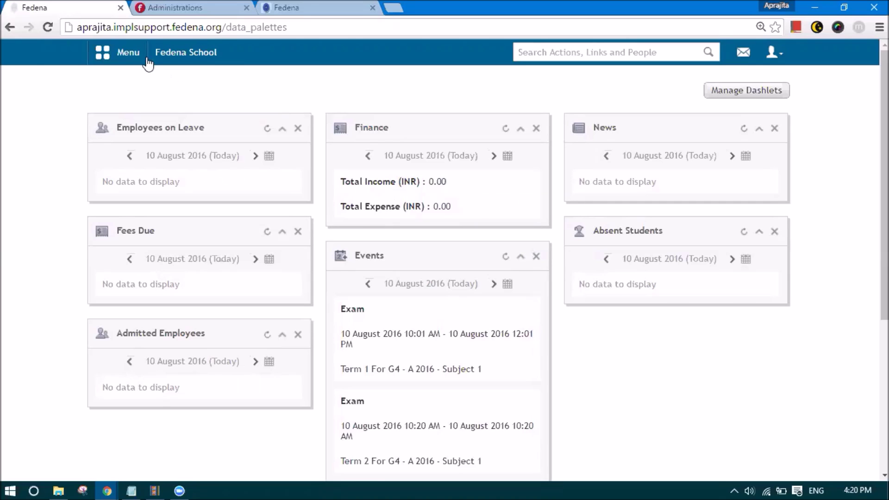
- Go to Academics > Examination and open the Exams Settings page
{"action": "left_click", "coordinate": [117, 52]}
{"action": "left_click", "coordinate": [215, 91]}
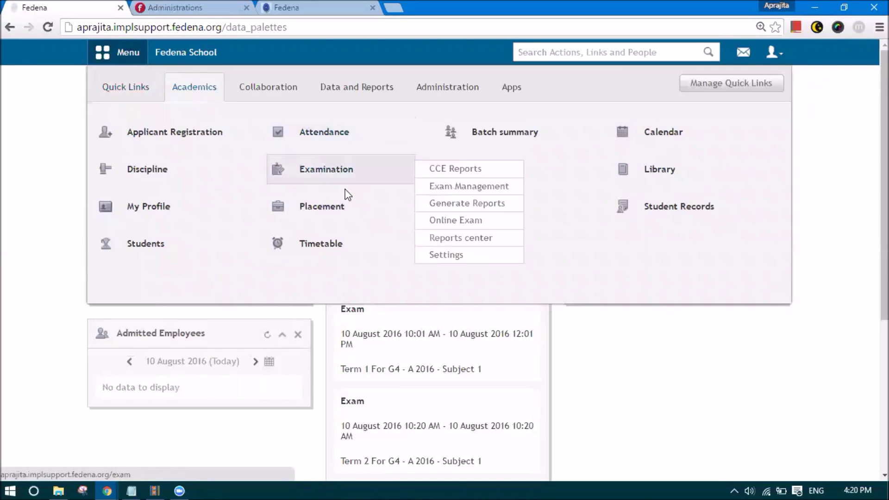
{"action": "left_click", "coordinate": [335, 171]}
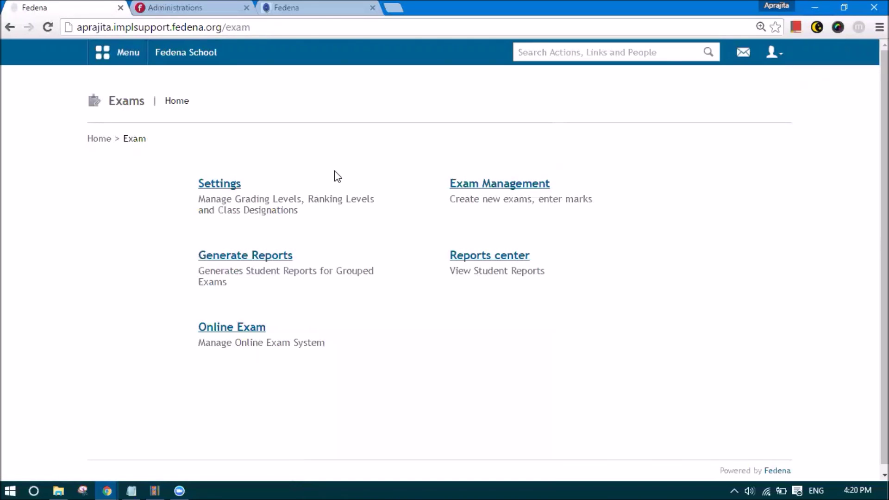
{"action": "left_click", "coordinate": [223, 184]}
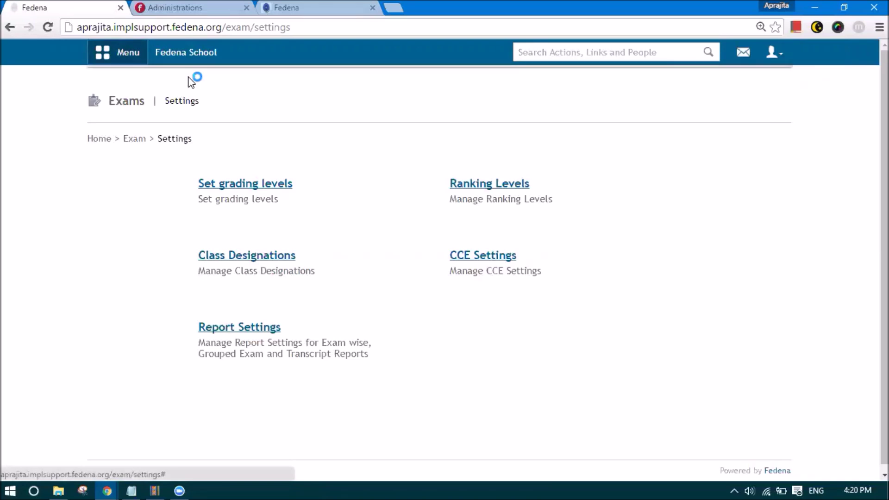
- Open Administration > General settings and confirm CCE is an included grading system
{"action": "left_click", "coordinate": [118, 53]}
{"action": "left_click", "coordinate": [442, 99]}
{"action": "mouse_move", "coordinate": [477, 169]}
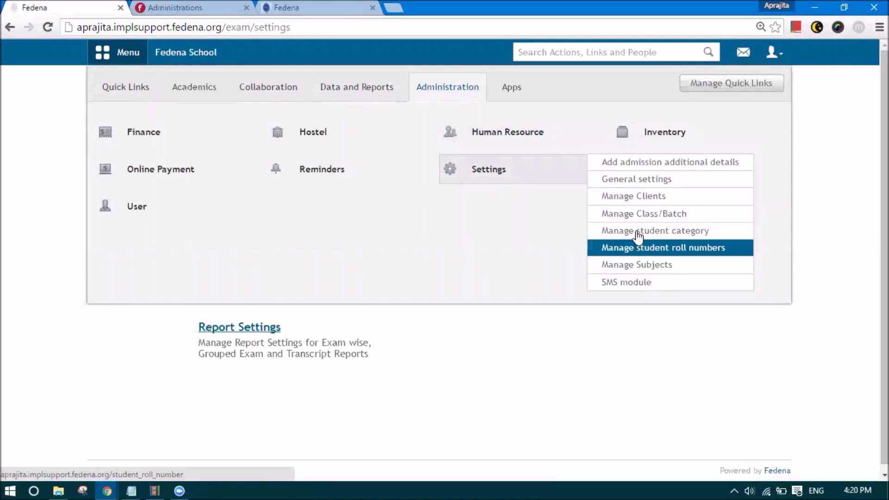
{"action": "left_click", "coordinate": [632, 180]}
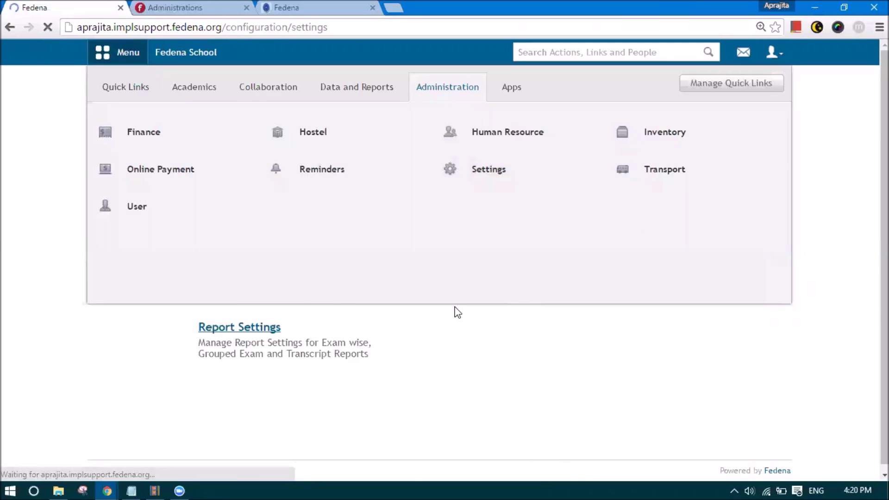
{"action": "scroll", "coordinate": [458, 312], "scroll_direction": "down", "scroll_amount": 10}
{"action": "scroll", "coordinate": [458, 313], "scroll_direction": "down", "scroll_amount": 2}
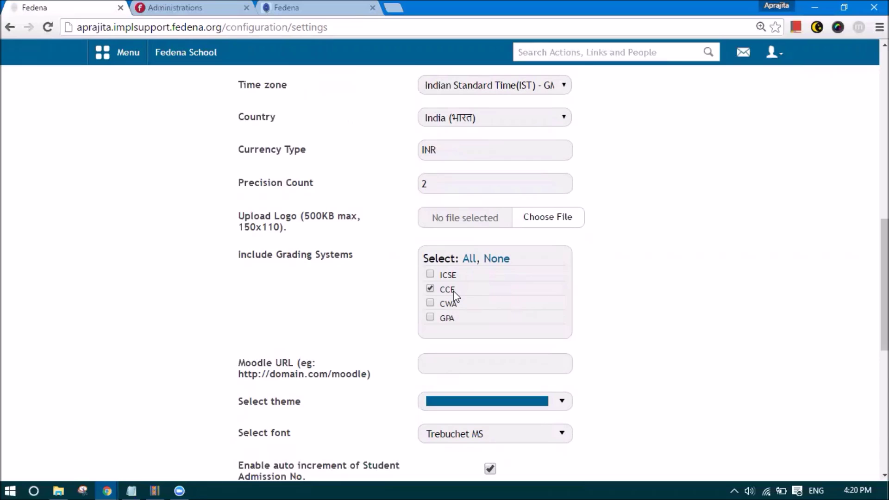
- Go to Administration > Settings > Manage Class/Batch
{"action": "left_click", "coordinate": [113, 58]}
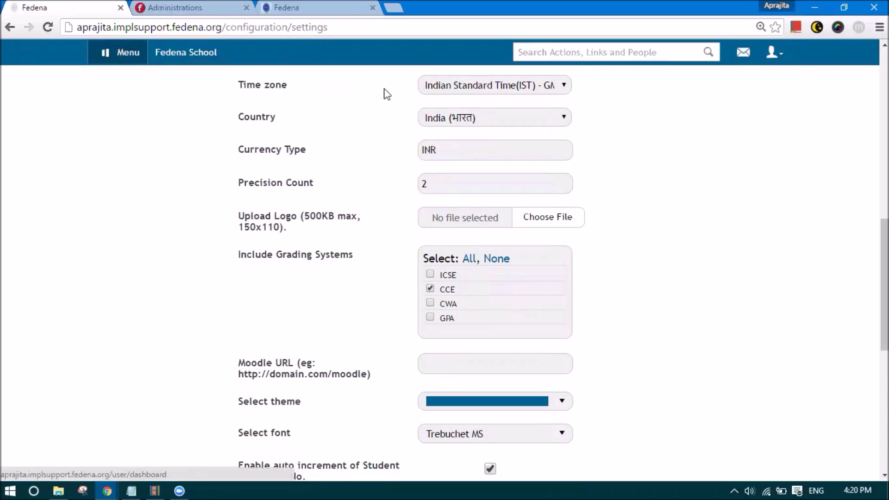
{"action": "left_click", "coordinate": [427, 95]}
{"action": "mouse_move", "coordinate": [482, 172]}
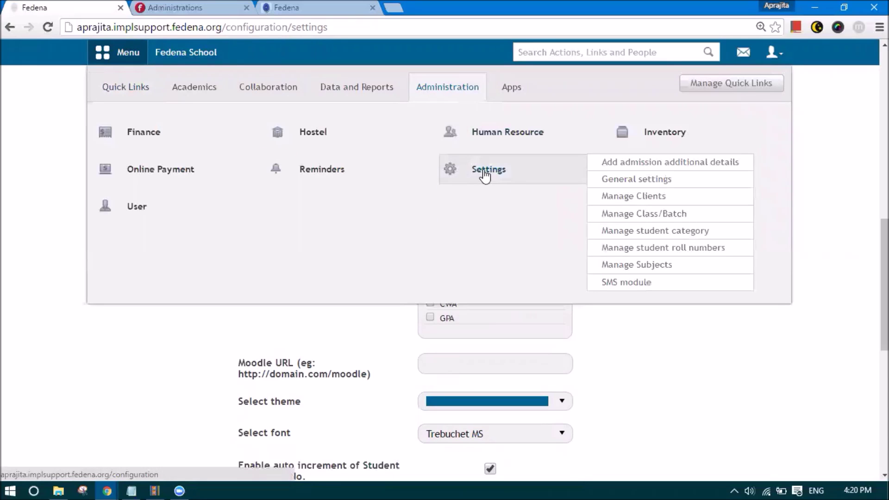
{"action": "left_click", "coordinate": [628, 215]}
- Start a new class named Grade 7 with code G7
{"action": "left_click", "coordinate": [232, 186]}
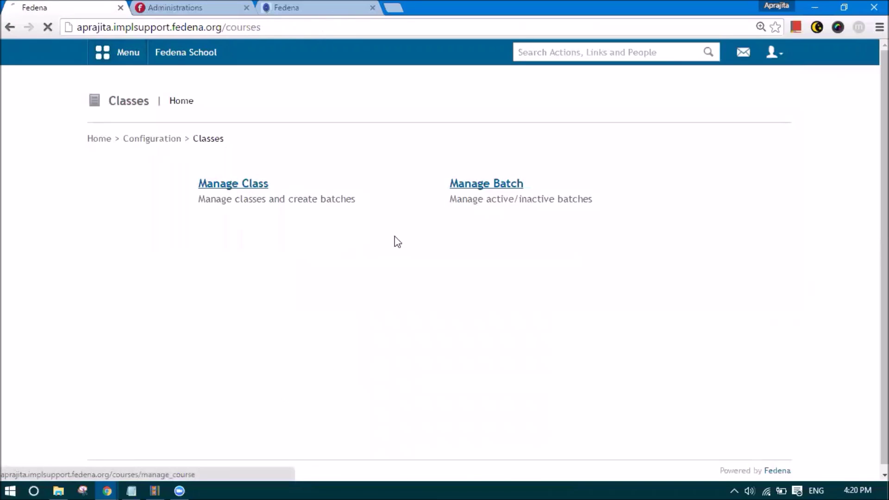
{"action": "left_click", "coordinate": [773, 103]}
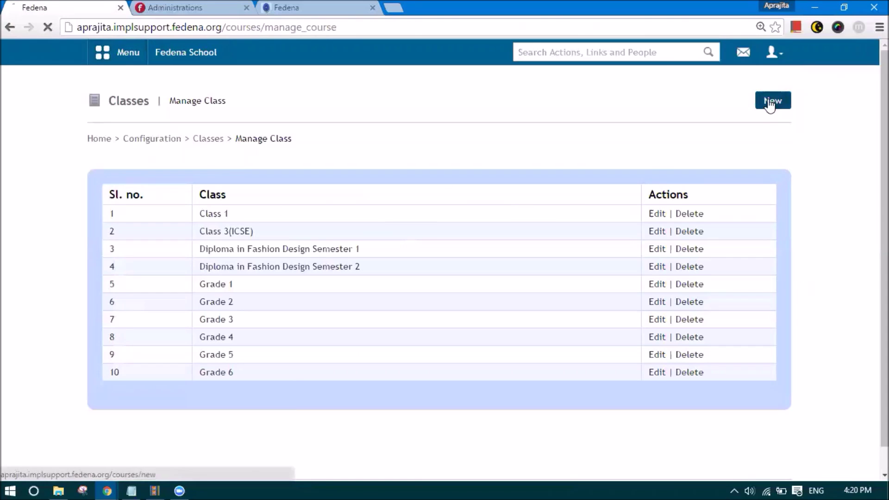
{"action": "left_click", "coordinate": [341, 180]}
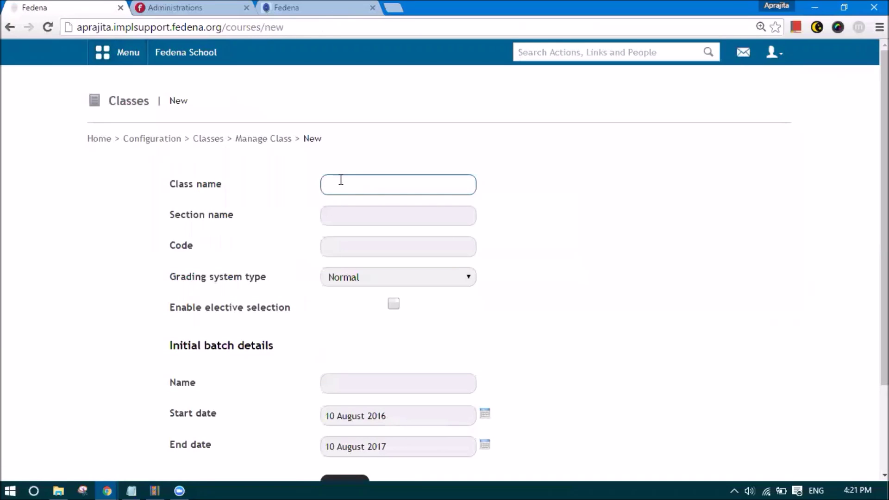
{"action": "type", "text": "Grade 7"}
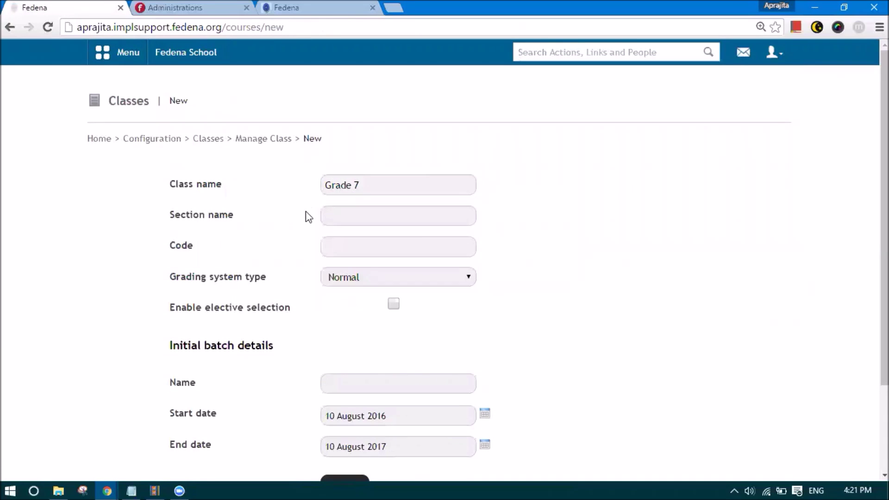
{"action": "left_click", "coordinate": [343, 245]}
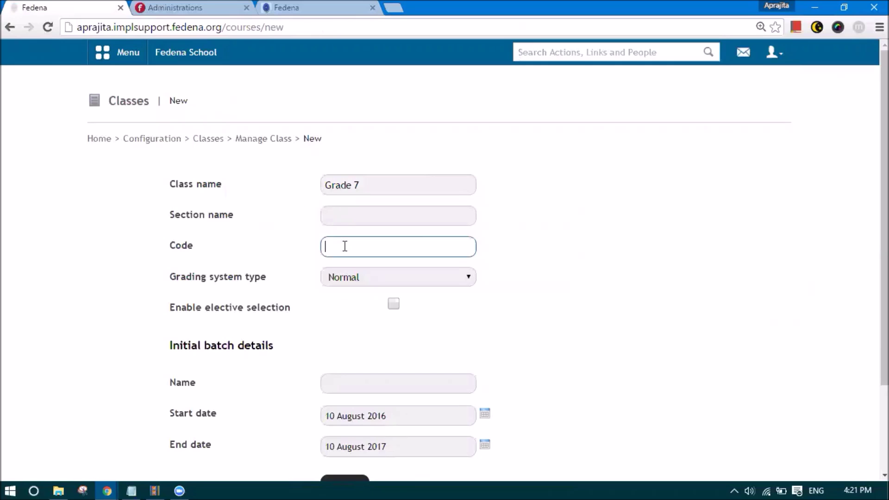
{"action": "type", "text": "G7"}
- Set CCE grading and initial batch A 2016, then save the Grade 7 class
{"action": "scroll", "coordinate": [324, 273], "scroll_direction": "down", "scroll_amount": 2}
{"action": "left_click", "coordinate": [343, 193]}
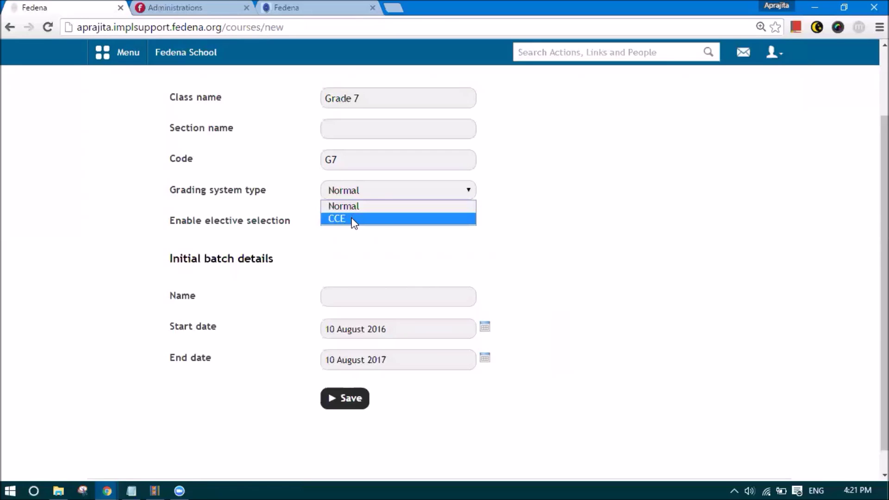
{"action": "left_click", "coordinate": [354, 218]}
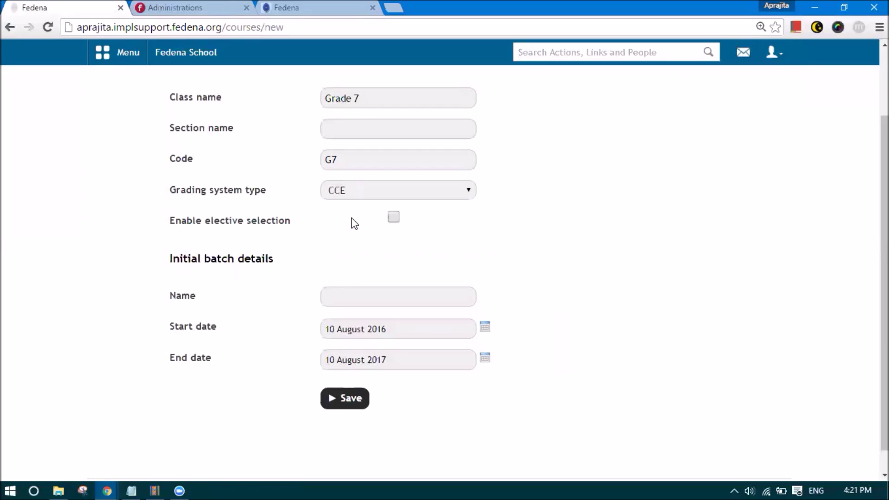
{"action": "left_click", "coordinate": [350, 295]}
{"action": "type", "text": "A 21016"}
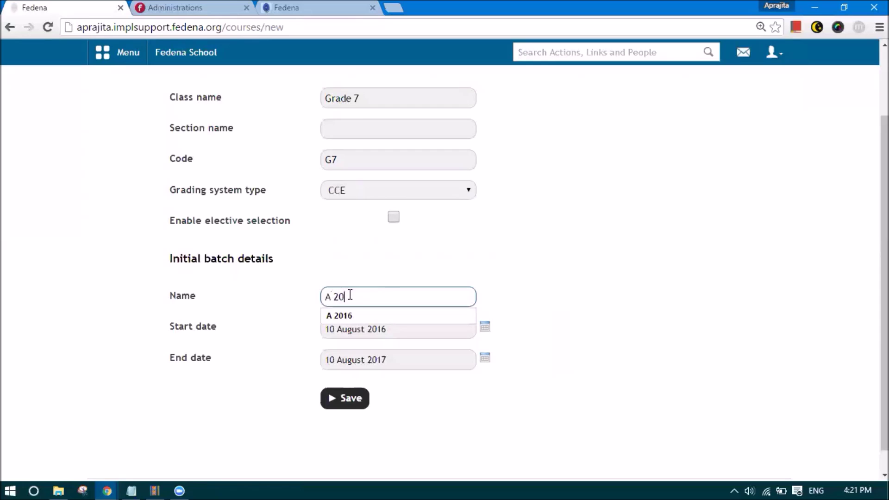
{"action": "left_click", "coordinate": [310, 346]}
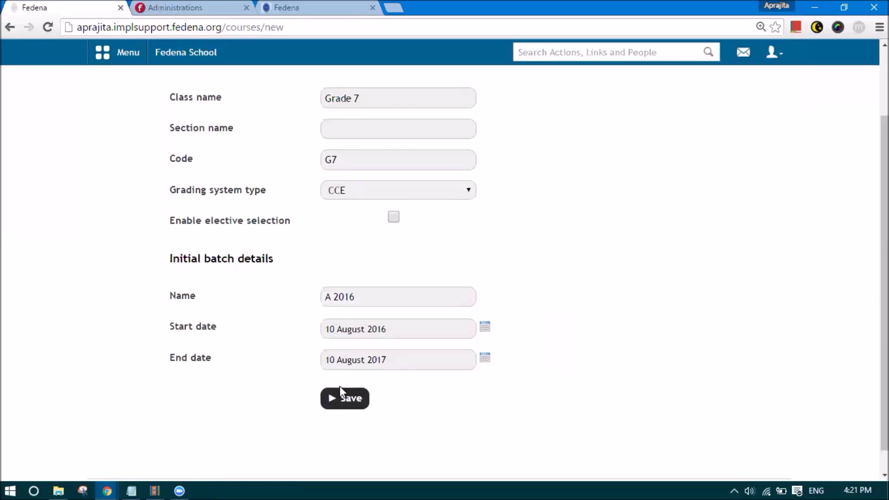
{"action": "left_click", "coordinate": [339, 397]}
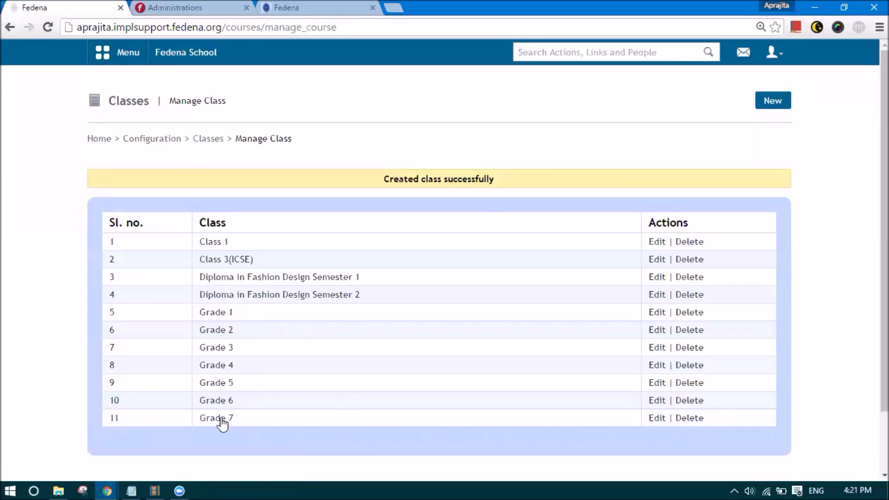
- Review Grade 7's details (code G7, CCE grading), then open the Student Admission form
{"action": "left_click", "coordinate": [664, 421]}
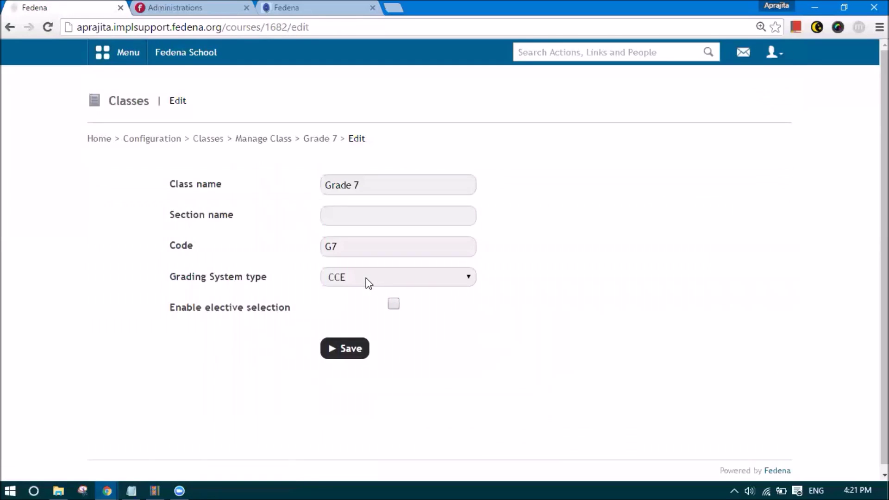
{"action": "left_click", "coordinate": [112, 53]}
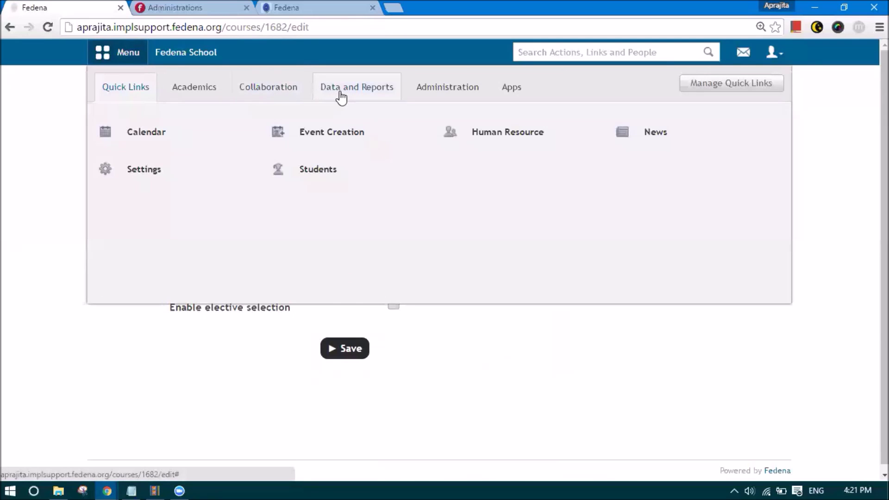
{"action": "left_click", "coordinate": [340, 92]}
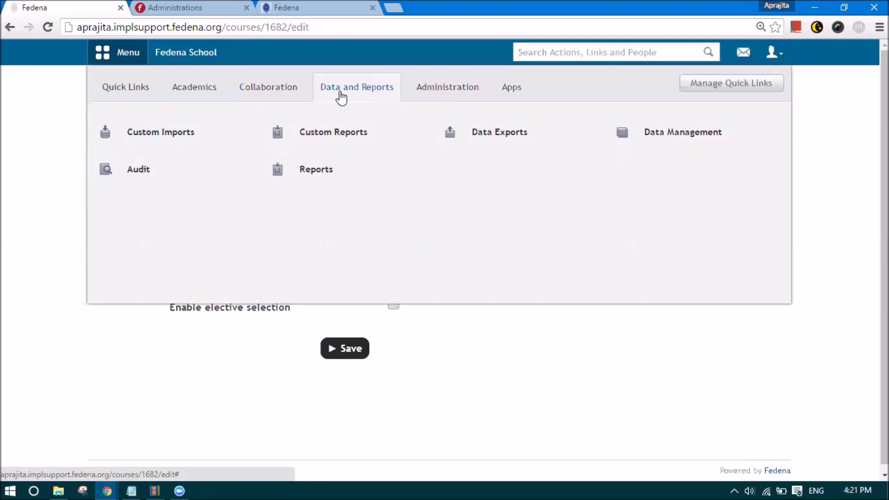
{"action": "left_click", "coordinate": [206, 89]}
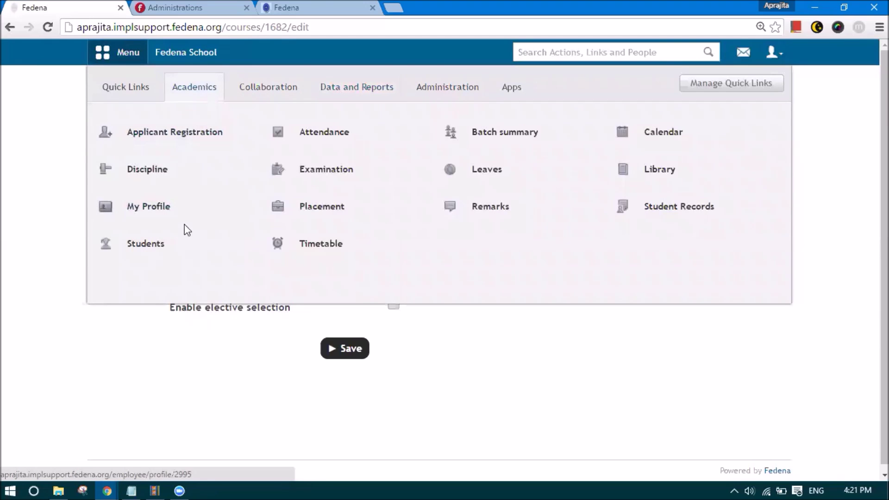
{"action": "mouse_move", "coordinate": [184, 248]}
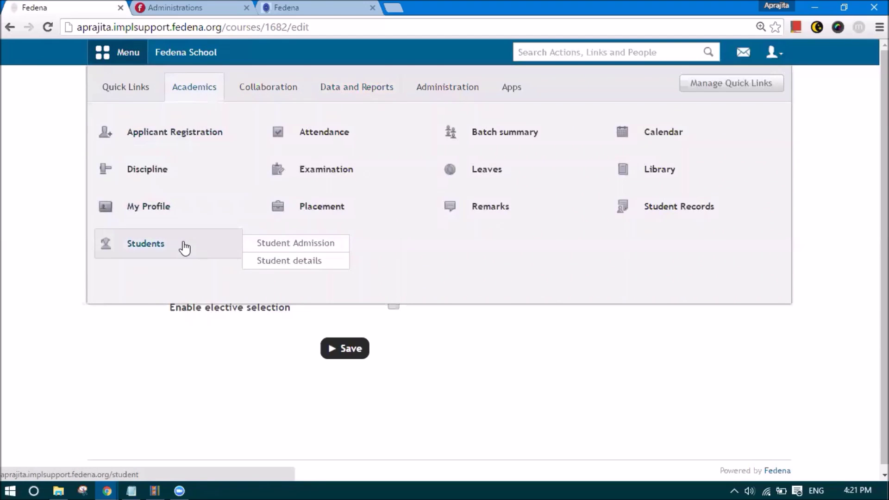
{"action": "left_click", "coordinate": [276, 252]}
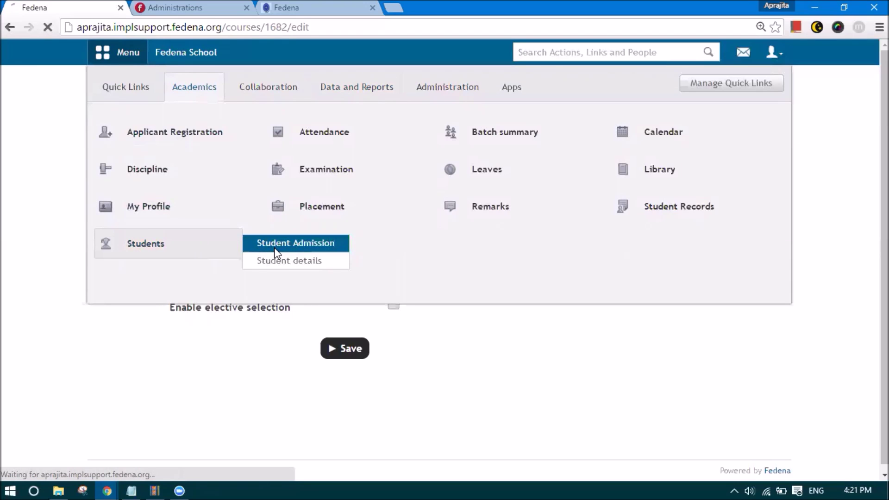
- On the admission form, choose class Grade 7 and batch G7 - A 2016
{"action": "scroll", "coordinate": [264, 283], "scroll_direction": "down", "scroll_amount": 3}
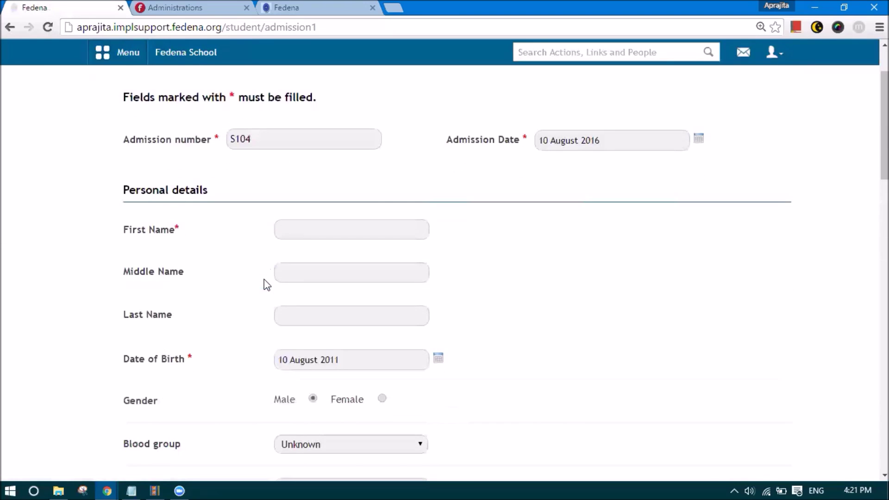
{"action": "scroll", "coordinate": [264, 280], "scroll_direction": "down", "scroll_amount": 12}
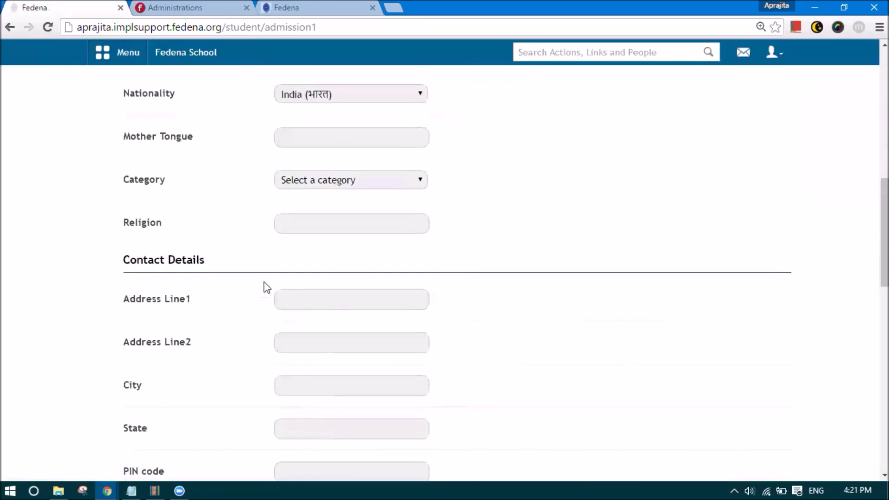
{"action": "scroll", "coordinate": [278, 297], "scroll_direction": "down", "scroll_amount": 6}
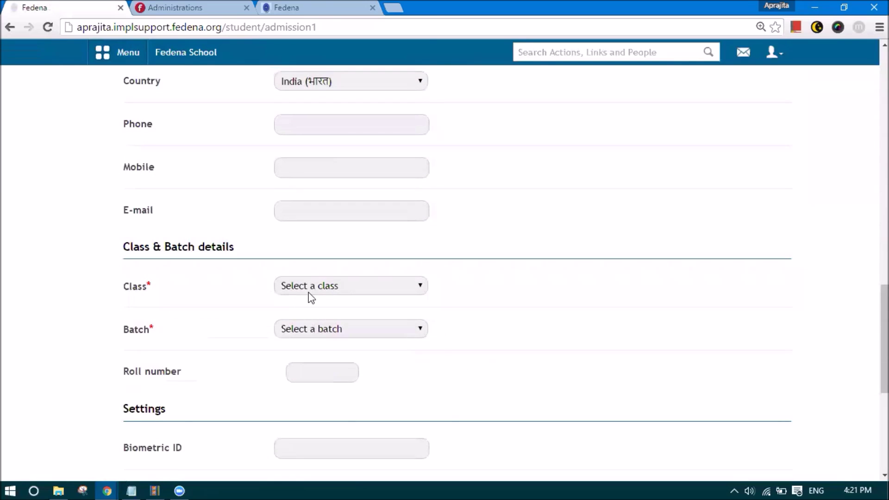
{"action": "left_click", "coordinate": [301, 288]}
{"action": "left_click", "coordinate": [310, 438]}
{"action": "left_click", "coordinate": [322, 328]}
{"action": "left_click", "coordinate": [313, 358]}
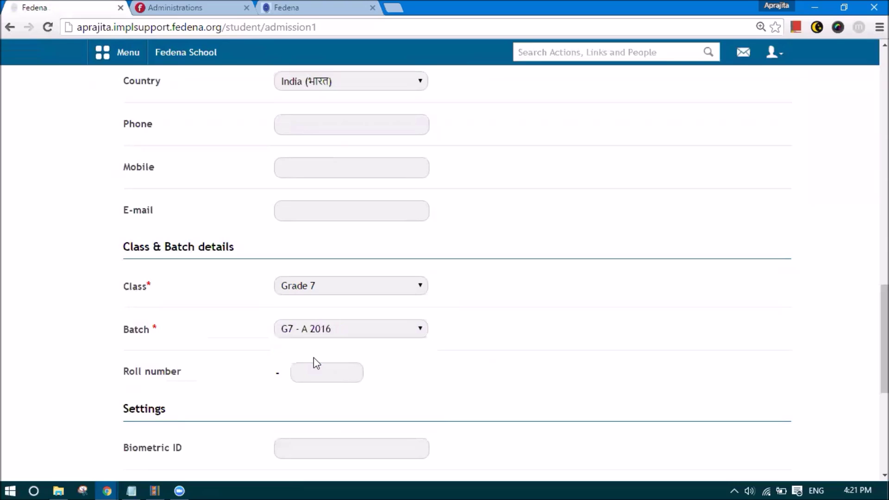
{"action": "scroll", "coordinate": [313, 358], "scroll_direction": "up", "scroll_amount": 8}
{"action": "left_click", "coordinate": [124, 55]}
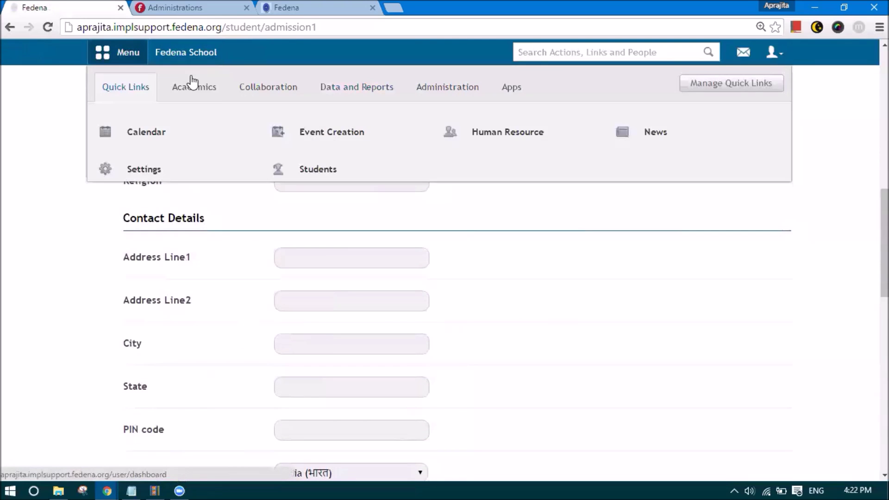
{"action": "left_click", "coordinate": [193, 83]}
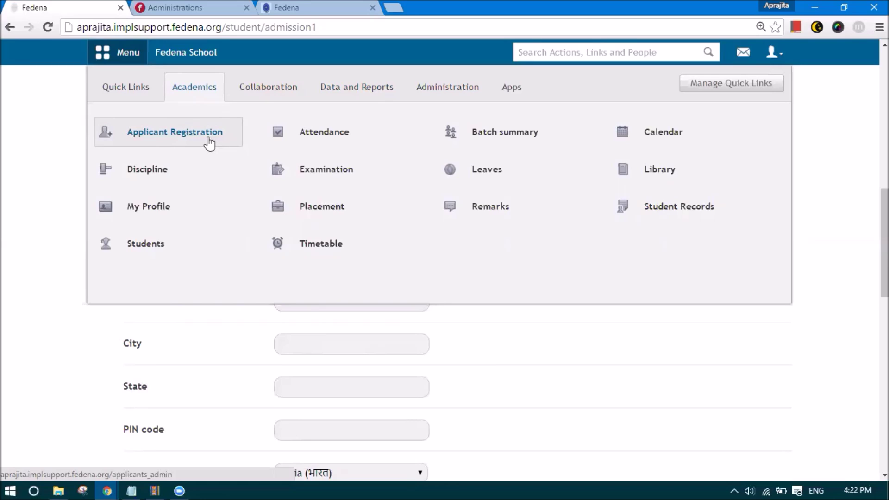
- Start a new CSV data export from Custom Imports and view the Model choices
{"action": "left_click", "coordinate": [329, 95]}
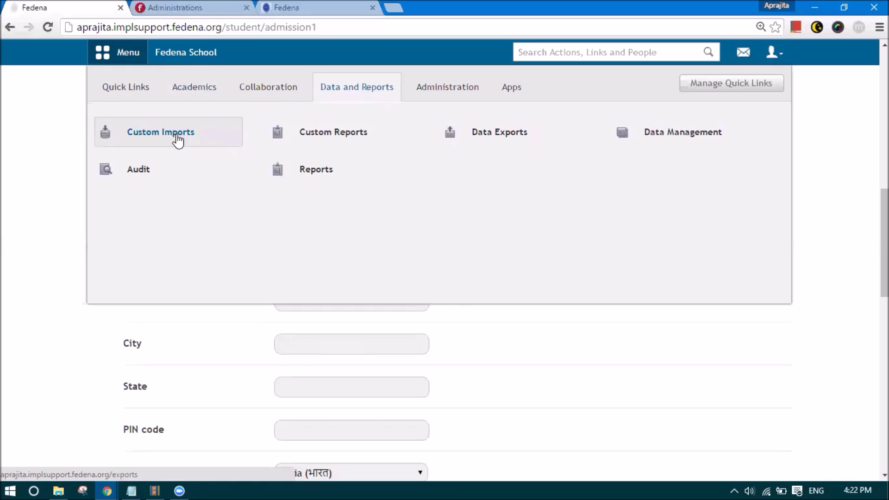
{"action": "left_click", "coordinate": [177, 139]}
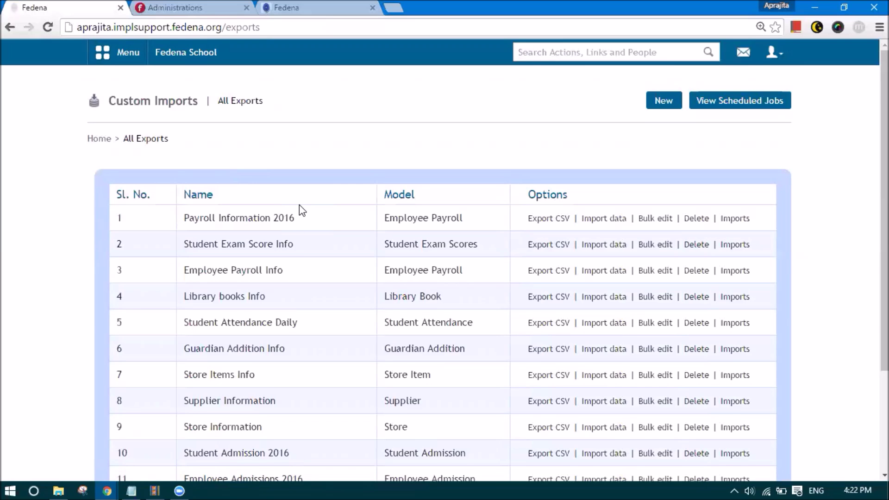
{"action": "scroll", "coordinate": [300, 205], "scroll_direction": "down", "scroll_amount": 3}
{"action": "scroll", "coordinate": [299, 205], "scroll_direction": "up", "scroll_amount": 3}
{"action": "left_click", "coordinate": [661, 101]}
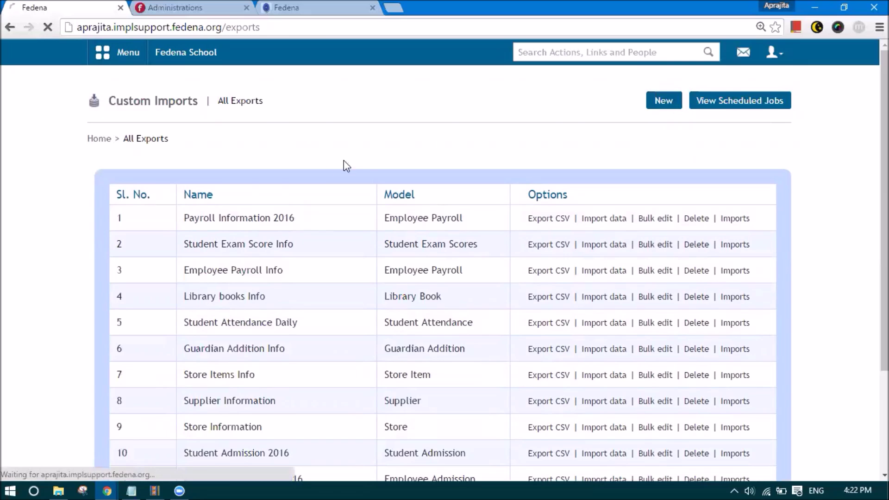
{"action": "left_click", "coordinate": [280, 216]}
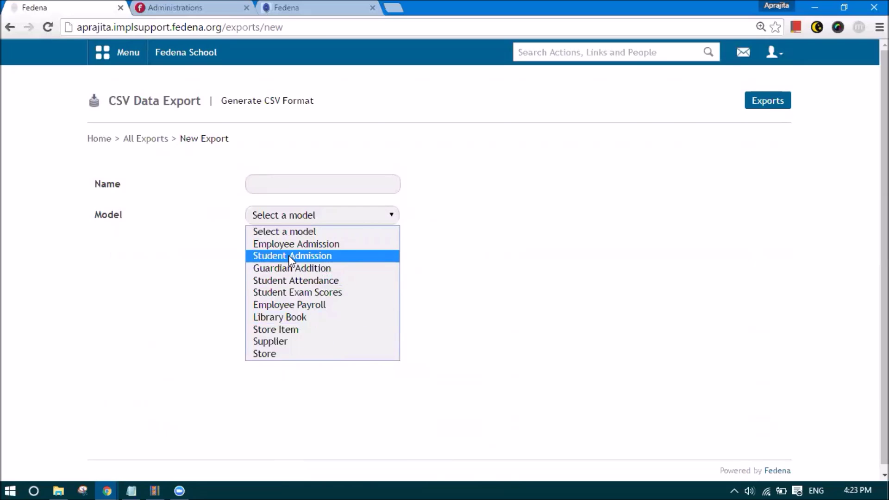
{"action": "left_click", "coordinate": [59, 490]}
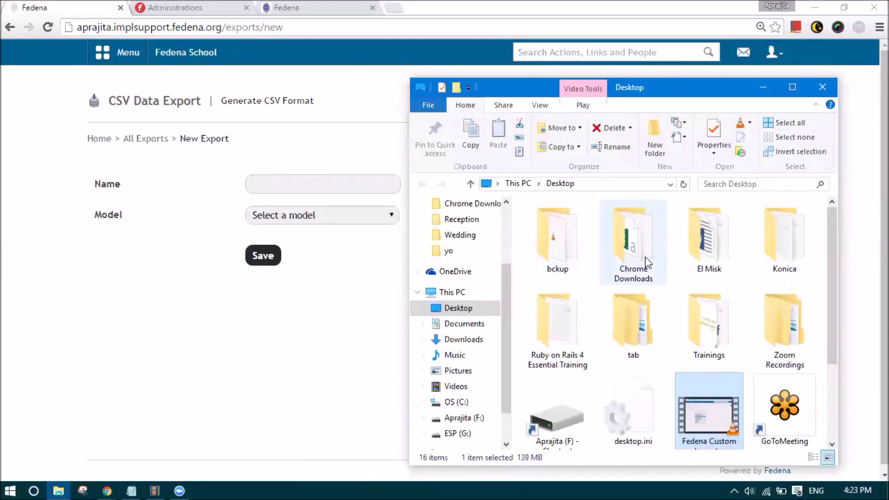
- Open Student Admission 2016_csv_format from the Chrome Downloads folder
{"action": "double_click", "coordinate": [634, 237]}
{"action": "scroll", "coordinate": [548, 260], "scroll_direction": "down", "scroll_amount": 1}
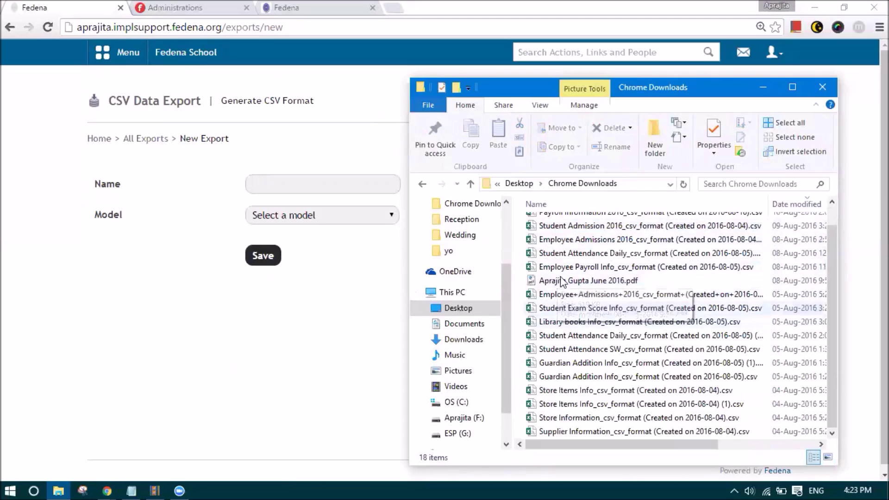
{"action": "left_click", "coordinate": [555, 226]}
{"action": "left_click", "coordinate": [342, 272]}
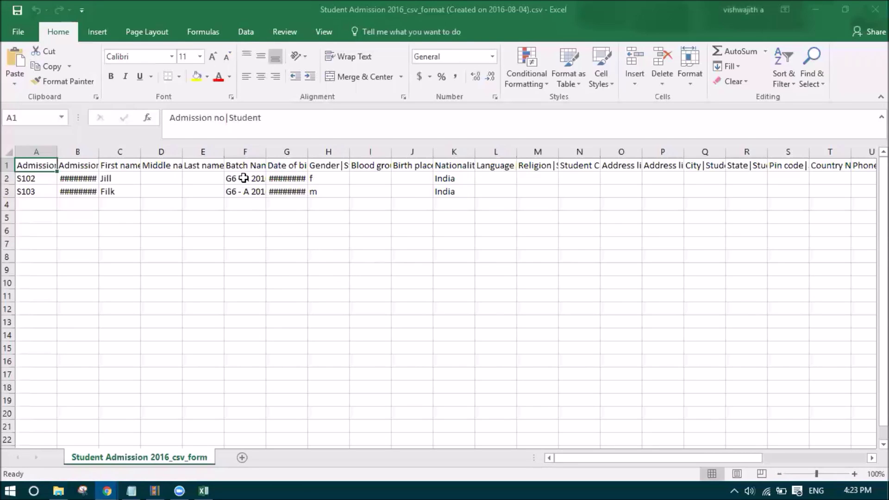
- Change the admission numbers in A2 and A3 to S104 and S105
{"action": "left_click", "coordinate": [47, 181]}
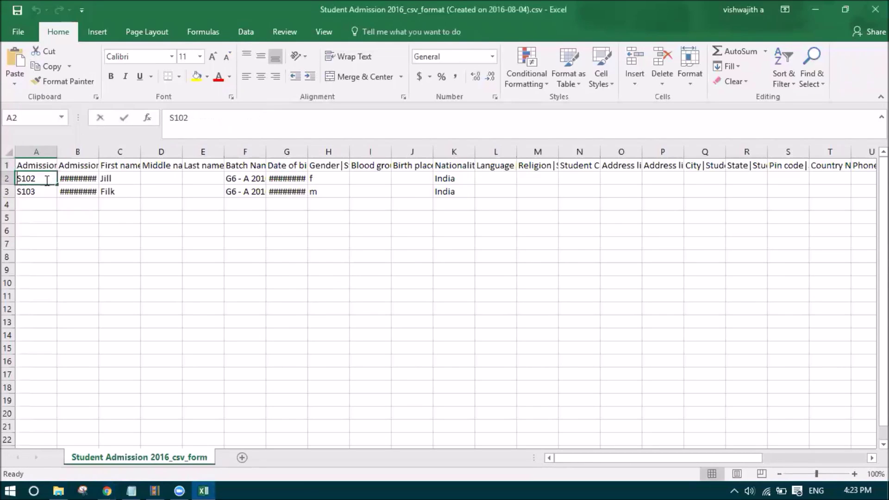
{"action": "double_click", "coordinate": [47, 181]}
{"action": "key", "text": "BackSpace"}
{"action": "type", "text": "4"}
{"action": "double_click", "coordinate": [41, 190]}
{"action": "key", "text": "Return"}
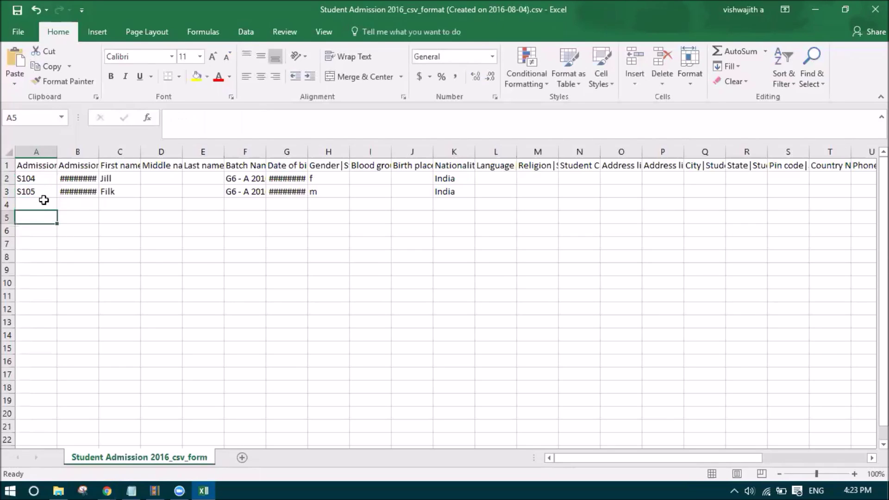
- Widen the admission date column B and clear the batch names in F2 and F3
{"action": "left_click", "coordinate": [97, 162]}
{"action": "left_click_drag", "start_coordinate": [98, 160], "coordinate": [109, 159]}
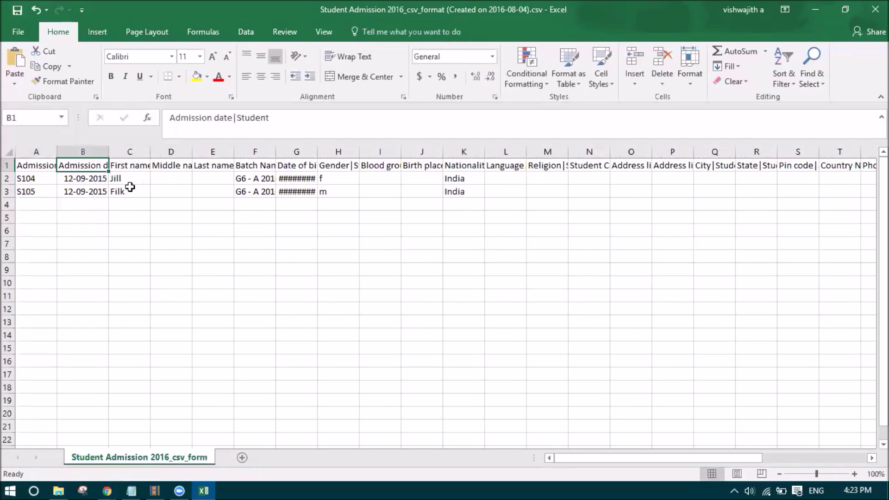
{"action": "left_click", "coordinate": [265, 179]}
{"action": "key", "text": "Delete"}
{"action": "left_click", "coordinate": [255, 192]}
{"action": "key", "text": "Delete"}
{"action": "left_click", "coordinate": [255, 269]}
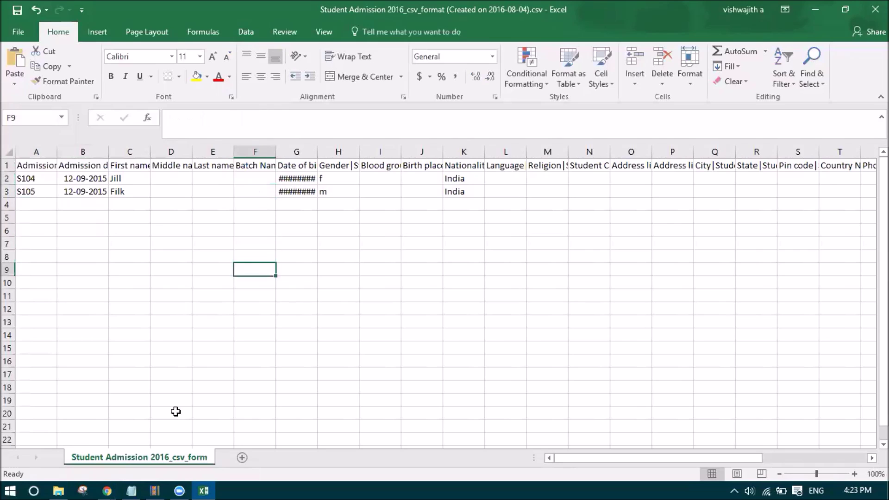
- In Fedena's Manage Class/Batch, open Grade 7 and select its batch name G7 - A 2016
{"action": "mouse_move", "coordinate": [110, 479]}
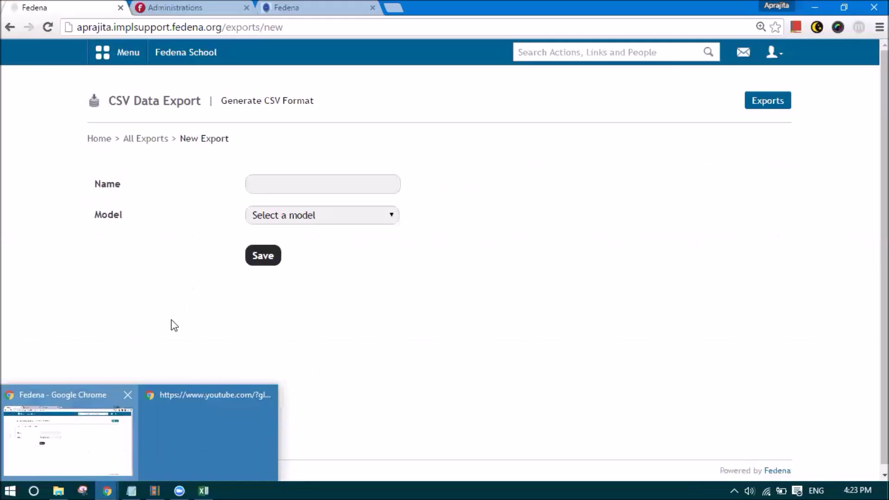
{"action": "left_click", "coordinate": [134, 385]}
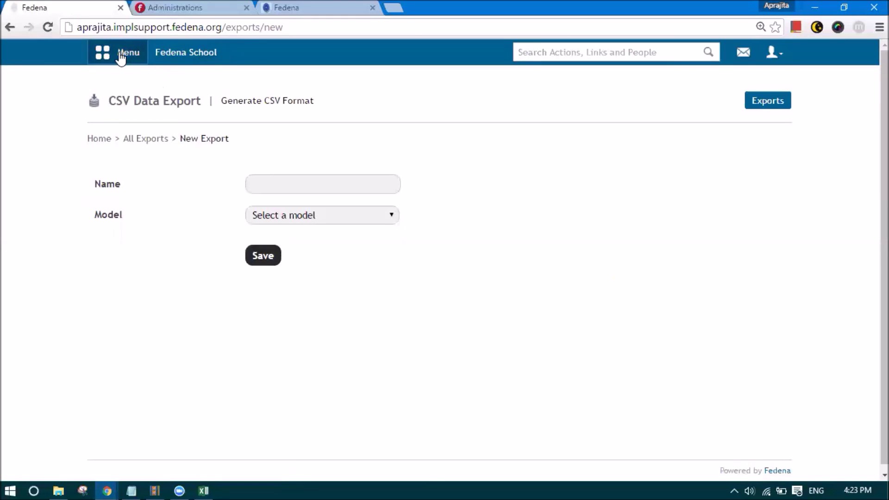
{"action": "left_click", "coordinate": [119, 55]}
{"action": "left_click", "coordinate": [357, 92]}
{"action": "left_click", "coordinate": [452, 83]}
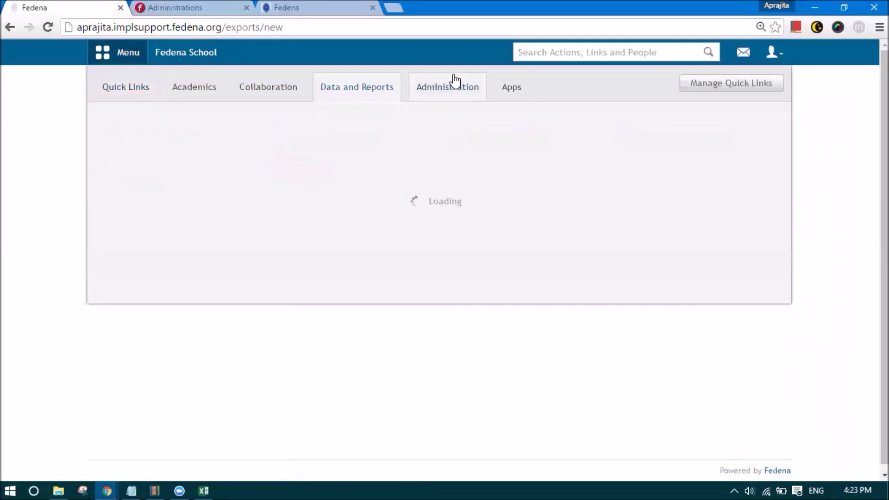
{"action": "mouse_move", "coordinate": [524, 175]}
{"action": "left_click", "coordinate": [621, 213]}
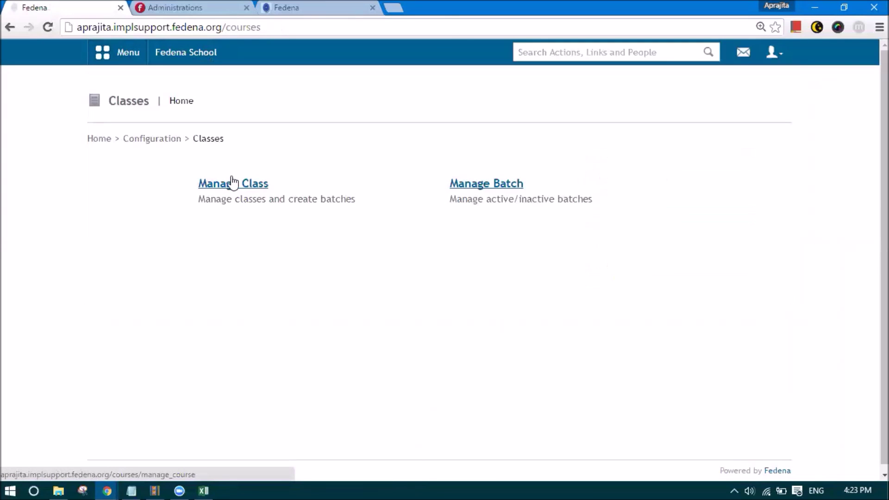
{"action": "left_click", "coordinate": [233, 183]}
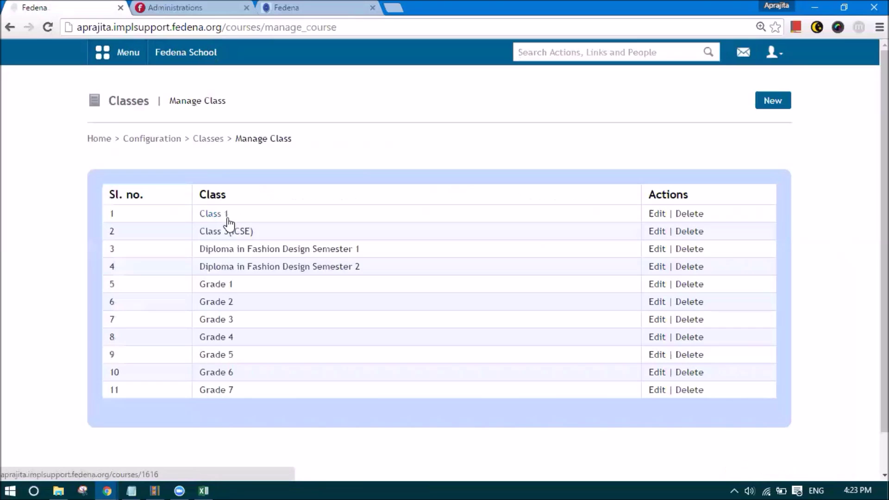
{"action": "left_click", "coordinate": [217, 391]}
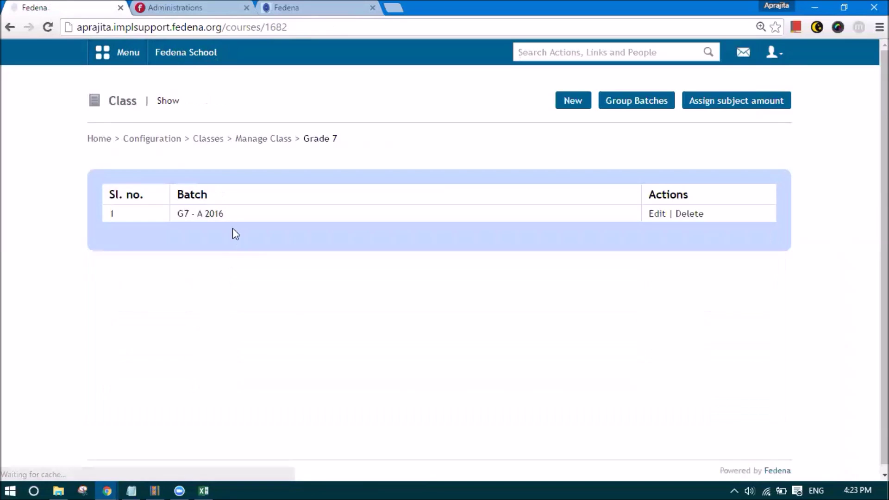
{"action": "left_click_drag", "start_coordinate": [225, 213], "coordinate": [180, 213]}
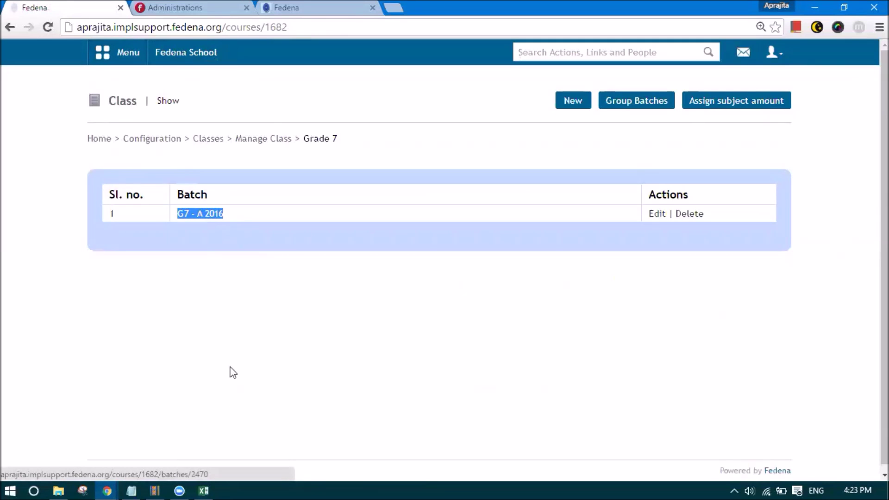
{"action": "left_click", "coordinate": [203, 487]}
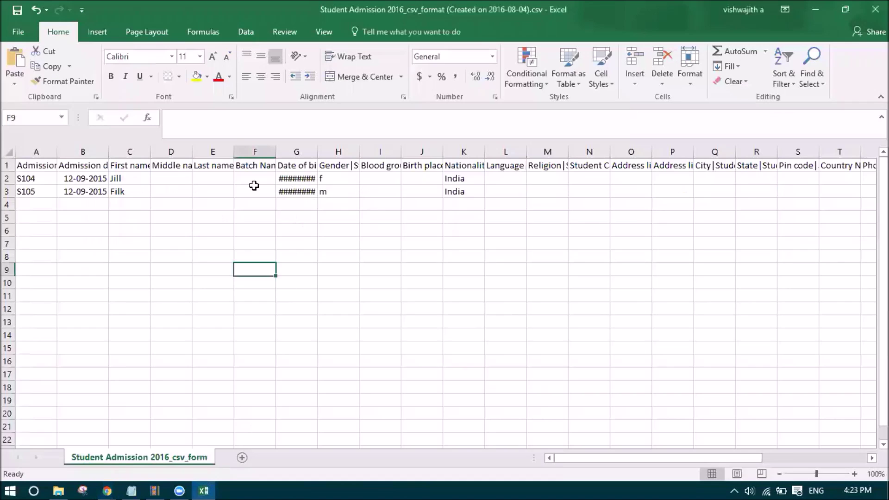
- Enter batch name G7 - A 2016 in F2 and F3 and check row 2's fields
{"action": "left_click", "coordinate": [248, 178]}
{"action": "type", "text": "G7 - A 2016"}
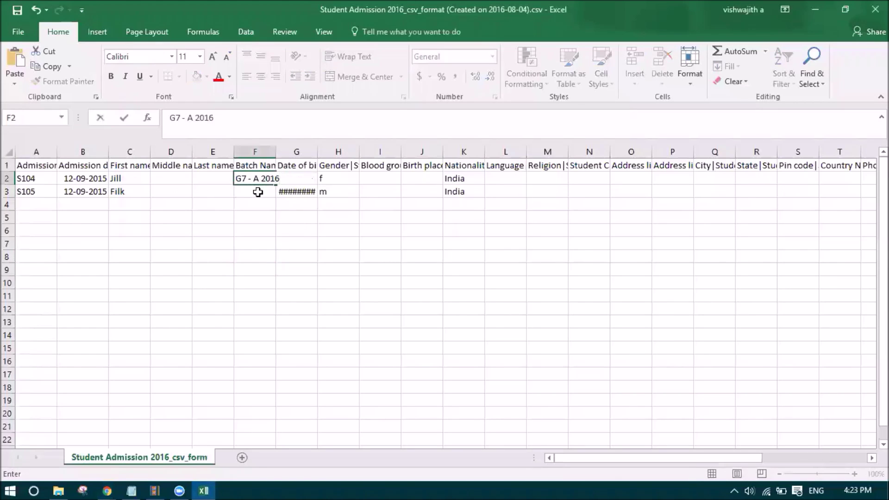
{"action": "left_click", "coordinate": [258, 192]}
{"action": "type", "text": "G7 - A 2016"}
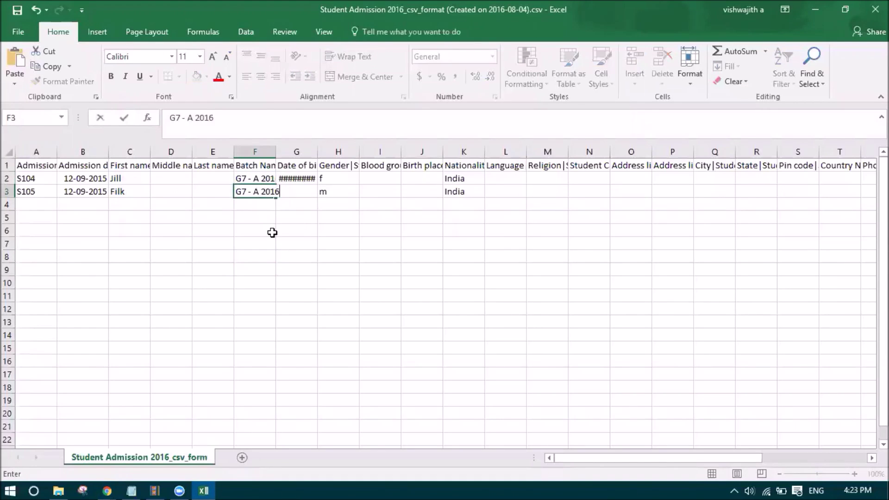
{"action": "left_click", "coordinate": [272, 232]}
{"action": "left_click", "coordinate": [381, 178]}
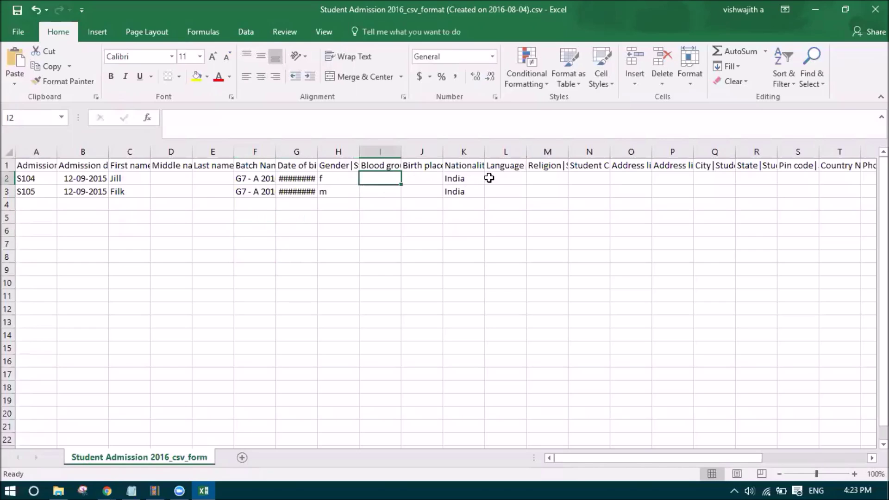
{"action": "left_click", "coordinate": [473, 178]}
{"action": "key", "text": "Right"}
{"action": "key", "text": "Right"}
{"action": "key", "text": "Right"}
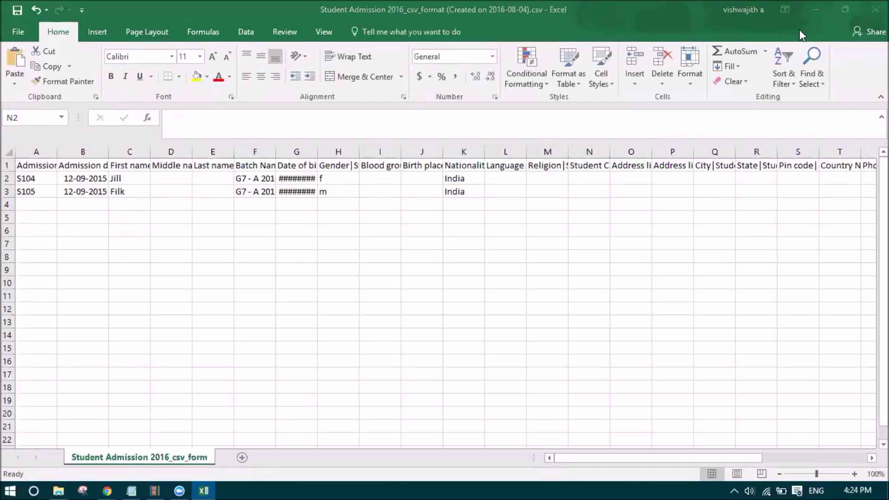
- Close Excel, saving over the original file in CSV format
{"action": "left_click", "coordinate": [876, 10]}
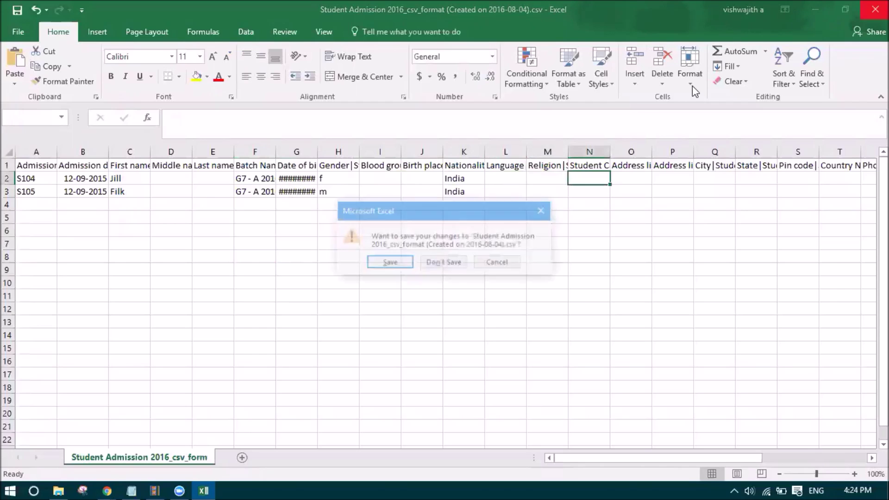
{"action": "left_click", "coordinate": [389, 263]}
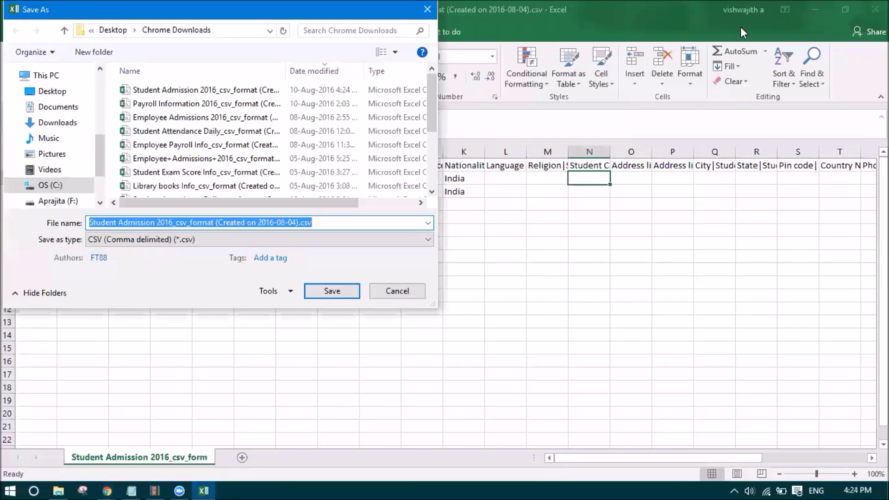
{"action": "left_click", "coordinate": [320, 290]}
{"action": "left_click", "coordinate": [521, 247]}
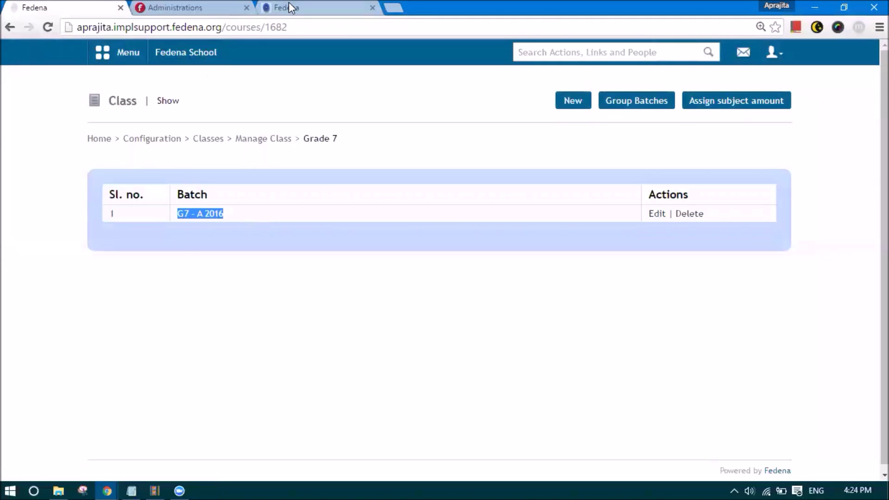
- From Custom Imports, upload the edited Student Admission CSV as a data import for Student Admission 2016
{"action": "left_click", "coordinate": [141, 139]}
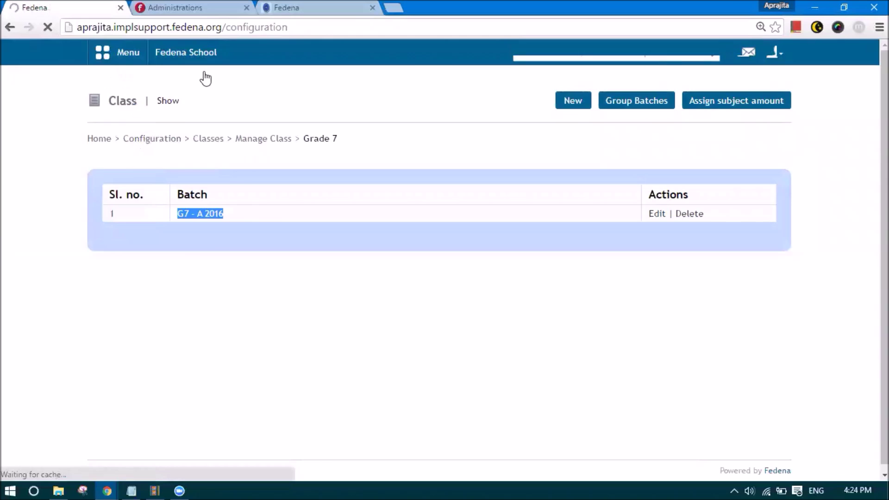
{"action": "left_click", "coordinate": [126, 53]}
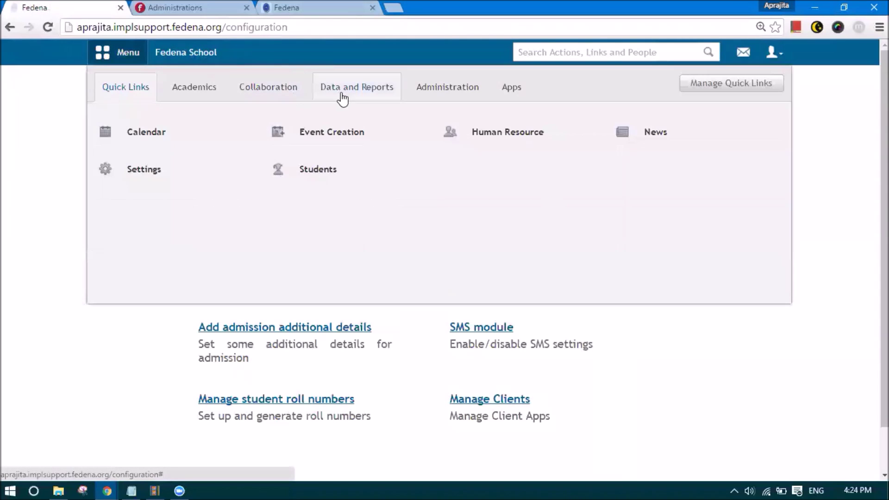
{"action": "left_click", "coordinate": [352, 88]}
{"action": "left_click", "coordinate": [157, 135]}
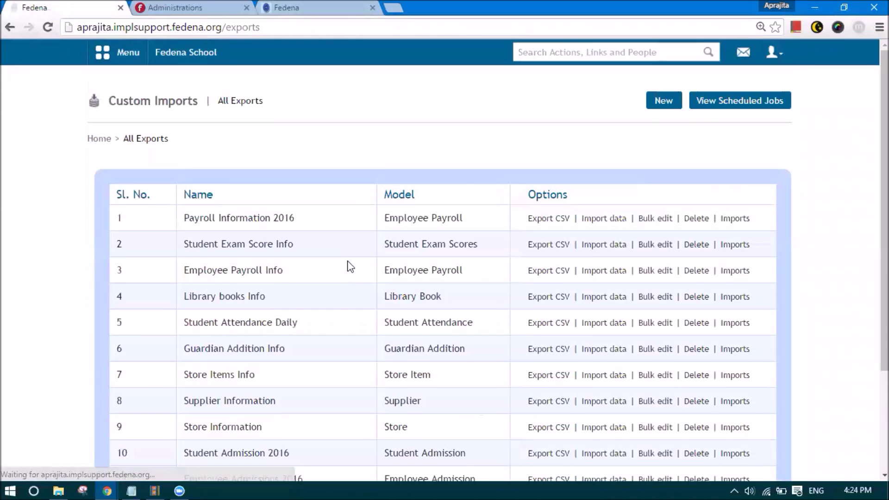
{"action": "scroll", "coordinate": [220, 329], "scroll_direction": "down", "scroll_amount": 3}
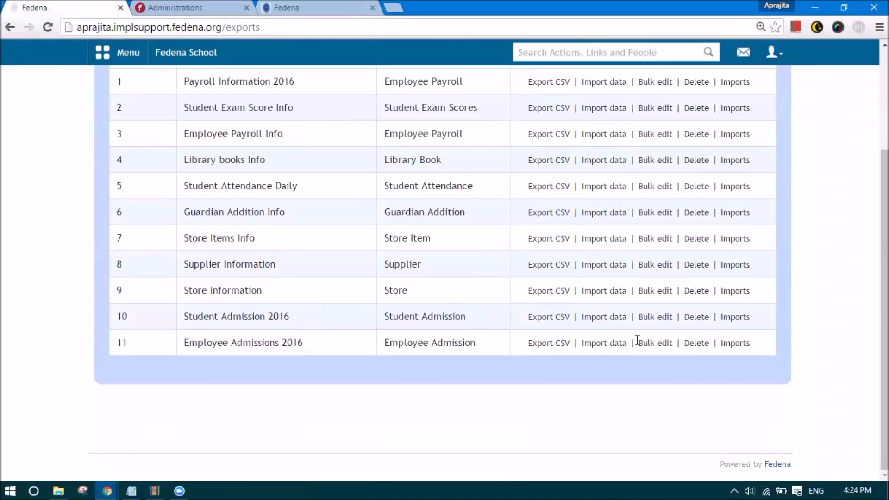
{"action": "left_click", "coordinate": [621, 319]}
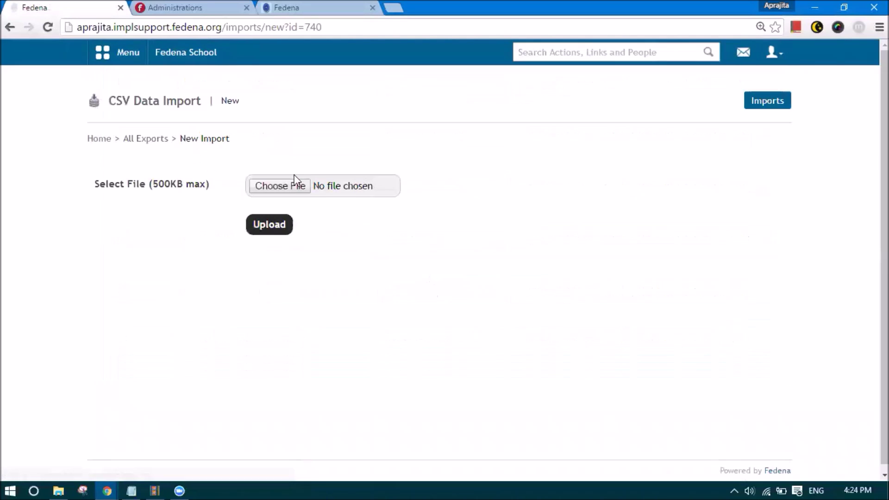
{"action": "left_click", "coordinate": [305, 190]}
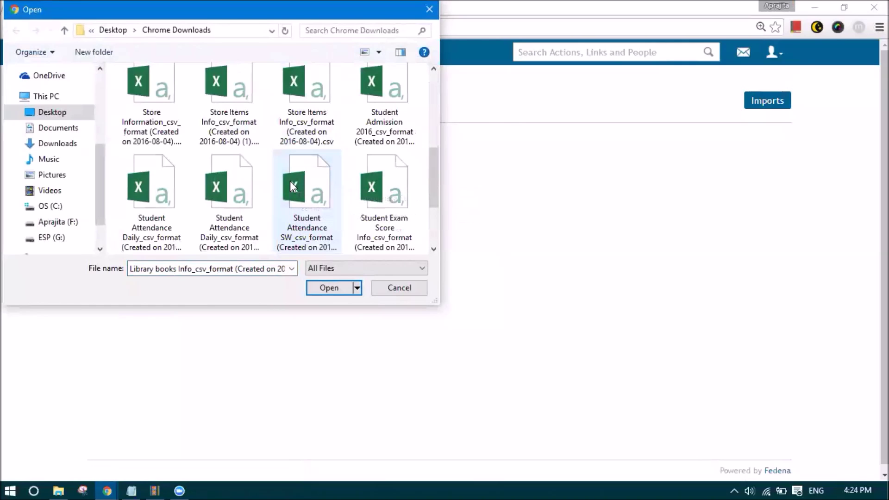
{"action": "double_click", "coordinate": [376, 117]}
{"action": "left_click", "coordinate": [259, 226]}
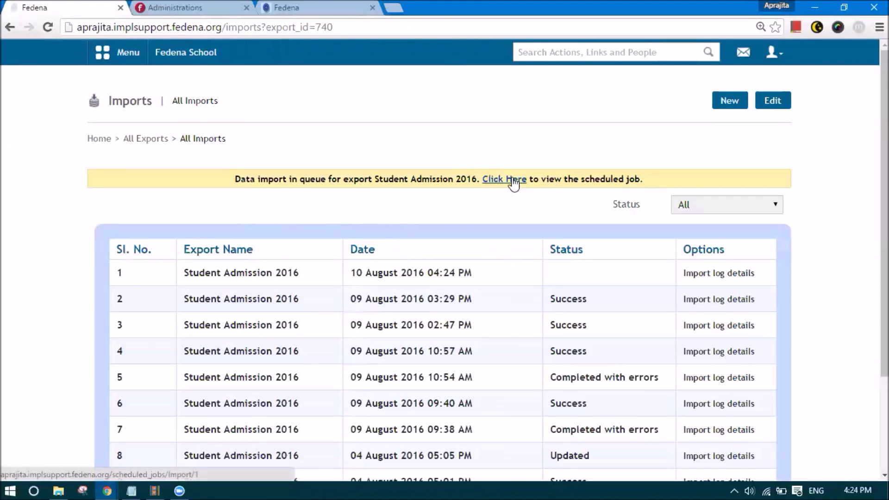
- Reload the scheduled import job until the Student Admission 2016 import finishes
{"action": "left_click", "coordinate": [514, 181]}
{"action": "left_click", "coordinate": [303, 32]}
{"action": "key", "text": "Return"}
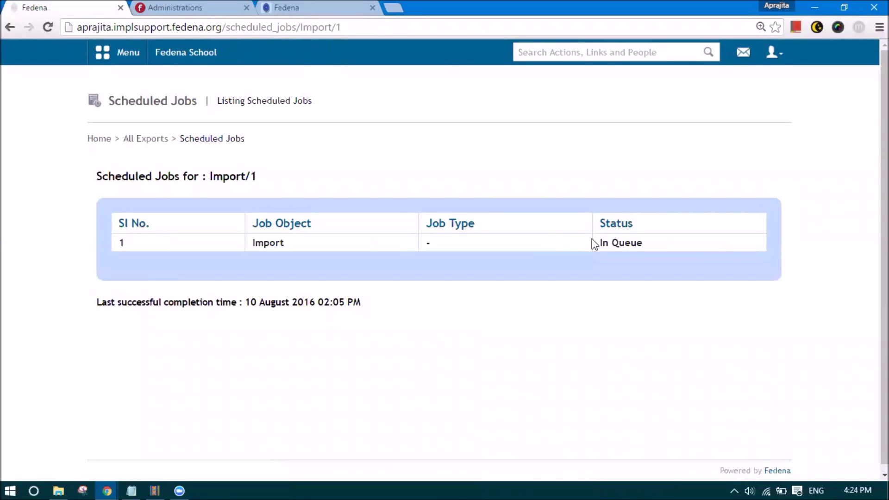
{"action": "left_click", "coordinate": [328, 27]}
{"action": "key", "text": "Return"}
{"action": "left_click", "coordinate": [361, 31]}
{"action": "key", "text": "Return"}
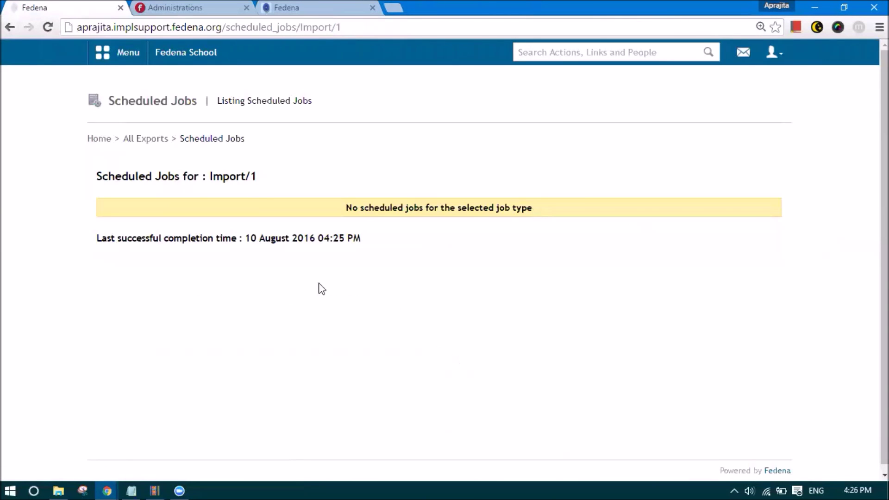
- Open the log of the newest Student Admission 2016 import, showing rows 2 and 3 uploaded successfully
{"action": "left_click", "coordinate": [156, 142]}
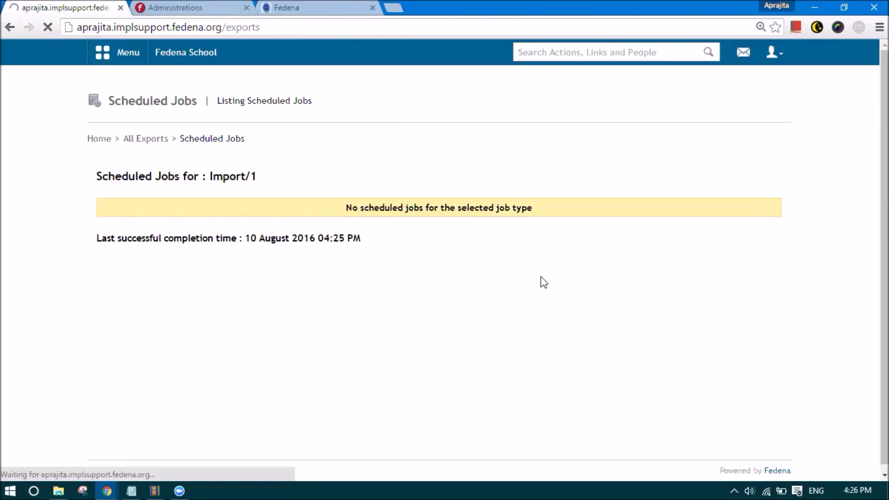
{"action": "scroll", "coordinate": [736, 369], "scroll_direction": "down", "scroll_amount": 3}
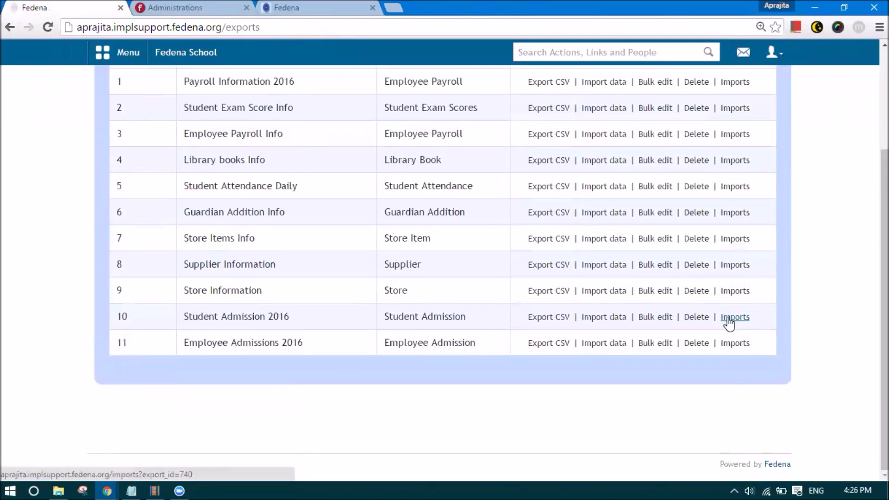
{"action": "left_click", "coordinate": [731, 317]}
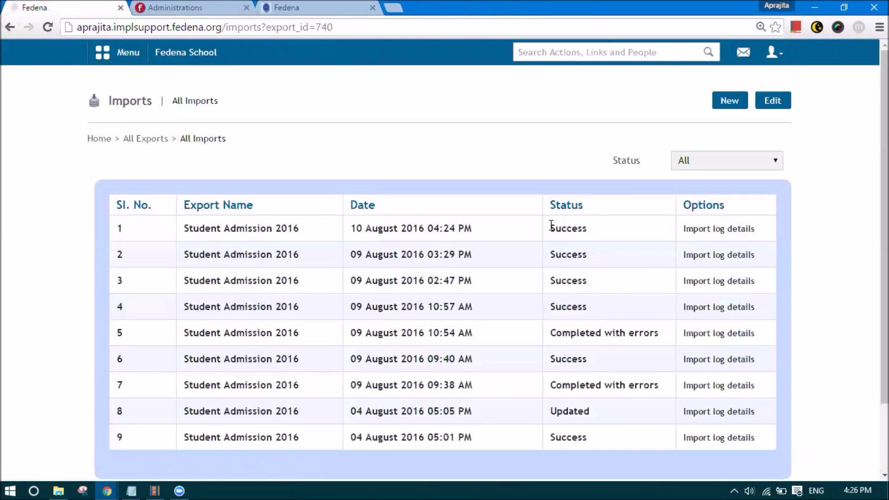
{"action": "left_click_drag", "start_coordinate": [550, 227], "coordinate": [601, 228]}
{"action": "left_click", "coordinate": [661, 235]}
{"action": "left_click", "coordinate": [691, 231]}
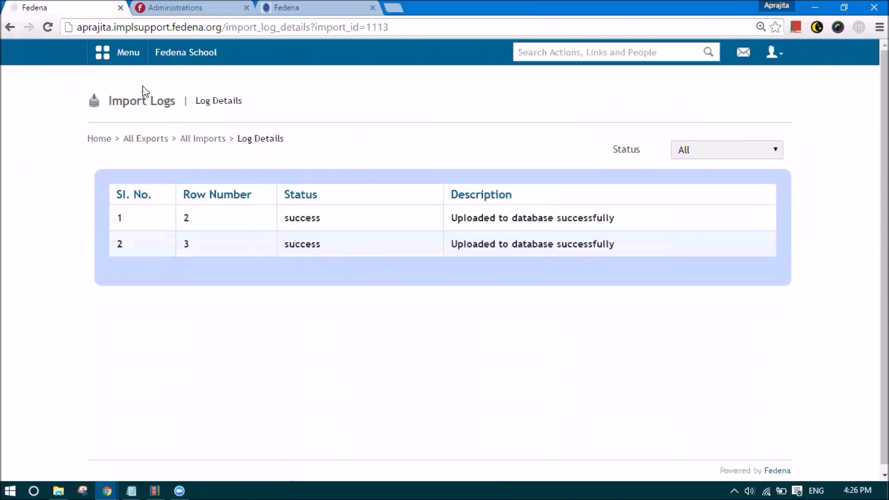
{"action": "left_click", "coordinate": [121, 55]}
{"action": "left_click", "coordinate": [334, 88]}
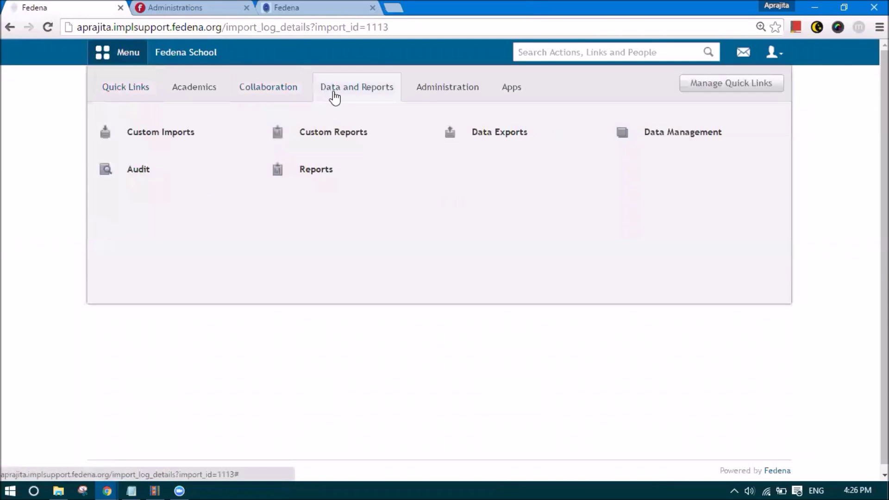
- Open the Batch report and select G7 - A 2016, listing students S105 and S104
{"action": "left_click", "coordinate": [326, 176]}
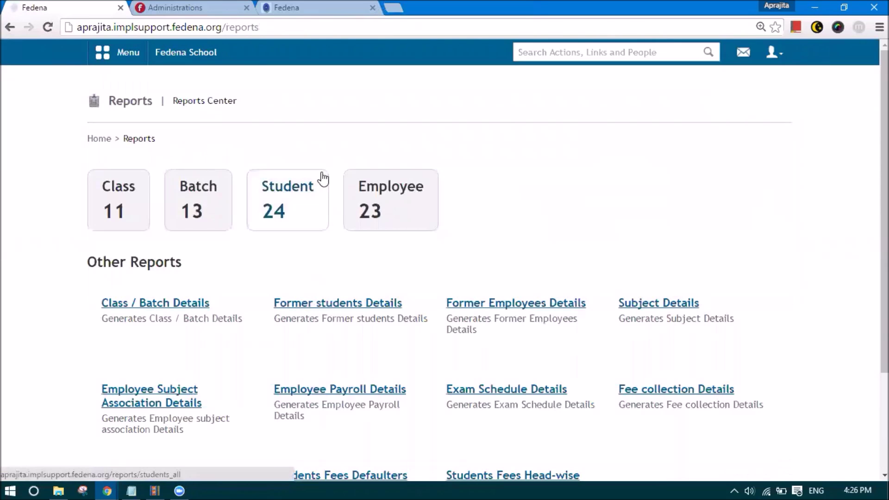
{"action": "left_click", "coordinate": [218, 211]}
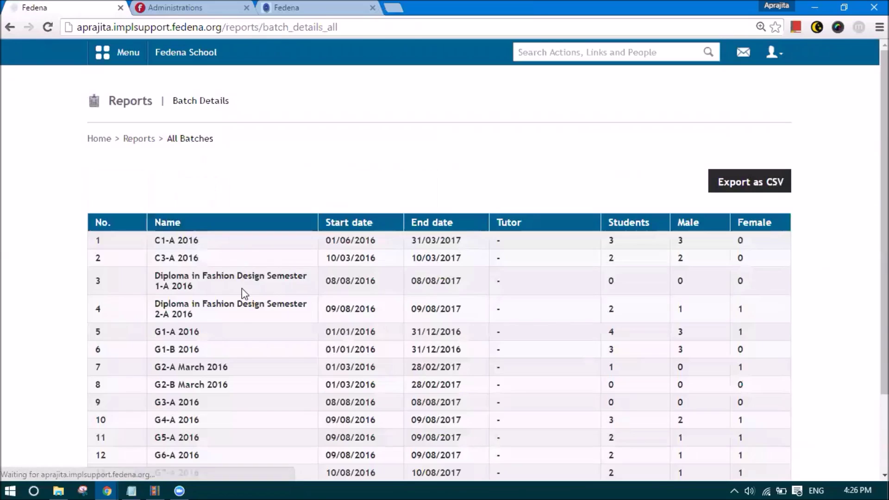
{"action": "scroll", "coordinate": [239, 315], "scroll_direction": "down", "scroll_amount": 2}
{"action": "scroll", "coordinate": [239, 326], "scroll_direction": "down", "scroll_amount": 2}
{"action": "left_click", "coordinate": [179, 379]}
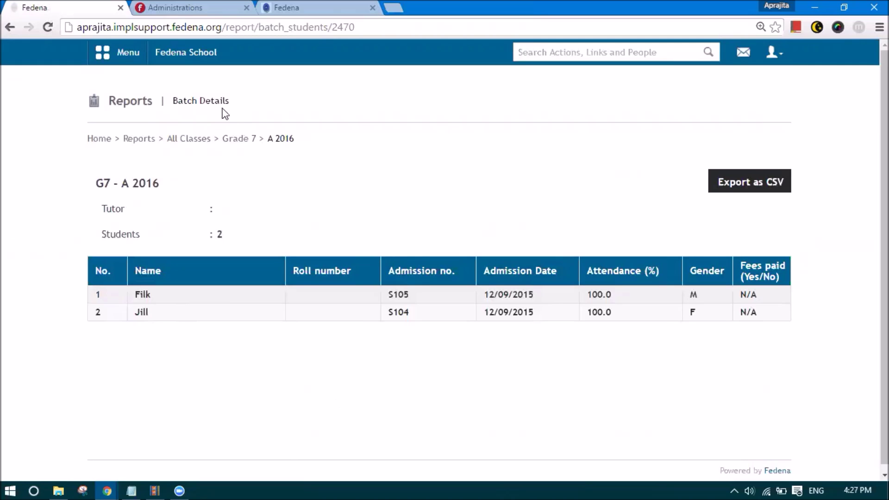
- Open Manage Subjects from the Administration settings
{"action": "left_click", "coordinate": [125, 57]}
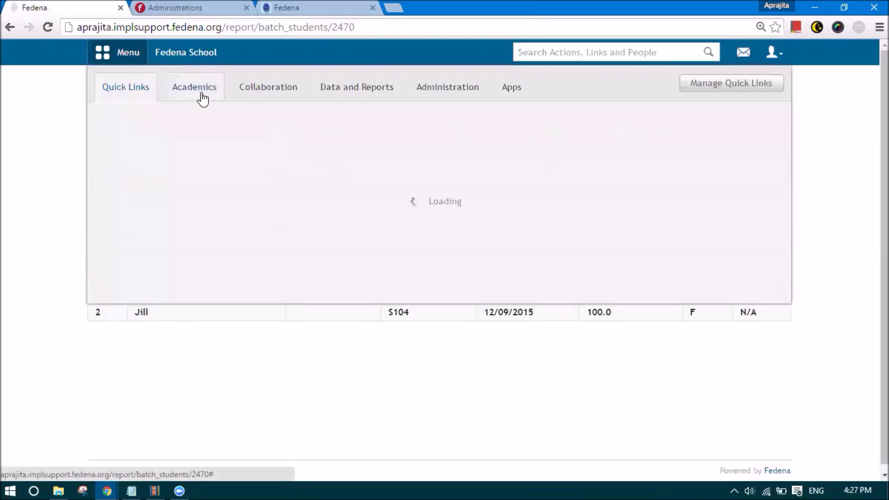
{"action": "left_click", "coordinate": [203, 98]}
{"action": "left_click", "coordinate": [426, 88]}
{"action": "mouse_move", "coordinate": [494, 138]}
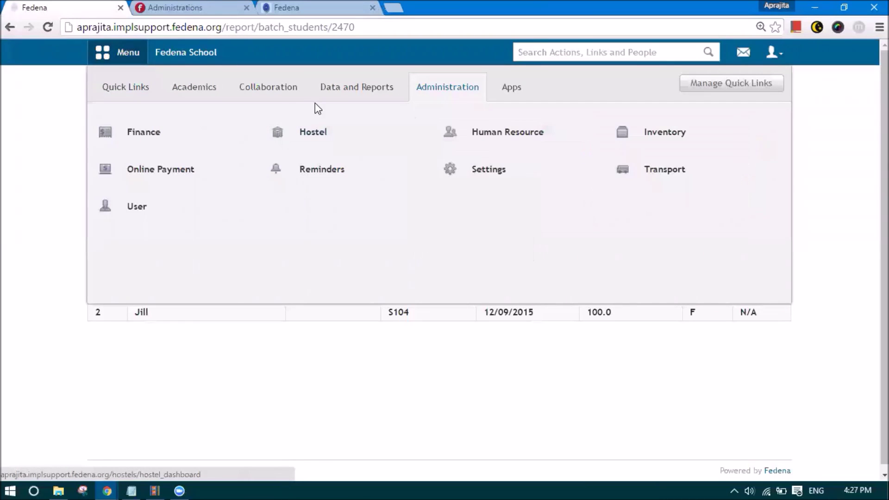
{"action": "left_click", "coordinate": [199, 89]}
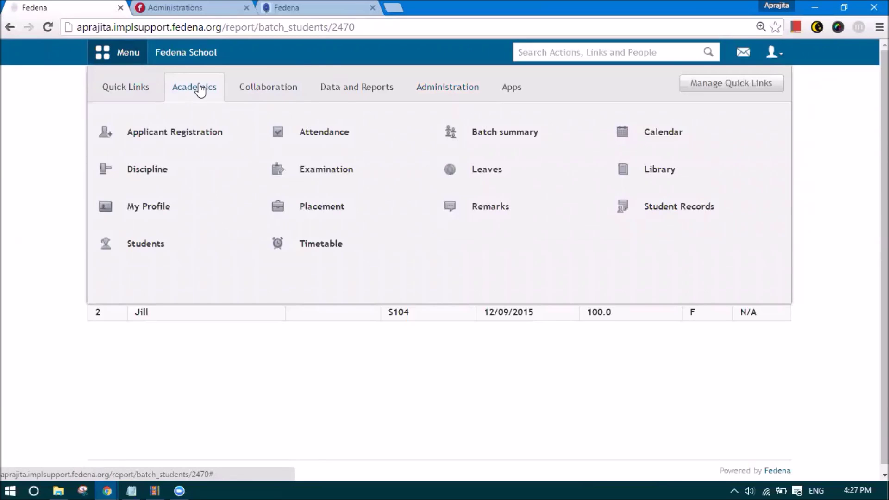
{"action": "left_click", "coordinate": [366, 94]}
{"action": "left_click", "coordinate": [430, 100]}
{"action": "mouse_move", "coordinate": [454, 170]}
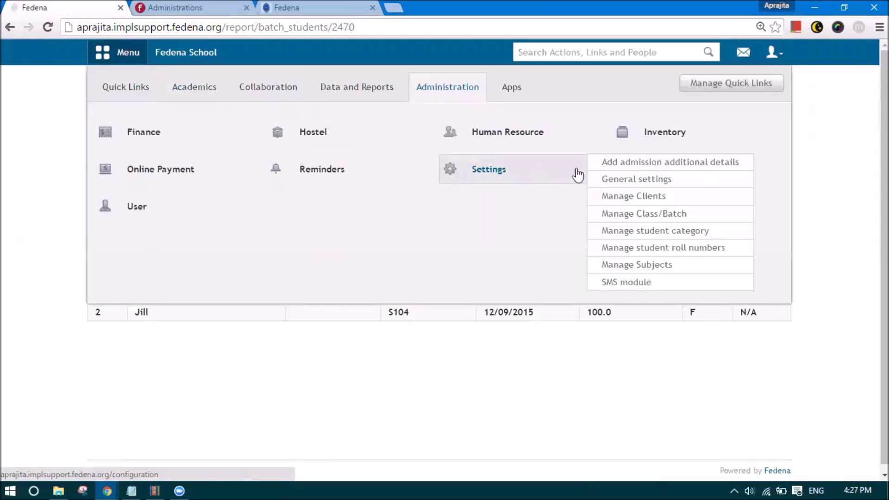
{"action": "left_click", "coordinate": [619, 265]}
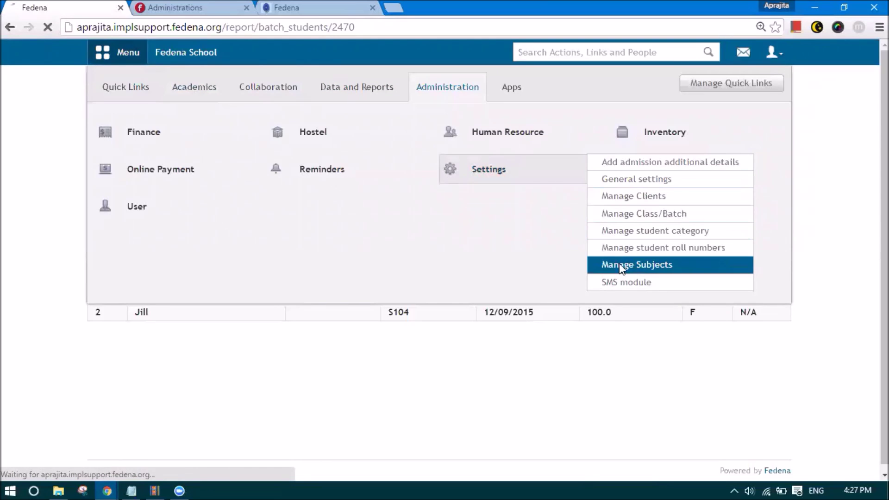
- Select class Grade 7 and batch G7 - A 2016 to show its empty subject list
{"action": "left_click", "coordinate": [248, 228]}
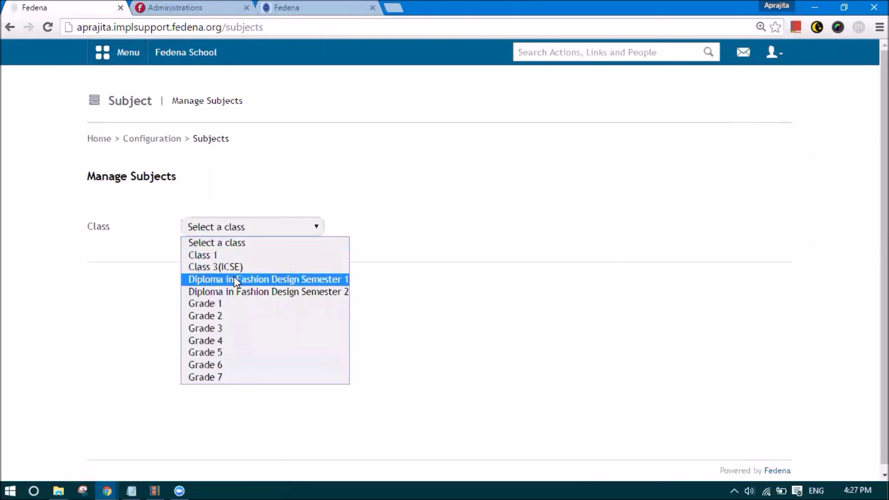
{"action": "left_click", "coordinate": [231, 375]}
{"action": "left_click", "coordinate": [473, 232]}
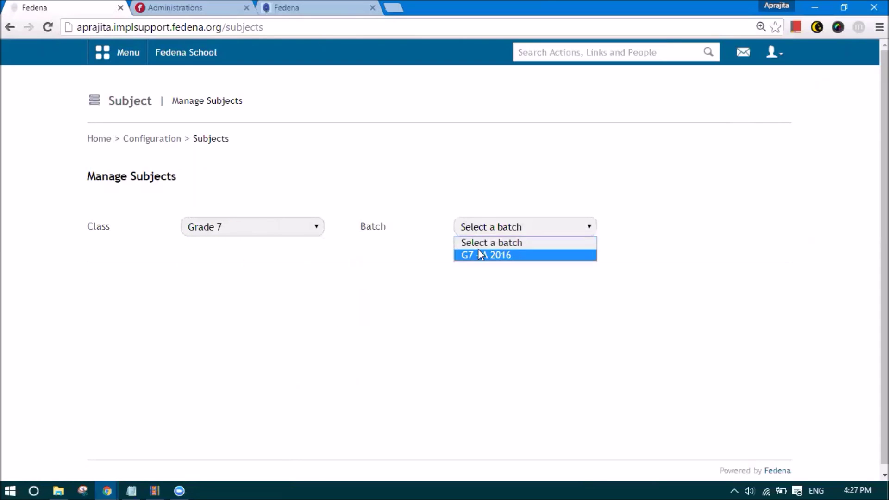
{"action": "left_click", "coordinate": [480, 255]}
{"action": "scroll", "coordinate": [477, 258], "scroll_direction": "down", "scroll_amount": 3}
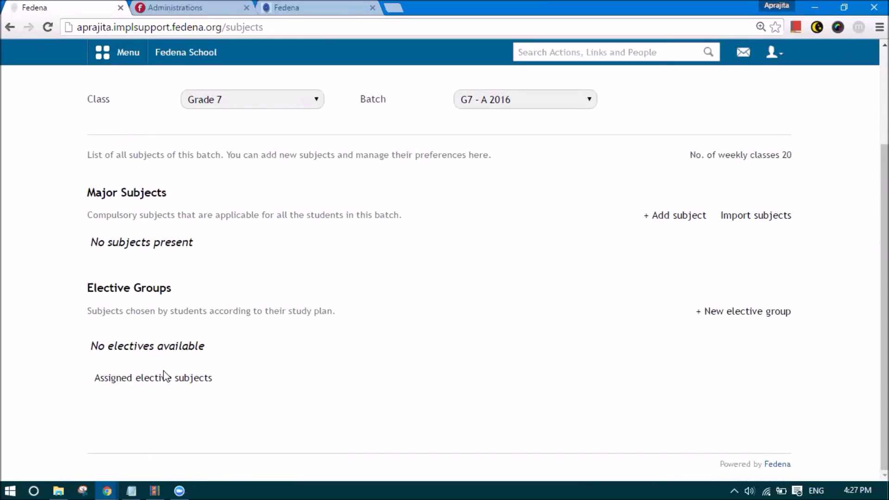
- Add major subject Computer with code Com and 4 maximum weekly classes
{"action": "left_click", "coordinate": [679, 215]}
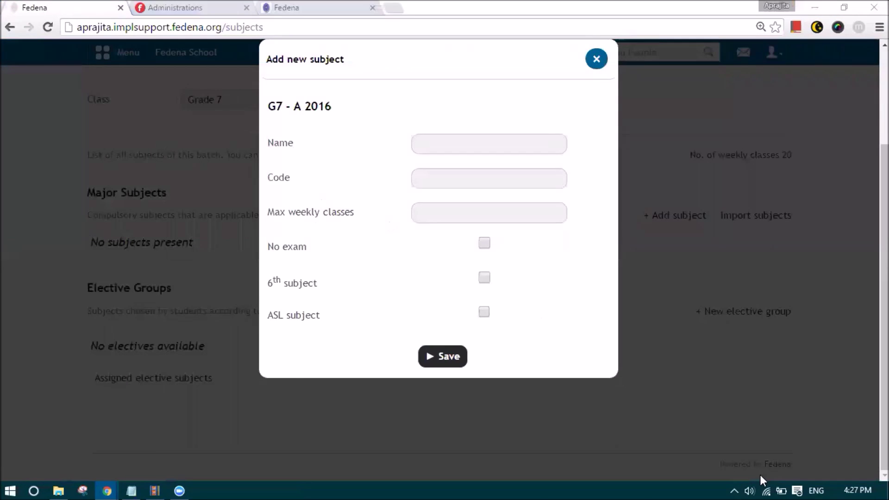
{"action": "left_click", "coordinate": [430, 142]}
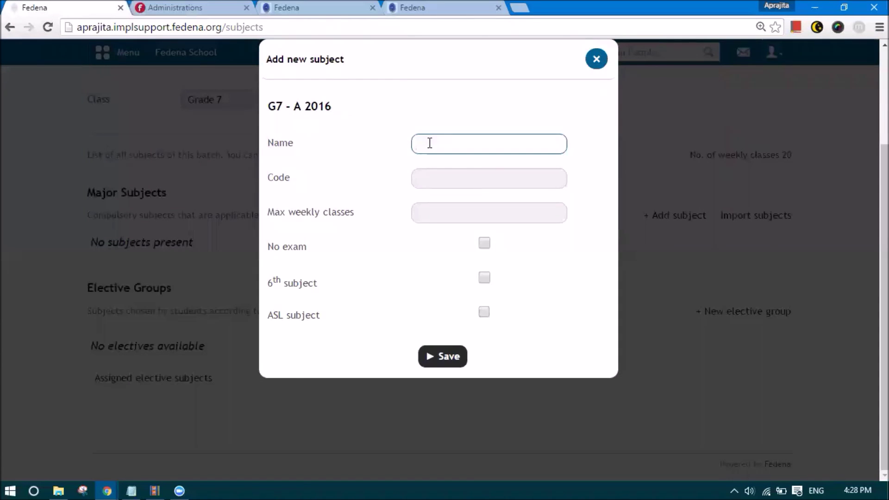
{"action": "type", "text": "E"}
{"action": "key", "text": "BackSpace"}
{"action": "type", "text": "Computer"}
{"action": "key", "text": "Tab"}
{"action": "key", "text": "BackSpace"}
{"action": "type", "text": "m"}
{"action": "key", "text": "Tab"}
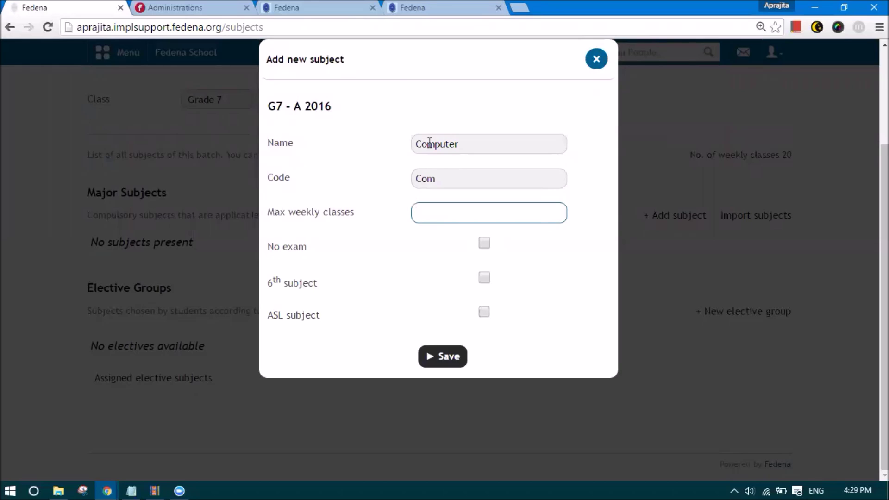
{"action": "type", "text": "4"}
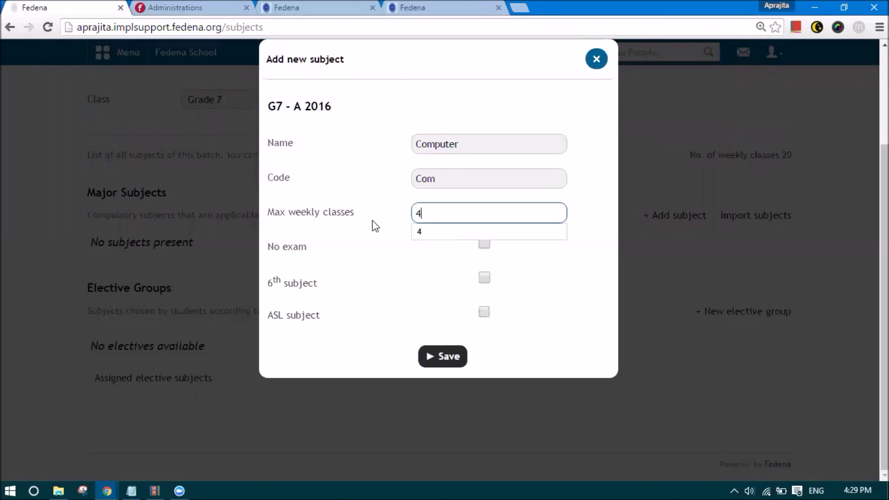
{"action": "left_click", "coordinate": [373, 221]}
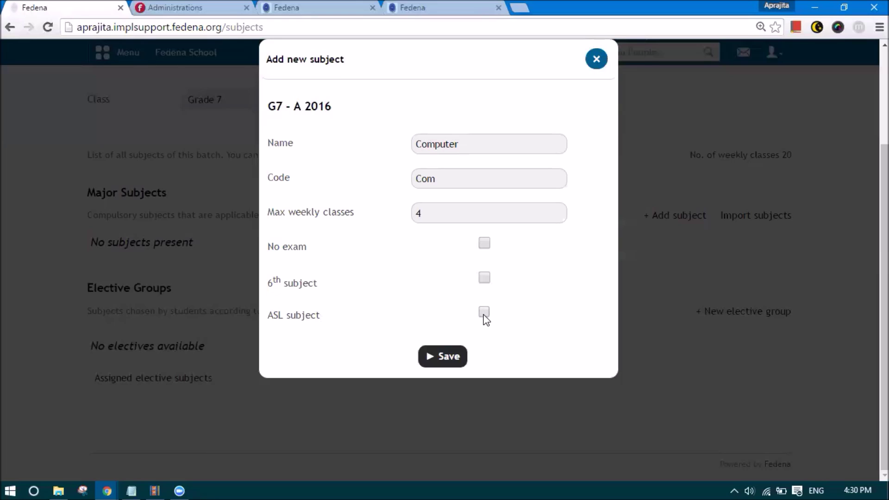
{"action": "left_click", "coordinate": [446, 358]}
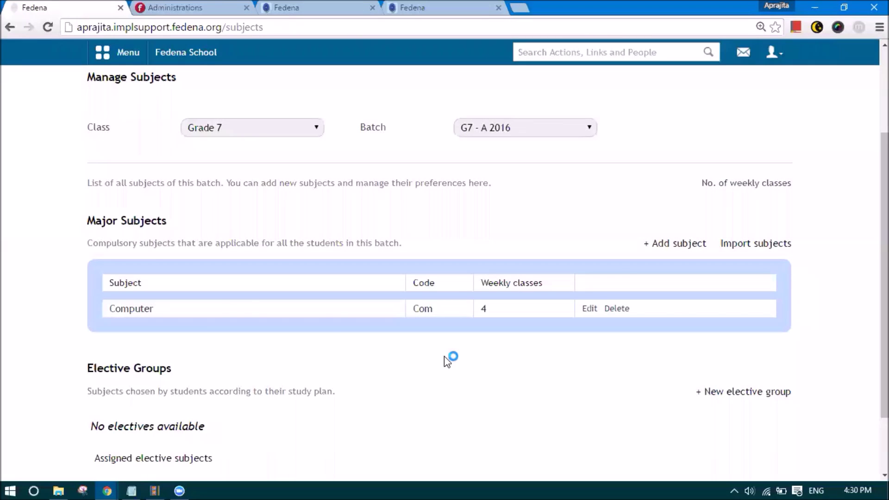
- Add English (code Eng, 5 weekly classes) as an ASL major subject worth 20 marks
{"action": "left_click", "coordinate": [676, 244]}
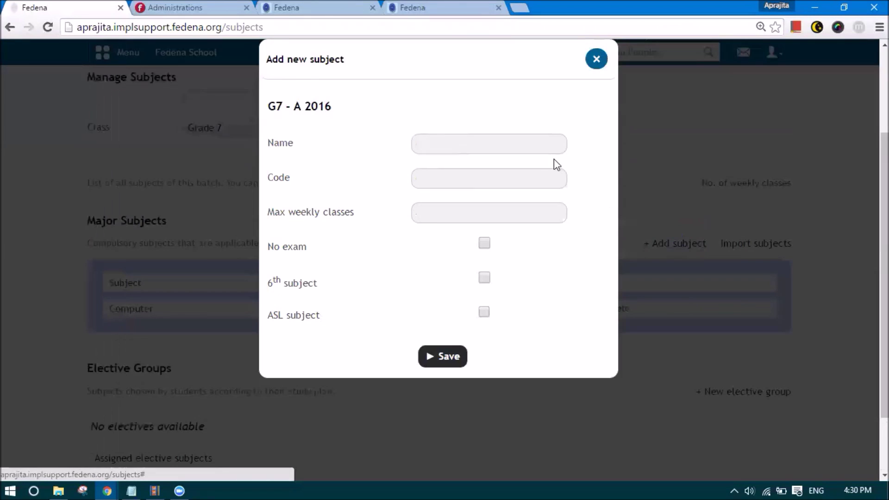
{"action": "left_click", "coordinate": [519, 147]}
{"action": "key", "text": "Down"}
{"action": "key", "text": "Down"}
{"action": "key", "text": "Return"}
{"action": "left_click", "coordinate": [456, 176]}
{"action": "type", "text": "Eng"}
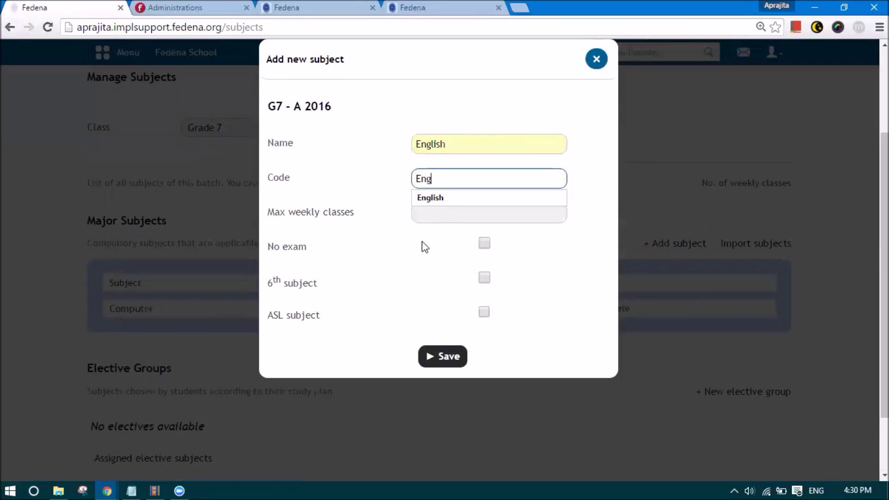
{"action": "left_click", "coordinate": [421, 246]}
{"action": "left_click", "coordinate": [436, 209]}
{"action": "type", "text": "5"}
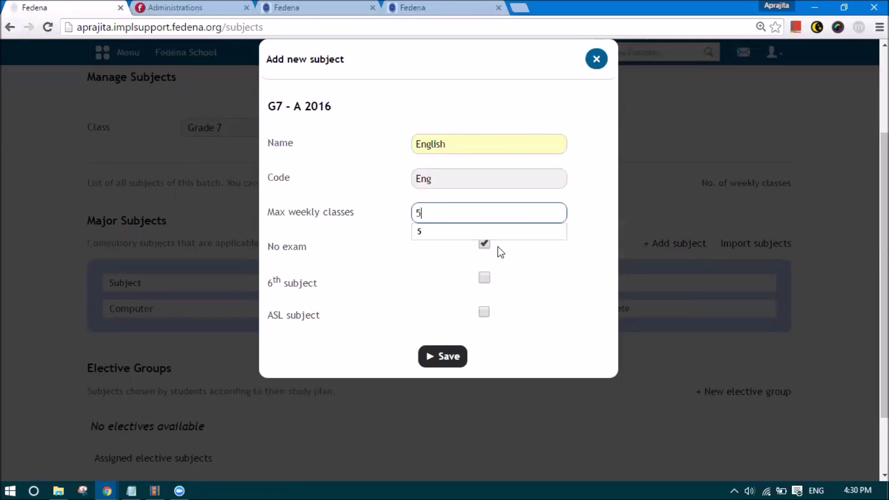
{"action": "left_click", "coordinate": [485, 243]}
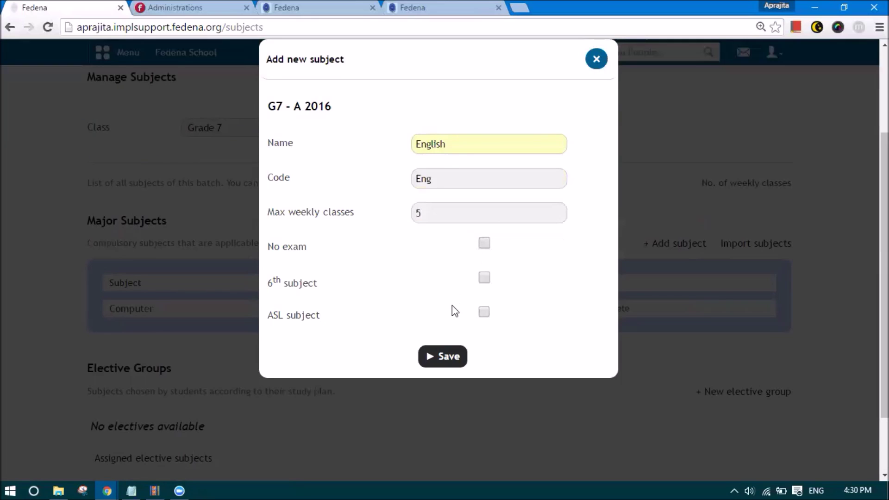
{"action": "left_click", "coordinate": [485, 312]}
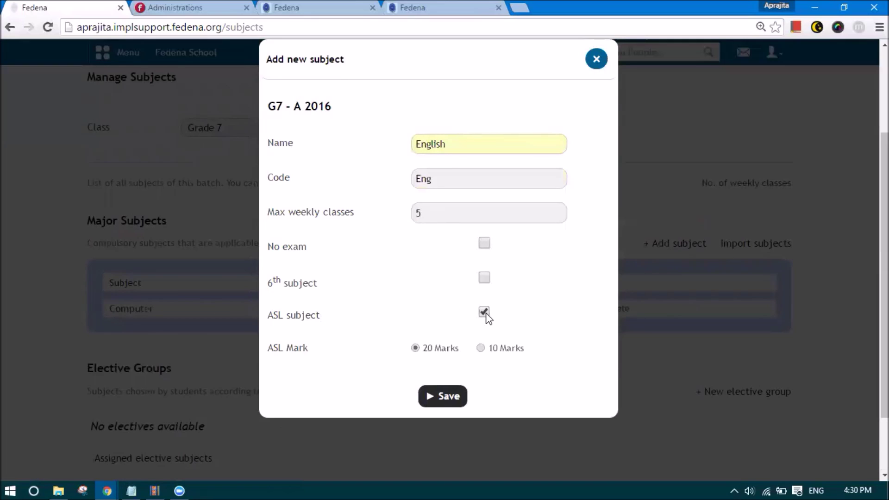
{"action": "scroll", "coordinate": [485, 318], "scroll_direction": "down", "scroll_amount": 2}
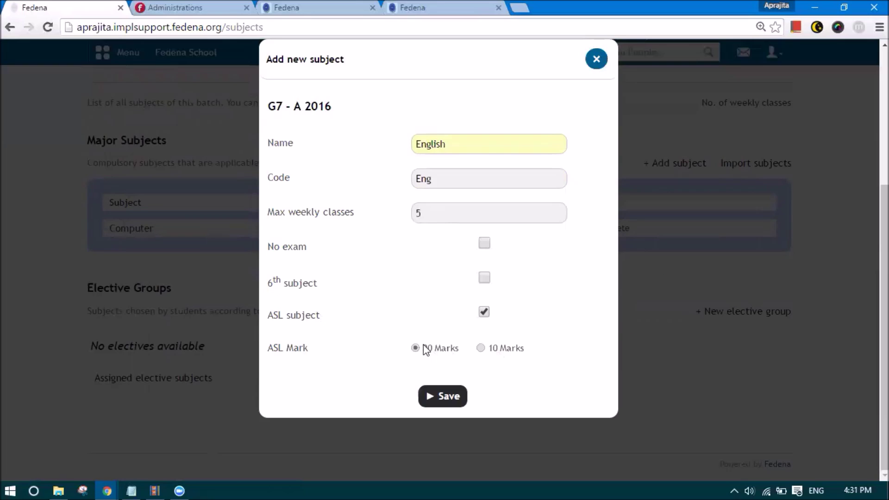
{"action": "left_click", "coordinate": [443, 398]}
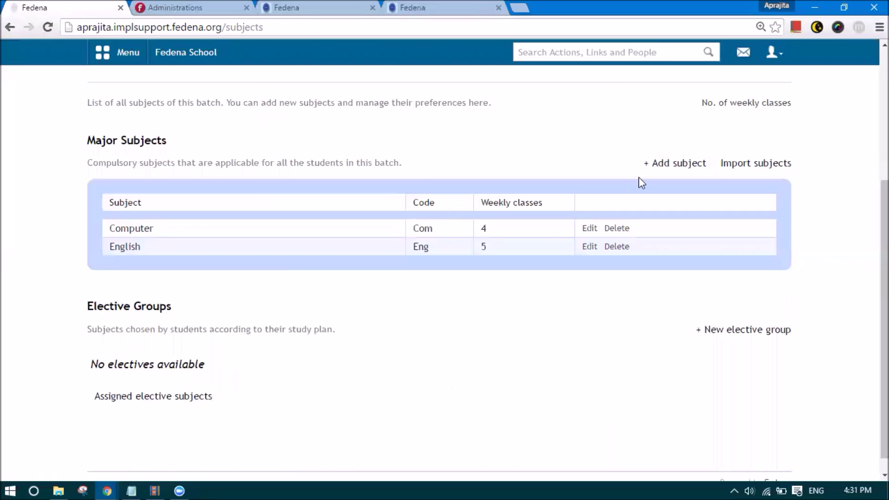
- Add major subject Mathematics with code Mat and 5 maximum weekly classes
{"action": "left_click", "coordinate": [672, 164]}
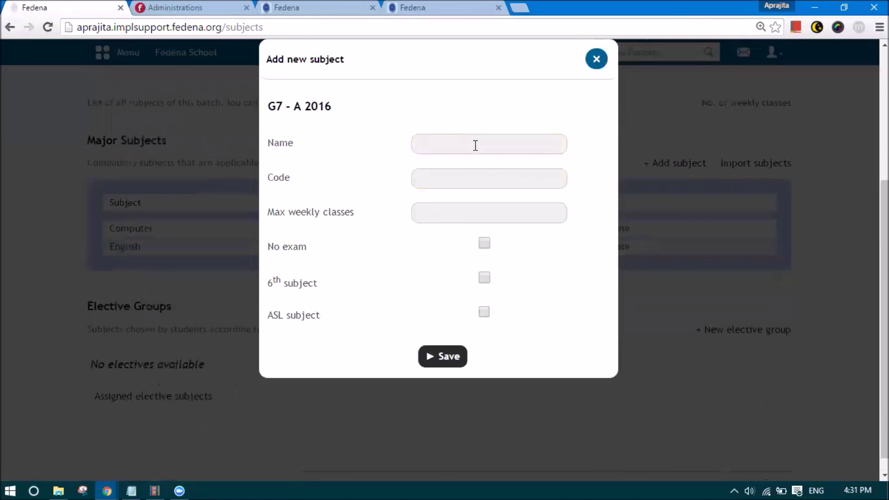
{"action": "left_click", "coordinate": [431, 137]}
{"action": "type", "text": "Mathe"}
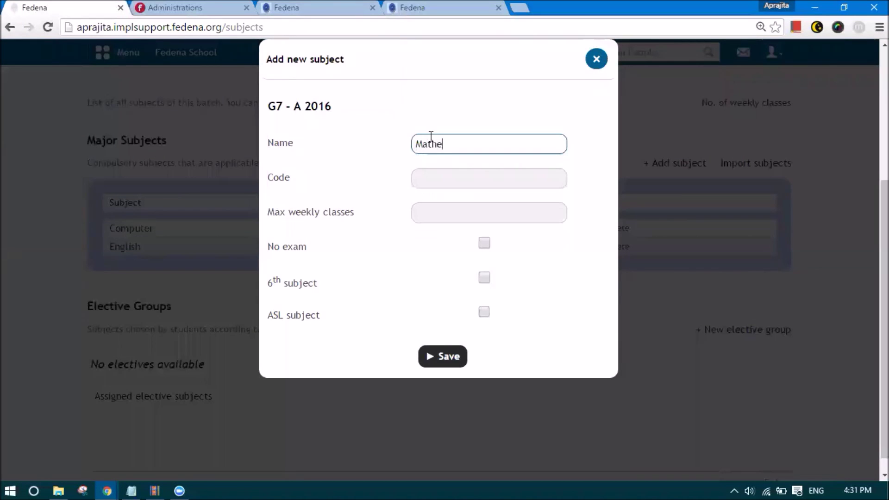
{"action": "type", "text": "matics"}
{"action": "left_click", "coordinate": [440, 182]}
{"action": "type", "text": "Mat"}
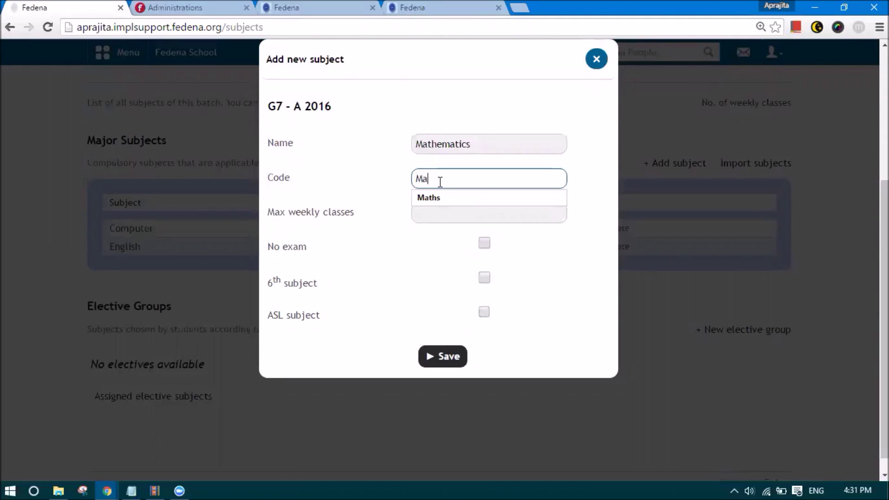
{"action": "left_click", "coordinate": [442, 213]}
{"action": "type", "text": "5"}
{"action": "left_click", "coordinate": [473, 262]}
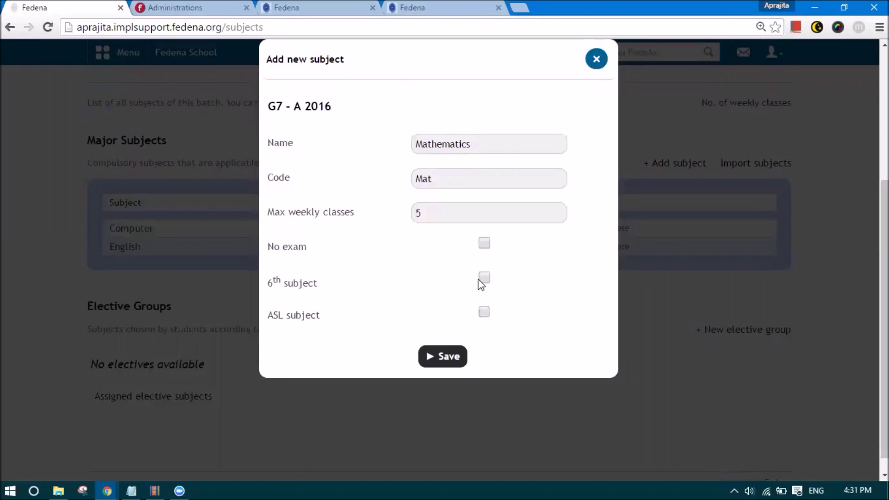
{"action": "left_click", "coordinate": [461, 358]}
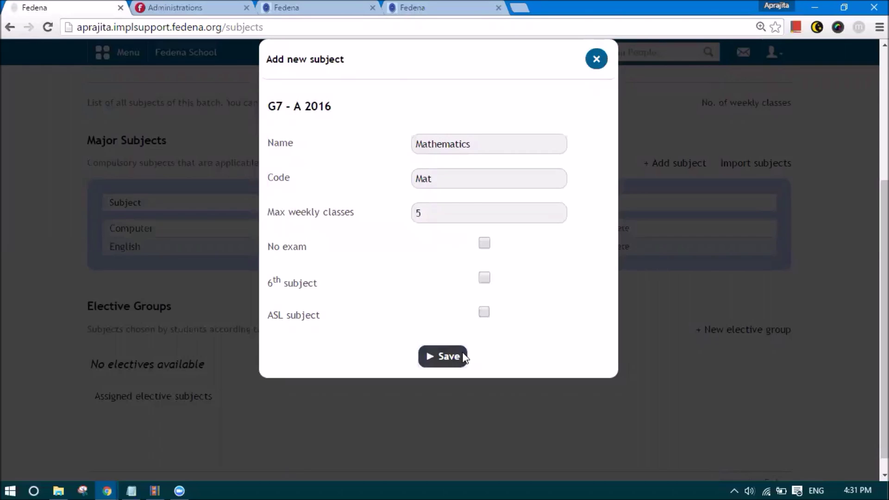
- Add major subject Science with code Sci and 6 maximum weekly classes
{"action": "left_click", "coordinate": [661, 167]}
{"action": "left_click", "coordinate": [449, 141]}
{"action": "type", "text": "Science"}
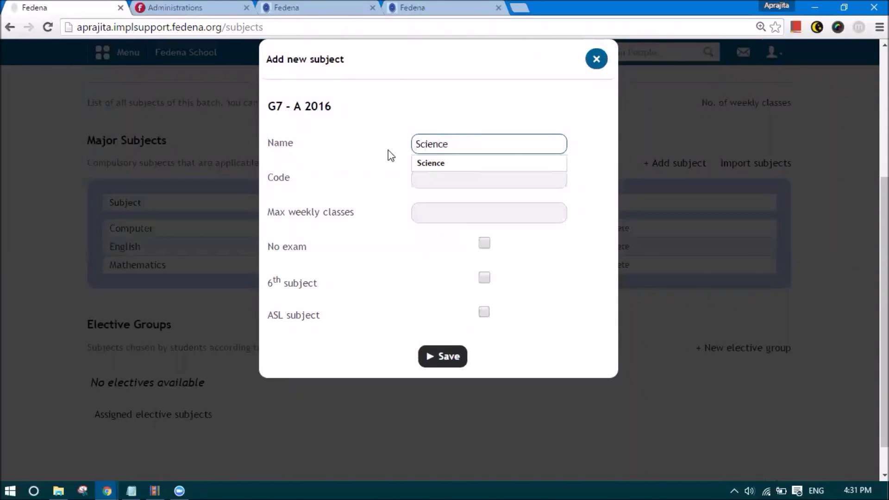
{"action": "left_click", "coordinate": [423, 175]}
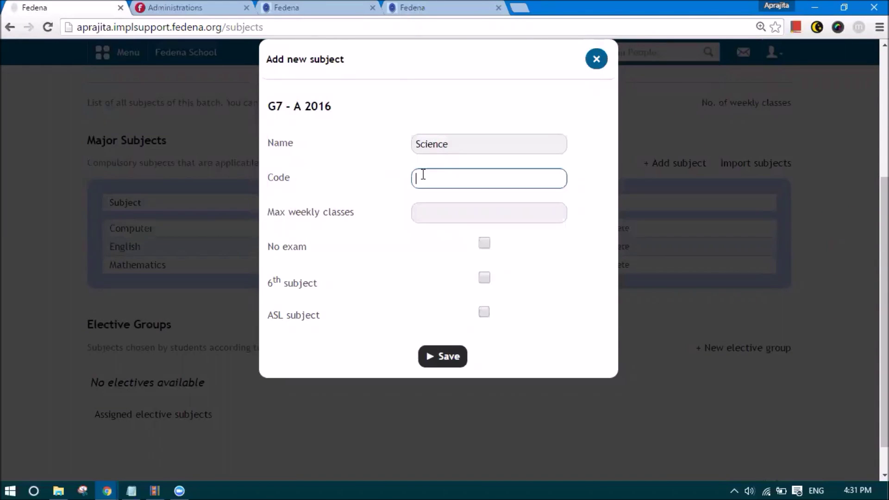
{"action": "type", "text": "Sci"}
{"action": "left_click", "coordinate": [407, 253]}
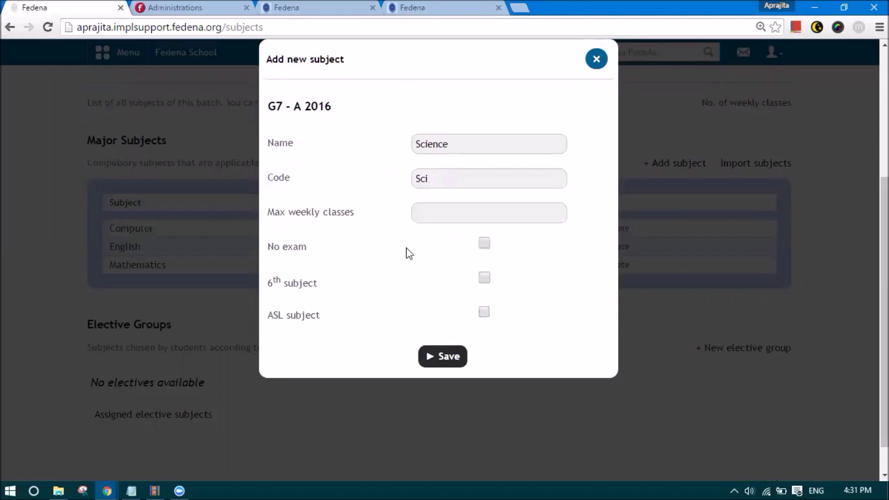
{"action": "left_click", "coordinate": [440, 212]}
{"action": "type", "text": "6"}
{"action": "left_click", "coordinate": [429, 273]}
{"action": "left_click", "coordinate": [453, 364]}
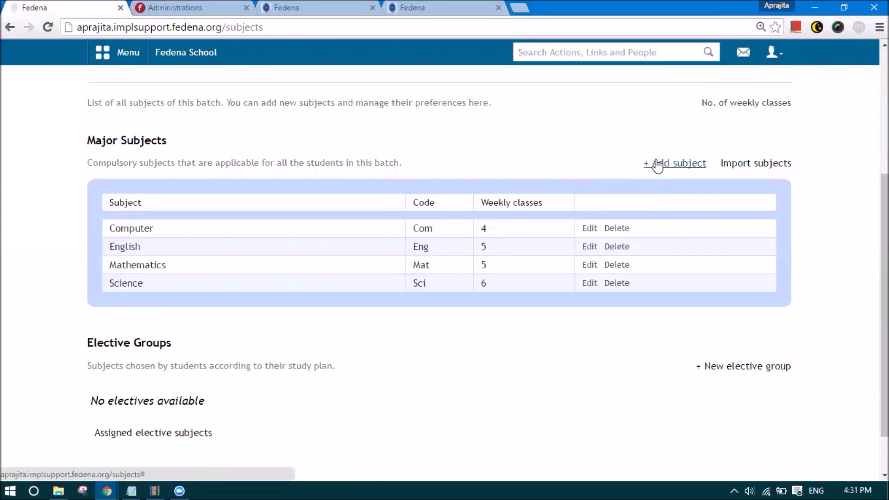
- Add major subject Social Studies with code Sst and 5 maximum weekly classes
{"action": "left_click", "coordinate": [655, 163]}
{"action": "left_click", "coordinate": [422, 151]}
{"action": "type", "text": "Soci"}
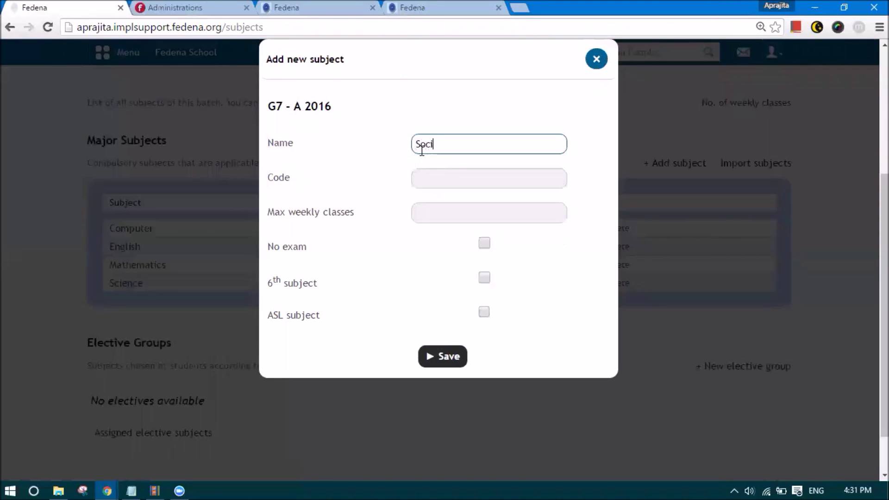
{"action": "type", "text": "al Studies"}
{"action": "left_click", "coordinate": [427, 176]}
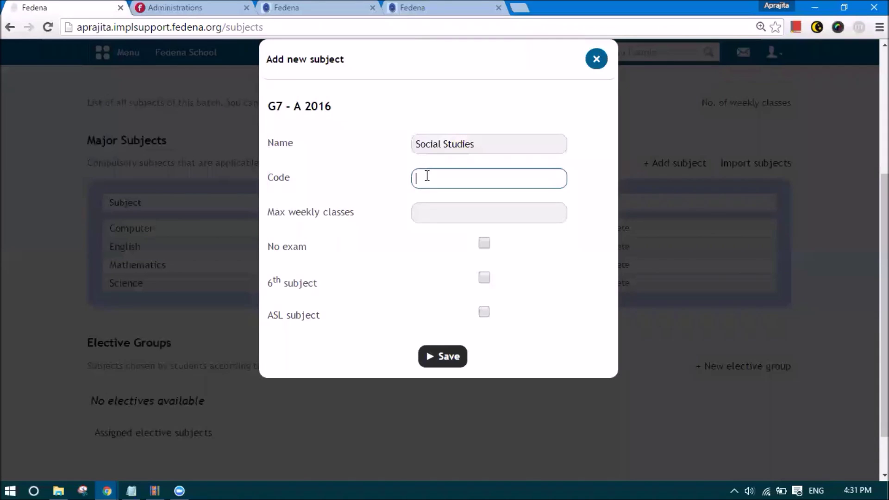
{"action": "type", "text": "Sst"}
{"action": "left_click", "coordinate": [433, 217]}
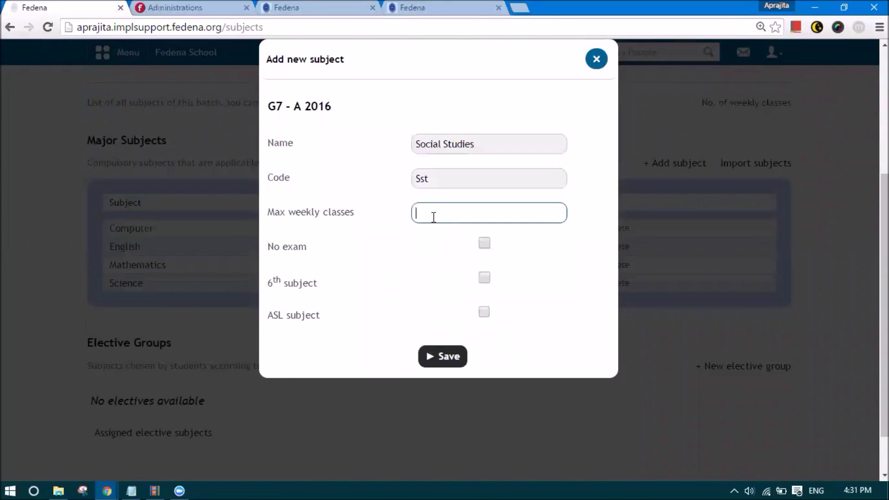
{"action": "type", "text": "5"}
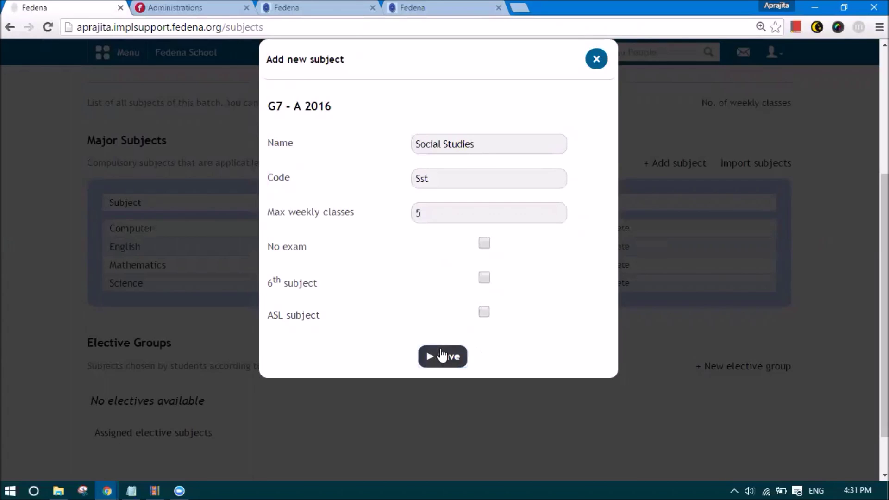
{"action": "left_click", "coordinate": [442, 357]}
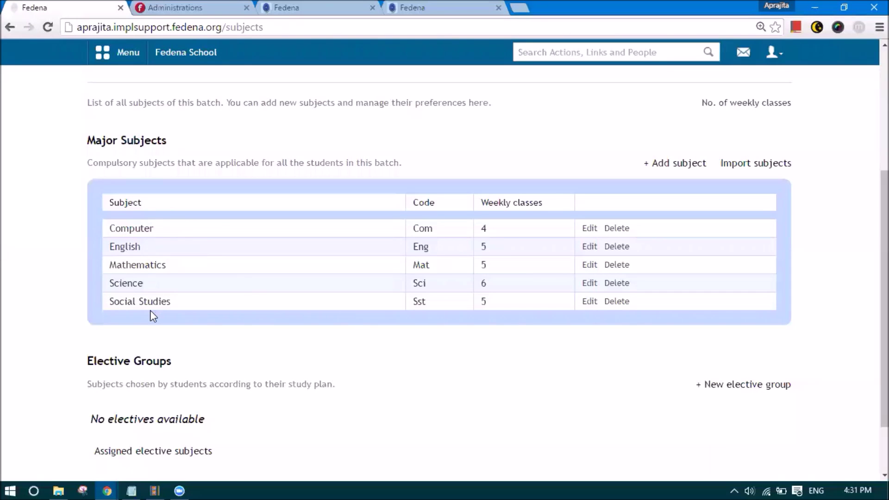
{"action": "scroll", "coordinate": [432, 157], "scroll_direction": "up", "scroll_amount": 3}
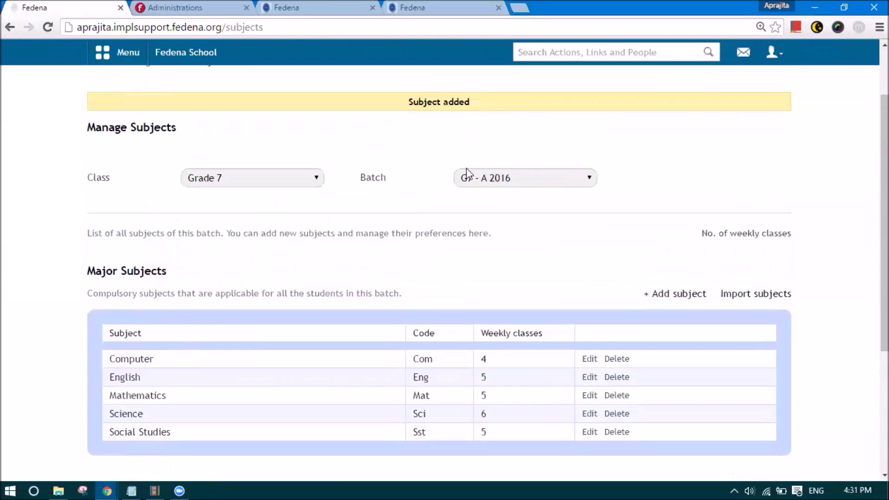
{"action": "scroll", "coordinate": [510, 208], "scroll_direction": "down", "scroll_amount": 3}
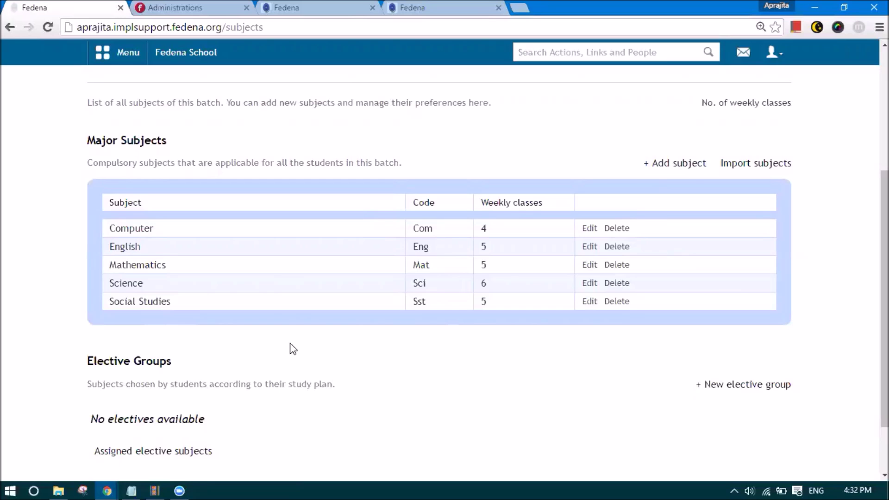
{"action": "scroll", "coordinate": [292, 348], "scroll_direction": "down", "scroll_amount": 1}
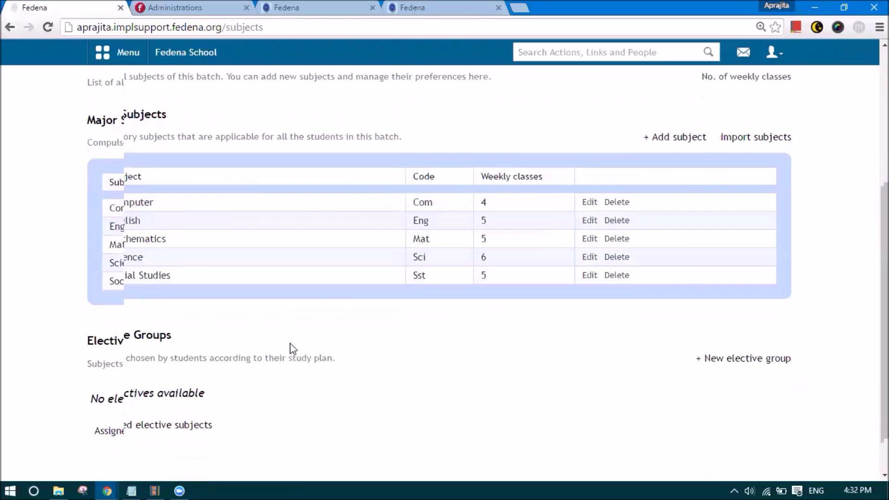
{"action": "scroll", "coordinate": [238, 203], "scroll_direction": "up", "scroll_amount": 2}
{"action": "scroll", "coordinate": [267, 371], "scroll_direction": "down", "scroll_amount": 3}
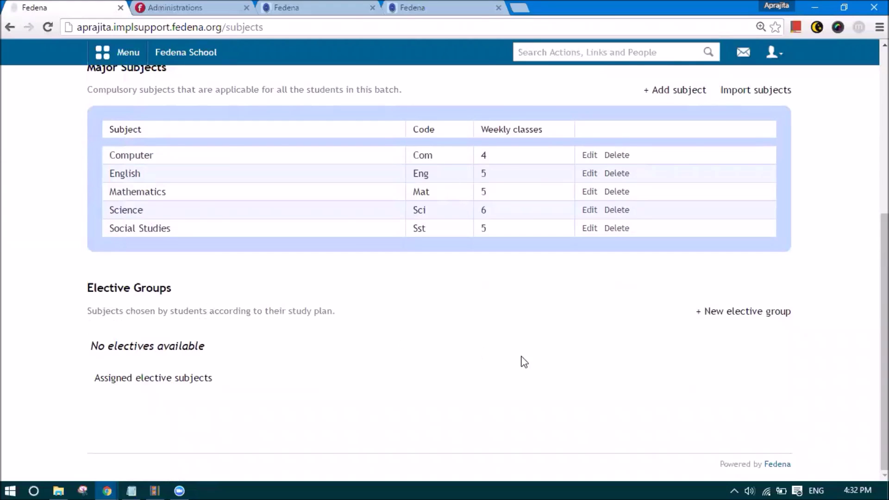
- Create a new elective group named Languages
{"action": "left_click", "coordinate": [762, 313]}
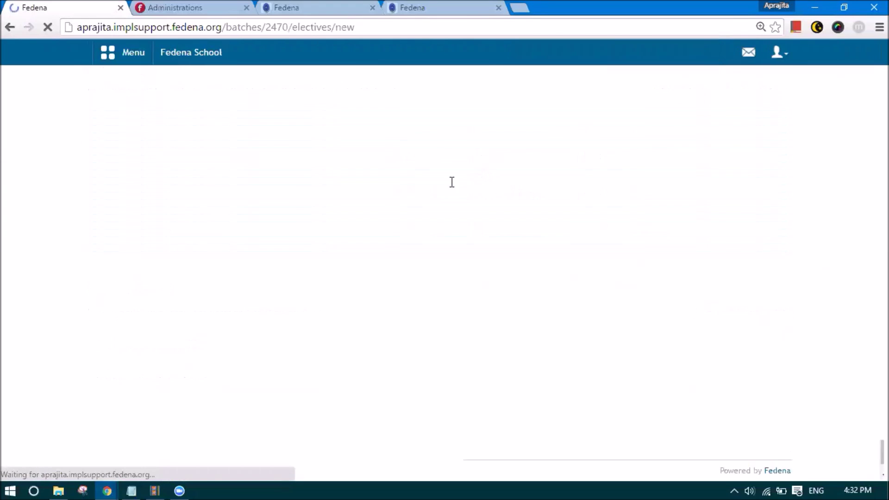
{"action": "left_click", "coordinate": [409, 207]}
{"action": "type", "text": "Langua"}
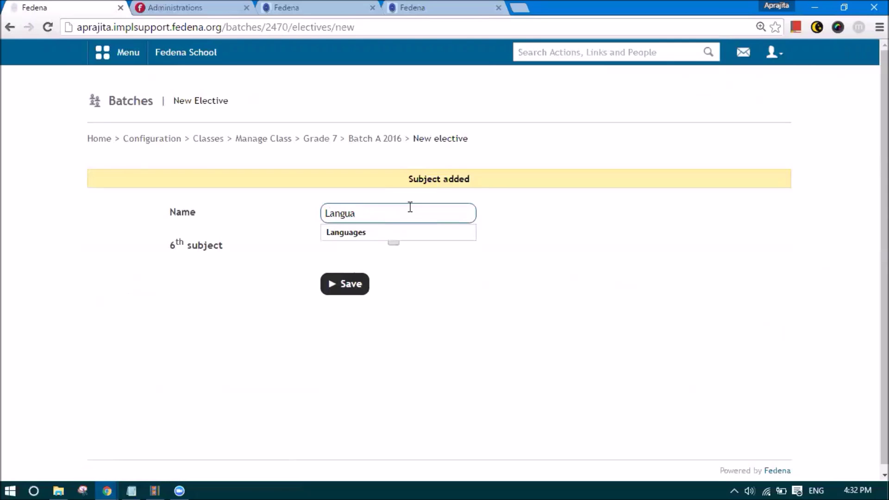
{"action": "key", "text": "Down"}
{"action": "key", "text": "Return"}
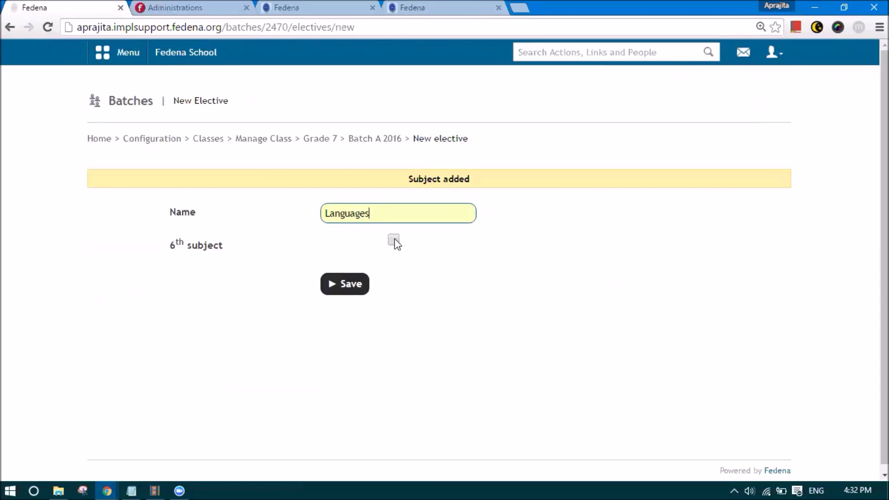
{"action": "left_click", "coordinate": [354, 288]}
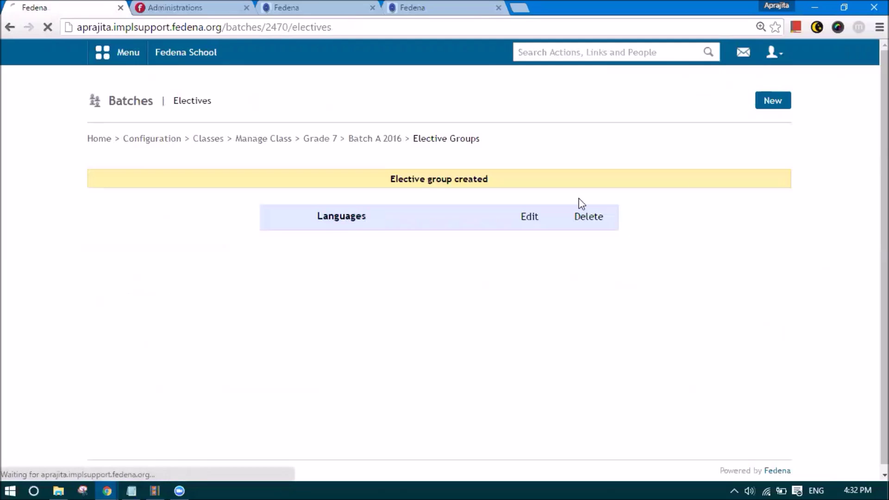
- Add Hindi (code Hin, 5 weekly classes) to the Languages elective group
{"action": "left_click", "coordinate": [375, 216]}
{"action": "left_click", "coordinate": [769, 109]}
{"action": "left_click", "coordinate": [448, 141]}
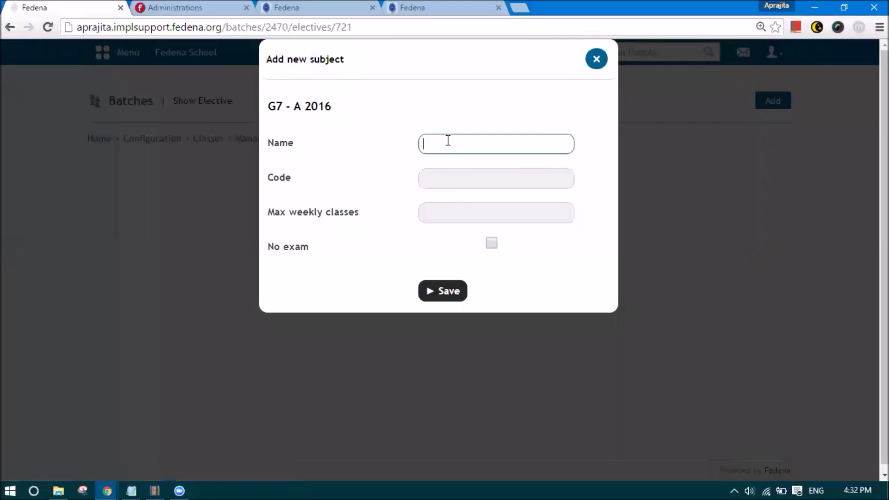
{"action": "type", "text": "Hindi"}
{"action": "left_click", "coordinate": [436, 183]}
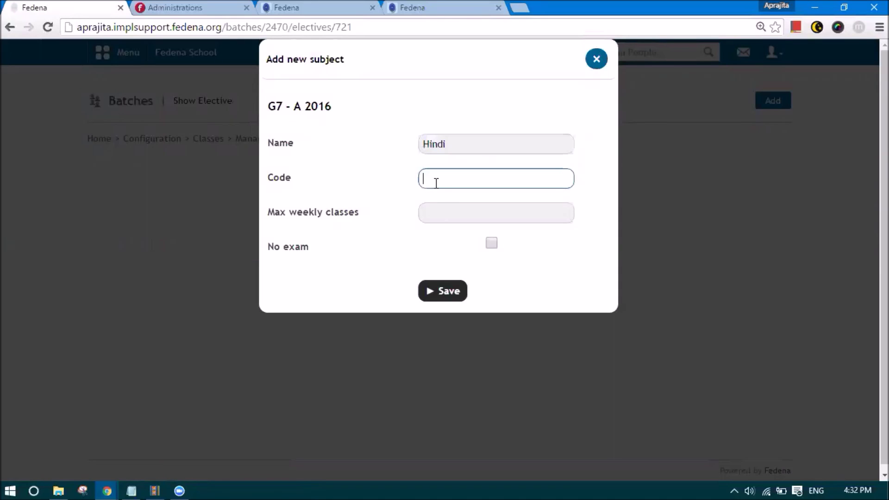
{"action": "type", "text": "Hin"}
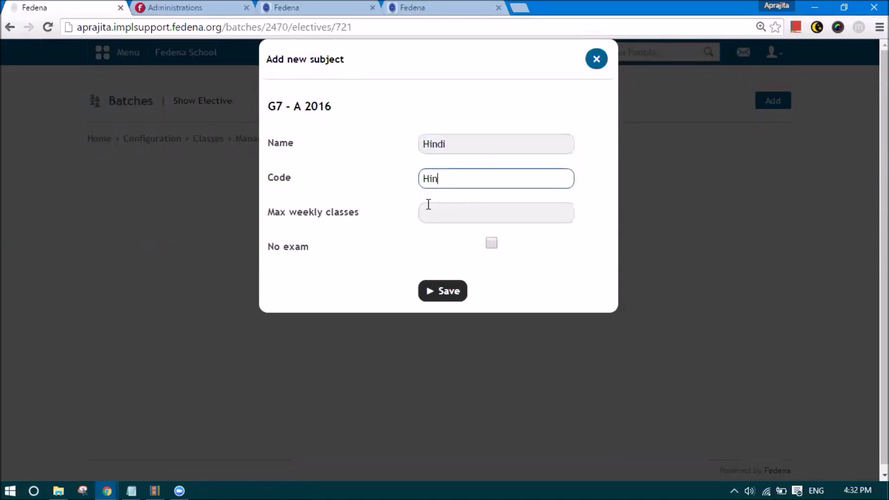
{"action": "left_click", "coordinate": [429, 212]}
{"action": "type", "text": "5"}
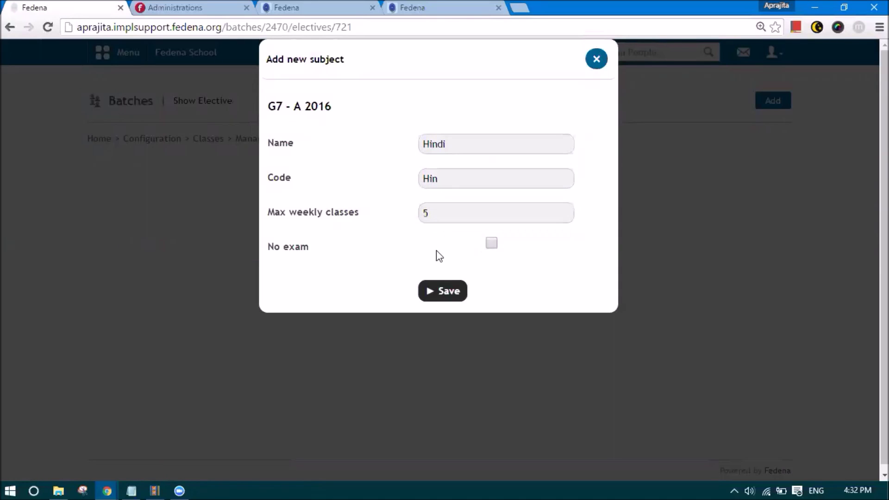
{"action": "left_click", "coordinate": [441, 292]}
- Add Bengali (code Ben, 5 weekly classes) to the Languages elective group
{"action": "left_click", "coordinate": [773, 101]}
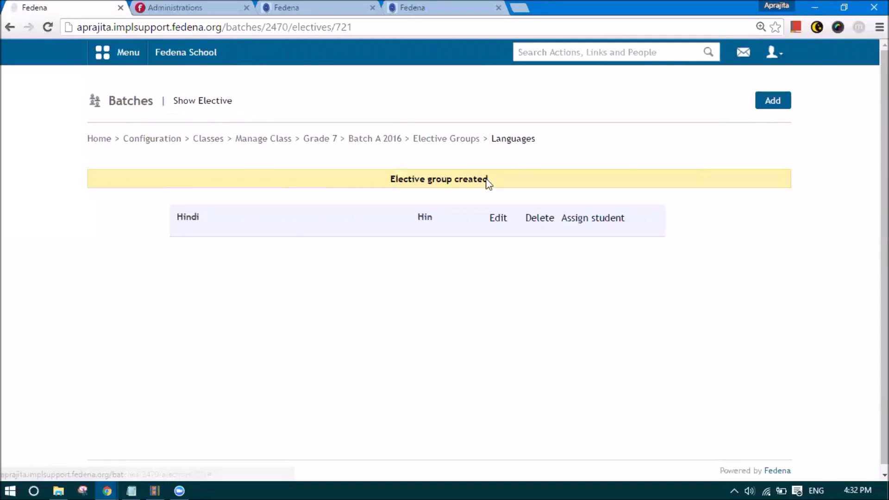
{"action": "left_click", "coordinate": [434, 143]}
{"action": "type", "text": "Bengali"}
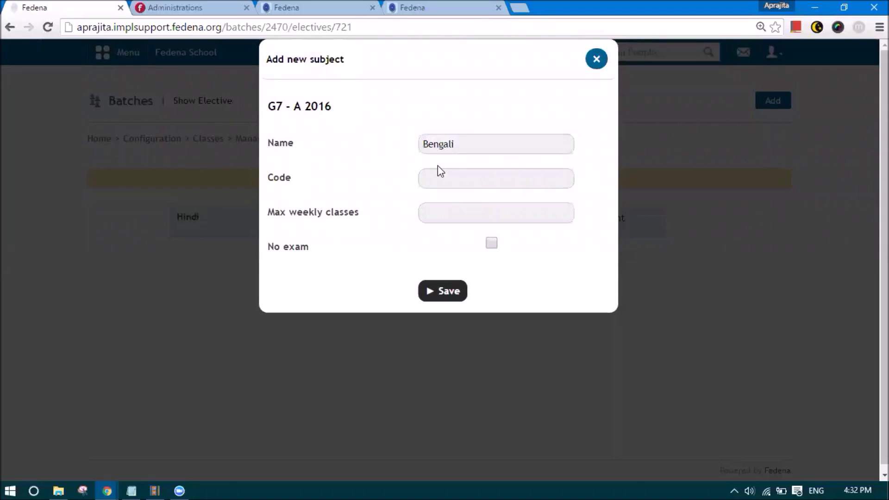
{"action": "left_click", "coordinate": [441, 179]}
{"action": "type", "text": "Ben"}
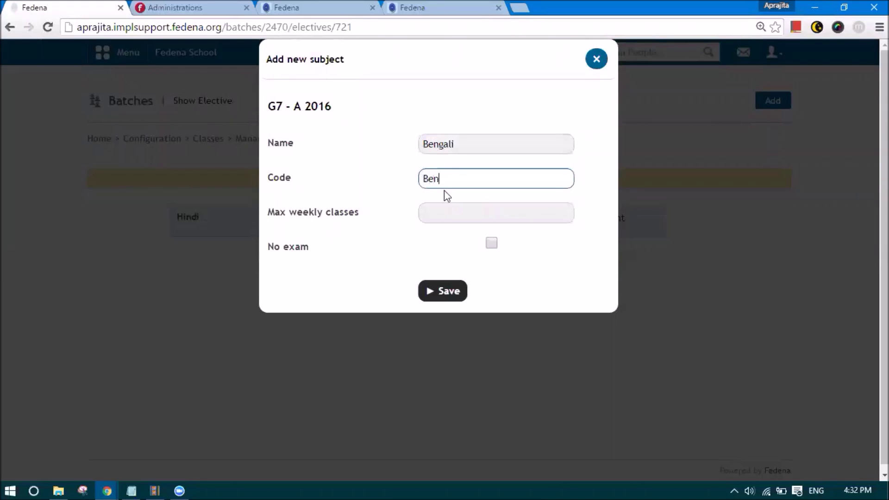
{"action": "left_click", "coordinate": [450, 206]}
{"action": "type", "text": "5"}
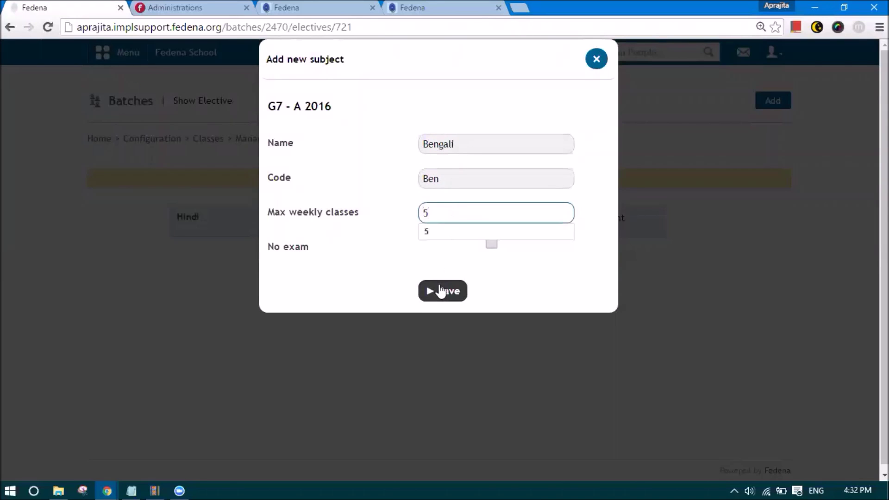
{"action": "left_click", "coordinate": [441, 291]}
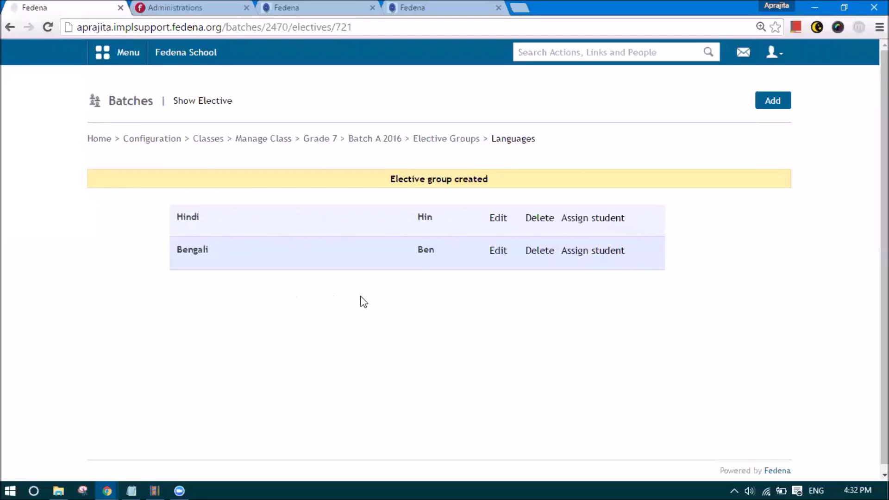
- Go to Employee Management's Employee subject association page and select batch G7 - A 2016
{"action": "left_click", "coordinate": [360, 143]}
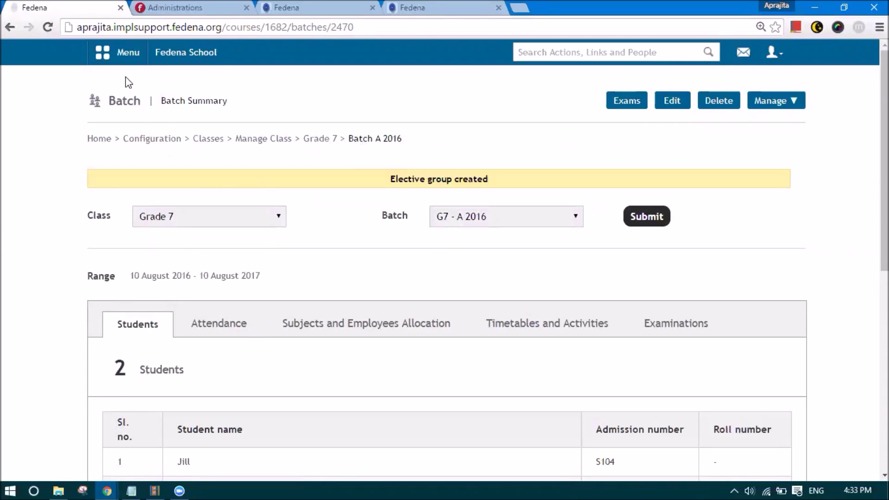
{"action": "left_click", "coordinate": [121, 58]}
{"action": "left_click", "coordinate": [442, 85]}
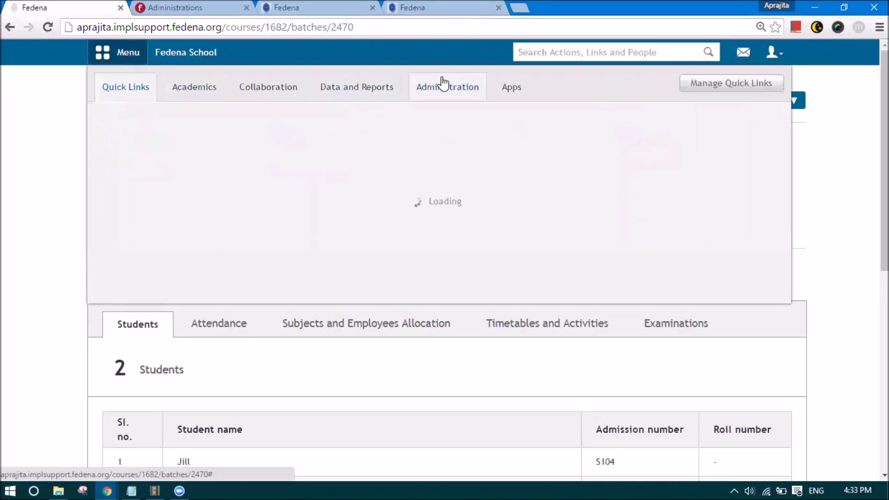
{"action": "mouse_move", "coordinate": [481, 132]}
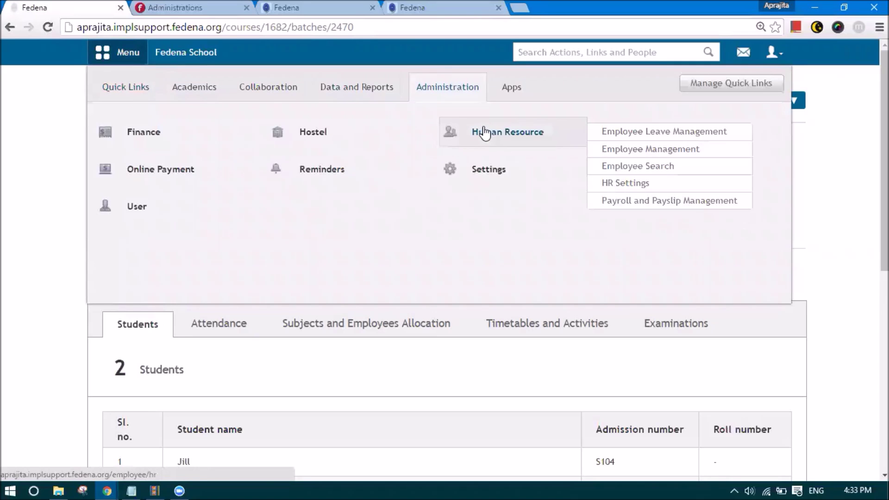
{"action": "left_click", "coordinate": [629, 156]}
{"action": "left_click", "coordinate": [541, 190]}
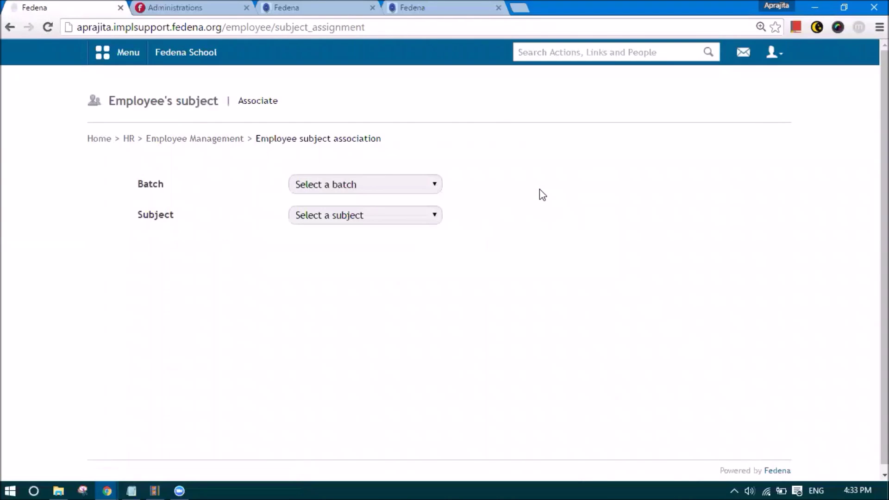
{"action": "left_click", "coordinate": [354, 183]}
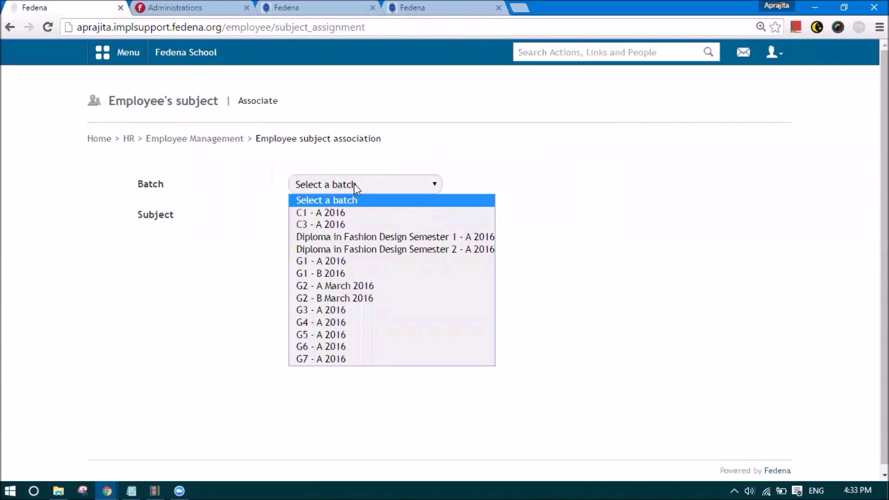
{"action": "left_click", "coordinate": [327, 359]}
- Assign a Social Studies department teacher to the Bengali subject
{"action": "left_click", "coordinate": [328, 217]}
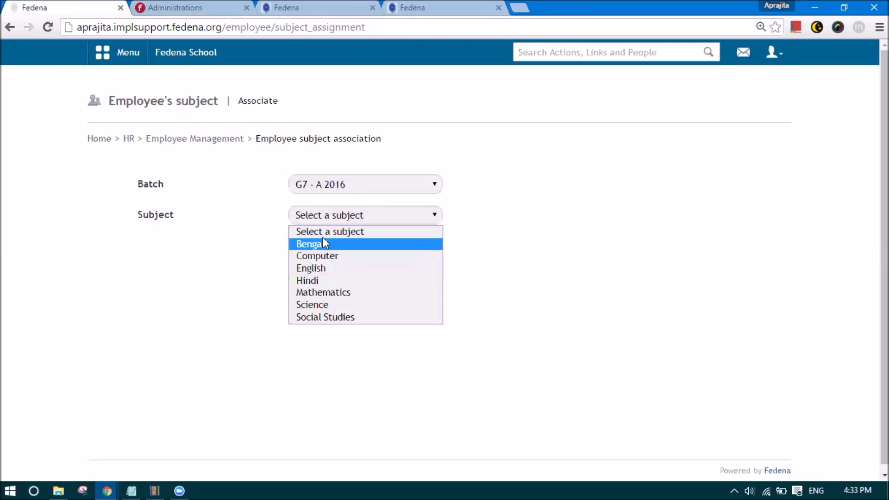
{"action": "left_click", "coordinate": [311, 242]}
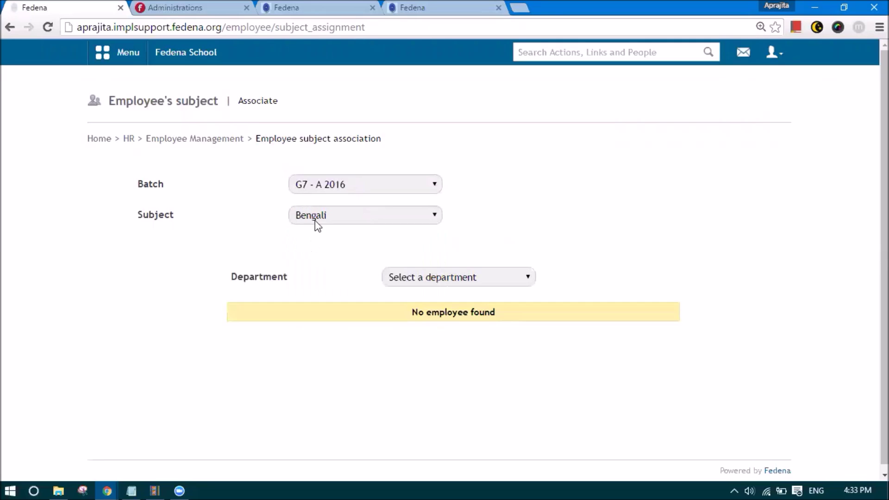
{"action": "left_click", "coordinate": [456, 277]}
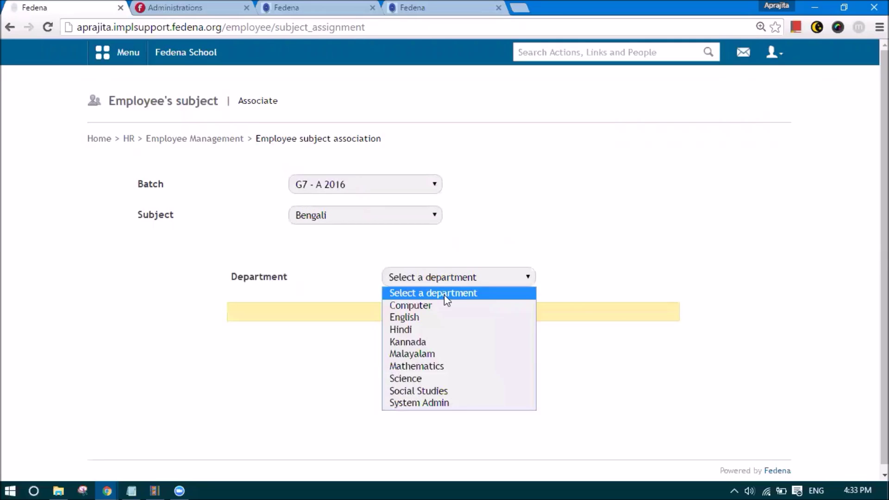
{"action": "left_click", "coordinate": [418, 391]}
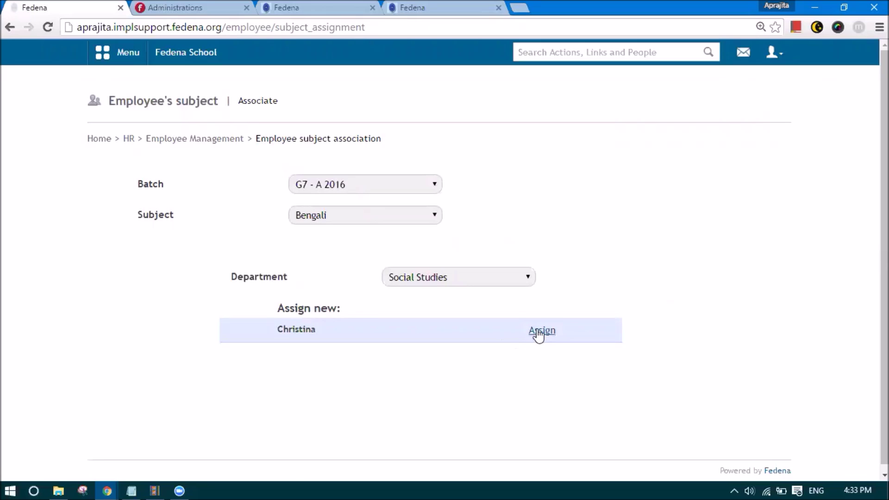
{"action": "left_click", "coordinate": [539, 332]}
- Assign the first English department teacher to the Computer subject
{"action": "left_click", "coordinate": [324, 217]}
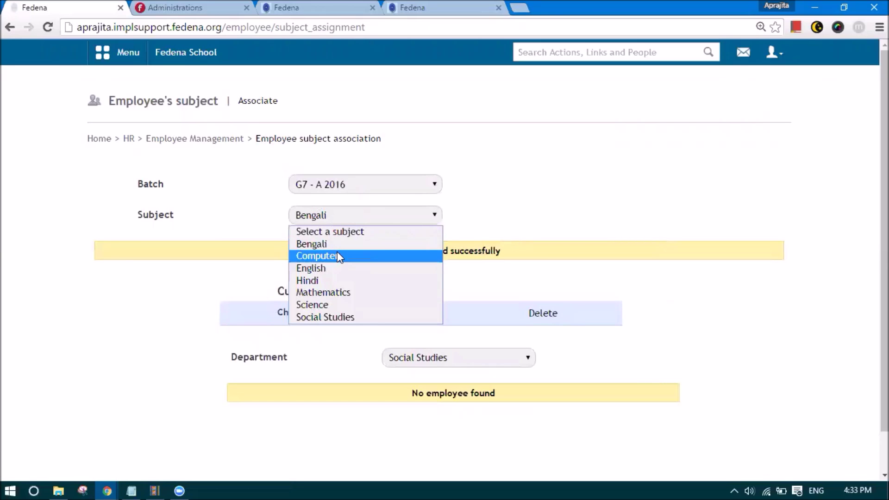
{"action": "left_click", "coordinate": [337, 255]}
{"action": "left_click", "coordinate": [402, 311]}
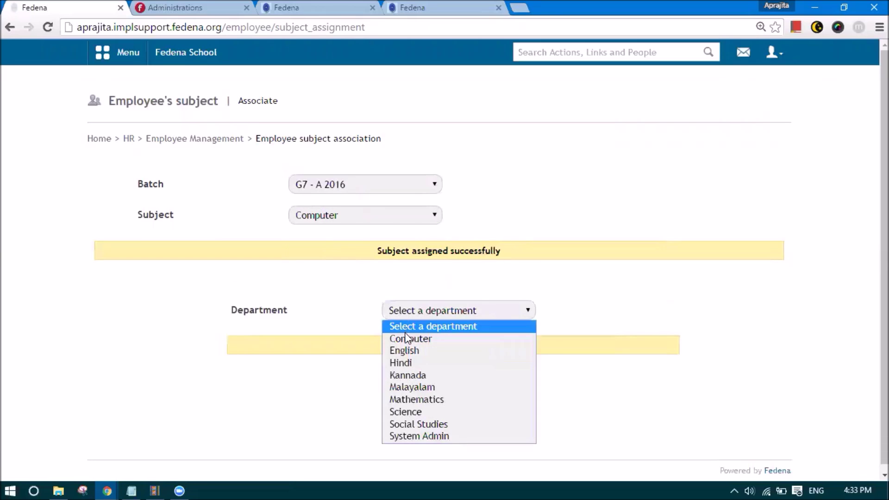
{"action": "left_click", "coordinate": [404, 350]}
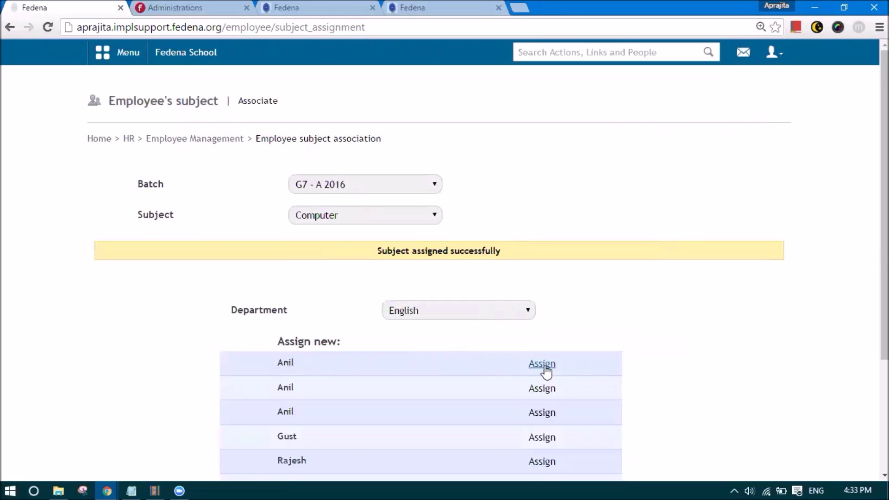
{"action": "left_click", "coordinate": [543, 365]}
- Assign the Kannada department teacher to the English subject
{"action": "left_click", "coordinate": [369, 215]}
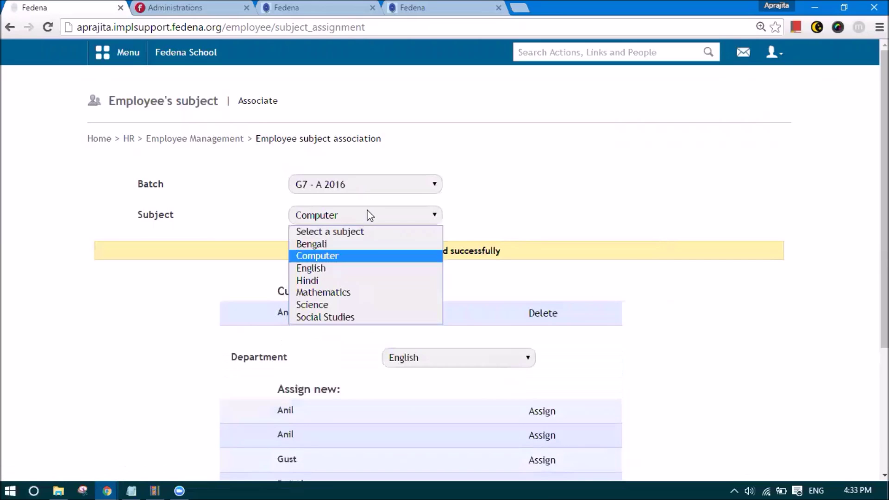
{"action": "left_click", "coordinate": [358, 268]}
{"action": "left_click", "coordinate": [416, 306]}
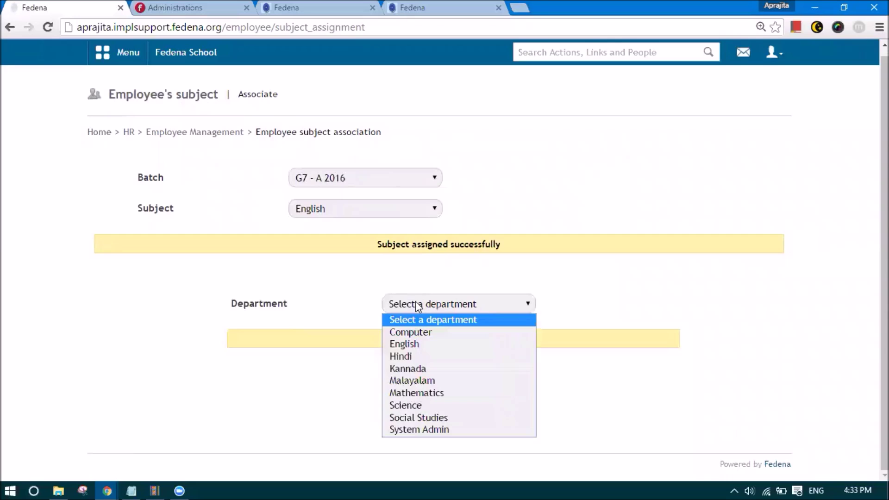
{"action": "left_click", "coordinate": [412, 368]}
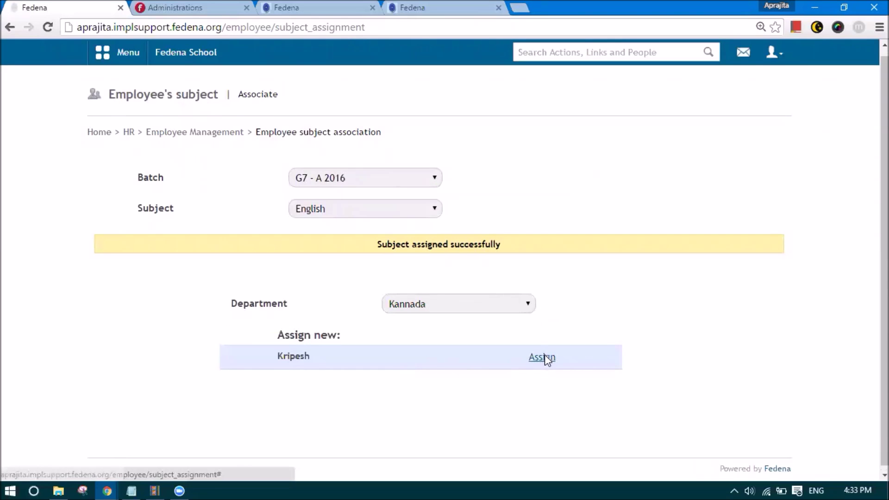
{"action": "left_click", "coordinate": [545, 358]}
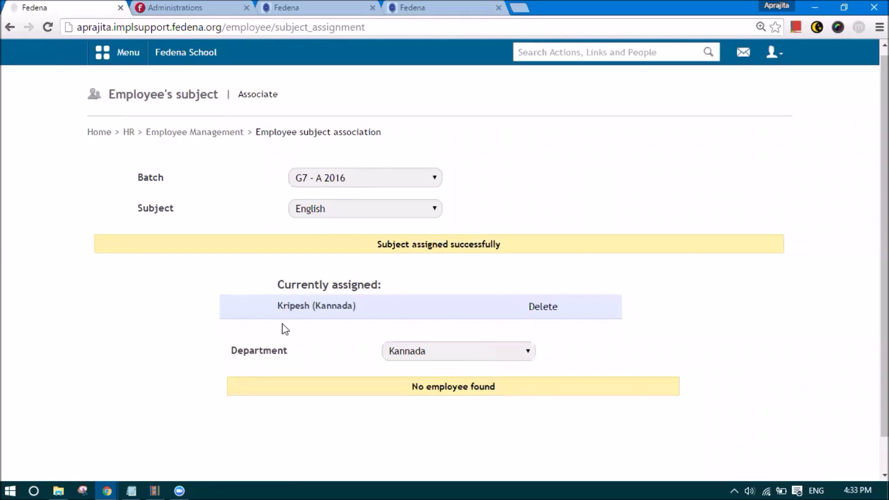
- Assign the Mathematics department teacher to the Hindi subject
{"action": "left_click", "coordinate": [332, 214]}
{"action": "left_click", "coordinate": [327, 273]}
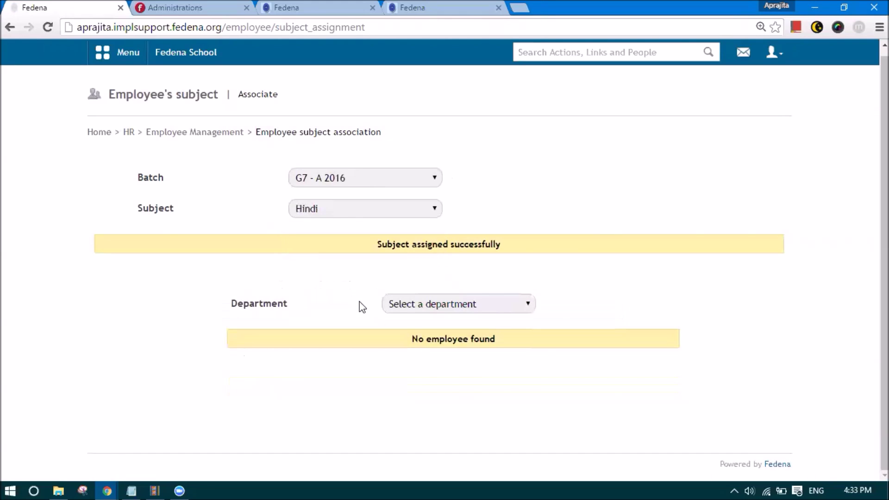
{"action": "left_click", "coordinate": [407, 303]}
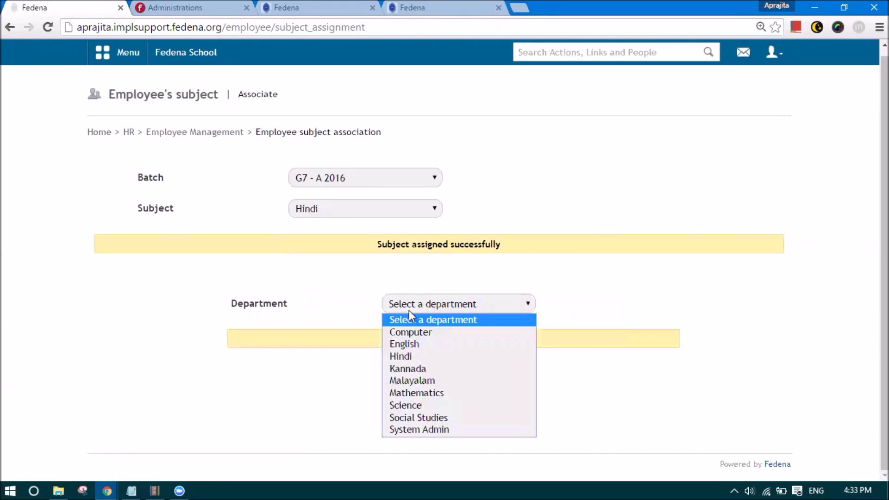
{"action": "left_click", "coordinate": [403, 394]}
{"action": "left_click", "coordinate": [531, 360]}
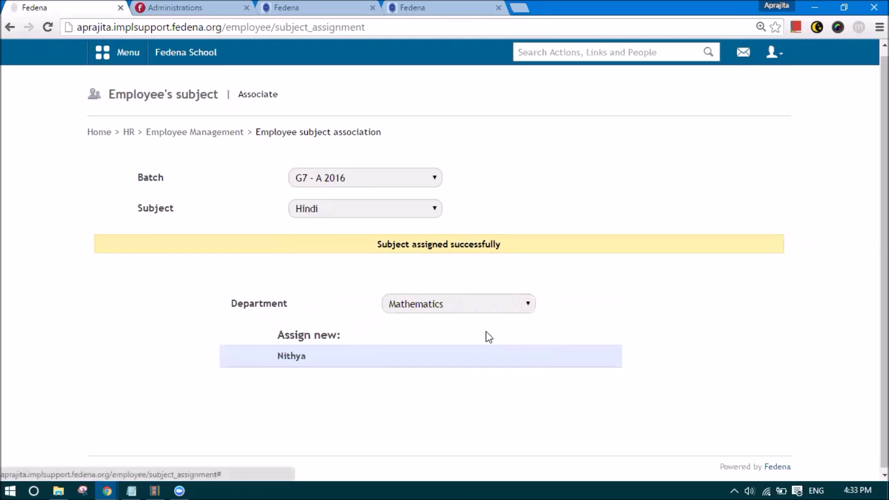
- Assign the Mathematics department teacher to the Mathematics subject
{"action": "left_click", "coordinate": [347, 207]}
{"action": "left_click", "coordinate": [353, 283]}
{"action": "left_click", "coordinate": [387, 305]}
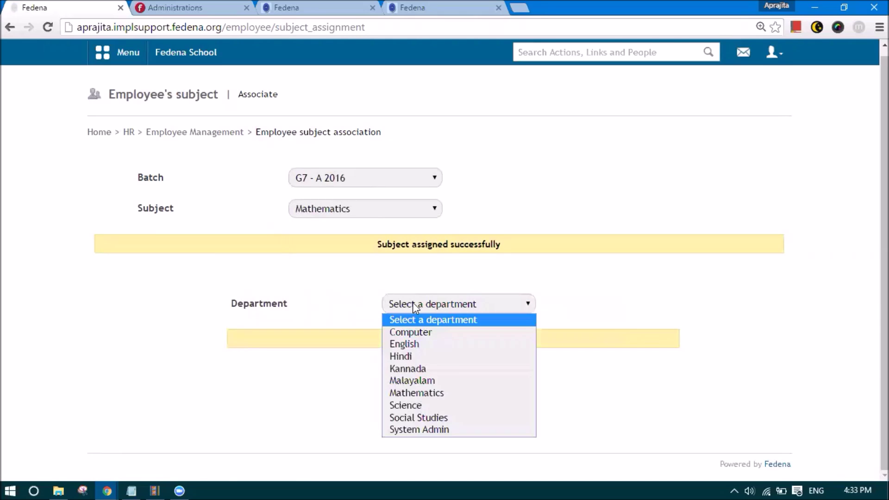
{"action": "left_click", "coordinate": [421, 394]}
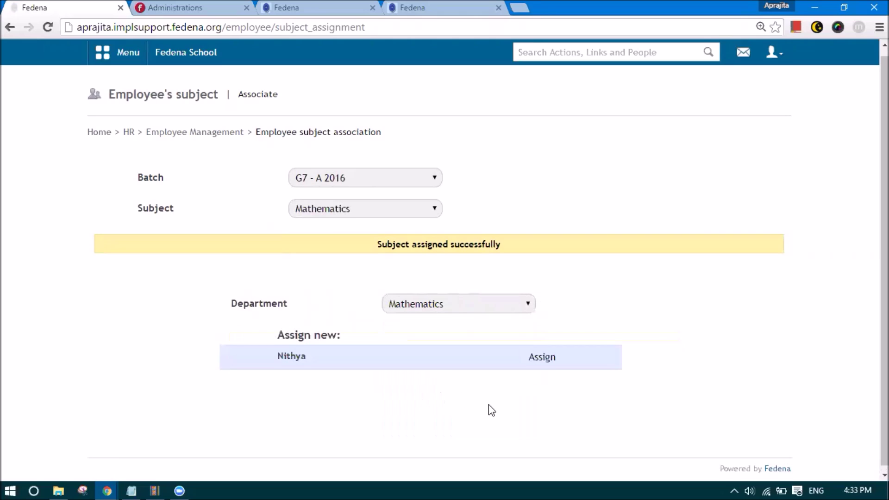
{"action": "left_click", "coordinate": [528, 359]}
{"action": "left_click", "coordinate": [359, 208]}
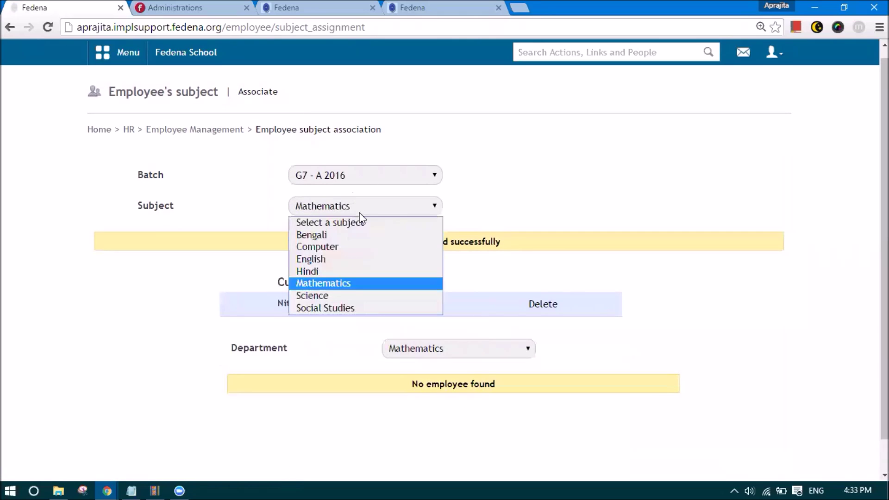
- Assign an English department teacher to the Science subject
{"action": "left_click", "coordinate": [347, 294]}
{"action": "left_click", "coordinate": [458, 309]}
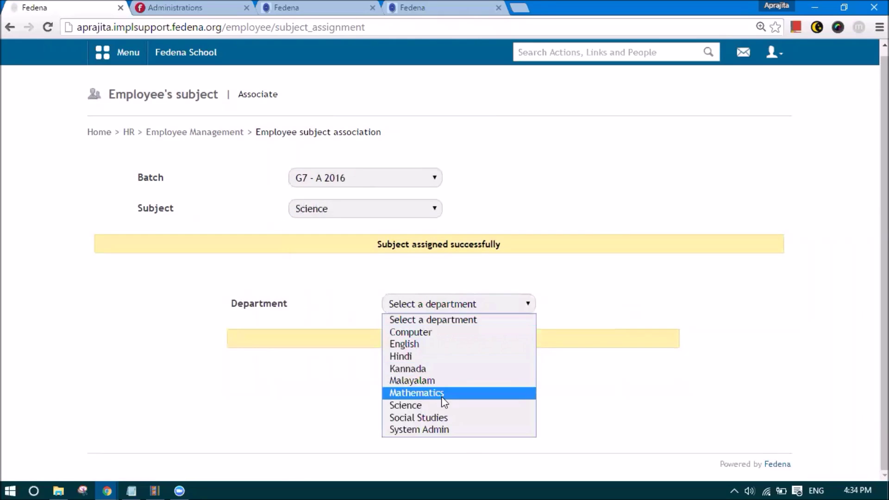
{"action": "left_click", "coordinate": [437, 418]}
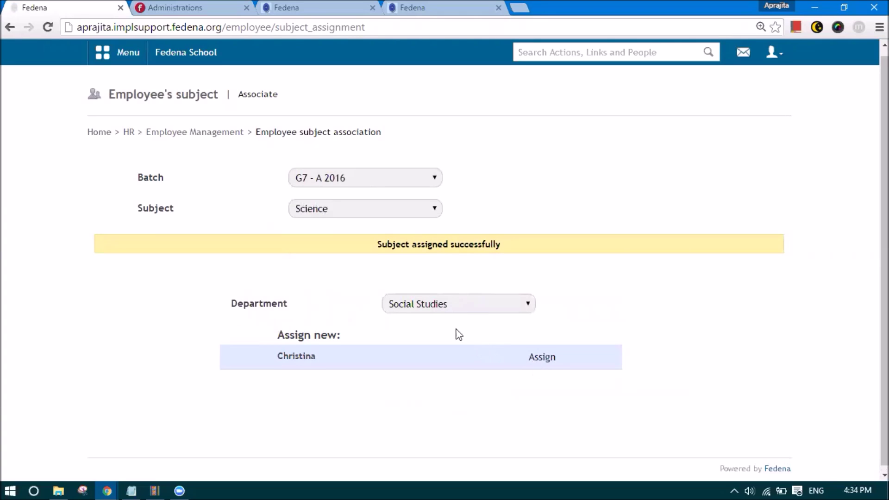
{"action": "left_click", "coordinate": [433, 300]}
{"action": "left_click", "coordinate": [428, 340]}
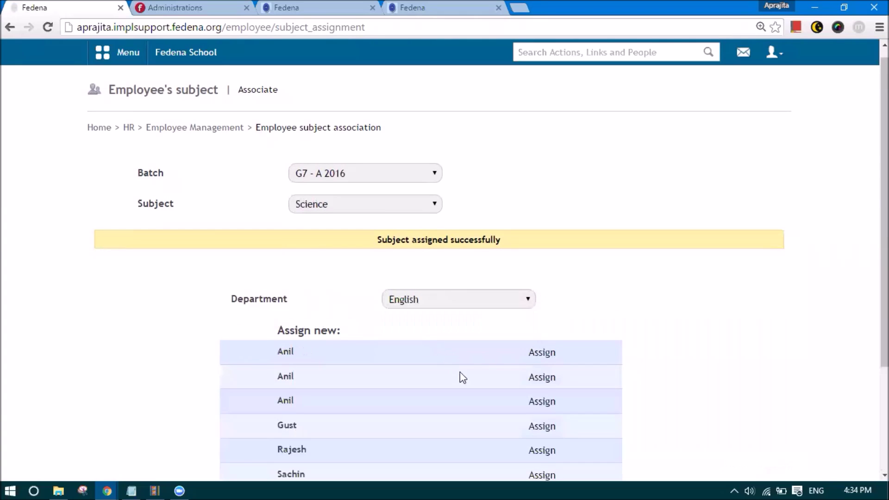
{"action": "scroll", "coordinate": [460, 371], "scroll_direction": "down", "scroll_amount": 3}
{"action": "left_click", "coordinate": [540, 354]}
{"action": "scroll", "coordinate": [310, 139], "scroll_direction": "up", "scroll_amount": 1}
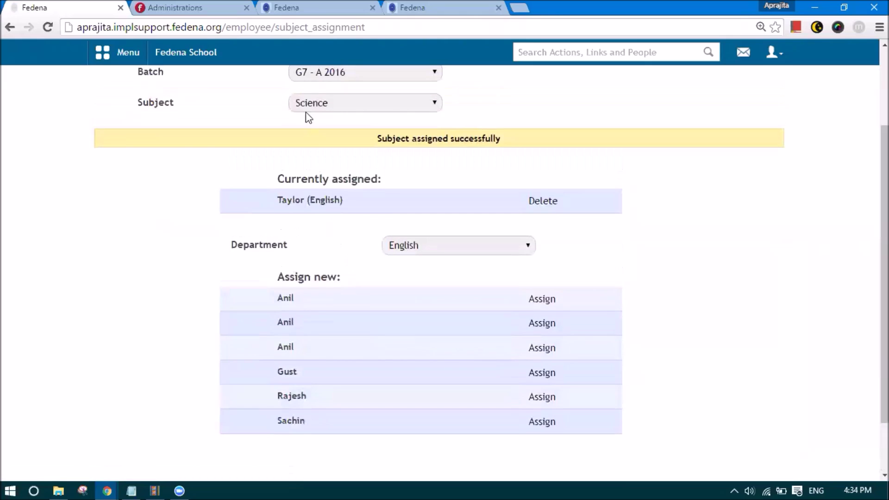
- Assign a Computer department teacher to the Social Studies subject
{"action": "left_click", "coordinate": [324, 103]}
{"action": "left_click", "coordinate": [332, 204]}
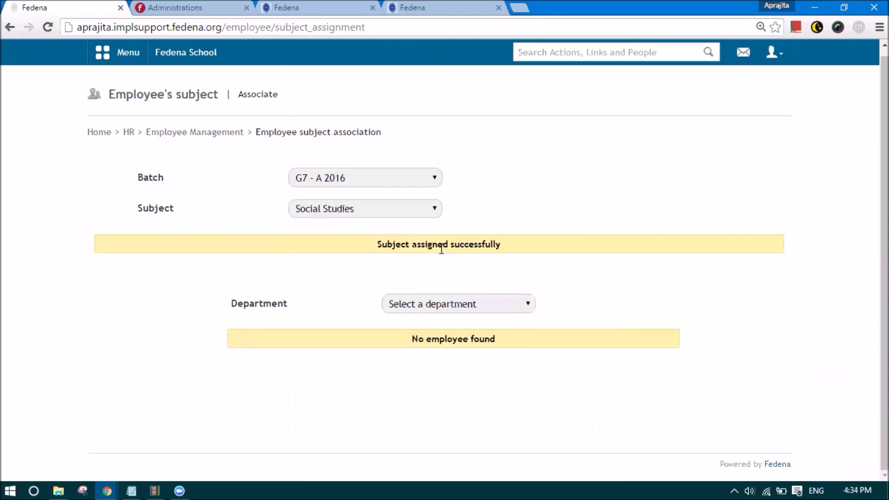
{"action": "left_click", "coordinate": [443, 302]}
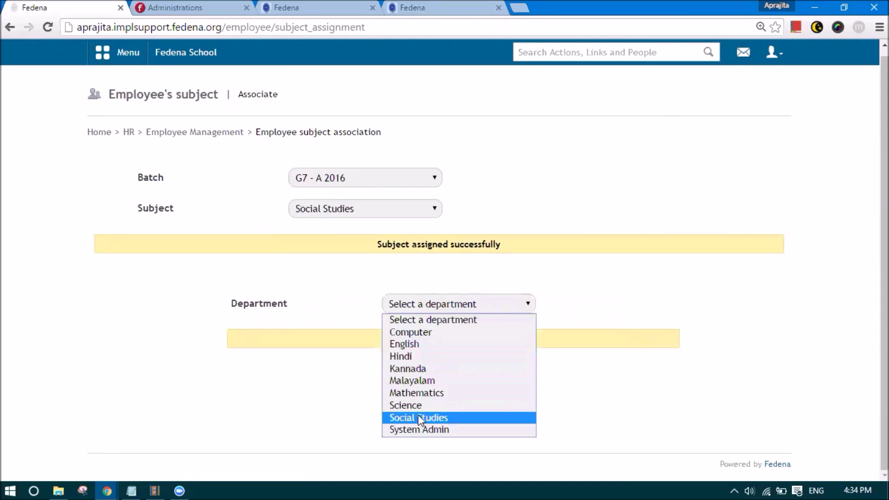
{"action": "left_click", "coordinate": [397, 418]}
{"action": "left_click", "coordinate": [413, 312]}
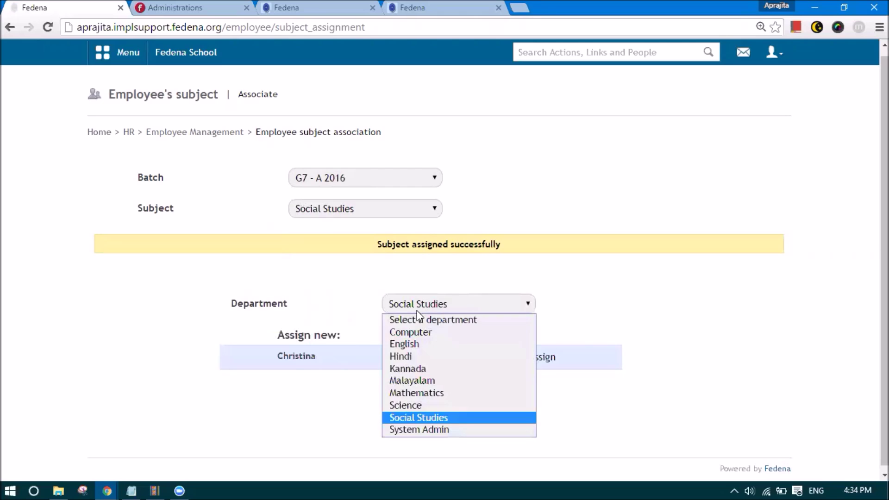
{"action": "left_click", "coordinate": [419, 331]}
{"action": "scroll", "coordinate": [463, 341], "scroll_direction": "down", "scroll_amount": 4}
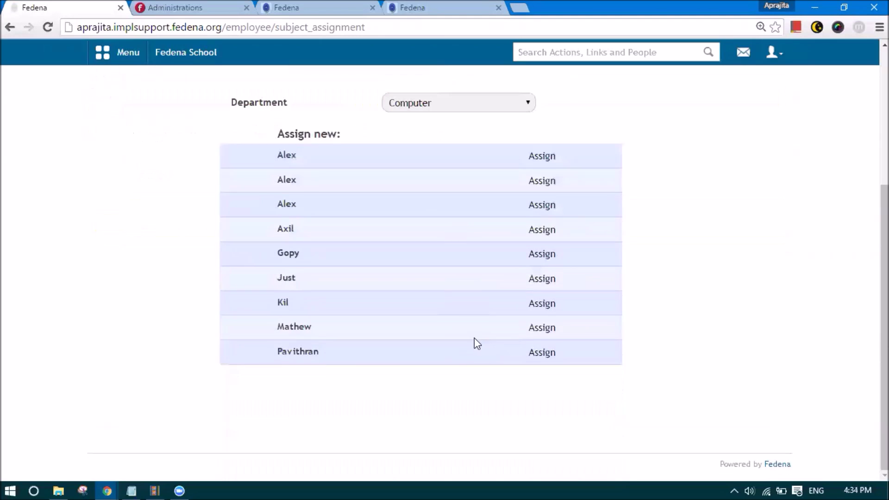
{"action": "left_click", "coordinate": [532, 329]}
{"action": "scroll", "coordinate": [352, 269], "scroll_direction": "up", "scroll_amount": 5}
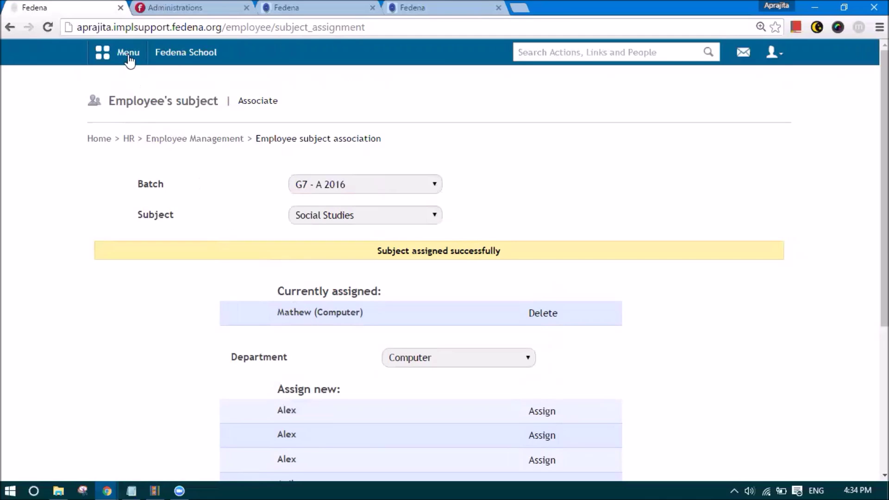
- Use the main menu to reach the Exams home page, then go to its Settings
{"action": "left_click", "coordinate": [129, 57]}
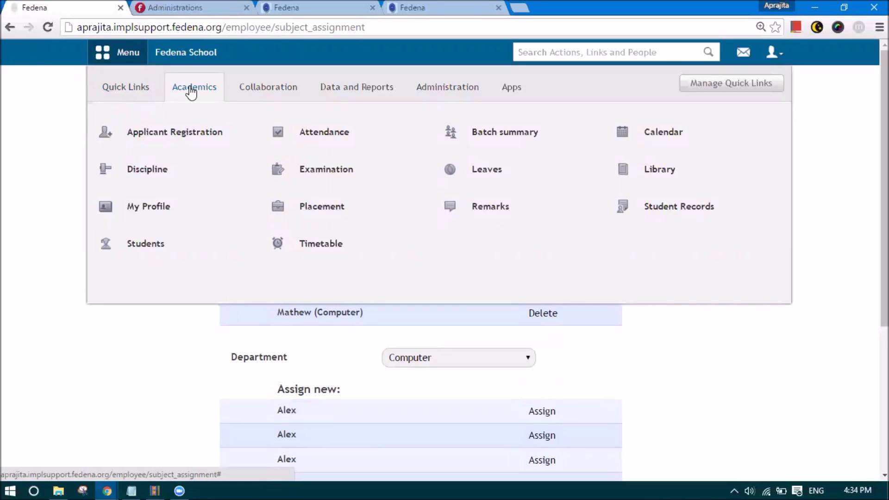
{"action": "left_click", "coordinate": [321, 168]}
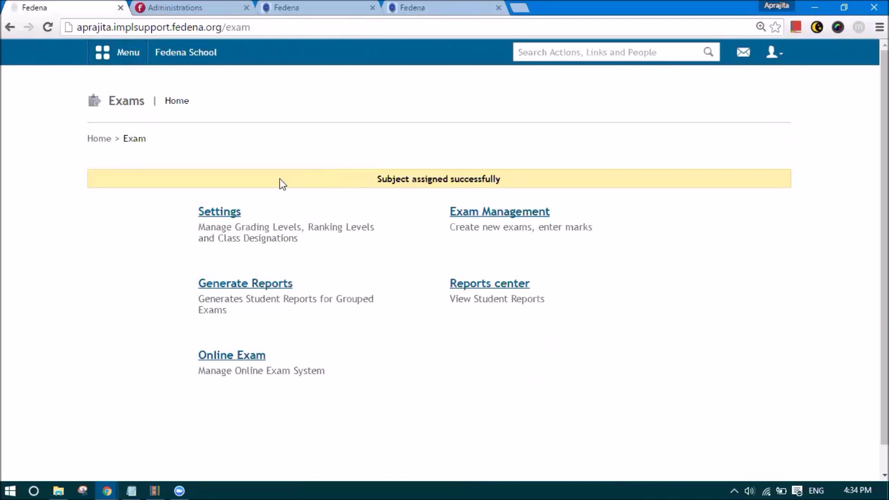
{"action": "left_click", "coordinate": [232, 213]}
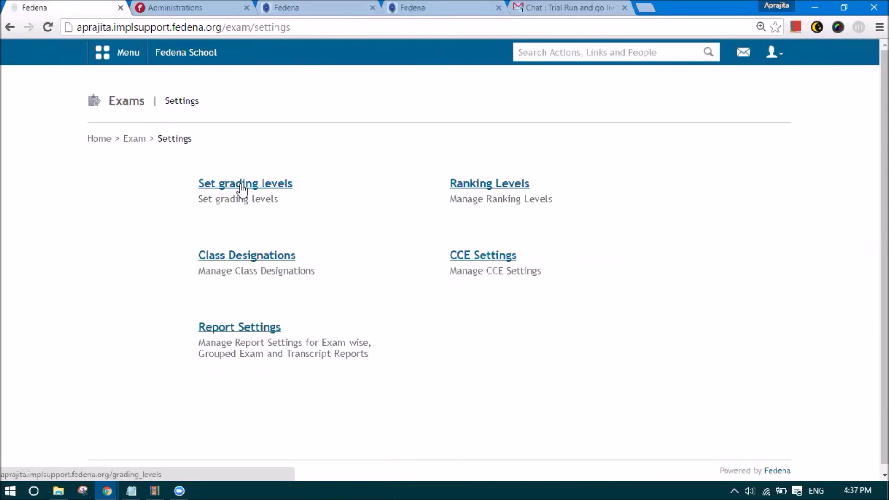
{"action": "left_click", "coordinate": [241, 185]}
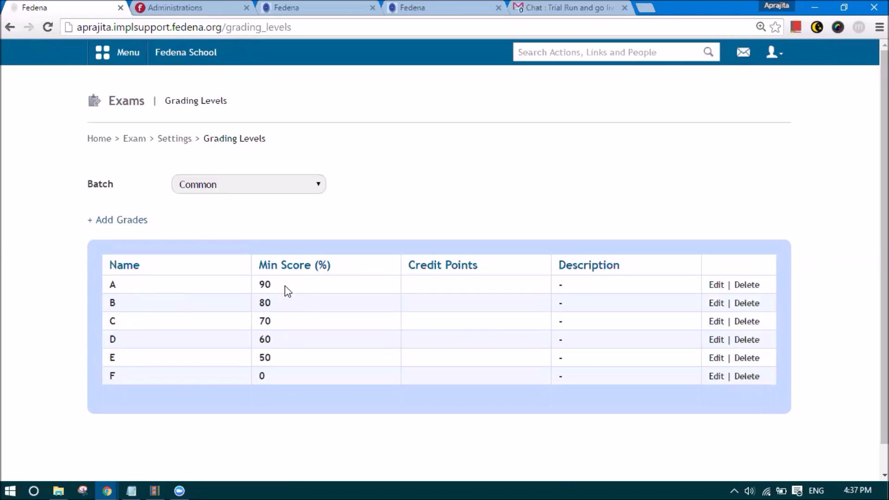
{"action": "left_click", "coordinate": [716, 285]}
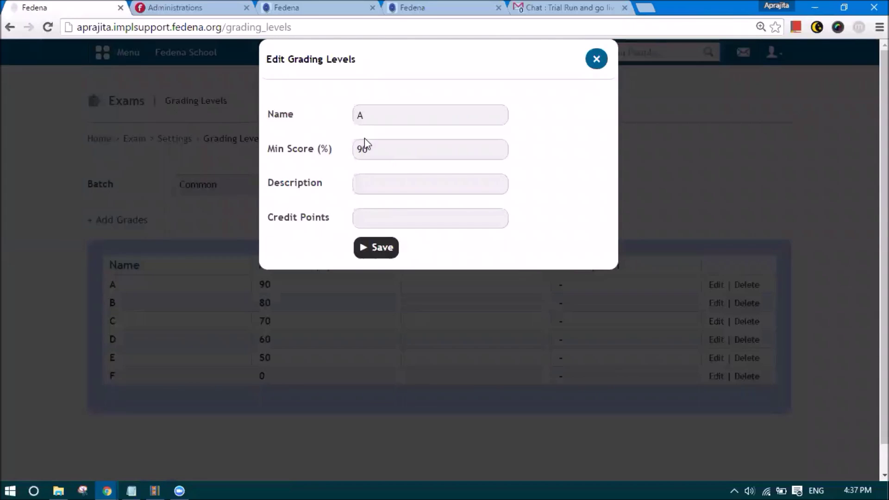
{"action": "left_click", "coordinate": [372, 116]}
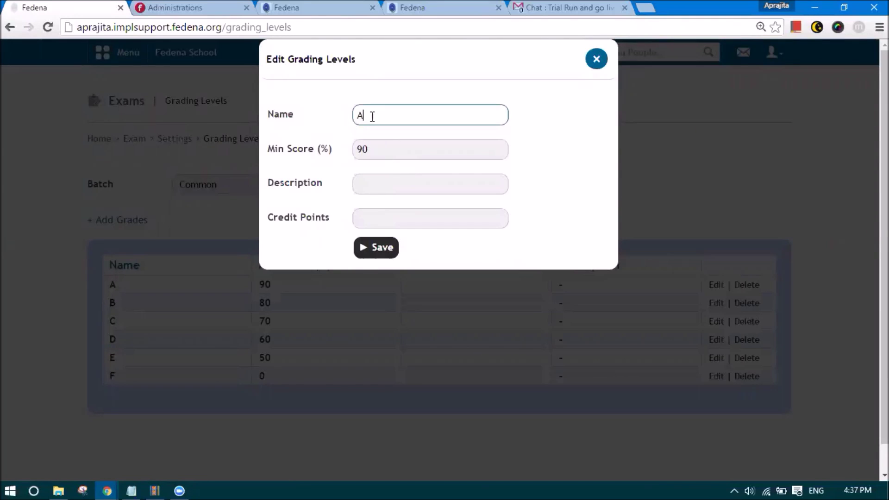
{"action": "type", "text": "1"}
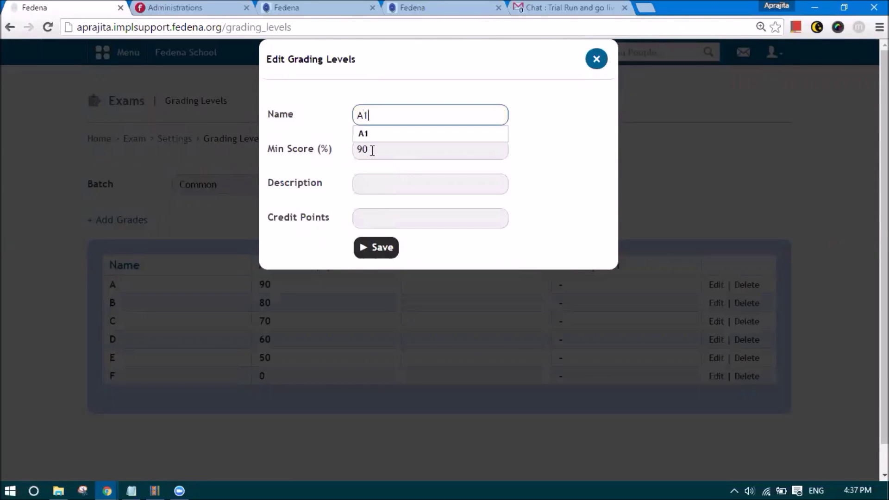
{"action": "left_click", "coordinate": [372, 150]}
{"action": "key", "text": "BackSpace"}
{"action": "type", "text": "1"}
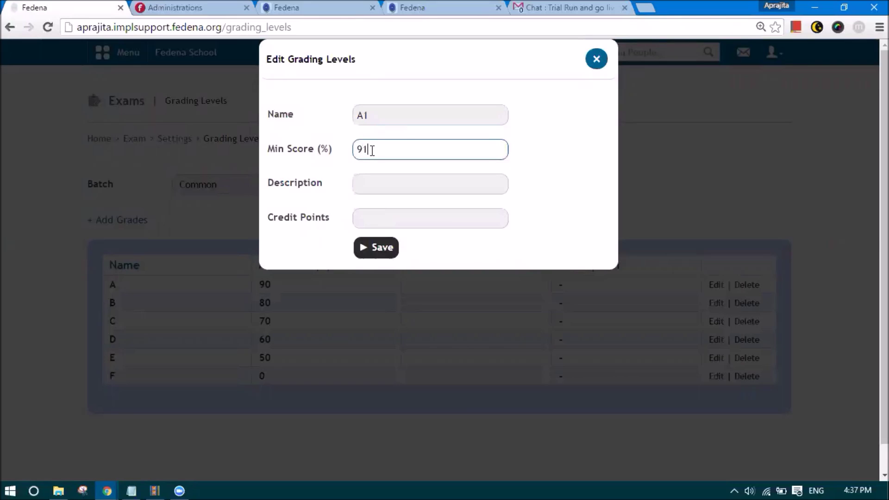
{"action": "left_click", "coordinate": [373, 190]}
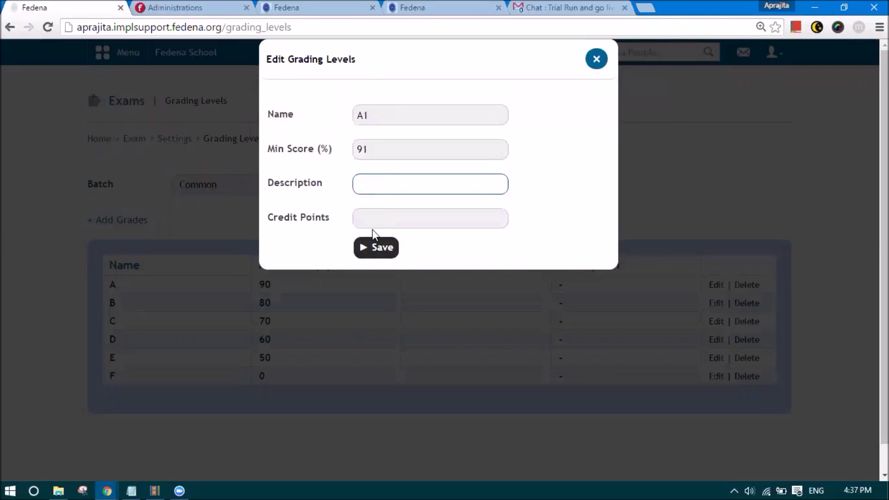
{"action": "left_click", "coordinate": [366, 222]}
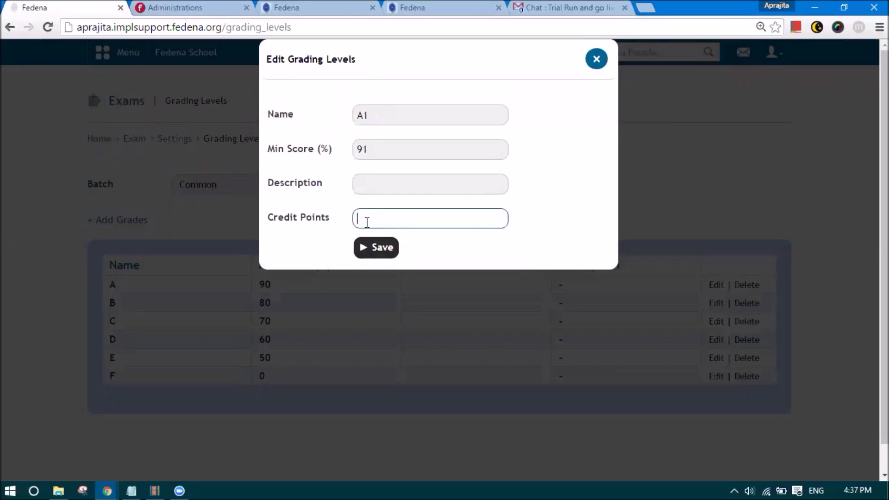
{"action": "left_click", "coordinate": [589, 68]}
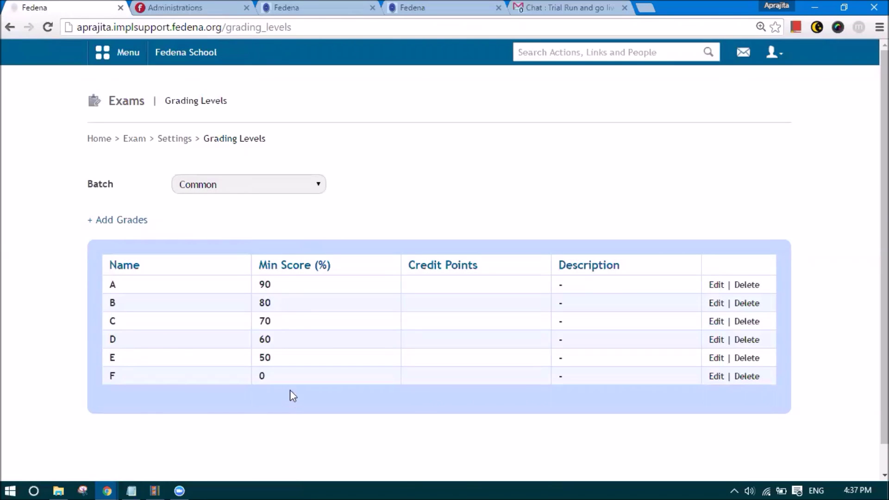
- Expand the Batch dropdown on the Grading Levels page
{"action": "left_click", "coordinate": [210, 183]}
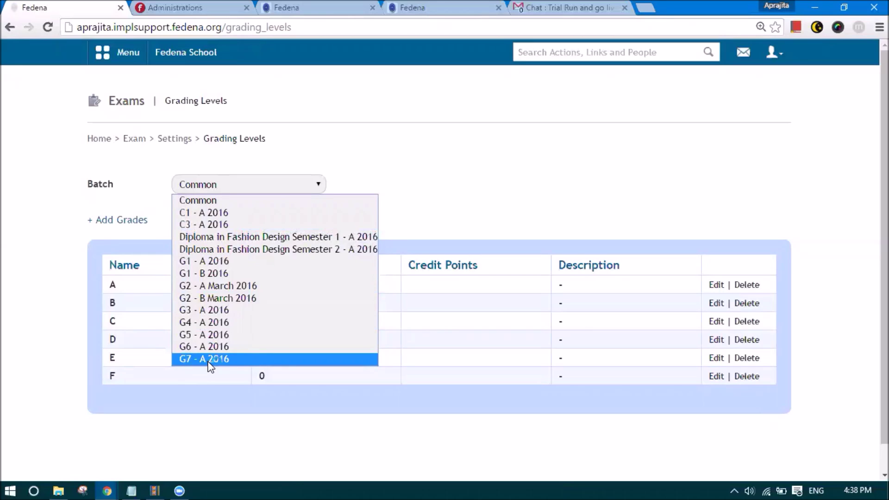
- For batch G7 - A 2016, add grade A1: minimum 91, Scholastic Grades, 10 credit points
{"action": "left_click", "coordinate": [211, 359]}
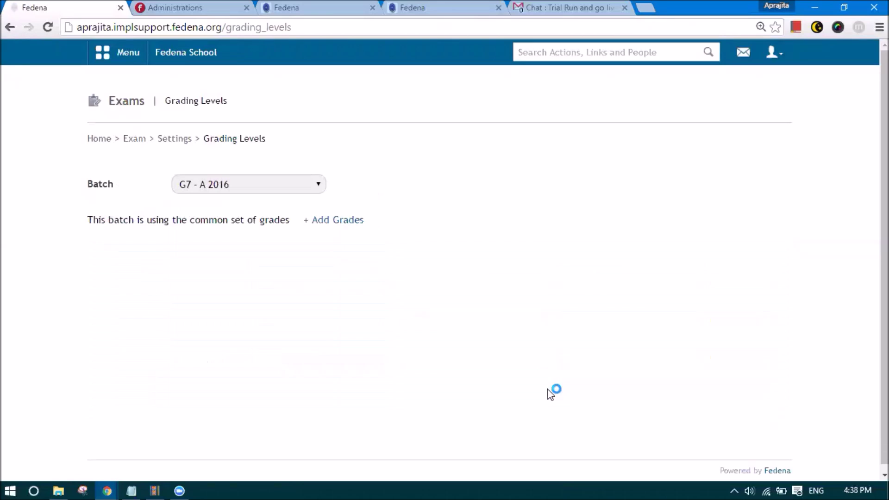
{"action": "left_click", "coordinate": [327, 221]}
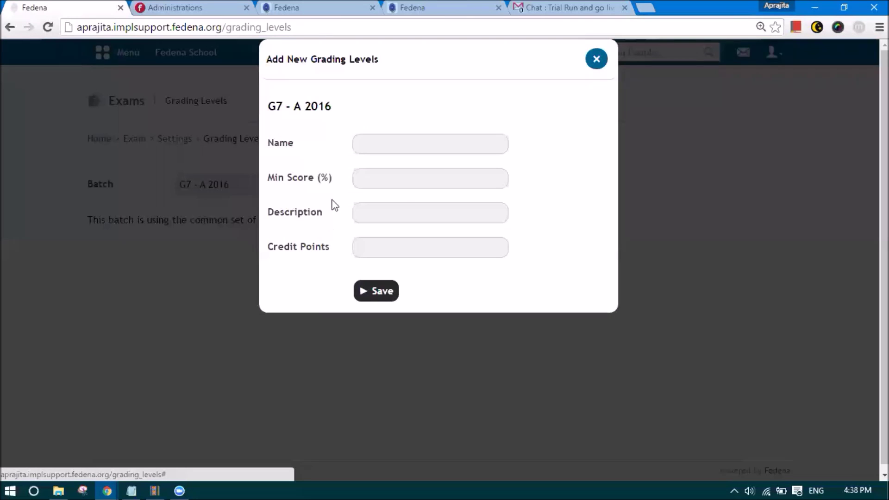
{"action": "left_click", "coordinate": [374, 147]}
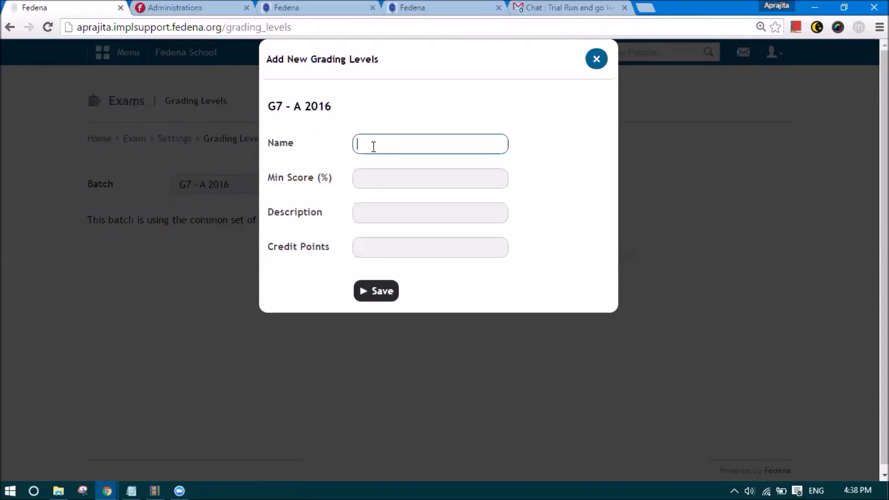
{"action": "left_click", "coordinate": [374, 146]}
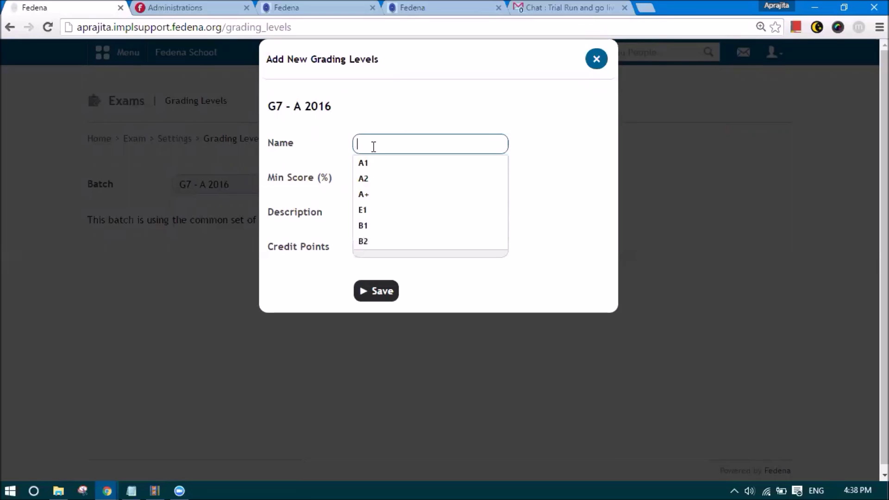
{"action": "type", "text": "A1"}
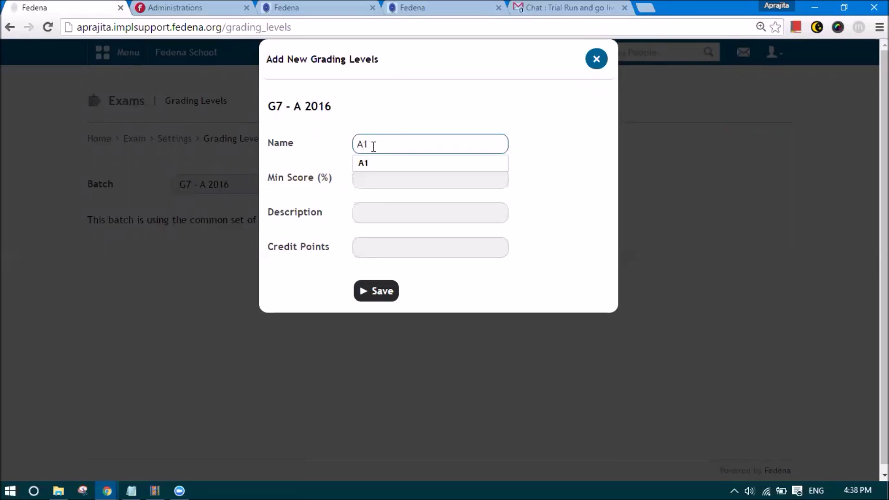
{"action": "key", "text": "Tab"}
{"action": "type", "text": "91"}
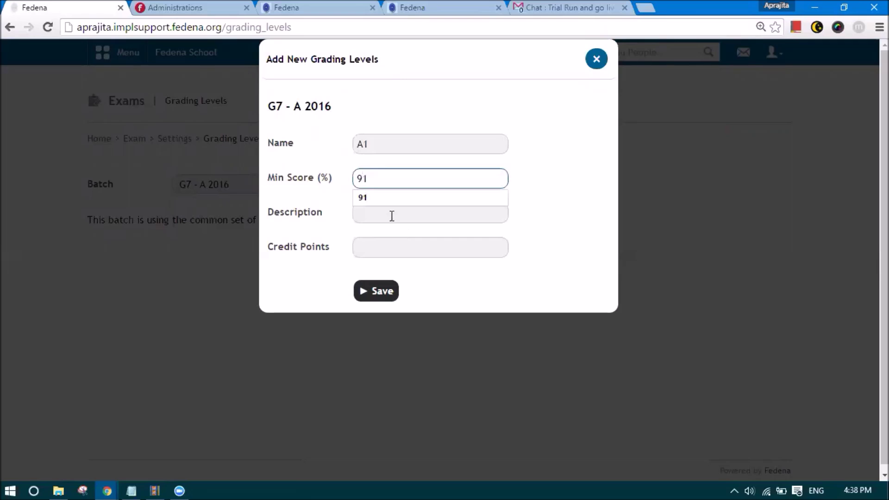
{"action": "left_click", "coordinate": [391, 216]}
{"action": "type", "text": "Sc"}
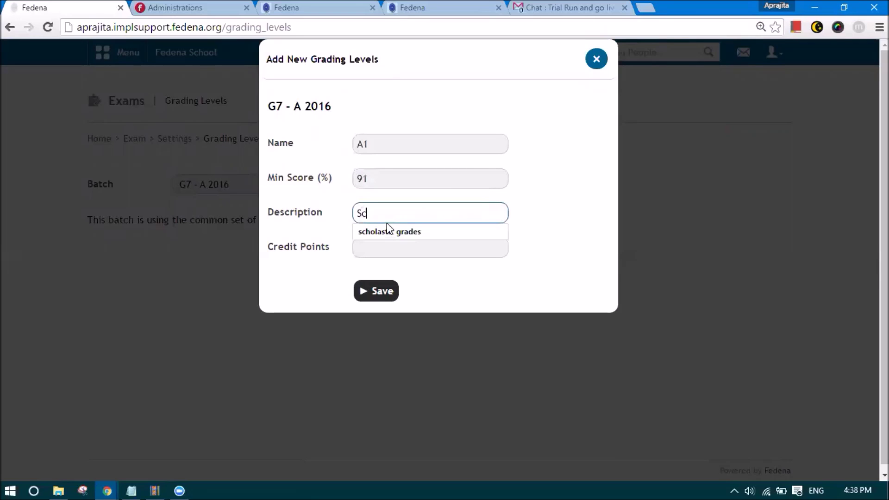
{"action": "left_click", "coordinate": [388, 230]}
{"action": "left_click", "coordinate": [391, 242]}
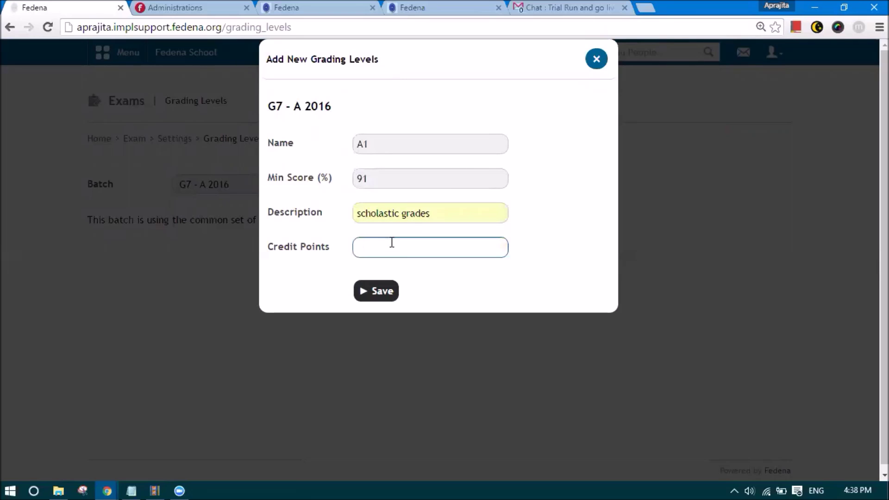
{"action": "type", "text": "9"}
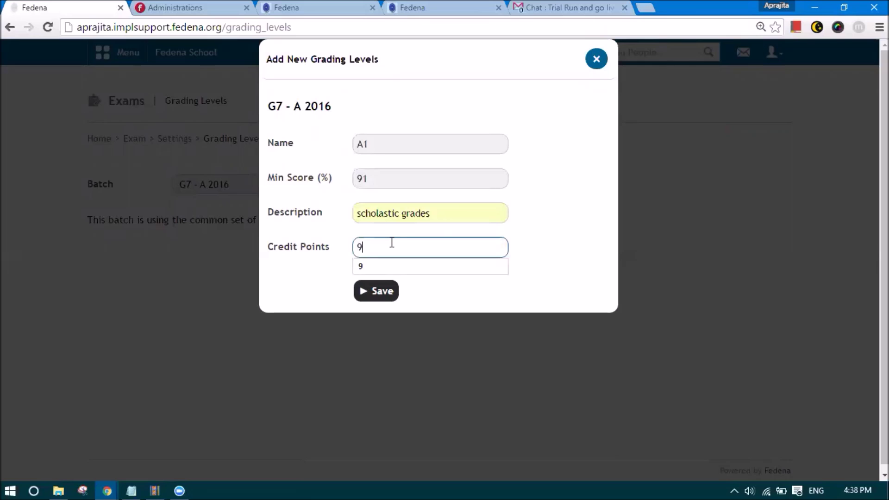
{"action": "key", "text": "BackSpace"}
{"action": "type", "text": "10"}
{"action": "left_click", "coordinate": [383, 293]}
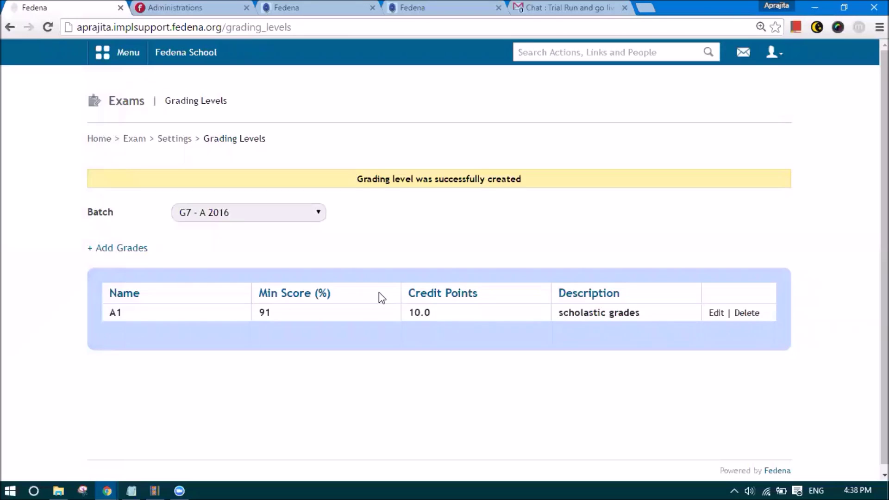
- Add grade A2 with minimum score 81, Scholastic Grades description and 9 credit points
{"action": "scroll", "coordinate": [379, 293], "scroll_direction": "down", "scroll_amount": 1}
{"action": "left_click", "coordinate": [137, 242]}
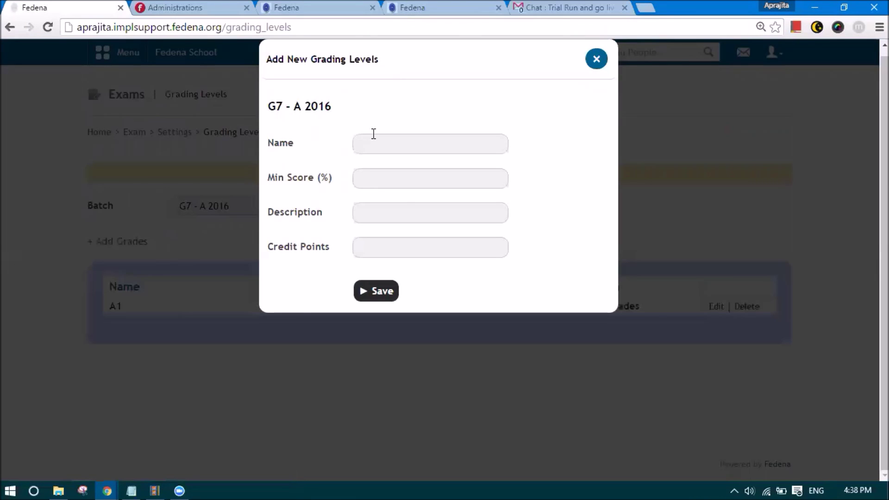
{"action": "left_click", "coordinate": [373, 135]}
{"action": "type", "text": "A2"}
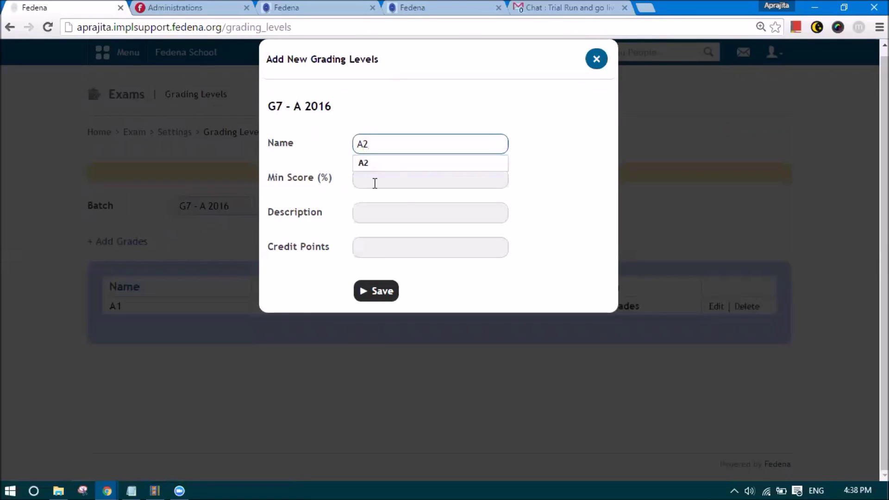
{"action": "left_click", "coordinate": [373, 181]}
{"action": "type", "text": "81"}
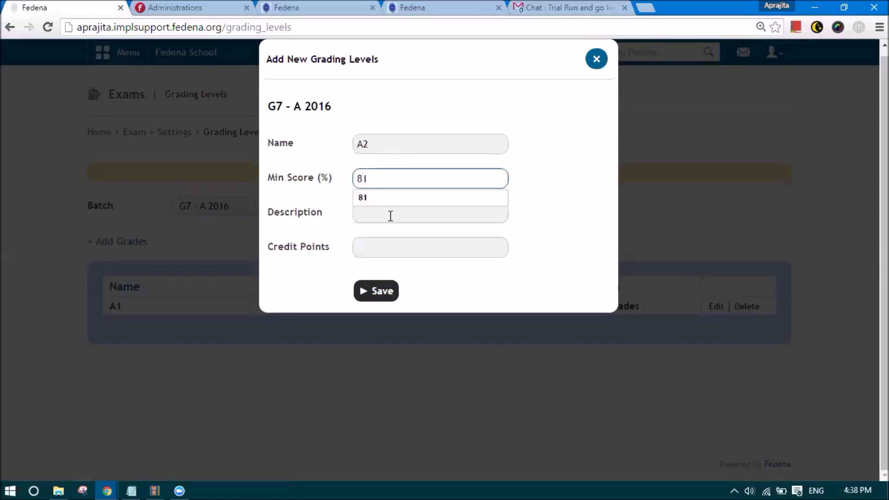
{"action": "left_click", "coordinate": [389, 215]}
{"action": "left_click", "coordinate": [390, 234]}
{"action": "left_click", "coordinate": [389, 250]}
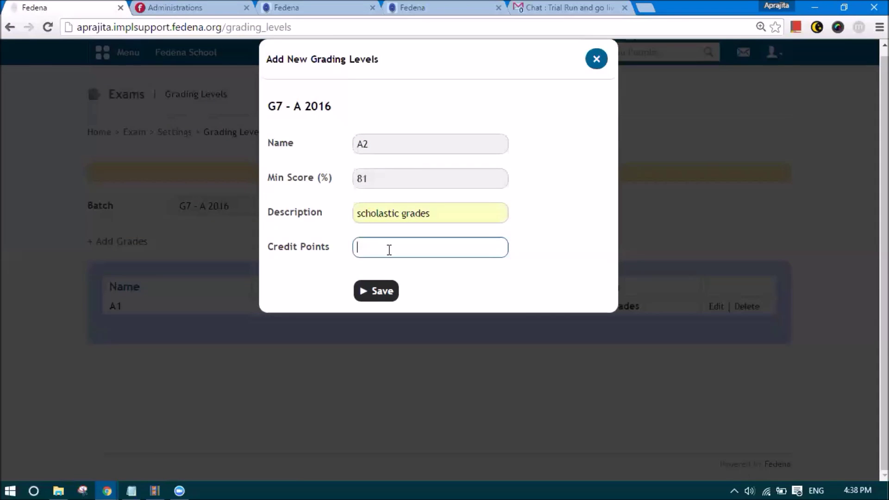
{"action": "type", "text": "9"}
{"action": "left_click", "coordinate": [383, 297]}
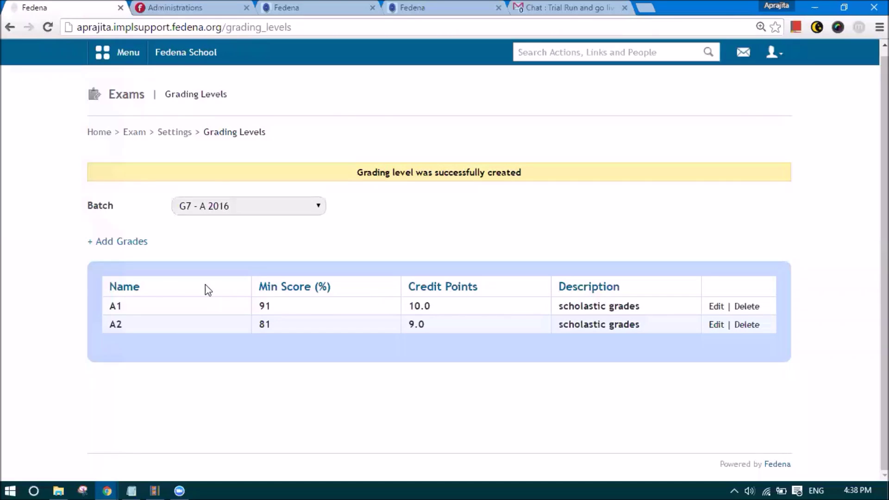
- Add grade E1 with minimum score 21, Scholastic Grades description and 3 credit points
{"action": "left_click", "coordinate": [114, 242]}
{"action": "left_click", "coordinate": [362, 147]}
{"action": "type", "text": "B1"}
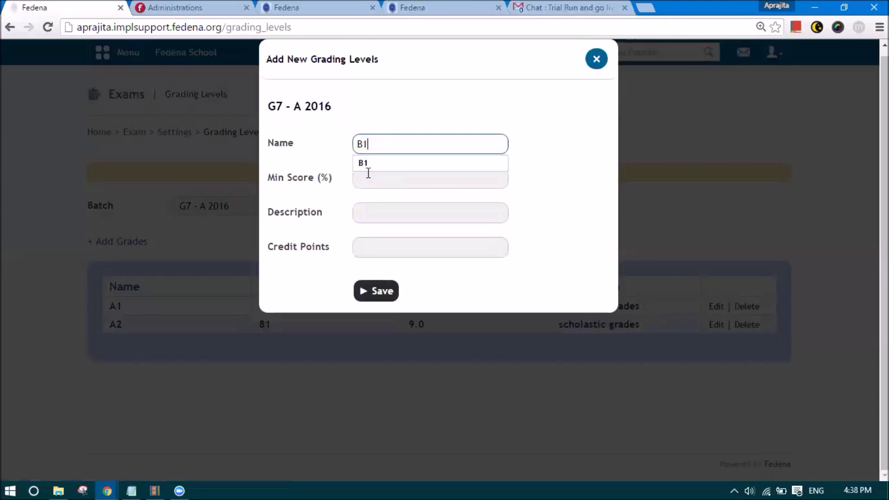
{"action": "left_click", "coordinate": [368, 174]}
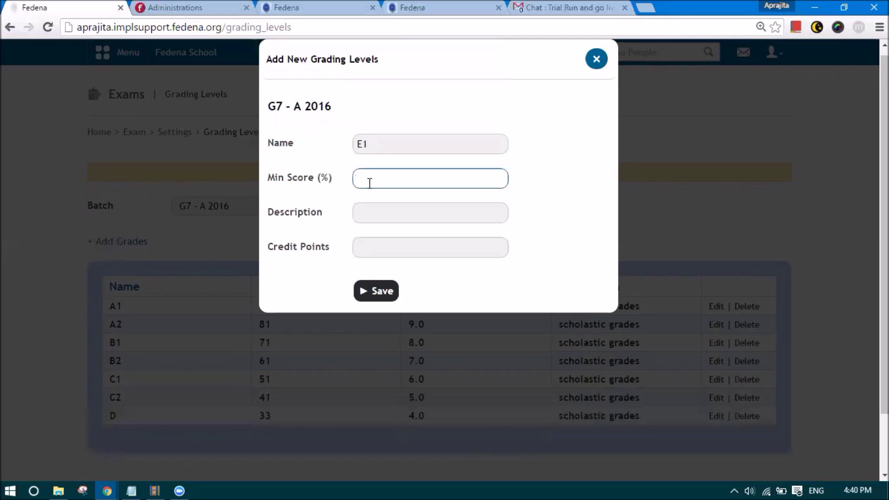
{"action": "type", "text": "21"}
{"action": "left_click", "coordinate": [370, 211]}
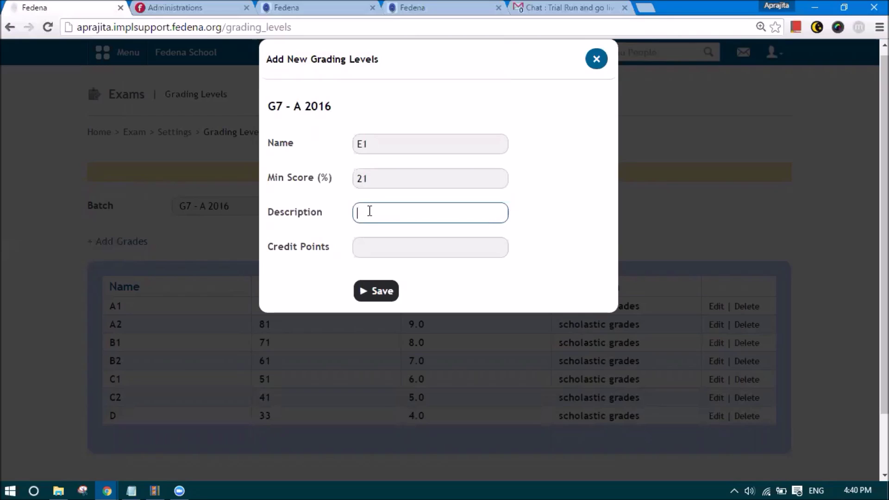
{"action": "left_click", "coordinate": [370, 211]}
{"action": "left_click", "coordinate": [373, 231]}
{"action": "left_click", "coordinate": [380, 247]}
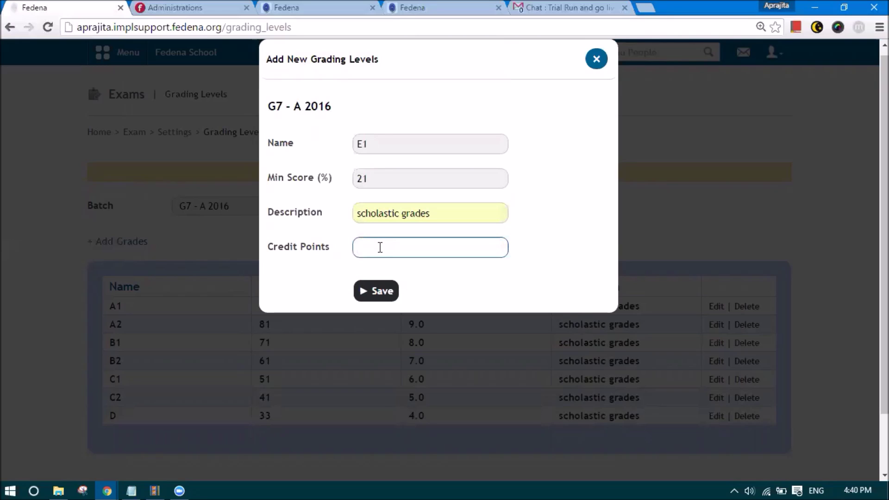
{"action": "type", "text": "3"}
{"action": "left_click", "coordinate": [381, 299]}
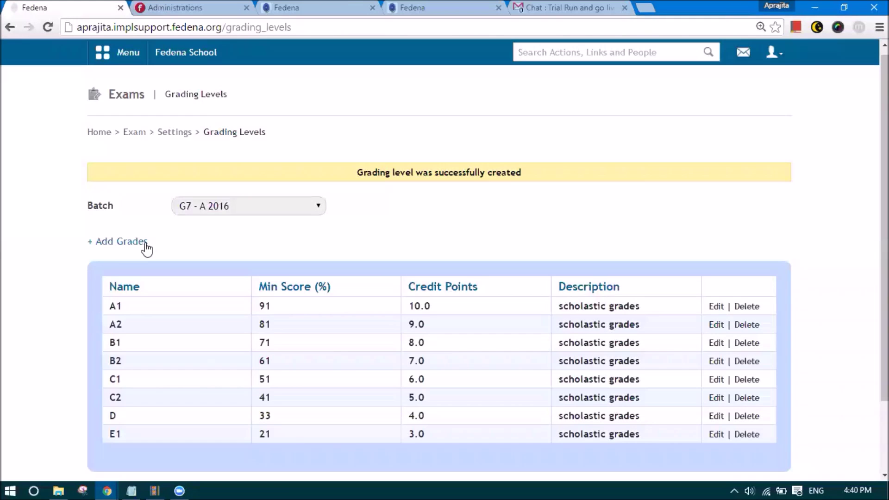
- Add grade E2 with minimum score 0, Scholastic Grades description and 2 credit points
{"action": "left_click", "coordinate": [142, 243]}
{"action": "left_click", "coordinate": [373, 146]}
{"action": "type", "text": "E2"}
{"action": "left_click", "coordinate": [375, 187]}
{"action": "type", "text": "0"}
{"action": "left_click", "coordinate": [375, 209]}
{"action": "left_click", "coordinate": [383, 230]}
{"action": "left_click", "coordinate": [383, 244]}
{"action": "type", "text": "2"}
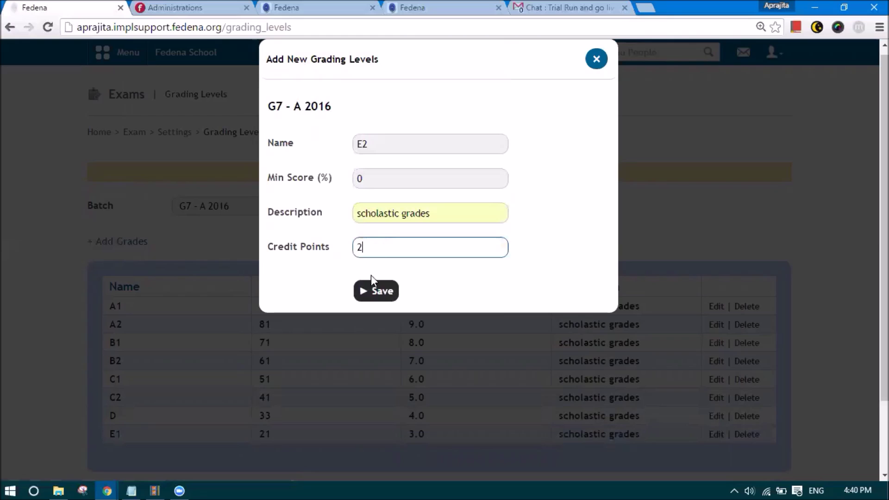
{"action": "left_click", "coordinate": [370, 295]}
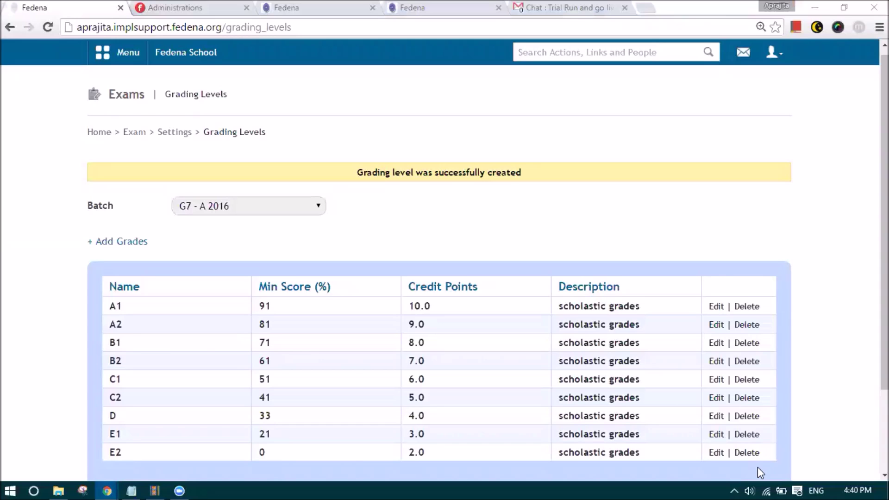
{"action": "scroll", "coordinate": [394, 312], "scroll_direction": "down", "scroll_amount": 2}
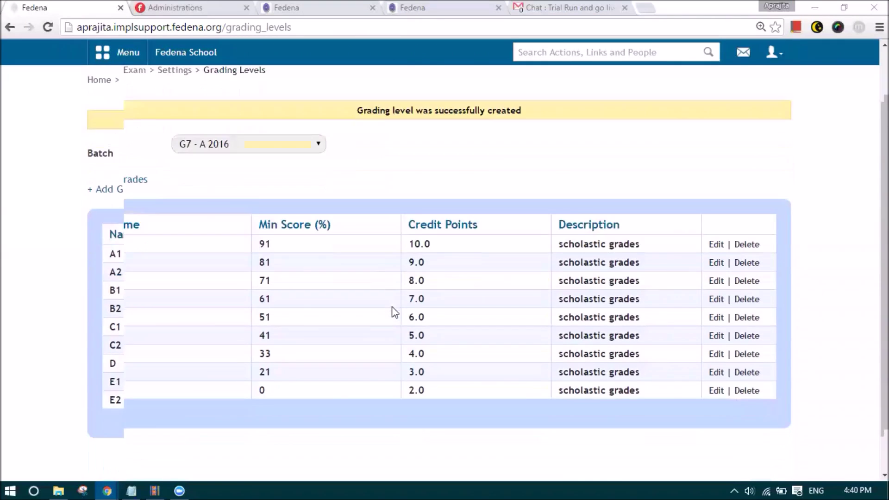
{"action": "scroll", "coordinate": [393, 311], "scroll_direction": "up", "scroll_amount": 3}
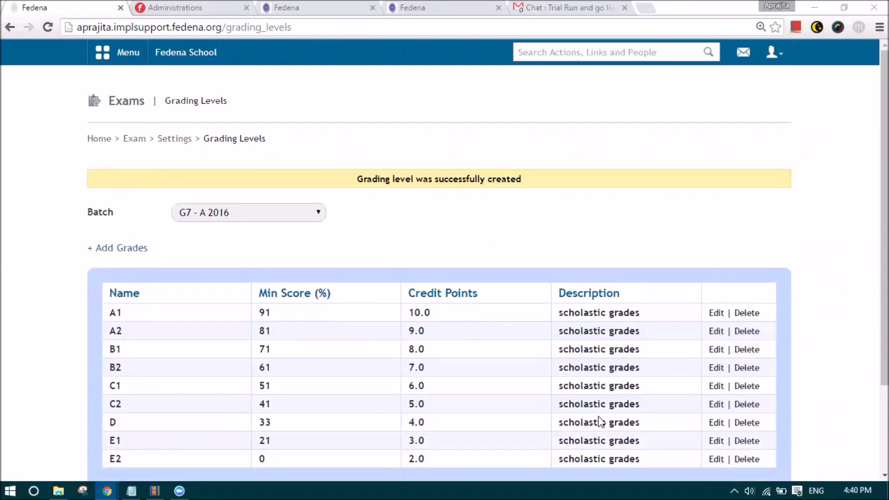
- Return to the exam Settings page and open CCE Settings, then Basic Settings
{"action": "left_click", "coordinate": [175, 139]}
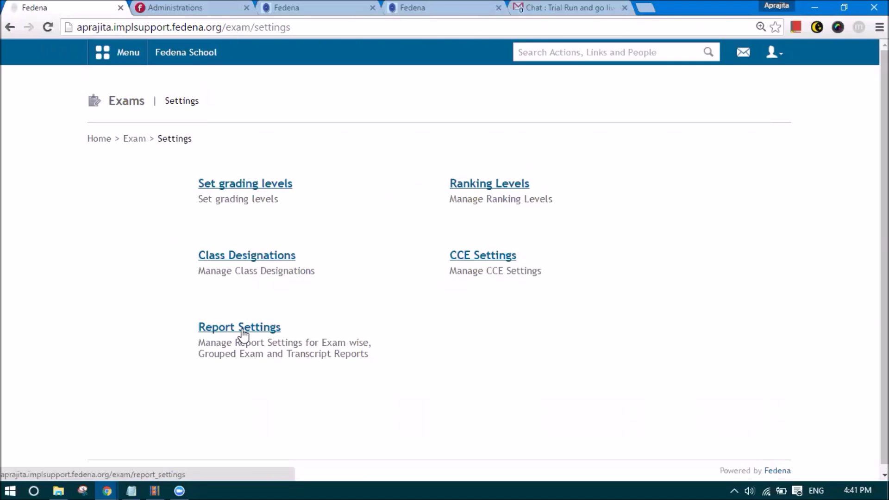
{"action": "left_click", "coordinate": [475, 260]}
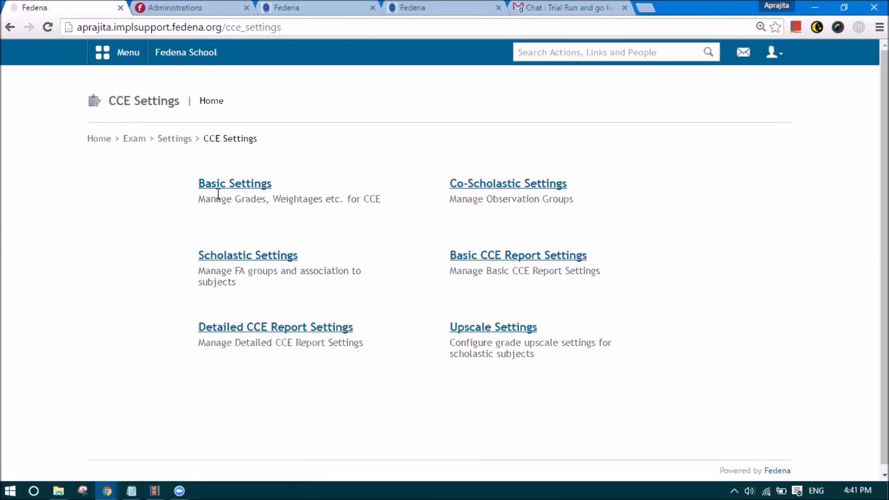
{"action": "left_click", "coordinate": [219, 190]}
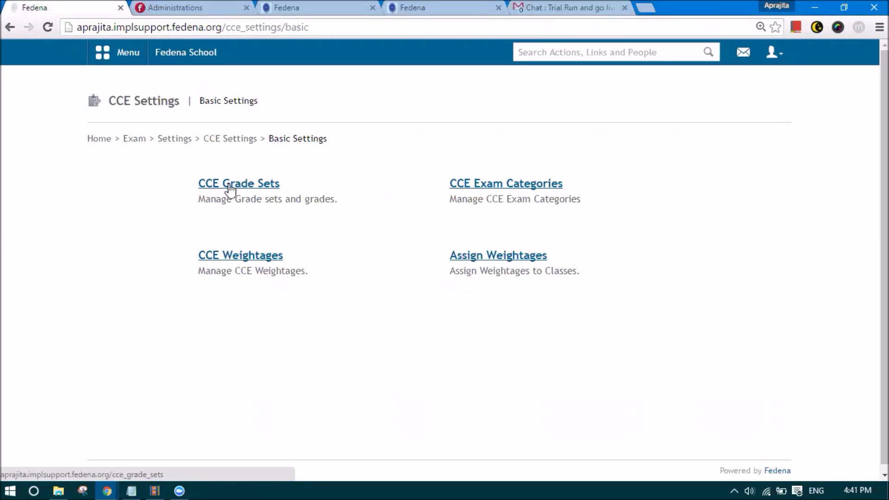
- In CCE Grade Sets, glance at the 9 point and 5 point editors, then open Co-scholastic Grade 5 point
{"action": "left_click", "coordinate": [230, 185]}
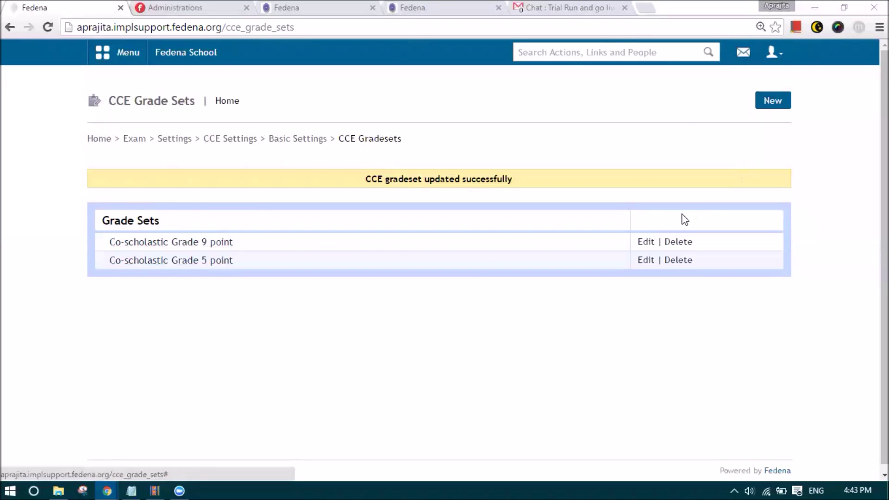
{"action": "left_click", "coordinate": [646, 242]}
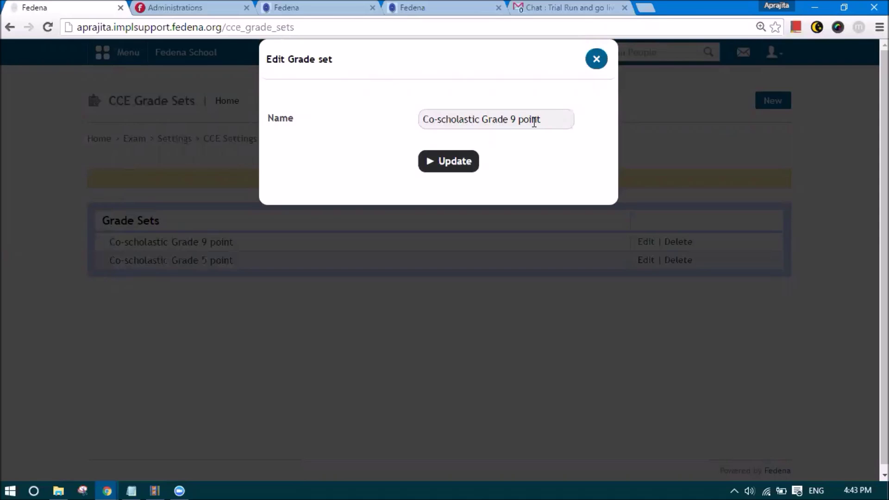
{"action": "left_click", "coordinate": [598, 61]}
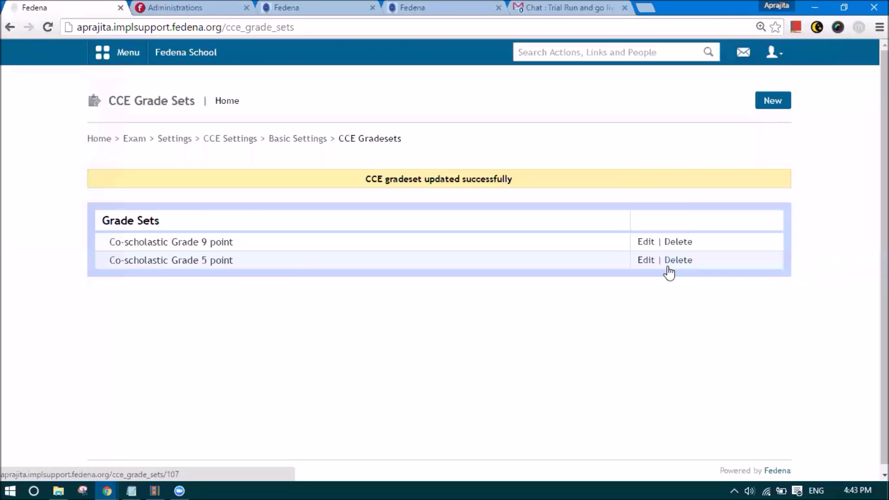
{"action": "left_click", "coordinate": [647, 260]}
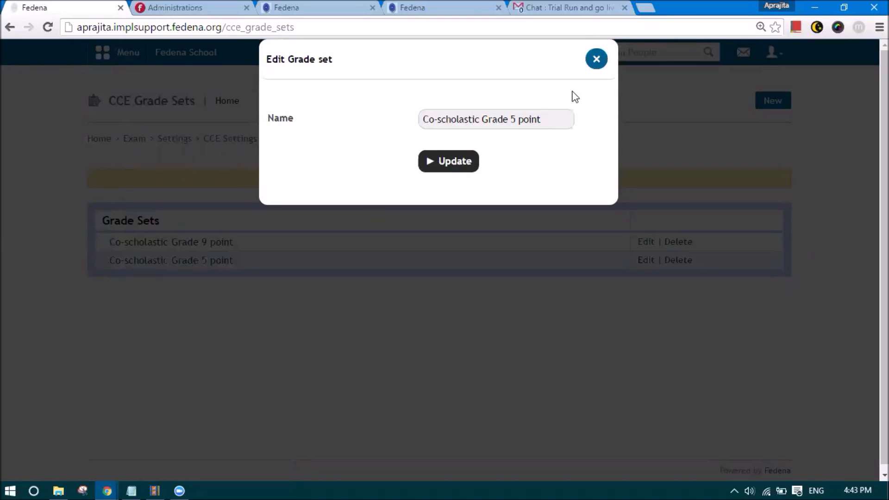
{"action": "left_click", "coordinate": [597, 60]}
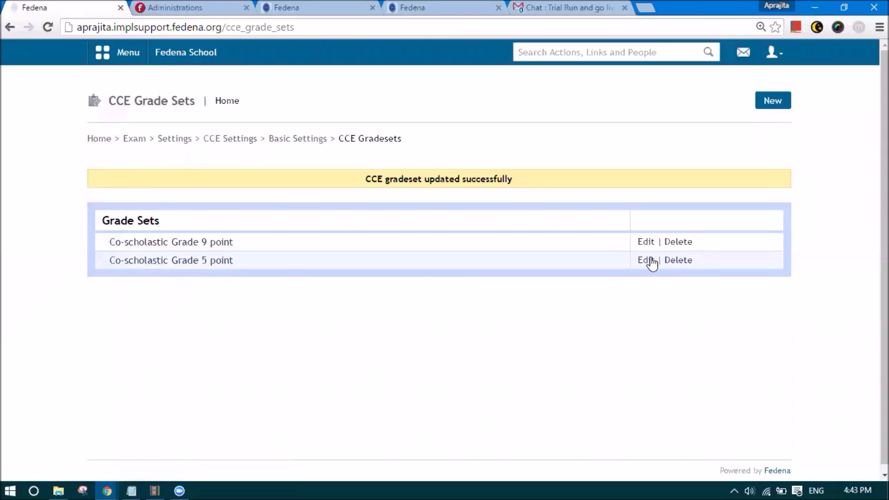
{"action": "left_click", "coordinate": [157, 264]}
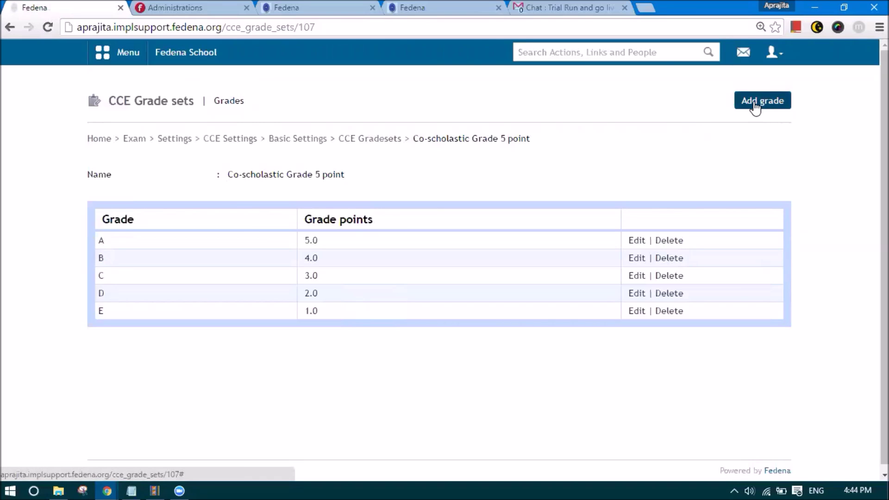
- Inspect grade A's name and grade points in its editor, close it unchanged, and return to CCE Gradesets
{"action": "left_click_drag", "start_coordinate": [414, 139], "coordinate": [531, 138]}
{"action": "left_click", "coordinate": [562, 160]}
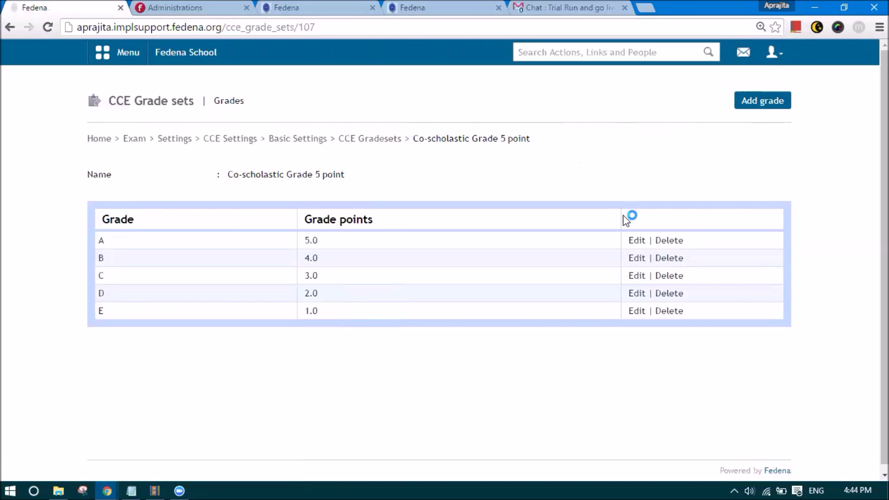
{"action": "left_click", "coordinate": [638, 243]}
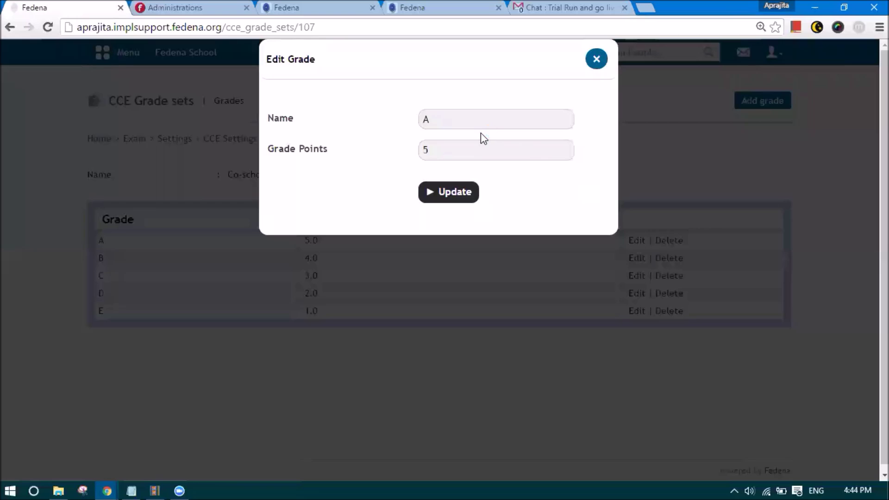
{"action": "left_click", "coordinate": [444, 124]}
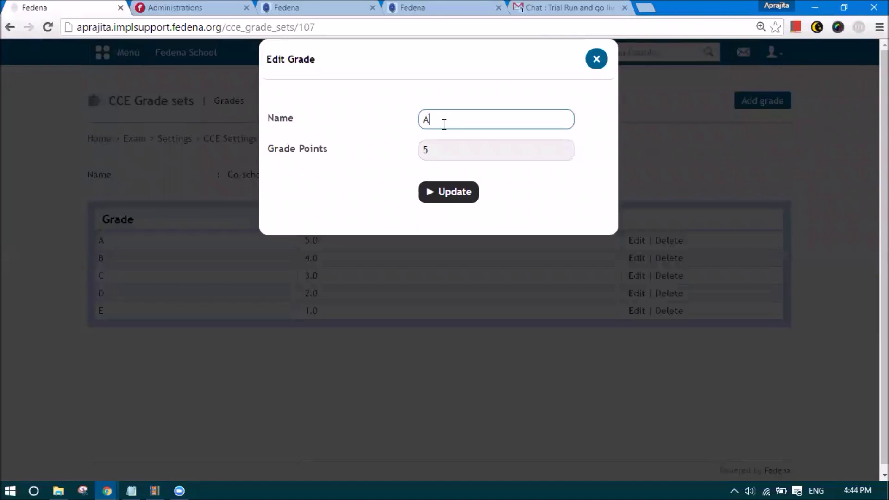
{"action": "left_click", "coordinate": [452, 157]}
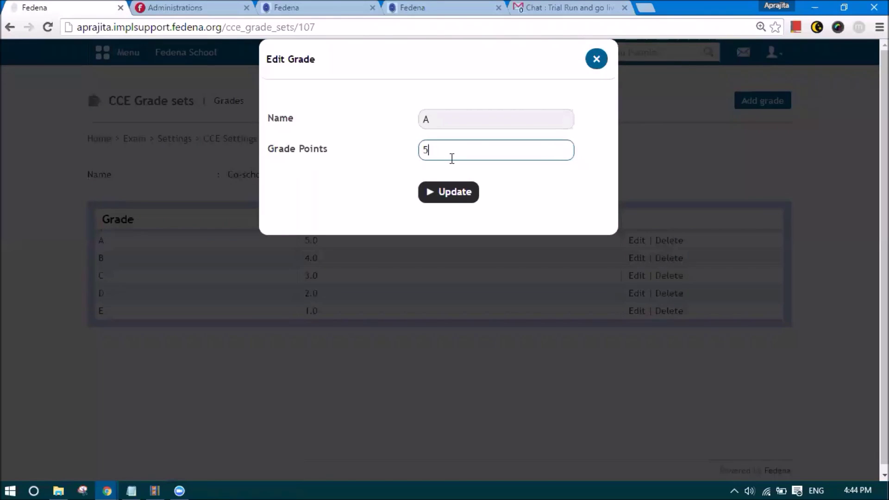
{"action": "left_click", "coordinate": [596, 62]}
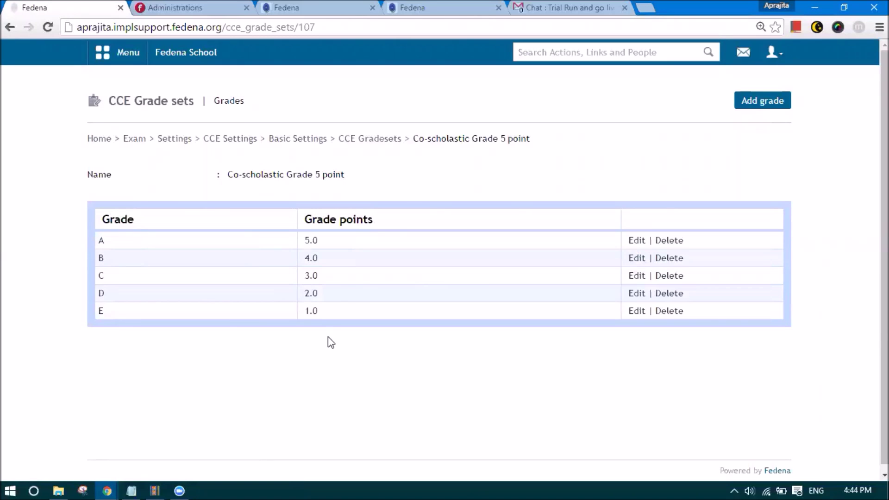
{"action": "left_click", "coordinate": [371, 141]}
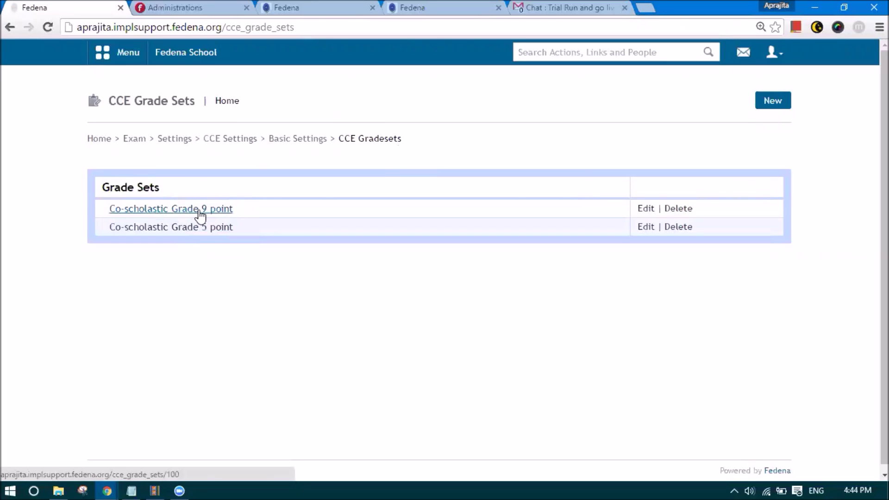
- From Basic Settings, view the CCE Exam Categories Term 1 and Term 2, then switch to the Notepad notes
{"action": "left_click", "coordinate": [289, 139]}
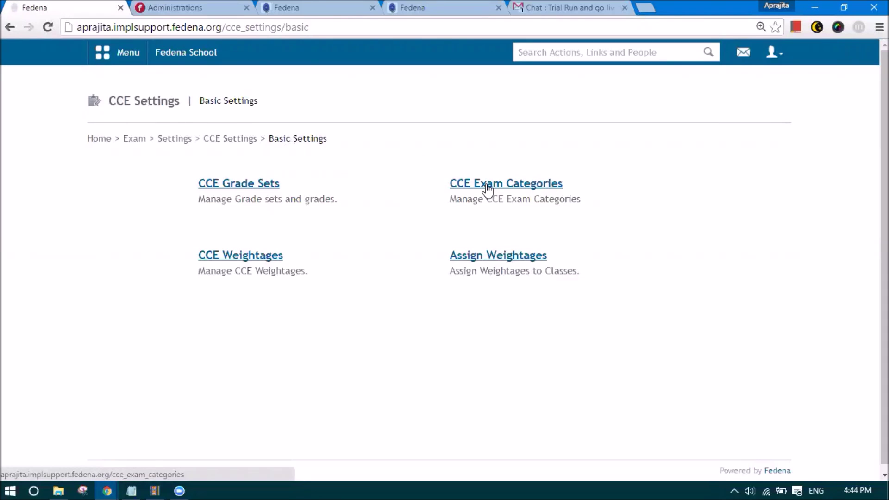
{"action": "left_click", "coordinate": [487, 187]}
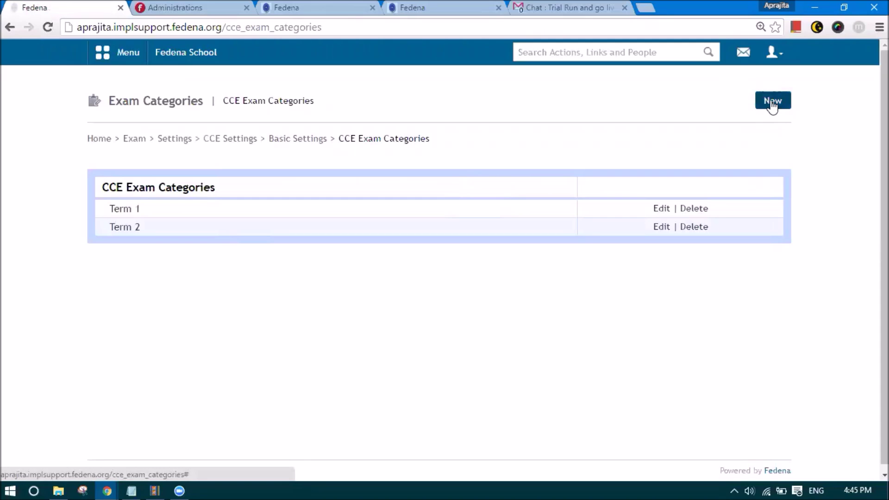
{"action": "left_click", "coordinate": [131, 487]}
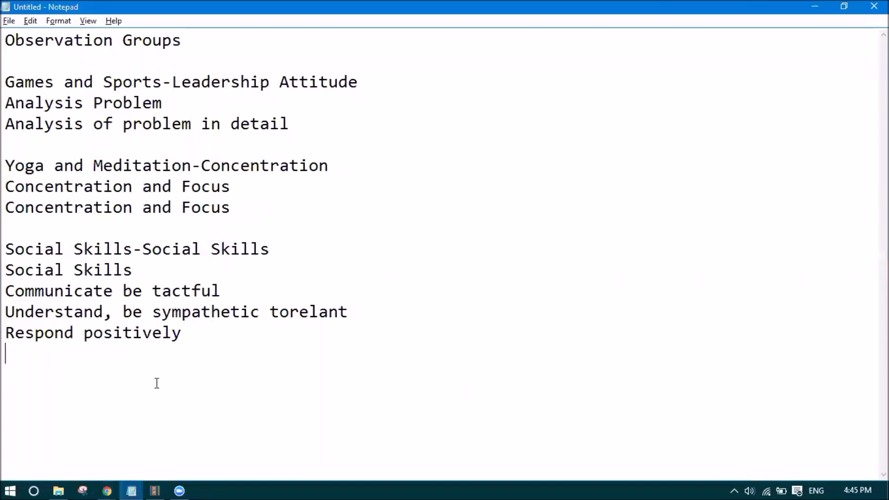
- Type a dashed divider line with 'Term 1' and 'Term 2' labels on separate lines below it
{"action": "type", "text": "-------------------------------------------------------------------------------------"}
{"action": "key", "text": "Return"}
{"action": "key", "text": "Return"}
{"action": "key", "text": "Return"}
{"action": "key", "text": "Return"}
{"action": "key", "text": "Return"}
{"action": "key", "text": "Return"}
{"action": "key", "text": "Return"}
{"action": "key", "text": "Return"}
{"action": "key", "text": "Return"}
{"action": "key", "text": "Return"}
{"action": "left_click", "coordinate": [31, 284]}
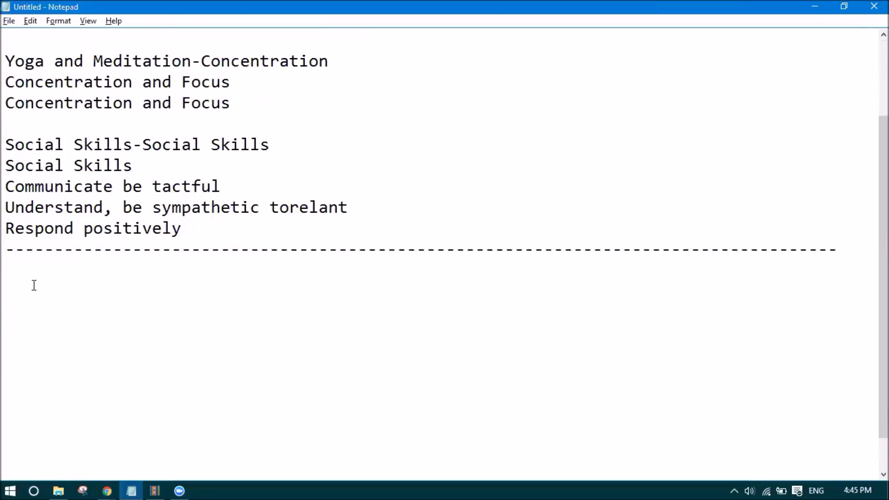
{"action": "type", "text": "Term 1"}
{"action": "key", "text": "Return"}
{"action": "type", "text": "Yer"}
{"action": "key", "text": "BackSpace"}
{"action": "key", "text": "BackSpace"}
{"action": "key", "text": "BackSpace"}
{"action": "type", "text": "Term 2"}
{"action": "key", "text": "Return"}
- Complete the Term 1 line as '= FA1(10)+FA2(10)+SA1(30) = Term 1(50)'
{"action": "key", "text": "Up"}
{"action": "key", "text": "Up"}
{"action": "key", "text": "End"}
{"action": "type", "text": "="}
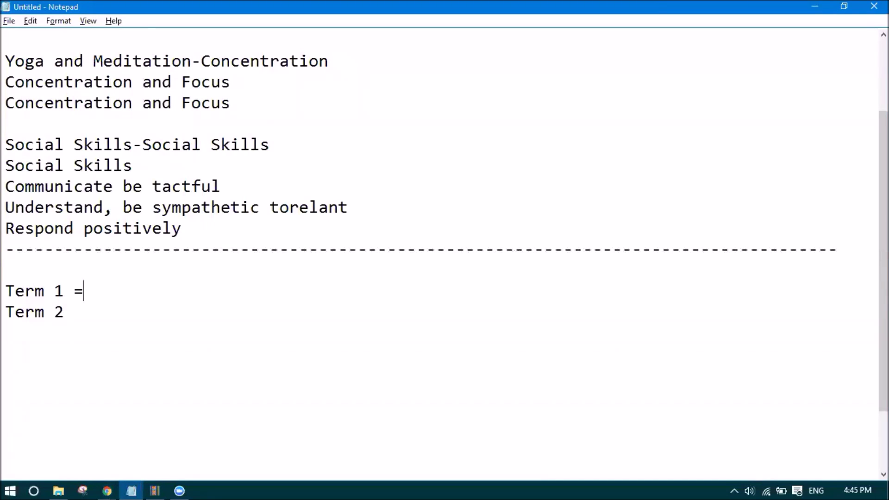
{"action": "type", "text": " FA1(10)"}
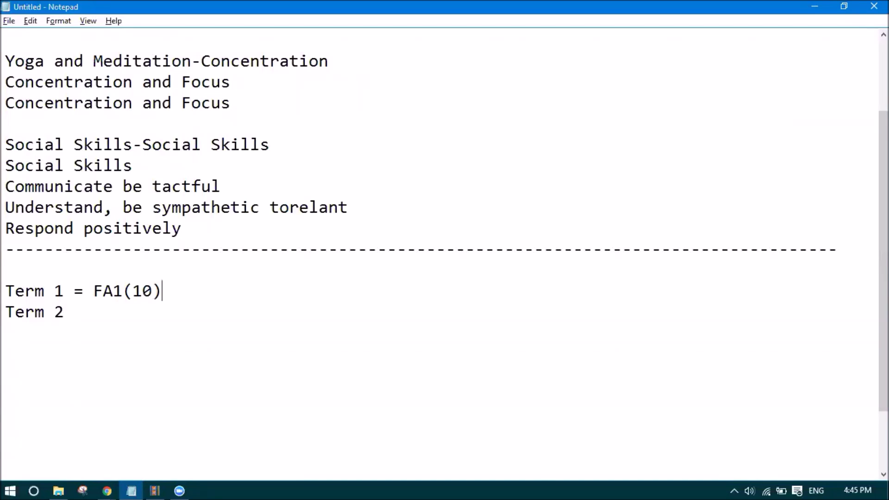
{"action": "type", "text": "+FA2(10)"}
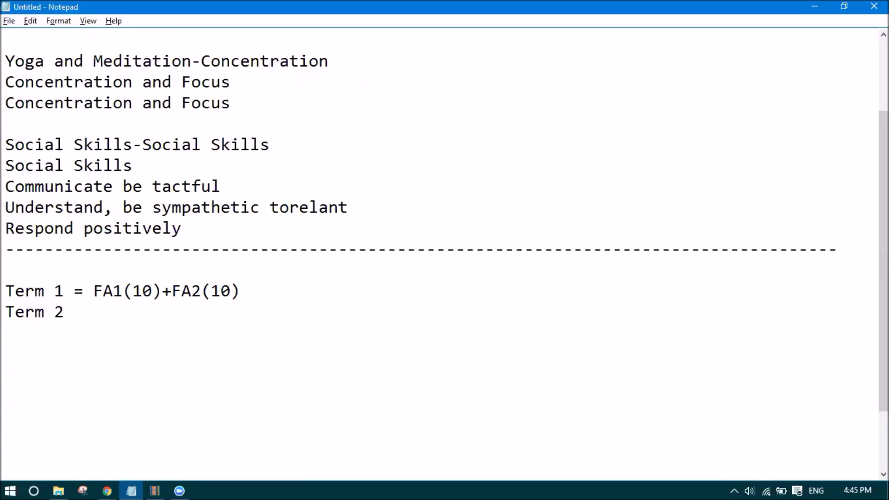
{"action": "type", "text": "+SA1(30)"}
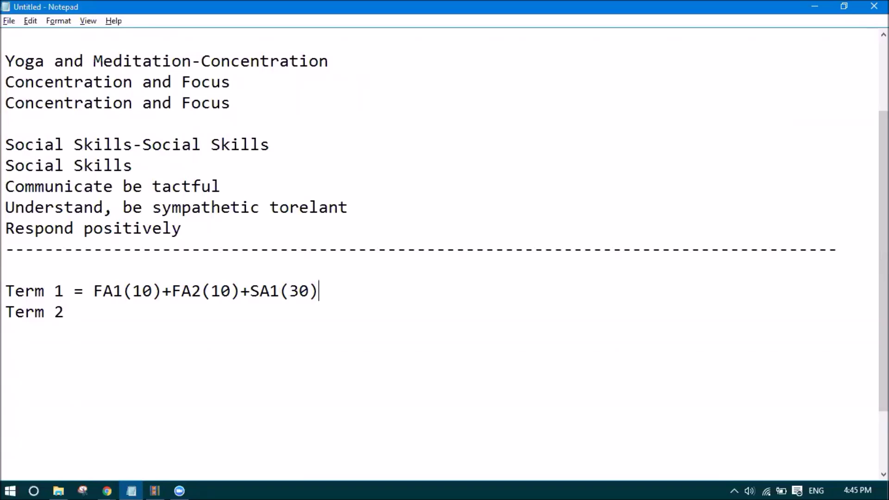
{"action": "type", "text": " = Term 1(50%)"}
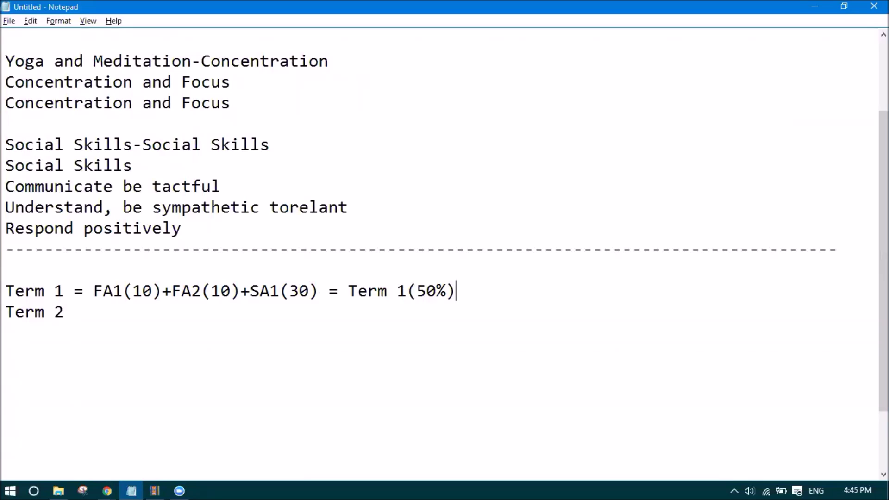
{"action": "key", "text": "Left"}
{"action": "key", "text": "Left"}
{"action": "key", "text": "Delete"}
- Copy the Term 1 breakdown onto the Term 2 line after an equals sign
{"action": "left_click_drag", "start_coordinate": [93, 292], "coordinate": [448, 287]}
{"action": "key", "text": "ctrl+c"}
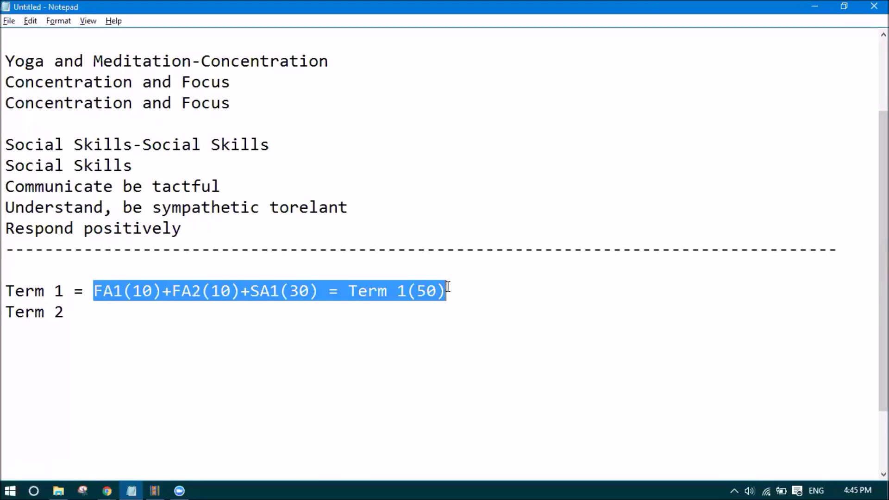
{"action": "left_click", "coordinate": [130, 311]}
{"action": "key", "text": "ctrl+v"}
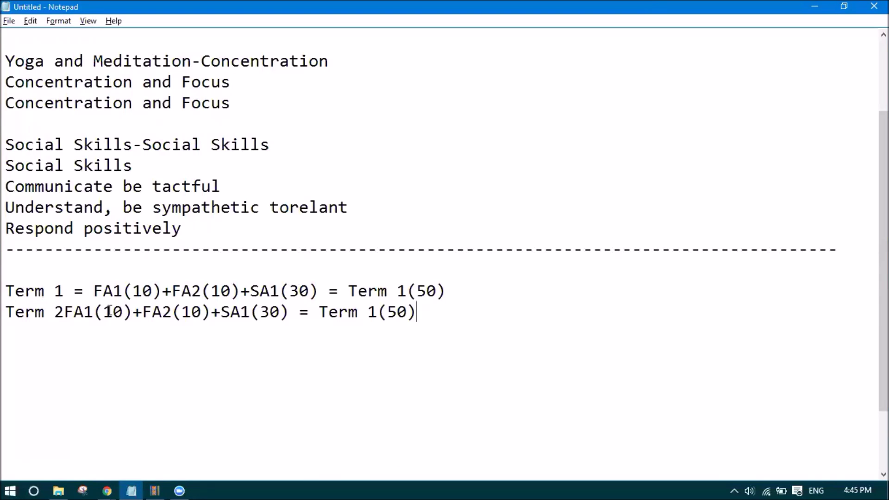
{"action": "left_click", "coordinate": [69, 312]}
{"action": "type", "text": "="}
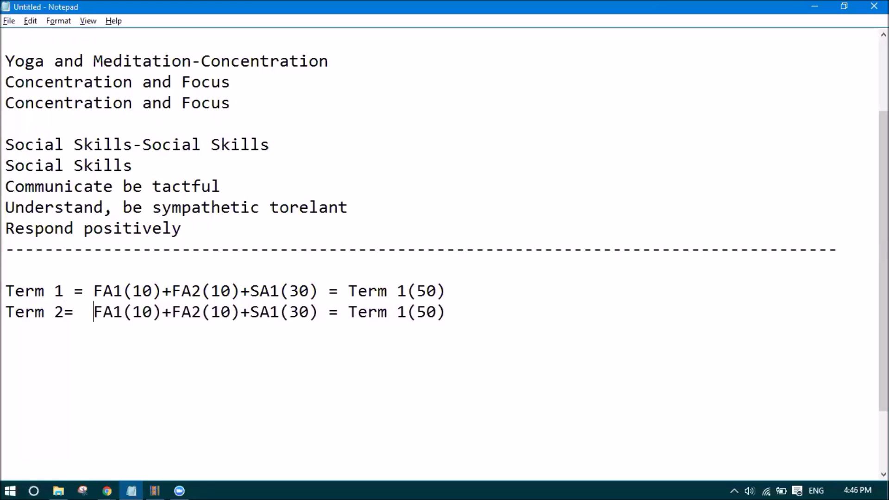
- Edit the Term 2 breakdown to FA3(10)+FA4(10)+SA2(30) = Term 2(50)
{"action": "key", "text": "Delete"}
{"action": "type", "text": "3"}
{"action": "left_click", "coordinate": [201, 311]}
{"action": "key", "text": "BackSpace"}
{"action": "type", "text": "4"}
{"action": "left_click", "coordinate": [272, 313]}
{"action": "key", "text": "Delete"}
{"action": "type", "text": "2"}
{"action": "double_click", "coordinate": [403, 314]}
{"action": "type", "text": "2"}
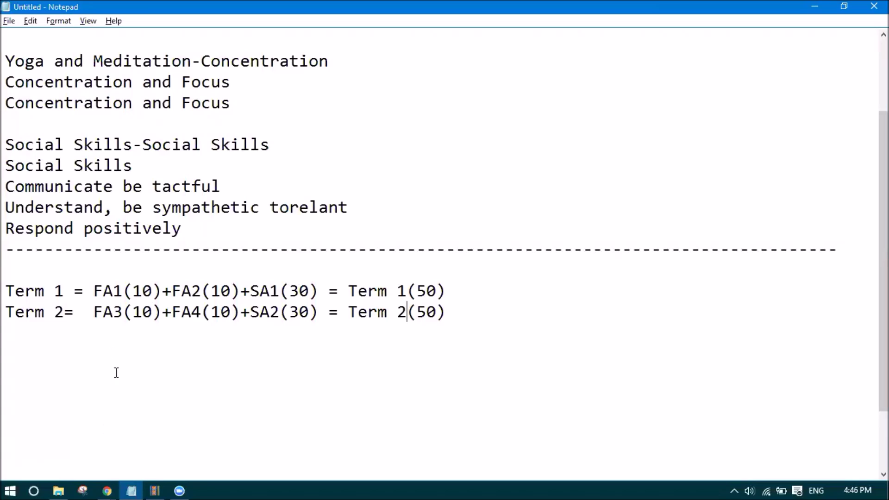
- Space the Term 2 formula to match Term 1, then bring Fedena's CCE Exam Categories page forward
{"action": "left_click_drag", "start_coordinate": [69, 291], "coordinate": [5, 290]}
{"action": "left_click", "coordinate": [17, 312]}
{"action": "left_click", "coordinate": [50, 312]}
{"action": "left_click", "coordinate": [65, 314]}
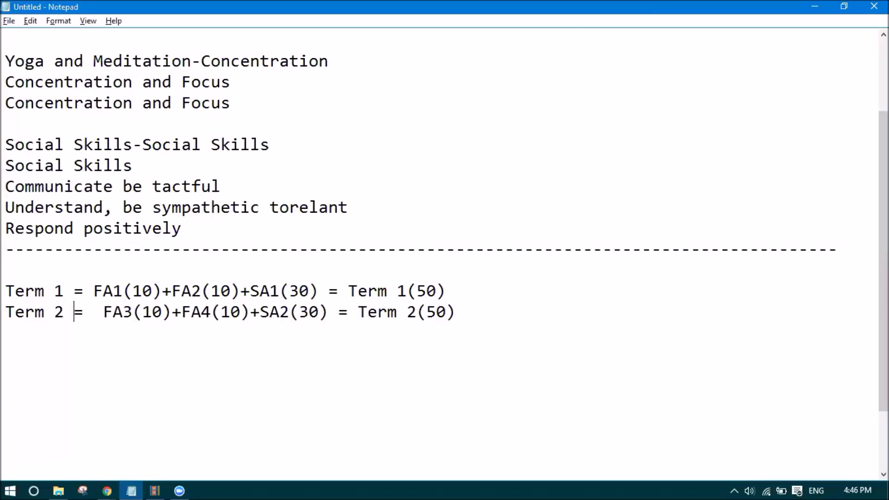
{"action": "left_click", "coordinate": [106, 487]}
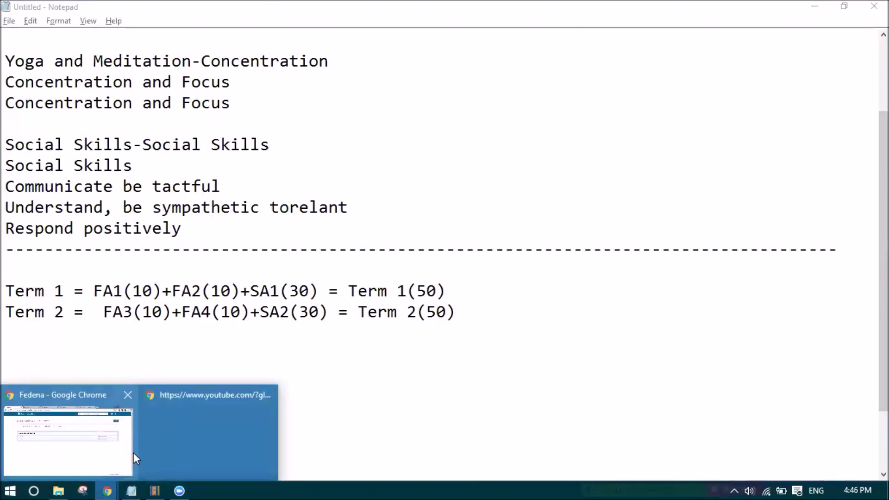
{"action": "left_click", "coordinate": [72, 450]}
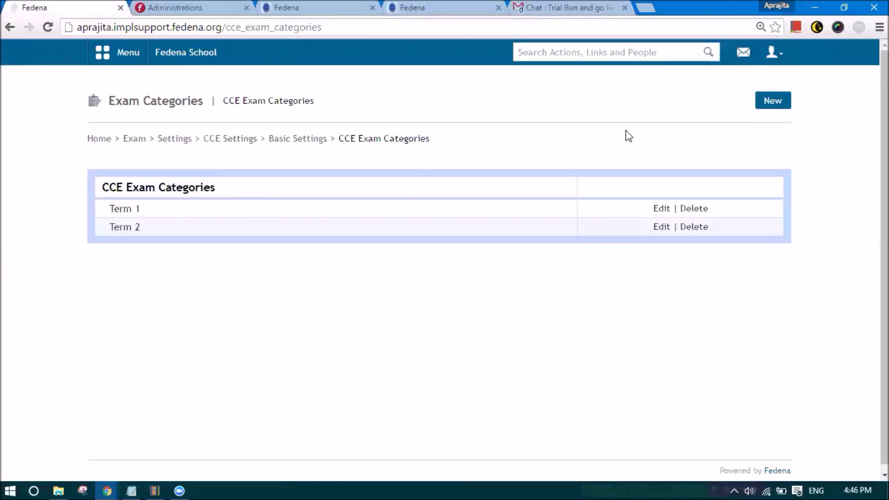
- Review the Term 1 exam category's name and apr-sept description, then update it unchanged
{"action": "left_click", "coordinate": [666, 210]}
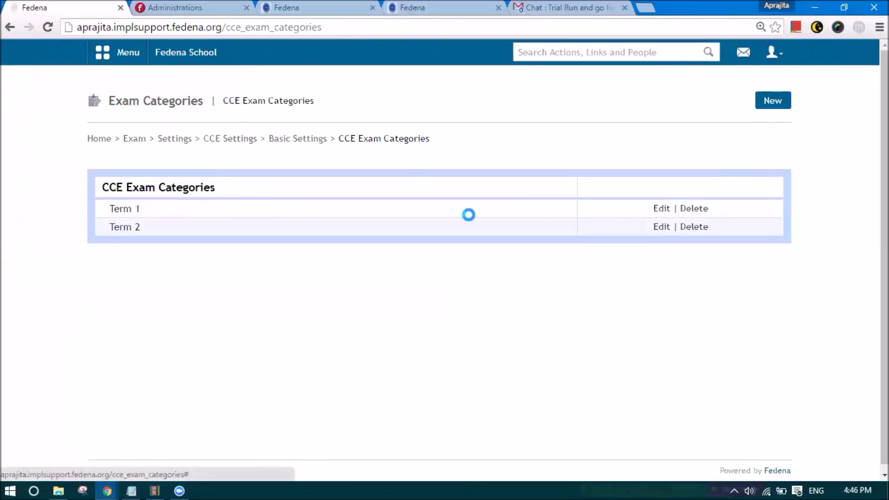
{"action": "left_click_drag", "start_coordinate": [456, 120], "coordinate": [420, 122]}
{"action": "left_click_drag", "start_coordinate": [460, 151], "coordinate": [397, 150]}
{"action": "left_click", "coordinate": [413, 146]}
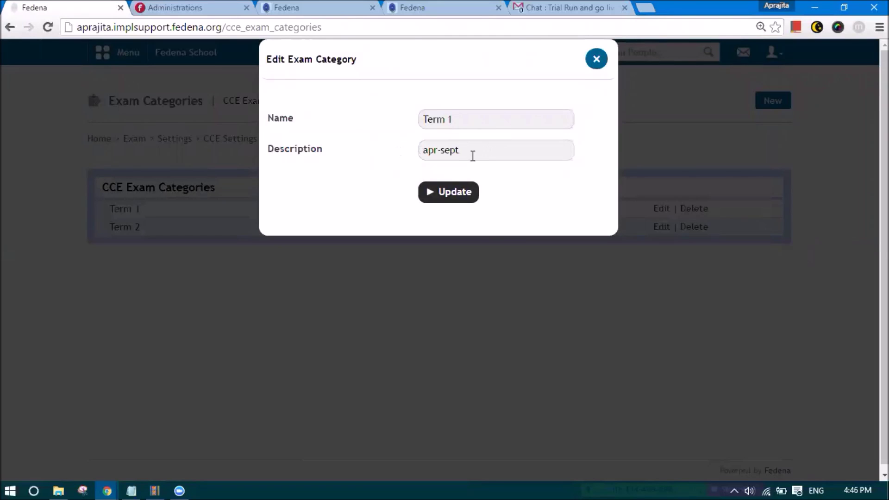
{"action": "left_click_drag", "start_coordinate": [473, 154], "coordinate": [411, 157]}
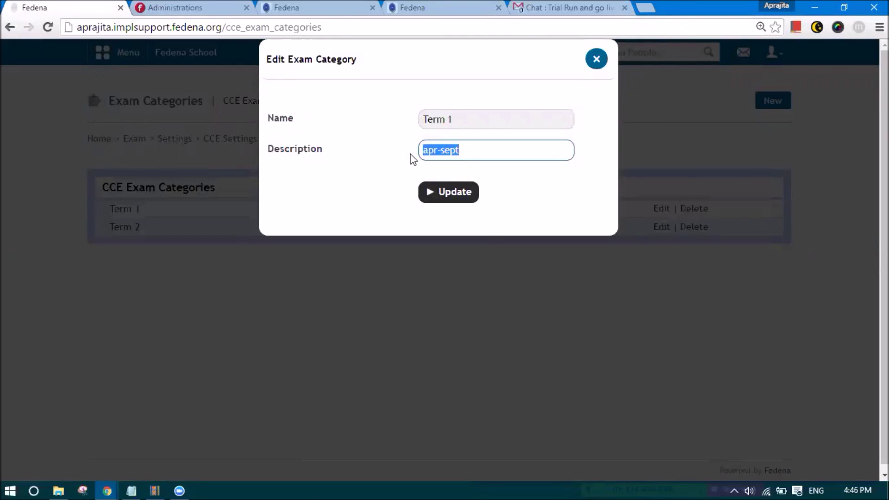
{"action": "left_click", "coordinate": [458, 118]}
{"action": "left_click_drag", "start_coordinate": [465, 119], "coordinate": [416, 119]}
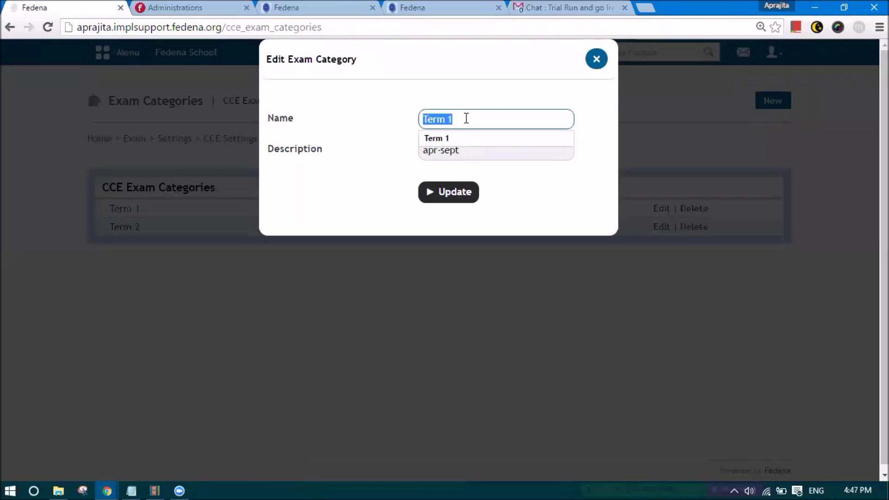
{"action": "left_click", "coordinate": [370, 135]}
{"action": "left_click_drag", "start_coordinate": [457, 119], "coordinate": [402, 122]}
{"action": "left_click", "coordinate": [395, 145]}
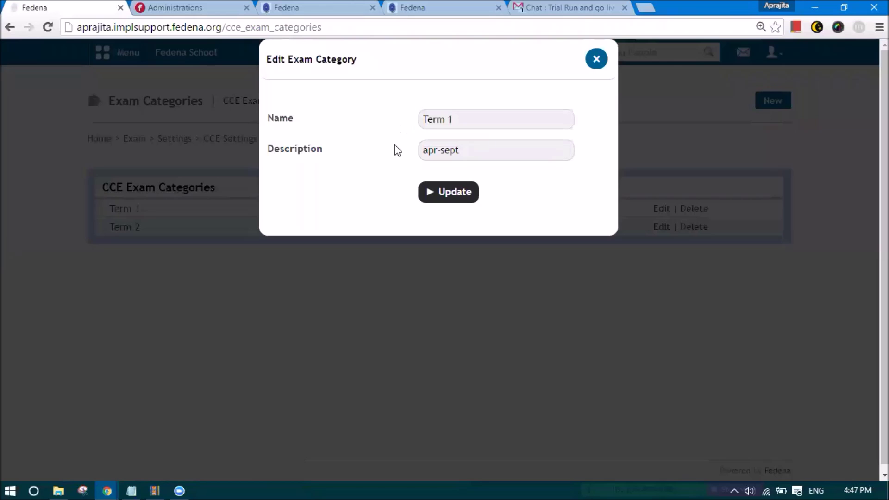
{"action": "left_click", "coordinate": [454, 200]}
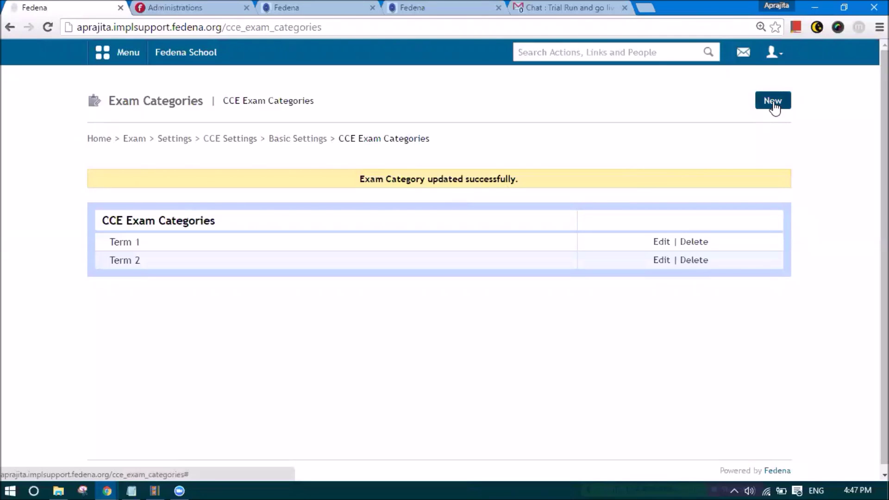
- Resave Term 2, view the CCE Weightages list, and return to the Term 2 line in Notepad
{"action": "left_click", "coordinate": [664, 261]}
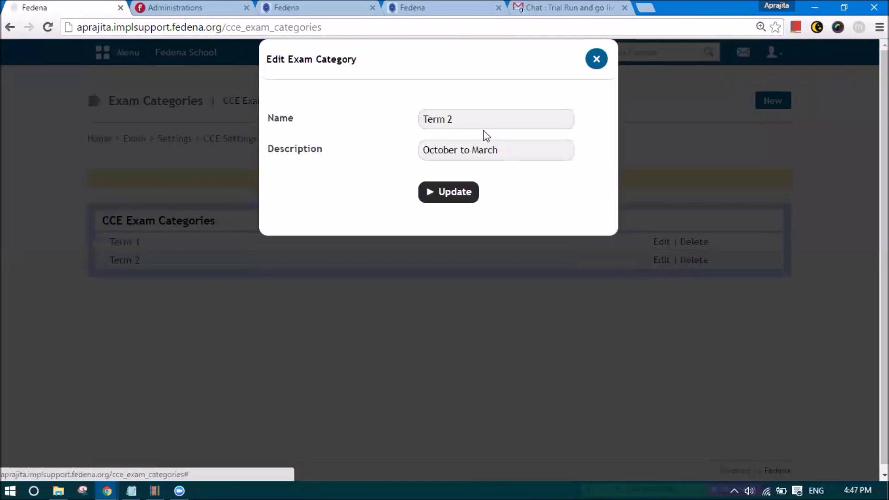
{"action": "left_click", "coordinate": [460, 198]}
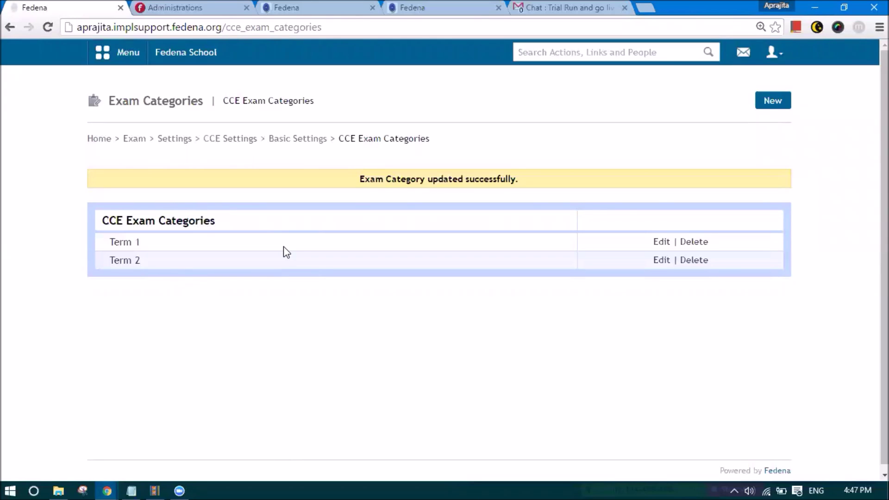
{"action": "left_click", "coordinate": [281, 139]}
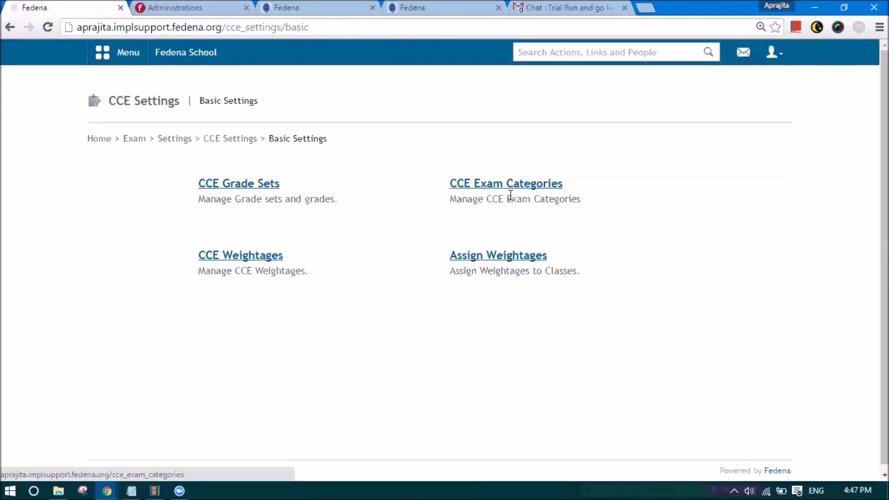
{"action": "left_click", "coordinate": [220, 258]}
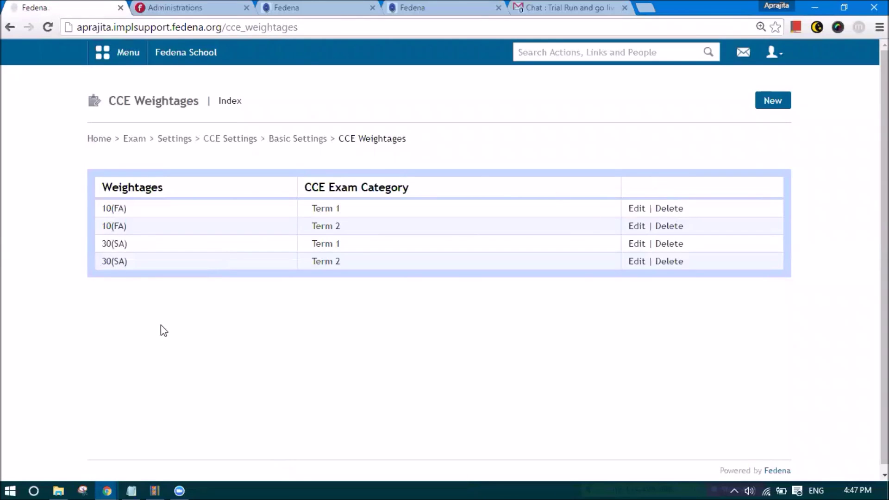
{"action": "left_click", "coordinate": [132, 490]}
{"action": "left_click", "coordinate": [99, 311]}
- Delete the extra space before FA3, check the FA weightages, and go back to Fedena's CCE Weightages page
{"action": "key", "text": "BackSpace"}
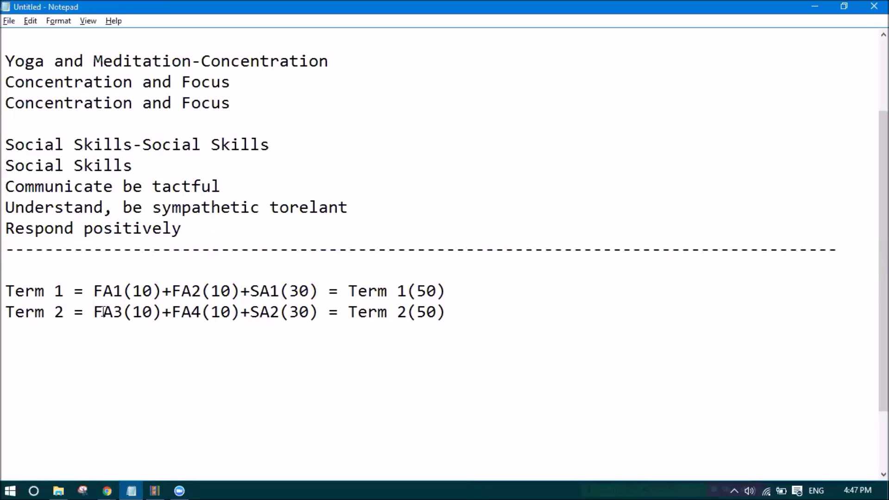
{"action": "left_click_drag", "start_coordinate": [94, 291], "coordinate": [134, 294]}
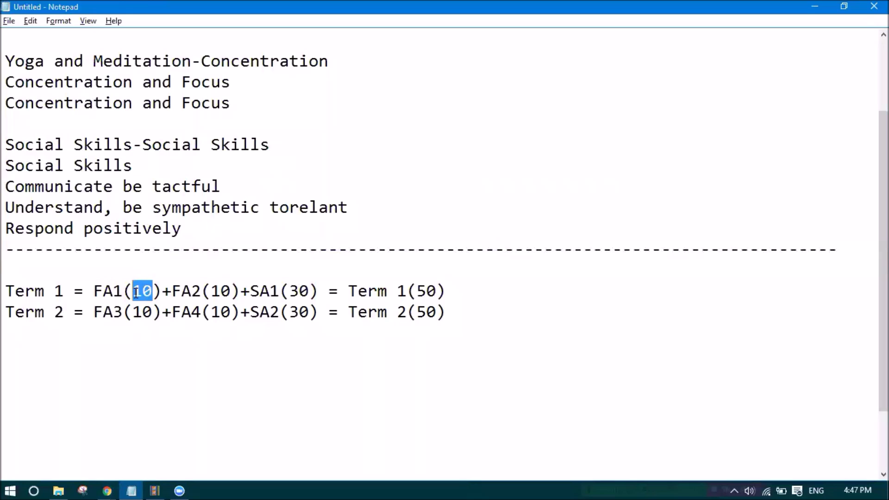
{"action": "left_click", "coordinate": [223, 291]}
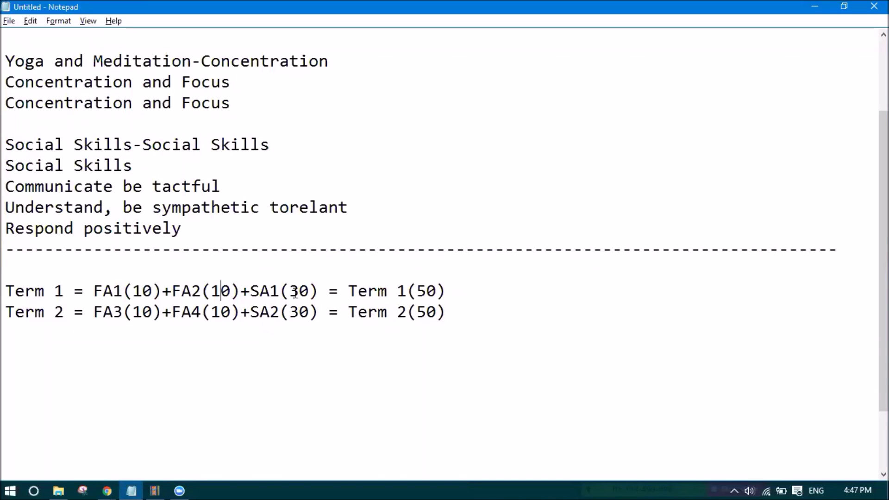
{"action": "left_click", "coordinate": [180, 291]}
{"action": "left_click", "coordinate": [173, 290]}
{"action": "left_click", "coordinate": [182, 306]}
{"action": "left_click_drag", "start_coordinate": [154, 291], "coordinate": [133, 291]}
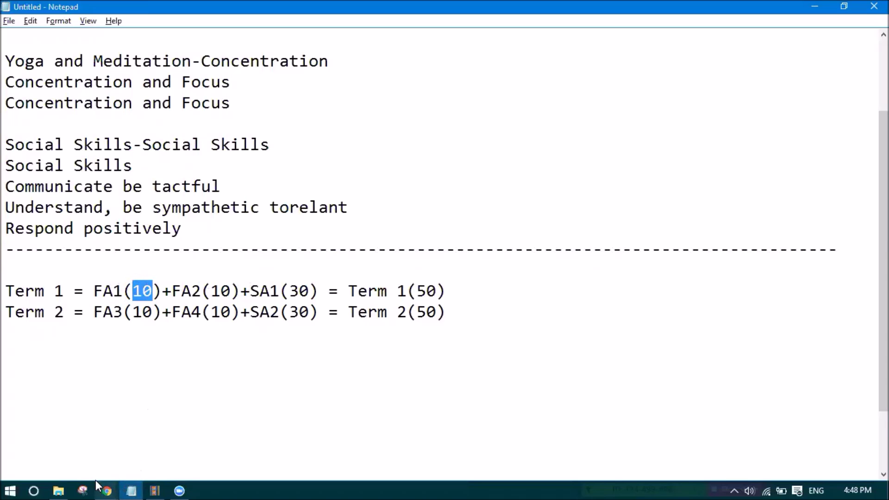
{"action": "mouse_move", "coordinate": [107, 487]}
{"action": "left_click", "coordinate": [83, 448]}
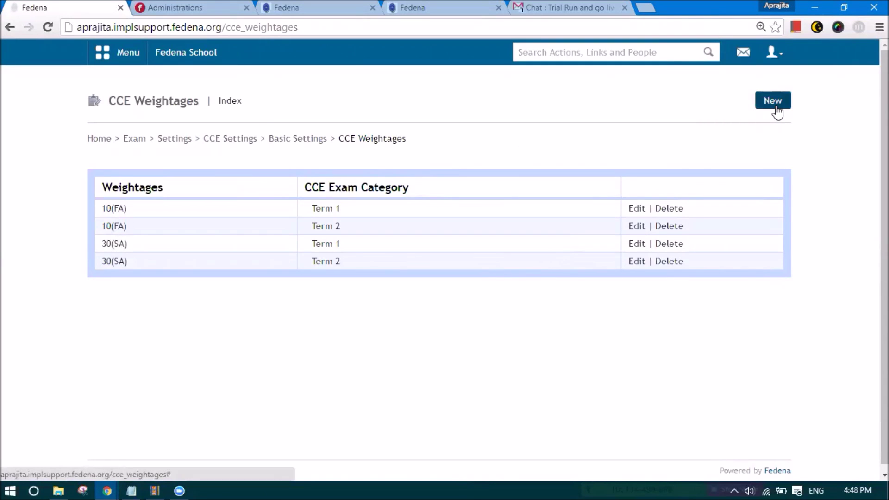
{"action": "left_click", "coordinate": [641, 209]}
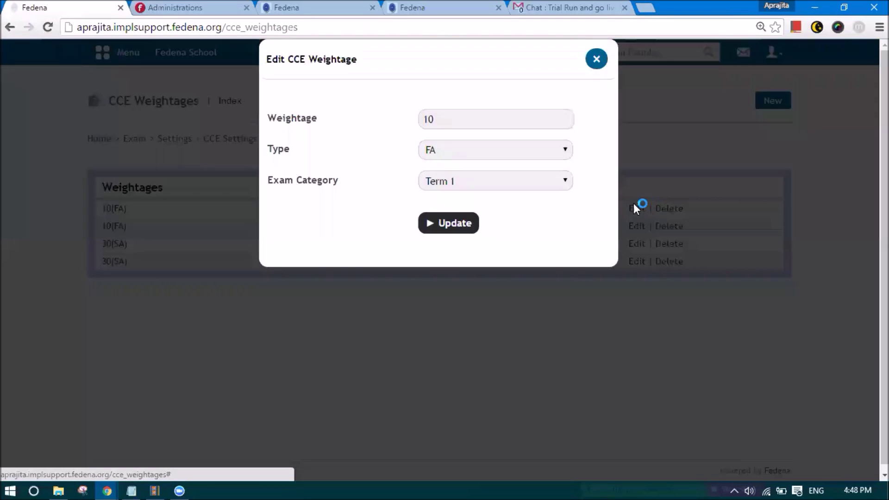
{"action": "left_click", "coordinate": [437, 118]}
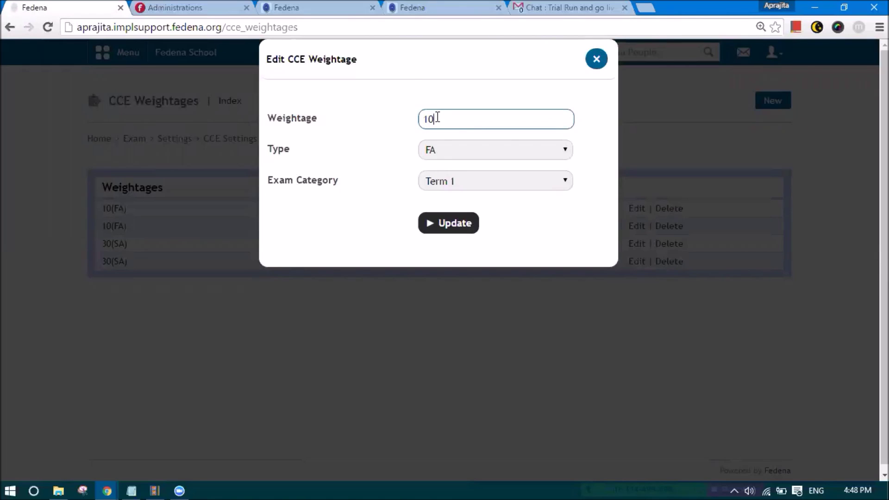
{"action": "left_click", "coordinate": [441, 150]}
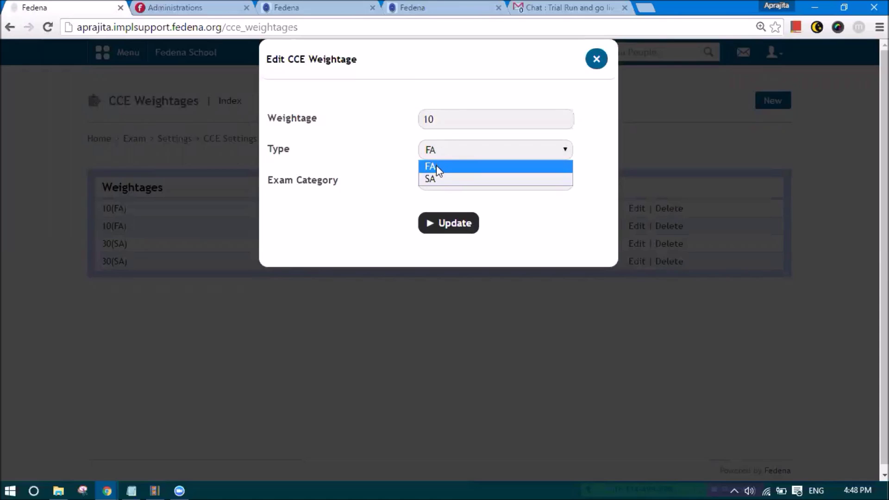
{"action": "key", "text": "Escape"}
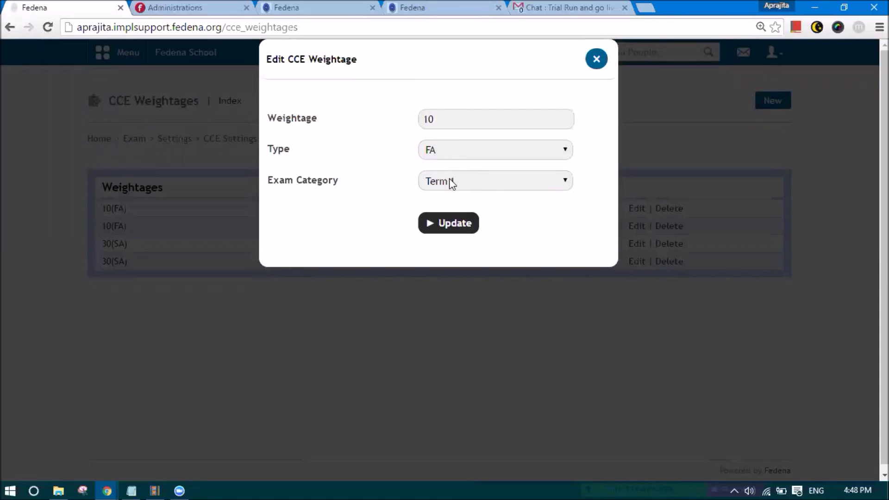
{"action": "left_click_drag", "start_coordinate": [441, 123], "coordinate": [423, 121]}
{"action": "left_click", "coordinate": [440, 119]}
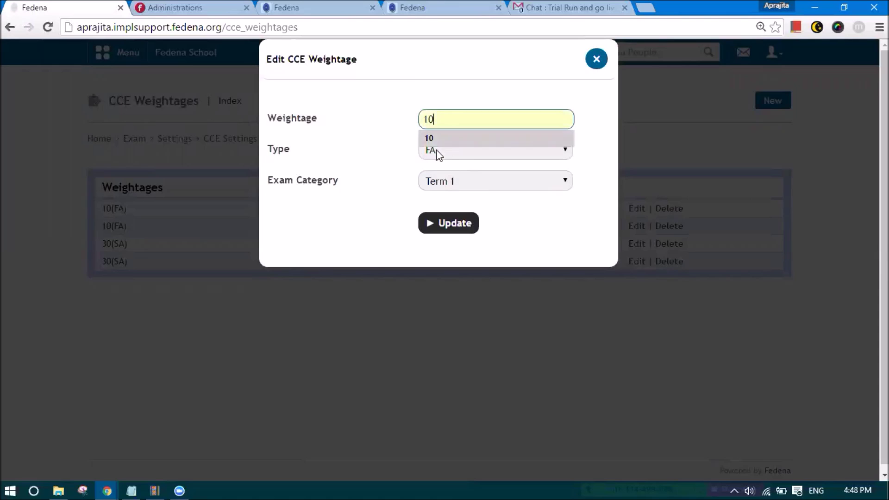
{"action": "left_click", "coordinate": [434, 158]}
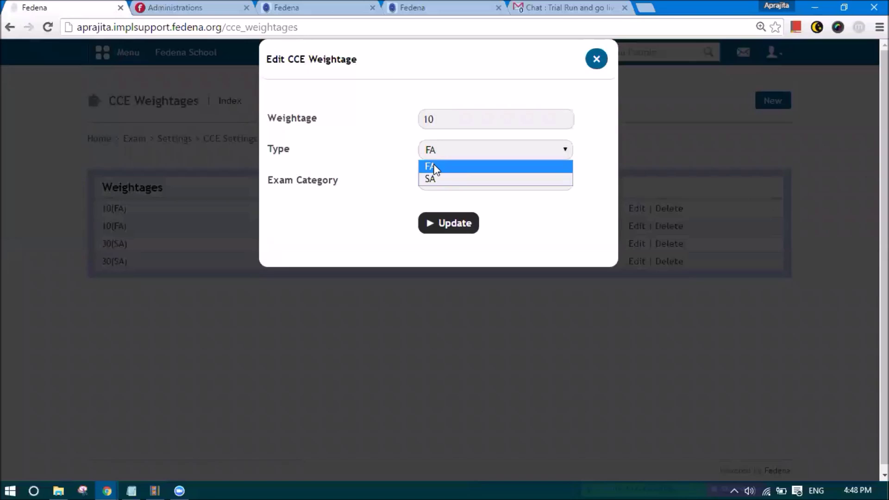
{"action": "left_click", "coordinate": [435, 167]}
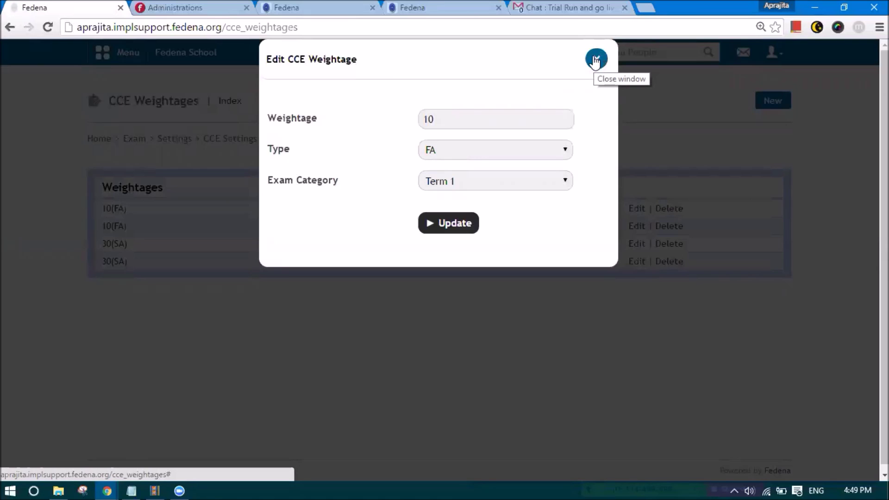
{"action": "left_click", "coordinate": [596, 59]}
{"action": "left_click", "coordinate": [639, 227]}
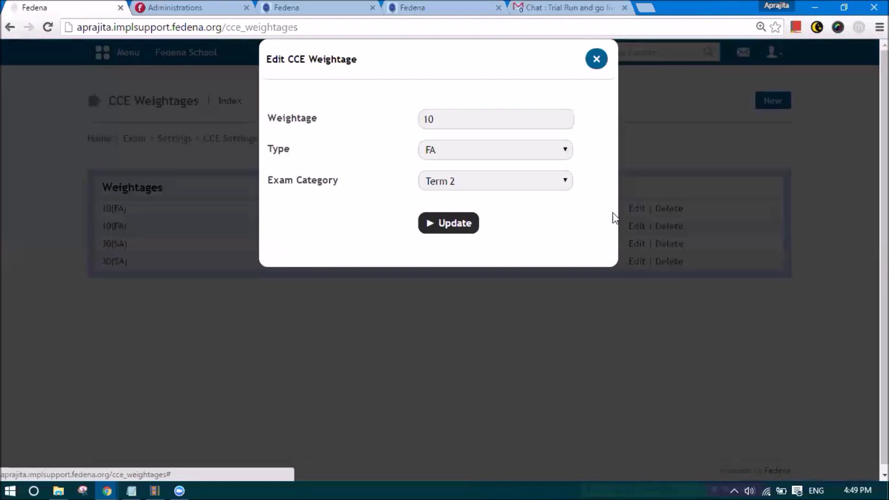
{"action": "left_click", "coordinate": [596, 59]}
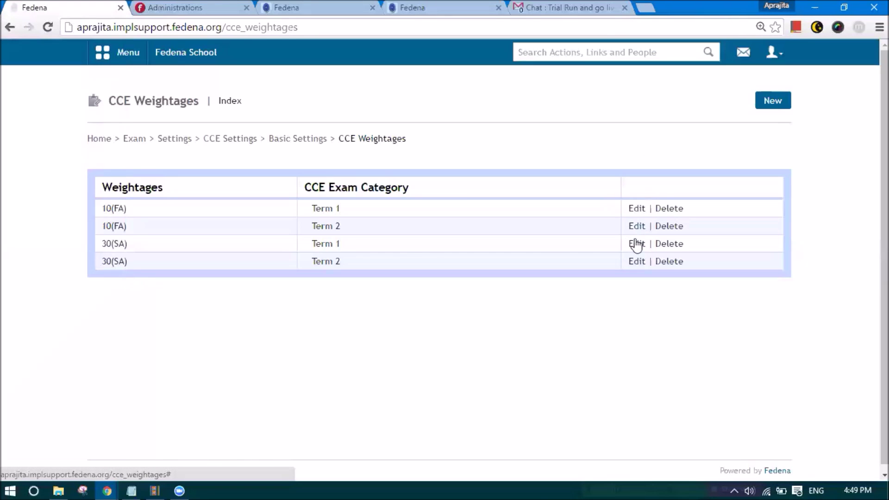
- Inspect the 30(SA) Term 1 and 10(FA) Term 2 weightages, closing both without changes
{"action": "left_click", "coordinate": [637, 244]}
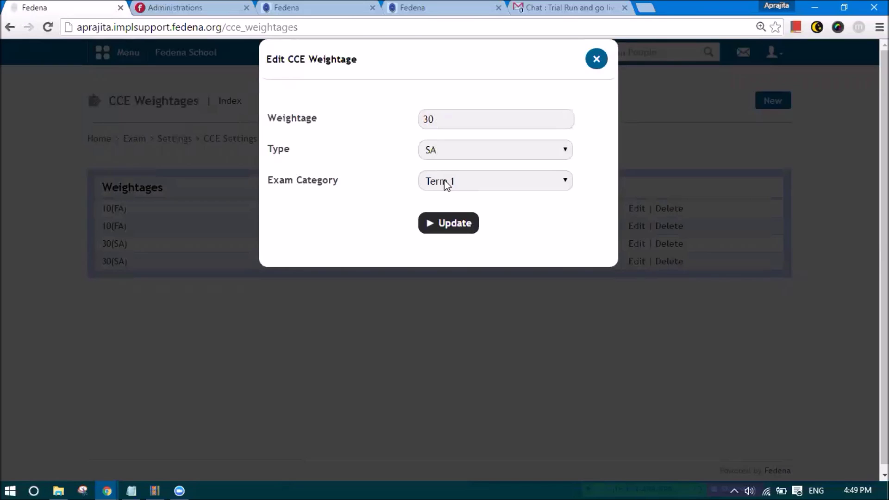
{"action": "left_click", "coordinate": [596, 59]}
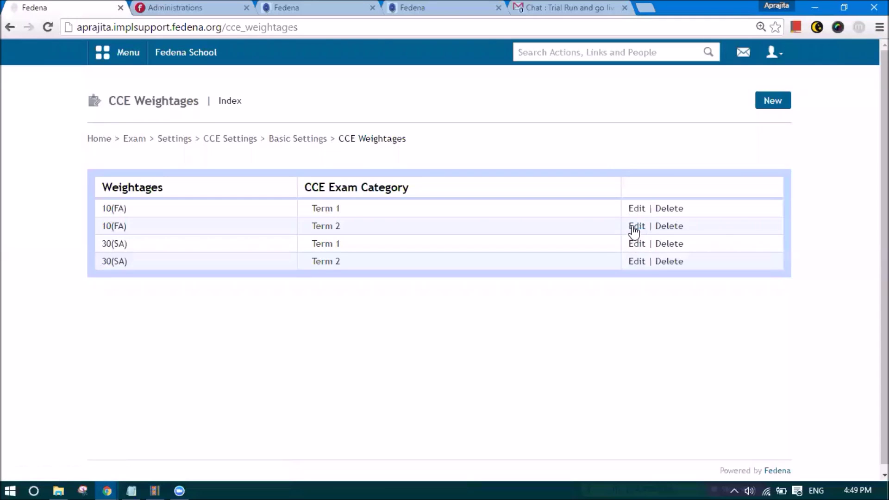
{"action": "left_click", "coordinate": [636, 227]}
{"action": "left_click", "coordinate": [501, 189]}
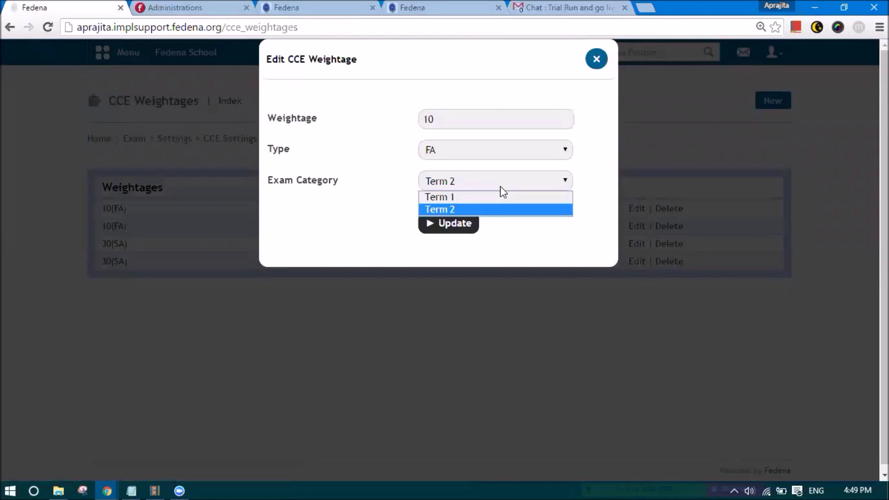
{"action": "left_click", "coordinate": [494, 211]}
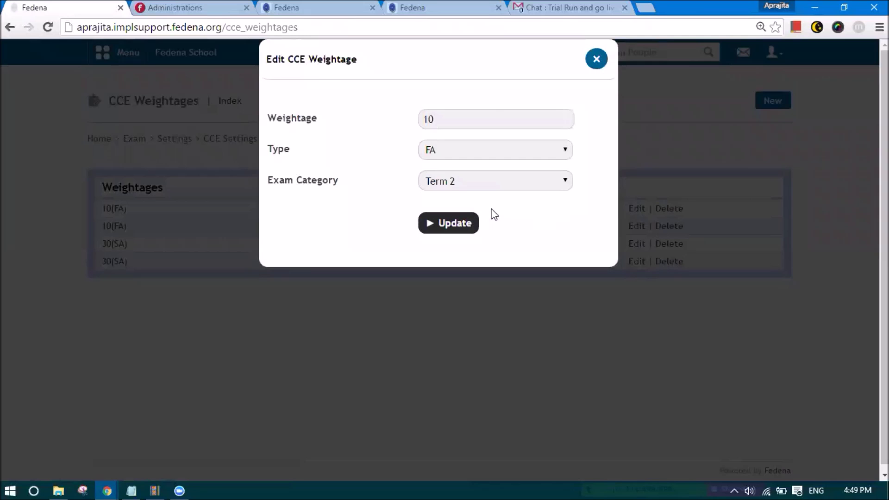
{"action": "left_click", "coordinate": [596, 60]}
- Review the 30(SA) Term 2 weightage unchanged and return to CCE Basic Settings
{"action": "left_click", "coordinate": [637, 261]}
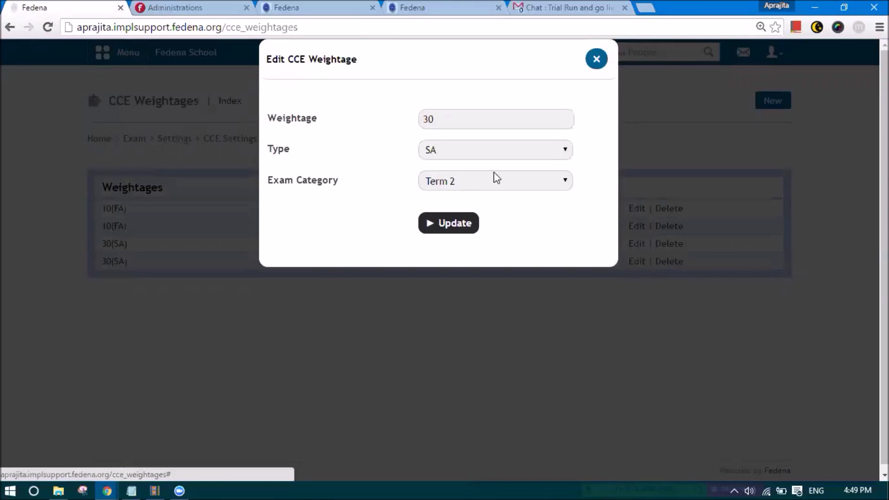
{"action": "left_click", "coordinate": [595, 59]}
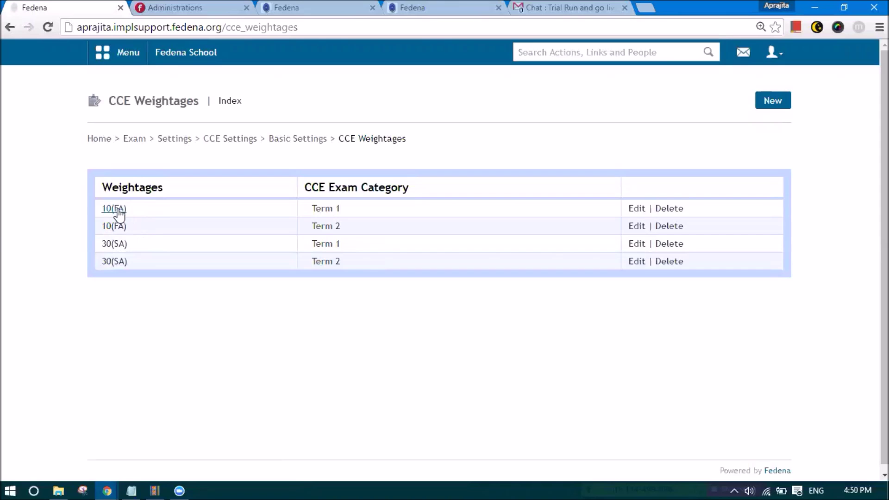
{"action": "left_click", "coordinate": [299, 141]}
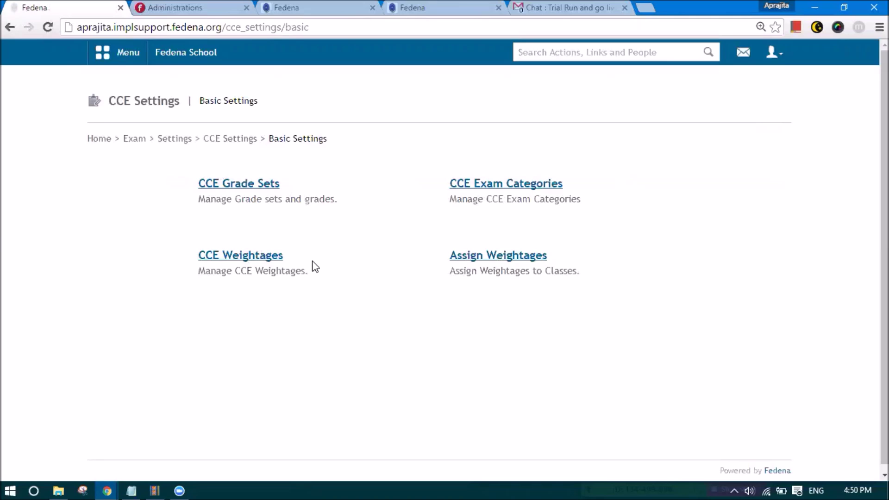
- Assign the 10(FA) and 30(SA) weightages for Terms 1 and 2 to Grade 7, then return to CCE Settings
{"action": "left_click", "coordinate": [463, 258]}
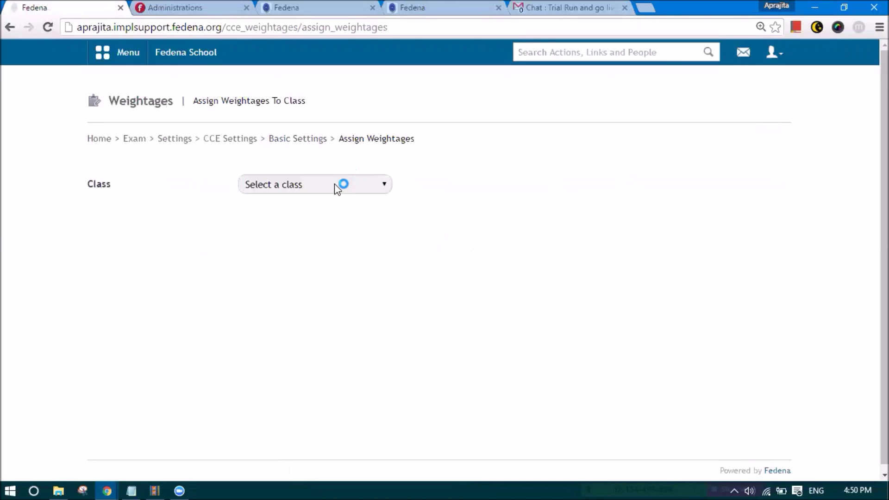
{"action": "left_click", "coordinate": [335, 183]}
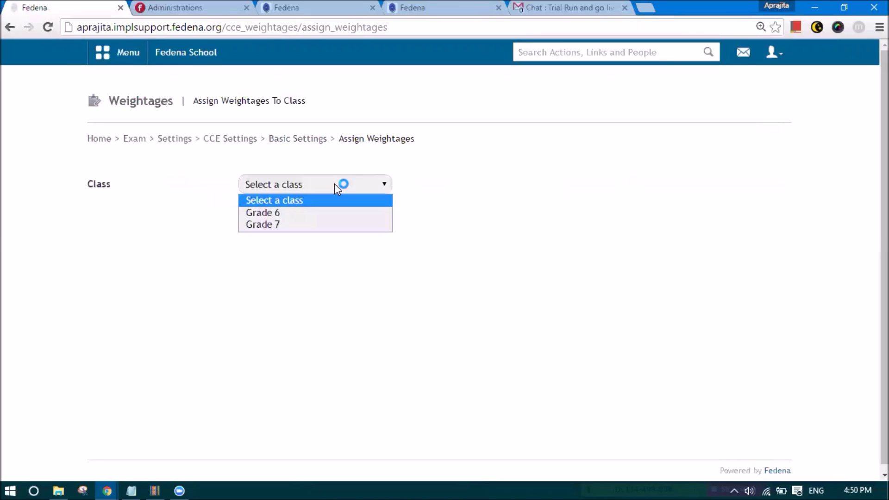
{"action": "left_click", "coordinate": [324, 225]}
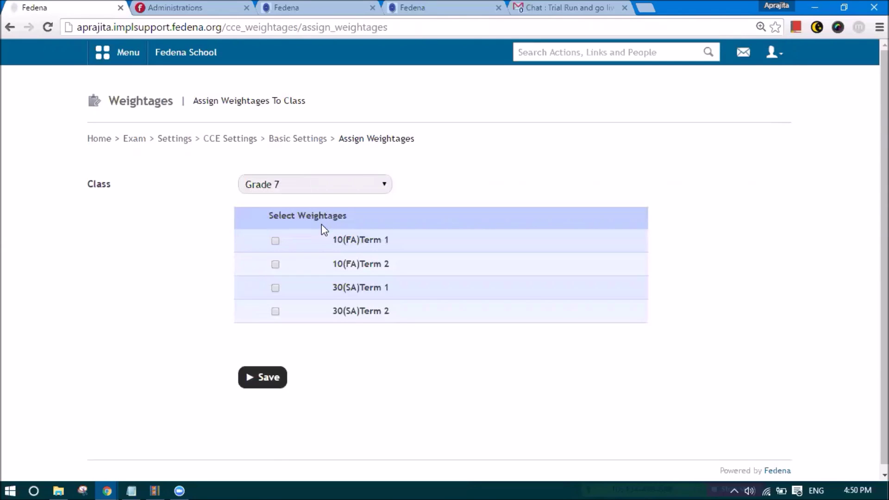
{"action": "left_click", "coordinate": [277, 241]}
{"action": "left_click", "coordinate": [276, 289]}
{"action": "left_click", "coordinate": [276, 313]}
{"action": "left_click", "coordinate": [261, 380]}
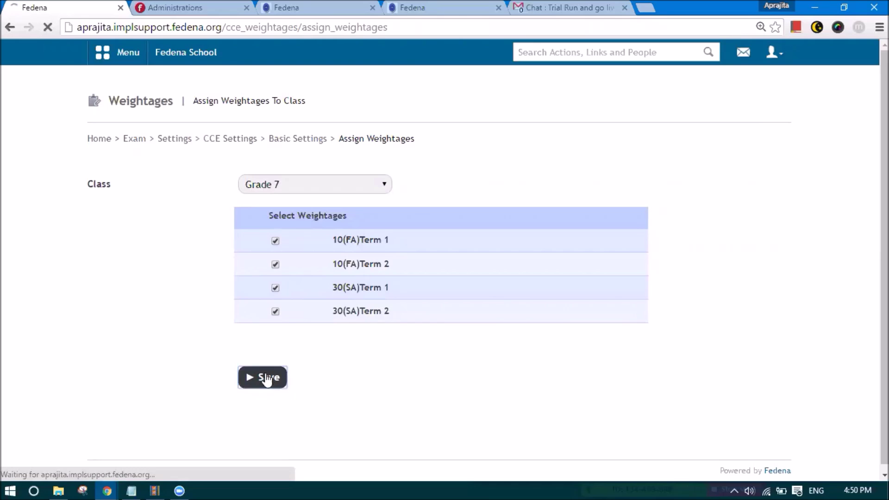
{"action": "left_click", "coordinate": [296, 142]}
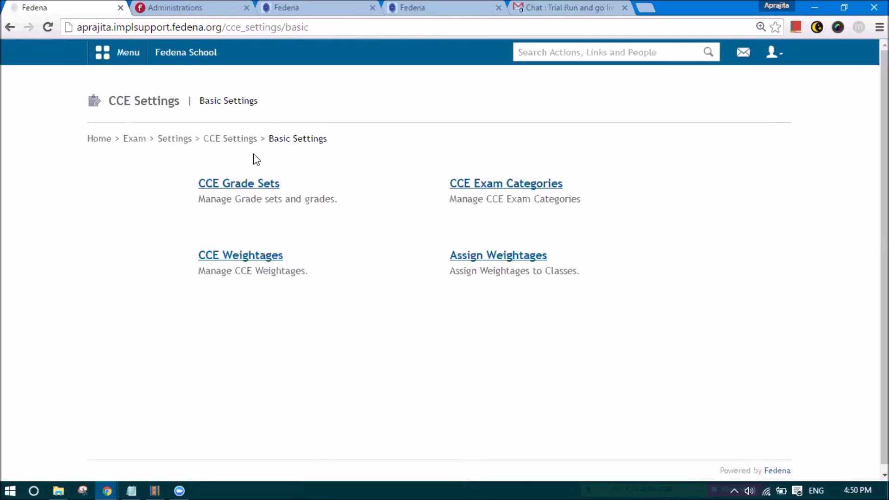
{"action": "left_click", "coordinate": [237, 141]}
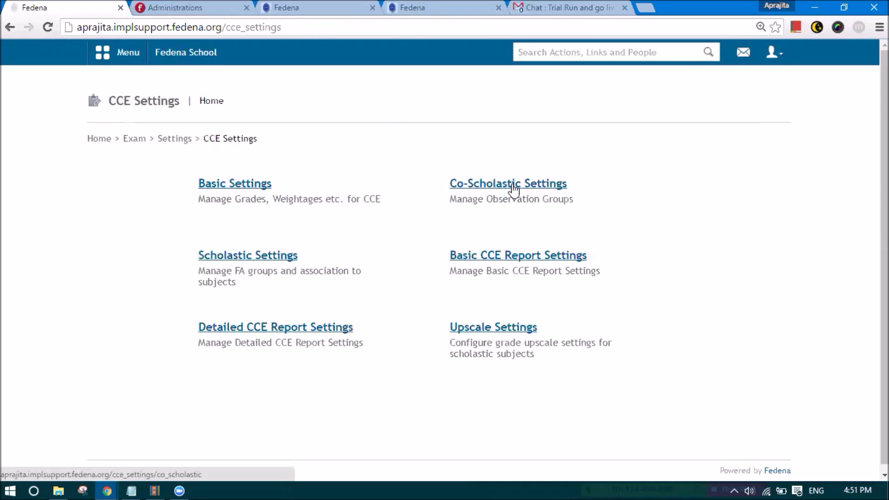
- Go through Co-Scholastic Settings to the Observation Groups list showing Item 1 and Item 2
{"action": "left_click", "coordinate": [515, 184]}
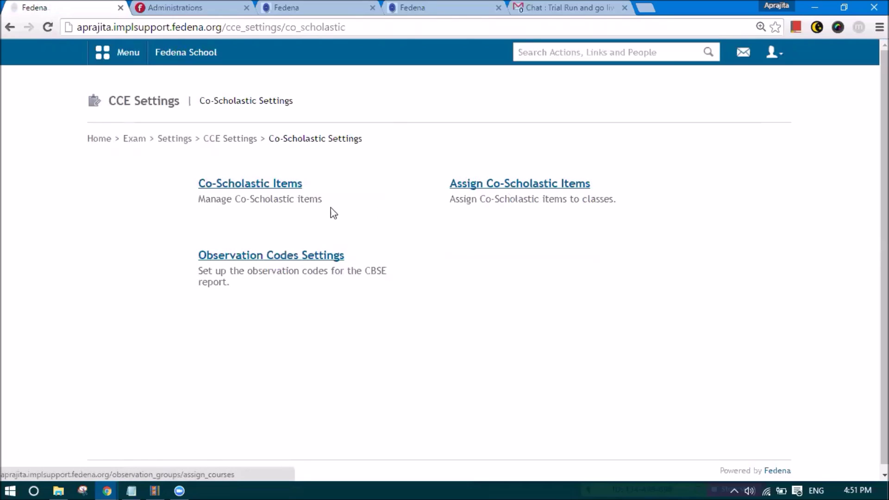
{"action": "left_click", "coordinate": [255, 184]}
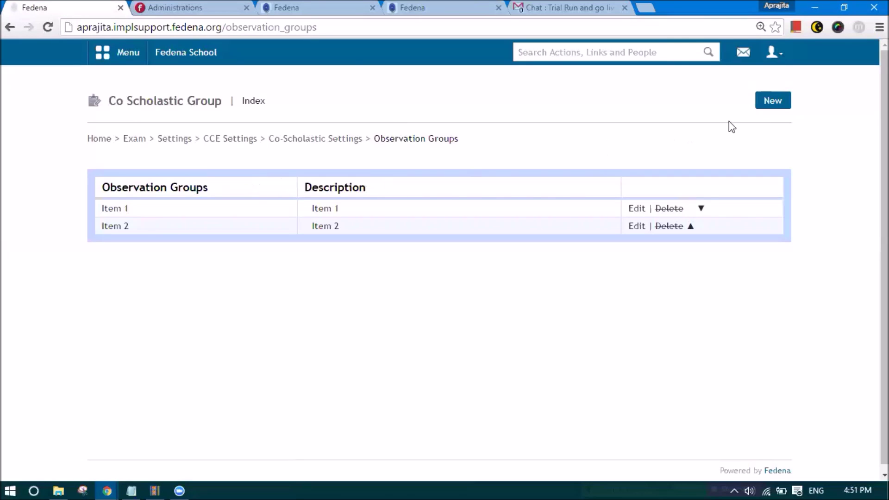
- Start a new co-scholastic group and paste 'Games and Sports' as its name and header name
{"action": "left_click", "coordinate": [766, 106]}
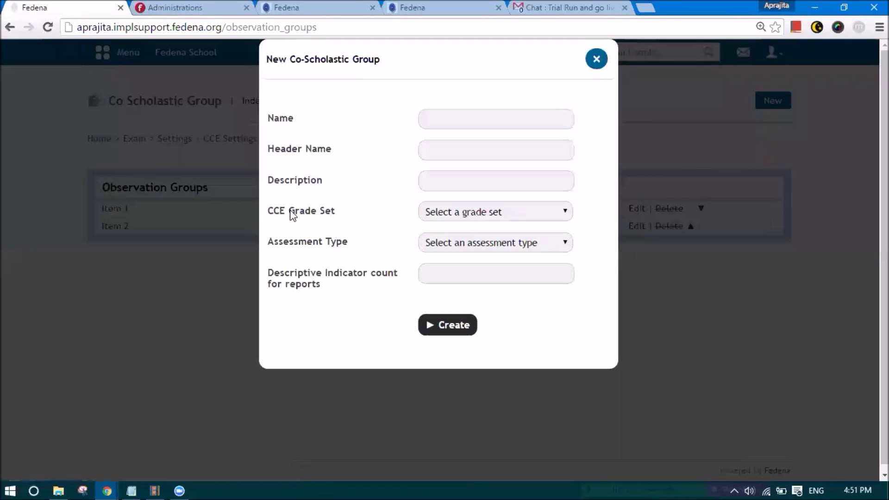
{"action": "left_click", "coordinate": [439, 124]}
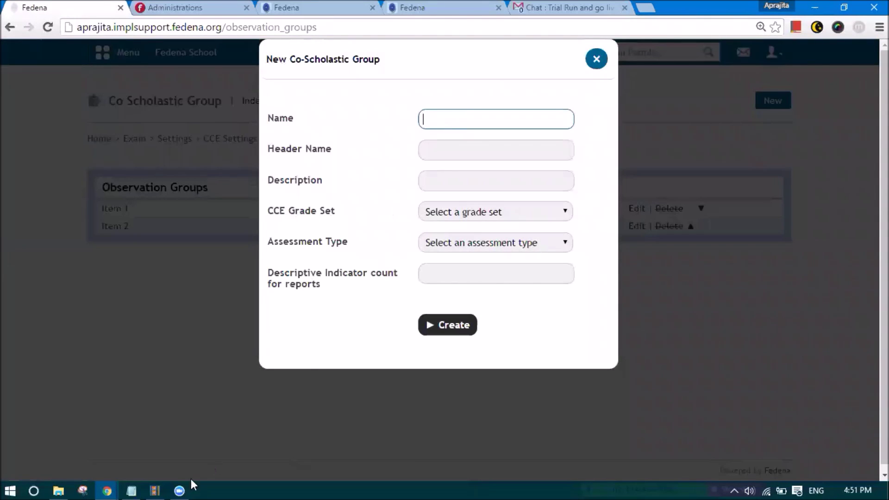
{"action": "left_click", "coordinate": [131, 491]}
{"action": "scroll", "coordinate": [158, 347], "scroll_direction": "up", "scroll_amount": 2}
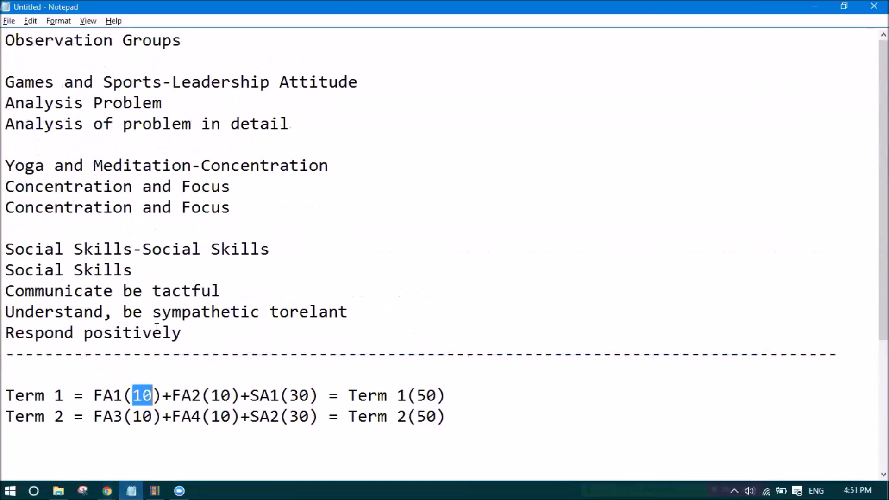
{"action": "left_click_drag", "start_coordinate": [5, 86], "coordinate": [163, 81]}
{"action": "key", "text": "ctrl+c"}
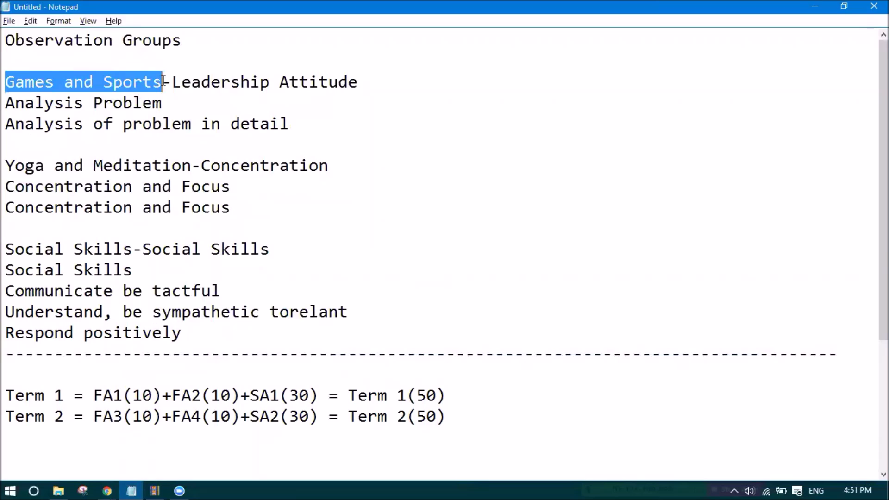
{"action": "key", "text": "alt+Tab"}
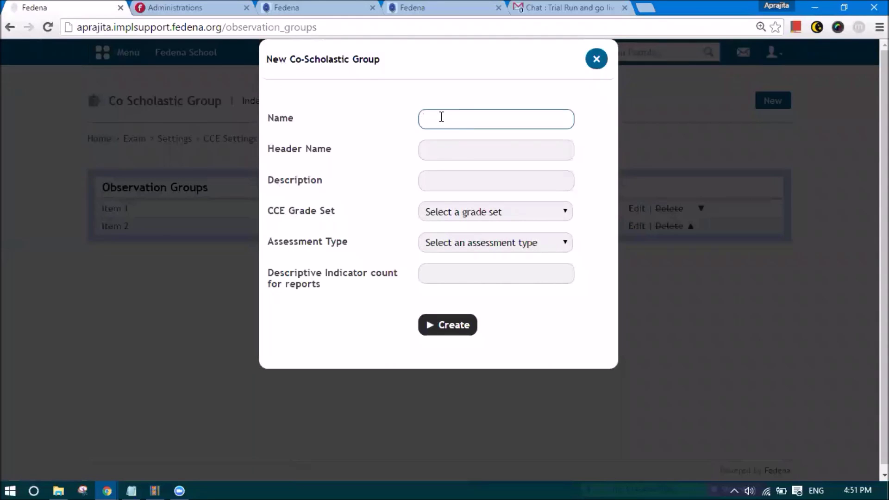
{"action": "key", "text": "ctrl+v"}
{"action": "left_click", "coordinate": [446, 154]}
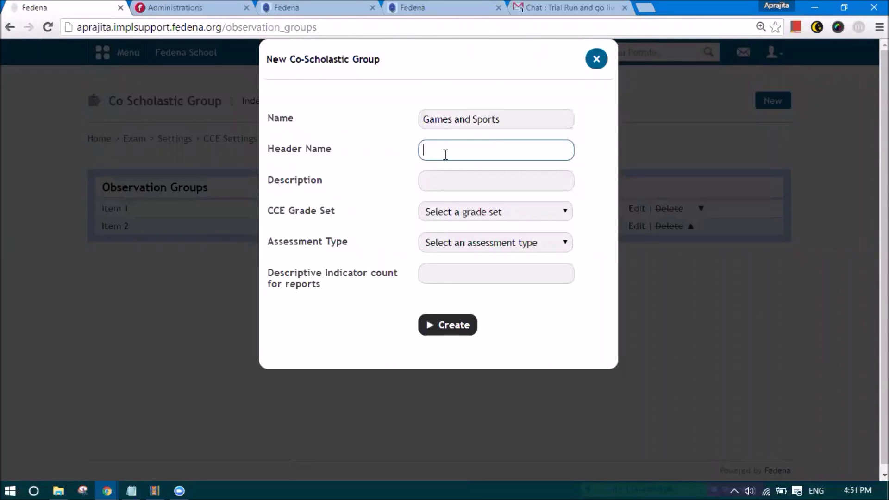
{"action": "key", "text": "ctrl+v"}
- Set the group description to 'Leadership Attitude', copied from the Notepad notes
{"action": "left_click_drag", "start_coordinate": [332, 151], "coordinate": [274, 155]}
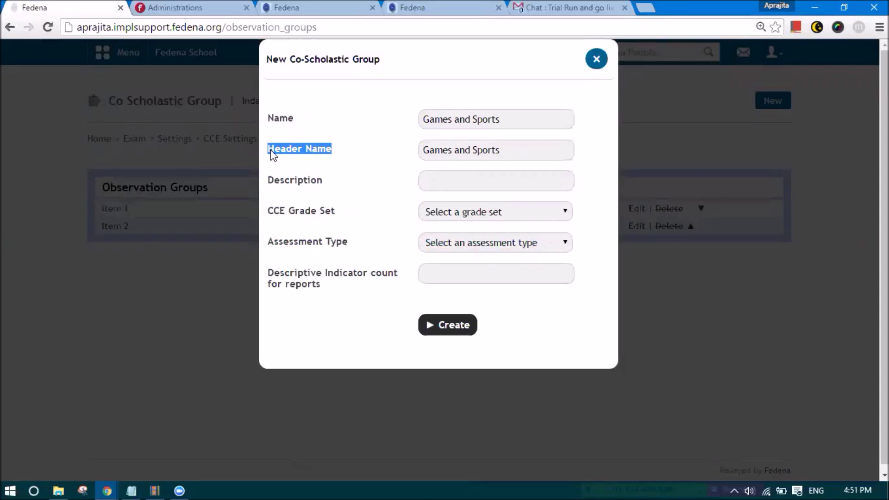
{"action": "left_click", "coordinate": [469, 156]}
{"action": "left_click_drag", "start_coordinate": [508, 151], "coordinate": [427, 151]}
{"action": "key", "text": "ctrl+c"}
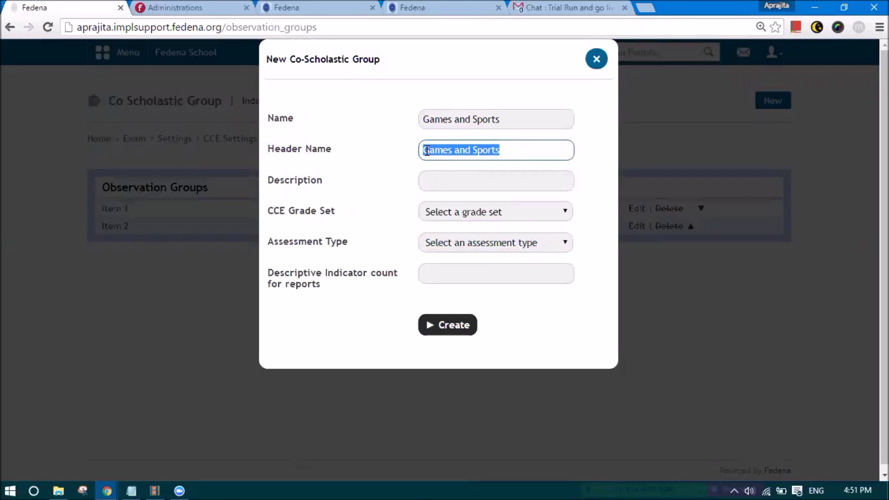
{"action": "left_click", "coordinate": [517, 147]}
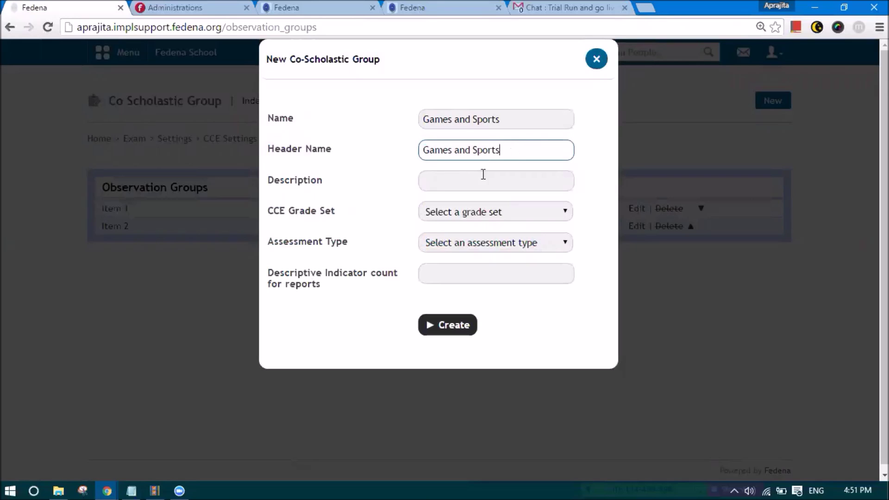
{"action": "left_click", "coordinate": [449, 183]}
{"action": "key", "text": "ctrl+v"}
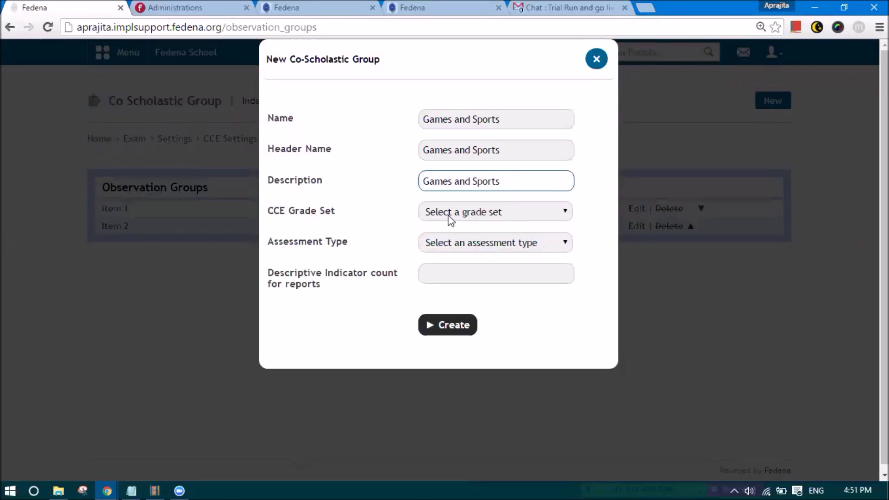
{"action": "key", "text": "alt+Tab"}
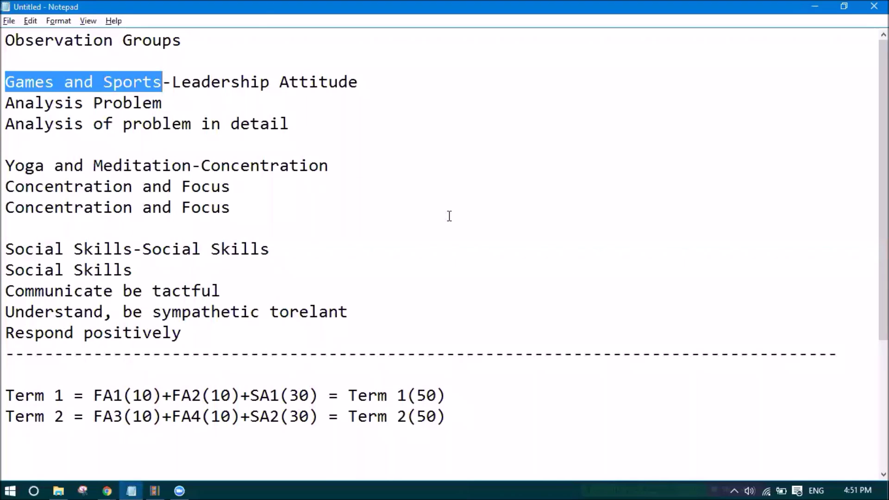
{"action": "key", "text": "alt+Tab"}
{"action": "key", "text": "alt+Tab"}
{"action": "left_click_drag", "start_coordinate": [177, 83], "coordinate": [354, 83]}
{"action": "key", "text": "ctrl+c"}
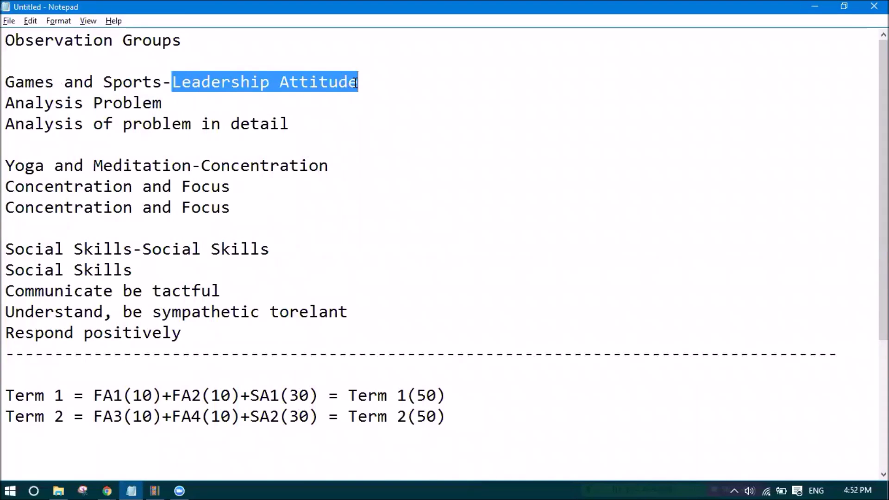
{"action": "key", "text": "alt+Tab"}
{"action": "left_click_drag", "start_coordinate": [512, 181], "coordinate": [408, 180]}
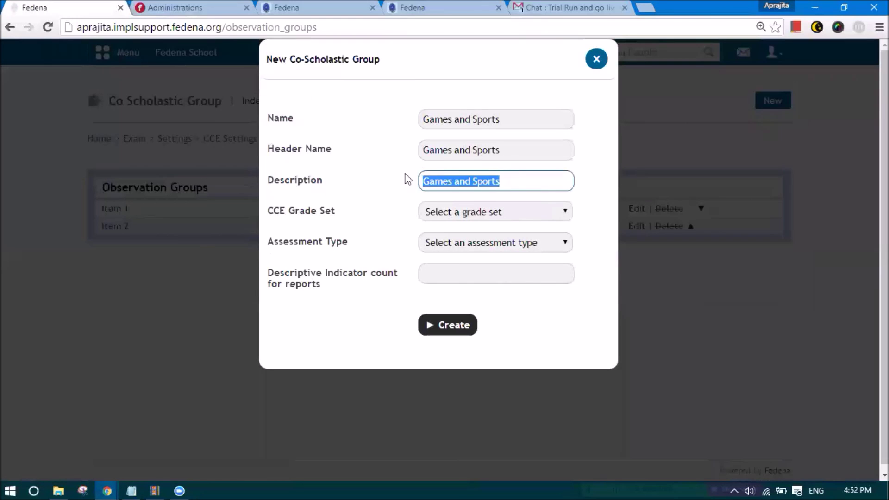
{"action": "key", "text": "ctrl+v"}
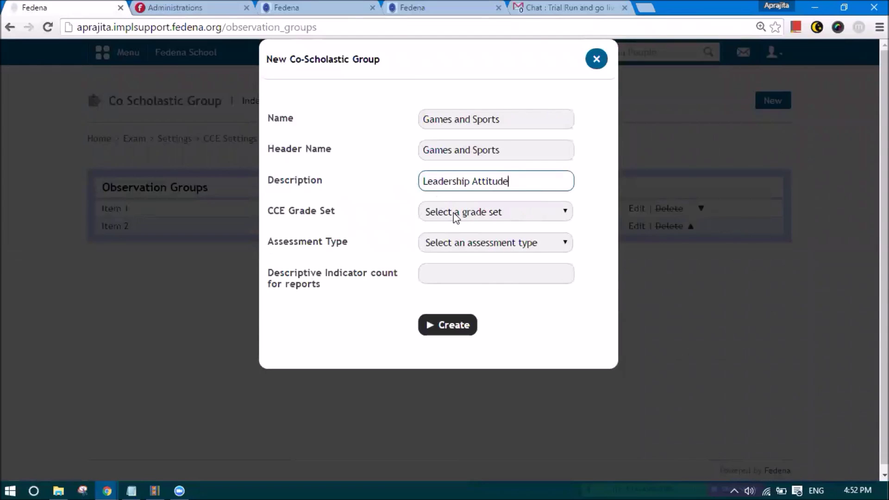
{"action": "left_click", "coordinate": [456, 217]}
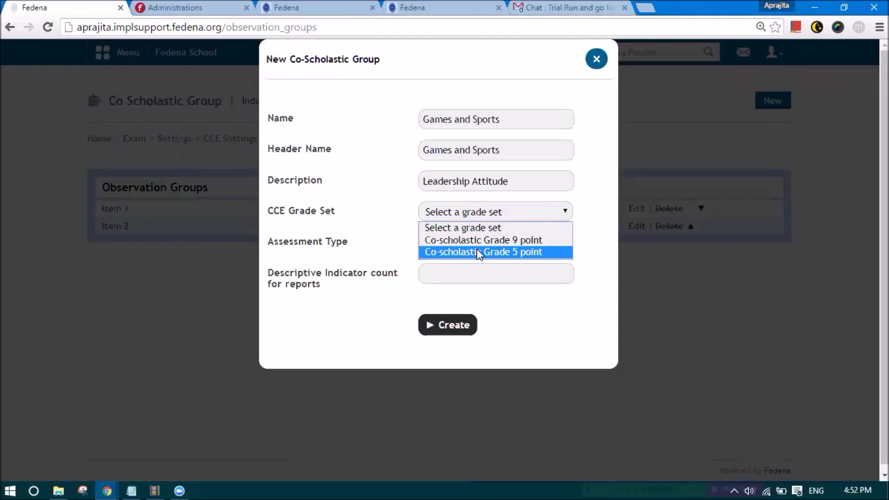
- Choose the Co-scholastic Grade 5 point grade set and Co-Scholastic Activity assessment type
{"action": "left_click", "coordinate": [479, 253]}
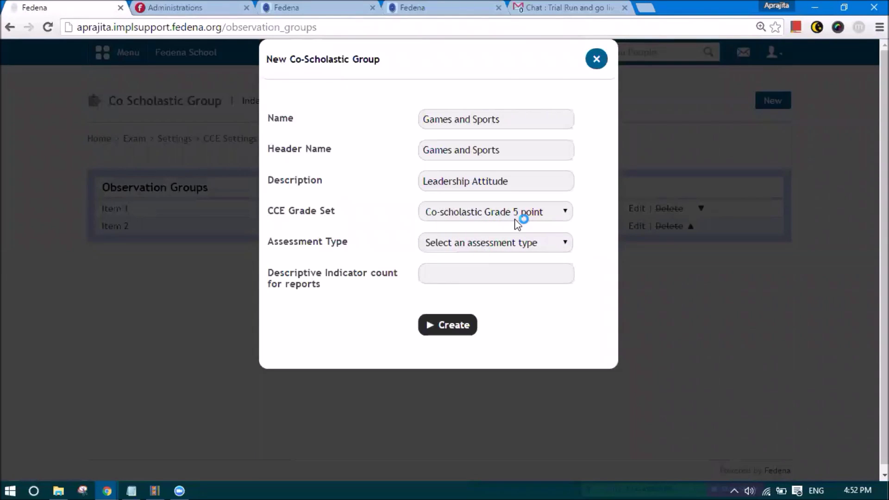
{"action": "left_click", "coordinate": [474, 245]}
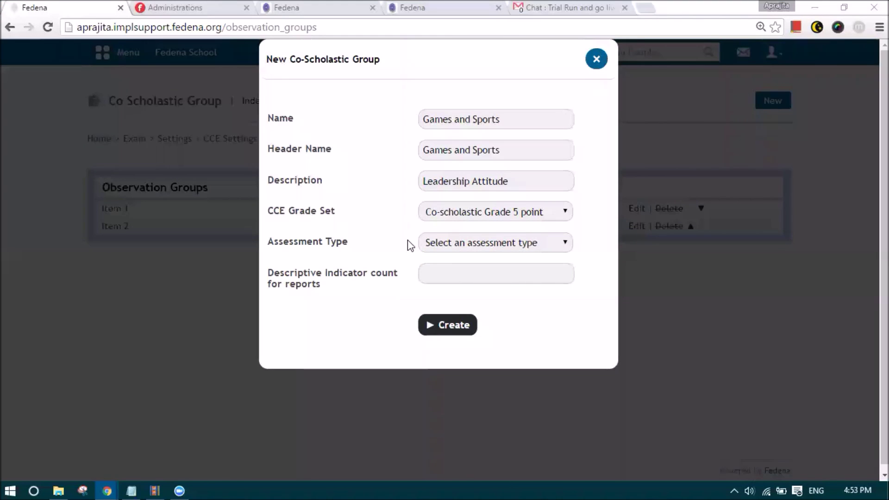
{"action": "left_click", "coordinate": [432, 242]}
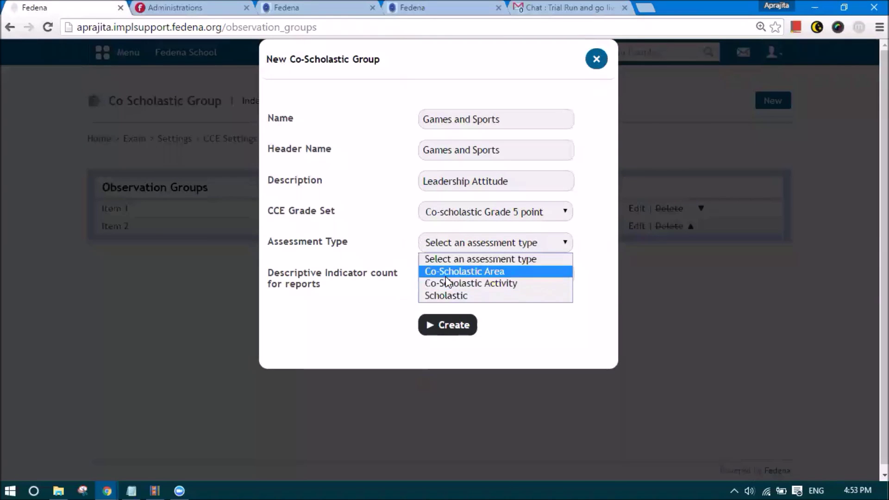
{"action": "left_click", "coordinate": [446, 290]}
{"action": "left_click", "coordinate": [433, 268]}
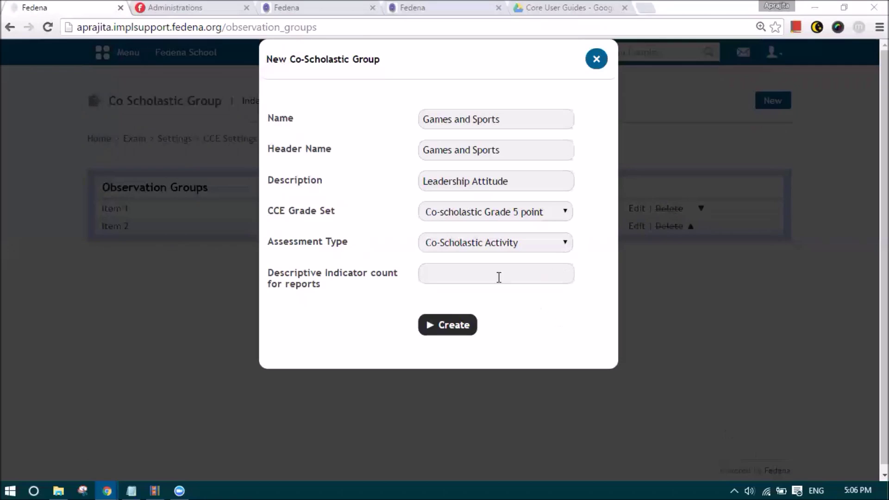
- Enter 2 descriptive indicators and create the Games and Sports observation group
{"action": "left_click", "coordinate": [499, 277]}
{"action": "type", "text": "2"}
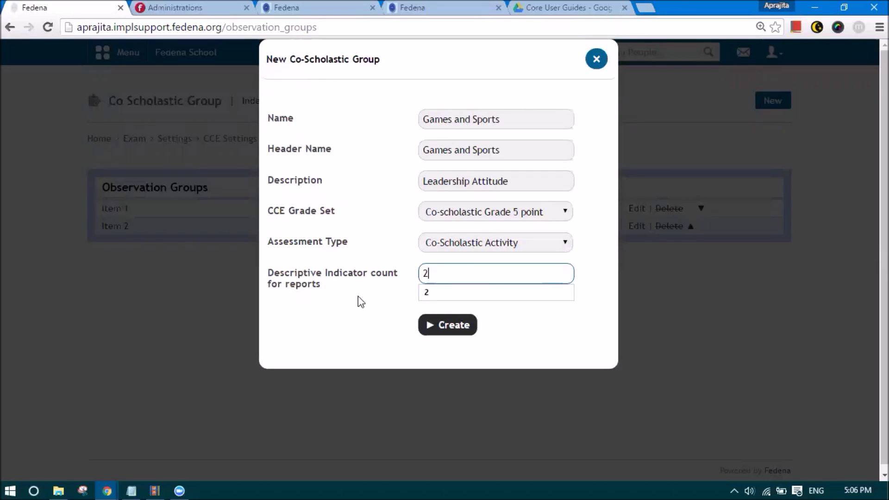
{"action": "left_click", "coordinate": [374, 302]}
{"action": "left_click", "coordinate": [443, 331]}
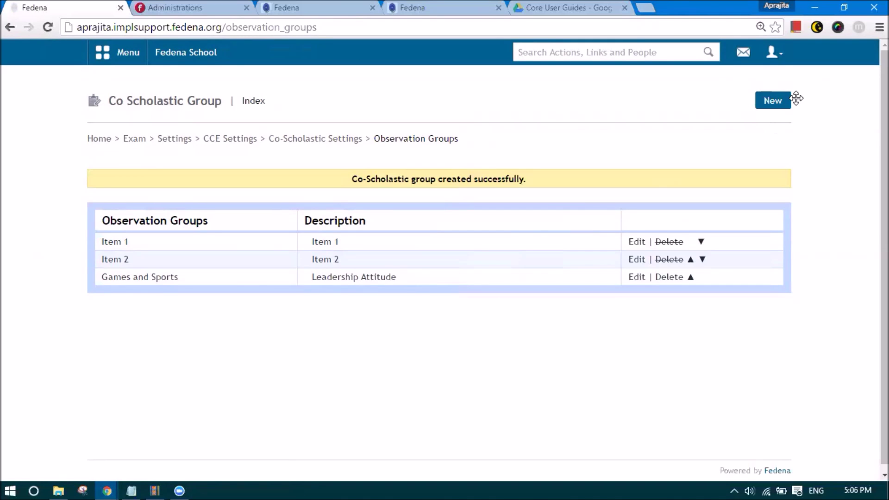
{"action": "left_click", "coordinate": [773, 103]}
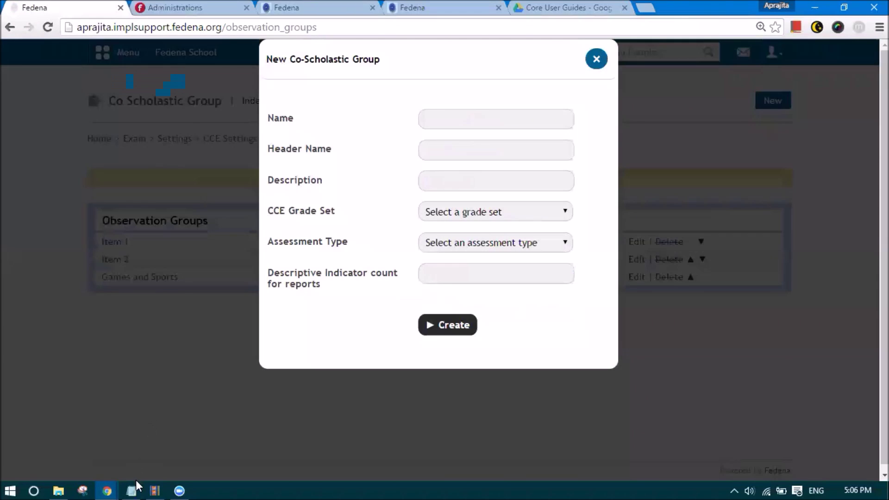
- Copy 'Yoga and Meditation' from the notes into the group's name, header name and description
{"action": "left_click", "coordinate": [131, 490]}
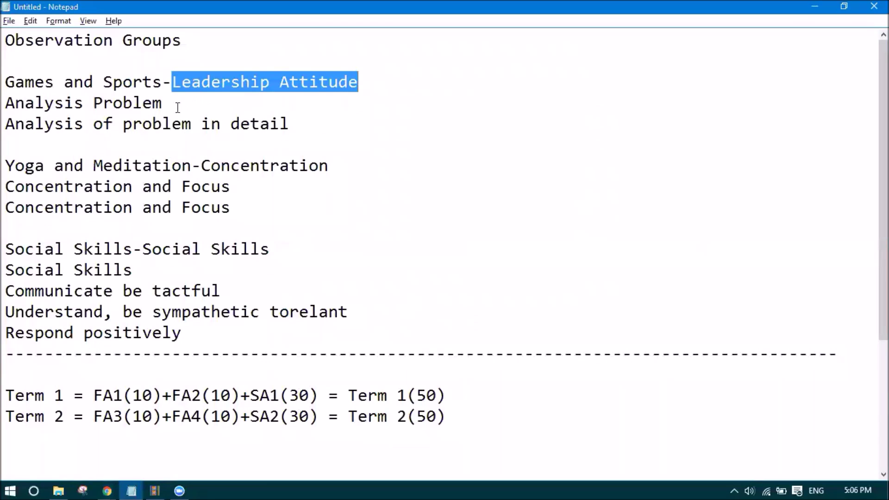
{"action": "left_click_drag", "start_coordinate": [6, 166], "coordinate": [191, 165]}
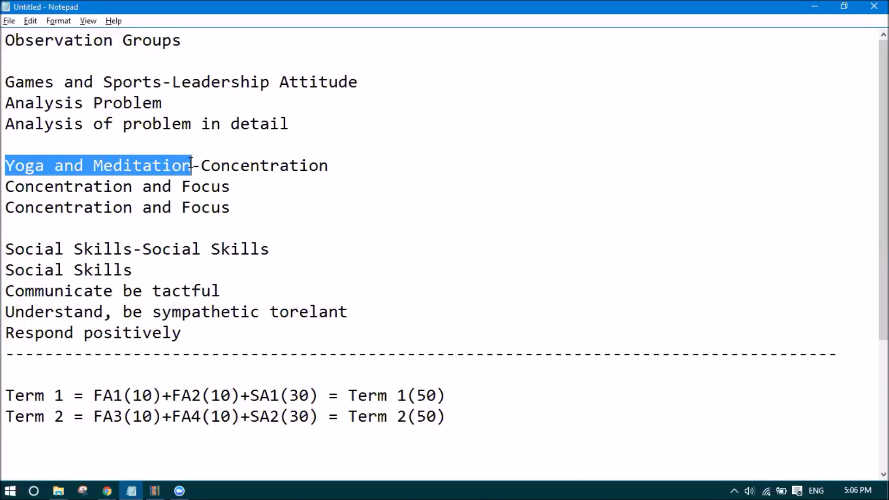
{"action": "key", "text": "ctrl+c"}
{"action": "key", "text": "alt+Tab"}
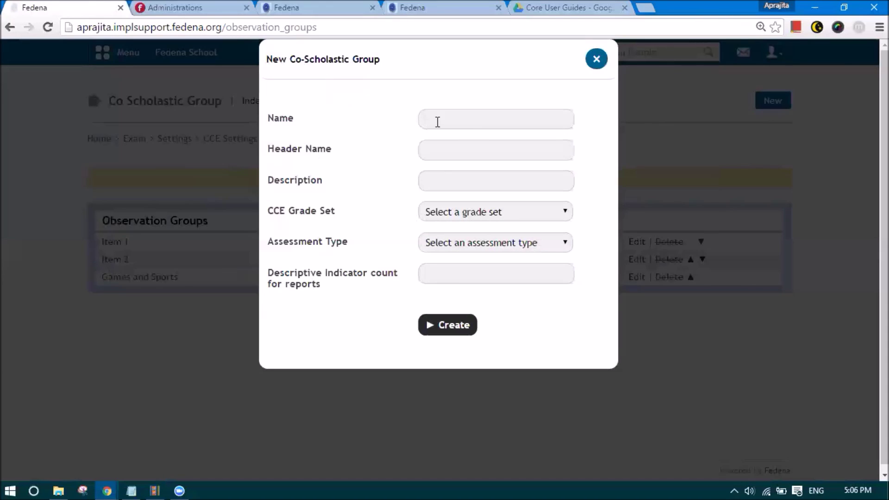
{"action": "left_click", "coordinate": [436, 121]}
{"action": "key", "text": "ctrl+v"}
{"action": "left_click", "coordinate": [435, 150]}
{"action": "key", "text": "ctrl+v"}
{"action": "left_click", "coordinate": [431, 182]}
{"action": "key", "text": "ctrl+v"}
- Replace the description with 'Concentration' copied from the notes
{"action": "key", "text": "alt+Tab"}
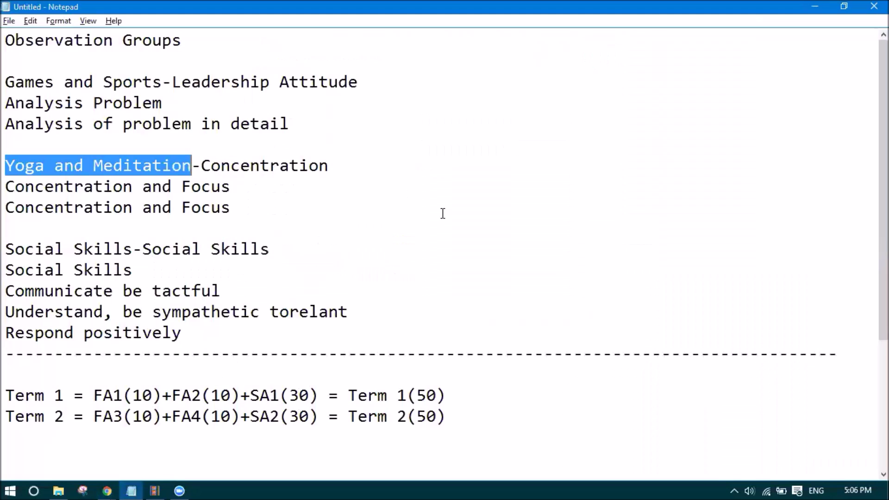
{"action": "left_click_drag", "start_coordinate": [203, 161], "coordinate": [329, 170]}
{"action": "key", "text": "alt+Tab"}
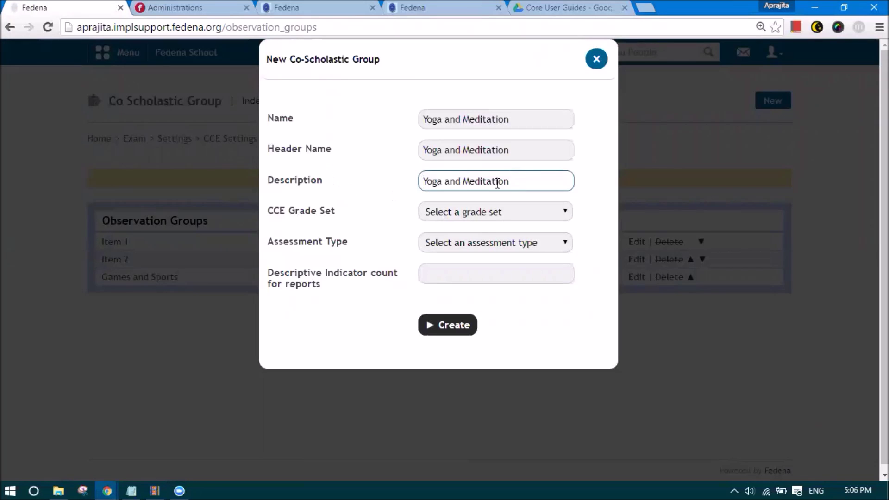
{"action": "key", "text": "ctrl+a"}
{"action": "key", "text": "ctrl+v"}
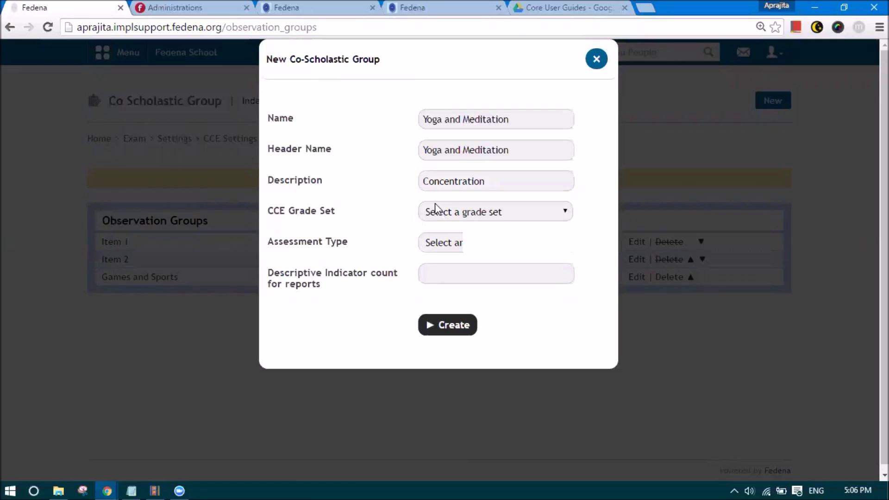
- Pick Co-scholastic Grade 5 point, Co-Scholastic Area and 2 indicators, then create the group
{"action": "left_click", "coordinate": [432, 211]}
{"action": "left_click", "coordinate": [460, 250]}
{"action": "left_click", "coordinate": [460, 242]}
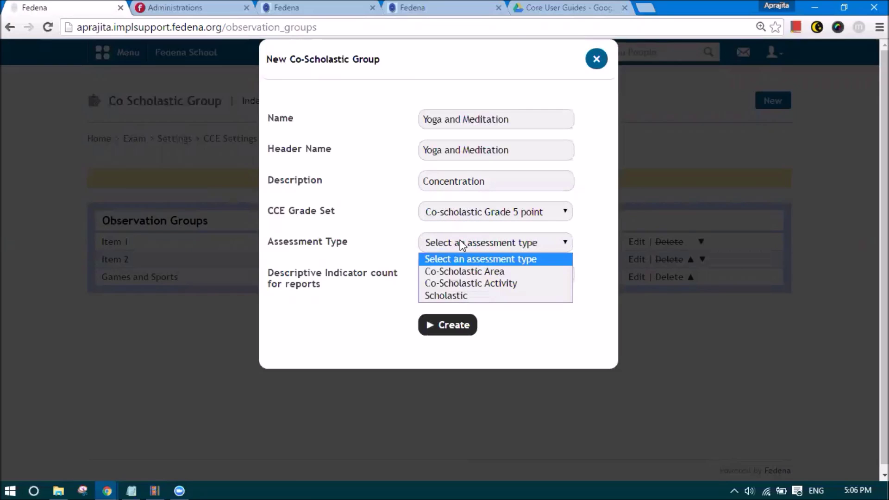
{"action": "left_click", "coordinate": [463, 271]}
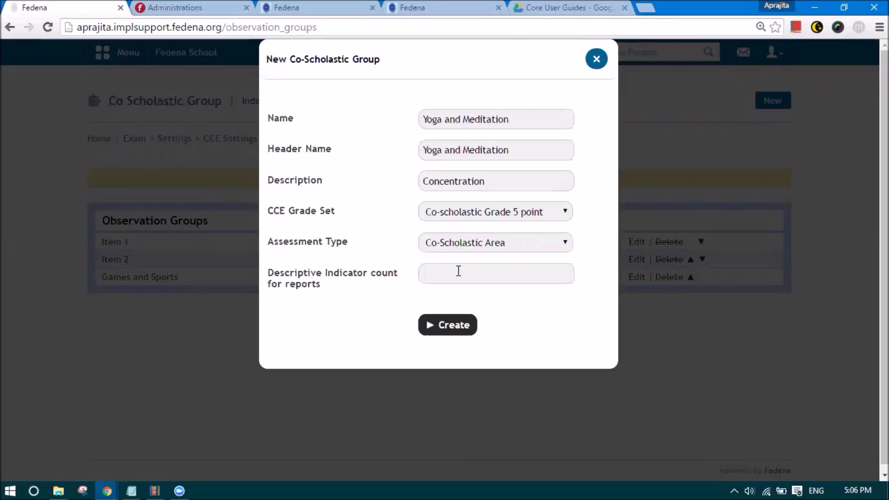
{"action": "left_click", "coordinate": [458, 271]}
{"action": "type", "text": "2"}
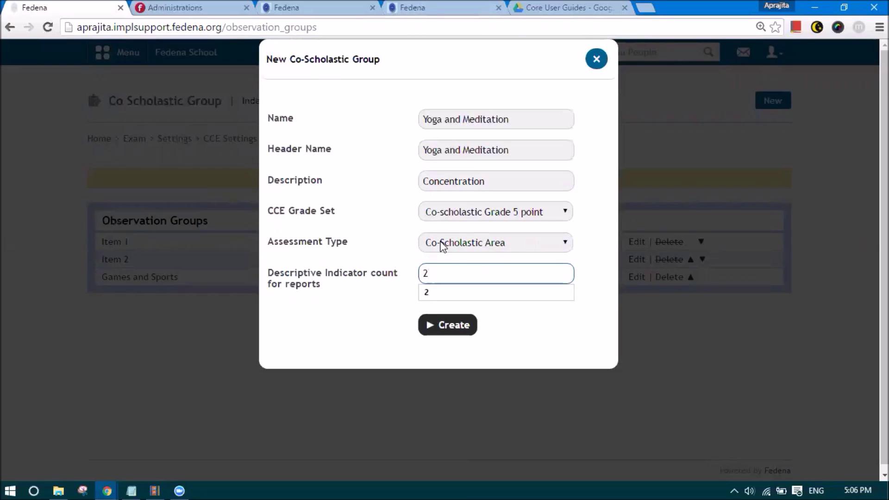
{"action": "left_click", "coordinate": [422, 307]}
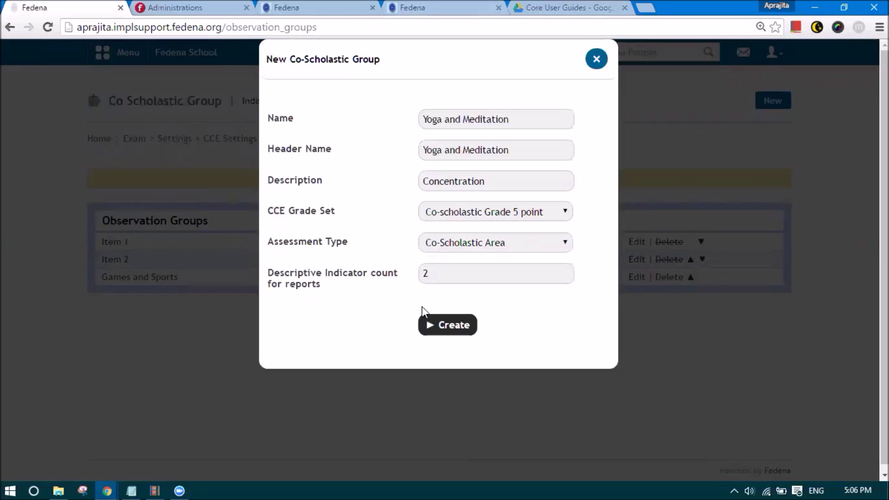
{"action": "left_click", "coordinate": [440, 326]}
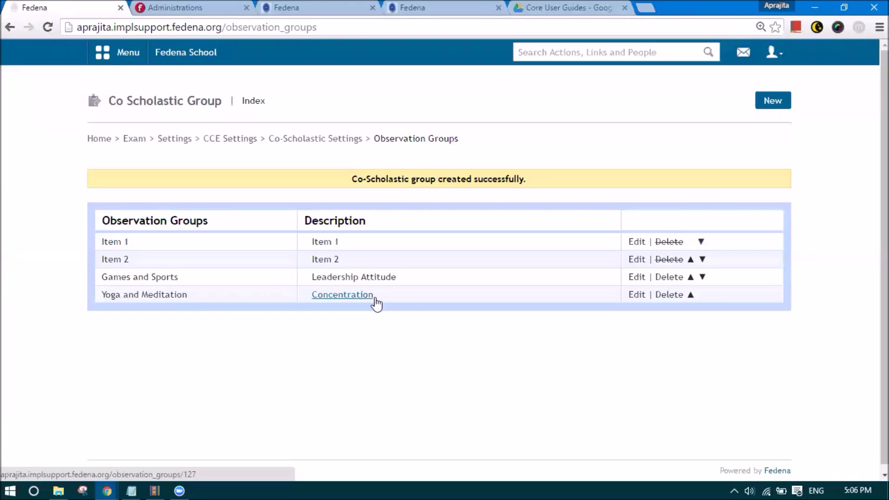
- Start a new group and paste 'Social Skills' as its name, header name and description
{"action": "left_click", "coordinate": [778, 103]}
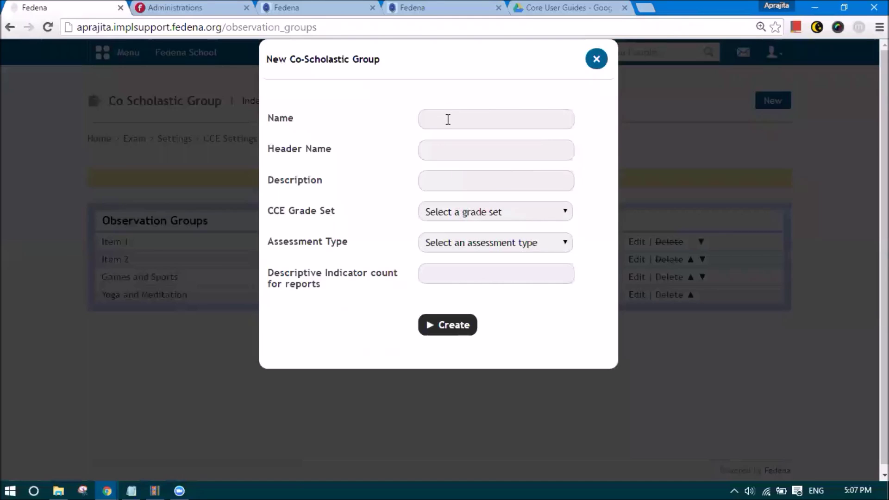
{"action": "left_click", "coordinate": [130, 484]}
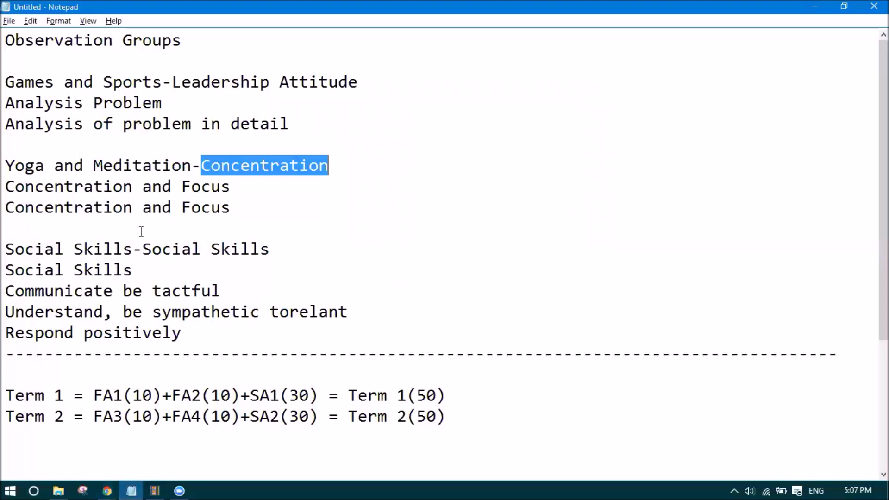
{"action": "left_click_drag", "start_coordinate": [133, 250], "coordinate": [5, 254]}
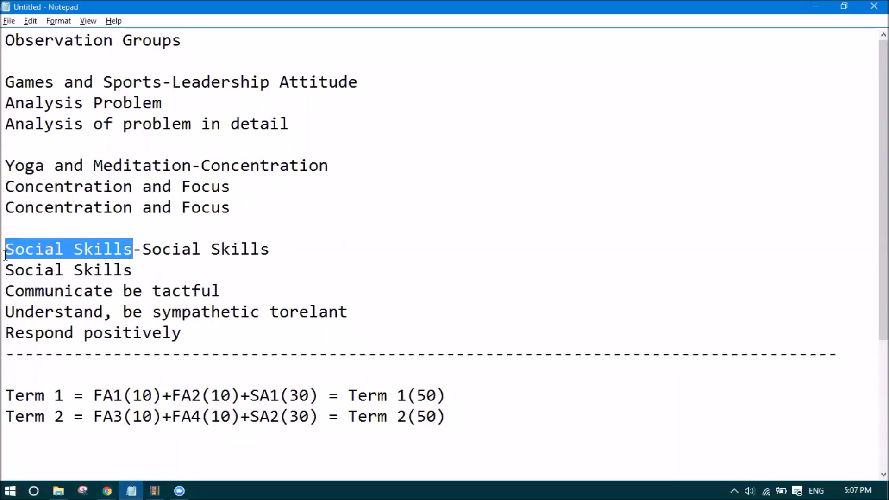
{"action": "key", "text": "alt+Tab"}
{"action": "left_click", "coordinate": [462, 121]}
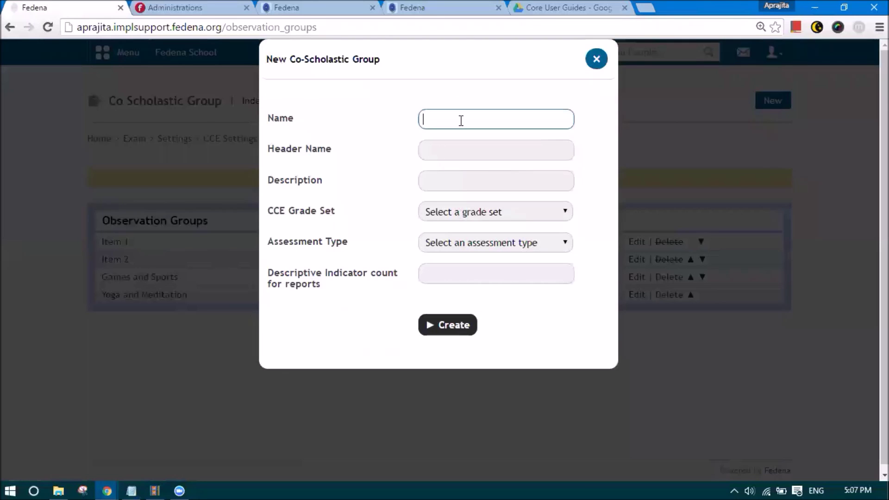
{"action": "key", "text": "ctrl+v"}
{"action": "left_click", "coordinate": [465, 149]}
{"action": "key", "text": "ctrl+v"}
{"action": "left_click", "coordinate": [460, 179]}
{"action": "key", "text": "ctrl+v"}
- Choose Co-scholastic Grade 5 point and Co-Scholastic Area, set 3 indicators, and create the group
{"action": "left_click", "coordinate": [460, 216]}
{"action": "left_click", "coordinate": [449, 251]}
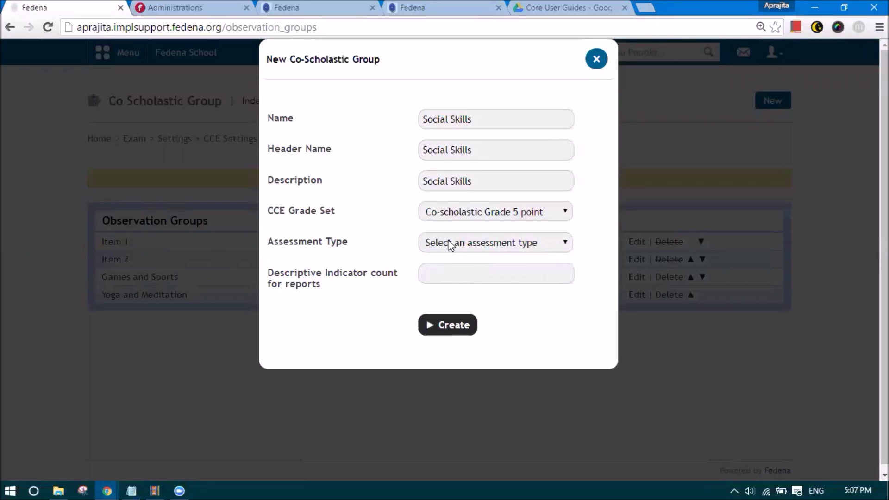
{"action": "left_click", "coordinate": [449, 244]}
{"action": "left_click", "coordinate": [449, 272]}
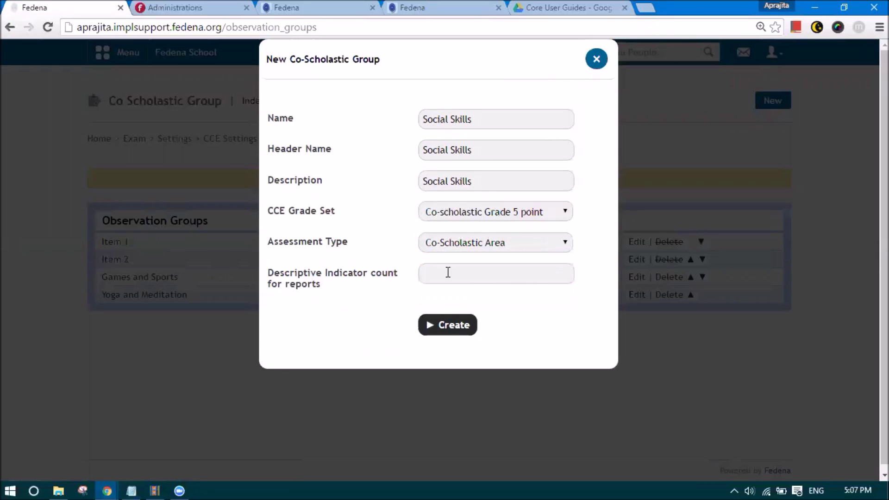
{"action": "left_click", "coordinate": [447, 271]}
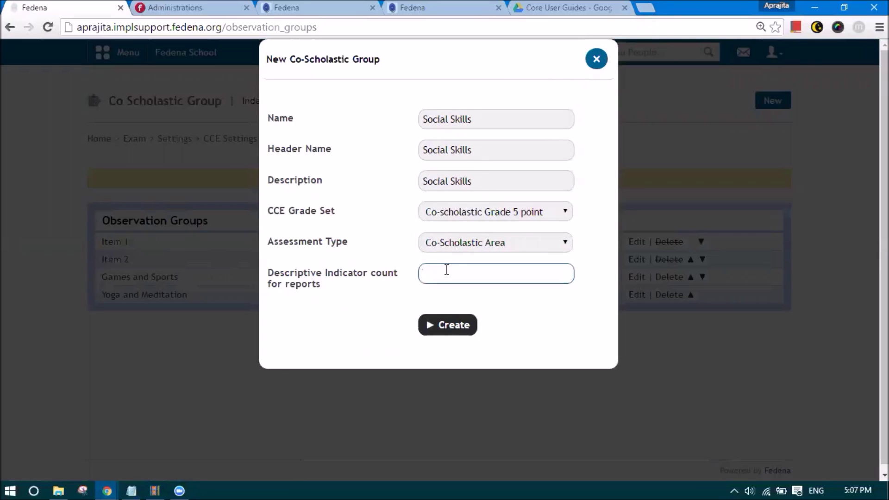
{"action": "type", "text": "2"}
{"action": "key", "text": "BackSpace"}
{"action": "type", "text": "3"}
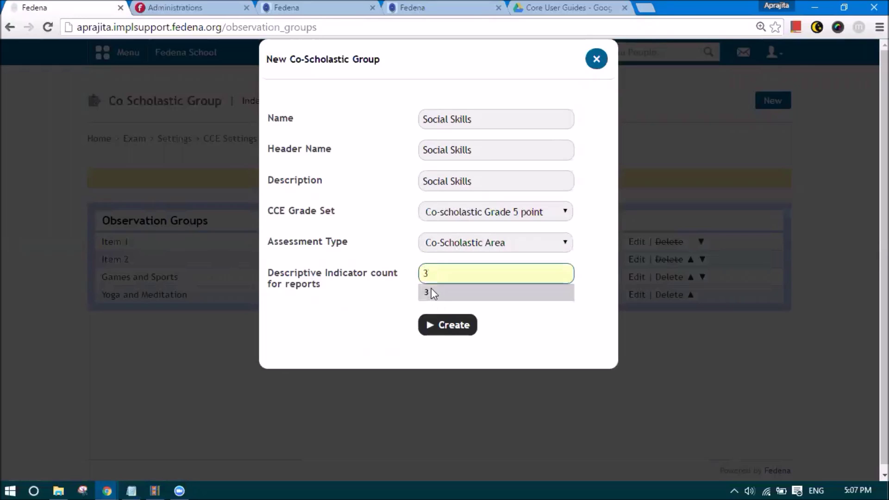
{"action": "left_click", "coordinate": [433, 324]}
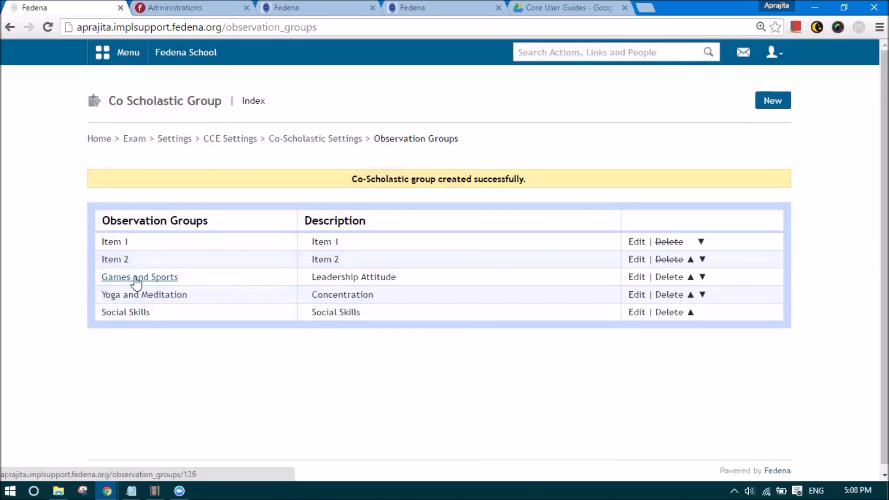
- Open Games and Sports and create an Analysis Problem criterion, copied from the notes, as name and description
{"action": "left_click", "coordinate": [135, 278]}
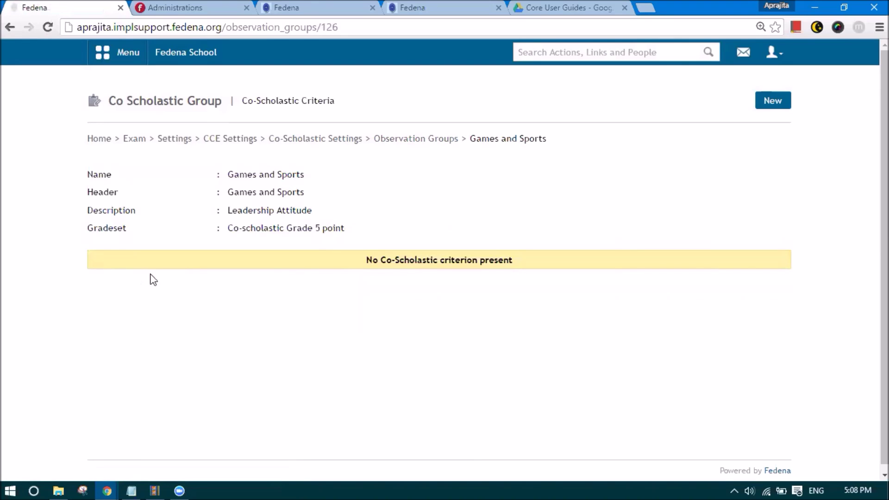
{"action": "left_click", "coordinate": [767, 105]}
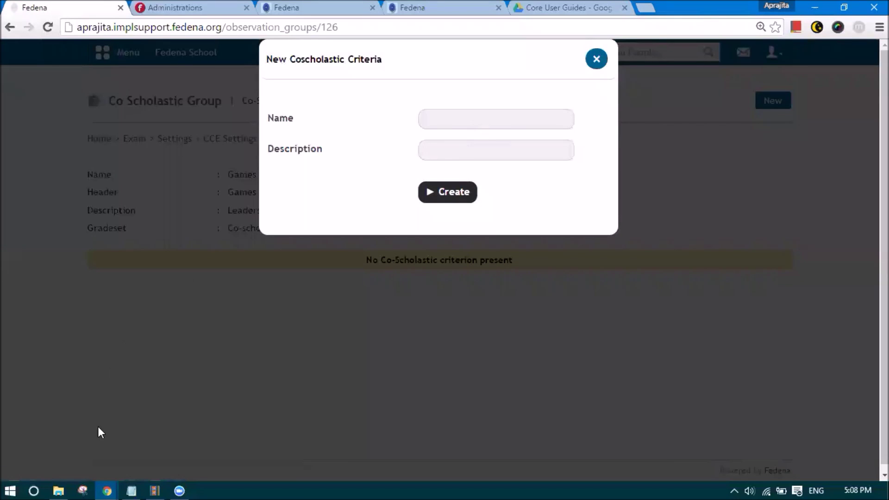
{"action": "left_click", "coordinate": [125, 482]}
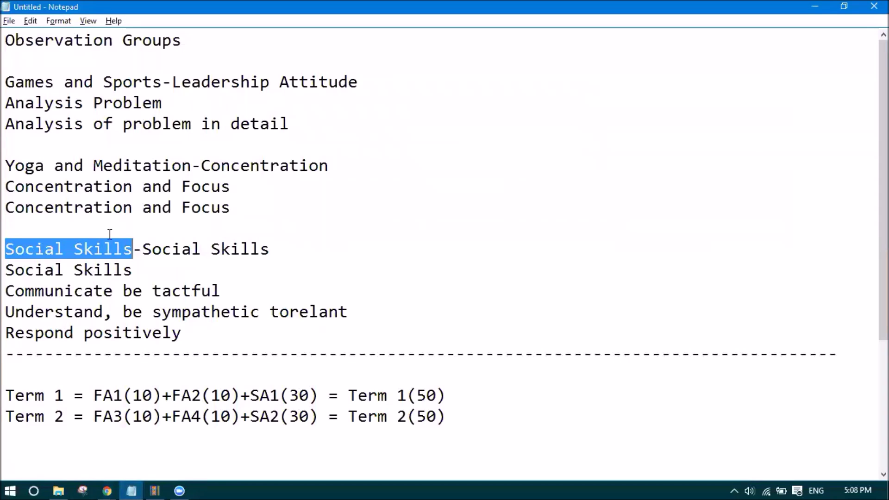
{"action": "left_click_drag", "start_coordinate": [162, 103], "coordinate": [5, 107]}
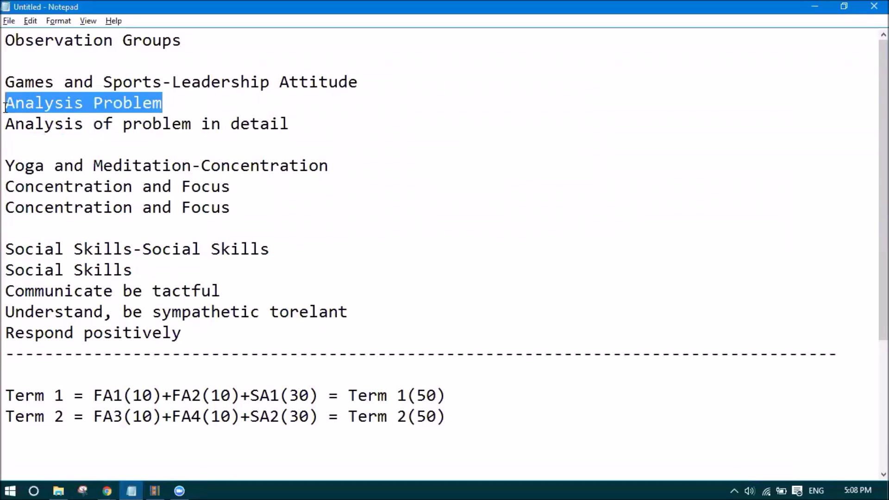
{"action": "key", "text": "alt+Tab"}
{"action": "left_click", "coordinate": [450, 124]}
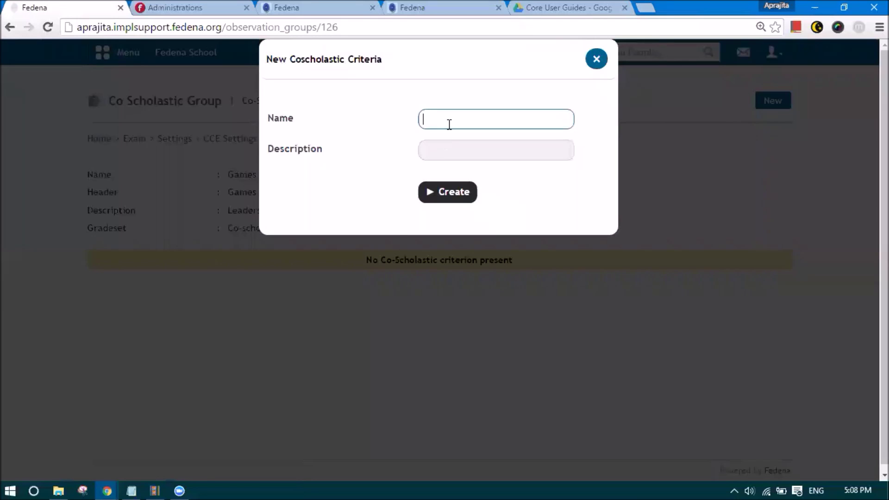
{"action": "key", "text": "ctrl+v"}
{"action": "left_click", "coordinate": [449, 144]}
{"action": "key", "text": "ctrl+v"}
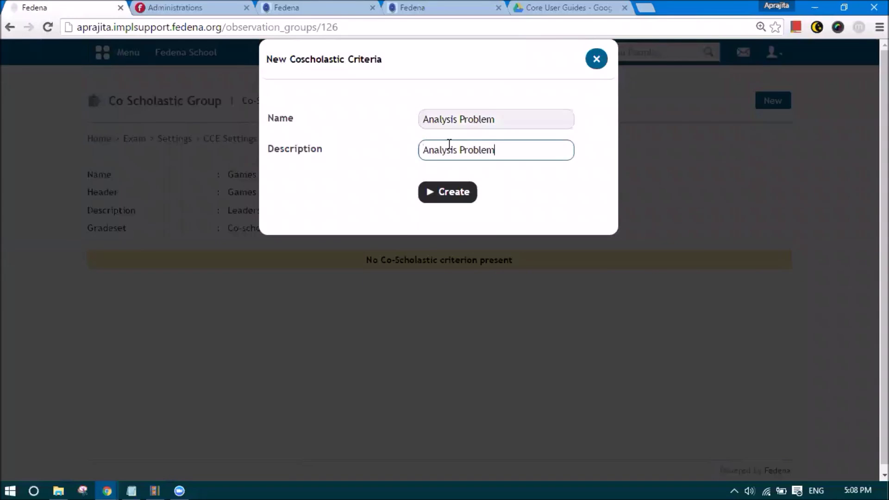
{"action": "left_click", "coordinate": [449, 194]}
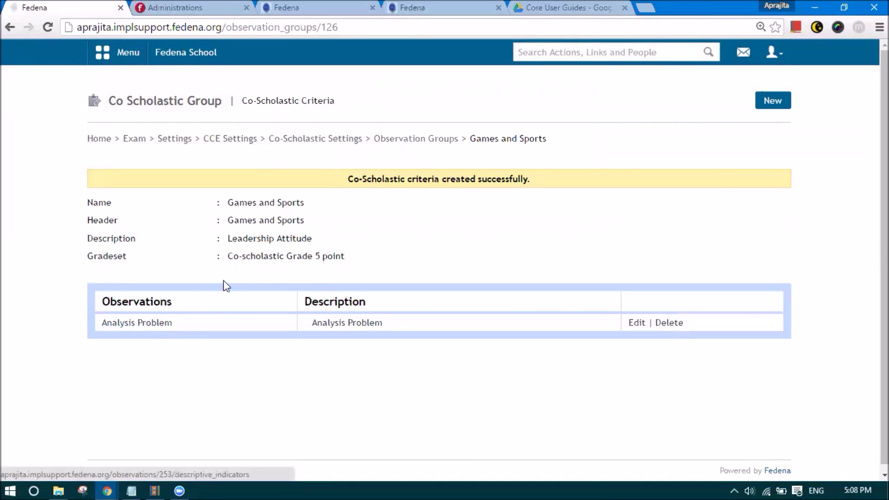
- Give Analysis Problem the descriptive indicator 'Analysis of problem in detail' with the same description, then return to Games and Sports
{"action": "left_click", "coordinate": [144, 325]}
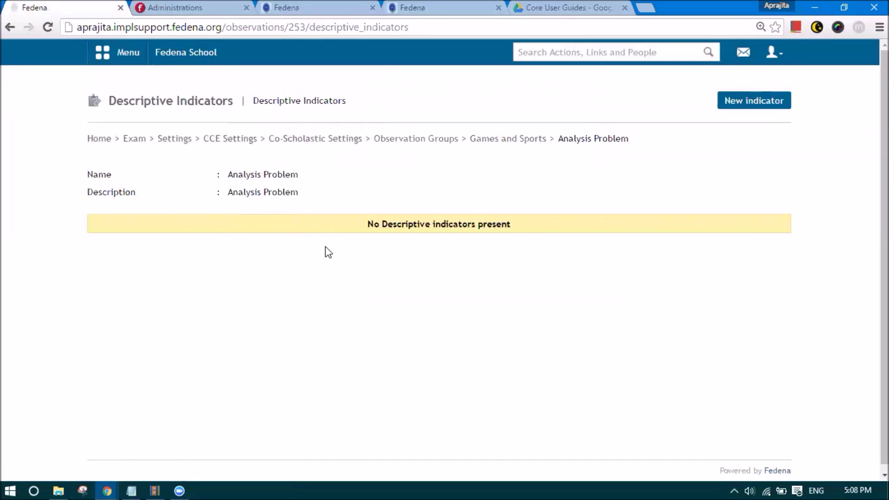
{"action": "left_click", "coordinate": [742, 101]}
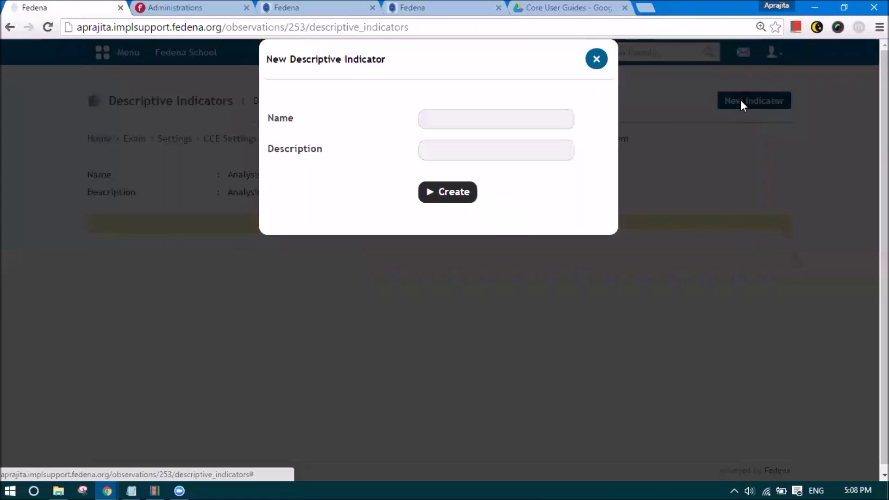
{"action": "left_click", "coordinate": [477, 126]}
{"action": "left_click", "coordinate": [131, 491]}
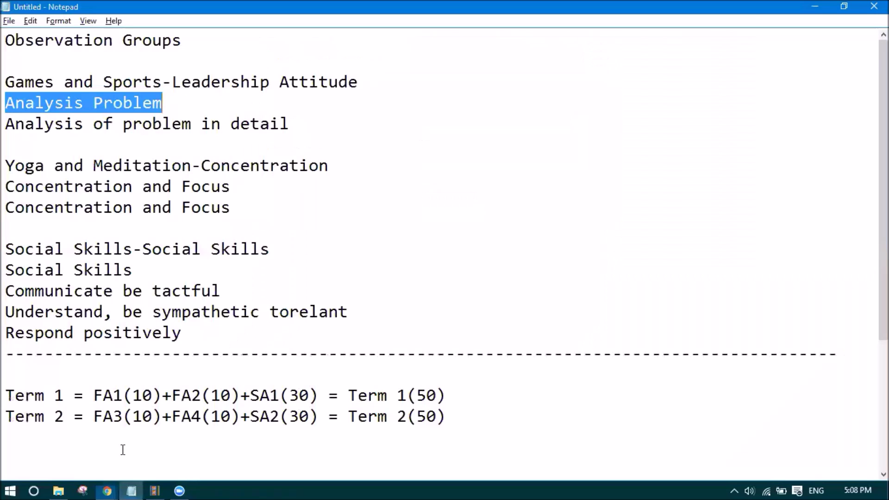
{"action": "left_click_drag", "start_coordinate": [8, 124], "coordinate": [293, 127]}
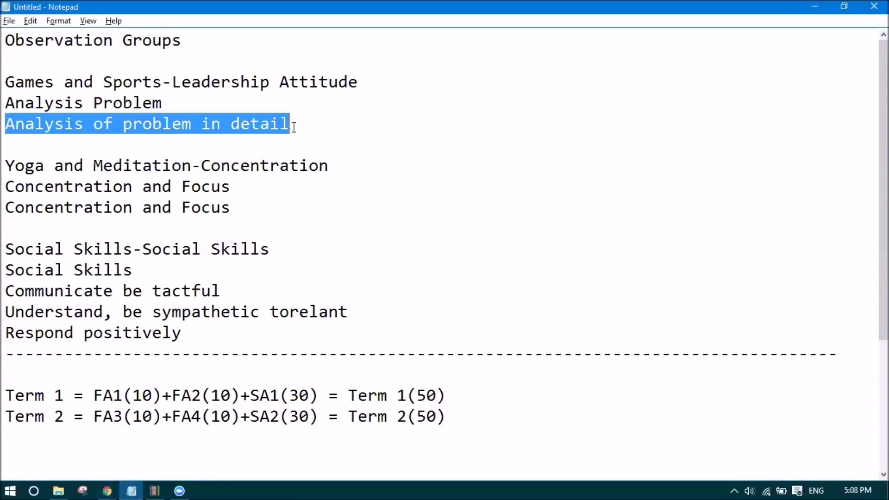
{"action": "key", "text": "ctrl+c"}
{"action": "key", "text": "alt+Tab"}
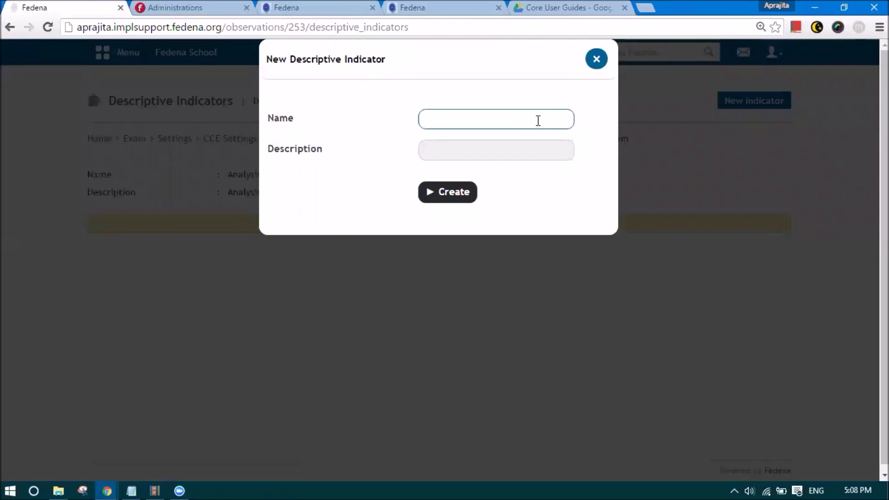
{"action": "key", "text": "ctrl+v"}
{"action": "left_click", "coordinate": [495, 153]}
{"action": "key", "text": "ctrl+v"}
{"action": "left_click", "coordinate": [461, 195]}
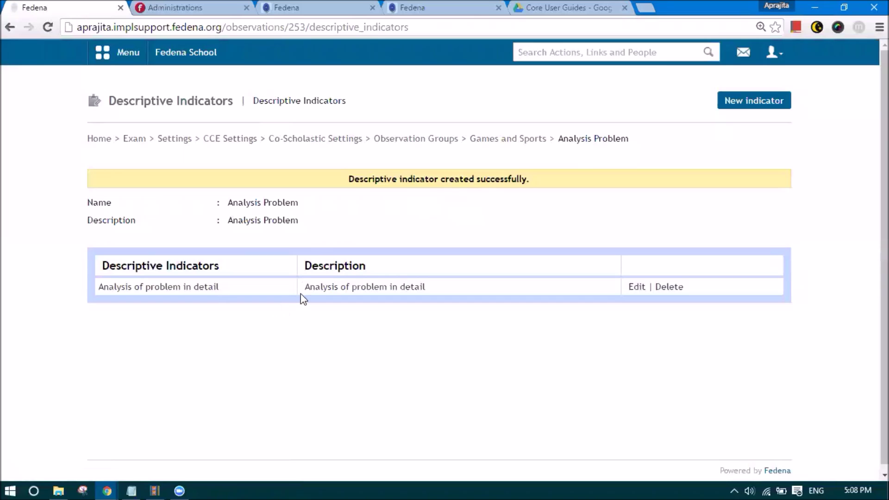
{"action": "left_click", "coordinate": [515, 140]}
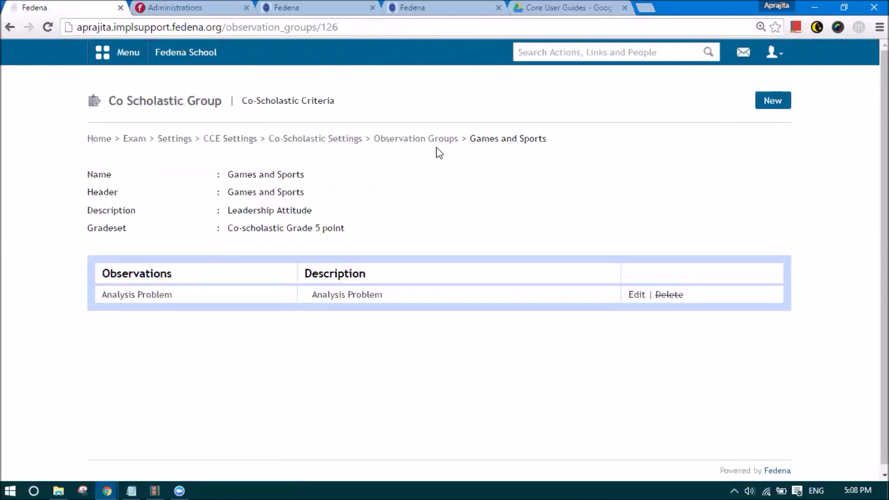
- Open the Yoga and Meditation group and create a Concentration and Focus criterion with matching description
{"action": "left_click", "coordinate": [434, 140]}
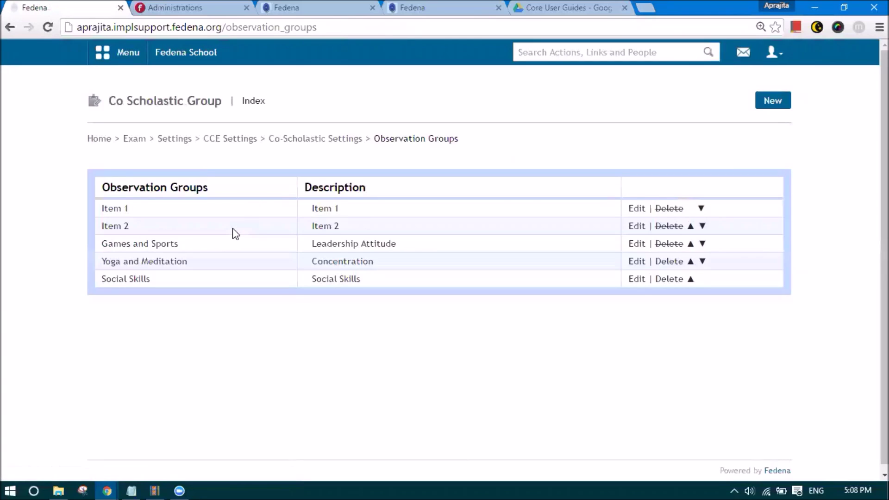
{"action": "left_click", "coordinate": [140, 263]}
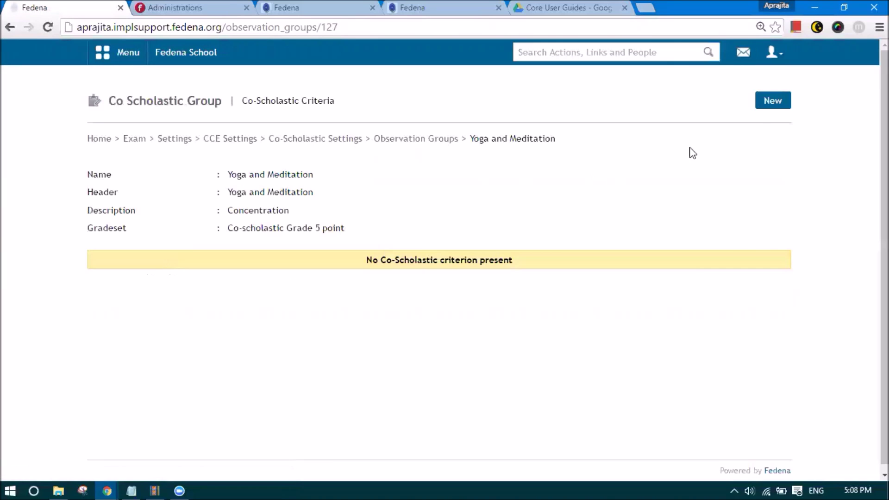
{"action": "left_click", "coordinate": [773, 100]}
{"action": "key", "text": "alt+Tab"}
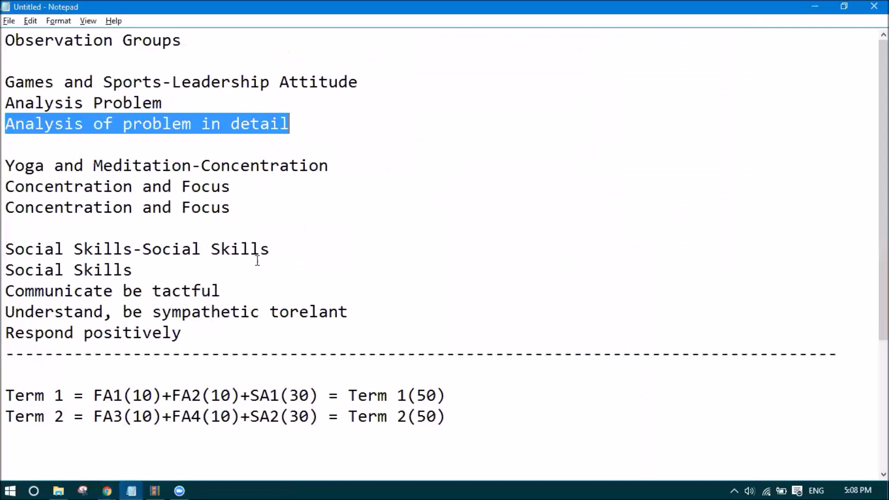
{"action": "left_click_drag", "start_coordinate": [6, 188], "coordinate": [230, 178]}
{"action": "key", "text": "alt+Tab"}
{"action": "left_click", "coordinate": [449, 124]}
{"action": "key", "text": "ctrl+v"}
{"action": "left_click", "coordinate": [463, 149]}
{"action": "key", "text": "ctrl+v"}
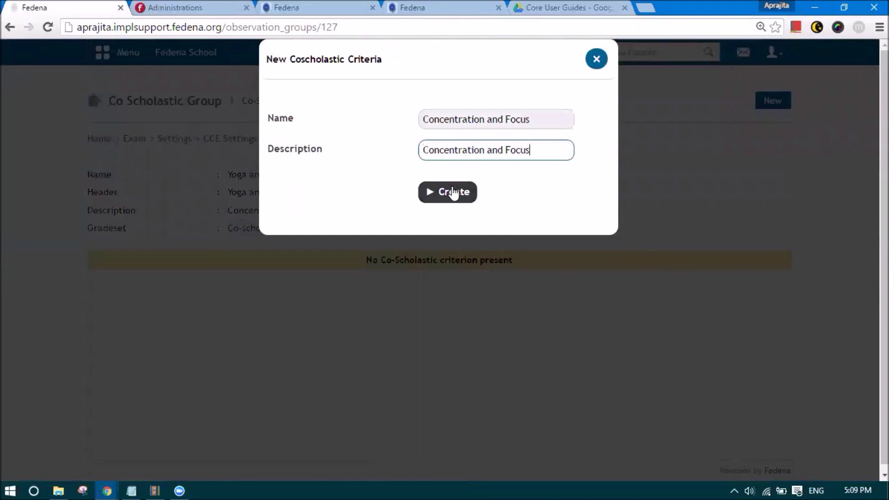
{"action": "left_click", "coordinate": [453, 195]}
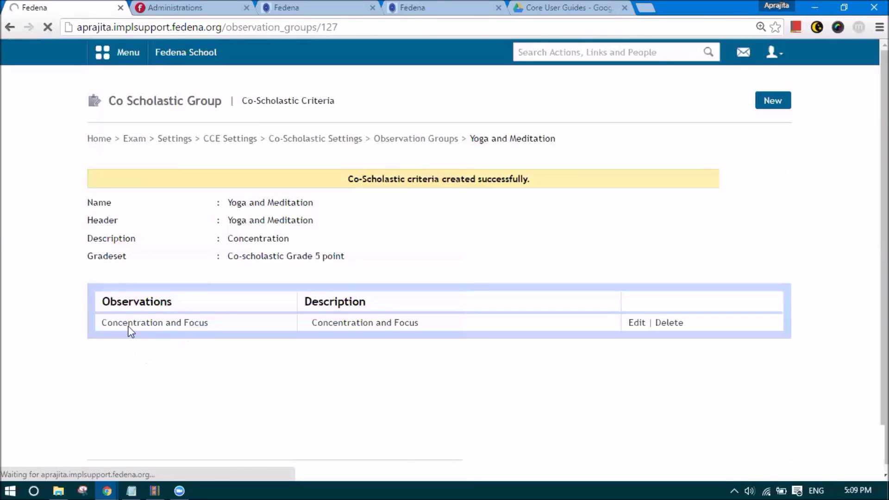
- Give Concentration and Focus a matching Concentration and Focus descriptive indicator, then return to the group
{"action": "left_click", "coordinate": [309, 323]}
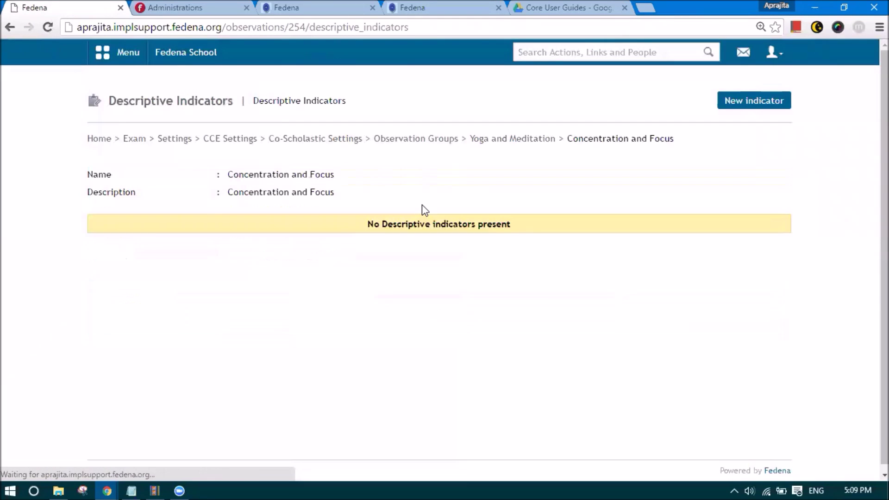
{"action": "left_click", "coordinate": [755, 102]}
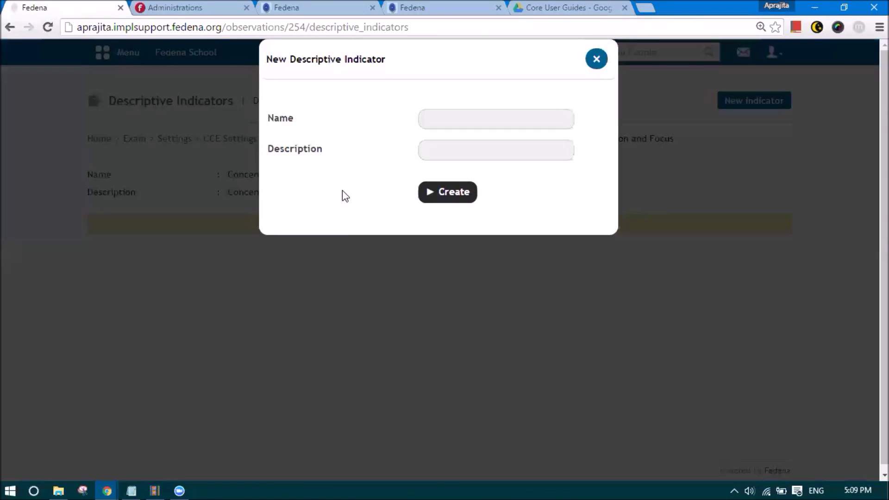
{"action": "left_click", "coordinate": [440, 125]}
{"action": "key", "text": "ctrl+v"}
{"action": "left_click", "coordinate": [432, 158]}
{"action": "key", "text": "ctrl+v"}
{"action": "left_click", "coordinate": [440, 192]}
{"action": "left_click", "coordinate": [513, 147]}
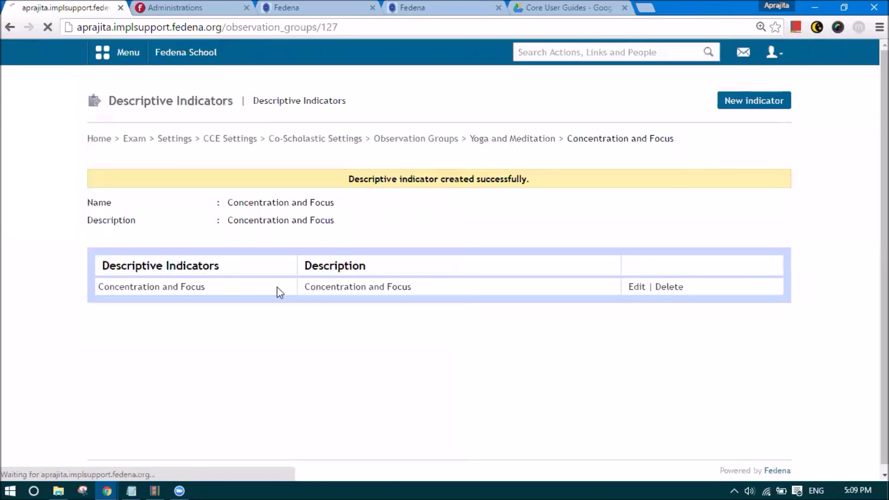
- Create a Focusing criterion in Yoga and Meditation, with Focusing as its description
{"action": "left_click", "coordinate": [780, 105]}
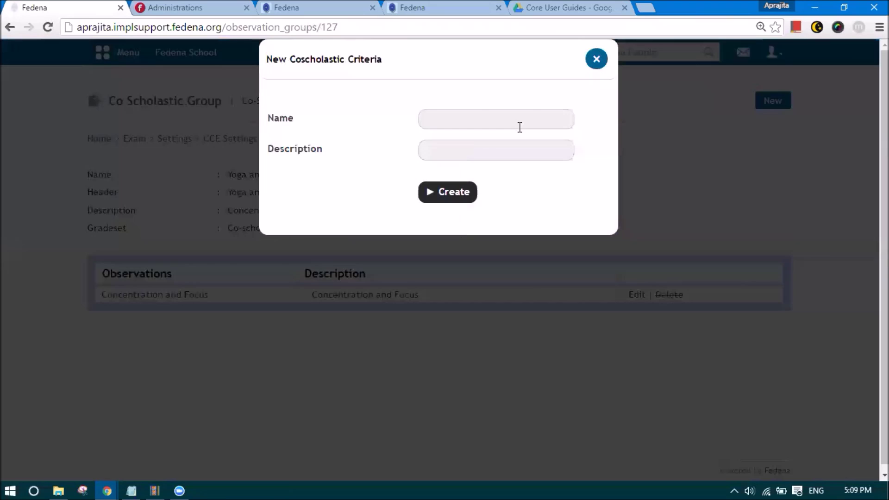
{"action": "left_click", "coordinate": [513, 124]}
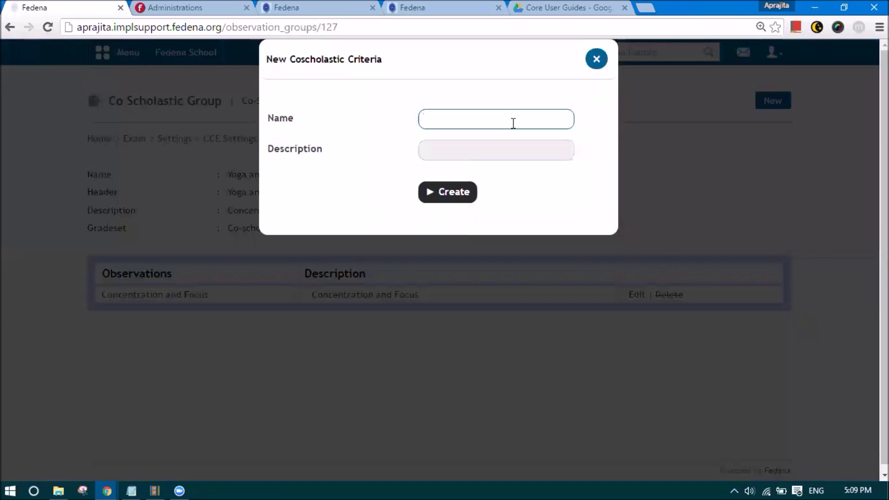
{"action": "type", "text": "Focusing"}
{"action": "left_click_drag", "start_coordinate": [458, 119], "coordinate": [411, 118]}
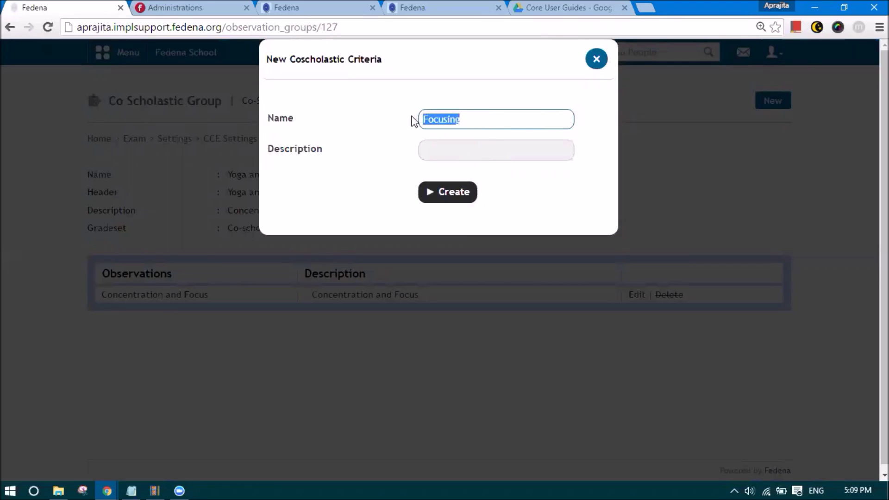
{"action": "left_click", "coordinate": [440, 145]}
{"action": "key", "text": "ctrl+v"}
{"action": "left_click", "coordinate": [453, 194]}
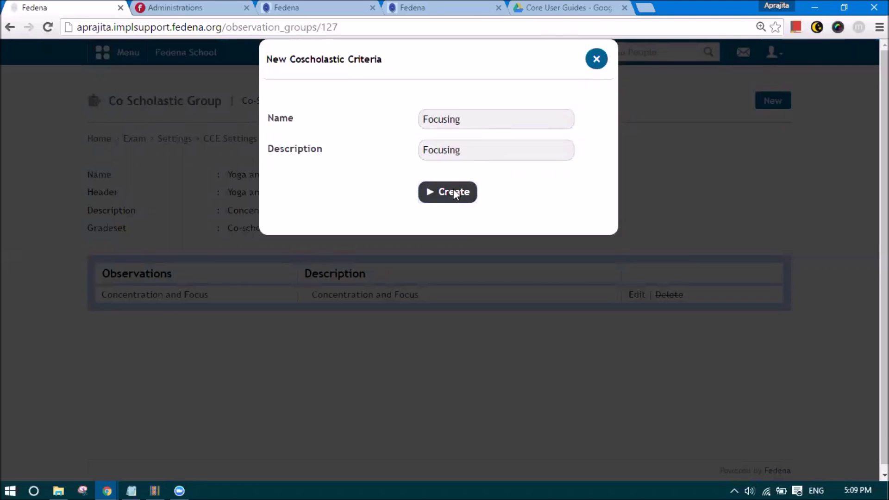
- Add a Focusing descriptive indicator to the Focusing criterion, then return to Yoga and Meditation
{"action": "left_click_drag", "start_coordinate": [139, 343], "coordinate": [111, 342]}
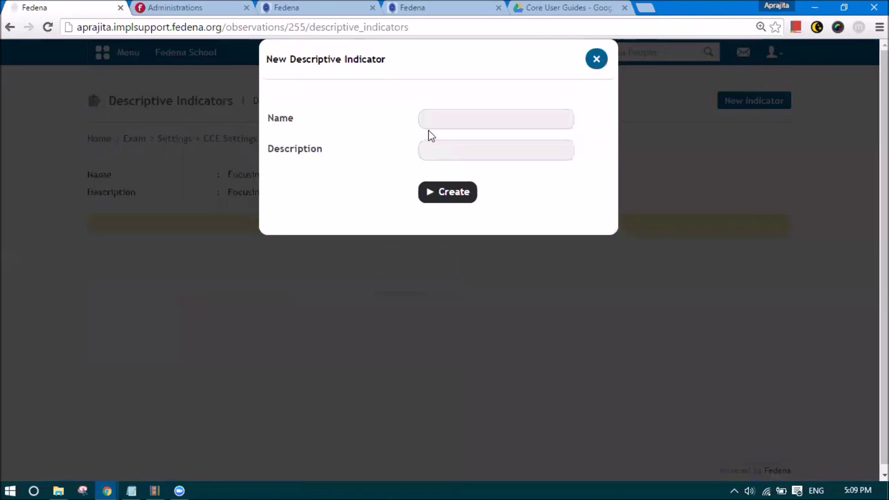
{"action": "left_click", "coordinate": [441, 117]}
{"action": "key", "text": "ctrl+v"}
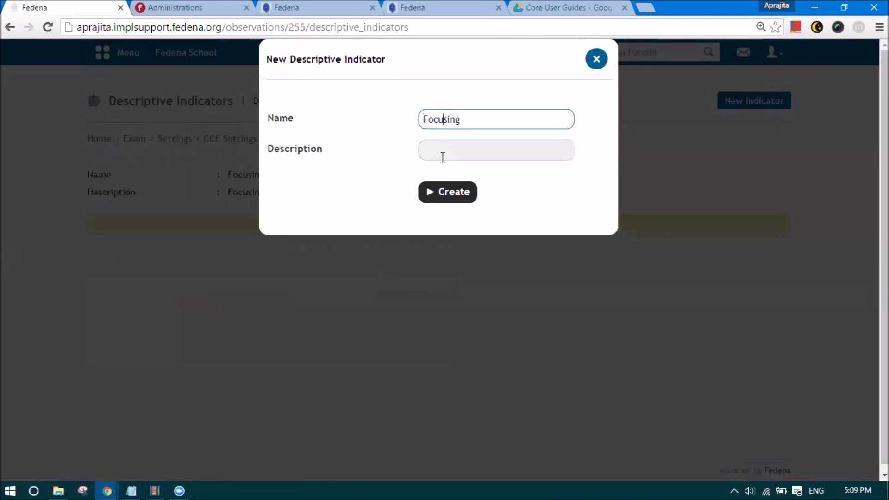
{"action": "left_click", "coordinate": [443, 156]}
{"action": "key", "text": "ctrl+v"}
{"action": "left_click", "coordinate": [442, 197]}
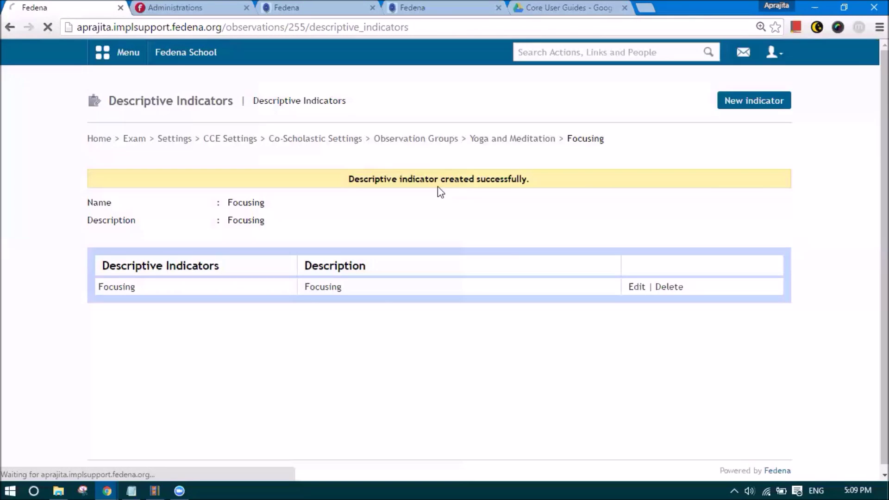
{"action": "left_click", "coordinate": [484, 140]}
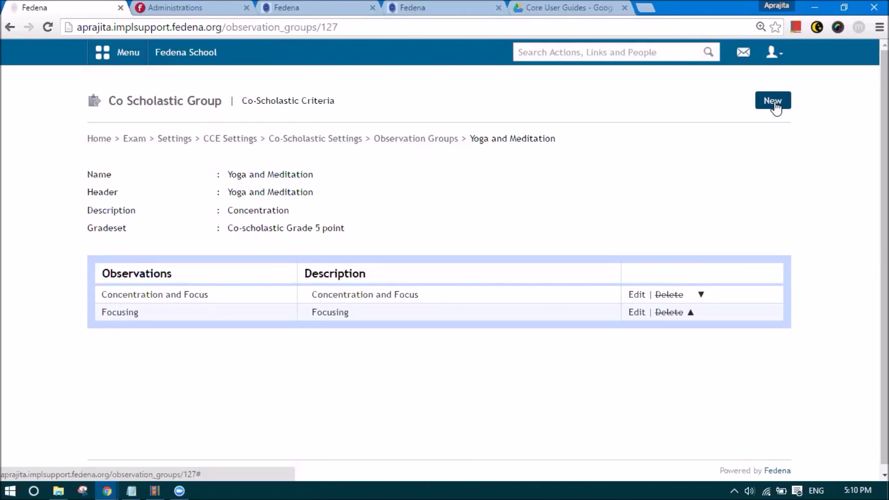
- Create a third Yoga and Meditation criterion named Discipline, with Discipline as its description
{"action": "left_click", "coordinate": [774, 100]}
{"action": "left_click", "coordinate": [448, 122]}
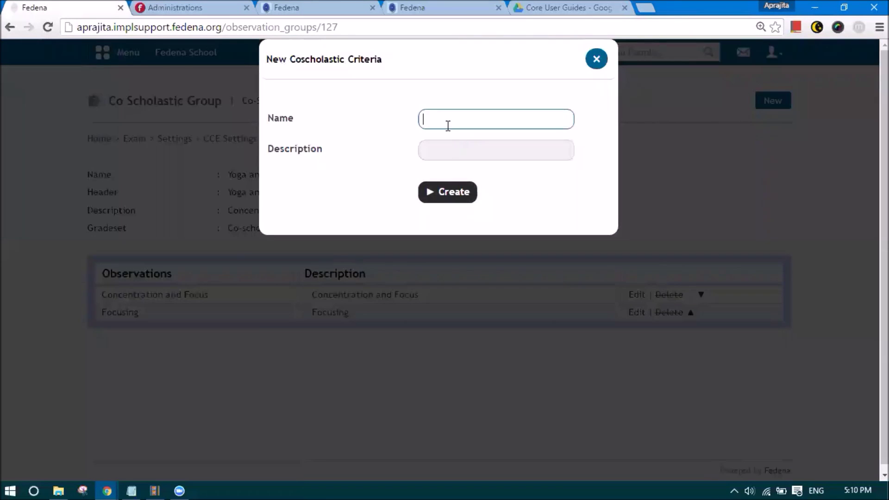
{"action": "type", "text": "Discipline"}
{"action": "left_click_drag", "start_coordinate": [466, 124], "coordinate": [412, 133]}
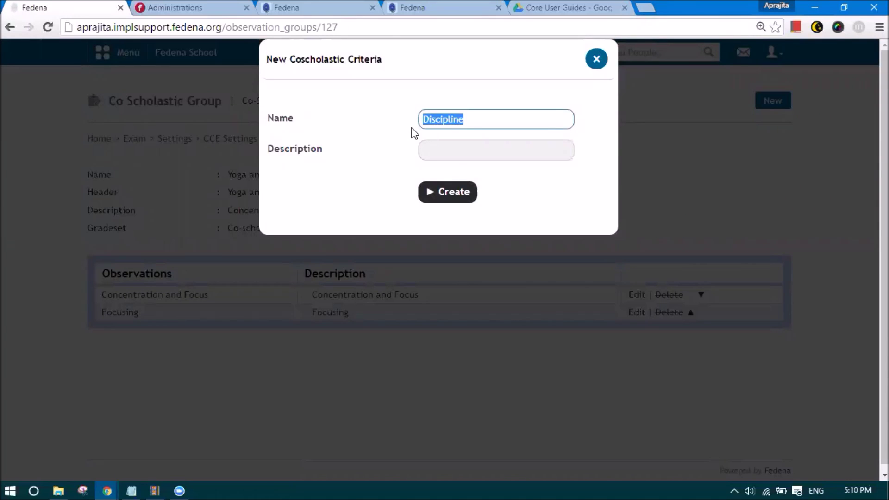
{"action": "left_click", "coordinate": [420, 149]}
{"action": "key", "text": "ctrl+v"}
{"action": "left_click", "coordinate": [431, 192]}
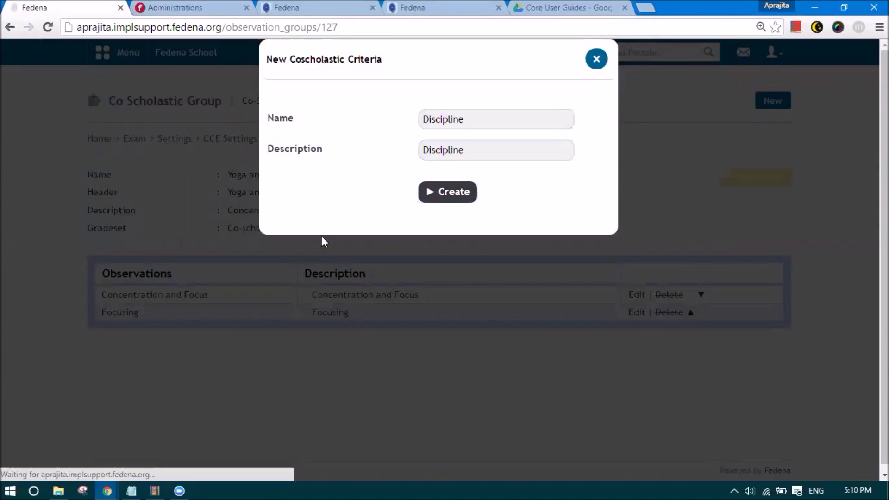
- Add a Discipline descriptive indicator to Discipline, then go back to the Observation Groups list
{"action": "left_click", "coordinate": [121, 358]}
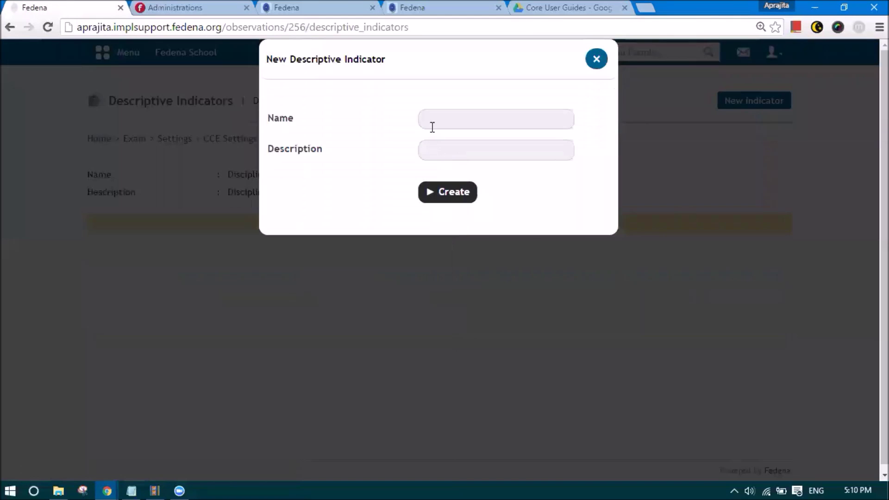
{"action": "left_click", "coordinate": [431, 122]}
{"action": "key", "text": "ctrl+v"}
{"action": "left_click", "coordinate": [435, 150]}
{"action": "key", "text": "ctrl+v"}
{"action": "left_click", "coordinate": [436, 199]}
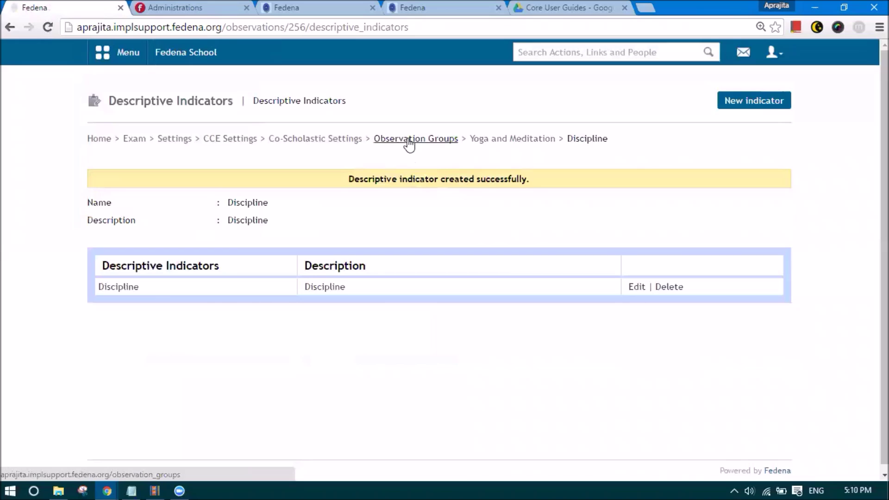
{"action": "left_click", "coordinate": [486, 144]}
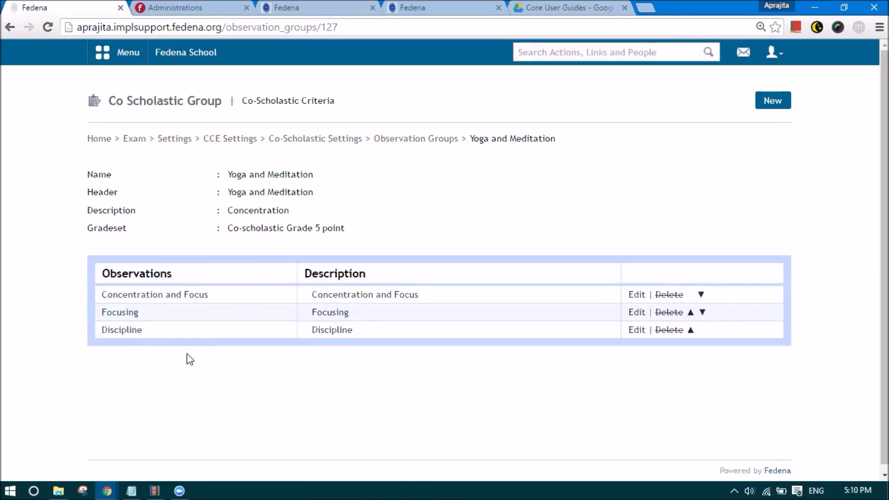
{"action": "left_click", "coordinate": [422, 141]}
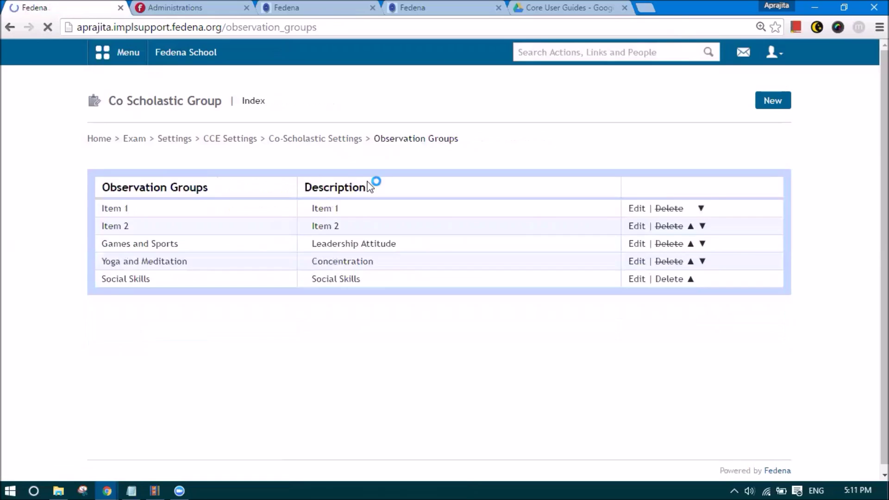
- Open the Social Skills group and create a Social Skills criterion with description Social Skills
{"action": "left_click", "coordinate": [127, 280]}
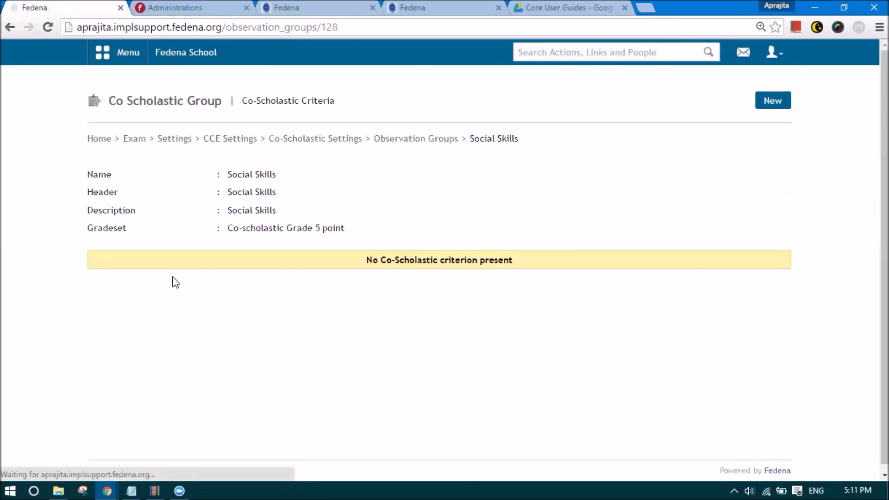
{"action": "left_click", "coordinate": [773, 102]}
{"action": "left_click", "coordinate": [421, 117]}
{"action": "left_click", "coordinate": [449, 154]}
{"action": "triple_click", "coordinate": [419, 122]}
{"action": "left_click", "coordinate": [435, 152]}
{"action": "left_click", "coordinate": [433, 169]}
{"action": "left_click", "coordinate": [426, 191]}
- Add a Social Skills descriptive indicator to that criterion, then return to the Social Skills group
{"action": "left_click", "coordinate": [135, 322]}
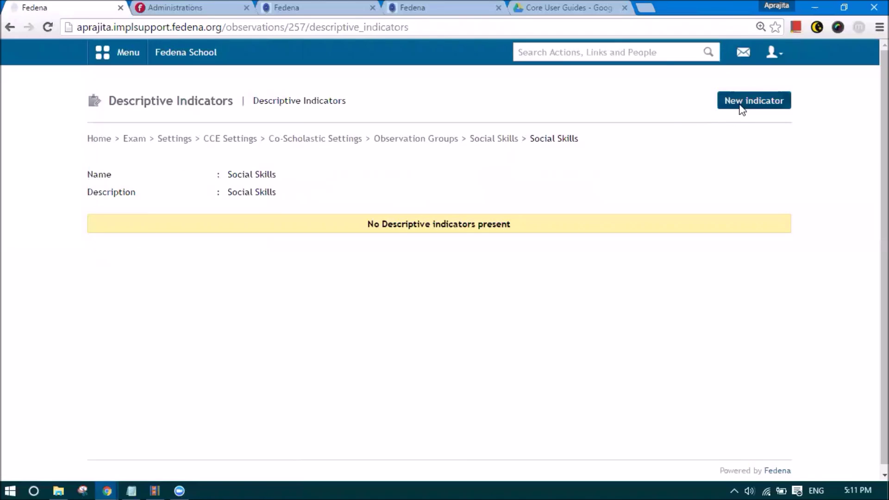
{"action": "left_click", "coordinate": [740, 107]}
{"action": "left_click", "coordinate": [460, 117]}
{"action": "left_click", "coordinate": [451, 148]}
{"action": "left_click", "coordinate": [446, 165]}
{"action": "left_click", "coordinate": [440, 193]}
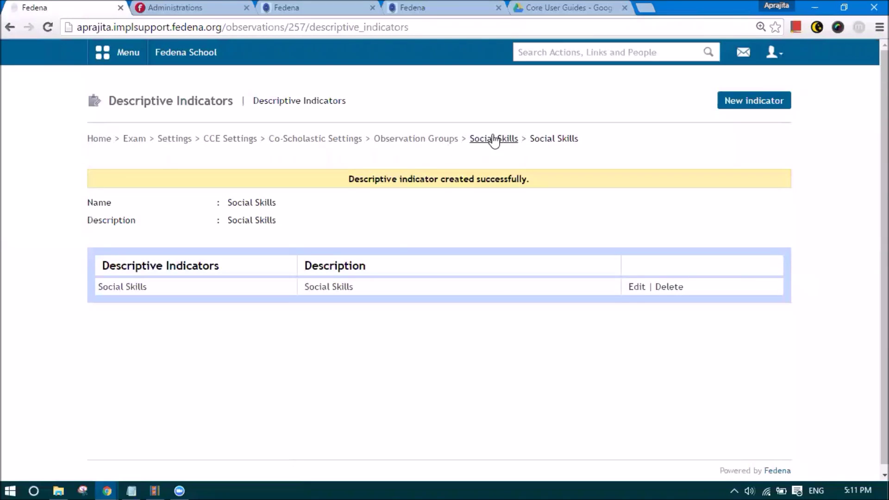
{"action": "left_click", "coordinate": [491, 139]}
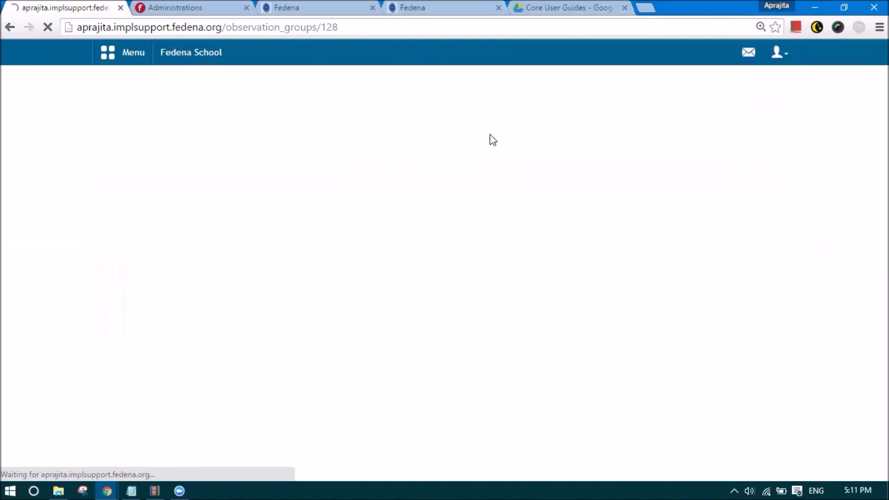
- Assign Games and Sports, Yoga and Meditation and Social Skills to Grade 7 and save
{"action": "left_click", "coordinate": [415, 141]}
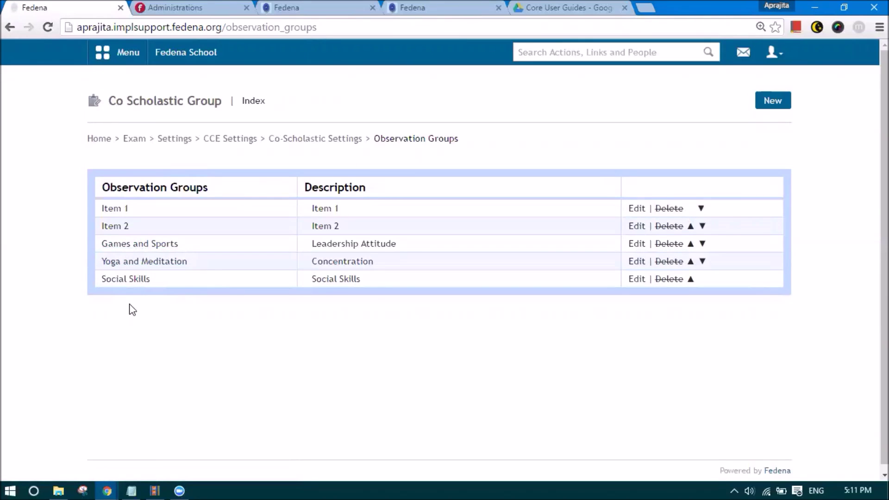
{"action": "left_click", "coordinate": [304, 145]}
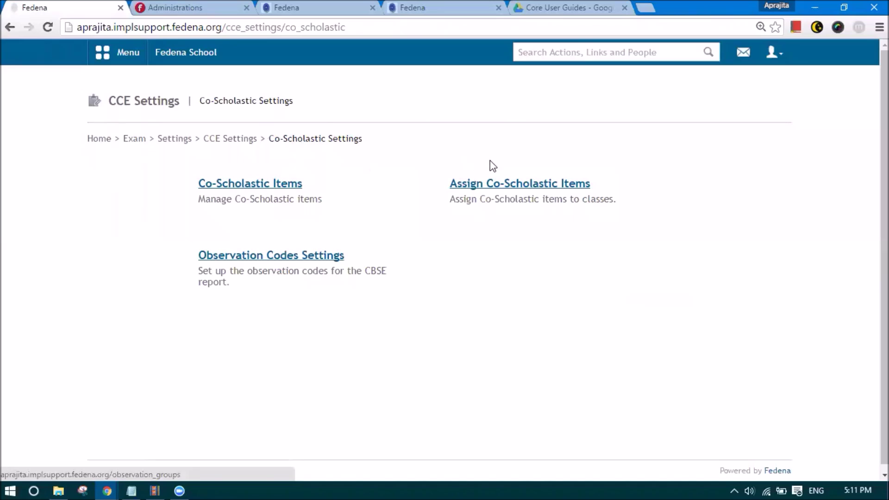
{"action": "left_click", "coordinate": [501, 186]}
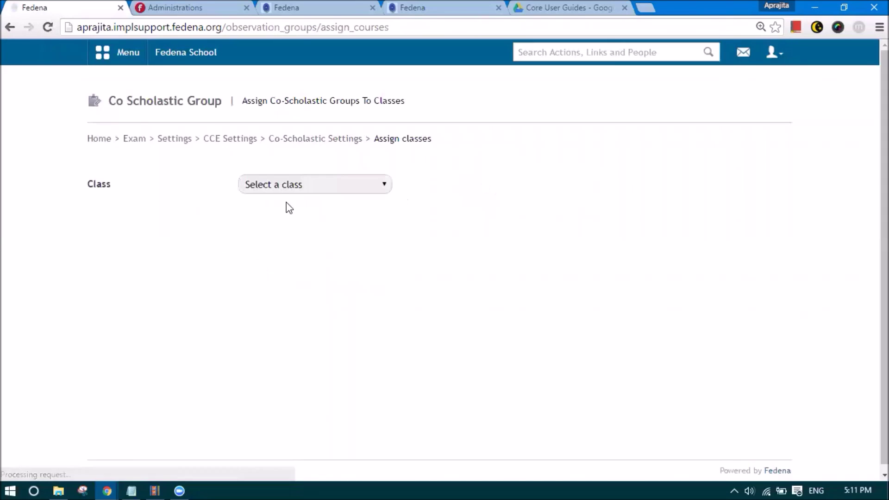
{"action": "left_click", "coordinate": [274, 187]}
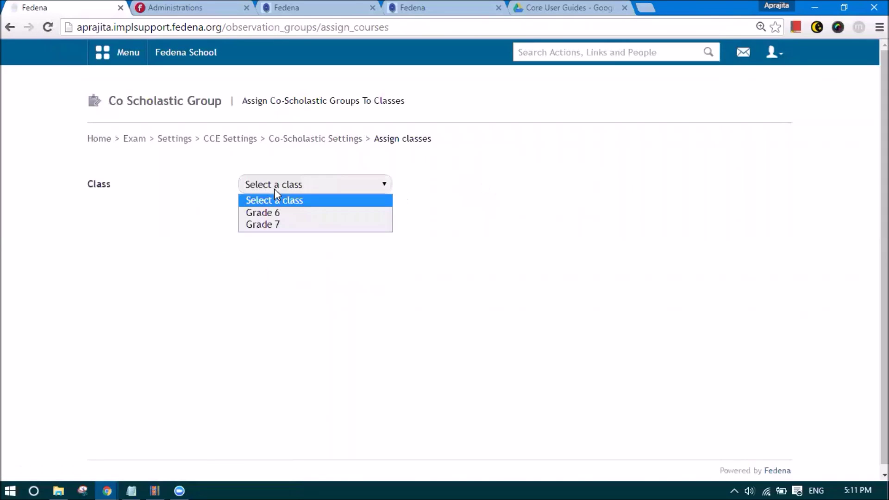
{"action": "left_click", "coordinate": [296, 228]}
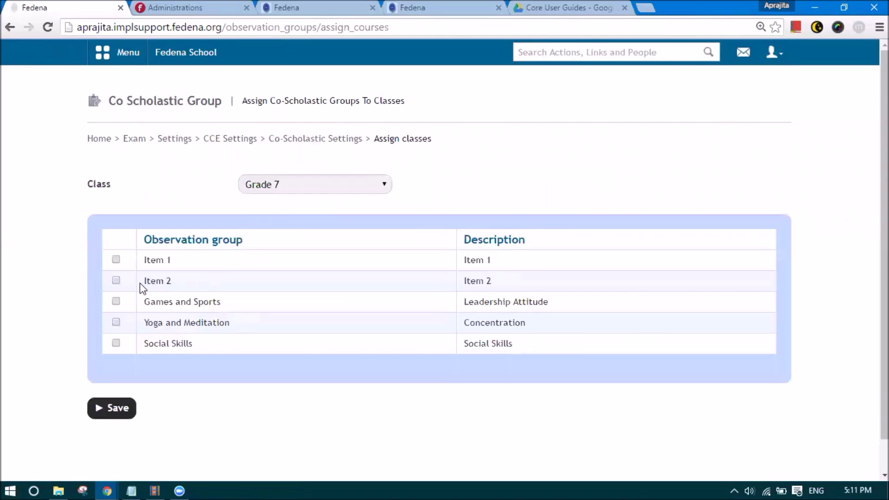
{"action": "left_click", "coordinate": [116, 302]}
{"action": "left_click", "coordinate": [116, 323]}
{"action": "left_click", "coordinate": [116, 344]}
{"action": "left_click", "coordinate": [122, 409]}
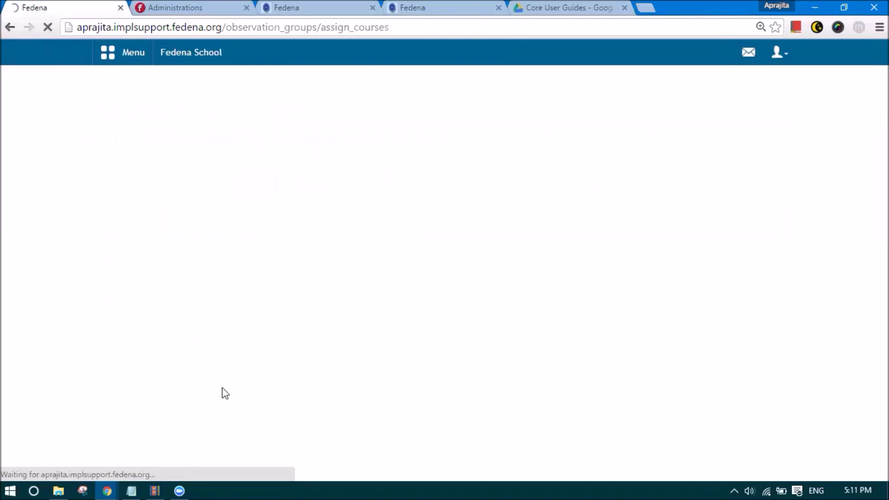
- Check which groups Grade 6 has, then go back to Co-Scholastic Settings
{"action": "left_click", "coordinate": [287, 213]}
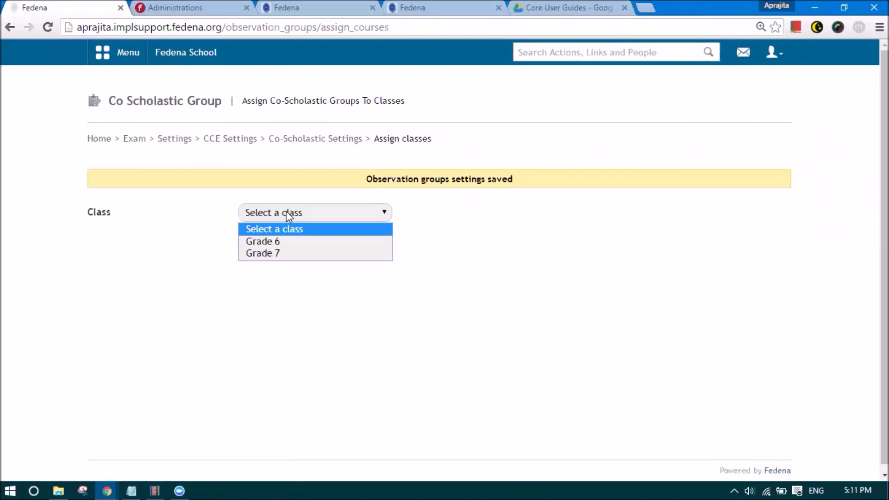
{"action": "left_click", "coordinate": [287, 242]}
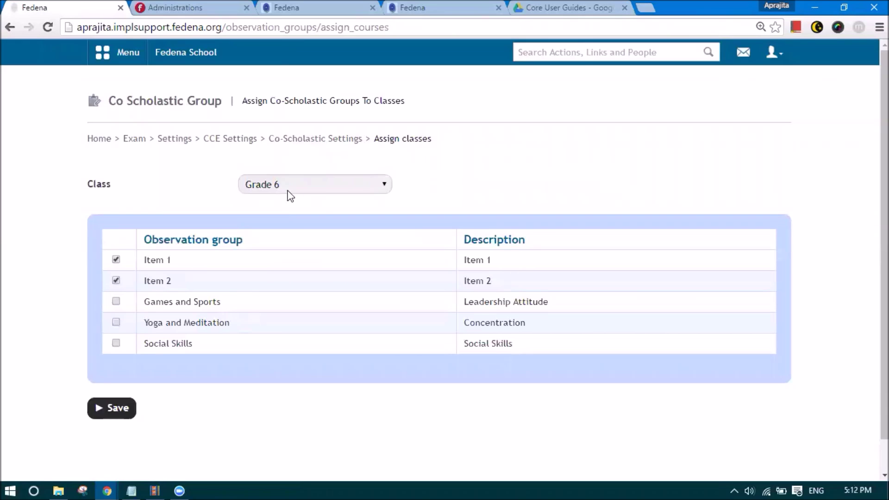
{"action": "left_click", "coordinate": [311, 140]}
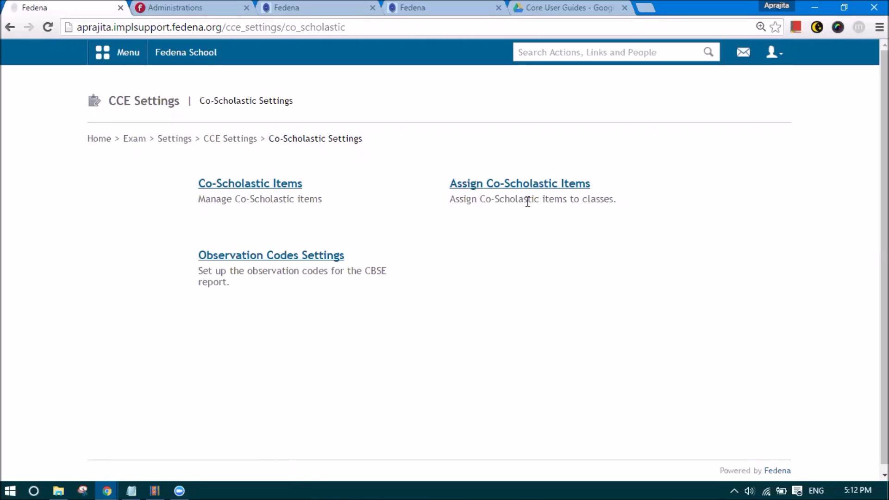
- Open Observation Codes Settings for Grade 7
{"action": "left_click", "coordinate": [297, 259]}
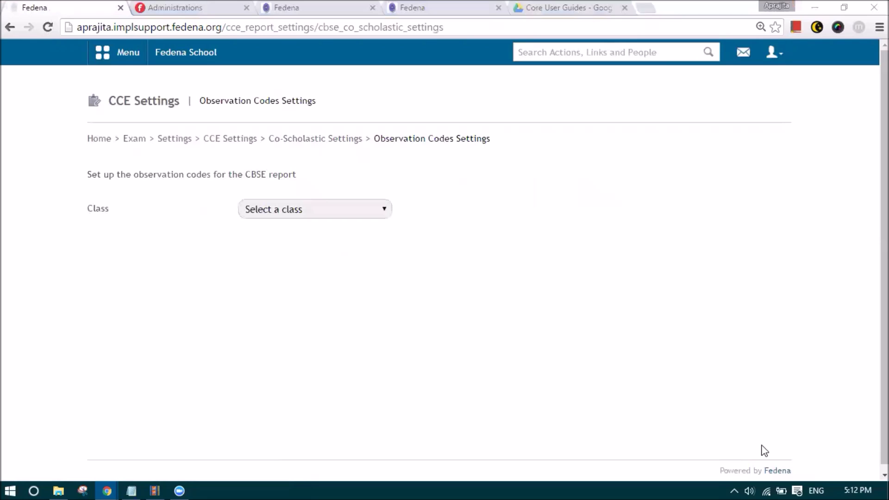
{"action": "left_click", "coordinate": [296, 202]}
{"action": "left_click", "coordinate": [298, 253]}
{"action": "scroll", "coordinate": [296, 254], "scroll_direction": "down", "scroll_amount": 3}
- Enter codes AP, CF, SS, F and D for the five observations and save
{"action": "left_click", "coordinate": [274, 167]}
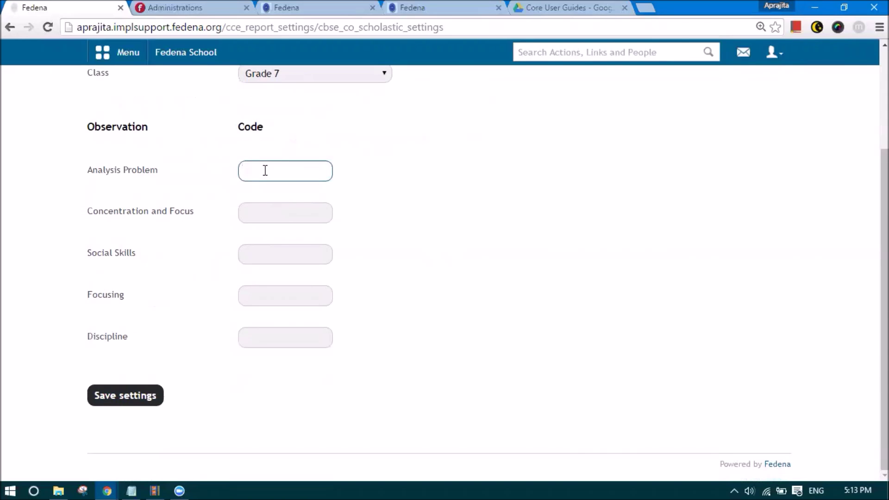
{"action": "type", "text": "AP"}
{"action": "left_click", "coordinate": [267, 215]}
{"action": "type", "text": "CF"}
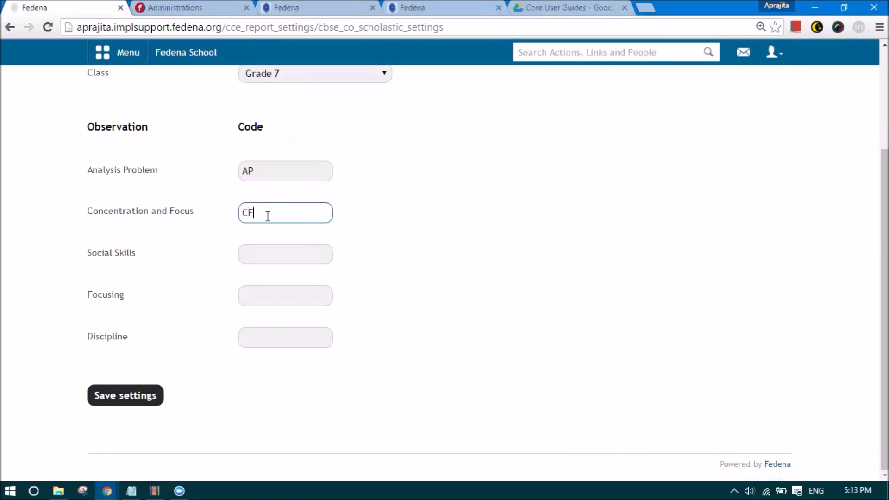
{"action": "left_click", "coordinate": [280, 255]}
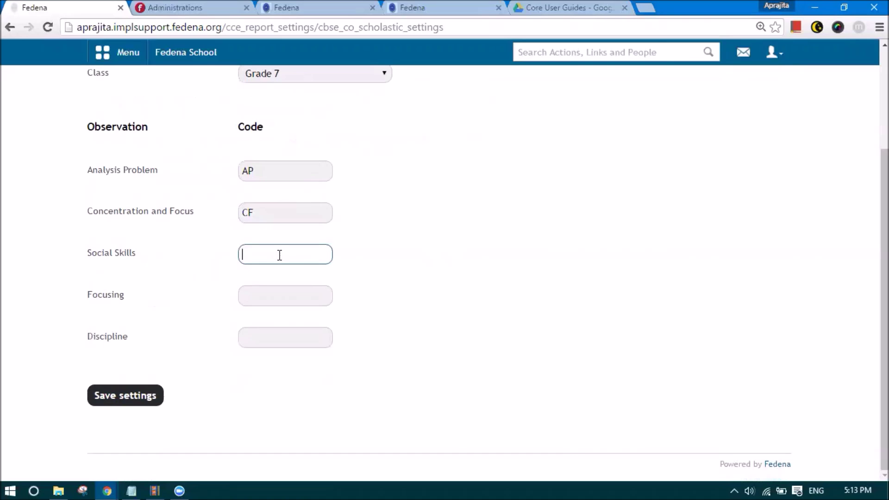
{"action": "type", "text": "SS"}
{"action": "left_click", "coordinate": [277, 288]}
{"action": "type", "text": "F"}
{"action": "left_click", "coordinate": [269, 339]}
{"action": "type", "text": "D"}
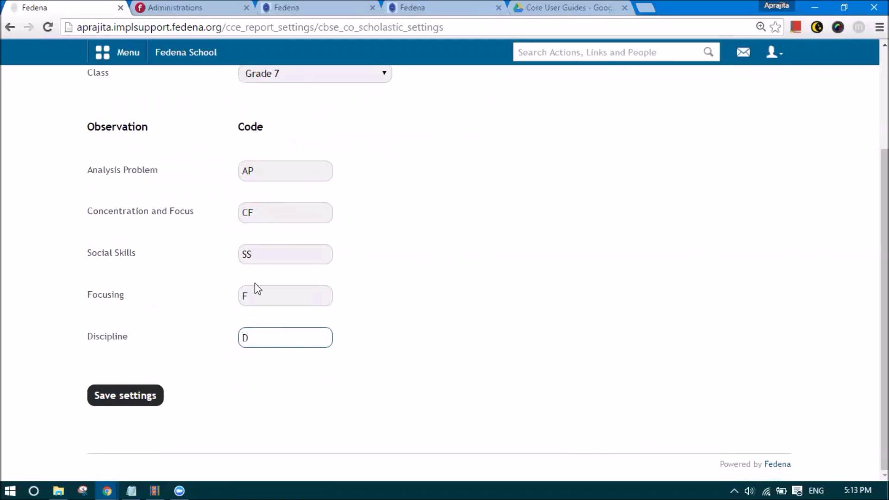
{"action": "left_click", "coordinate": [144, 393]}
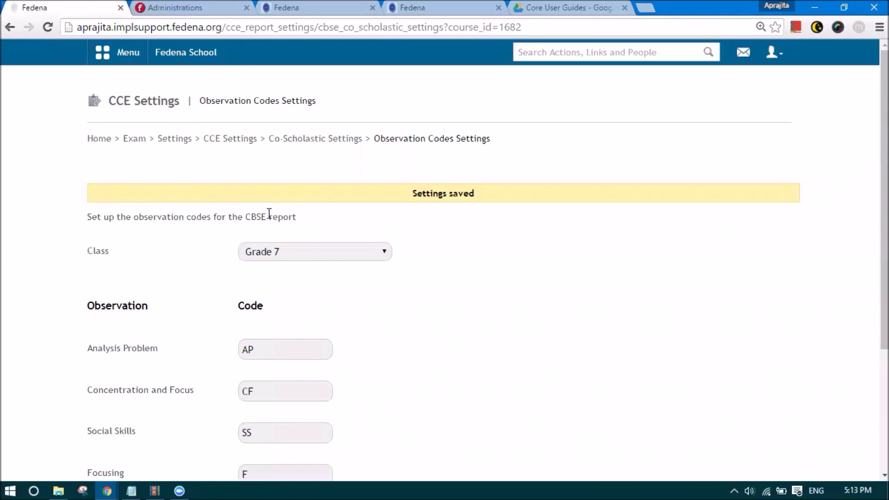
- Review the saved settings page, then return to Co-Scholastic Settings
{"action": "left_click_drag", "start_coordinate": [246, 217], "coordinate": [306, 219]}
{"action": "left_click", "coordinate": [319, 225]}
{"action": "scroll", "coordinate": [258, 353], "scroll_direction": "down", "scroll_amount": 4}
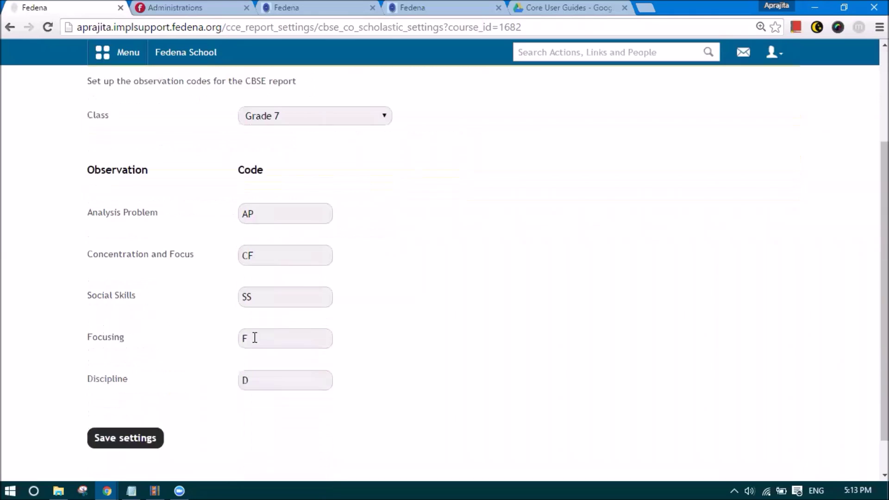
{"action": "scroll", "coordinate": [270, 371], "scroll_direction": "up", "scroll_amount": 4}
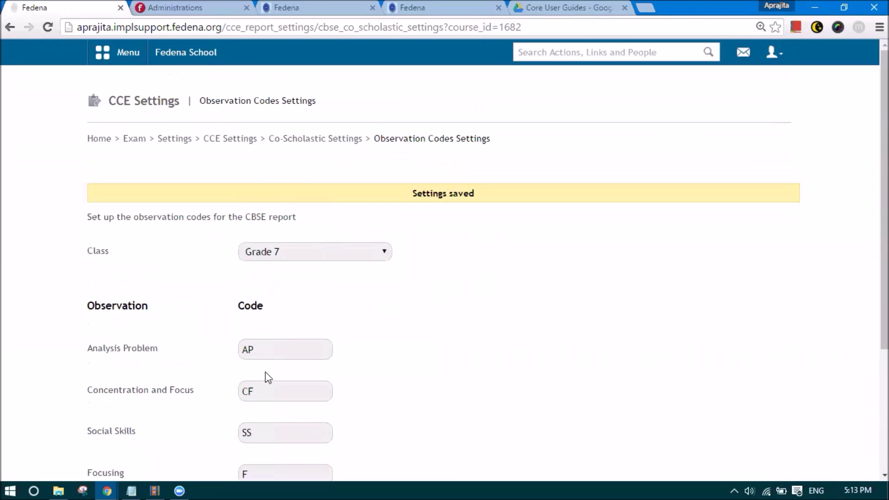
{"action": "left_click", "coordinate": [341, 140]}
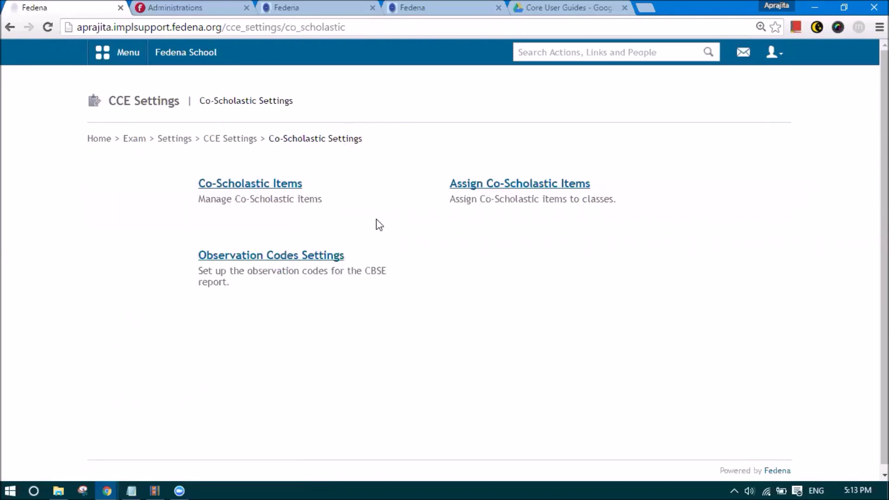
- Go through CCE Settings and Scholastic Settings to Formative Assessment Settings
{"action": "left_click", "coordinate": [231, 139]}
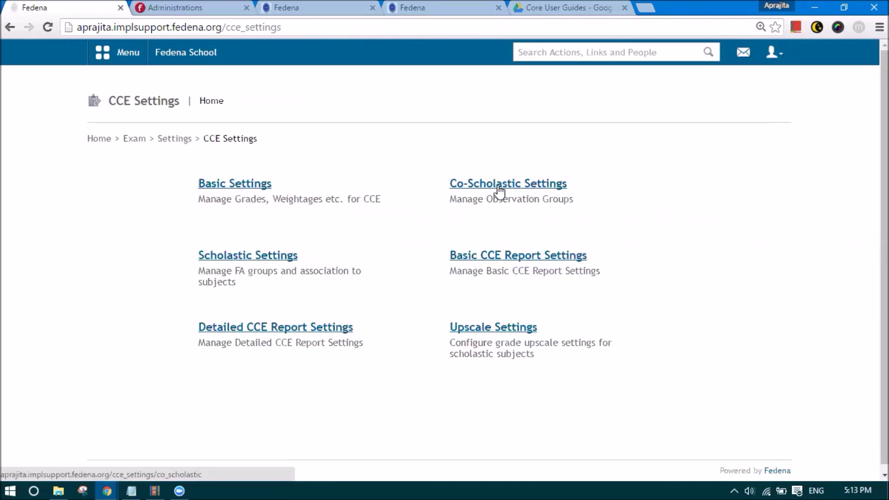
{"action": "left_click", "coordinate": [244, 256]}
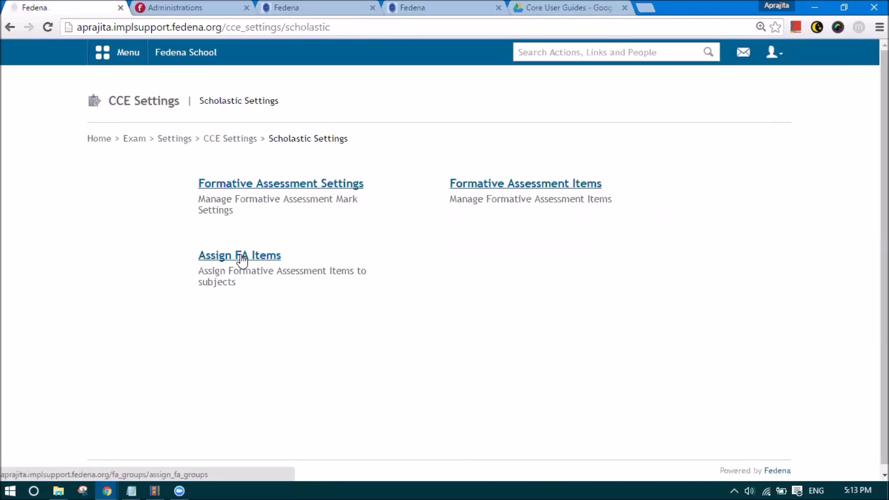
{"action": "left_click", "coordinate": [230, 186]}
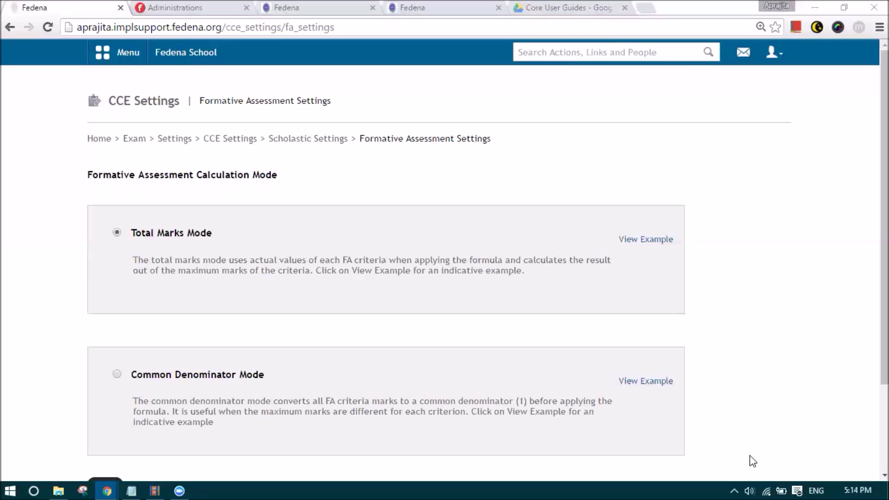
{"action": "scroll", "coordinate": [750, 455], "scroll_direction": "down", "scroll_amount": 2}
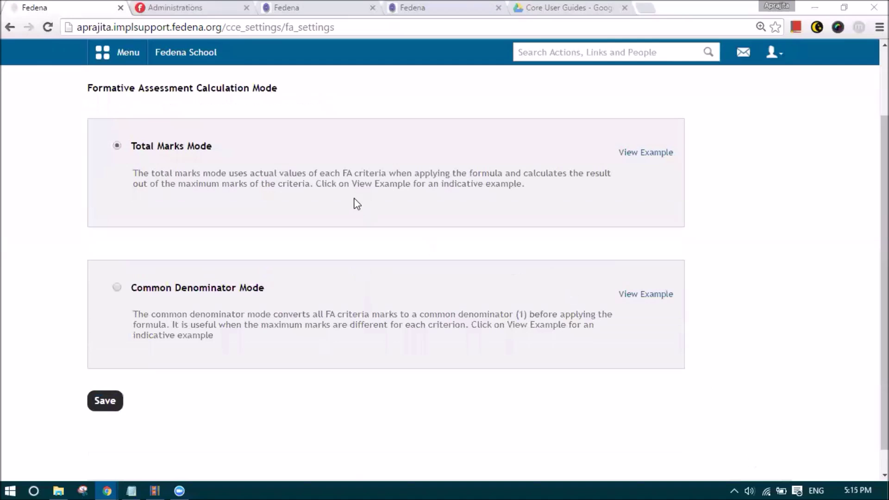
{"action": "left_click", "coordinate": [638, 153]}
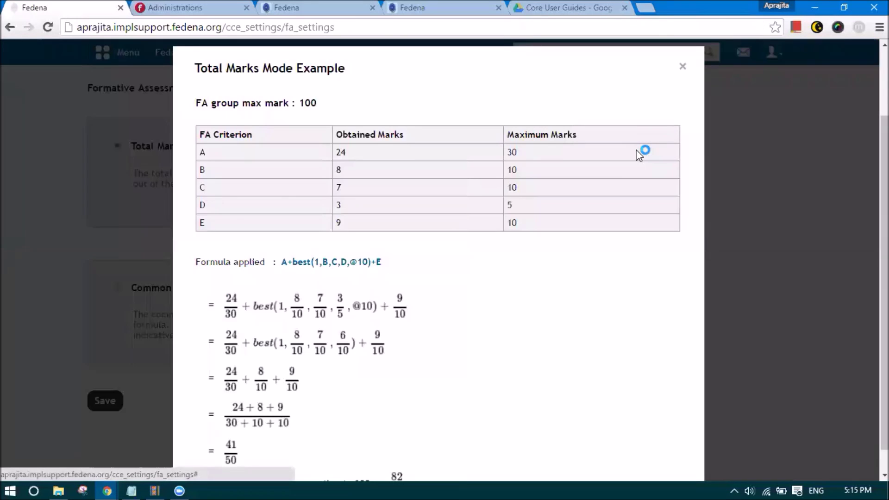
{"action": "key", "text": "ctrl+minus"}
{"action": "key", "text": "ctrl+minus"}
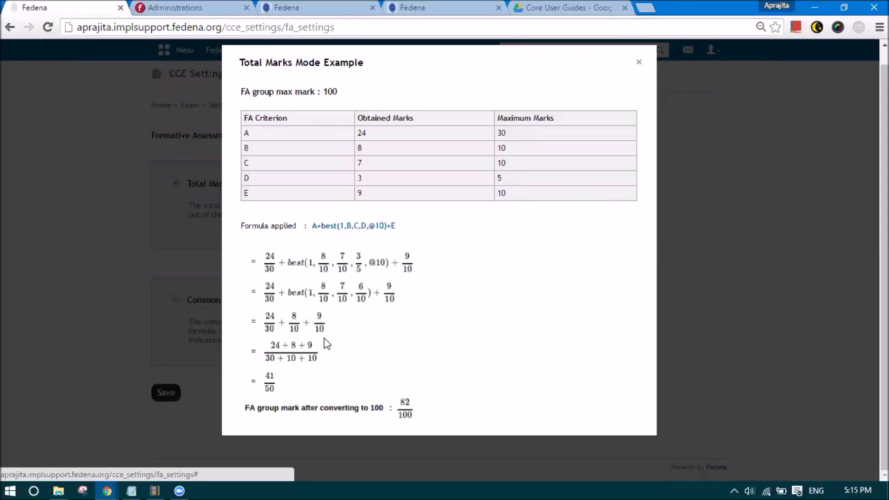
{"action": "left_click", "coordinate": [639, 64]}
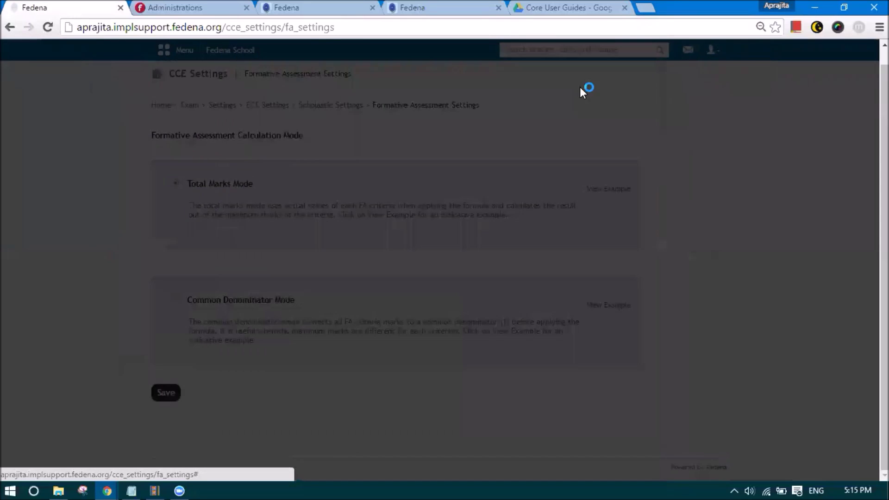
{"action": "left_click", "coordinate": [605, 307]}
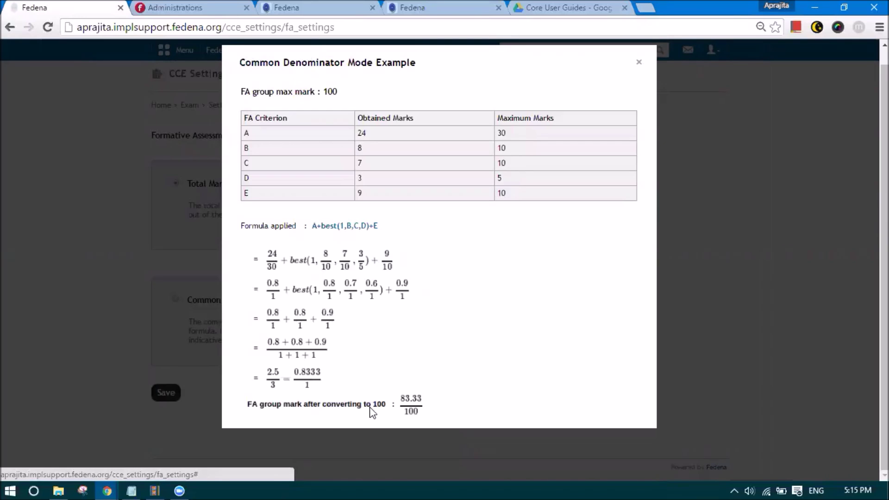
{"action": "left_click", "coordinate": [639, 63]}
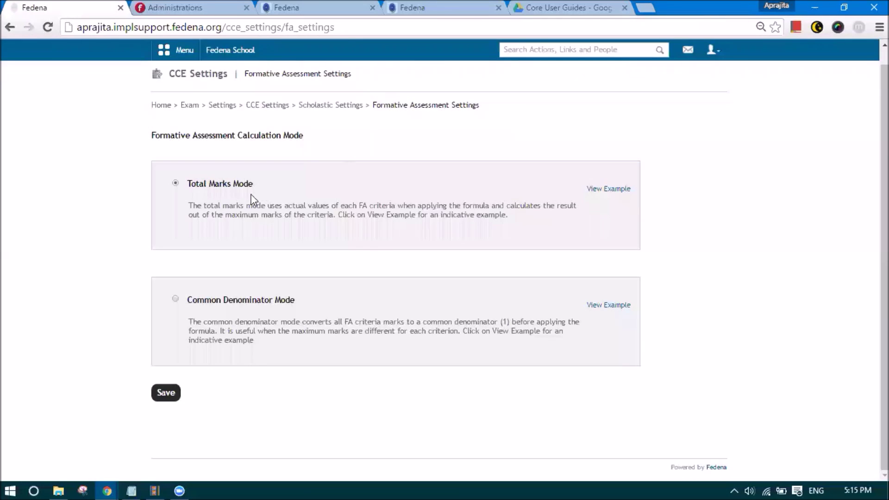
- Return to Scholastic Settings, zoom the page to 110%, and open Formative Assessment Items
{"action": "left_click", "coordinate": [352, 105]}
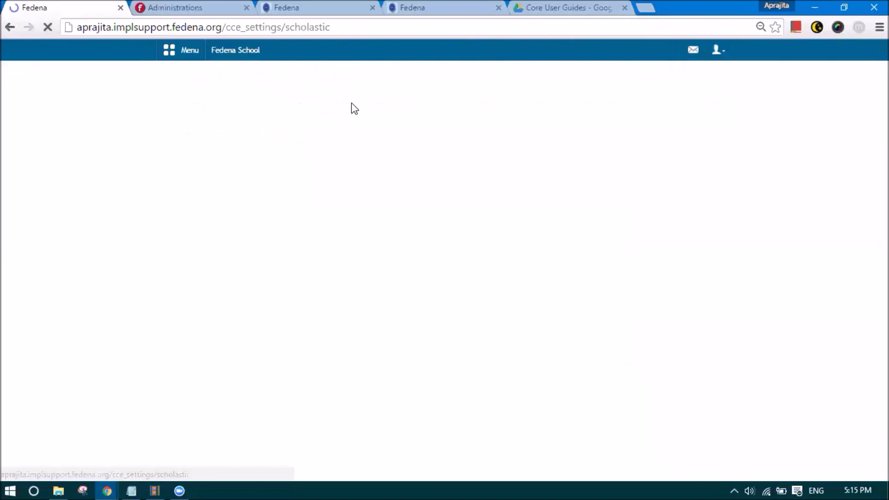
{"action": "key", "text": "ctrl+plus"}
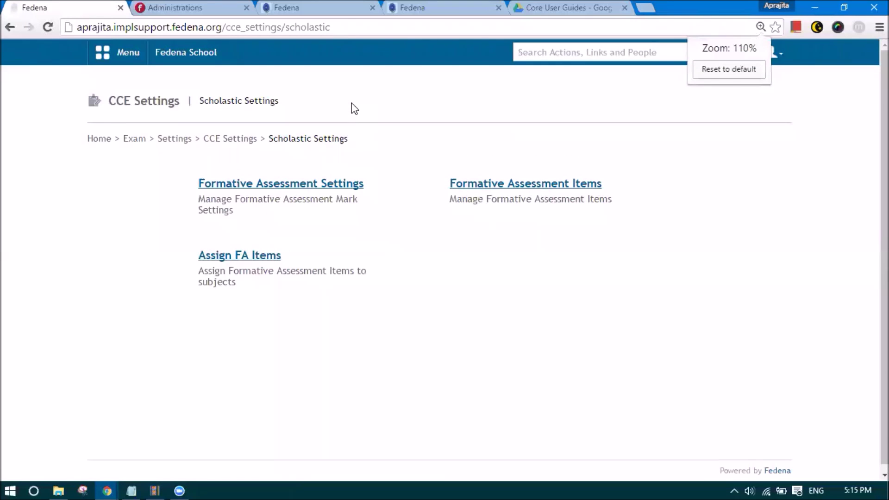
{"action": "left_click", "coordinate": [466, 186]}
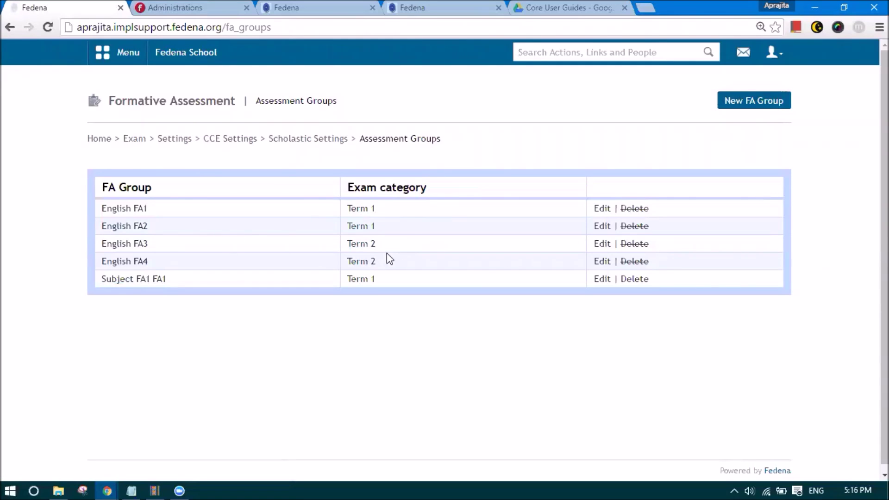
- Start a new FA group named English with assessment number FA1
{"action": "left_click", "coordinate": [731, 100]}
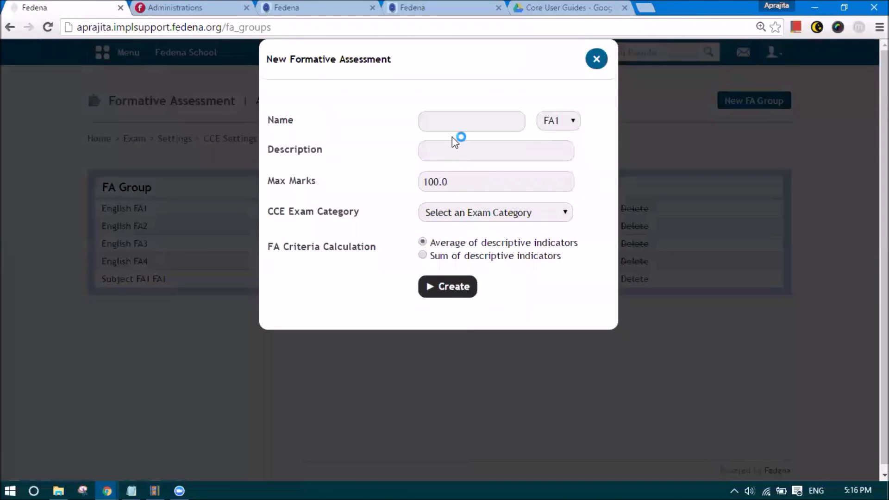
{"action": "left_click", "coordinate": [454, 123]}
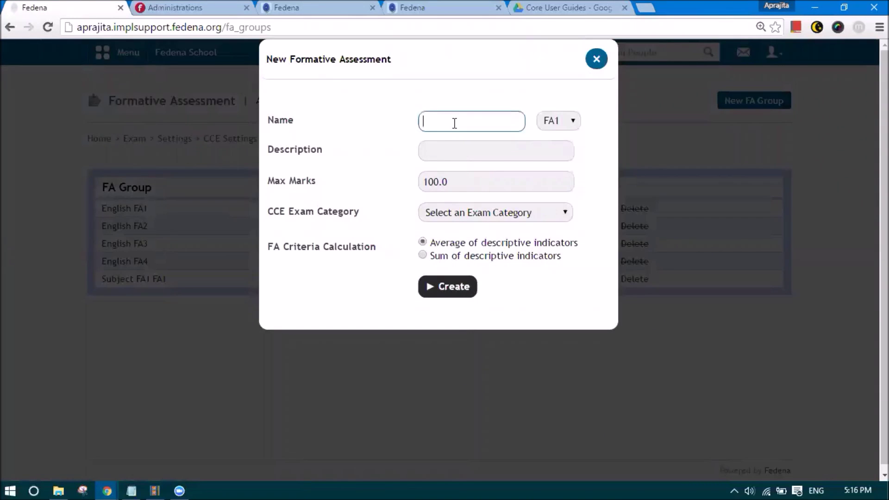
{"action": "type", "text": "Subject"}
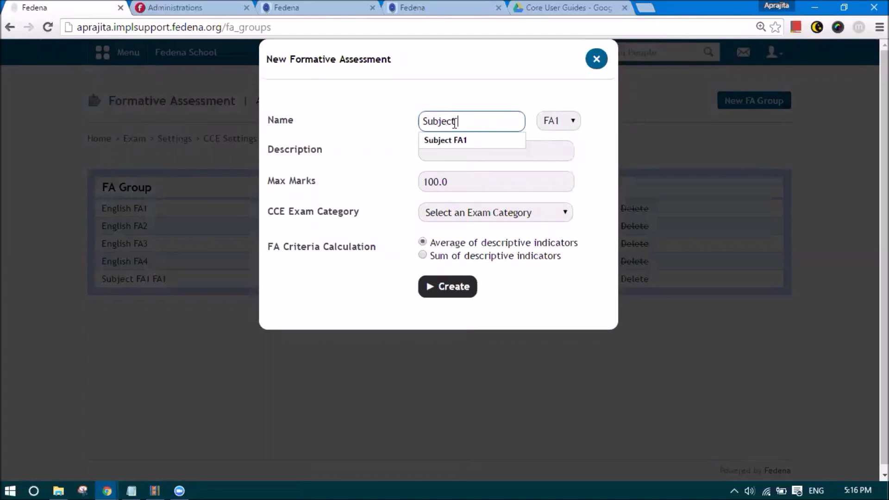
{"action": "type", "text": " I"}
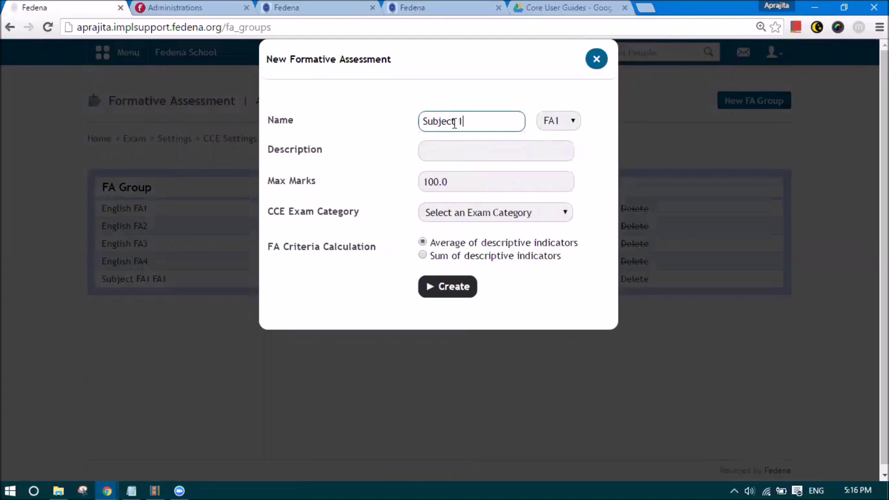
{"action": "left_click_drag", "start_coordinate": [460, 123], "coordinate": [423, 122]}
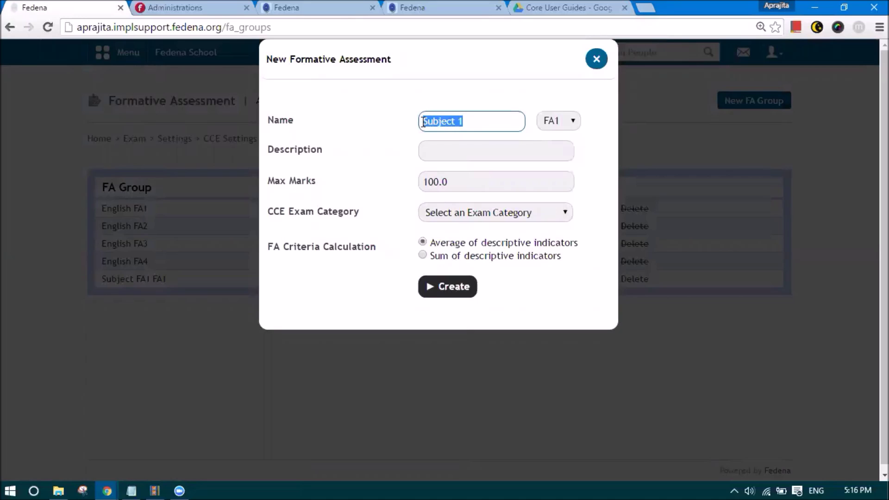
{"action": "left_click", "coordinate": [472, 122]}
{"action": "left_click_drag", "start_coordinate": [472, 122], "coordinate": [409, 134]}
{"action": "type", "text": "Primary"}
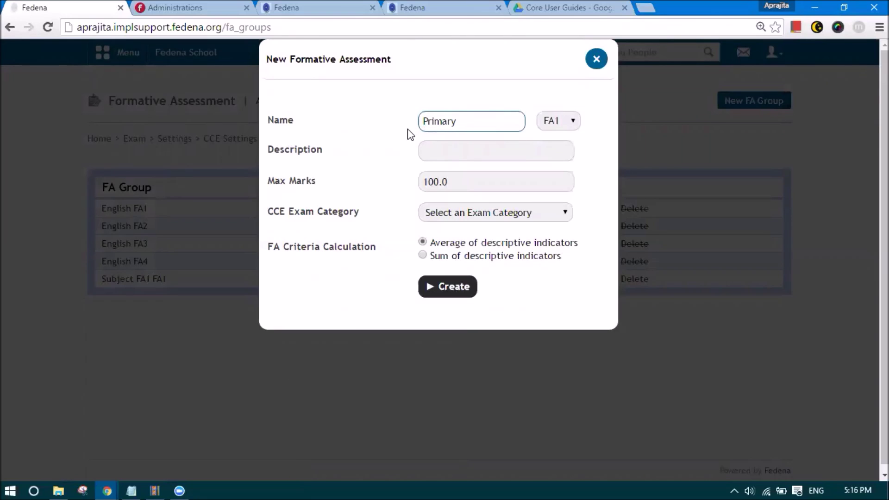
{"action": "key", "text": "BackSpace"}
{"action": "key", "text": "BackSpace"}
{"action": "key", "text": "BackSpace"}
{"action": "key", "text": "BackSpace"}
{"action": "key", "text": "BackSpace"}
{"action": "key", "text": "BackSpace"}
{"action": "key", "text": "BackSpace"}
{"action": "type", "text": "English"}
{"action": "left_click", "coordinate": [410, 134]}
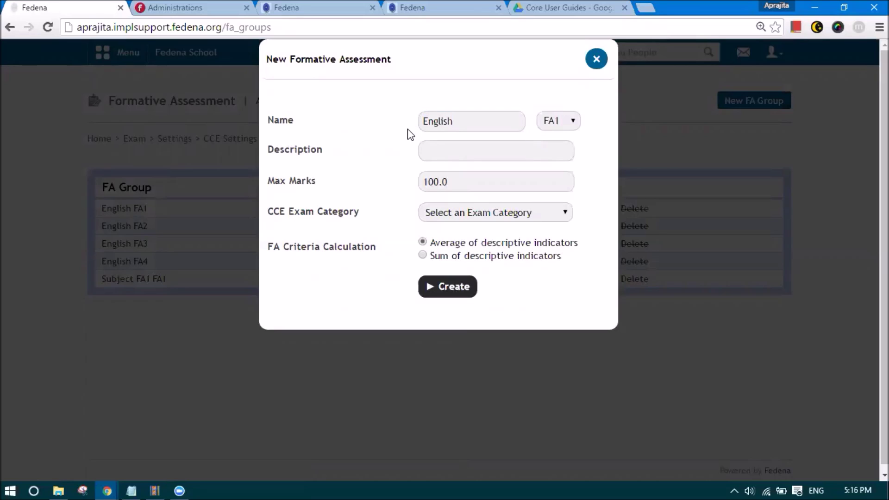
{"action": "left_click", "coordinate": [447, 121]}
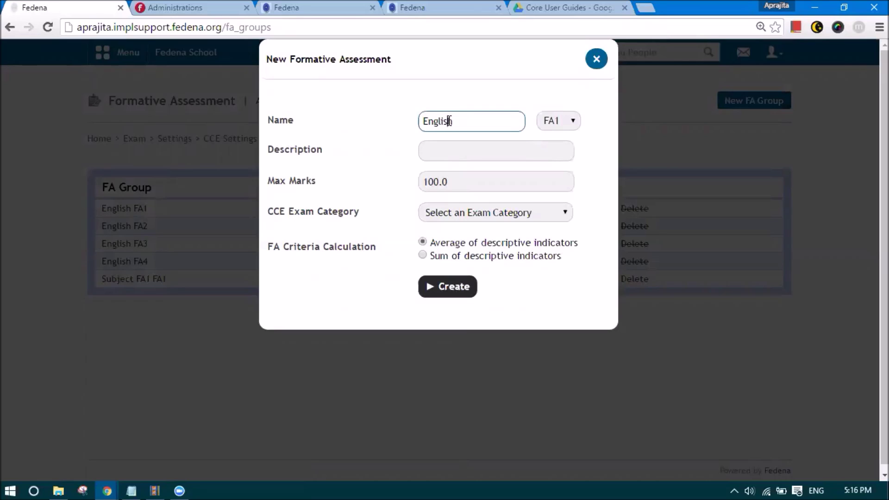
{"action": "left_click", "coordinate": [554, 124]}
{"action": "left_click", "coordinate": [556, 135]}
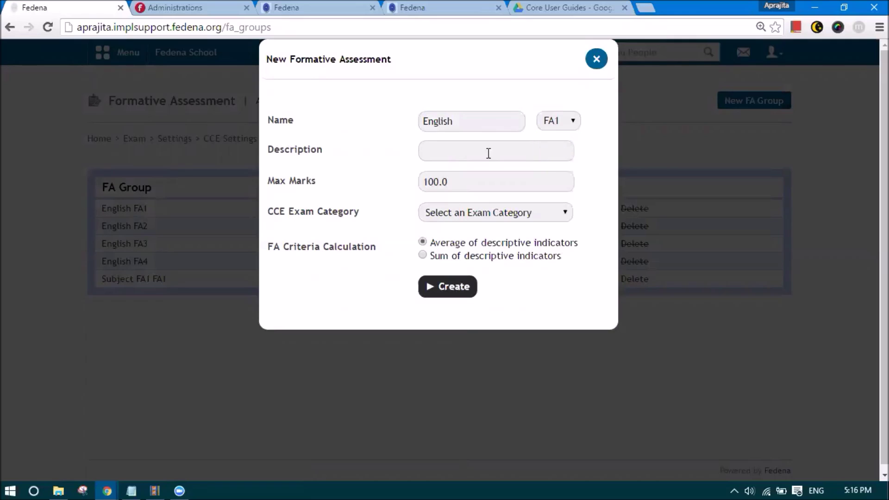
{"action": "left_click", "coordinate": [487, 152]}
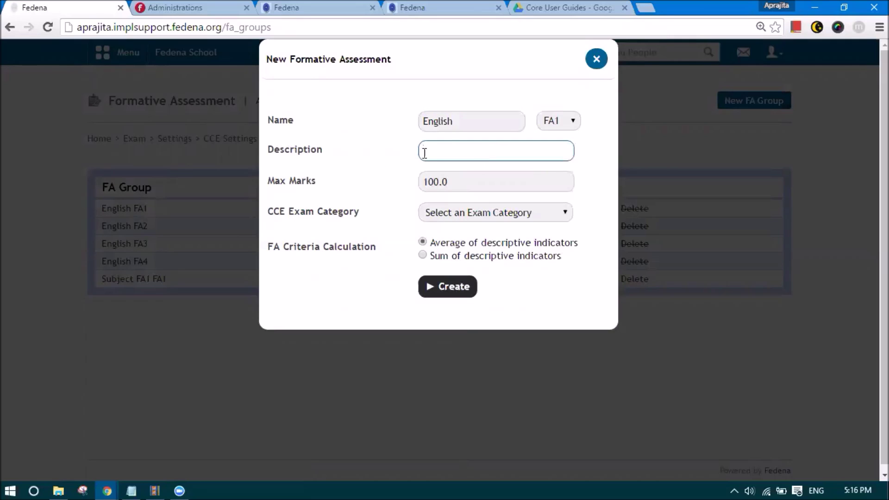
- Enter the description 'English FA1' and change the max marks from 100.0 to 80
{"action": "left_click", "coordinate": [455, 153]}
{"action": "type", "text": "English FA1"}
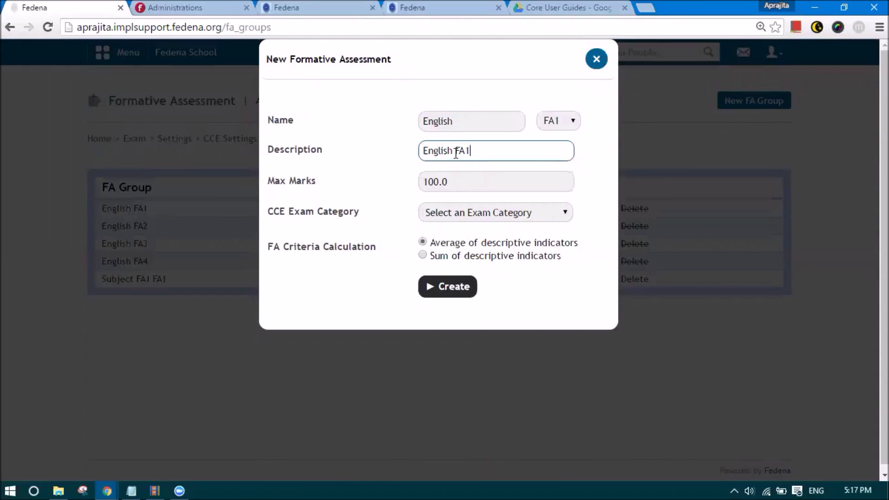
{"action": "left_click", "coordinate": [372, 185]}
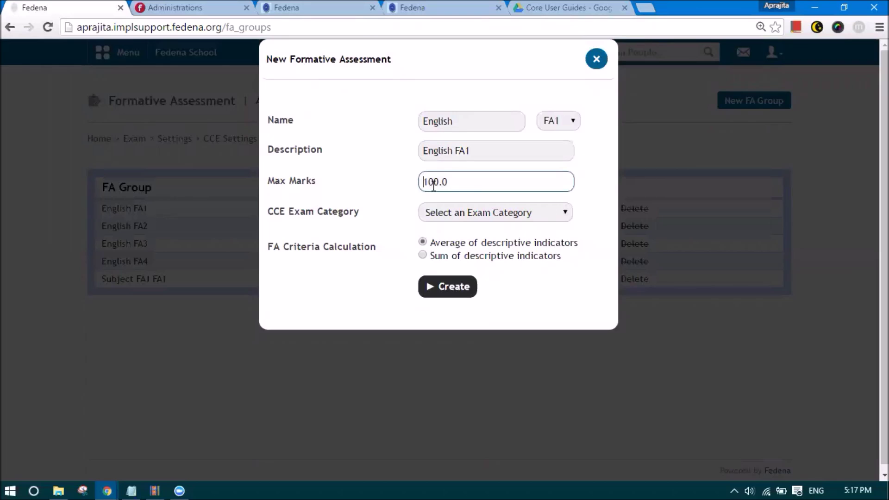
{"action": "left_click_drag", "start_coordinate": [464, 183], "coordinate": [425, 185]}
{"action": "left_click_drag", "start_coordinate": [454, 121], "coordinate": [421, 119]}
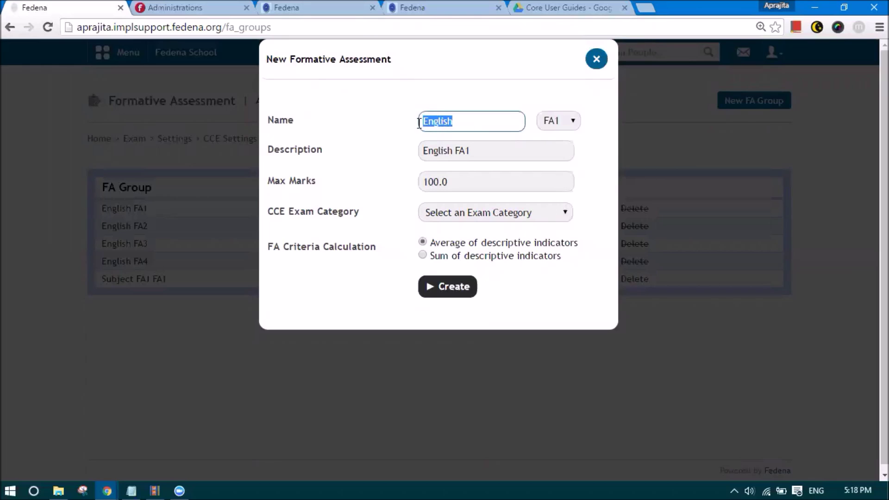
{"action": "key", "text": "Tab"}
{"action": "key", "text": "Tab"}
{"action": "key", "text": "Tab"}
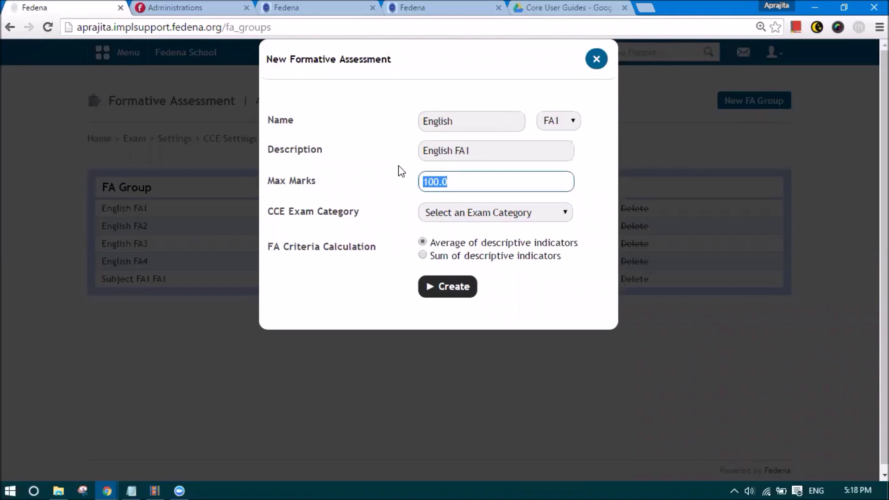
{"action": "type", "text": "80"}
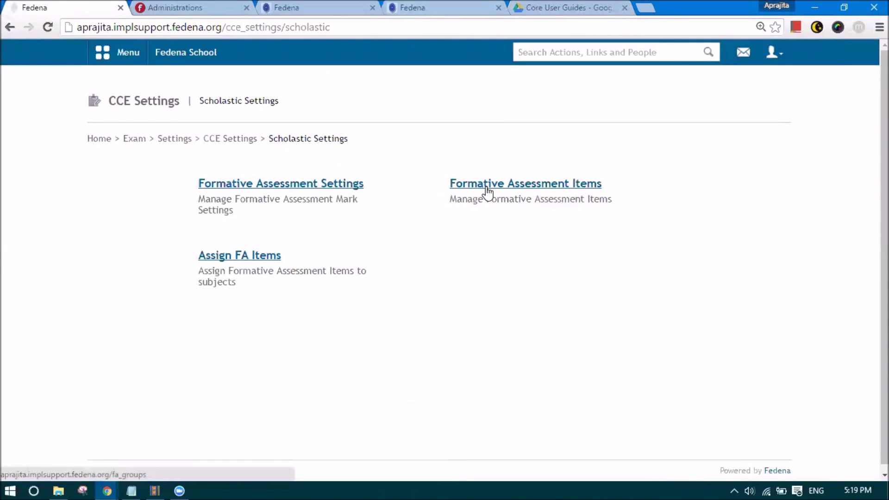
- Open the FA assessment groups list and bring up a blank New FA Group form
{"action": "left_click", "coordinate": [486, 189]}
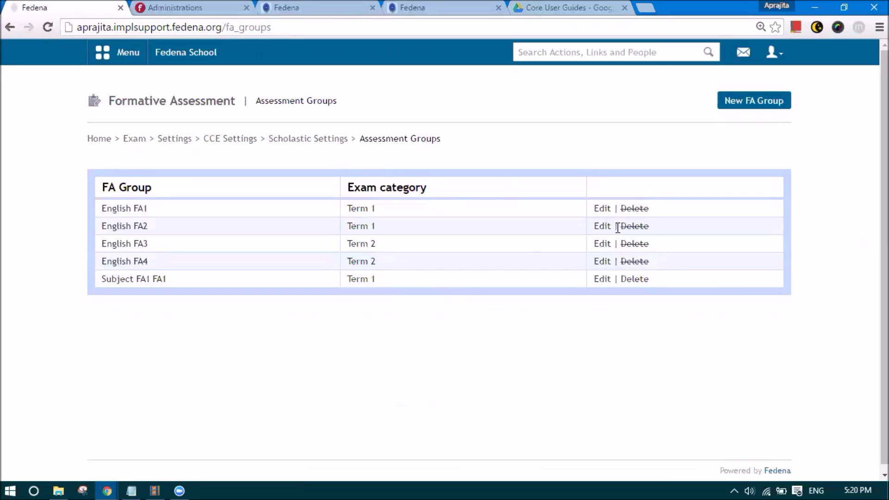
{"action": "left_click", "coordinate": [747, 104]}
{"action": "left_click", "coordinate": [435, 120]}
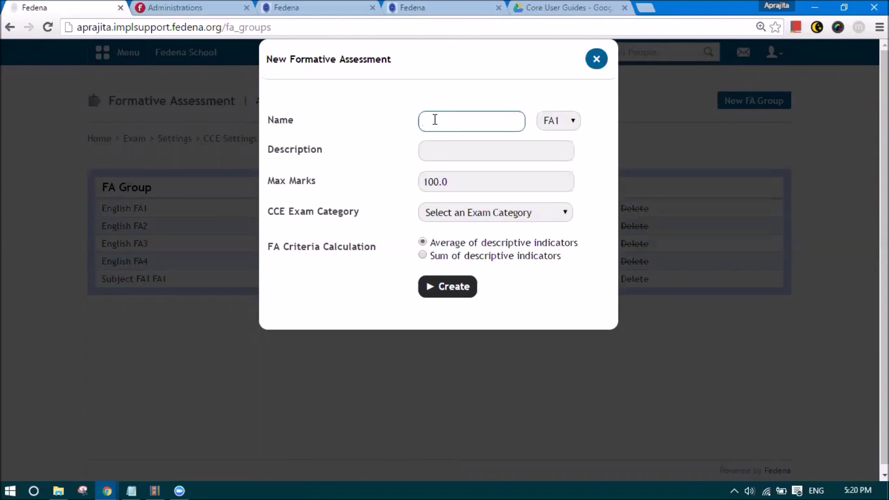
- Name the group English (FA1) and give it the description 'English'
{"action": "type", "text": "Eng"}
{"action": "key", "text": "Down"}
{"action": "key", "text": "Return"}
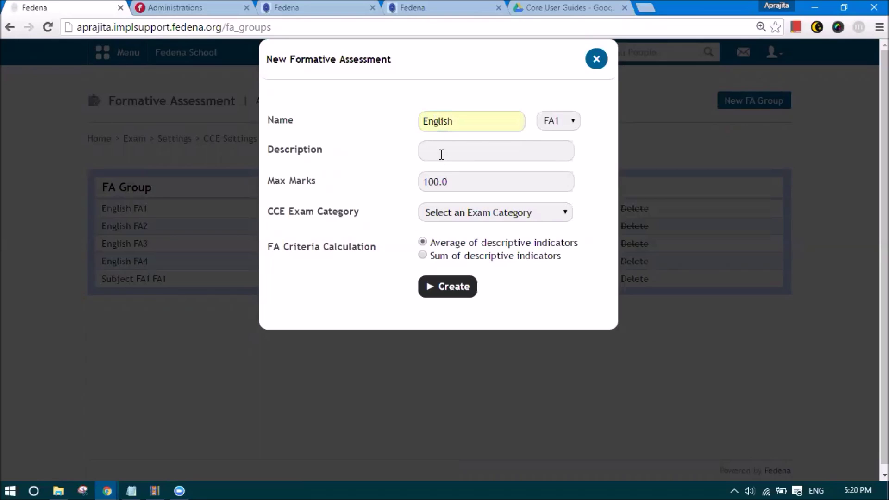
{"action": "left_click", "coordinate": [441, 153]}
{"action": "type", "text": "English"}
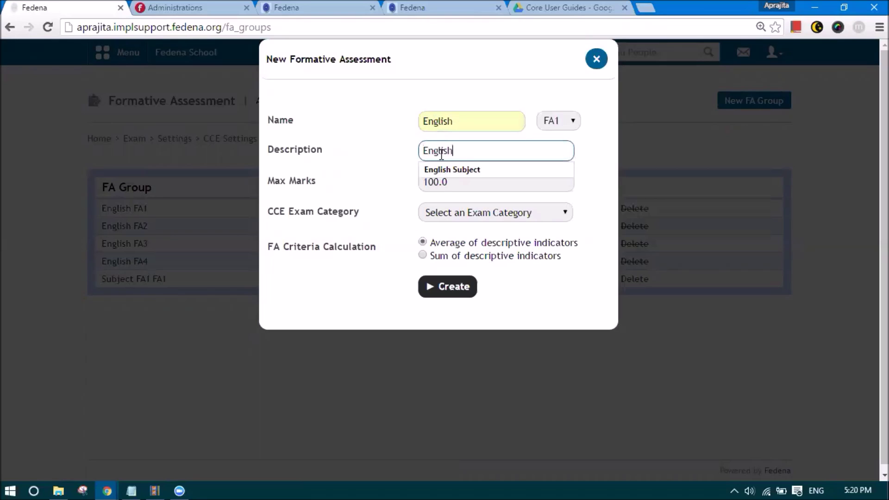
{"action": "key", "text": "Down"}
{"action": "key", "text": "Escape"}
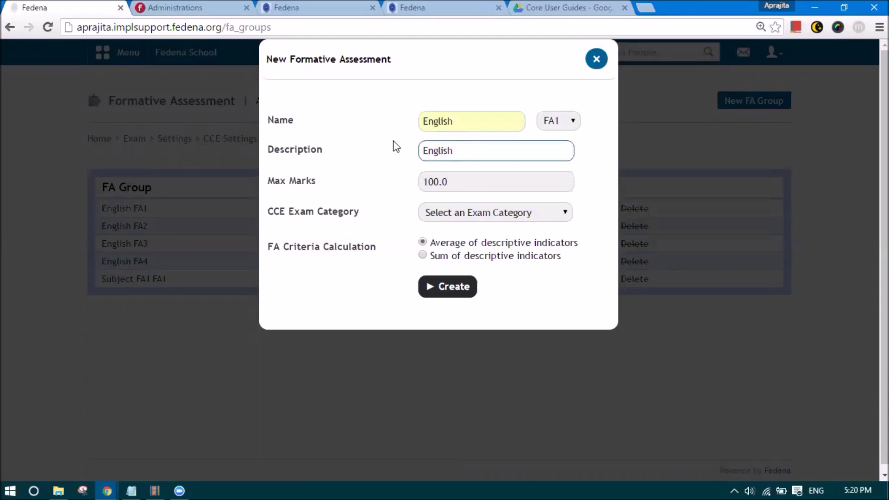
{"action": "left_click_drag", "start_coordinate": [466, 128], "coordinate": [413, 132]}
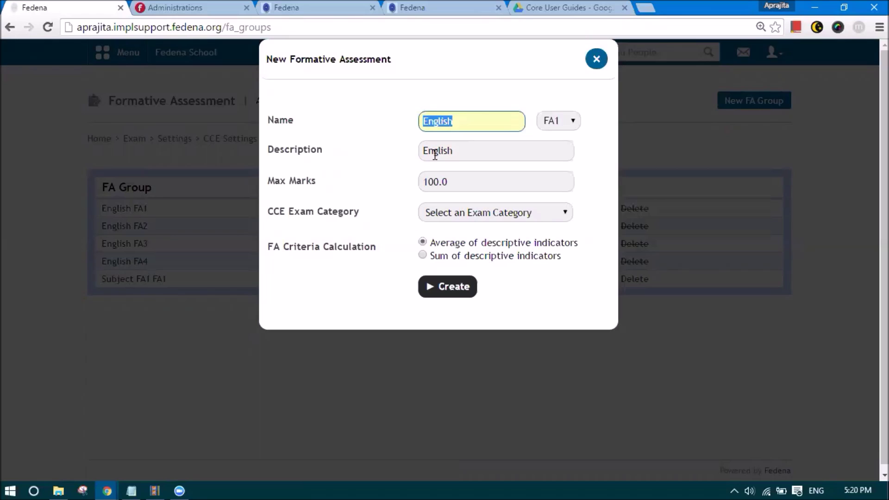
- Set max marks to 10 and the CCE exam category to Term 1
{"action": "left_click", "coordinate": [446, 181]}
{"action": "left_click_drag", "start_coordinate": [447, 181], "coordinate": [422, 183]}
{"action": "type", "text": "10"}
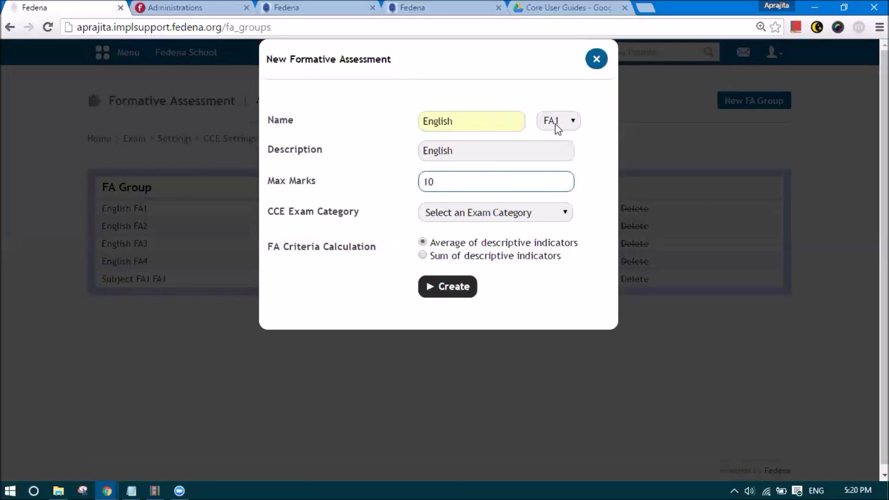
{"action": "left_click", "coordinate": [500, 214]}
{"action": "left_click", "coordinate": [495, 240]}
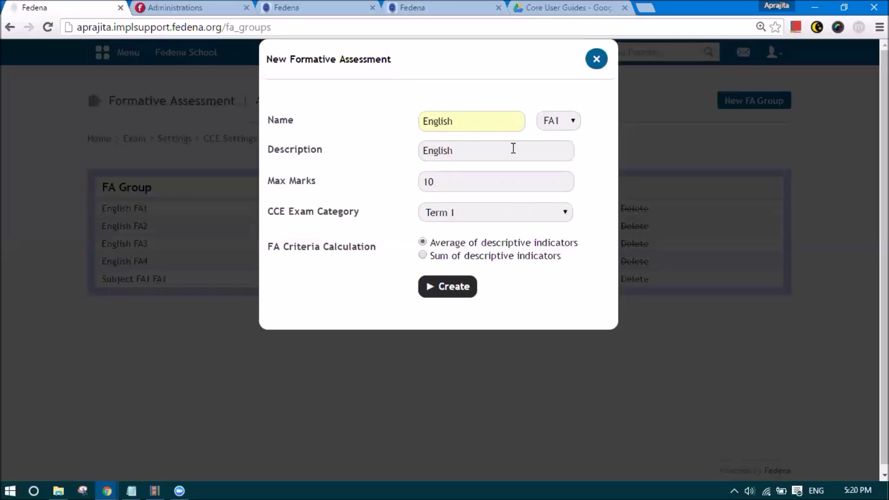
- Change max marks from 10 to 100, keep Term 1, and create the English FA1 group
{"action": "left_click_drag", "start_coordinate": [443, 180], "coordinate": [419, 181]}
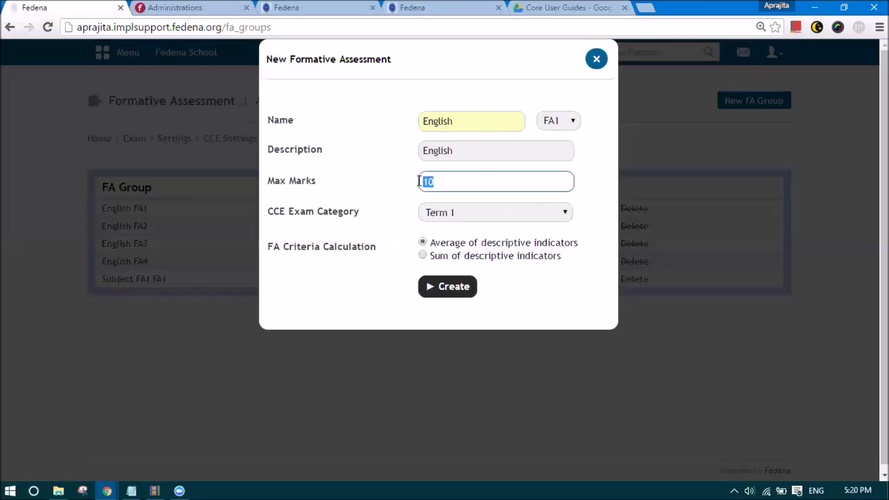
{"action": "left_click", "coordinate": [443, 182]}
{"action": "type", "text": "0"}
{"action": "left_click", "coordinate": [451, 216]}
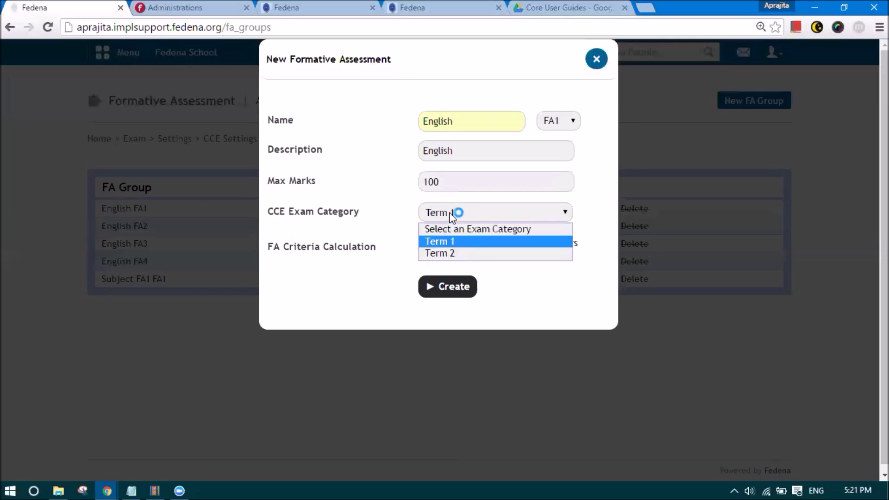
{"action": "left_click", "coordinate": [493, 213]}
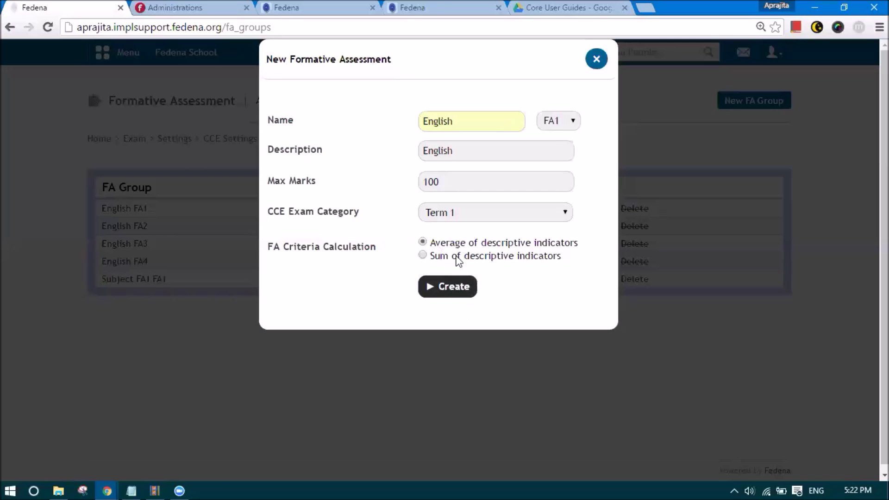
{"action": "left_click", "coordinate": [455, 297]}
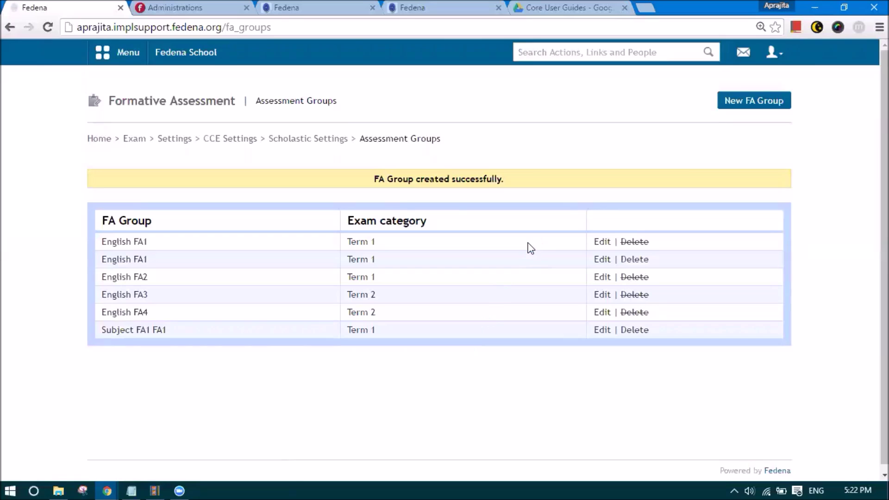
- Create an English FA2 group described 'English' under Term 1
{"action": "left_click", "coordinate": [729, 105]}
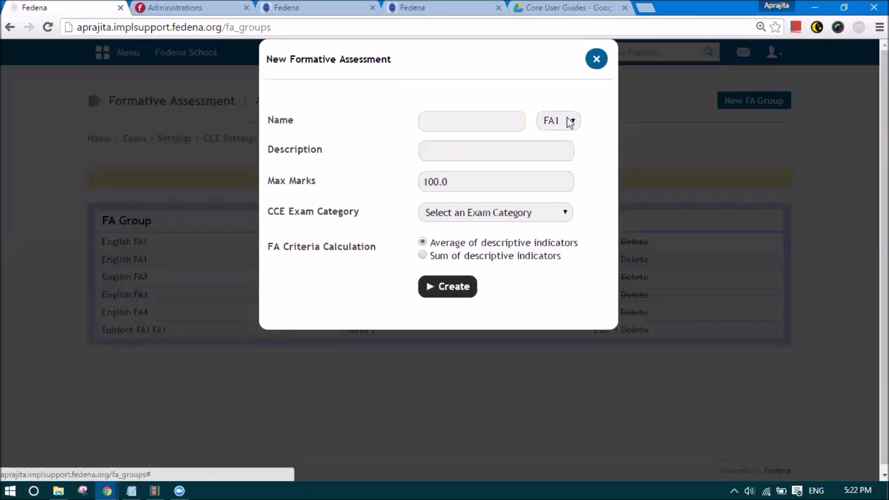
{"action": "left_click", "coordinate": [503, 123]}
{"action": "type", "text": "English"}
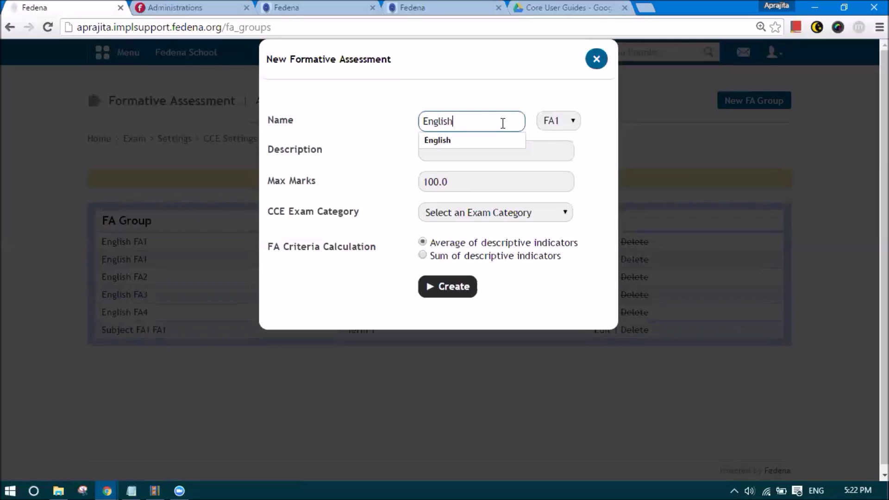
{"action": "left_click", "coordinate": [561, 112]}
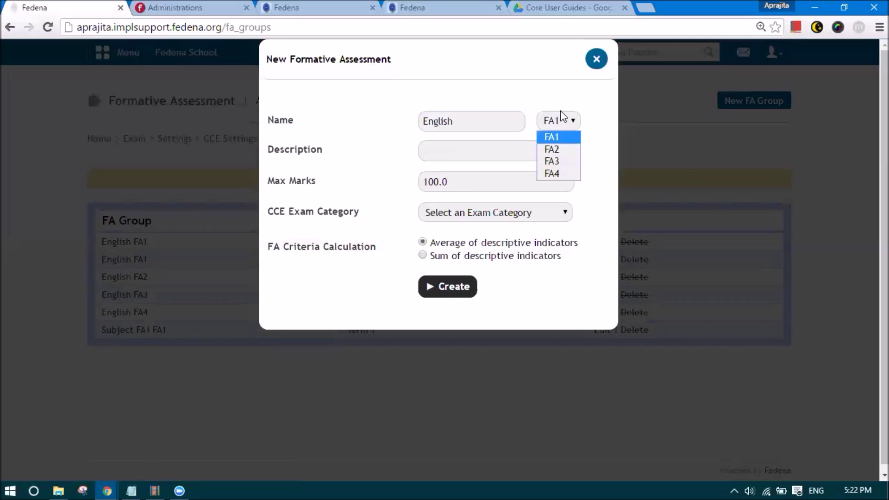
{"action": "left_click", "coordinate": [547, 149]}
{"action": "left_click", "coordinate": [527, 145]}
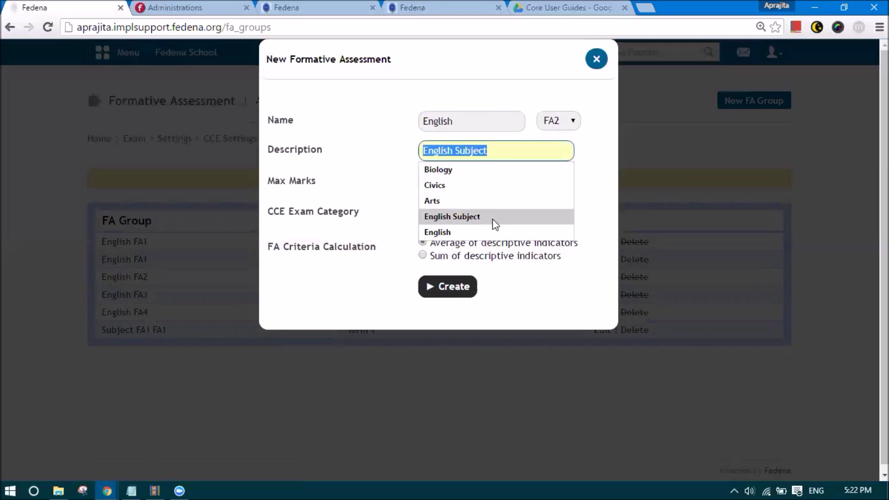
{"action": "left_click", "coordinate": [482, 231]}
{"action": "left_click", "coordinate": [468, 185]}
{"action": "left_click", "coordinate": [479, 214]}
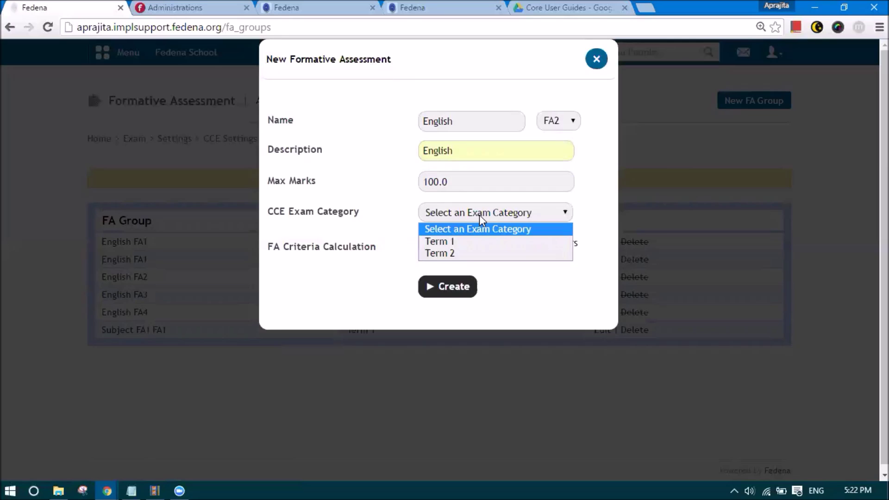
{"action": "left_click", "coordinate": [478, 241]}
{"action": "left_click", "coordinate": [441, 289]}
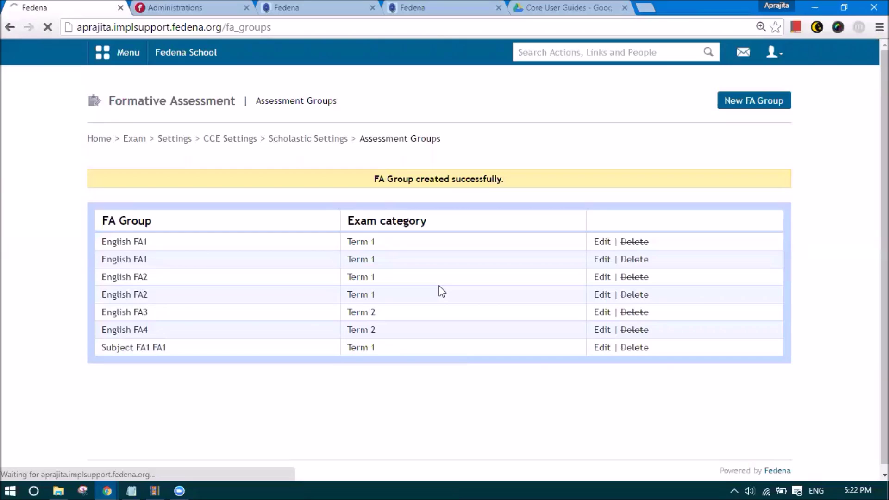
- Create an English FA3 group described 'English' under Term 2
{"action": "left_click", "coordinate": [728, 114]}
{"action": "left_click", "coordinate": [431, 122]}
{"action": "left_click", "coordinate": [441, 142]}
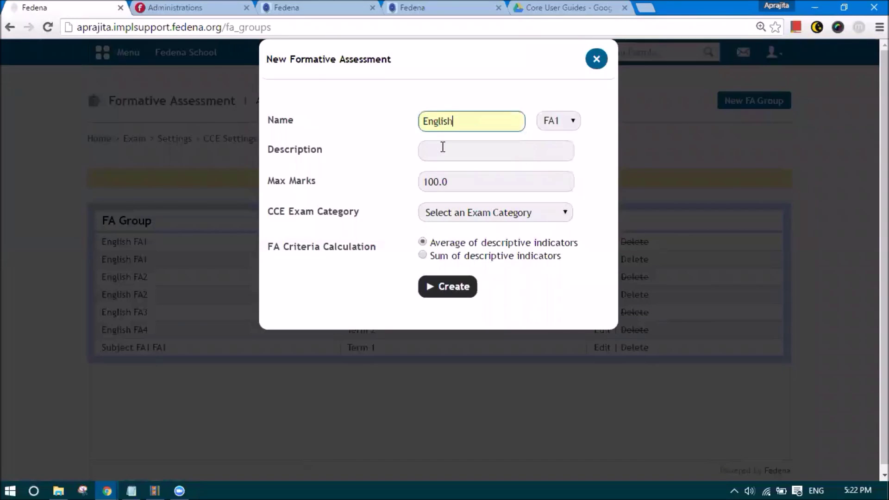
{"action": "left_click", "coordinate": [562, 121]}
{"action": "left_click", "coordinate": [566, 162]}
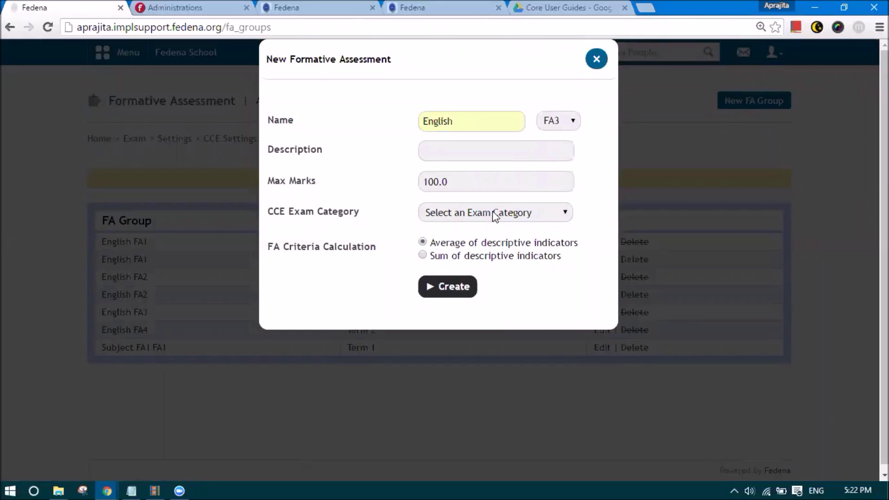
{"action": "left_click", "coordinate": [470, 213]}
{"action": "left_click", "coordinate": [477, 252]}
{"action": "left_click", "coordinate": [443, 154]}
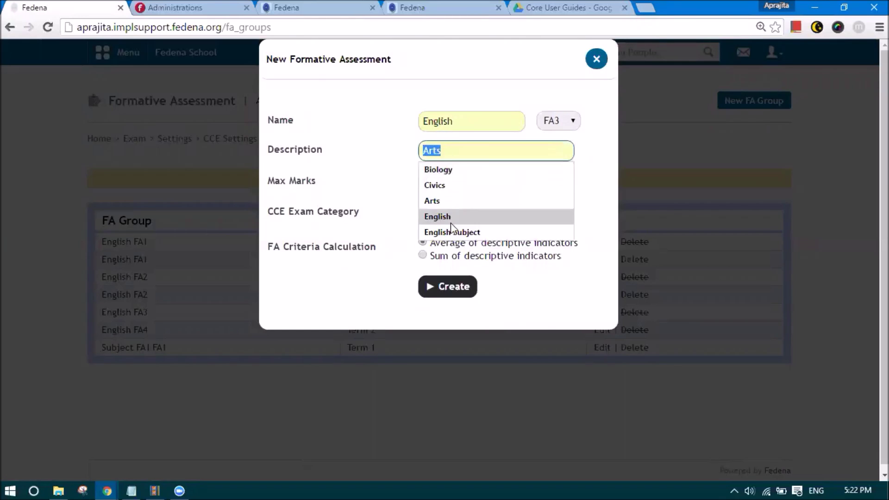
{"action": "left_click", "coordinate": [443, 224]}
{"action": "left_click", "coordinate": [444, 287]}
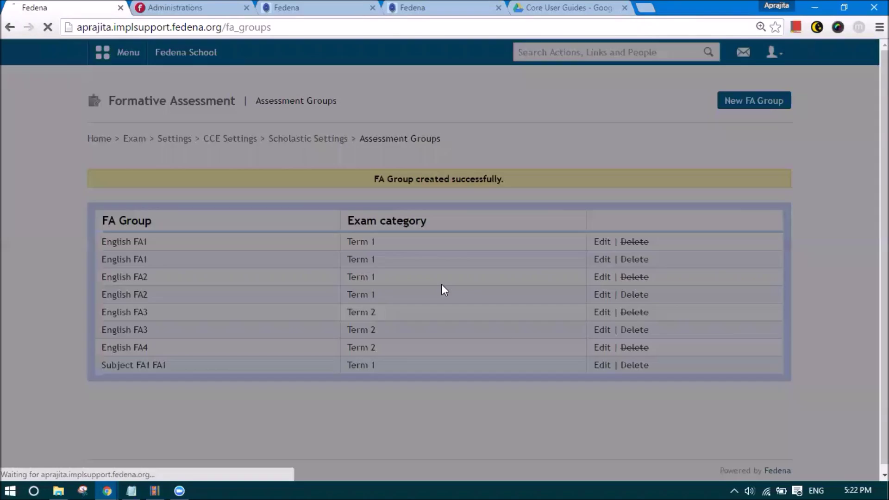
- Create an English FA4 group described 'English' under Term 2
{"action": "left_click", "coordinate": [725, 101]}
{"action": "left_click", "coordinate": [482, 114]}
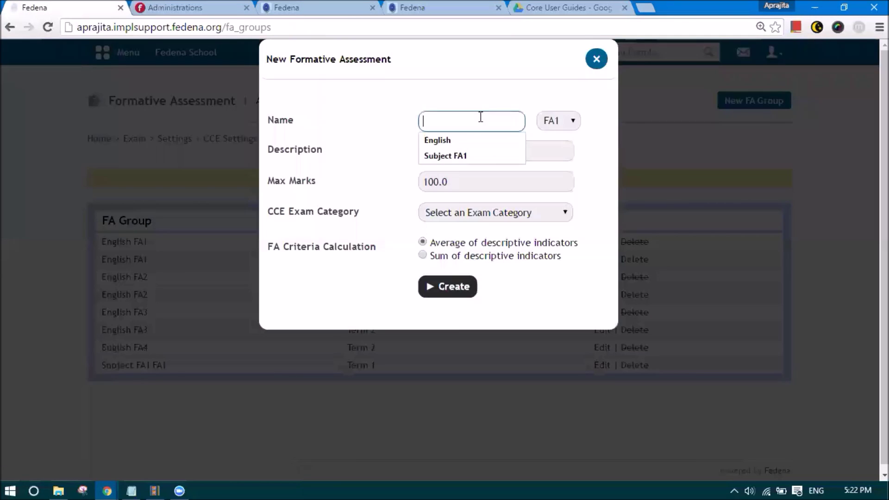
{"action": "left_click", "coordinate": [463, 140]}
{"action": "left_click", "coordinate": [457, 152]}
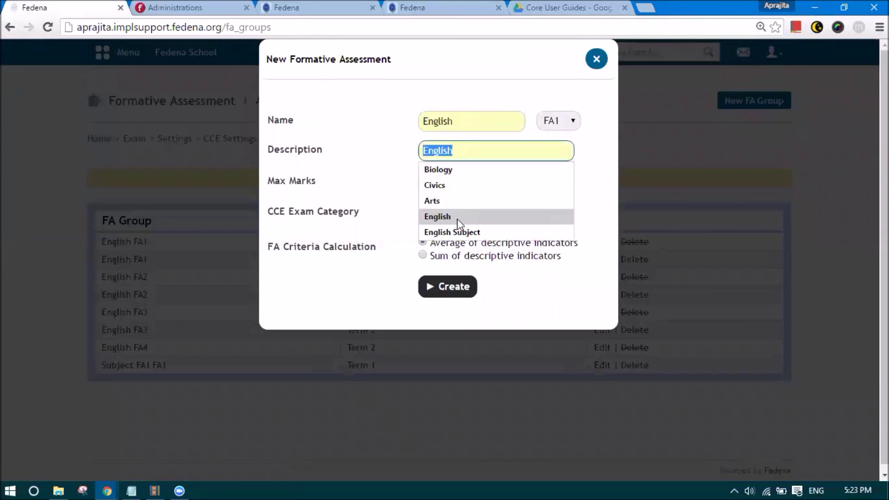
{"action": "left_click", "coordinate": [457, 217]}
{"action": "left_click", "coordinate": [482, 211]}
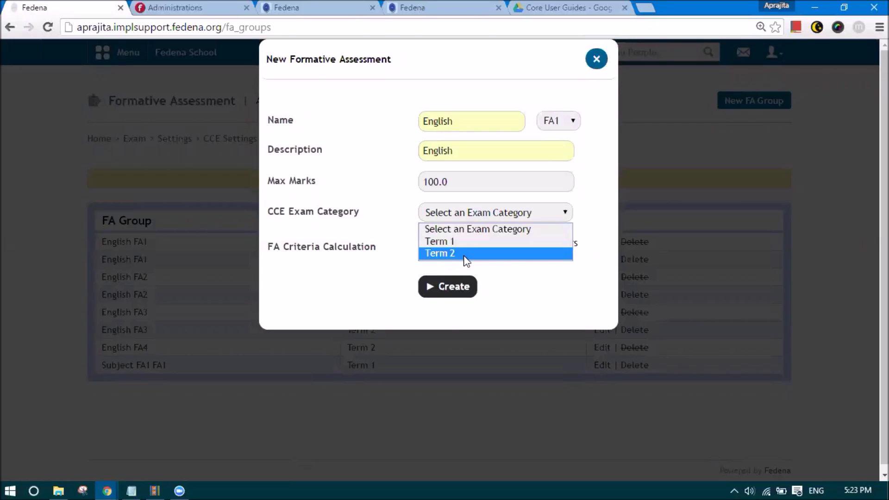
{"action": "left_click", "coordinate": [466, 254]}
{"action": "left_click", "coordinate": [551, 121]}
{"action": "left_click", "coordinate": [552, 172]}
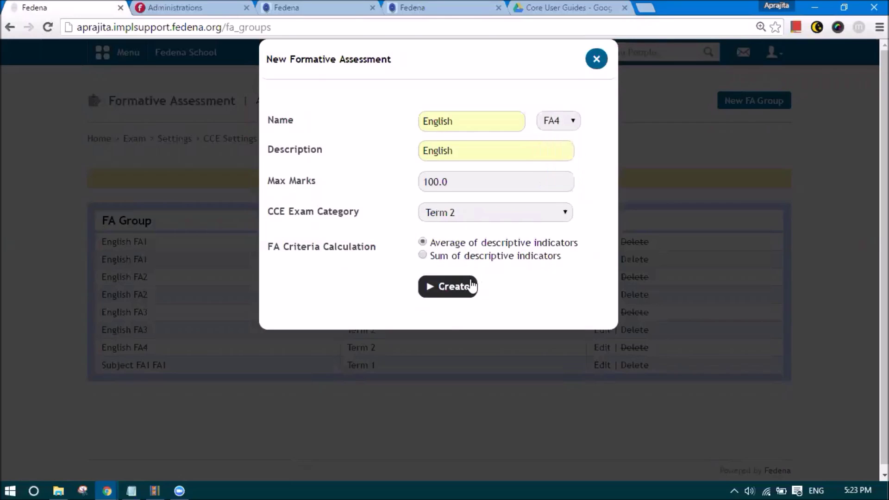
{"action": "left_click", "coordinate": [467, 288]}
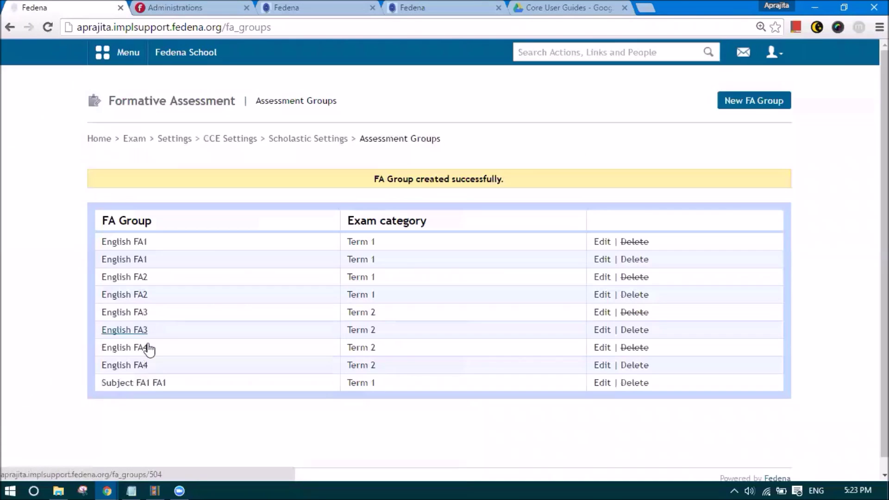
- Create a Science FA1 group under the Term 1 exam category
{"action": "left_click", "coordinate": [739, 100]}
{"action": "left_click", "coordinate": [459, 125]}
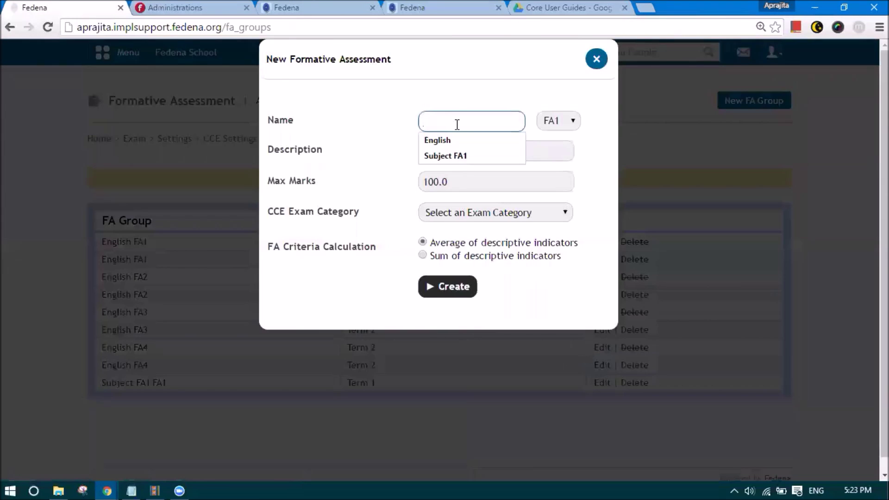
{"action": "type", "text": "Science"}
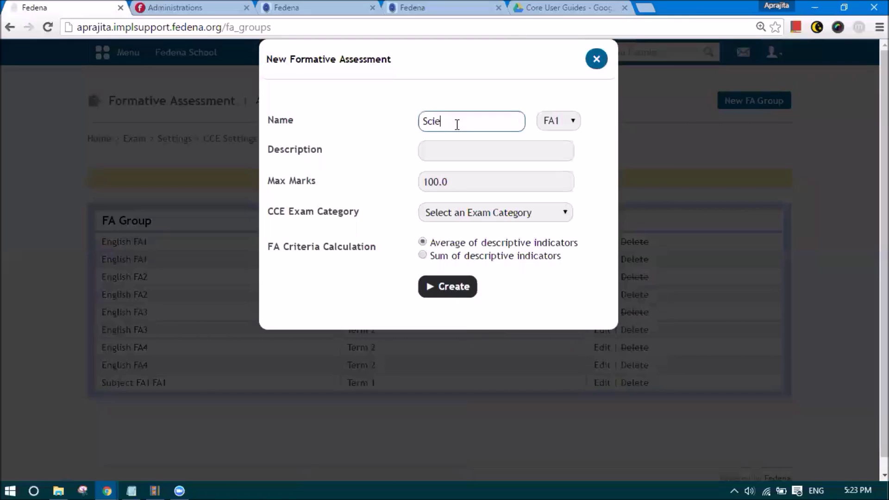
{"action": "left_click", "coordinate": [450, 144]}
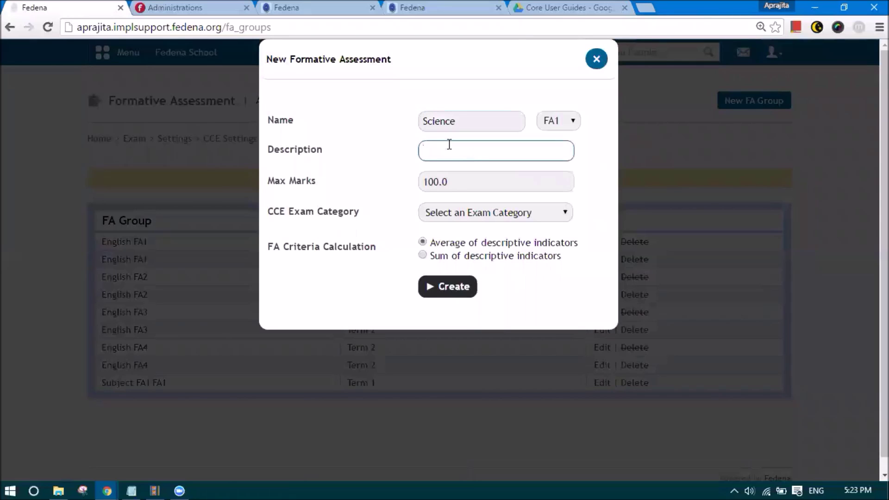
{"action": "left_click", "coordinate": [451, 215]}
{"action": "left_click", "coordinate": [449, 237]}
{"action": "left_click", "coordinate": [446, 287]}
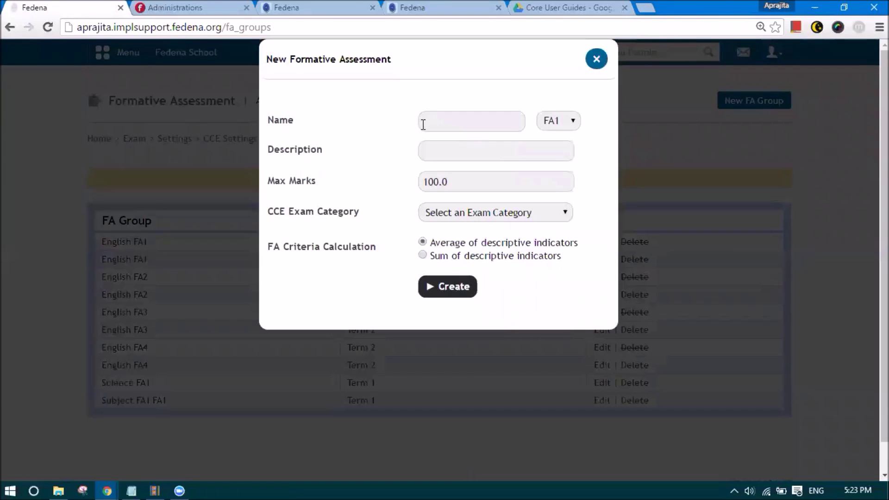
- Create a Science FA2 group described 'sc' under Term 1
{"action": "left_click", "coordinate": [421, 123]}
{"action": "type", "text": "Sv"}
{"action": "key", "text": "BackSpace"}
{"action": "left_click", "coordinate": [430, 137]}
{"action": "left_click", "coordinate": [556, 122]}
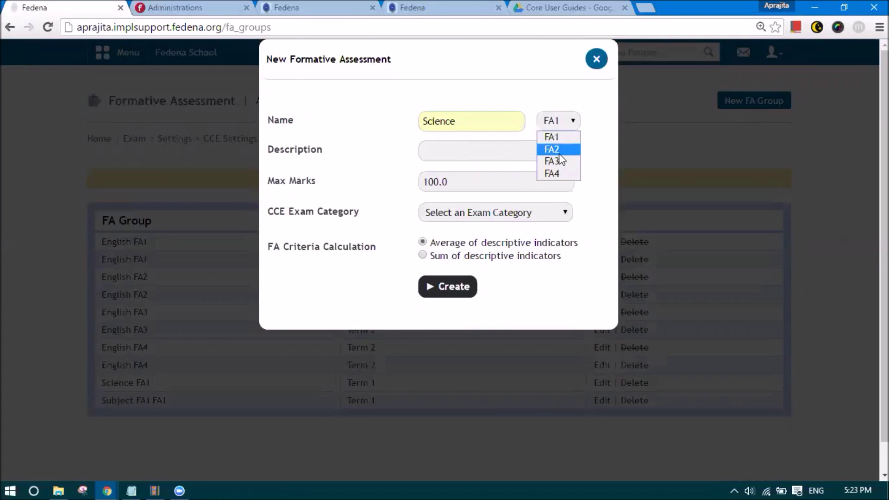
{"action": "left_click", "coordinate": [552, 148]}
{"action": "left_click", "coordinate": [459, 160]}
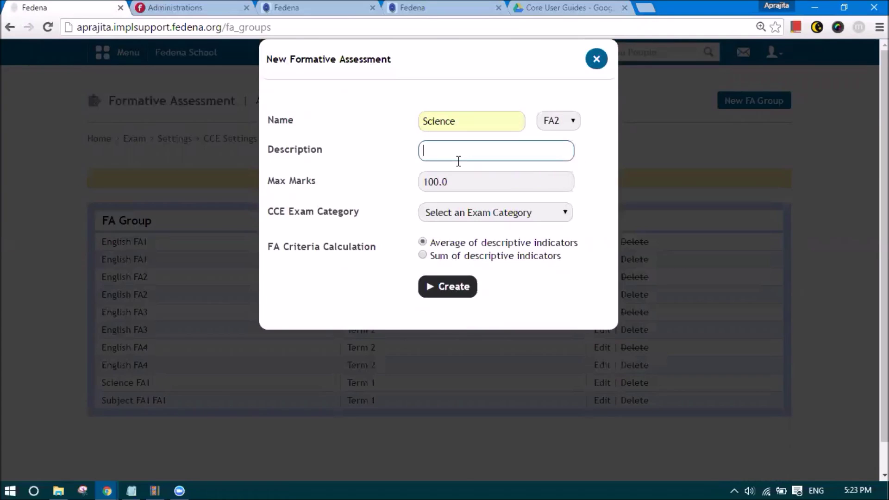
{"action": "type", "text": "sc"}
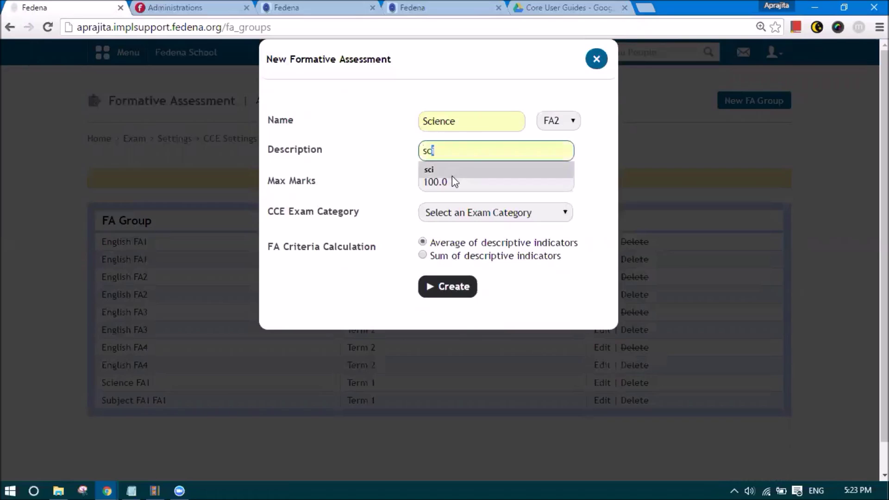
{"action": "left_click", "coordinate": [445, 213]}
{"action": "left_click", "coordinate": [444, 239]}
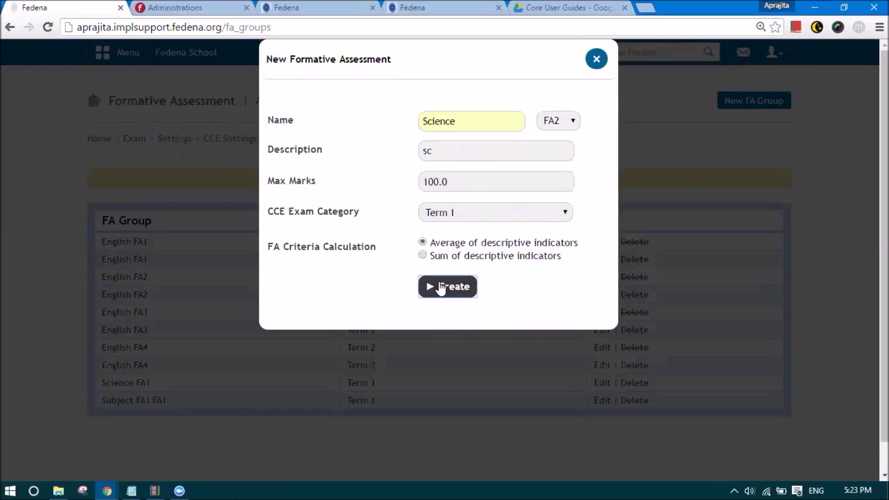
{"action": "left_click", "coordinate": [441, 287]}
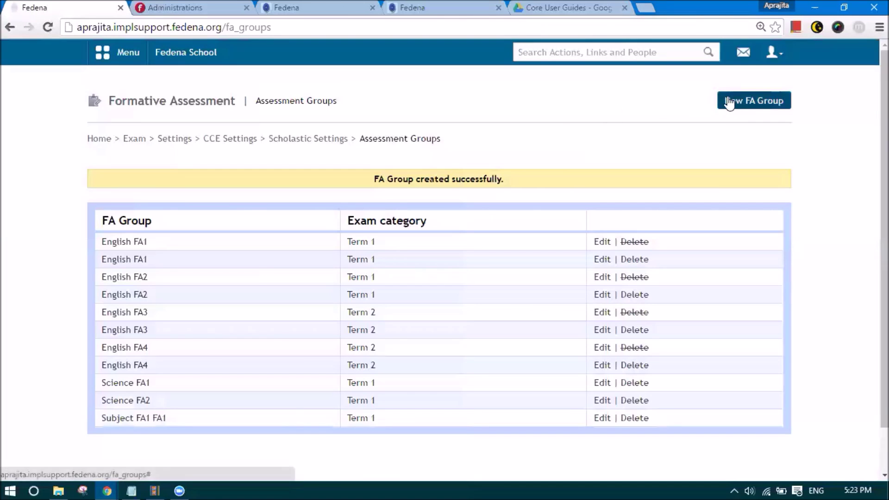
- Create a Science FA3 group described 'sci' under Term 2
{"action": "left_click", "coordinate": [729, 100]}
{"action": "left_click", "coordinate": [509, 125]}
{"action": "left_click", "coordinate": [497, 138]}
{"action": "left_click", "coordinate": [558, 123]}
{"action": "left_click", "coordinate": [559, 159]}
{"action": "left_click", "coordinate": [521, 213]}
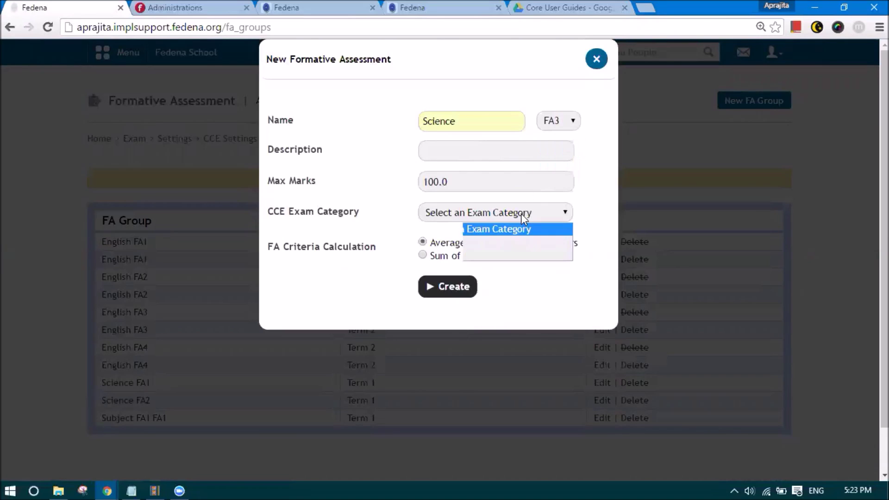
{"action": "left_click", "coordinate": [508, 251]}
{"action": "left_click", "coordinate": [464, 153]}
{"action": "type", "text": "sci"}
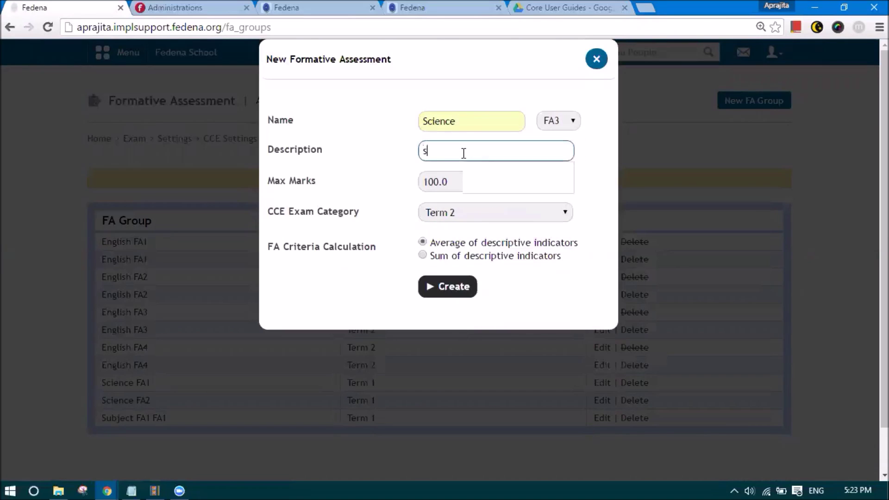
{"action": "left_click", "coordinate": [444, 285]}
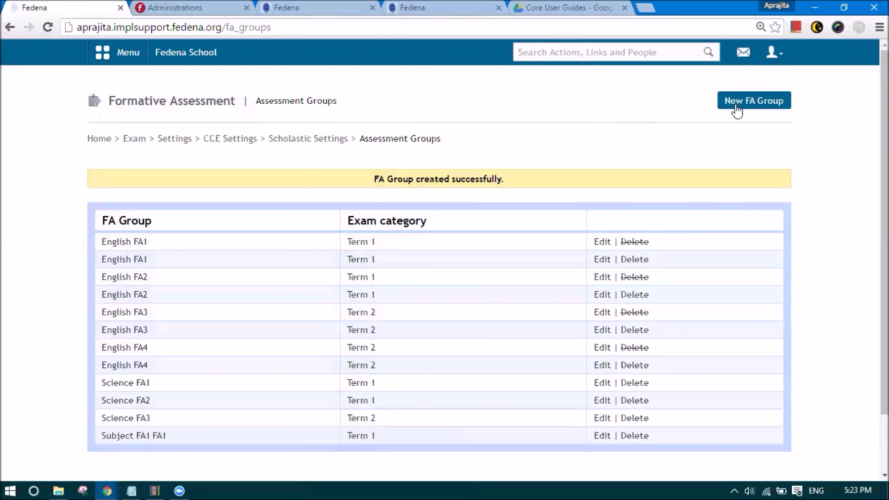
- Create a Science FA4 group described 'sci' under Term 2
{"action": "left_click", "coordinate": [736, 110]}
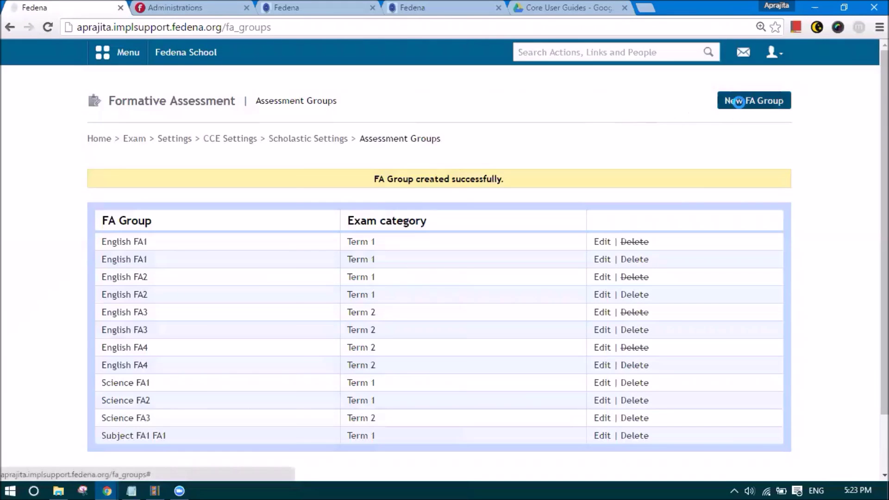
{"action": "left_click", "coordinate": [426, 123]}
{"action": "type", "text": "sc"}
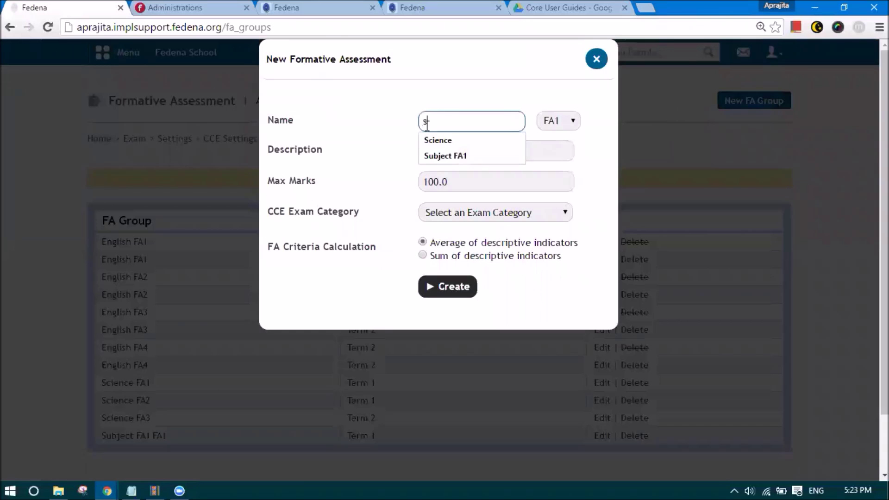
{"action": "left_click", "coordinate": [432, 139]}
{"action": "left_click", "coordinate": [429, 155]}
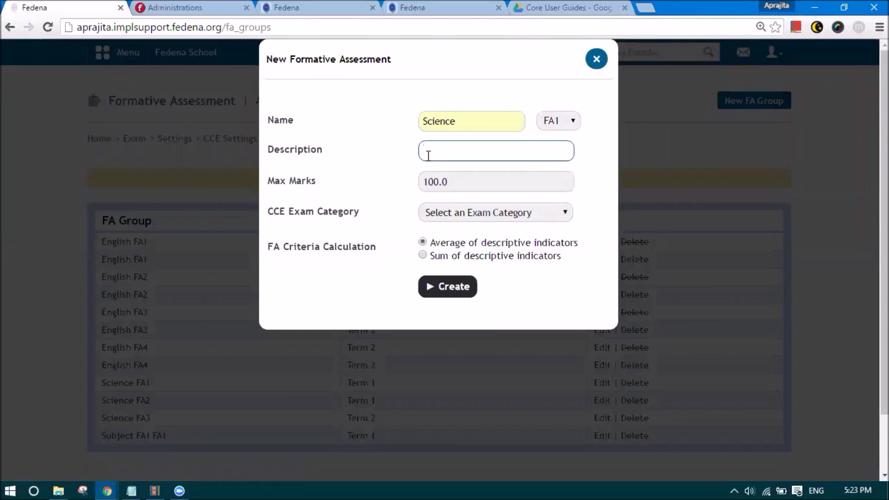
{"action": "type", "text": "sci"}
{"action": "left_click", "coordinate": [438, 212]}
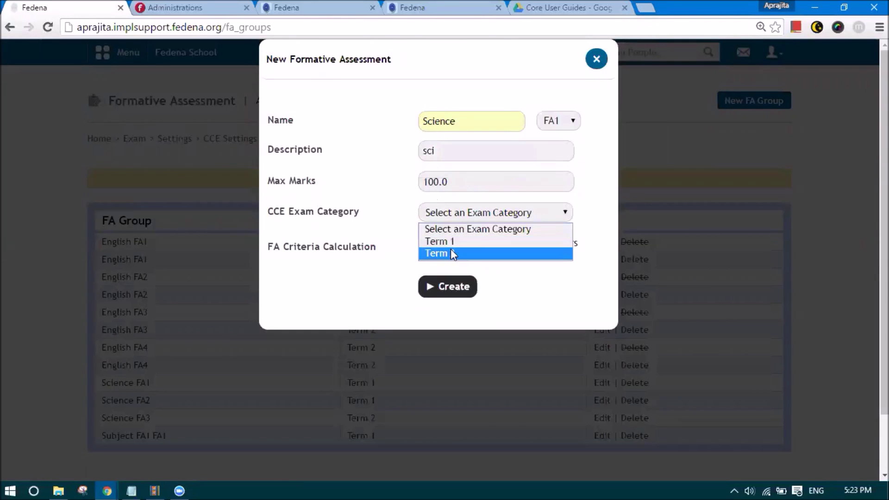
{"action": "left_click", "coordinate": [451, 253]}
{"action": "left_click", "coordinate": [540, 129]}
{"action": "left_click", "coordinate": [552, 171]}
{"action": "left_click", "coordinate": [473, 286]}
- Review the updated FA groups list and return to Scholastic Settings
{"action": "scroll", "coordinate": [209, 248], "scroll_direction": "down", "scroll_amount": 2}
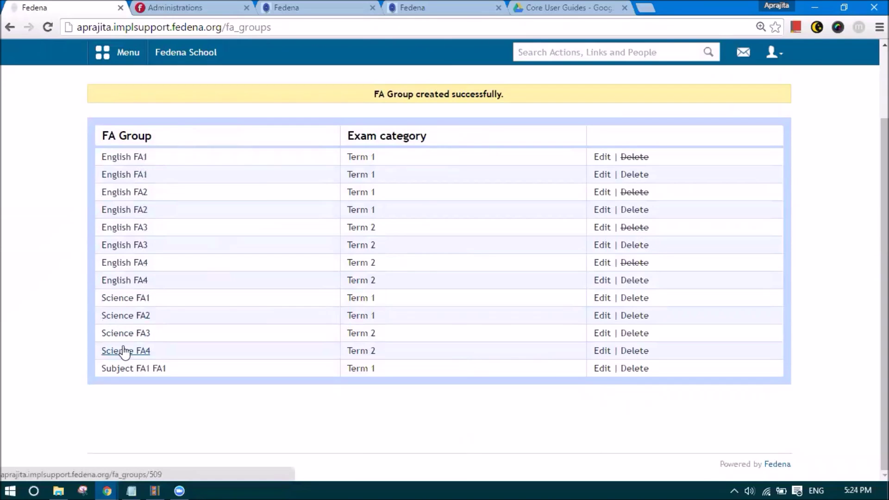
{"action": "scroll", "coordinate": [197, 296], "scroll_direction": "up", "scroll_amount": 2}
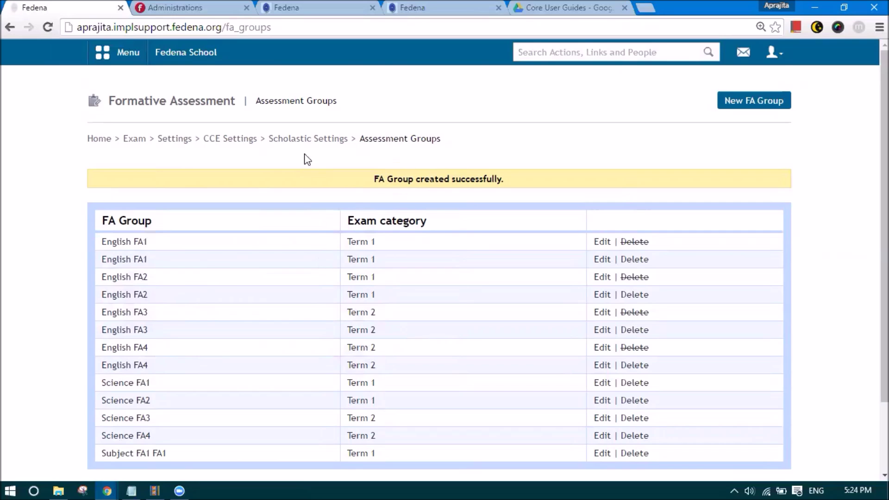
{"action": "left_click", "coordinate": [310, 143]}
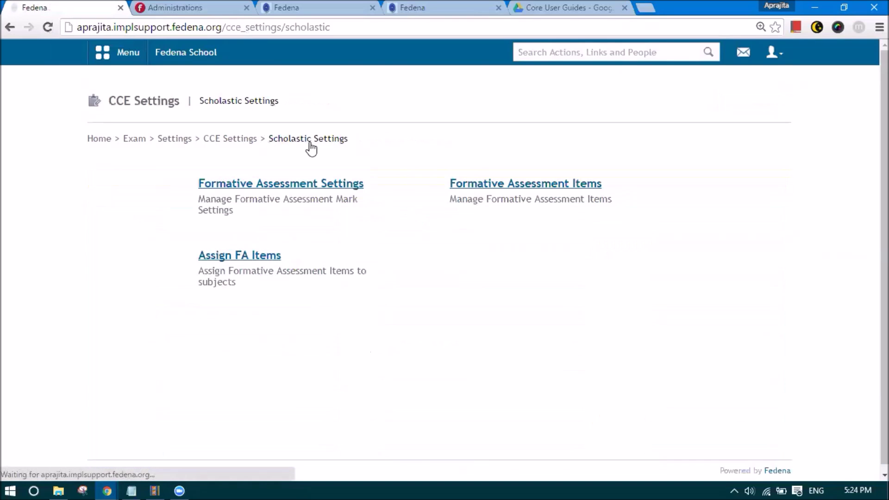
- Add a Class work criterion to English FA1, described 'Class work', with formula key A
{"action": "left_click", "coordinate": [504, 187]}
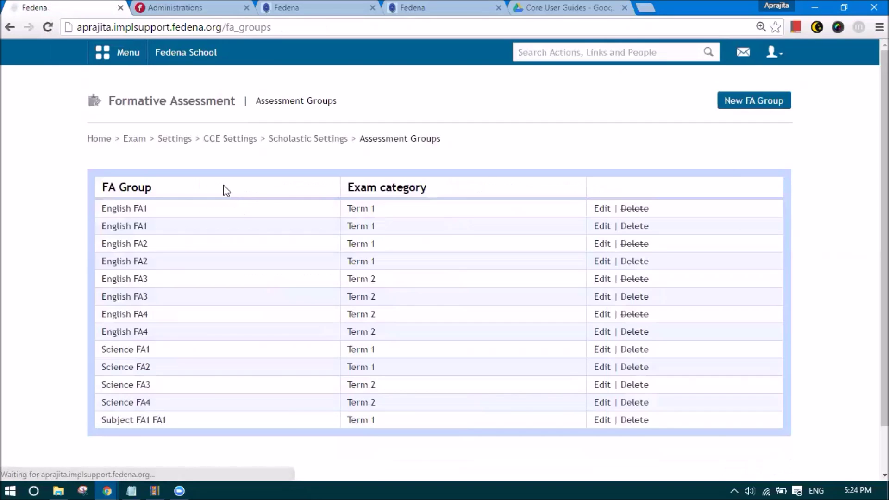
{"action": "left_click", "coordinate": [124, 227]}
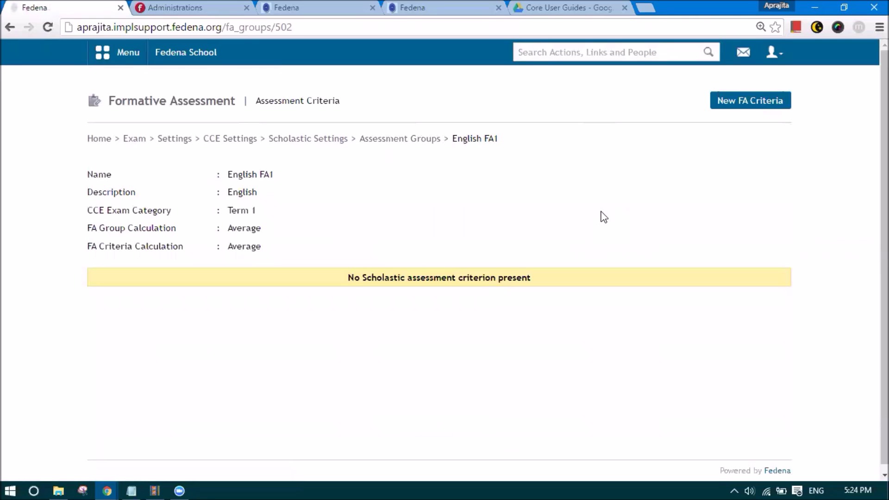
{"action": "left_click", "coordinate": [733, 106]}
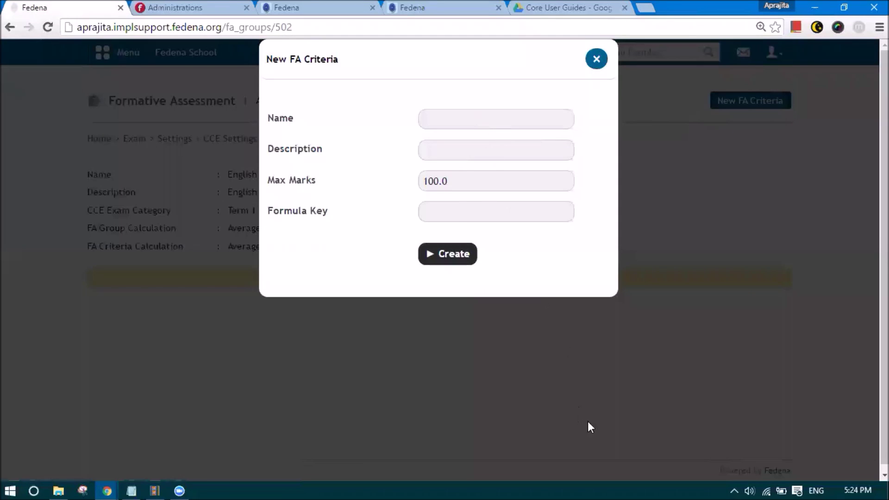
{"action": "left_click", "coordinate": [430, 119]}
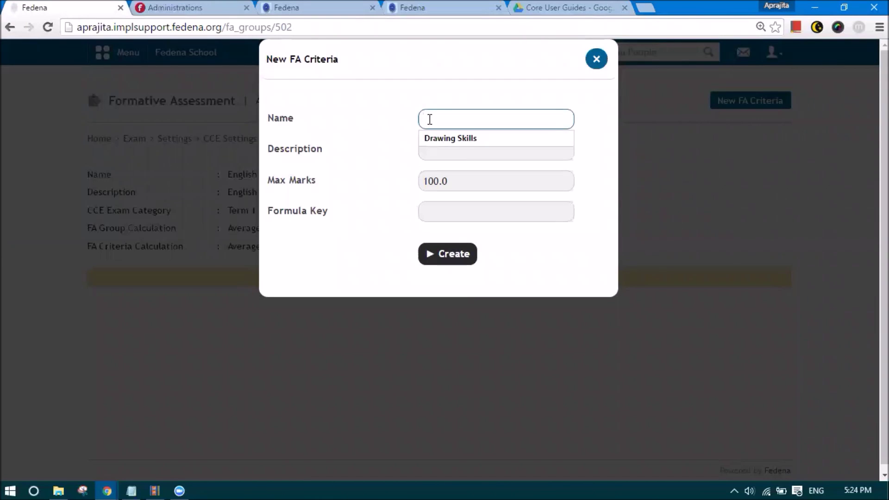
{"action": "type", "text": "Class work"}
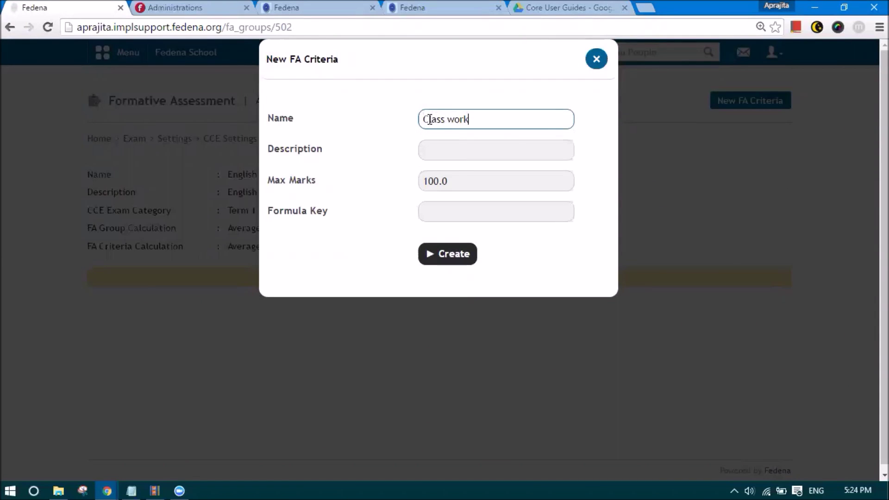
{"action": "left_click_drag", "start_coordinate": [467, 119], "coordinate": [417, 125]}
{"action": "key", "text": "ctrl+c"}
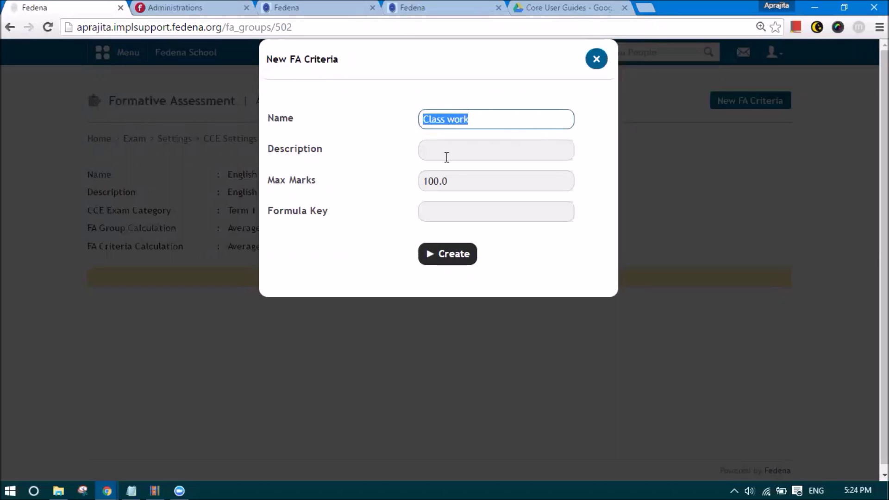
{"action": "left_click", "coordinate": [447, 157]}
{"action": "key", "text": "ctrl+v"}
{"action": "left_click", "coordinate": [453, 209]}
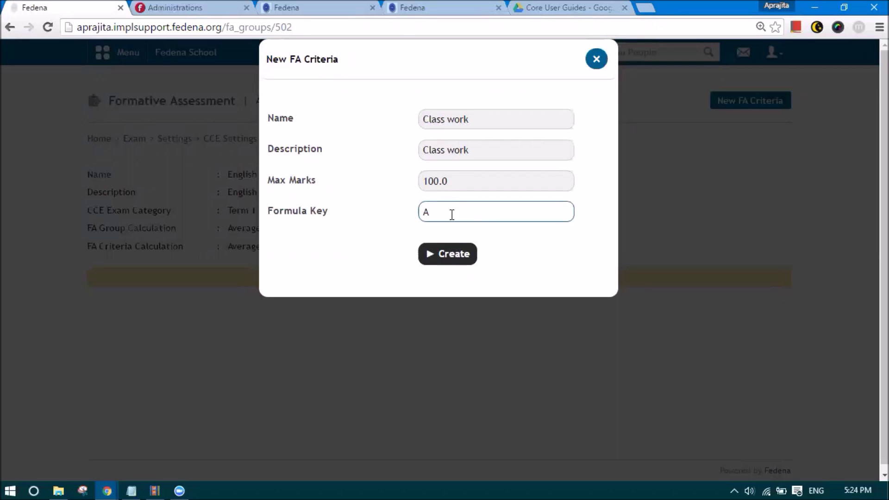
{"action": "left_click", "coordinate": [445, 253]}
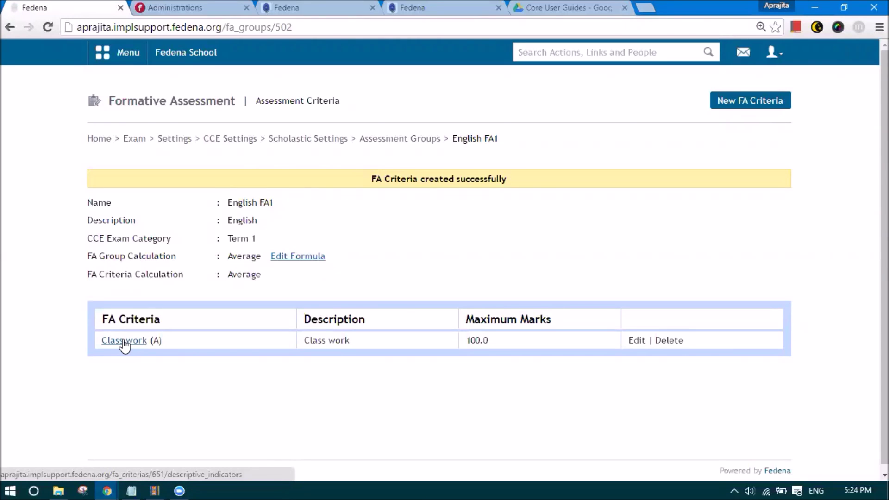
- Under Class work, create an 'Assignment' descriptive indicator with 'Assignment' as its description
{"action": "left_click", "coordinate": [123, 340]}
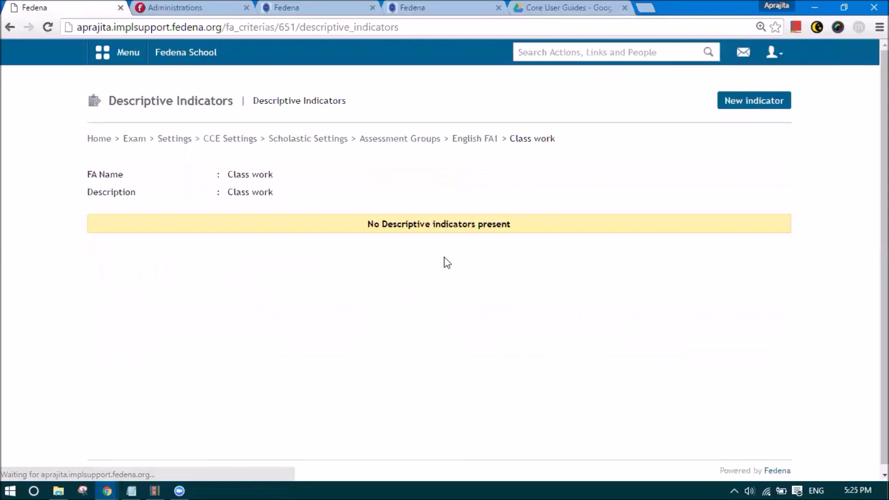
{"action": "left_click", "coordinate": [739, 108]}
{"action": "left_click", "coordinate": [441, 124]}
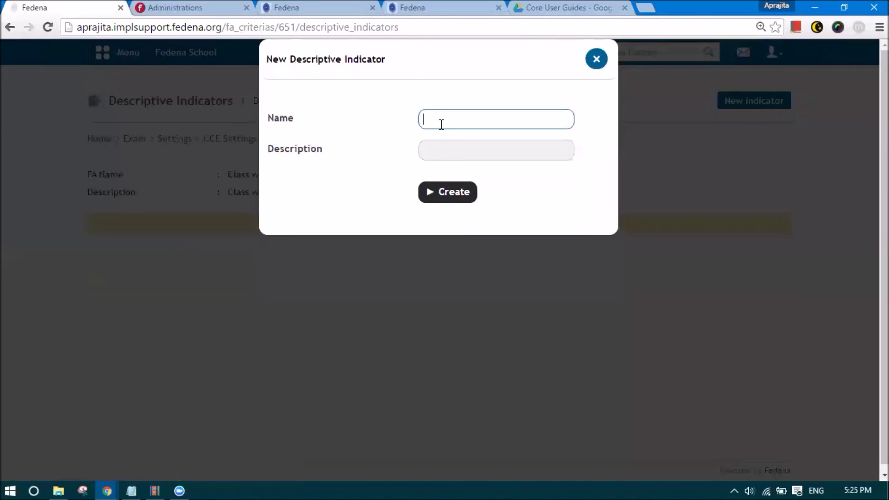
{"action": "left_click", "coordinate": [436, 120]}
{"action": "type", "text": "Assignment"}
{"action": "left_click_drag", "start_coordinate": [477, 122], "coordinate": [378, 121]}
{"action": "key", "text": "ctrl+c"}
{"action": "left_click", "coordinate": [431, 148]}
{"action": "key", "text": "ctrl+v"}
{"action": "left_click", "coordinate": [452, 197]}
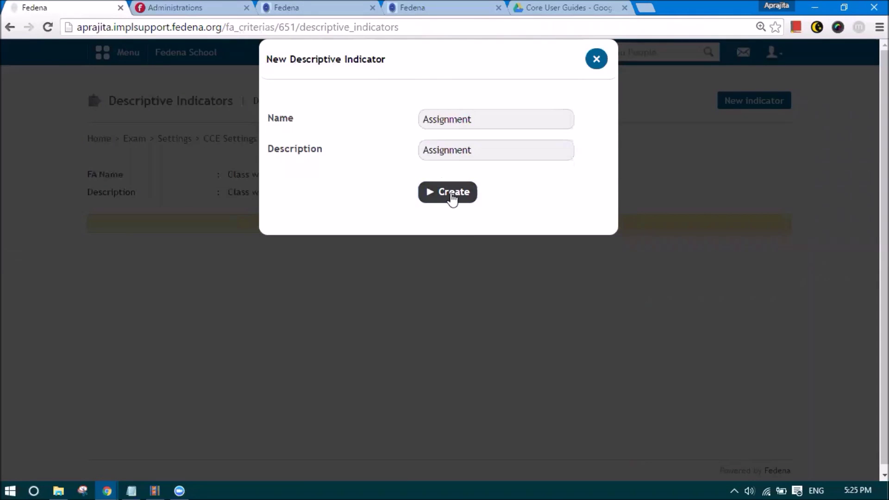
- Create an 'Oral test' indicator with 'Oral test' as its description, then return to English FA1
{"action": "left_click", "coordinate": [745, 104]}
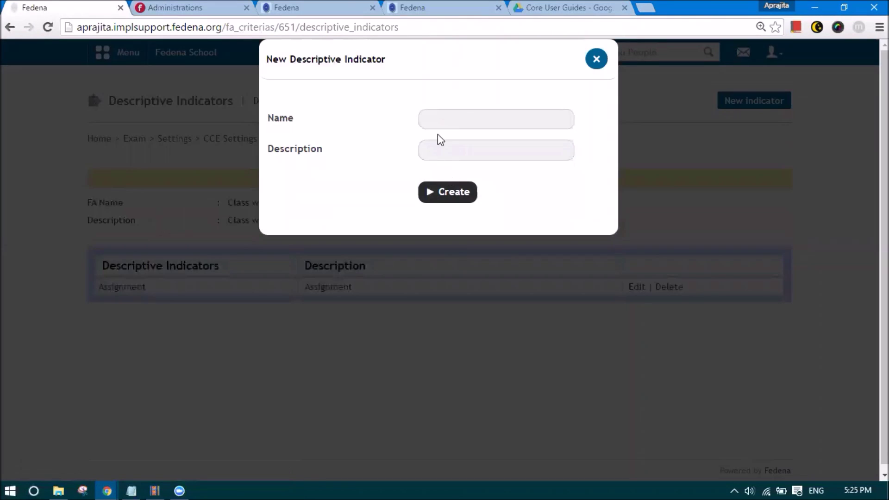
{"action": "left_click", "coordinate": [432, 119]}
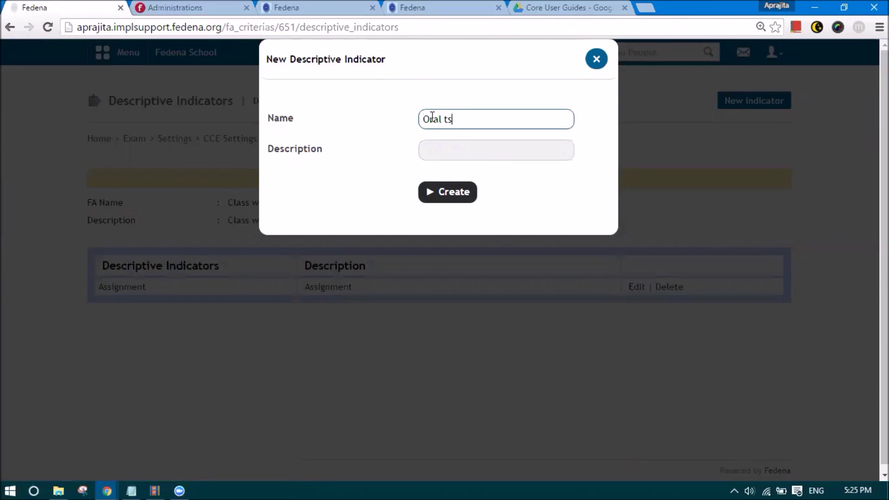
{"action": "type", "text": "Oral test"}
{"action": "left_click_drag", "start_coordinate": [464, 122], "coordinate": [409, 129]}
{"action": "key", "text": "ctrl+c"}
{"action": "left_click", "coordinate": [439, 146]}
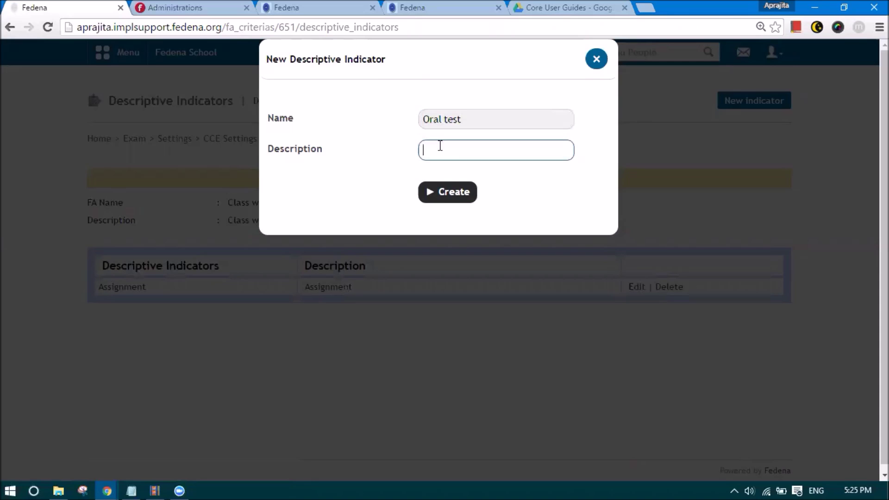
{"action": "key", "text": "ctrl+v"}
{"action": "left_click", "coordinate": [454, 194]}
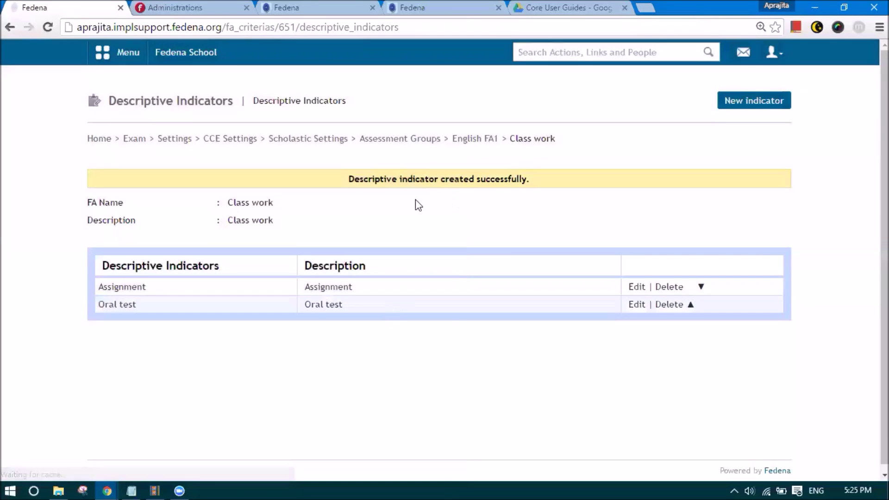
{"action": "left_click", "coordinate": [471, 142]}
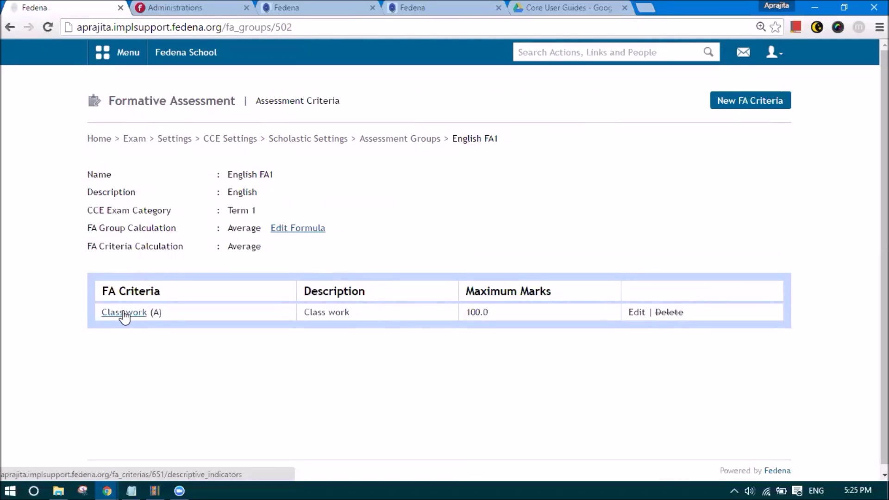
- Highlight Class work's formula key A and the Average criteria calculation on the English FA1 page
{"action": "double_click", "coordinate": [157, 313]}
{"action": "left_click", "coordinate": [156, 314]}
{"action": "double_click", "coordinate": [156, 313]}
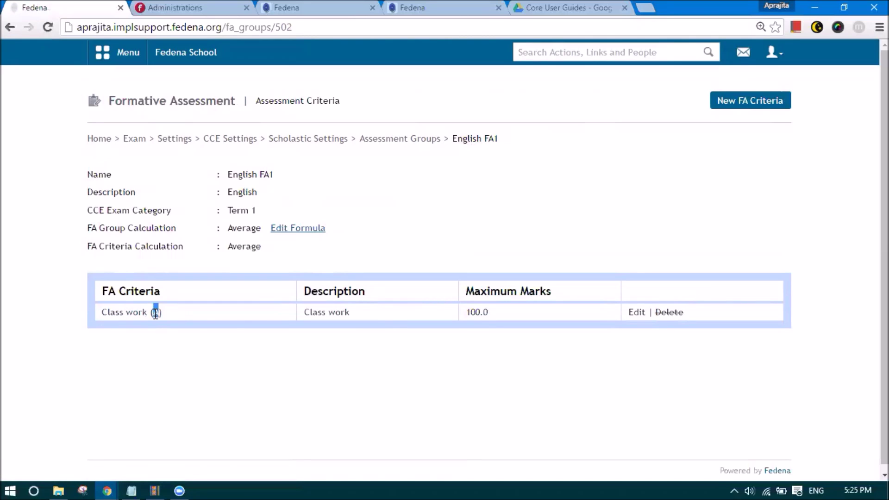
{"action": "left_click_drag", "start_coordinate": [226, 246], "coordinate": [266, 247]}
{"action": "left_click_drag", "start_coordinate": [227, 247], "coordinate": [272, 248]}
{"action": "left_click", "coordinate": [278, 259]}
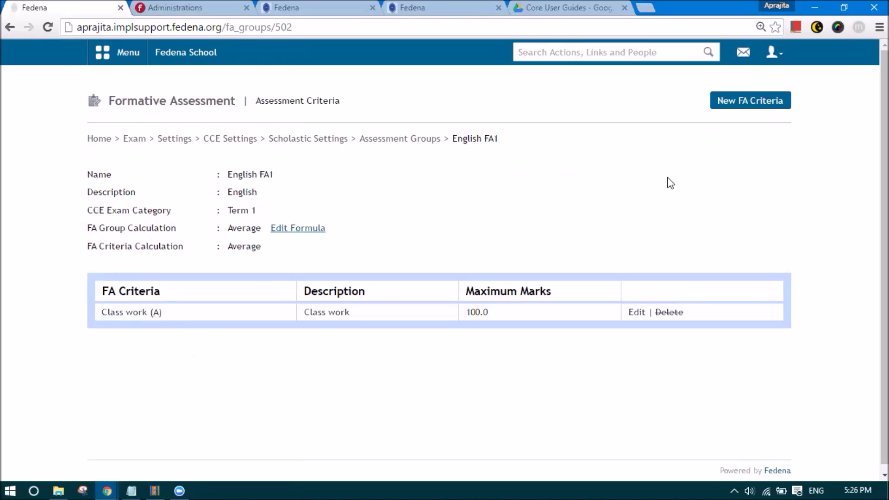
- Create a 'Projects' FA criterion with 'Projects' as its description and 100 max marks
{"action": "left_click", "coordinate": [764, 102]}
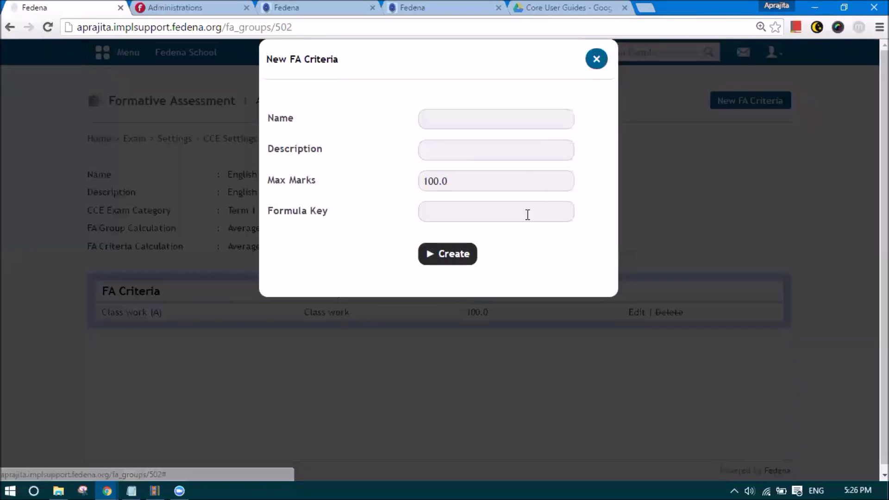
{"action": "left_click", "coordinate": [497, 119]}
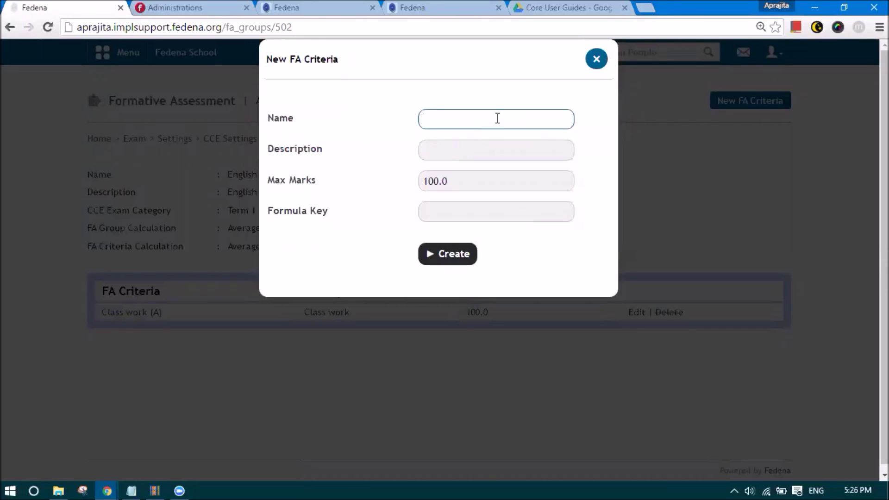
{"action": "type", "text": "Projects"}
{"action": "left_click", "coordinate": [490, 143]}
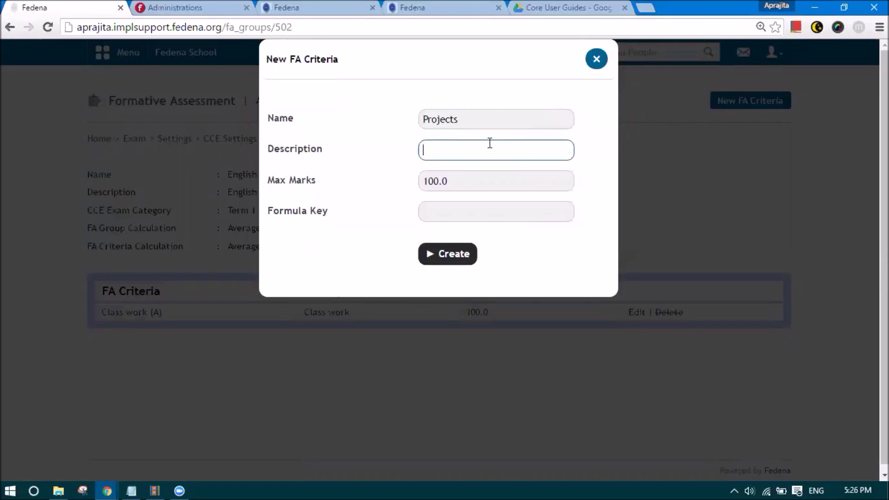
{"action": "left_click", "coordinate": [452, 125]}
{"action": "left_click_drag", "start_coordinate": [453, 125], "coordinate": [383, 127]}
{"action": "key", "text": "ctrl+c"}
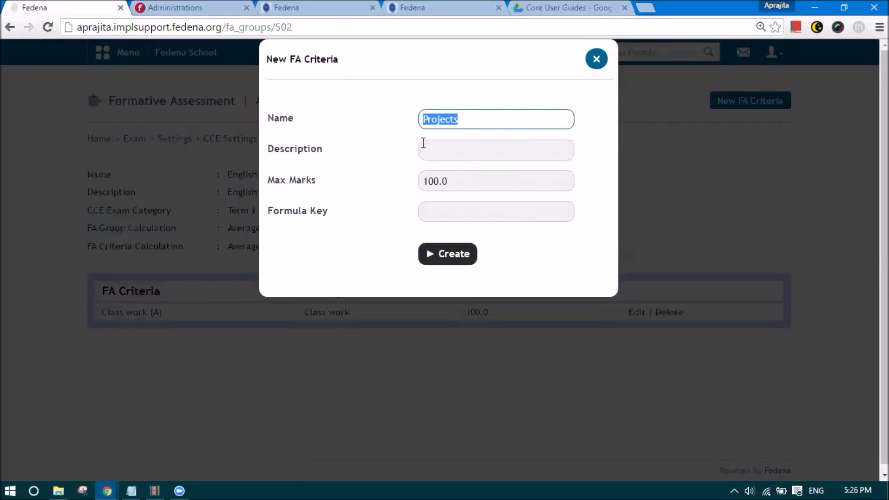
{"action": "left_click", "coordinate": [451, 157]}
{"action": "key", "text": "ctrl+v"}
{"action": "left_click", "coordinate": [467, 207]}
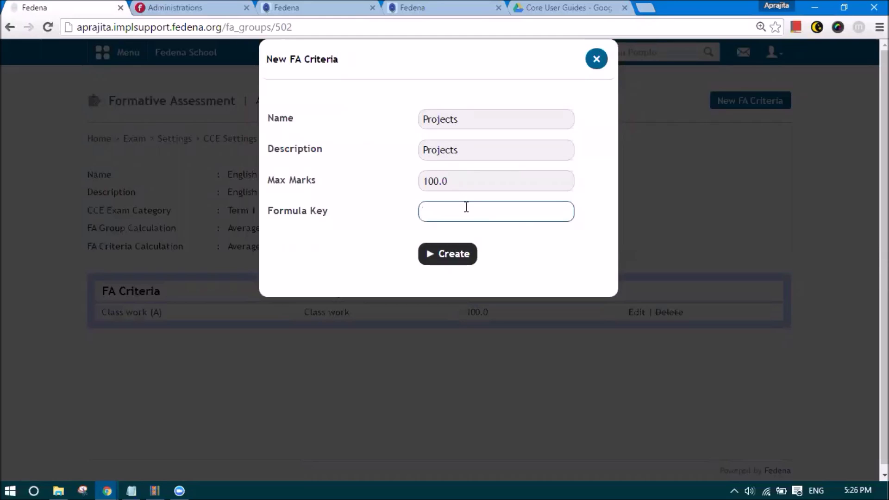
{"action": "left_click", "coordinate": [452, 254]}
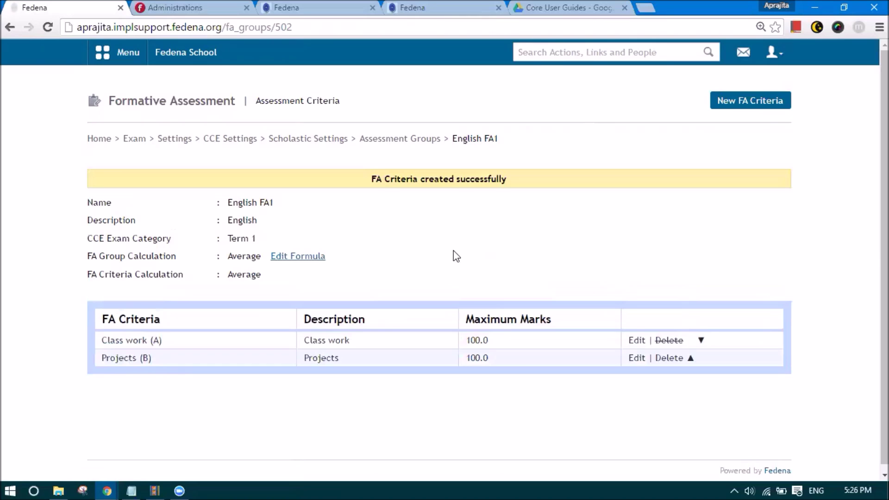
- Under Projects, create an 'Experiments' indicator with 'Experiments' as its description
{"action": "left_click", "coordinate": [128, 361]}
{"action": "left_click", "coordinate": [743, 106]}
{"action": "left_click", "coordinate": [452, 123]}
{"action": "type", "text": "Experiments"}
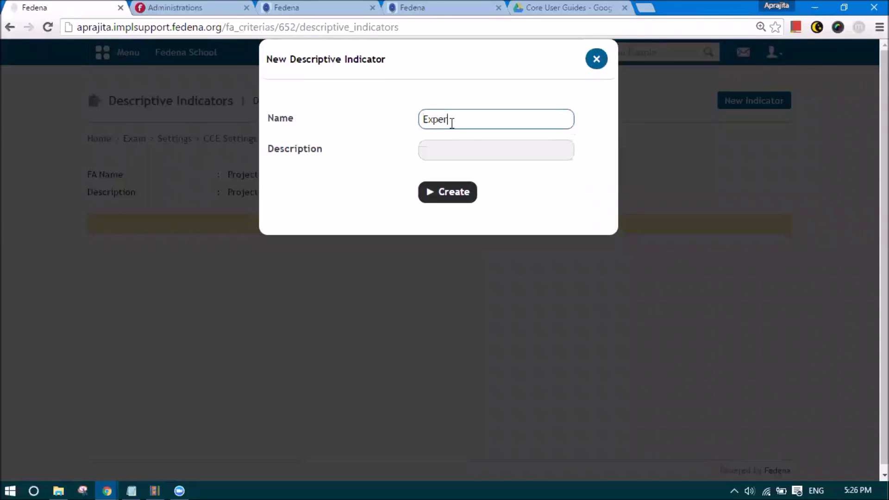
{"action": "double_click", "coordinate": [450, 121]}
{"action": "key", "text": "ctrl+c"}
{"action": "left_click", "coordinate": [440, 149]}
{"action": "key", "text": "ctrl+v"}
{"action": "left_click", "coordinate": [457, 193]}
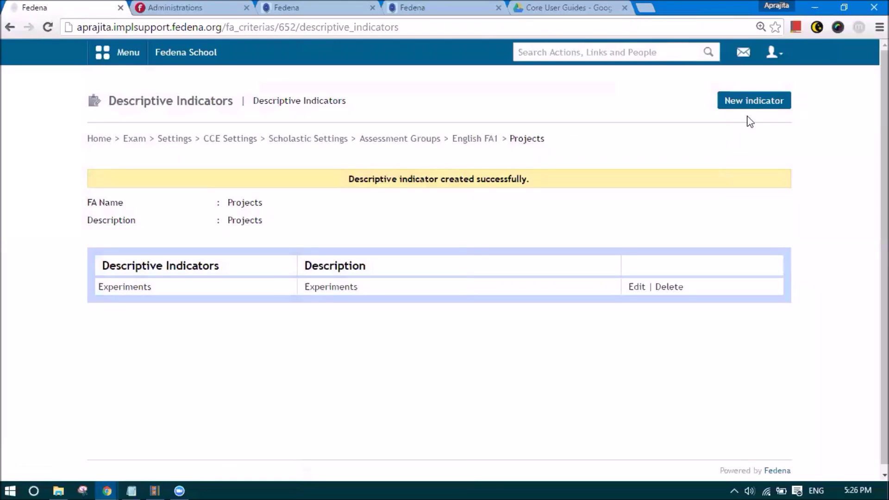
- Create an 'Interviews' indicator with 'Interviews' as its description, fixing the misspelt name
{"action": "left_click", "coordinate": [749, 109]}
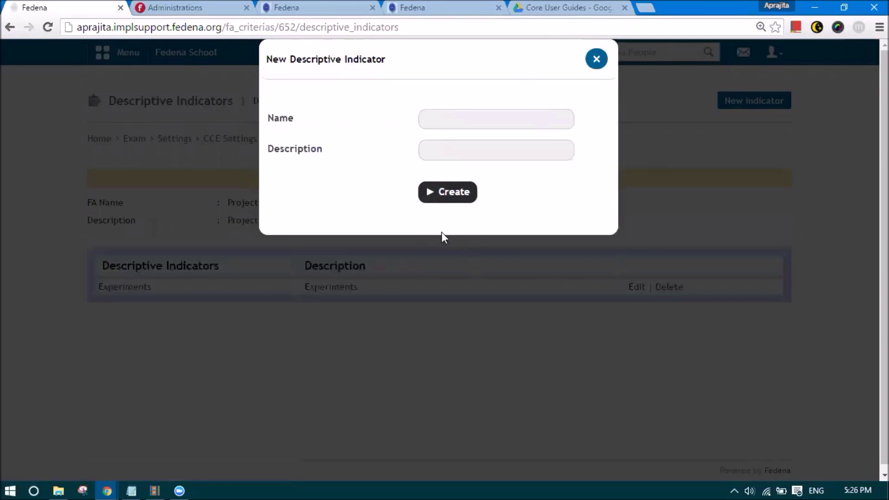
{"action": "left_click", "coordinate": [439, 118]}
{"action": "type", "text": "Interviwes"}
{"action": "left_click", "coordinate": [453, 119]}
{"action": "type", "text": "e"}
{"action": "left_click", "coordinate": [469, 120]}
{"action": "key", "text": "BackSpace"}
{"action": "left_click_drag", "start_coordinate": [468, 120], "coordinate": [407, 117]}
{"action": "key", "text": "ctrl+c"}
{"action": "left_click", "coordinate": [439, 152]}
{"action": "key", "text": "ctrl+v"}
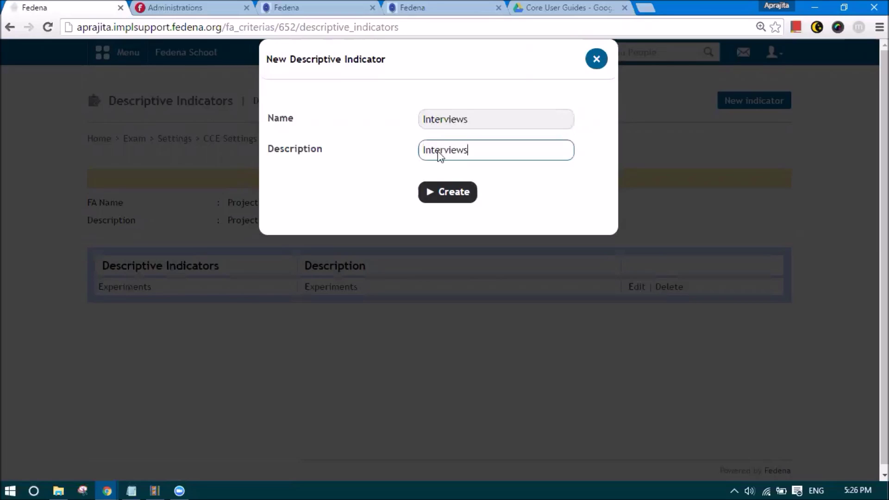
{"action": "left_click", "coordinate": [432, 200]}
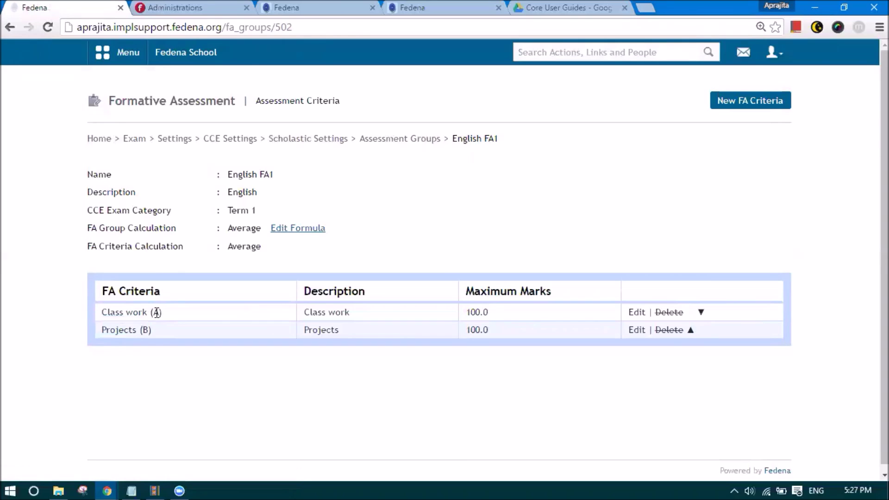
- Highlight English FA1's name and calculation methods, then open its criteria formula editor
{"action": "double_click", "coordinate": [234, 249]}
{"action": "left_click_drag", "start_coordinate": [225, 175], "coordinate": [274, 175]}
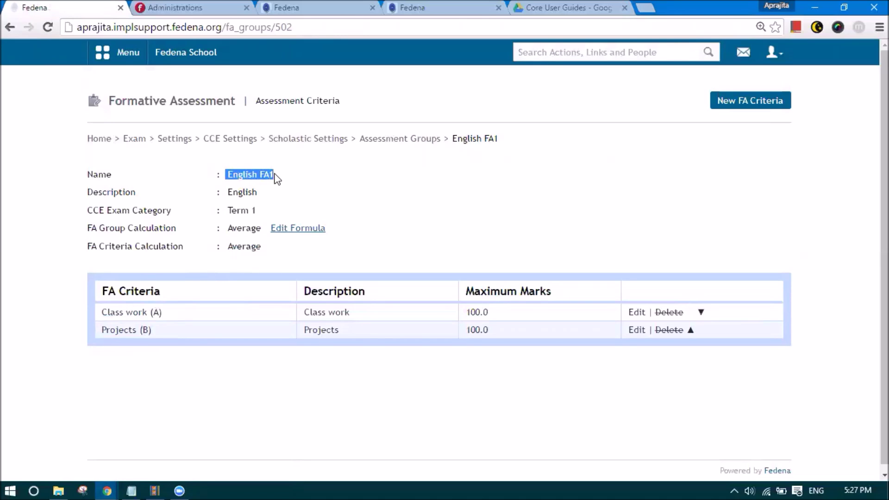
{"action": "left_click_drag", "start_coordinate": [228, 228], "coordinate": [262, 228]}
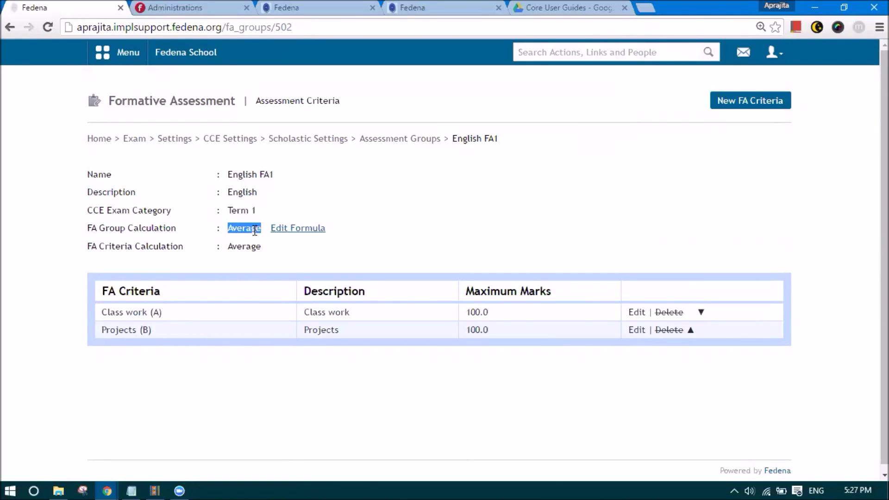
{"action": "left_click", "coordinate": [295, 230]}
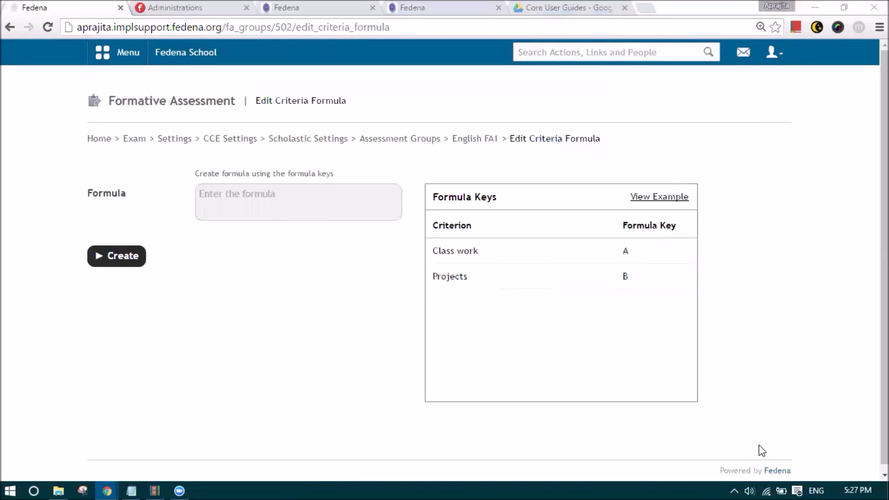
- Try the formula (A+B)/2, delete it, and bring up the formula examples
{"action": "left_click", "coordinate": [262, 200]}
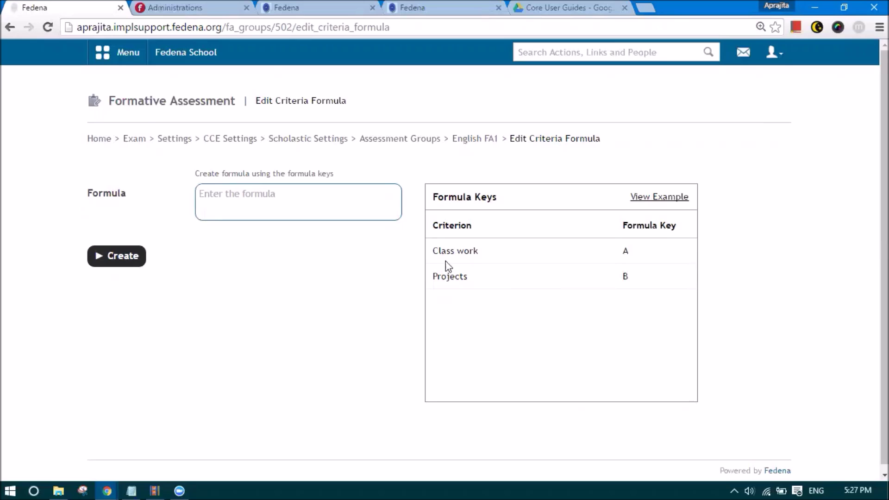
{"action": "type", "text": "A+B"}
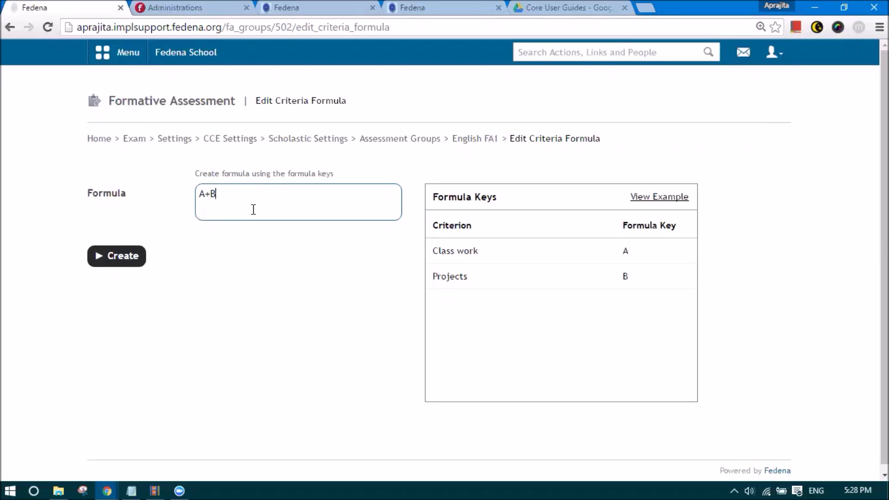
{"action": "key", "text": "BackSpace"}
{"action": "key", "text": "BackSpace"}
{"action": "type", "text": "A+B/2)"}
{"action": "left_click", "coordinate": [200, 194]}
{"action": "type", "text": "(("}
{"action": "left_click_drag", "start_coordinate": [229, 197], "coordinate": [195, 198]}
{"action": "key", "text": "BackSpace"}
{"action": "left_click", "coordinate": [659, 197]}
{"action": "key", "text": "ctrl+0"}
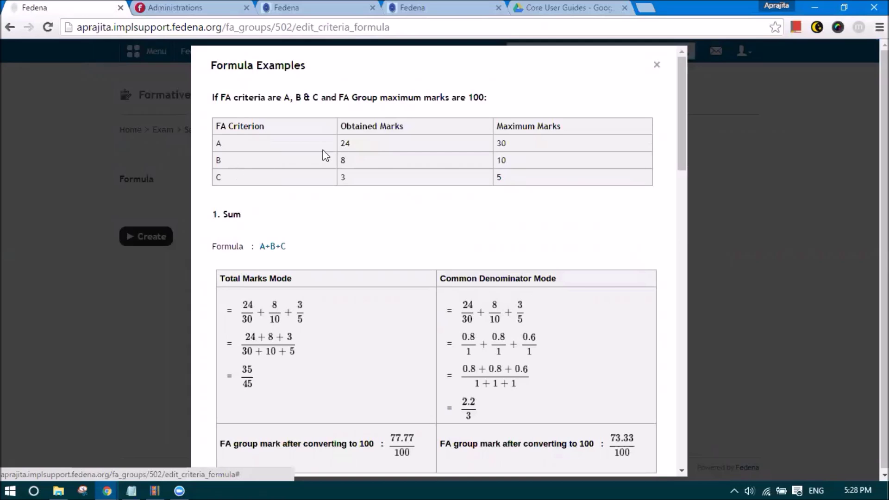
- Review the sum A+B+C and best() :sum examples, then close the examples window
{"action": "scroll", "coordinate": [365, 165], "scroll_direction": "down", "scroll_amount": 4}
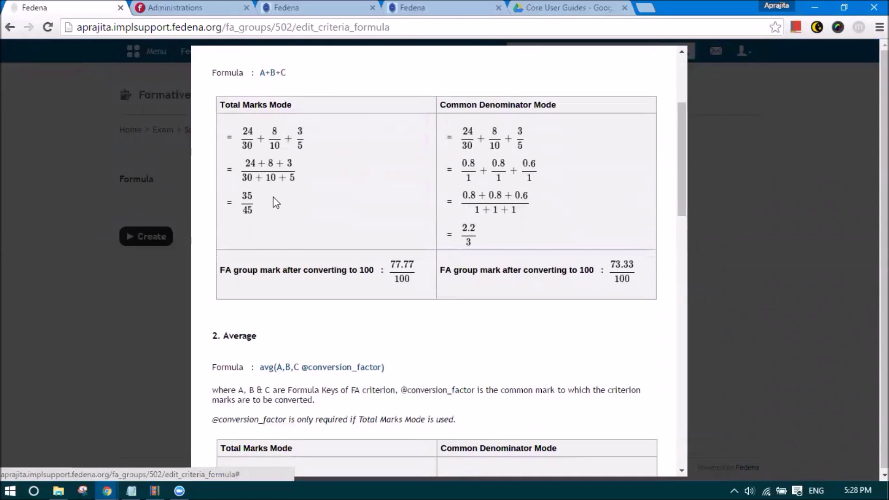
{"action": "scroll", "coordinate": [273, 185], "scroll_direction": "down", "scroll_amount": 5}
{"action": "scroll", "coordinate": [264, 185], "scroll_direction": "down", "scroll_amount": 9}
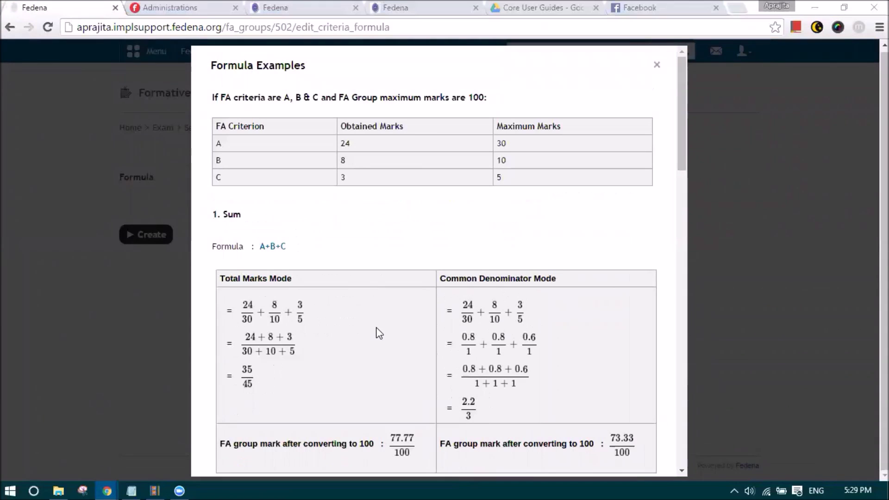
{"action": "scroll", "coordinate": [377, 331], "scroll_direction": "down", "scroll_amount": 3}
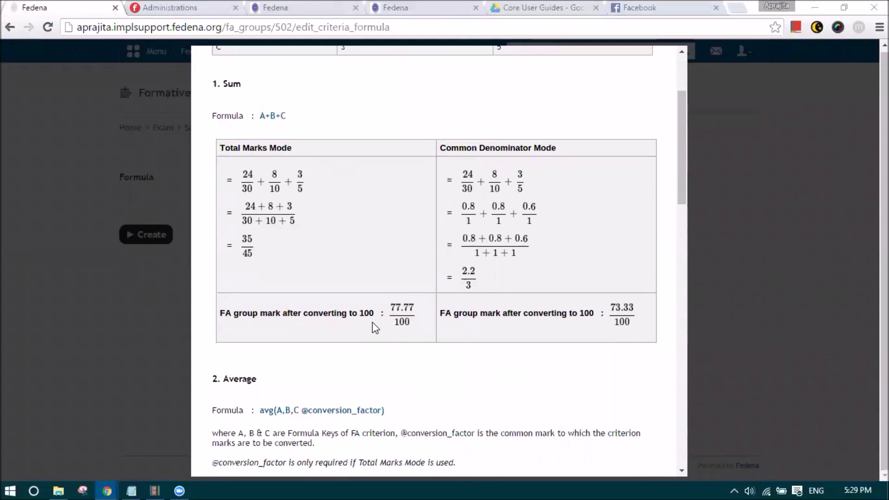
{"action": "scroll", "coordinate": [338, 314], "scroll_direction": "up", "scroll_amount": 3}
{"action": "left_click_drag", "start_coordinate": [256, 247], "coordinate": [280, 252]}
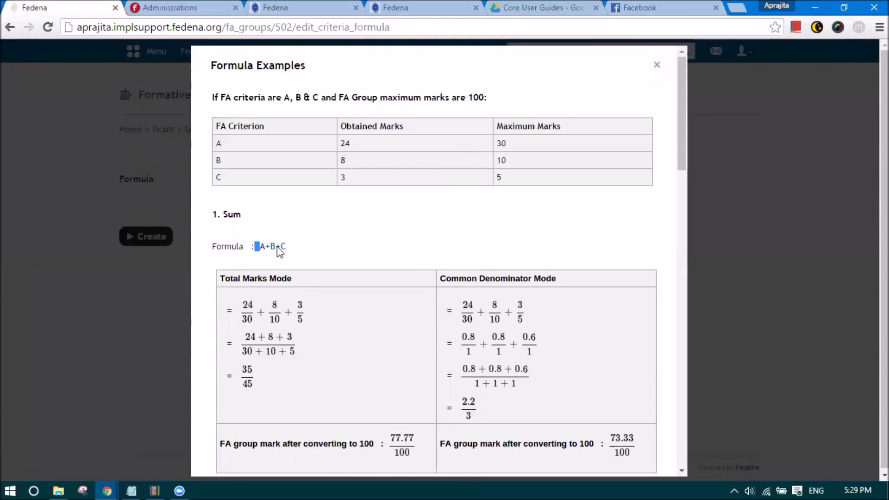
{"action": "left_click", "coordinate": [292, 245]}
{"action": "scroll", "coordinate": [288, 245], "scroll_direction": "down", "scroll_amount": 7}
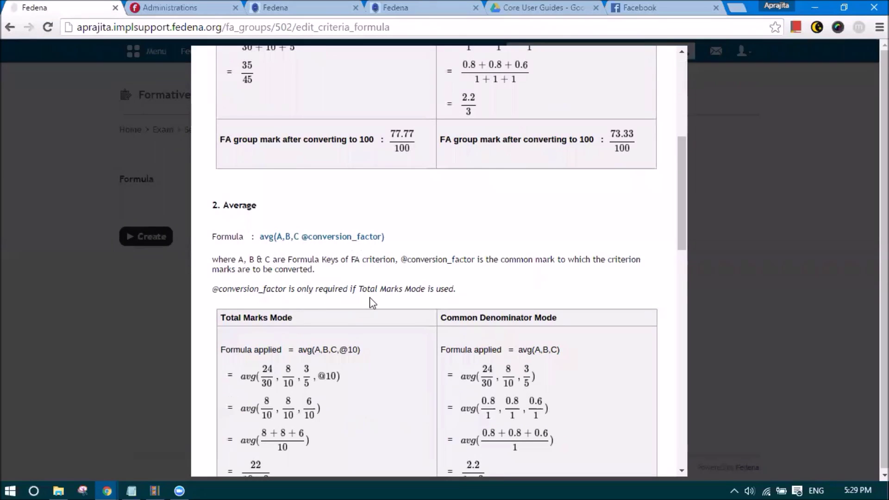
{"action": "scroll", "coordinate": [373, 302], "scroll_direction": "down", "scroll_amount": 9}
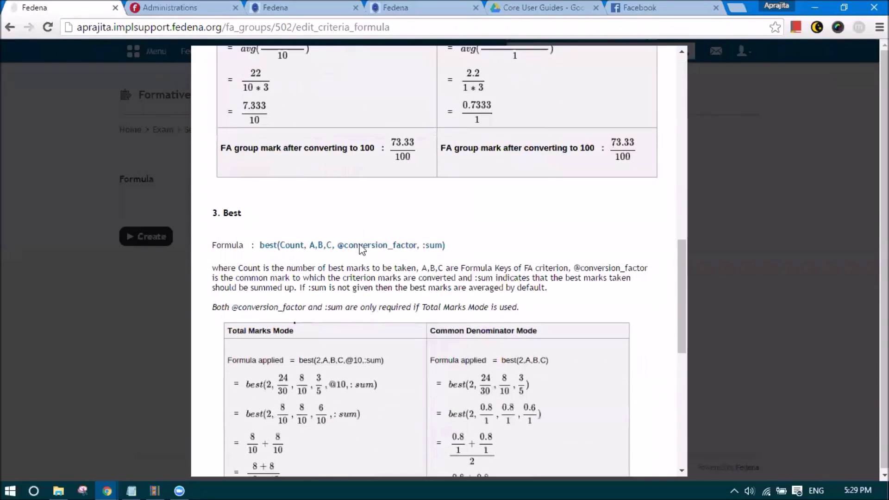
{"action": "left_click_drag", "start_coordinate": [423, 249], "coordinate": [446, 247]}
{"action": "left_click", "coordinate": [453, 262]}
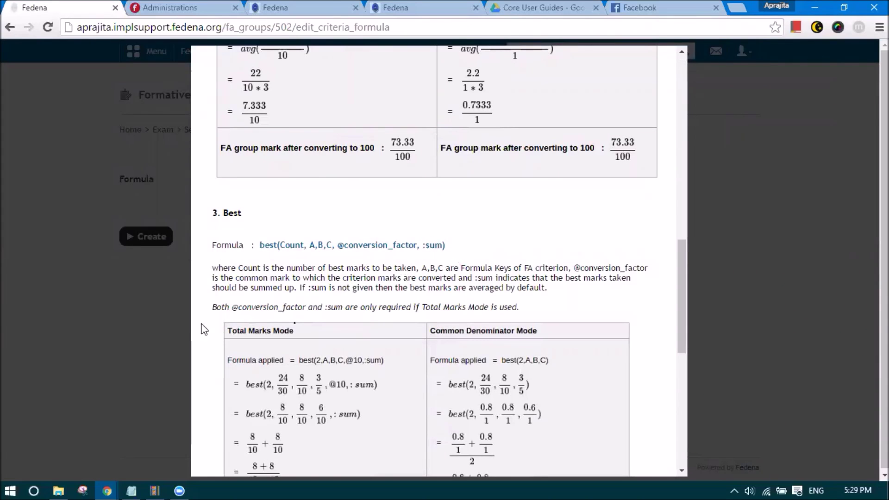
{"action": "left_click", "coordinate": [183, 319]}
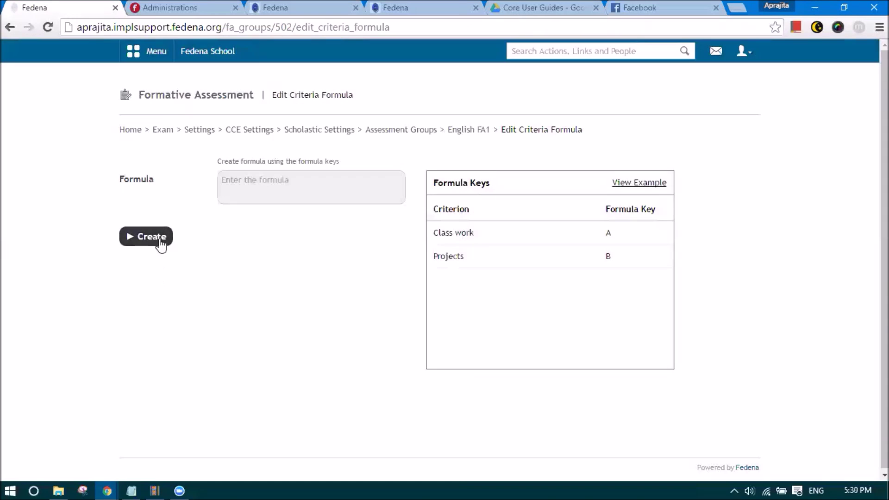
- In the English FA2 group, create a 'Class work' criterion with 'Class work' description and key A
{"action": "left_click", "coordinate": [460, 133]}
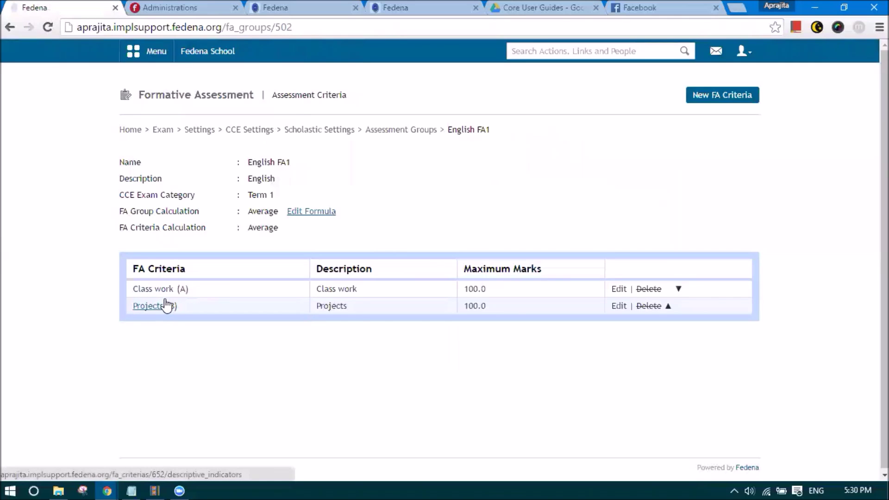
{"action": "left_click", "coordinate": [410, 132]}
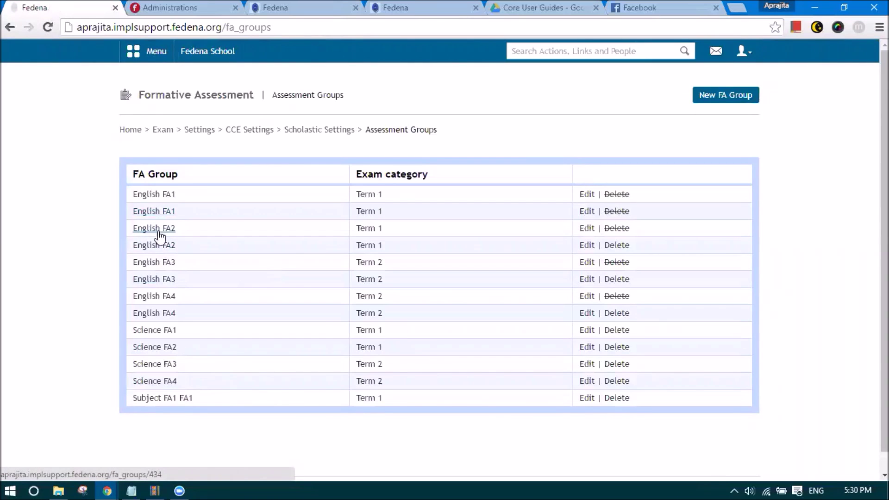
{"action": "left_click", "coordinate": [161, 249]}
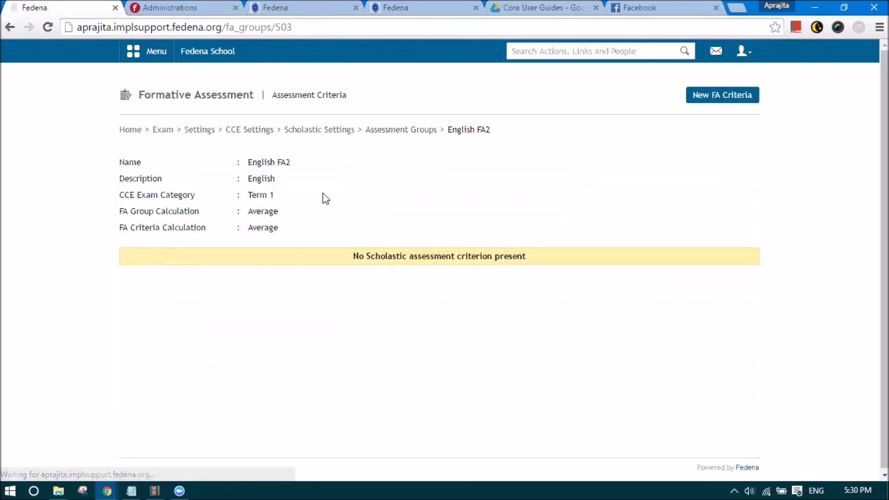
{"action": "left_click", "coordinate": [700, 96]}
{"action": "left_click", "coordinate": [438, 114]}
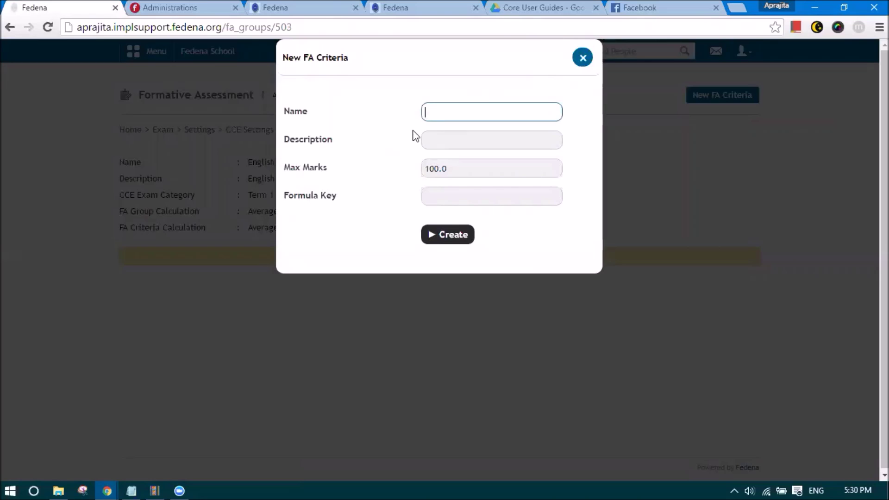
{"action": "type", "text": "Class work"}
{"action": "left_click_drag", "start_coordinate": [469, 111], "coordinate": [404, 120]}
{"action": "key", "text": "ctrl+c"}
{"action": "left_click", "coordinate": [435, 143]}
{"action": "key", "text": "ctrl+v"}
{"action": "left_click", "coordinate": [432, 198]}
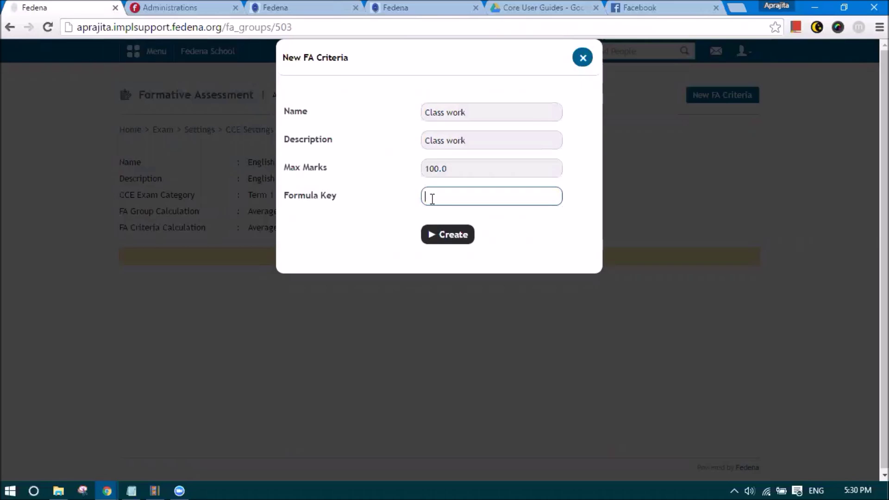
{"action": "type", "text": "A"}
{"action": "left_click", "coordinate": [457, 243]}
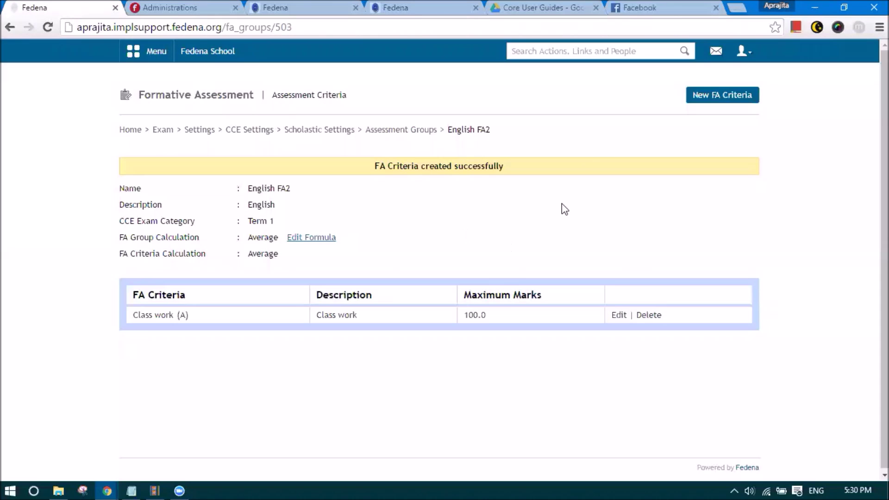
- Add an 'Experiments' indicator with 'Experiments' description under Class work (A)
{"action": "left_click", "coordinate": [691, 100]}
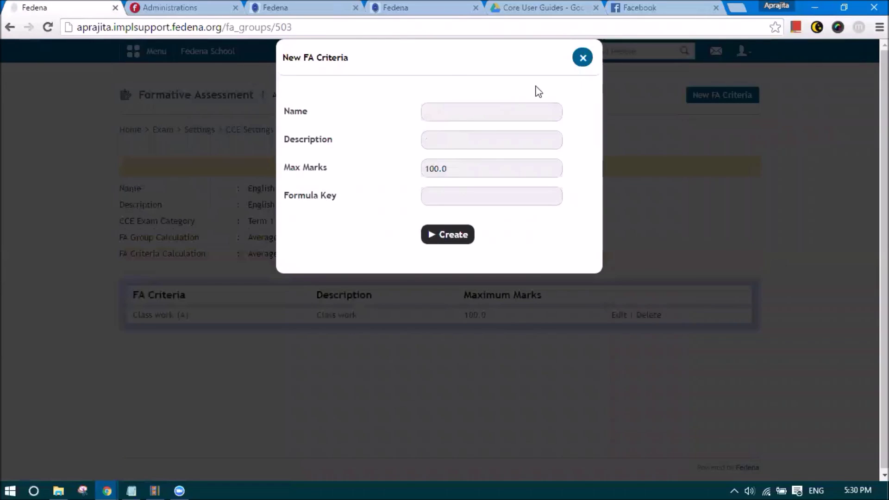
{"action": "left_click", "coordinate": [582, 60]}
{"action": "left_click", "coordinate": [163, 316]}
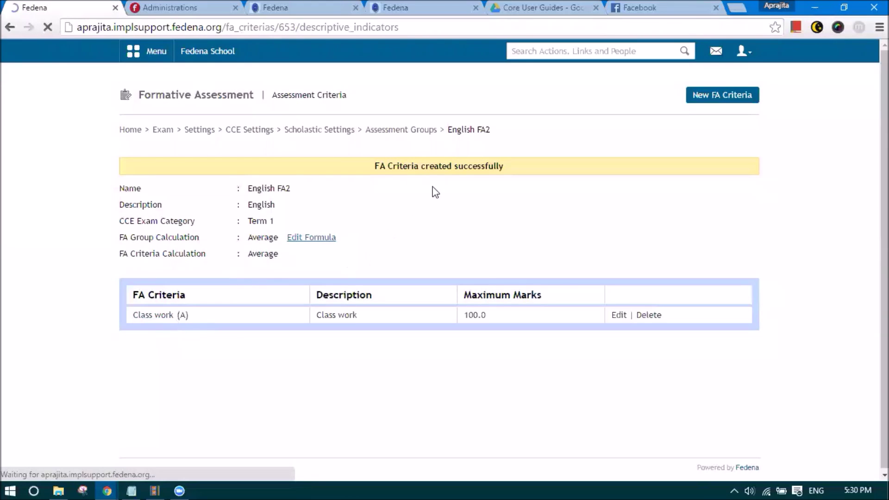
{"action": "left_click", "coordinate": [715, 97]}
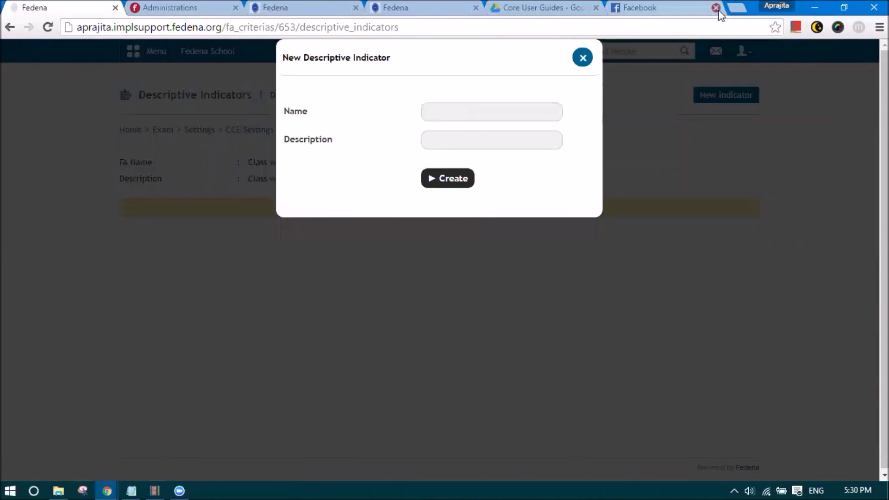
{"action": "left_click", "coordinate": [716, 8]}
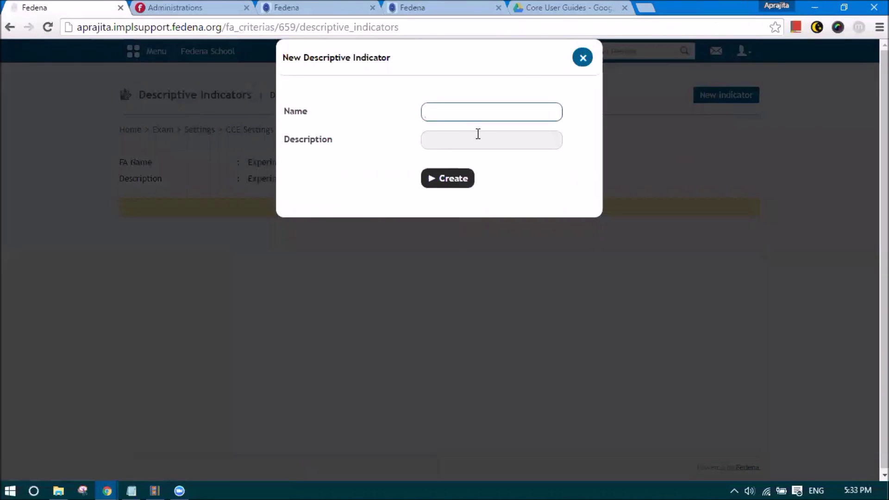
{"action": "type", "text": "Experiments"}
{"action": "left_click", "coordinate": [473, 139]}
{"action": "type", "text": "Experiments"}
{"action": "left_click", "coordinate": [366, 203]}
{"action": "left_click", "coordinate": [448, 178]}
{"action": "left_click", "coordinate": [399, 131]}
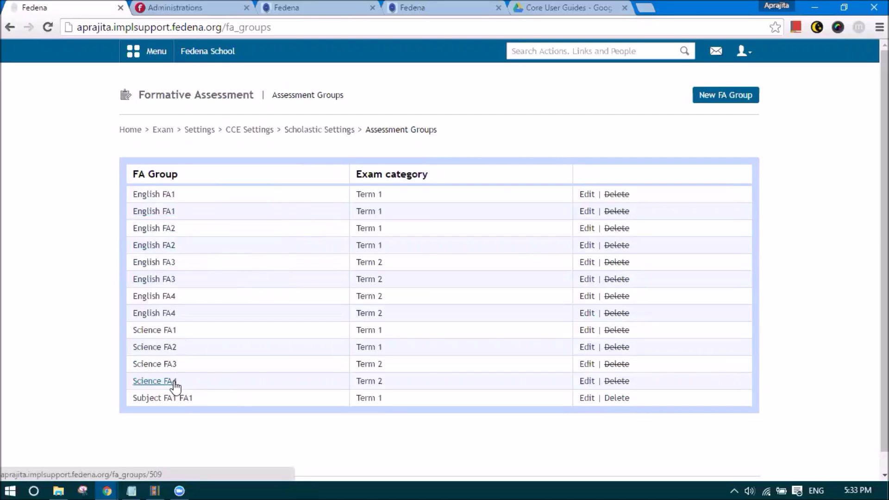
- Assign Science FA1, FA2 and FA4 to Grade 7 Bengali and save
{"action": "left_click", "coordinate": [319, 133]}
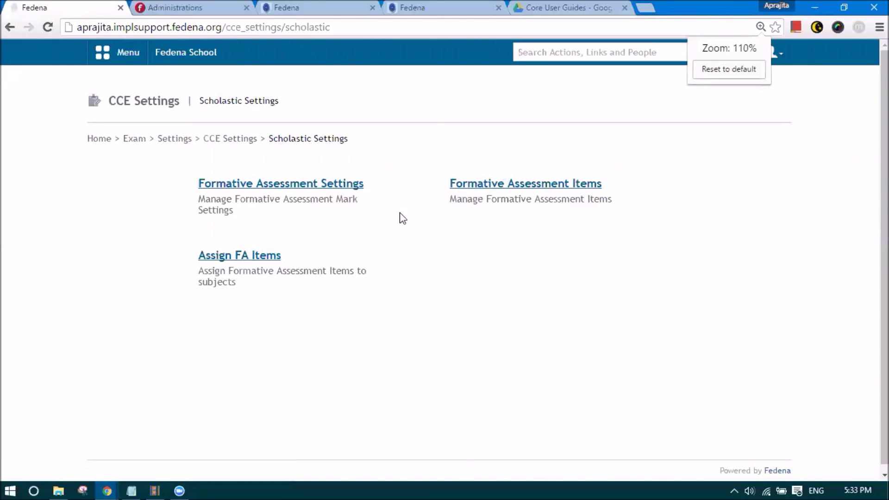
{"action": "left_click", "coordinate": [254, 259]}
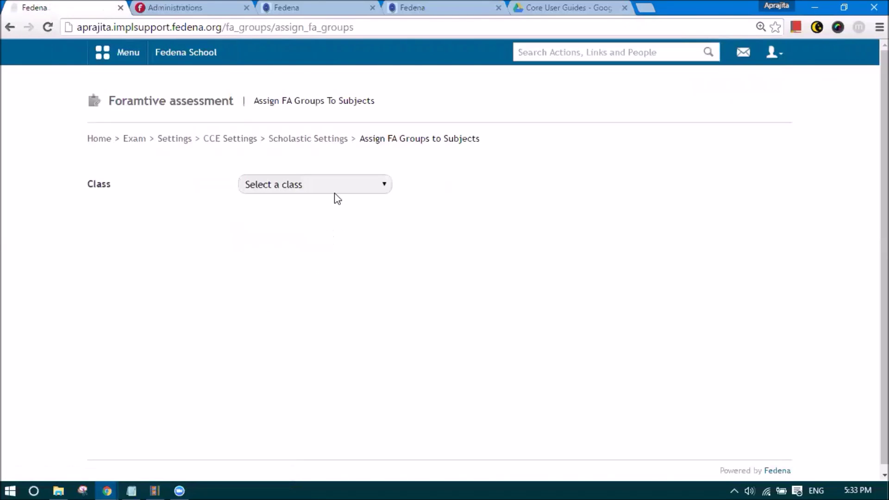
{"action": "left_click", "coordinate": [334, 192]}
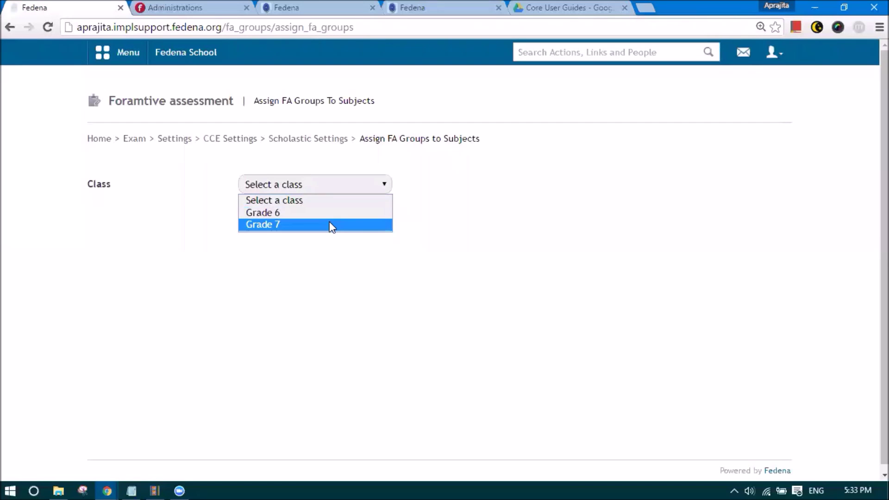
{"action": "left_click", "coordinate": [329, 223]}
{"action": "left_click", "coordinate": [329, 215]}
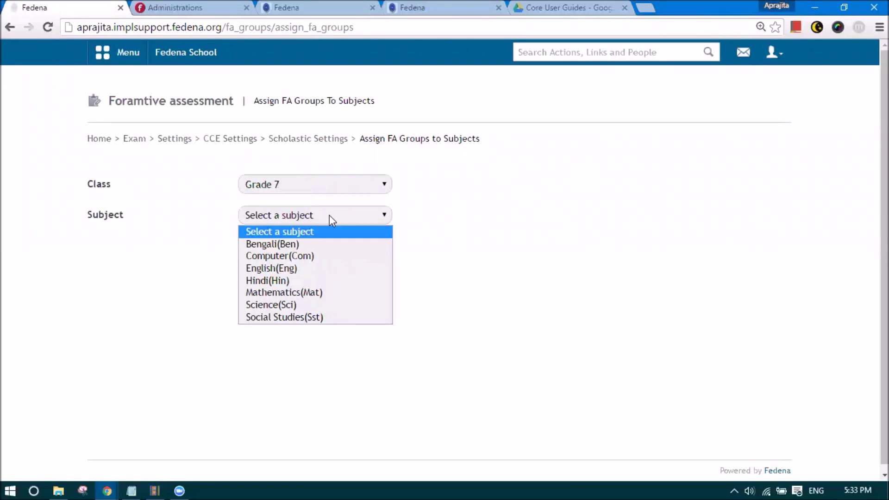
{"action": "left_click", "coordinate": [316, 244]}
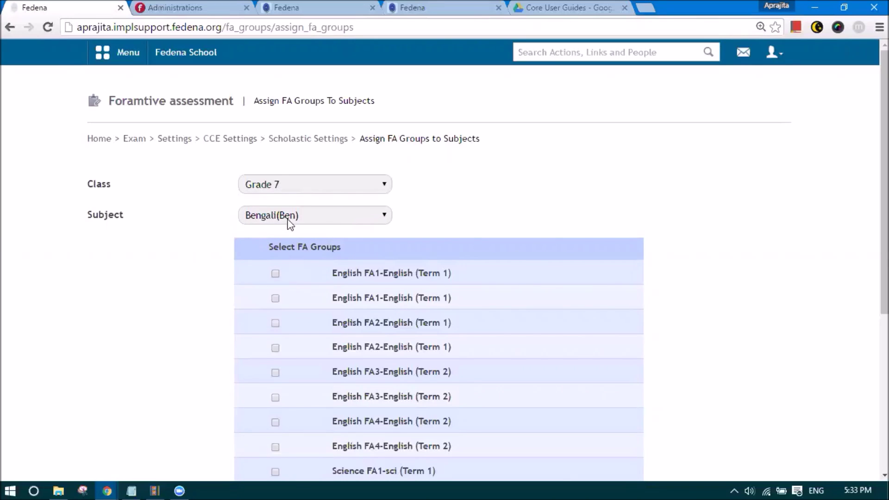
{"action": "scroll", "coordinate": [308, 243], "scroll_direction": "down", "scroll_amount": 3}
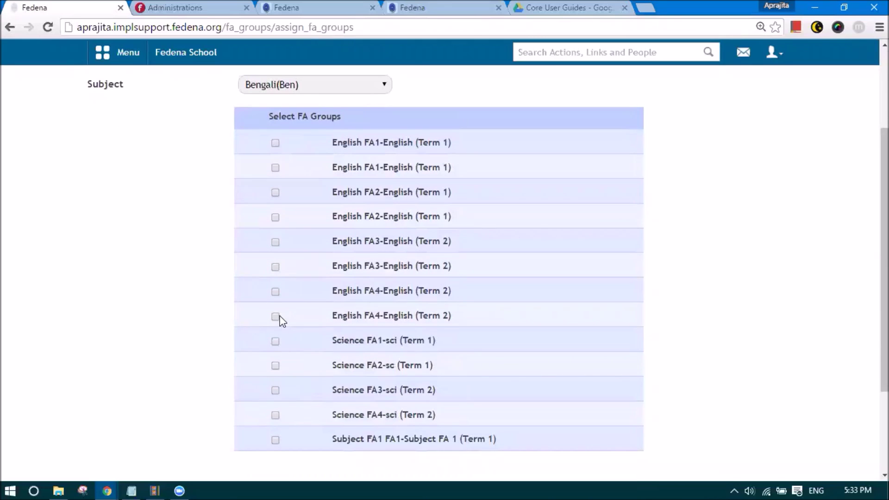
{"action": "scroll", "coordinate": [277, 174], "scroll_direction": "up", "scroll_amount": 1}
{"action": "scroll", "coordinate": [291, 250], "scroll_direction": "down", "scroll_amount": 2}
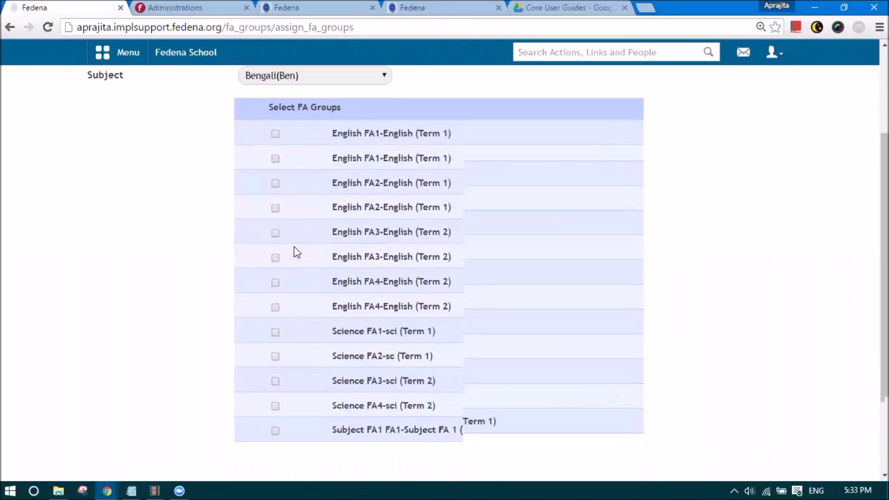
{"action": "left_click", "coordinate": [275, 298]}
{"action": "left_click", "coordinate": [275, 322]}
{"action": "left_click", "coordinate": [275, 372]}
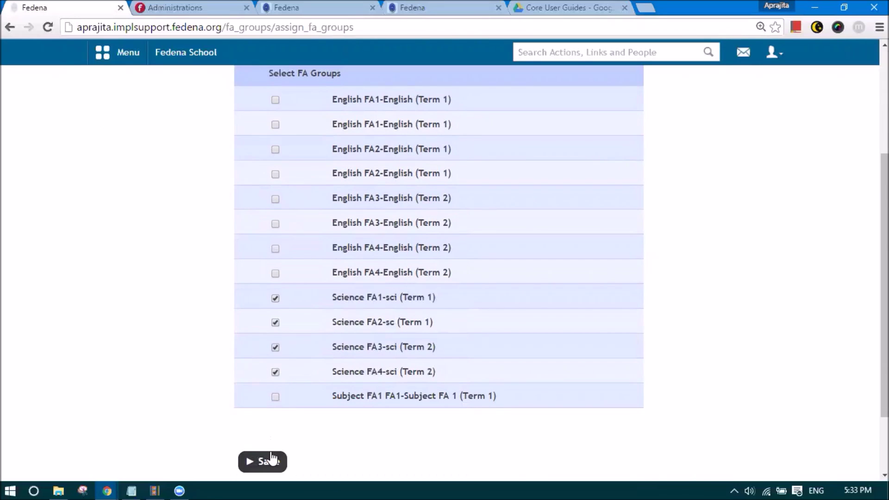
{"action": "left_click", "coordinate": [270, 461]}
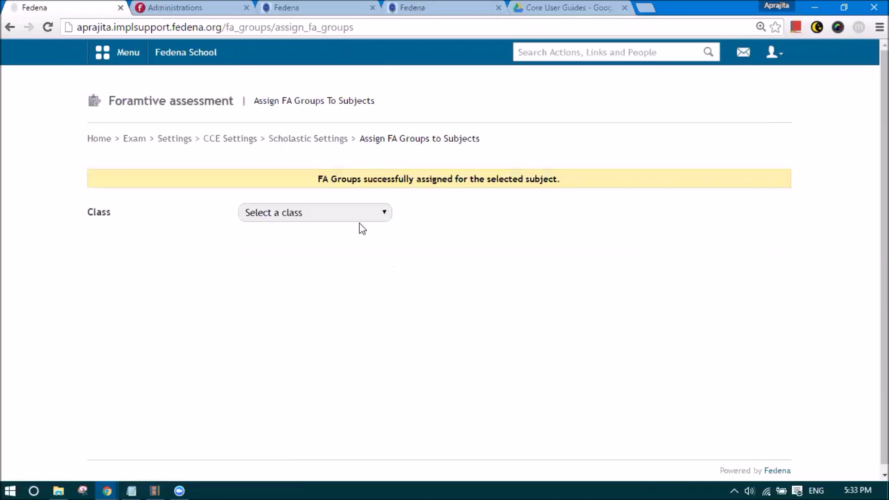
- Assign Science FA1 to Grade 7 Computer and save
{"action": "left_click", "coordinate": [357, 216]}
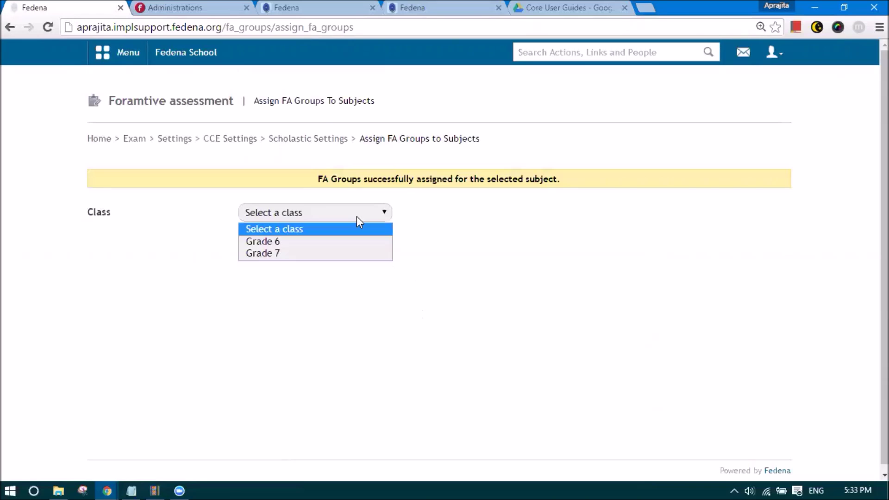
{"action": "left_click", "coordinate": [344, 253]}
{"action": "left_click", "coordinate": [341, 246]}
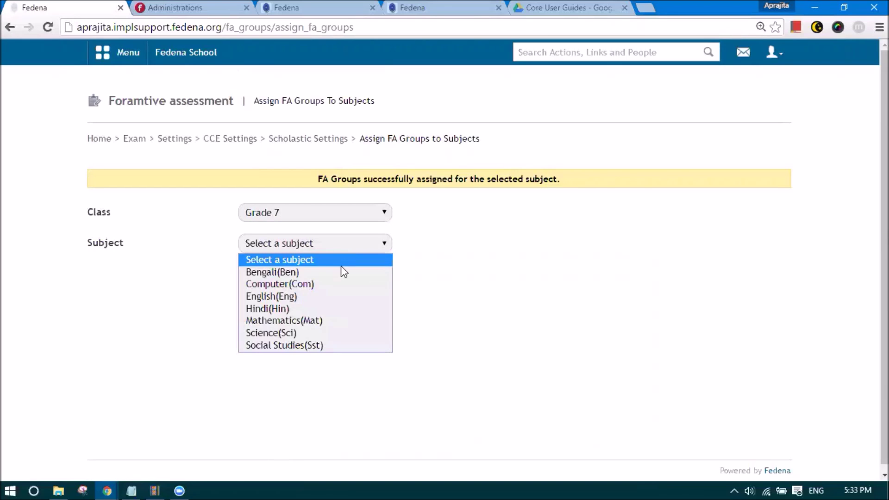
{"action": "left_click", "coordinate": [329, 283]}
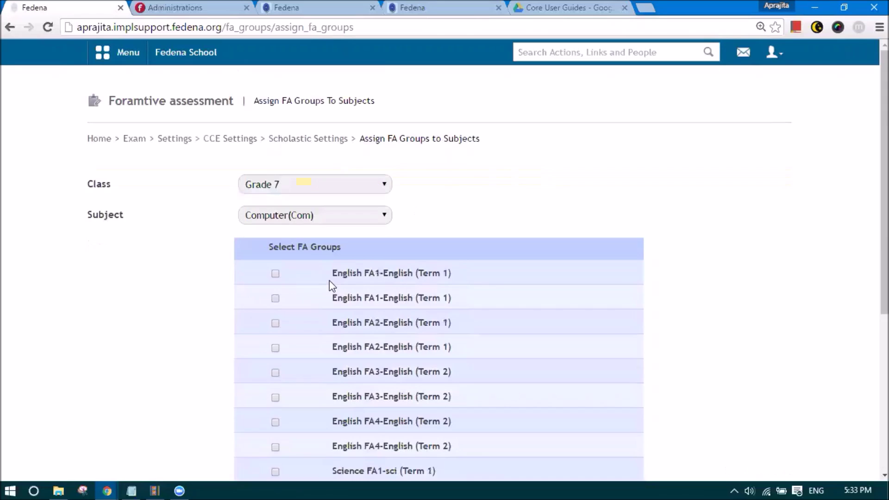
{"action": "scroll", "coordinate": [329, 280], "scroll_direction": "down", "scroll_amount": 3}
{"action": "left_click", "coordinate": [275, 341]}
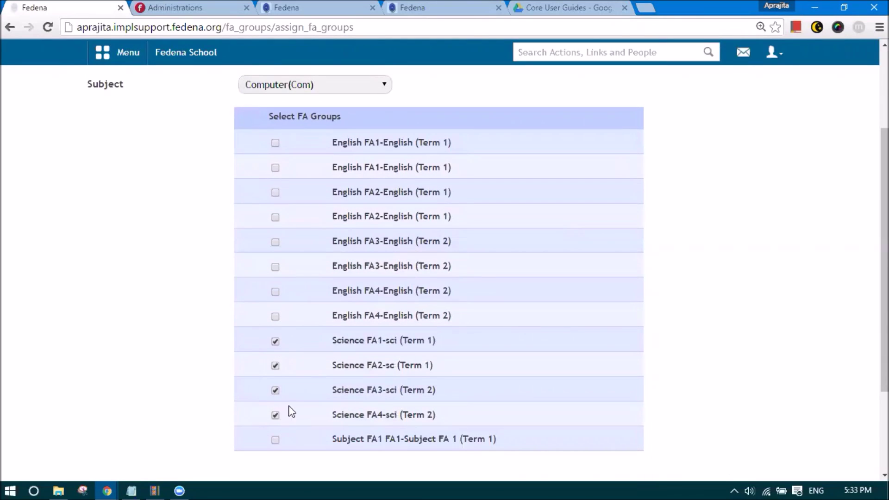
{"action": "scroll", "coordinate": [291, 412], "scroll_direction": "down", "scroll_amount": 3}
{"action": "left_click", "coordinate": [263, 379]}
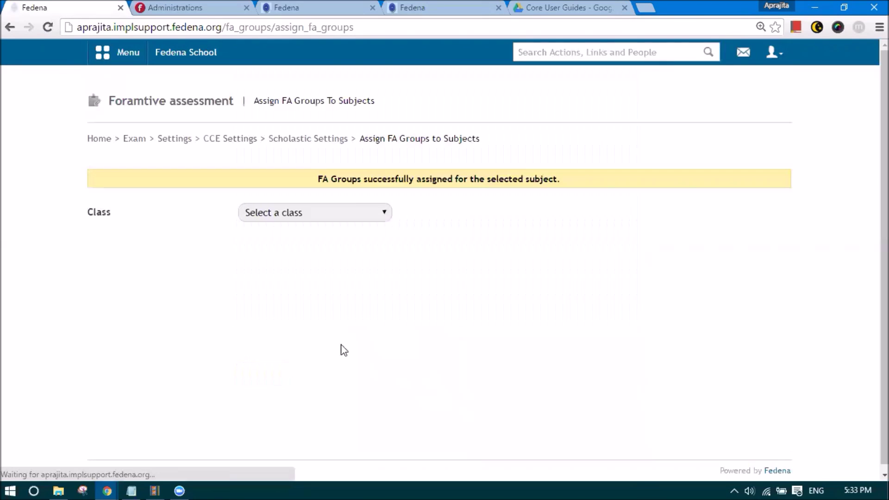
- Assign Science FA2 and FA4 to Grade 7 English and save
{"action": "left_click", "coordinate": [327, 212]}
{"action": "left_click", "coordinate": [315, 254]}
{"action": "left_click", "coordinate": [313, 248]}
{"action": "left_click", "coordinate": [296, 293]}
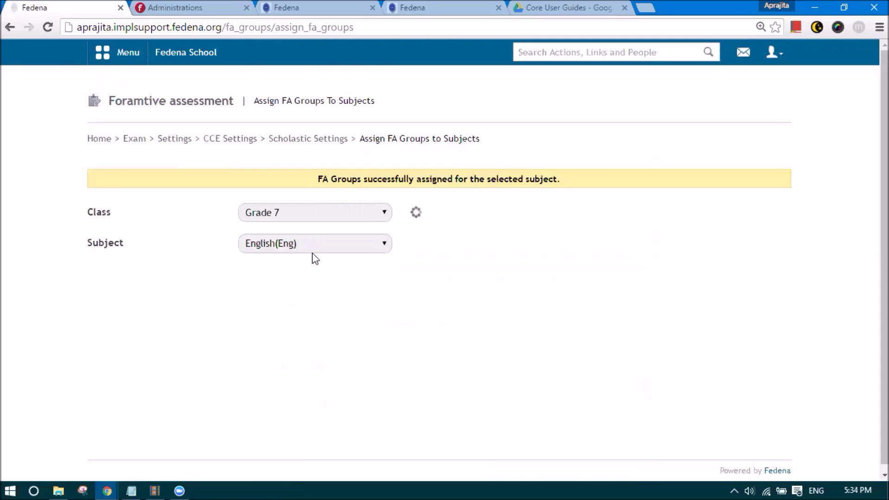
{"action": "scroll", "coordinate": [278, 283], "scroll_direction": "down", "scroll_amount": 3}
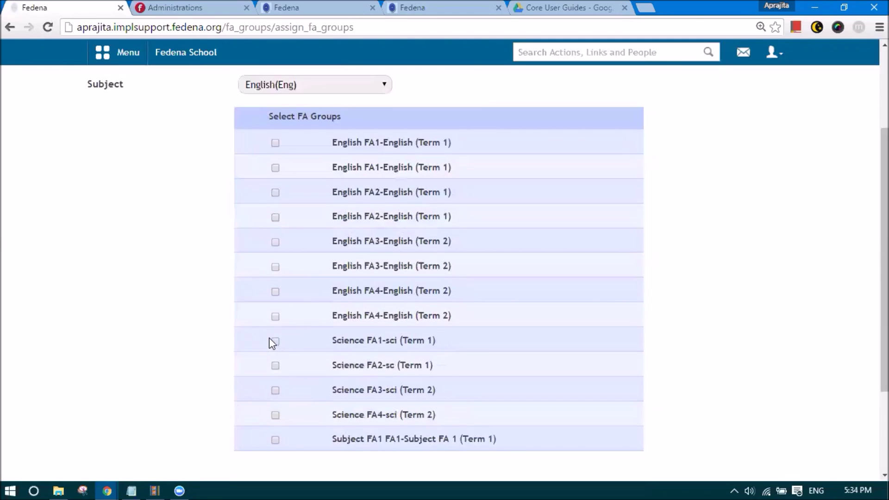
{"action": "left_click", "coordinate": [276, 366]}
{"action": "left_click", "coordinate": [275, 415]}
{"action": "scroll", "coordinate": [306, 362], "scroll_direction": "up", "scroll_amount": 2}
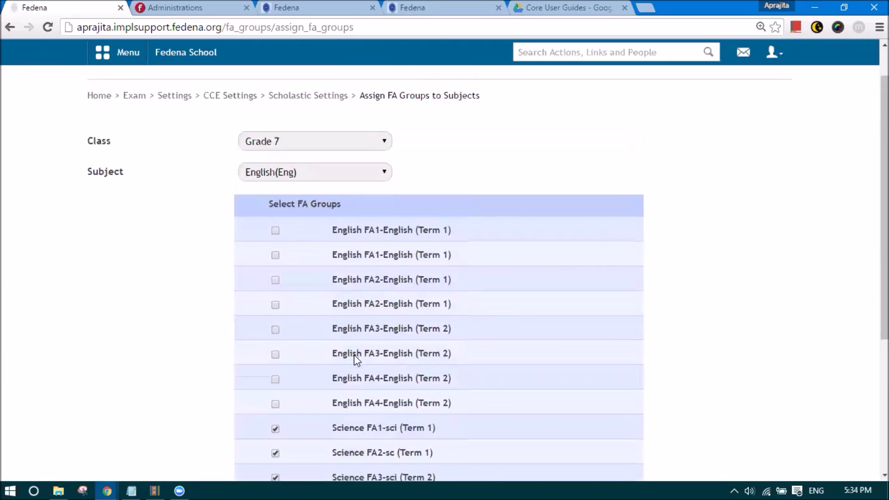
{"action": "scroll", "coordinate": [339, 282], "scroll_direction": "down", "scroll_amount": 4}
{"action": "left_click", "coordinate": [273, 375]}
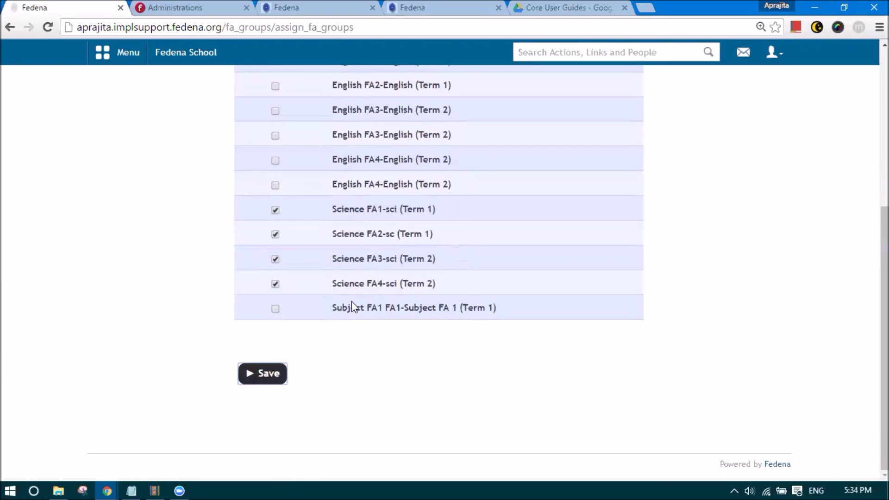
- Assign the second English FA1–FA4 groups to Grade 7 Hindi and save
{"action": "left_click", "coordinate": [306, 217]}
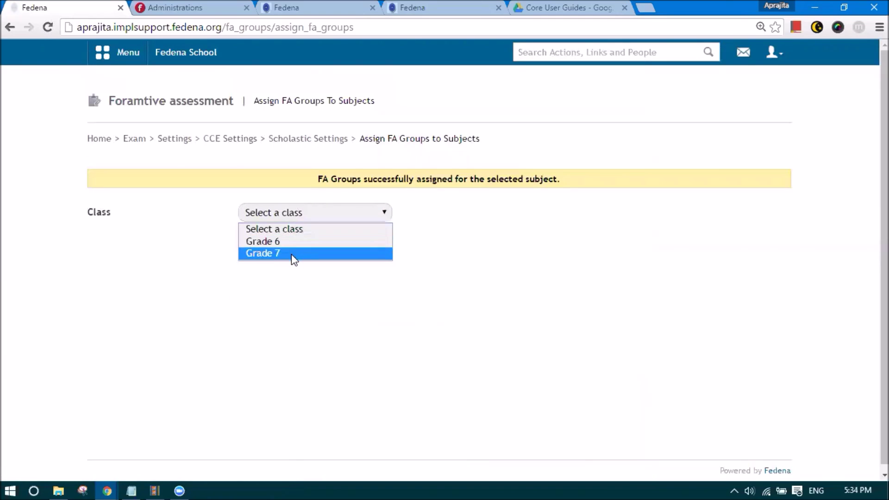
{"action": "left_click", "coordinate": [292, 256]}
{"action": "left_click", "coordinate": [291, 250]}
{"action": "left_click", "coordinate": [290, 308]}
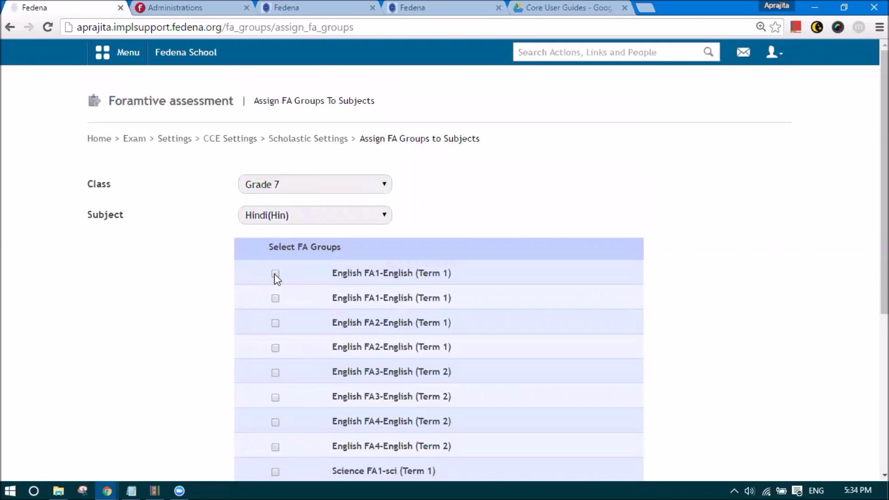
{"action": "left_click", "coordinate": [275, 298]}
{"action": "left_click", "coordinate": [275, 347]}
{"action": "left_click", "coordinate": [275, 396]}
{"action": "left_click", "coordinate": [275, 446]}
{"action": "scroll", "coordinate": [301, 412], "scroll_direction": "down", "scroll_amount": 5}
{"action": "left_click", "coordinate": [274, 422]}
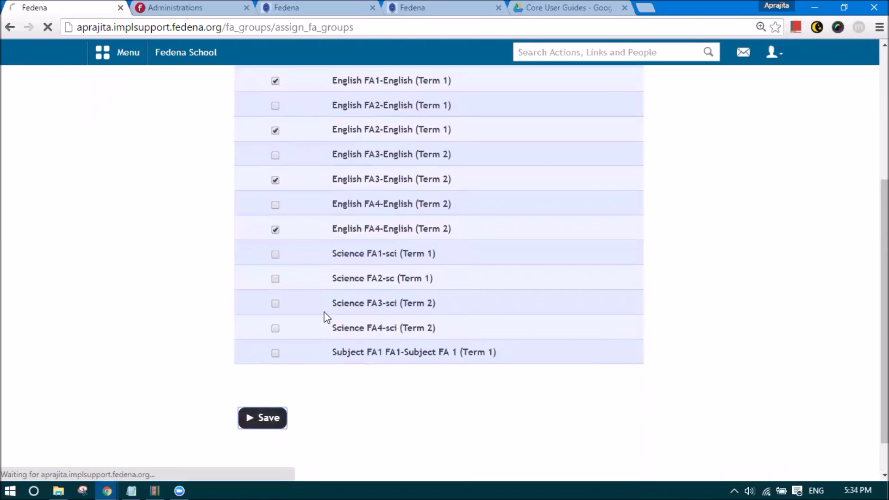
- Check the FA groups already saved for Grade 7 Hindi
{"action": "left_click", "coordinate": [294, 212]}
{"action": "left_click", "coordinate": [299, 255]}
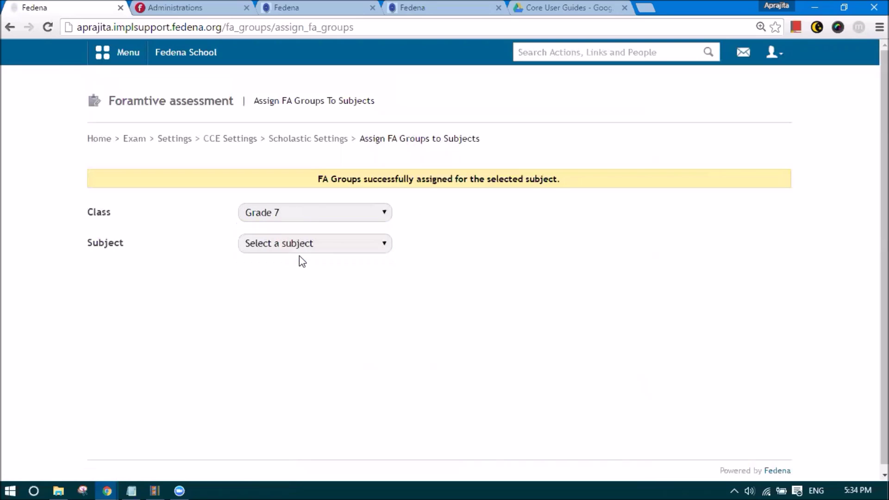
{"action": "left_click", "coordinate": [293, 245]}
{"action": "left_click", "coordinate": [282, 308]}
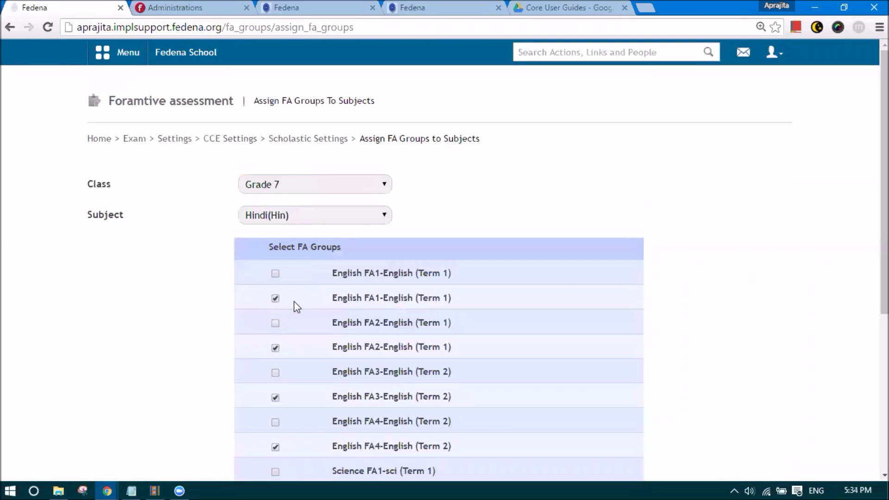
- Tick Science FA2 and FA4 for Grade 7 Mathematics and save
{"action": "left_click", "coordinate": [277, 216]}
{"action": "left_click", "coordinate": [285, 292]}
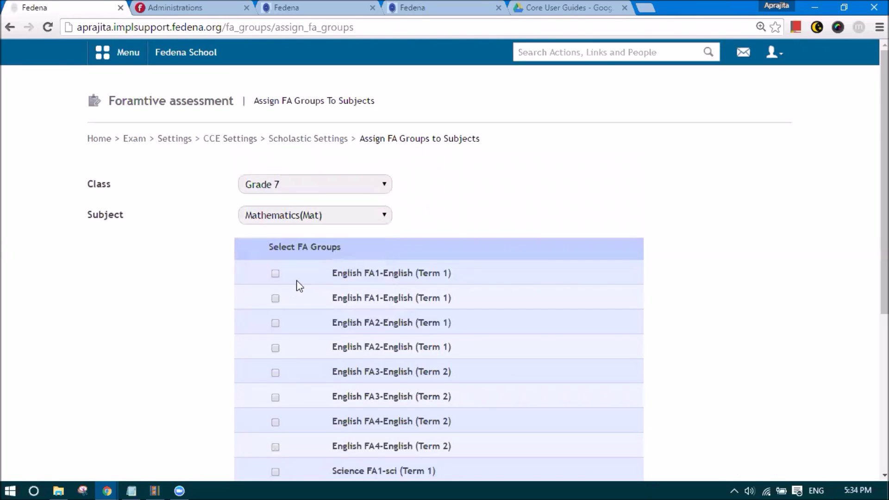
{"action": "scroll", "coordinate": [292, 283], "scroll_direction": "down", "scroll_amount": 1}
{"action": "scroll", "coordinate": [291, 281], "scroll_direction": "down", "scroll_amount": 2}
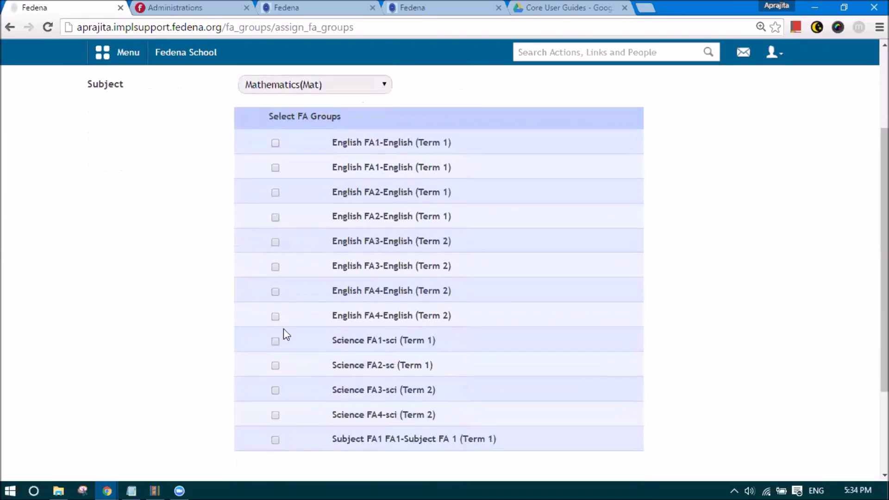
{"action": "left_click", "coordinate": [276, 366]}
{"action": "left_click", "coordinate": [275, 415]}
{"action": "scroll", "coordinate": [292, 407], "scroll_direction": "down", "scroll_amount": 3}
{"action": "left_click", "coordinate": [281, 372]}
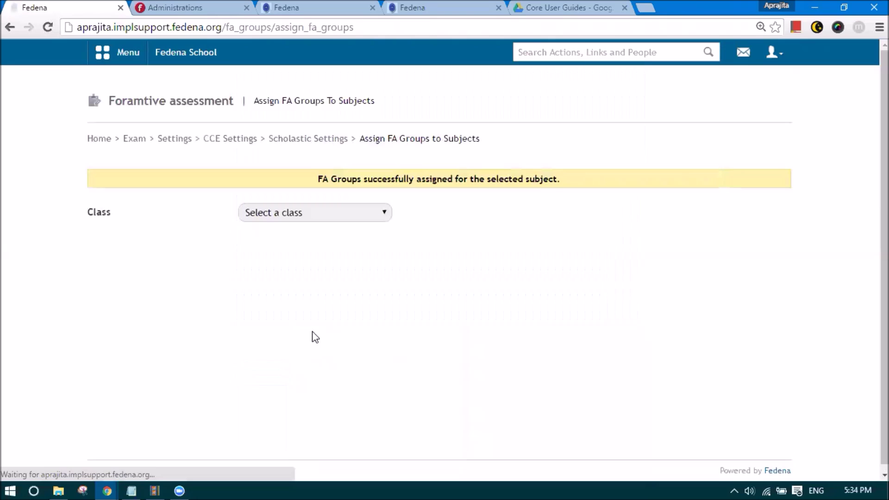
- Add the English FA3 Term 2 group to Grade 7 Social Studies and save
{"action": "left_click", "coordinate": [334, 217]}
{"action": "left_click", "coordinate": [310, 255]}
{"action": "left_click", "coordinate": [305, 246]}
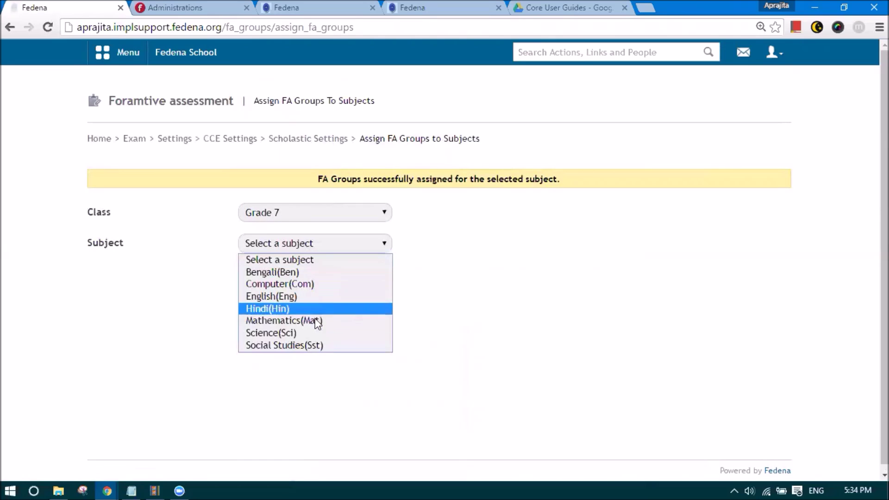
{"action": "left_click", "coordinate": [313, 343]}
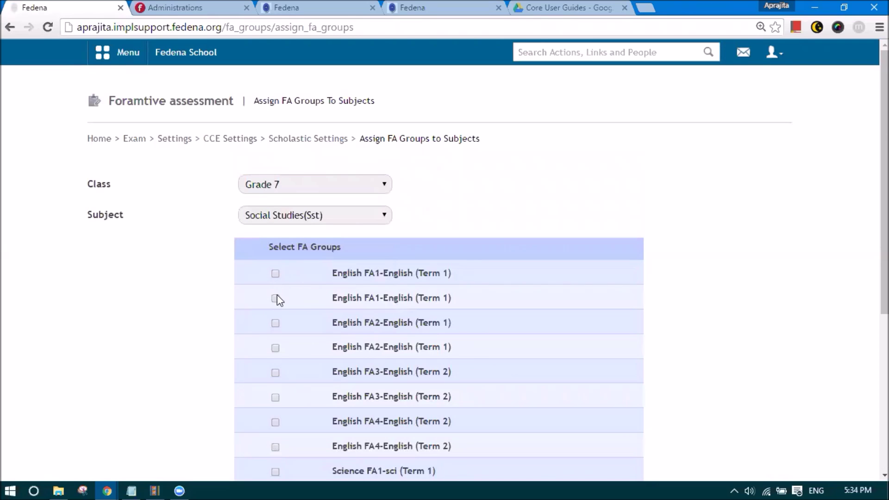
{"action": "left_click", "coordinate": [276, 398]}
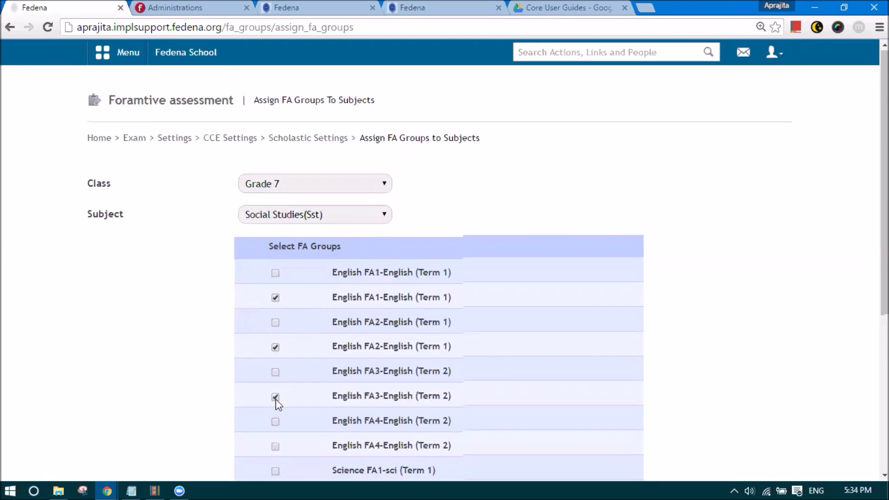
{"action": "scroll", "coordinate": [281, 359], "scroll_direction": "down", "scroll_amount": 2}
{"action": "scroll", "coordinate": [284, 364], "scroll_direction": "down", "scroll_amount": 4}
{"action": "left_click", "coordinate": [260, 373]}
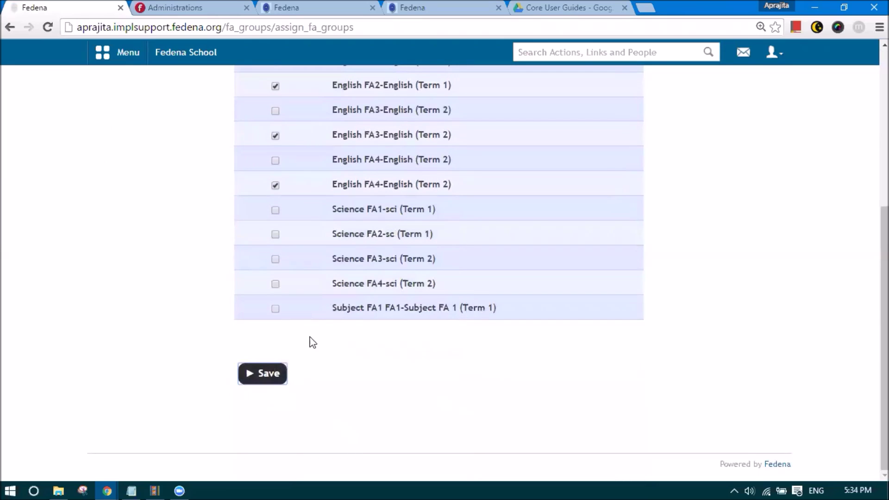
- Tick Science FA1, FA2 and FA3 for Grade 7 Science and save
{"action": "left_click", "coordinate": [322, 214]}
{"action": "left_click", "coordinate": [310, 252]}
{"action": "left_click", "coordinate": [290, 246]}
{"action": "left_click", "coordinate": [291, 332]}
{"action": "scroll", "coordinate": [291, 336], "scroll_direction": "down", "scroll_amount": 5}
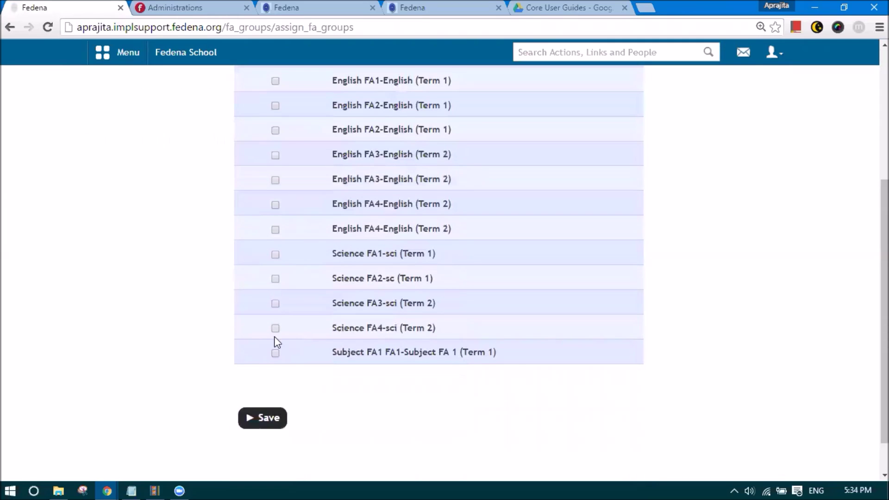
{"action": "left_click", "coordinate": [277, 304]}
{"action": "left_click", "coordinate": [276, 280]}
{"action": "left_click", "coordinate": [275, 255]}
{"action": "left_click", "coordinate": [248, 418]}
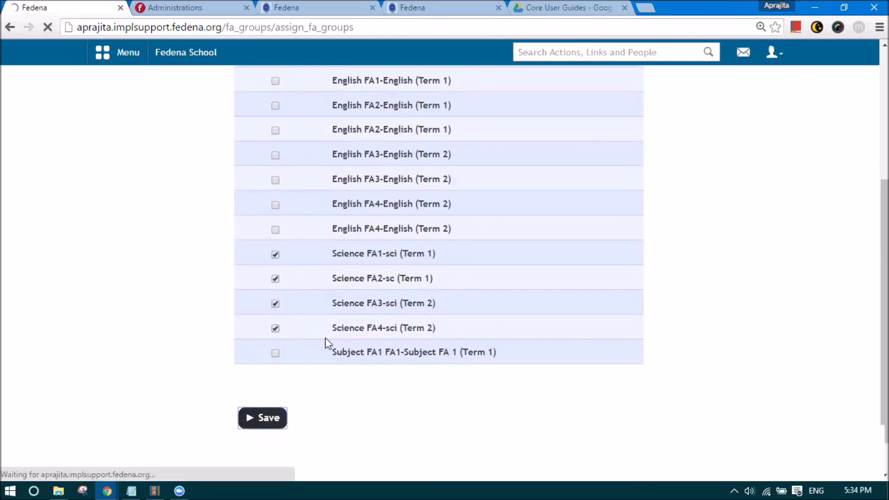
- Navigate back through Scholastic Settings and CCE Settings to Basic CCE Report Settings
{"action": "left_click", "coordinate": [328, 141]}
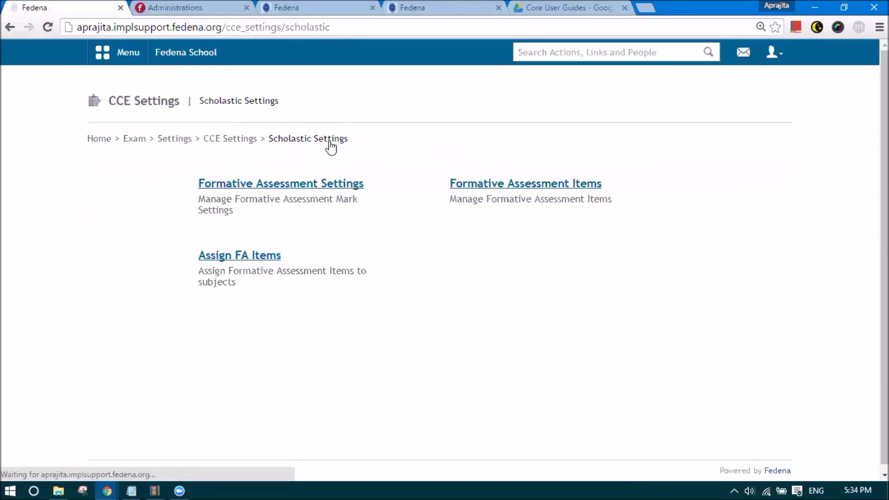
{"action": "left_click", "coordinate": [244, 138]}
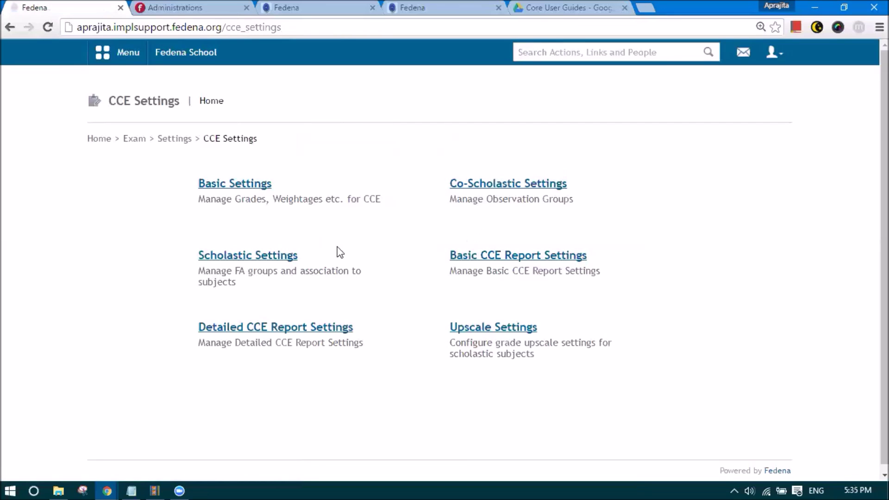
{"action": "left_click", "coordinate": [490, 256]}
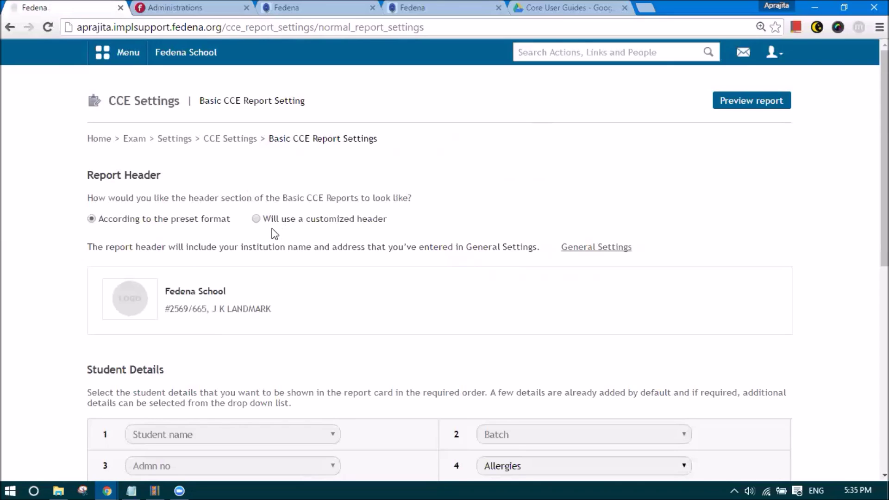
- Try the customized header, then return the report header to the preset format
{"action": "left_click", "coordinate": [256, 218]}
{"action": "left_click_drag", "start_coordinate": [109, 283], "coordinate": [95, 293]}
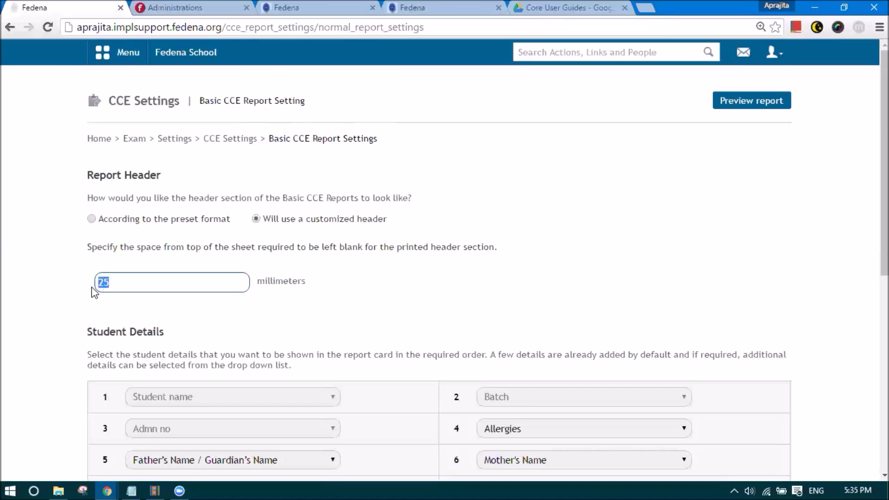
{"action": "left_click", "coordinate": [92, 219]}
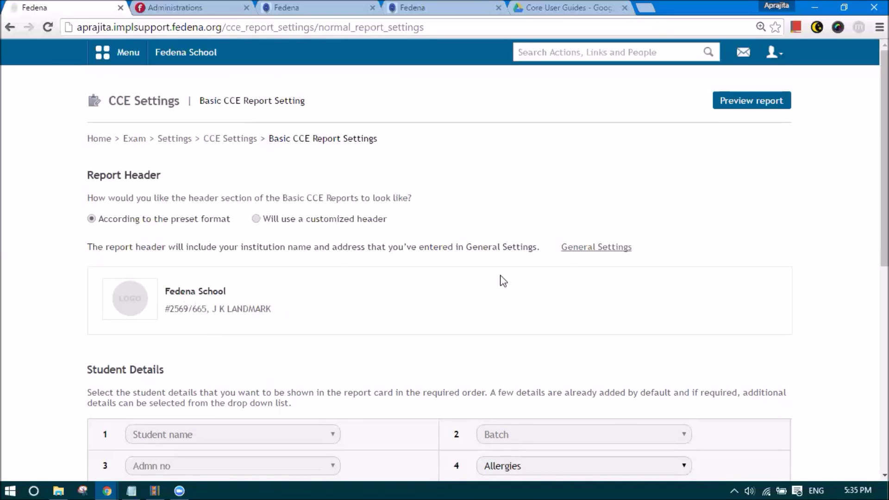
- Open General Settings in a new tab, review its options, and return to report settings
{"action": "right_click", "coordinate": [571, 250]}
{"action": "left_click", "coordinate": [579, 256]}
{"action": "left_click", "coordinate": [183, 6]}
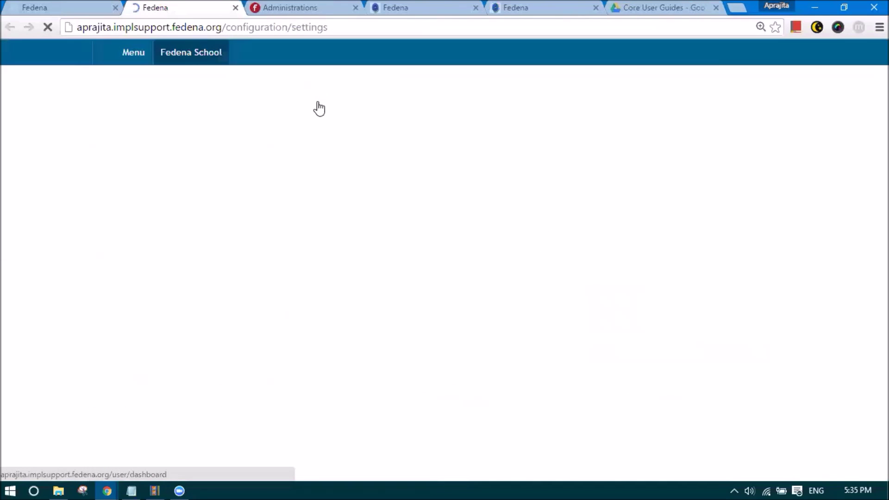
{"action": "scroll", "coordinate": [418, 232], "scroll_direction": "down", "scroll_amount": 8}
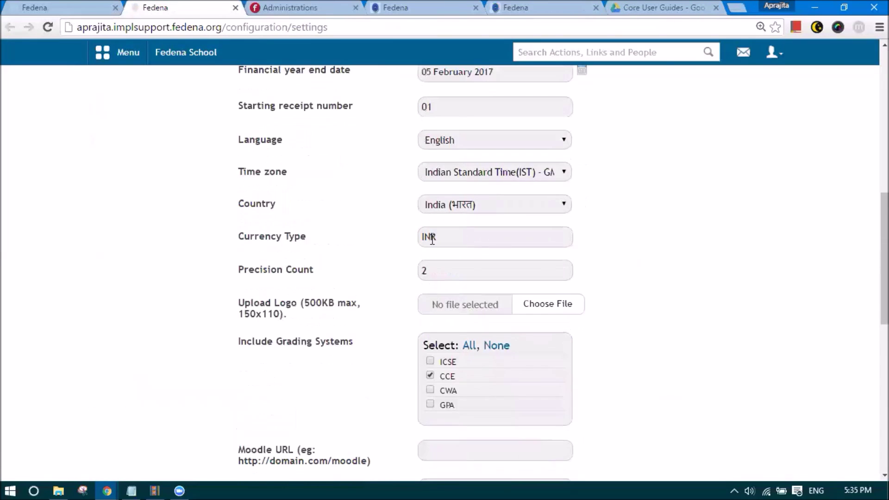
{"action": "scroll", "coordinate": [433, 240], "scroll_direction": "down", "scroll_amount": 7}
{"action": "scroll", "coordinate": [428, 301], "scroll_direction": "up", "scroll_amount": 2}
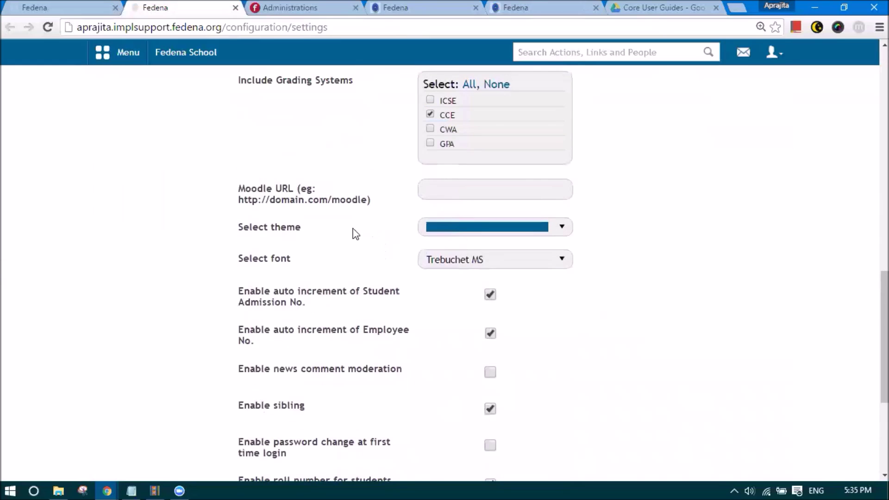
{"action": "scroll", "coordinate": [326, 216], "scroll_direction": "up", "scroll_amount": 2}
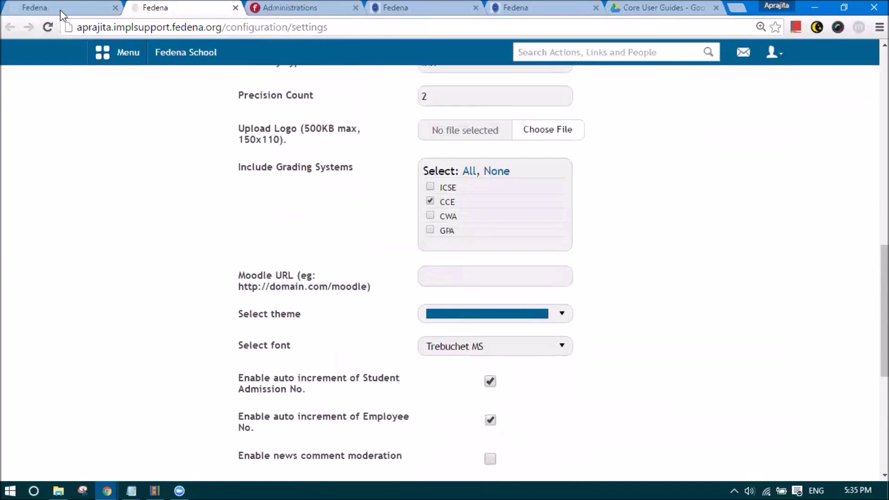
{"action": "left_click", "coordinate": [49, 7]}
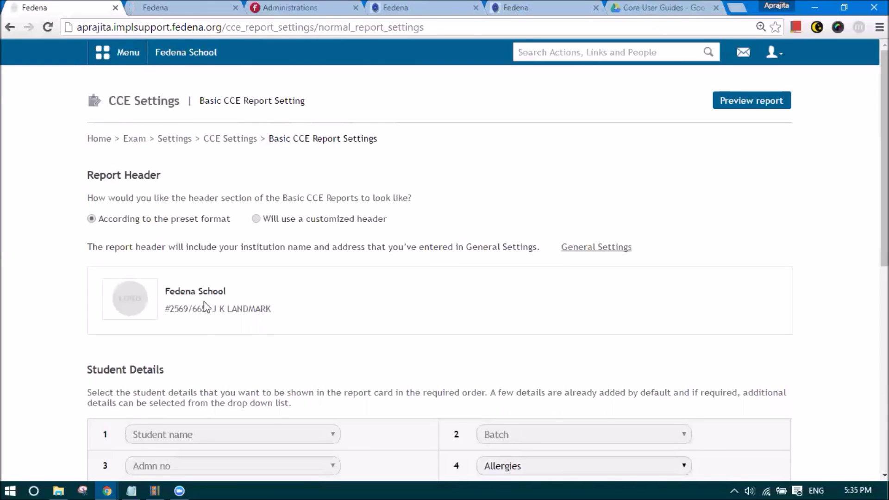
- Review student detail 4 and the Class Teacher, Vice Principal and Principal signature labels, then save
{"action": "scroll", "coordinate": [205, 306], "scroll_direction": "down", "scroll_amount": 4}
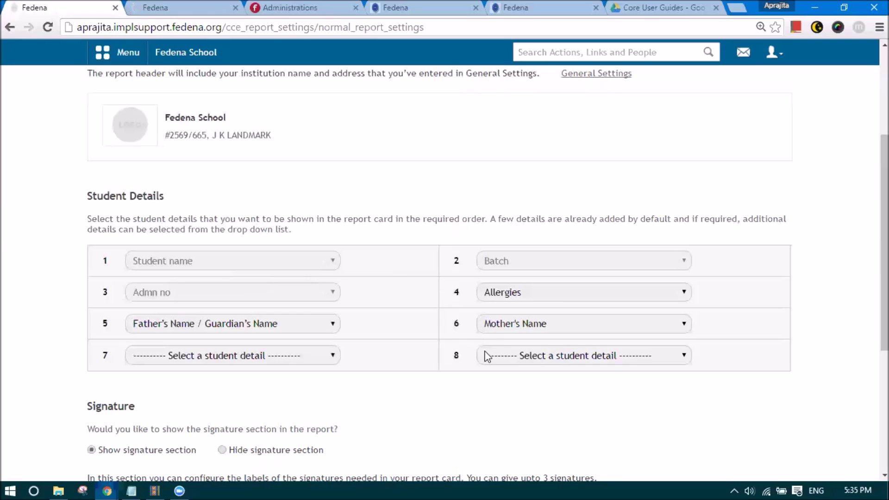
{"action": "left_click", "coordinate": [502, 292]}
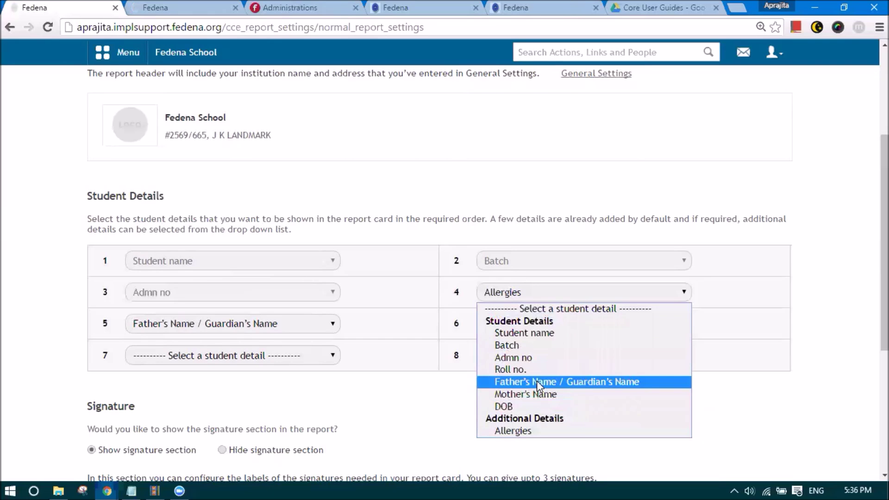
{"action": "key", "text": "Return"}
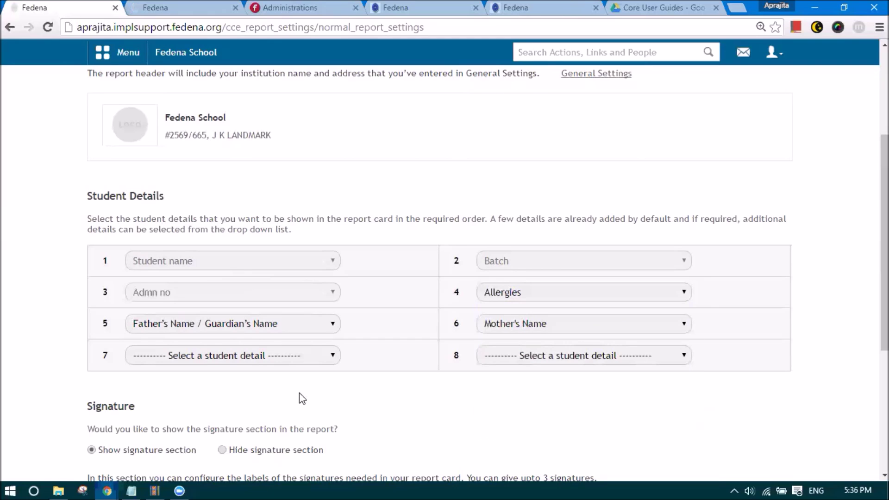
{"action": "scroll", "coordinate": [264, 264], "scroll_direction": "down", "scroll_amount": 4}
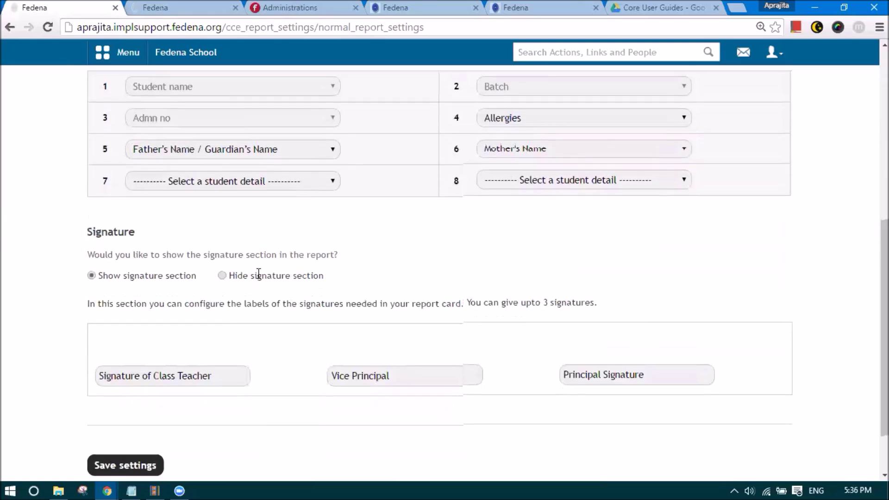
{"action": "scroll", "coordinate": [258, 273], "scroll_direction": "down", "scroll_amount": 2}
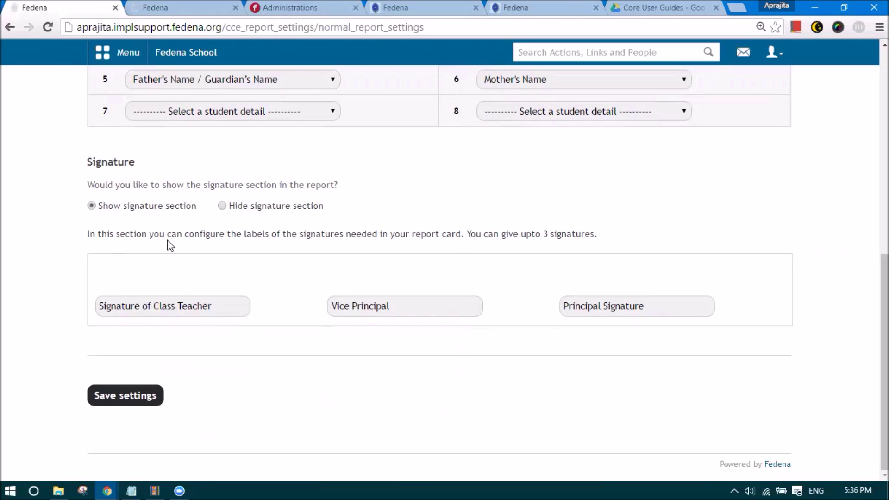
{"action": "left_click", "coordinate": [187, 309]}
{"action": "left_click", "coordinate": [388, 304]}
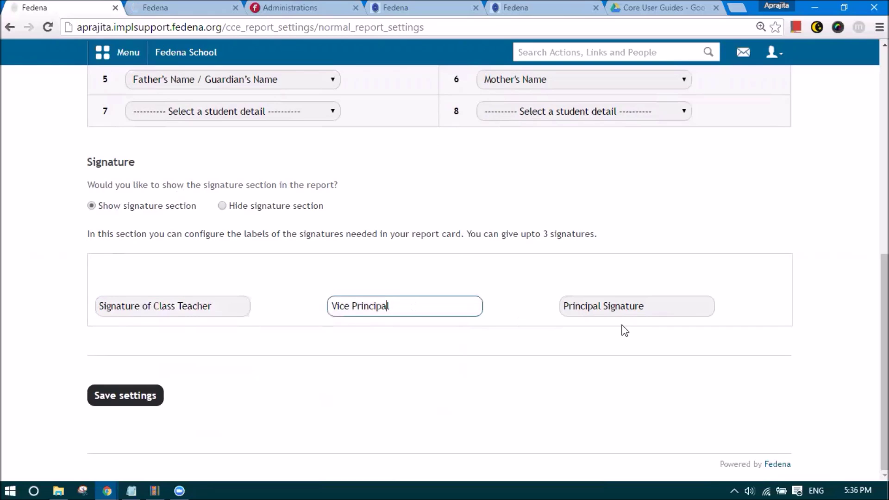
{"action": "left_click", "coordinate": [626, 310]}
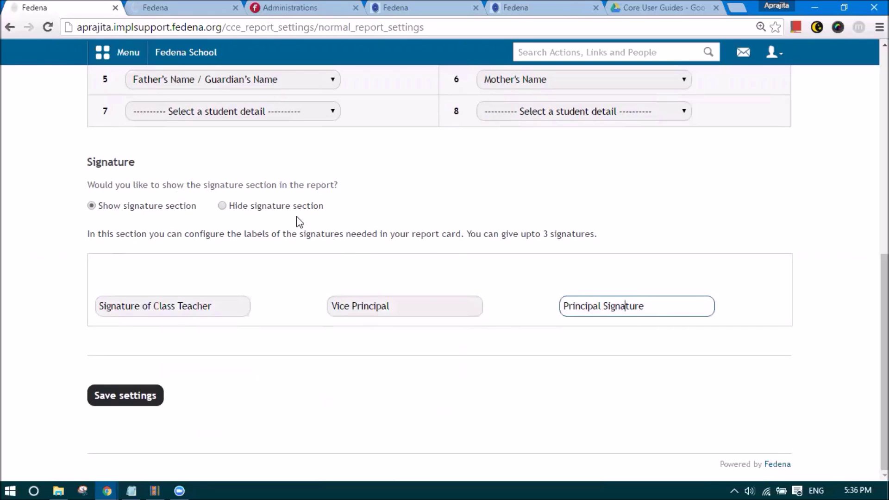
{"action": "left_click", "coordinate": [144, 395]}
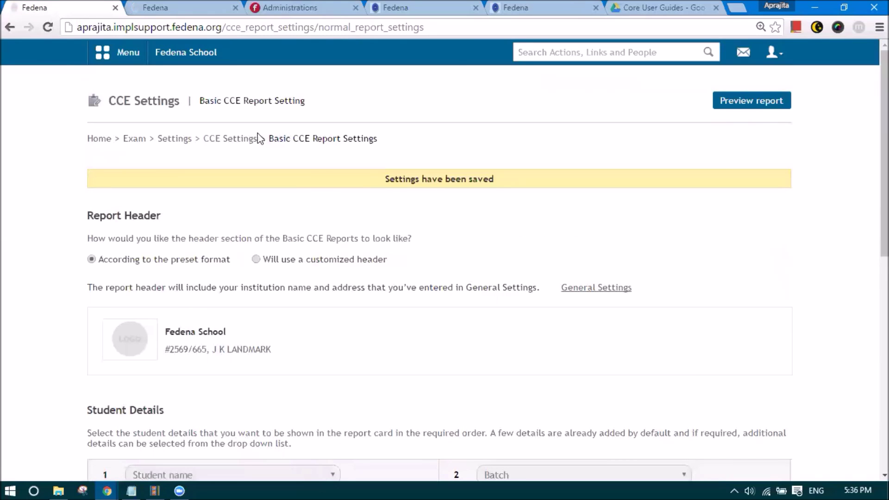
{"action": "left_click", "coordinate": [231, 141]}
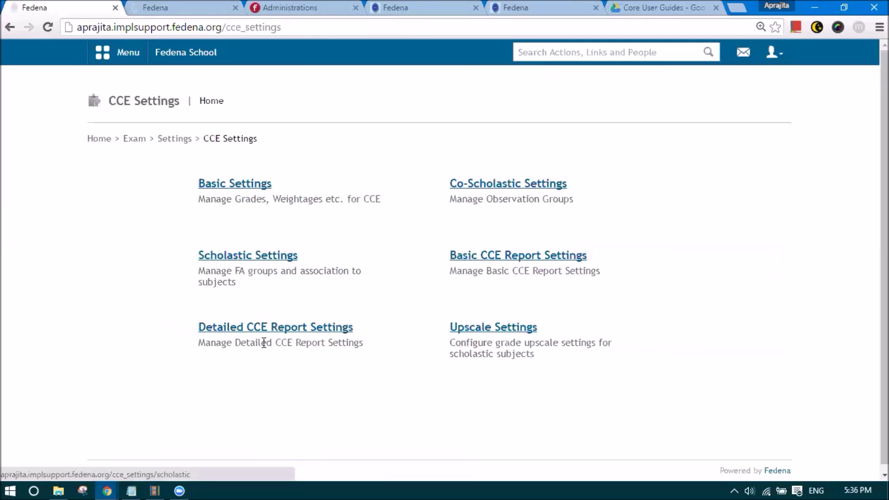
- Set the Detailed CCE Report header to follow CBSE norms
{"action": "left_click", "coordinate": [268, 336]}
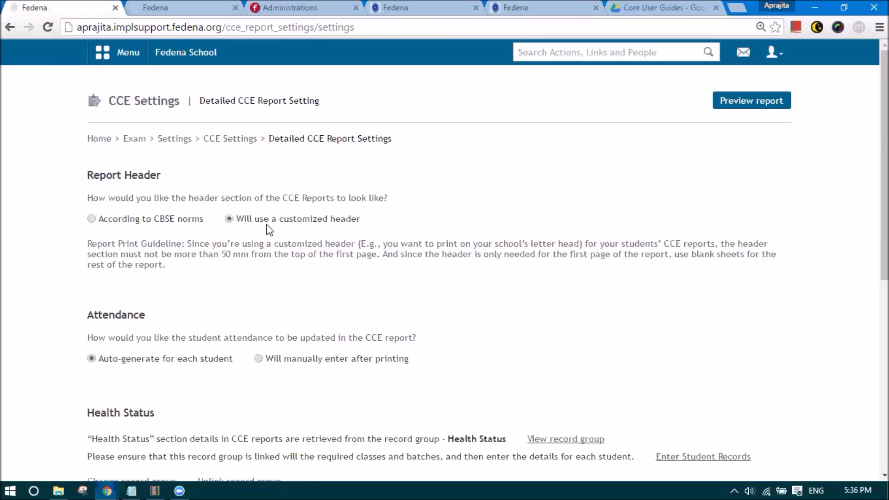
{"action": "left_click", "coordinate": [115, 224]}
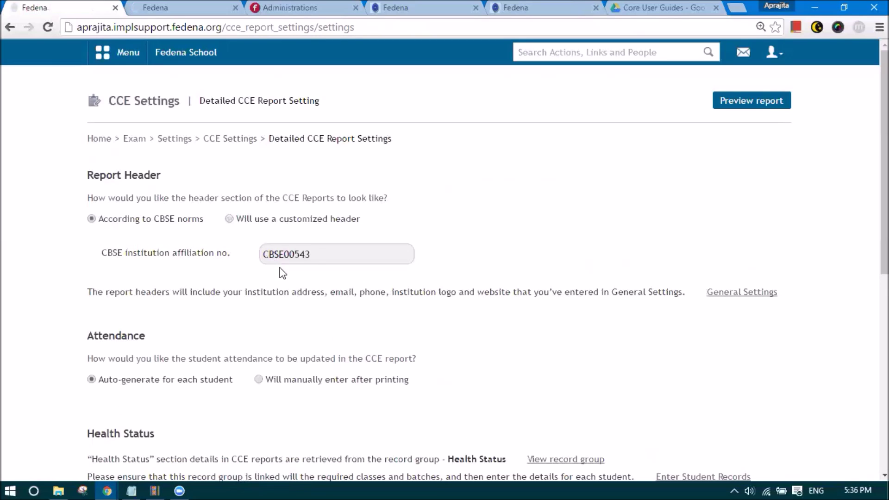
{"action": "left_click_drag", "start_coordinate": [314, 253], "coordinate": [254, 265]}
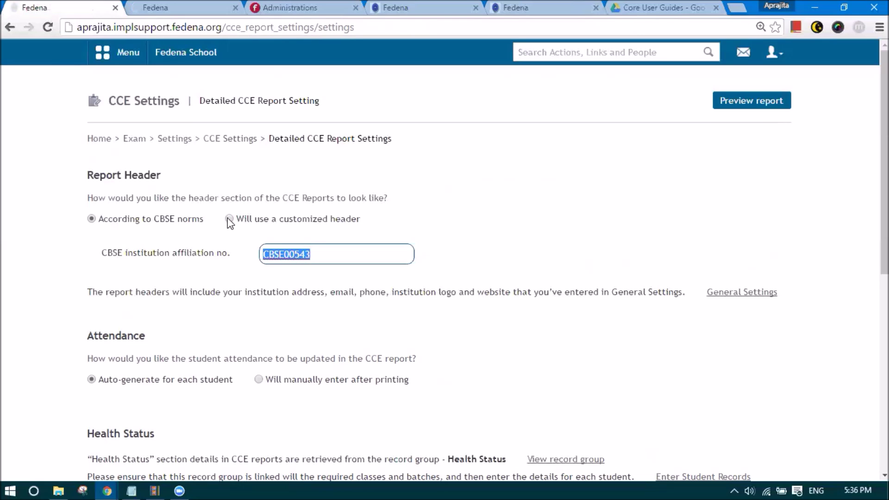
- Scroll down and view the Health Status record group
{"action": "scroll", "coordinate": [227, 218], "scroll_direction": "down", "scroll_amount": 3}
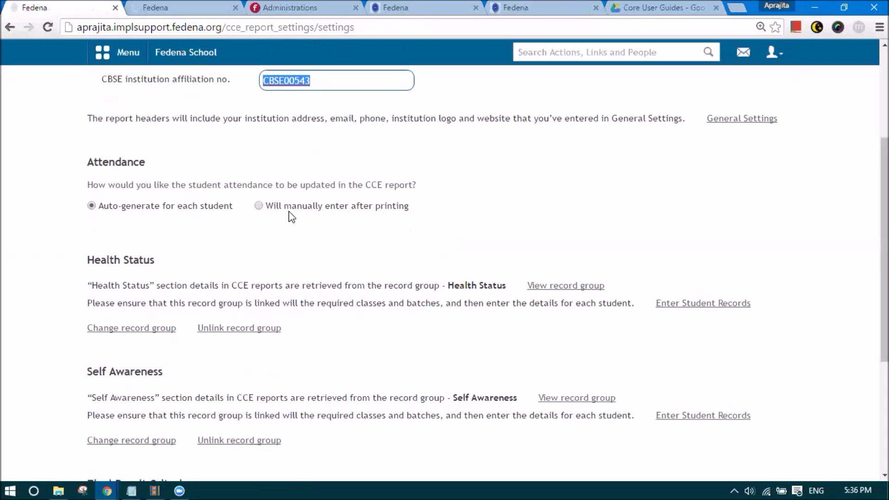
{"action": "scroll", "coordinate": [298, 213], "scroll_direction": "down", "scroll_amount": 3}
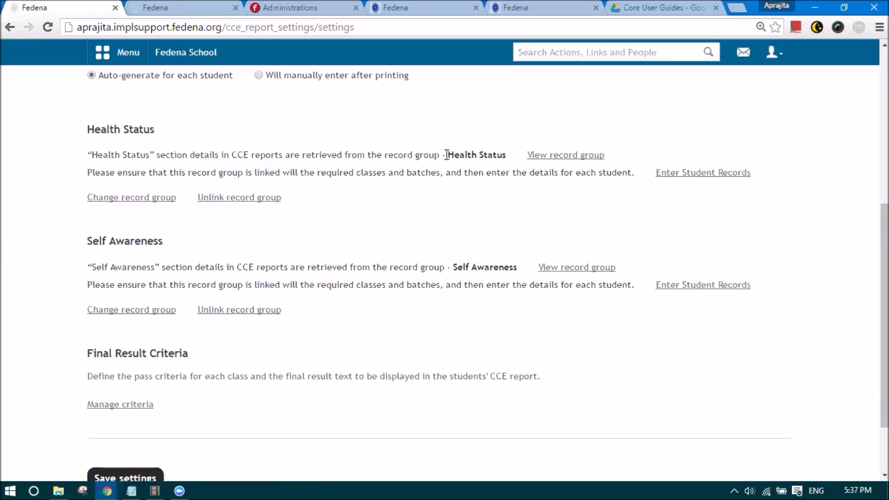
{"action": "left_click", "coordinate": [556, 156]}
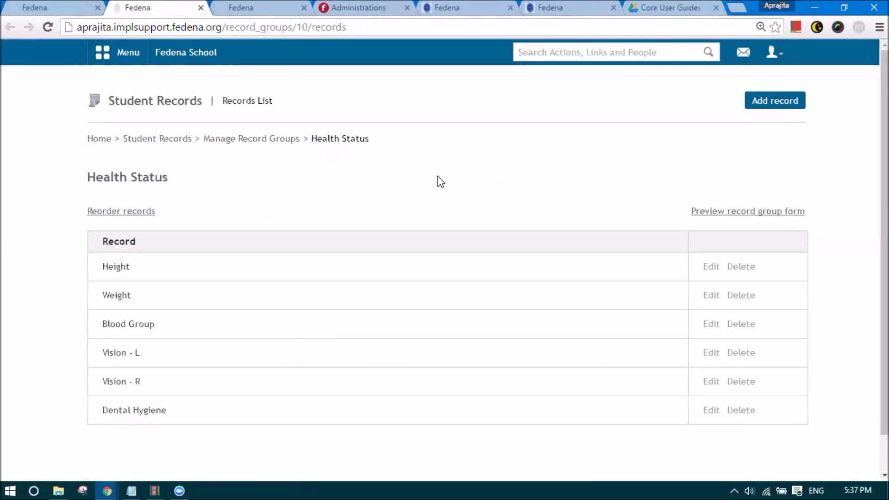
- Open Student Records in a new tab and go to the record groups management page
{"action": "left_click", "coordinate": [110, 51]}
{"action": "left_click", "coordinate": [213, 90]}
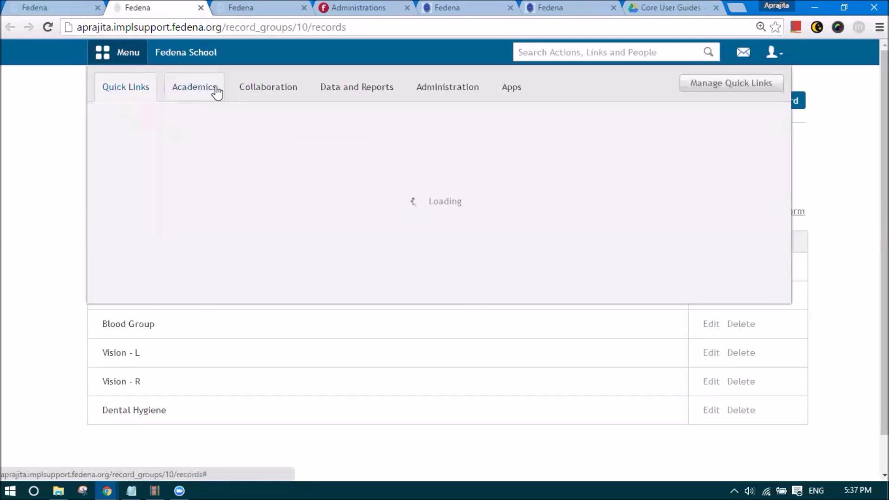
{"action": "mouse_move", "coordinate": [556, 176]}
{"action": "right_click", "coordinate": [629, 205]}
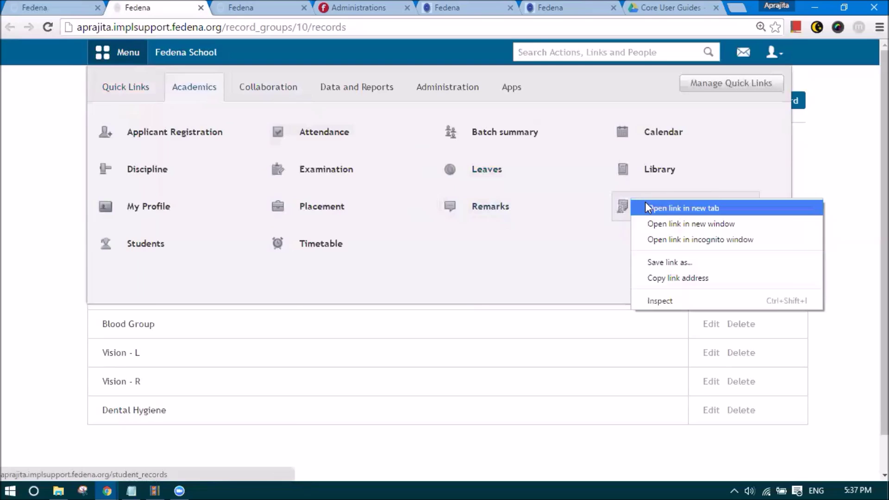
{"action": "left_click", "coordinate": [642, 207]}
{"action": "left_click", "coordinate": [217, 9]}
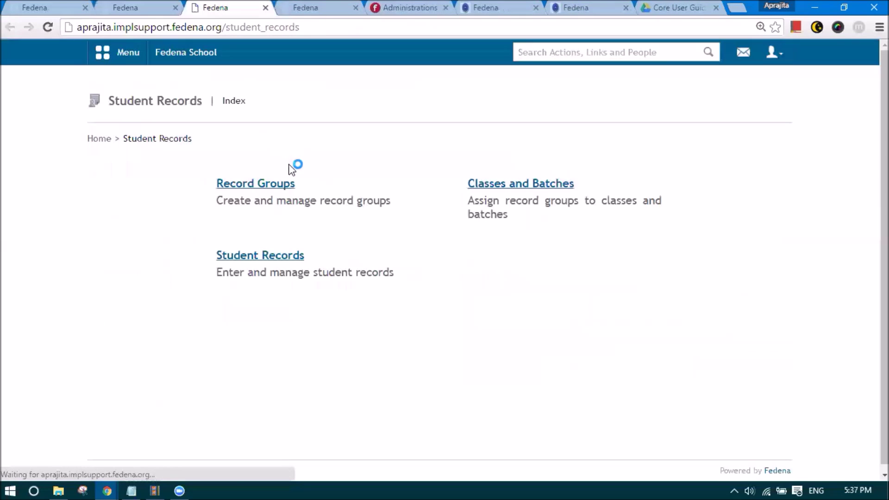
{"action": "left_click", "coordinate": [287, 185]}
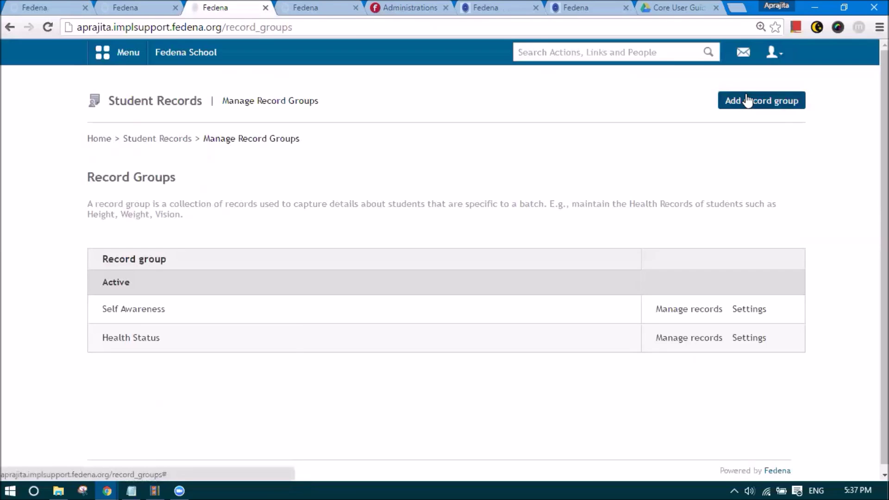
- Look at the new record group form and Health Status settings, closing both unchanged
{"action": "left_click", "coordinate": [748, 100]}
{"action": "left_click", "coordinate": [287, 190]}
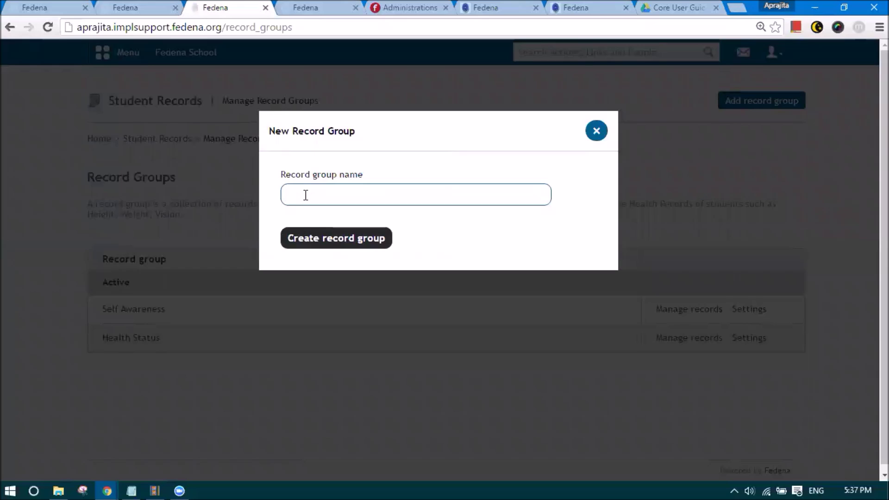
{"action": "left_click", "coordinate": [596, 131]}
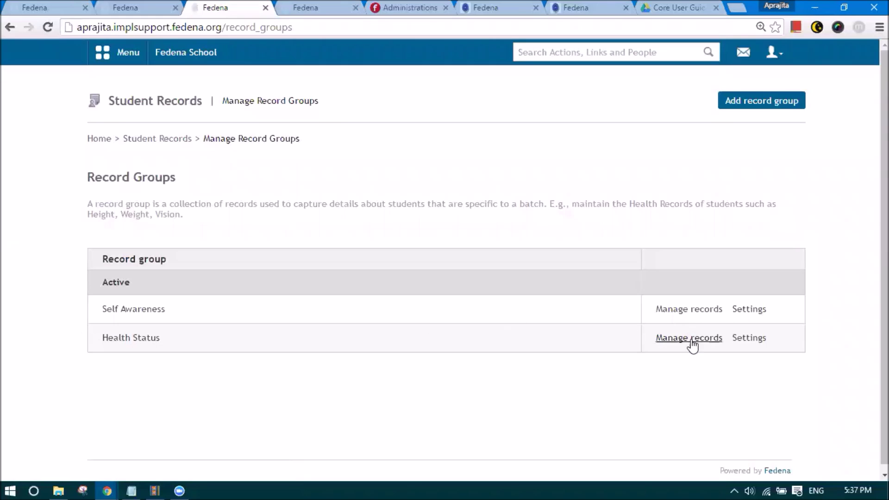
{"action": "left_click", "coordinate": [748, 338]}
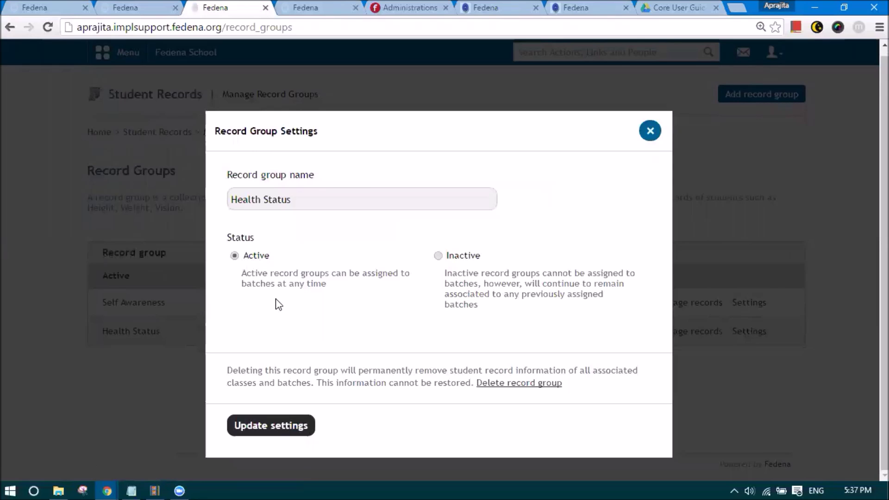
{"action": "left_click", "coordinate": [649, 132]}
- View the Health Status records (Height, Weight, Blood Group, etc.) and start adding a new record
{"action": "left_click", "coordinate": [684, 336]}
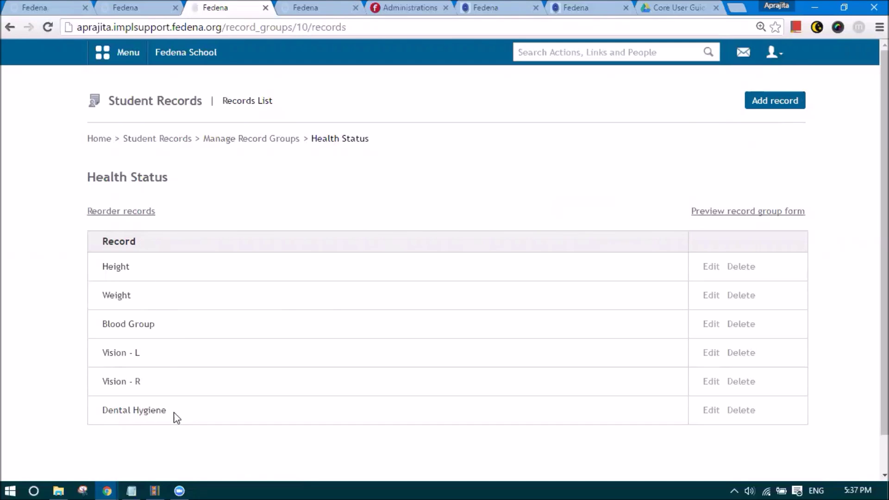
{"action": "scroll", "coordinate": [168, 417], "scroll_direction": "down", "scroll_amount": 1}
{"action": "scroll", "coordinate": [171, 417], "scroll_direction": "up", "scroll_amount": 1}
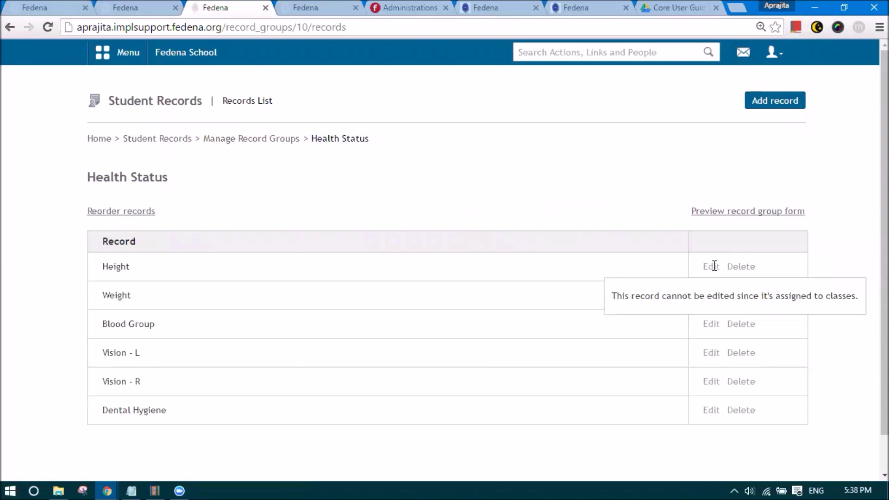
{"action": "left_click", "coordinate": [757, 97]}
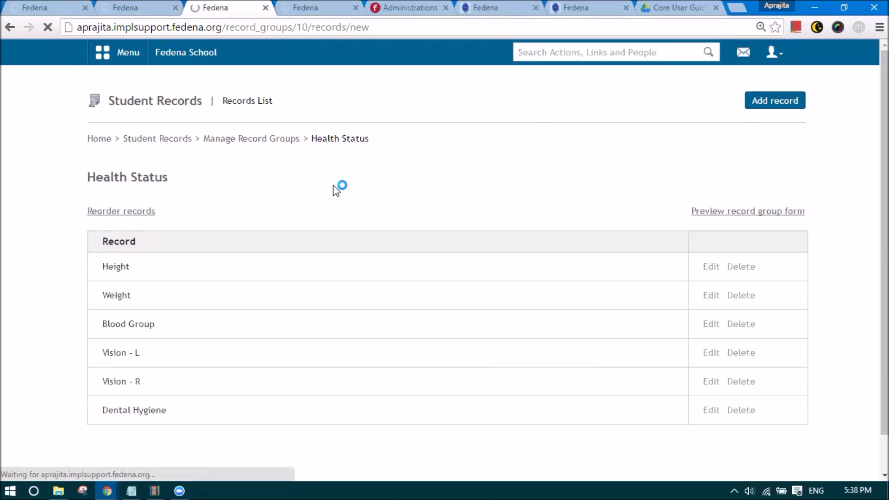
- Draft a 'Height' record with Single-line text and Alphanumeric type, then leave it unsaved for Record Groups
{"action": "left_click", "coordinate": [172, 201]}
{"action": "type", "text": "Height"}
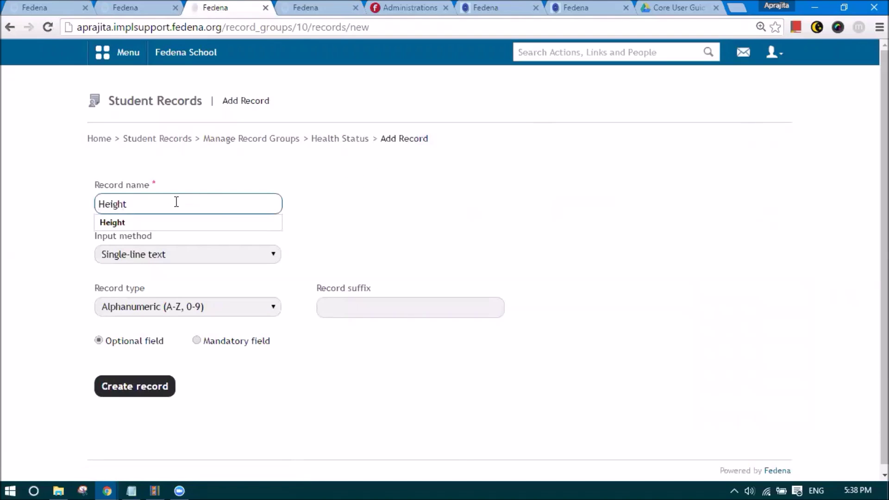
{"action": "left_click", "coordinate": [348, 223]}
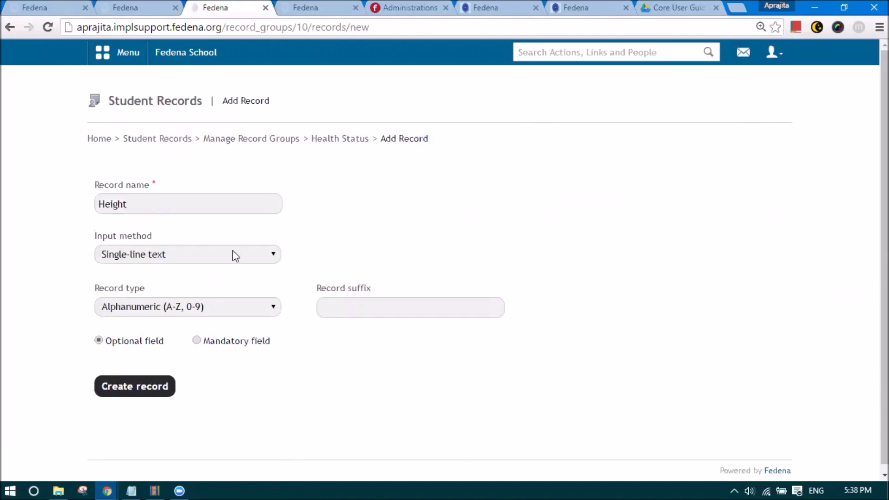
{"action": "left_click", "coordinate": [132, 256]}
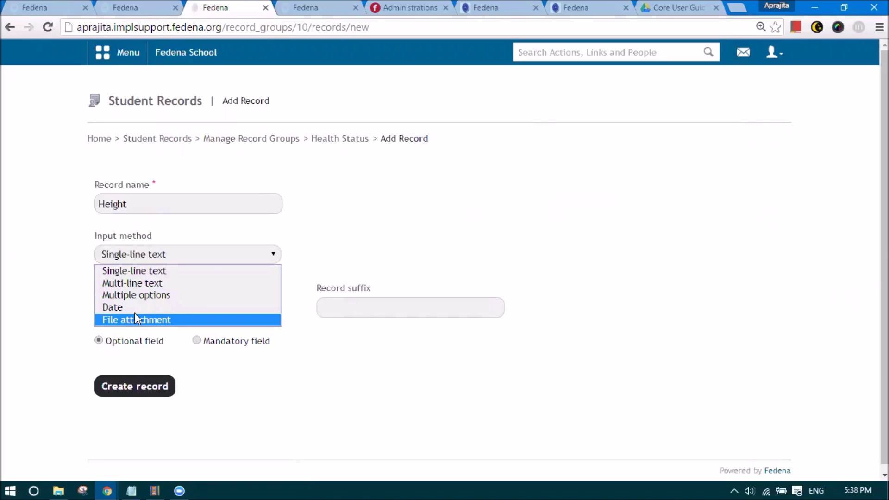
{"action": "left_click", "coordinate": [59, 279]}
{"action": "left_click", "coordinate": [138, 259]}
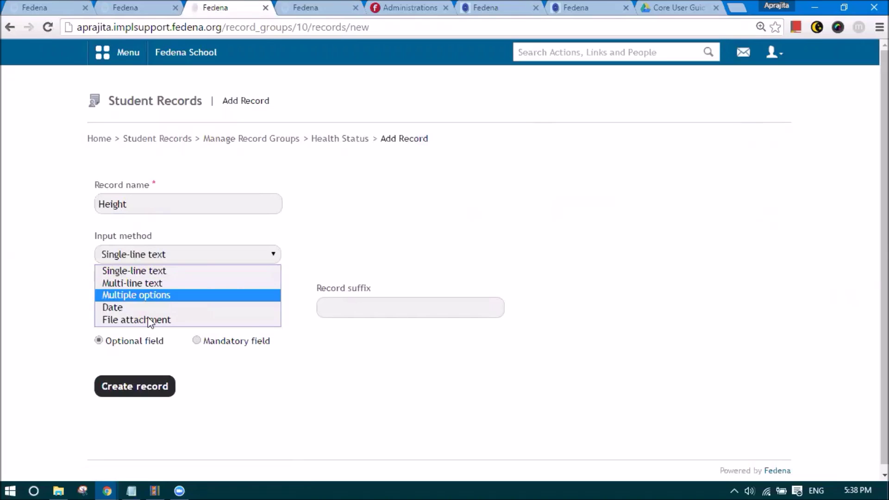
{"action": "left_click", "coordinate": [147, 270]}
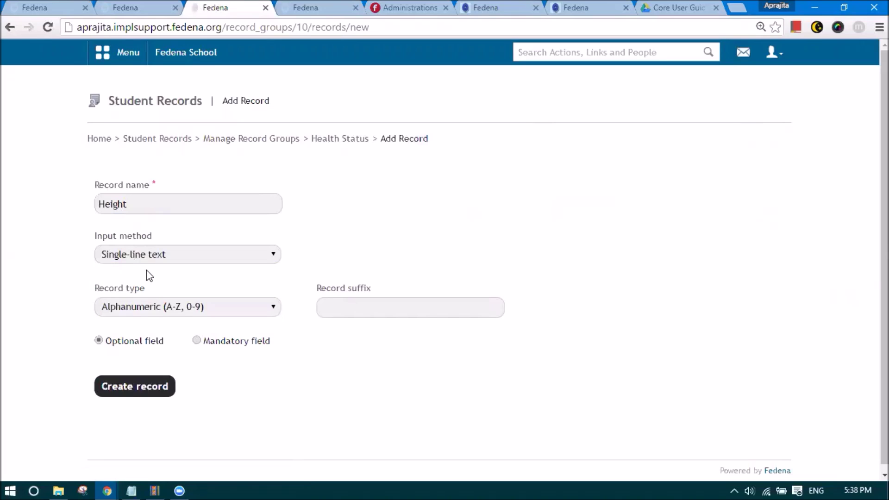
{"action": "left_click", "coordinate": [160, 309]}
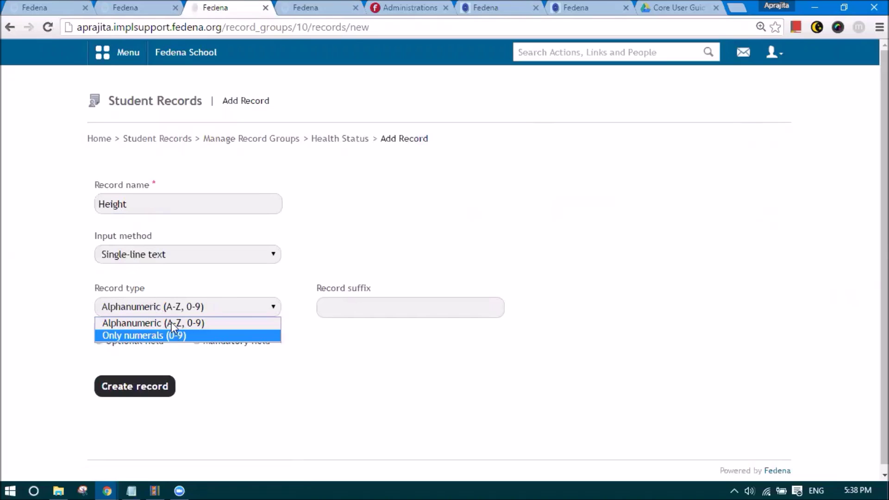
{"action": "left_click", "coordinate": [346, 311]}
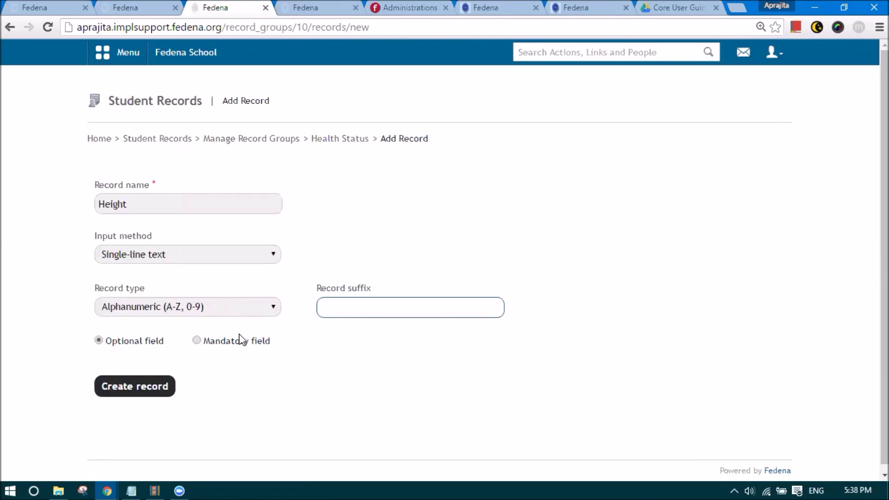
{"action": "left_click", "coordinate": [338, 139]}
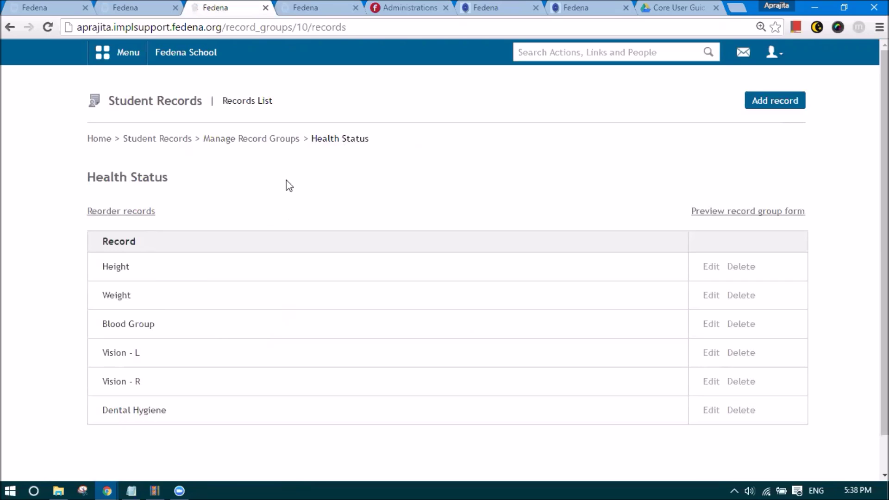
{"action": "left_click", "coordinate": [273, 139]}
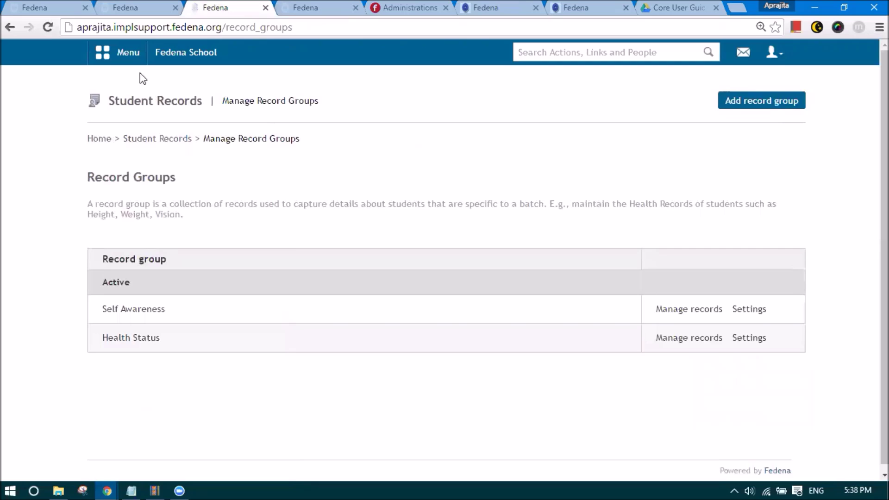
- Go to Student Records' Classes and Batches page and locate Grade 7
{"action": "left_click", "coordinate": [121, 54]}
{"action": "left_click", "coordinate": [190, 88]}
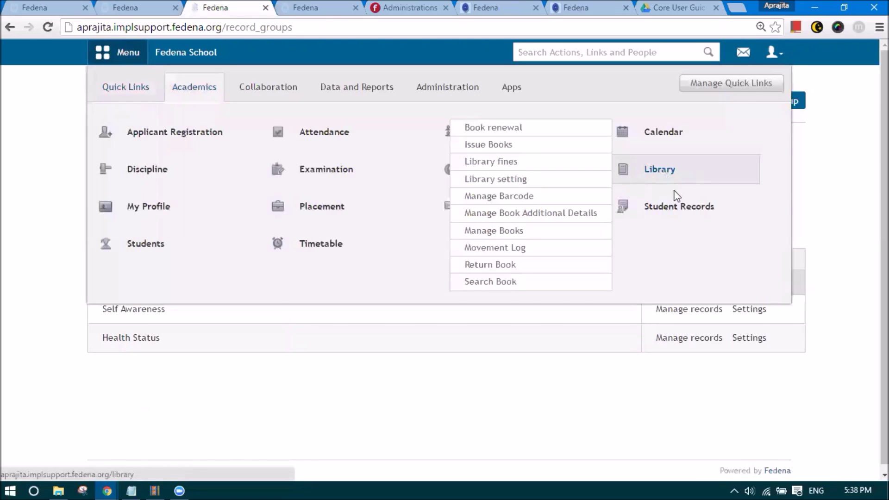
{"action": "left_click", "coordinate": [676, 200]}
{"action": "left_click", "coordinate": [490, 185]}
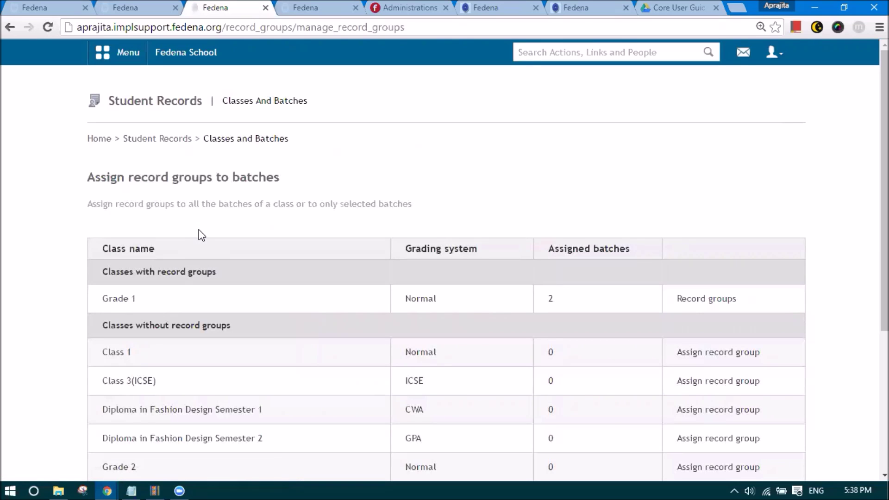
{"action": "scroll", "coordinate": [201, 232], "scroll_direction": "down", "scroll_amount": 1}
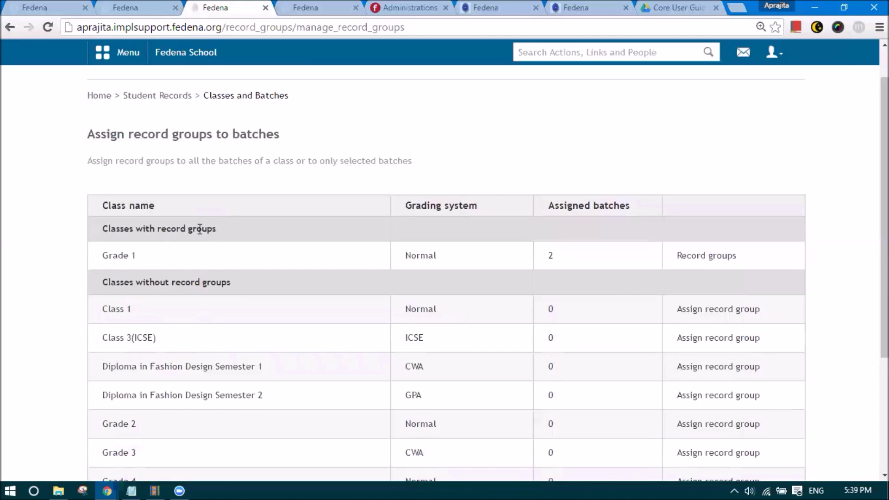
{"action": "scroll", "coordinate": [203, 234], "scroll_direction": "down", "scroll_amount": 1}
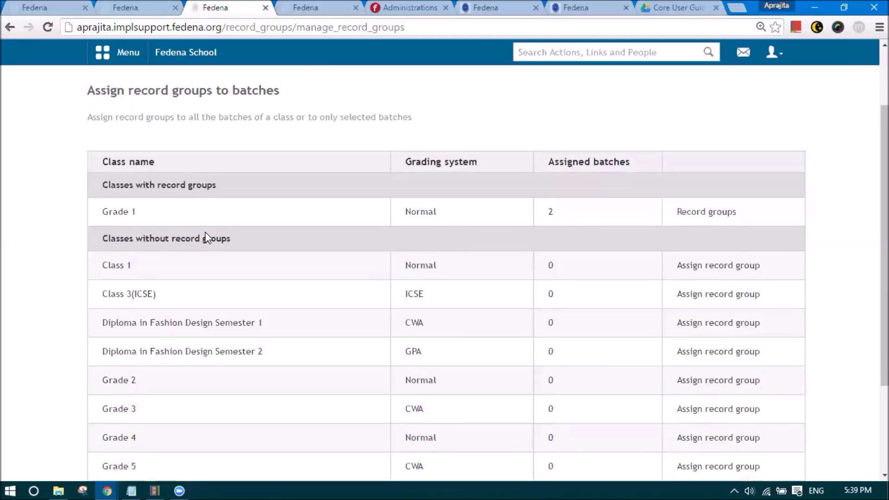
{"action": "scroll", "coordinate": [222, 243], "scroll_direction": "down", "scroll_amount": 3}
{"action": "scroll", "coordinate": [158, 227], "scroll_direction": "up", "scroll_amount": 1}
{"action": "scroll", "coordinate": [277, 288], "scroll_direction": "down", "scroll_amount": 1}
- Assign the Health Status record group to Grade 7's selected batch G7 - A 2016
{"action": "left_click", "coordinate": [689, 391]}
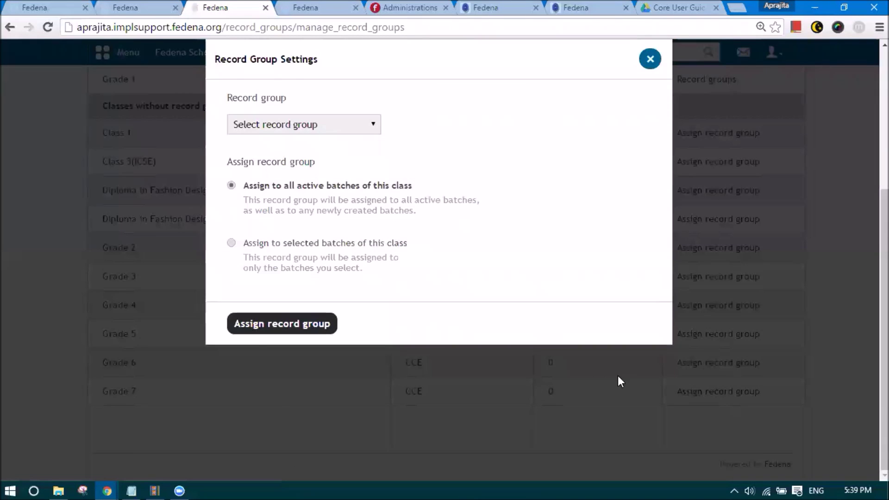
{"action": "left_click", "coordinate": [256, 123]}
{"action": "left_click", "coordinate": [264, 151]}
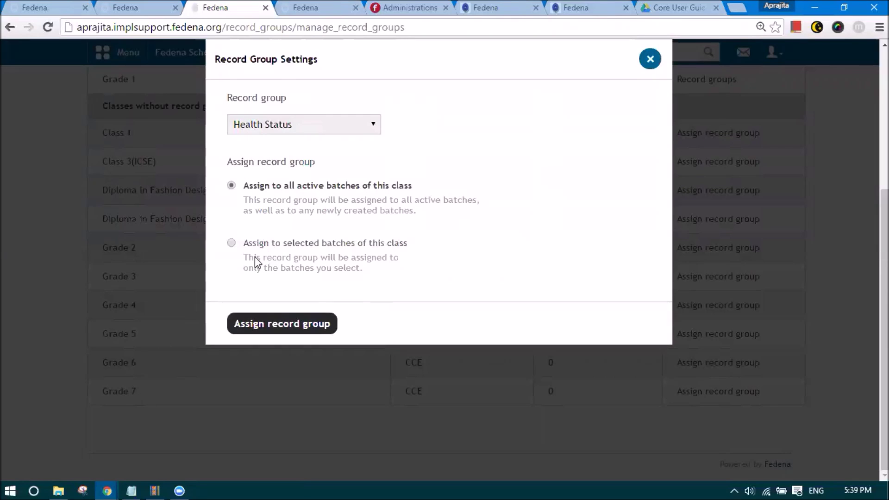
{"action": "left_click", "coordinate": [268, 240]}
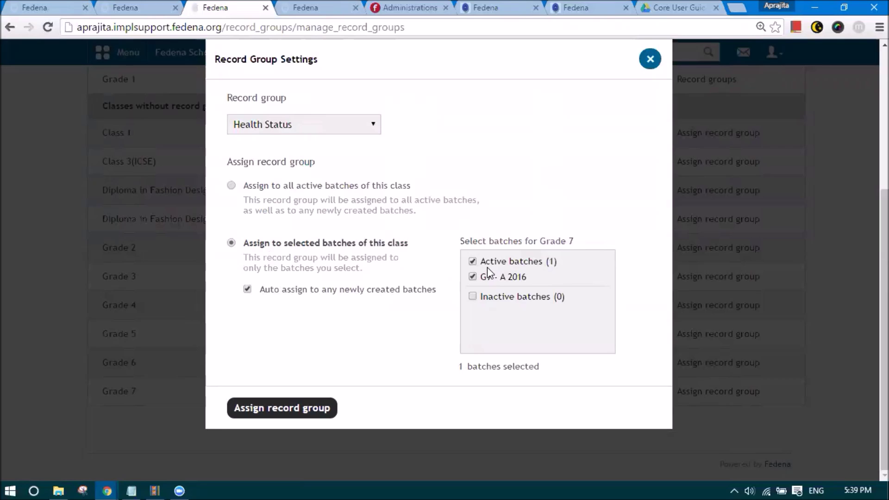
{"action": "left_click", "coordinate": [287, 413]}
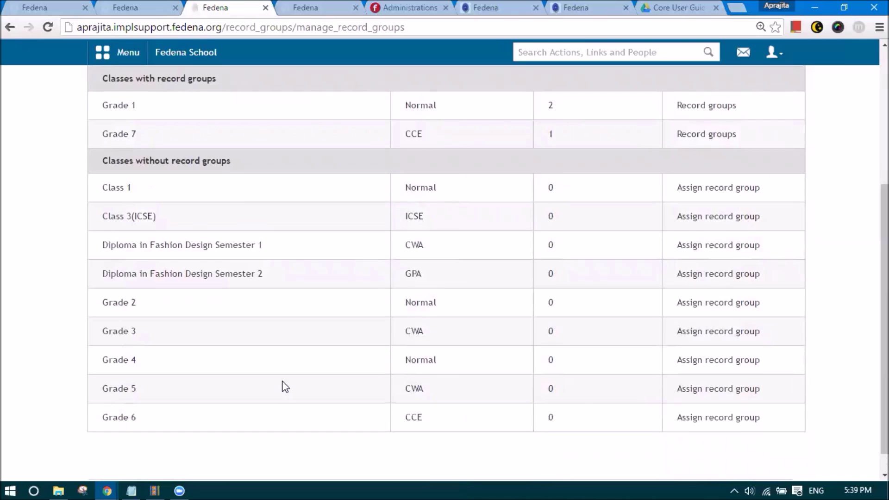
{"action": "scroll", "coordinate": [284, 383], "scroll_direction": "up", "scroll_amount": 2}
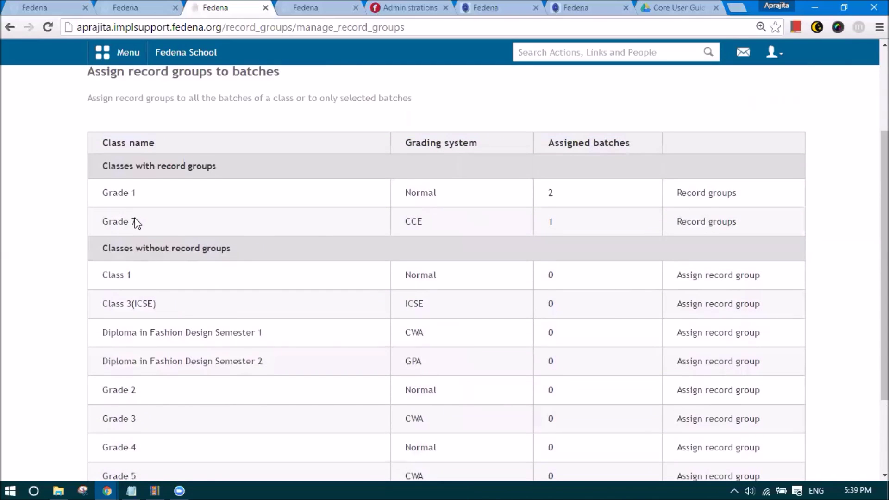
- Assign the Self Awareness record group to Grade 7
{"action": "left_click", "coordinate": [714, 220]}
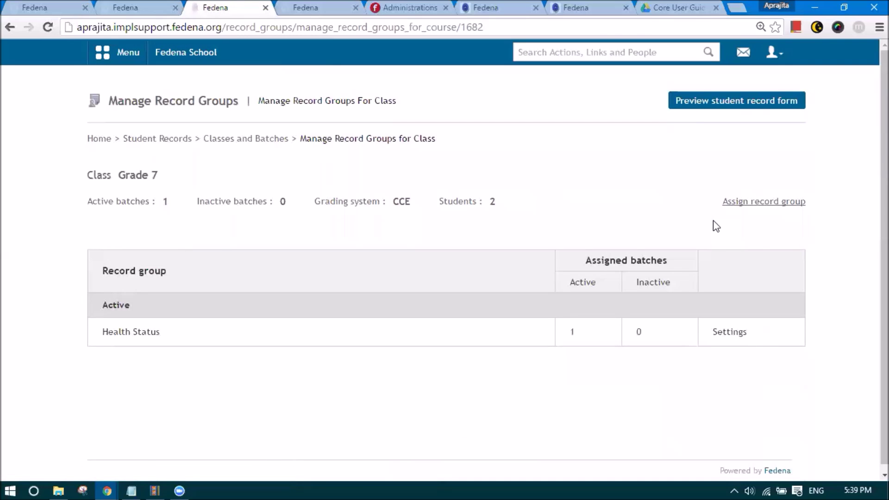
{"action": "left_click", "coordinate": [741, 204]}
{"action": "left_click", "coordinate": [354, 142]}
{"action": "left_click", "coordinate": [356, 163]}
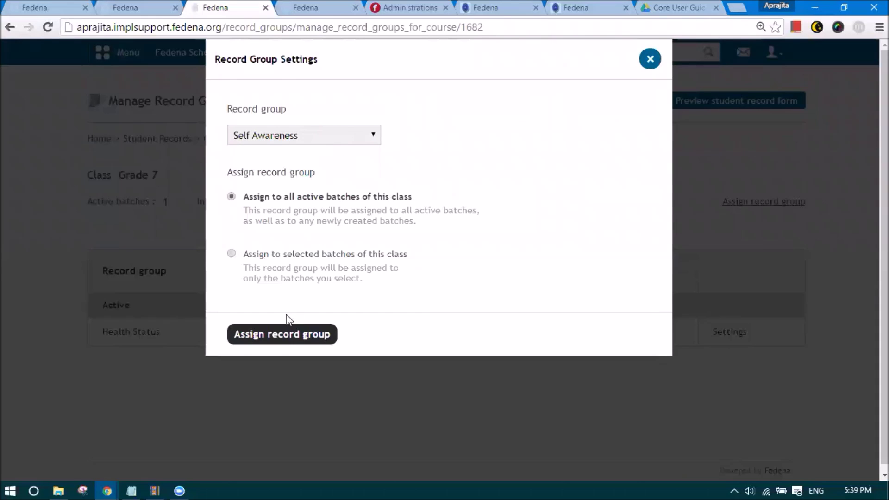
{"action": "left_click", "coordinate": [303, 339]}
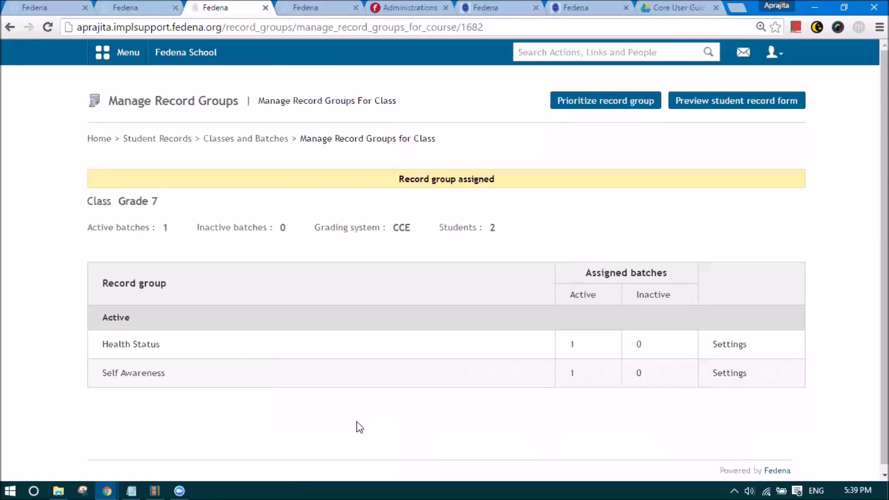
{"action": "left_click", "coordinate": [730, 345]}
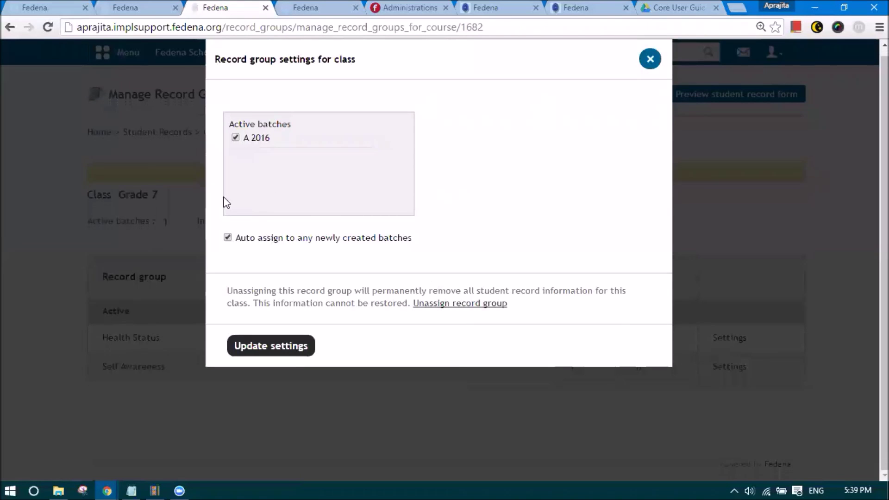
{"action": "left_click", "coordinate": [650, 59]}
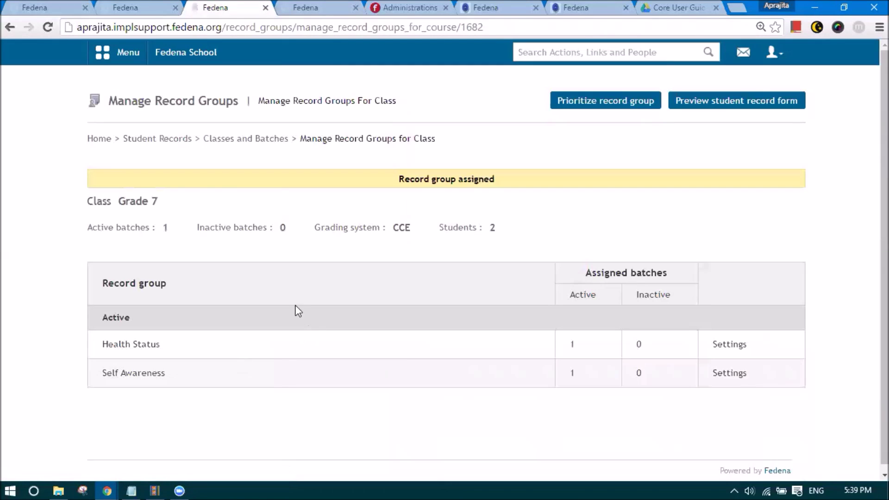
- Open the G7 - A 2016 batch in Student Records and start adding records for its first student
{"action": "left_click", "coordinate": [181, 146]}
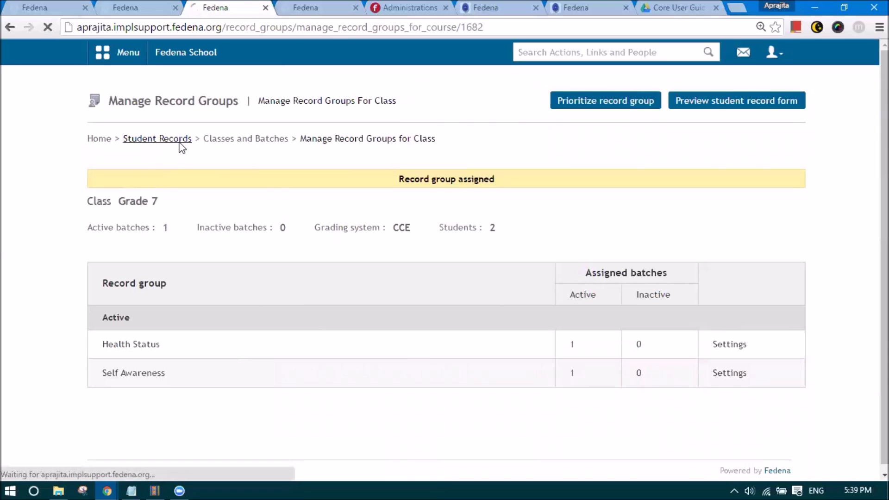
{"action": "left_click", "coordinate": [258, 256]}
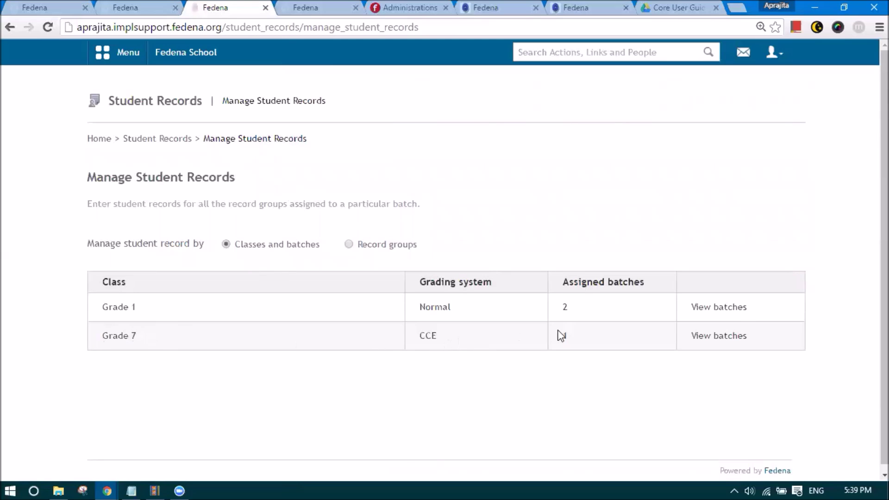
{"action": "left_click", "coordinate": [710, 340]}
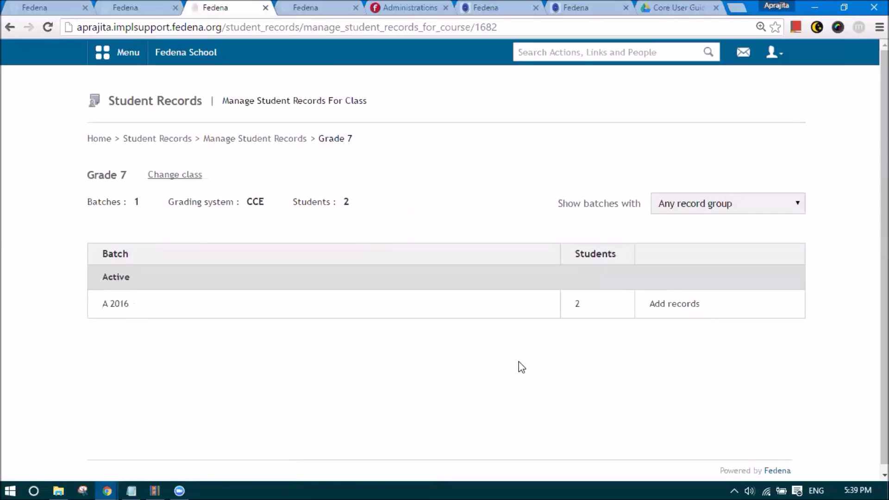
{"action": "left_click", "coordinate": [667, 305]}
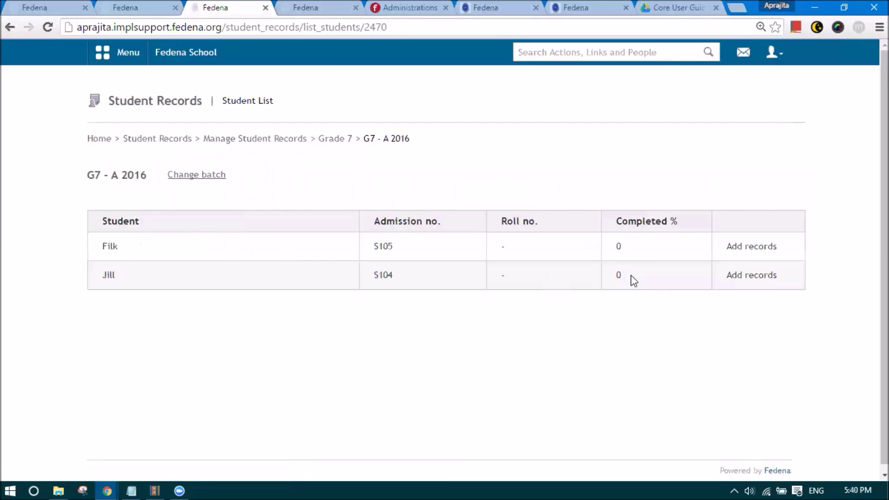
{"action": "left_click", "coordinate": [753, 250]}
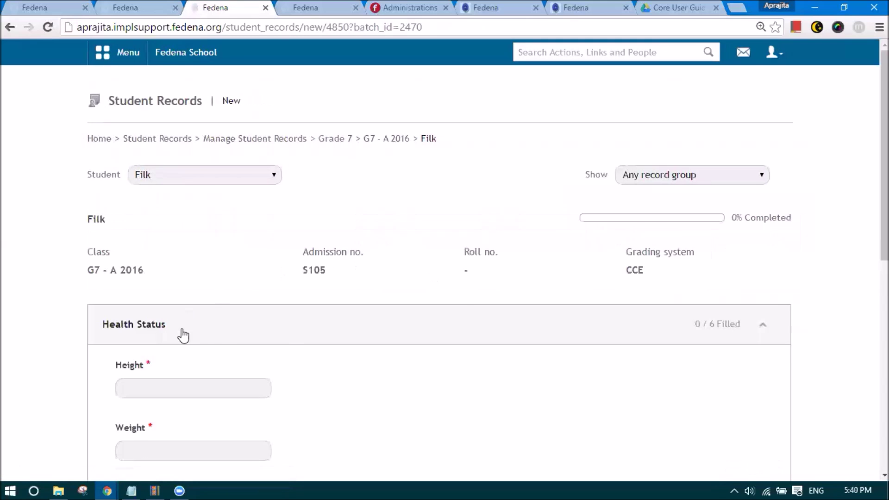
- Save Health Status: height 89, weight 78, blood group A, right-eye vision 4, dental hygiene 3
{"action": "scroll", "coordinate": [183, 335], "scroll_direction": "down", "scroll_amount": 3}
{"action": "left_click", "coordinate": [173, 256]}
{"action": "type", "text": "89"}
{"action": "left_click", "coordinate": [173, 320]}
{"action": "type", "text": "78"}
{"action": "scroll", "coordinate": [161, 317], "scroll_direction": "down", "scroll_amount": 2}
{"action": "left_click", "coordinate": [145, 296]}
{"action": "type", "text": "A"}
{"action": "scroll", "coordinate": [136, 338], "scroll_direction": "down", "scroll_amount": 2}
{"action": "left_click", "coordinate": [124, 269]}
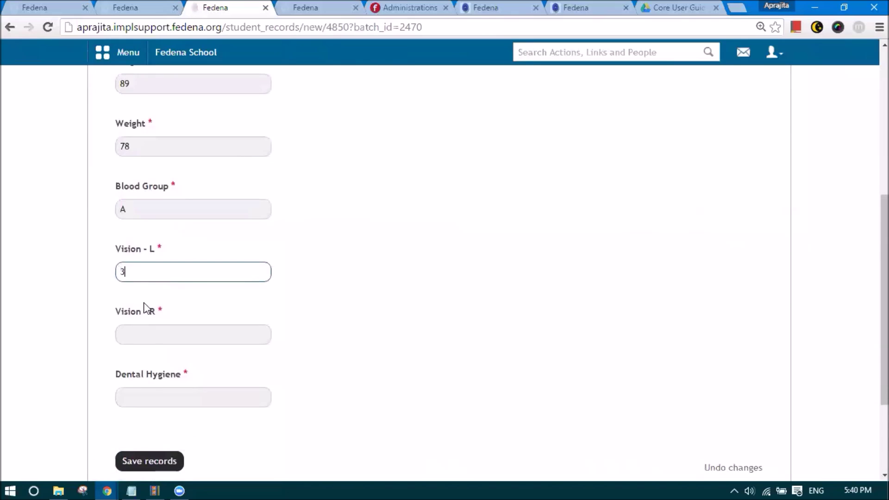
{"action": "left_click", "coordinate": [153, 337]}
{"action": "type", "text": "4"}
{"action": "left_click", "coordinate": [149, 397]}
{"action": "type", "text": "3"}
{"action": "left_click", "coordinate": [144, 463]}
- Fill Self Awareness with goals 'hjjh', strengths 'hjh', interests 'hjh', responsibilities 'hj' and save
{"action": "scroll", "coordinate": [149, 451], "scroll_direction": "down", "scroll_amount": 2}
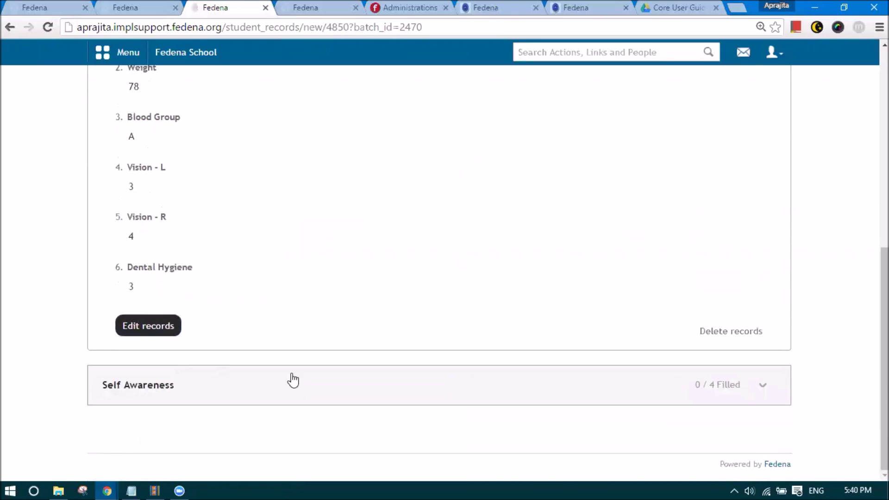
{"action": "left_click", "coordinate": [498, 381]}
{"action": "scroll", "coordinate": [312, 393], "scroll_direction": "down", "scroll_amount": 4}
{"action": "left_click", "coordinate": [194, 302]}
{"action": "type", "text": "hjjh"}
{"action": "left_click", "coordinate": [202, 419]}
{"action": "type", "text": "hjh"}
{"action": "scroll", "coordinate": [201, 419], "scroll_direction": "down", "scroll_amount": 4}
{"action": "left_click", "coordinate": [174, 364]}
{"action": "type", "text": "hj"}
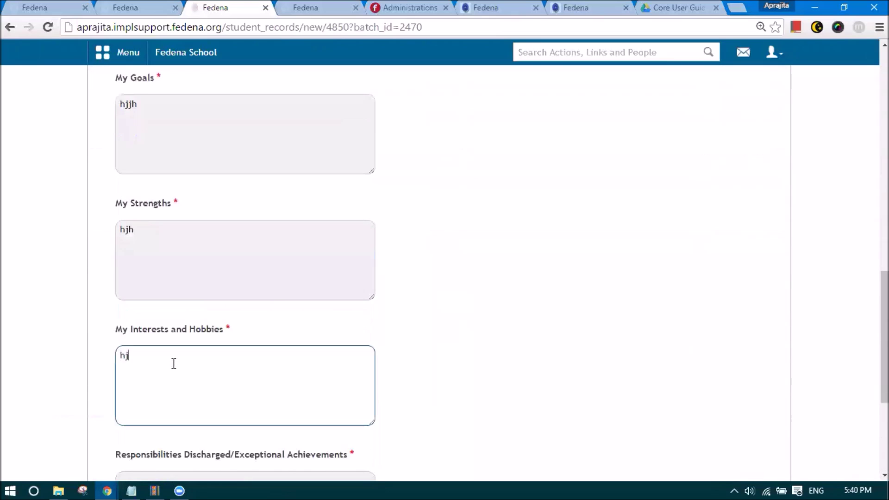
{"action": "type", "text": "h"}
{"action": "scroll", "coordinate": [169, 371], "scroll_direction": "down", "scroll_amount": 3}
{"action": "left_click", "coordinate": [165, 375]}
{"action": "type", "text": "hj"}
{"action": "scroll", "coordinate": [153, 417], "scroll_direction": "down", "scroll_amount": 1}
{"action": "left_click", "coordinate": [149, 437]}
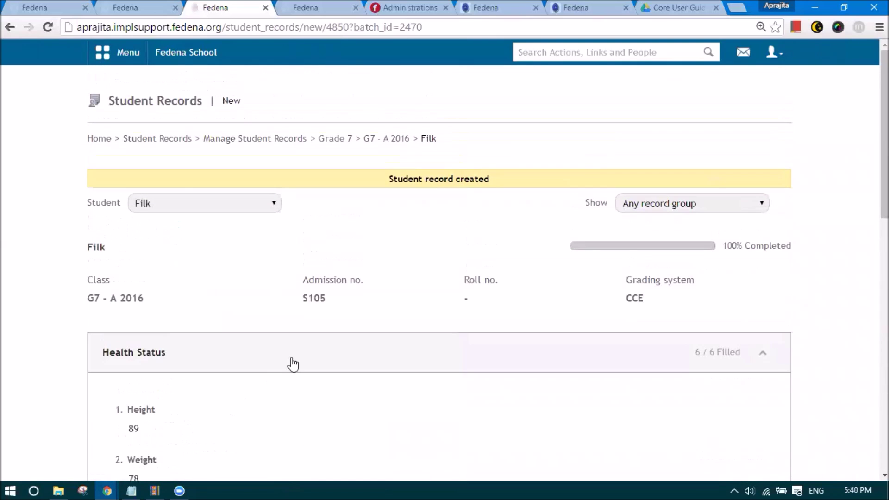
- Switch to the second student and enter height 89, weight 898, blood group 89, left-eye vision 8
{"action": "left_click", "coordinate": [165, 211]}
{"action": "left_click", "coordinate": [171, 216]}
{"action": "scroll", "coordinate": [167, 287], "scroll_direction": "down", "scroll_amount": 5}
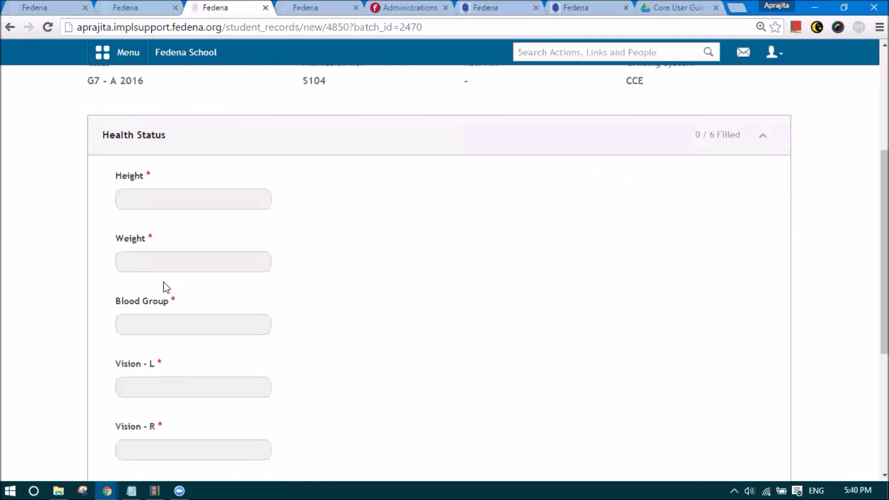
{"action": "left_click", "coordinate": [135, 199]}
{"action": "type", "text": "89"}
{"action": "left_click", "coordinate": [132, 256]}
{"action": "type", "text": "898"}
{"action": "left_click", "coordinate": [145, 319]}
{"action": "type", "text": "89"}
{"action": "left_click", "coordinate": [131, 384]}
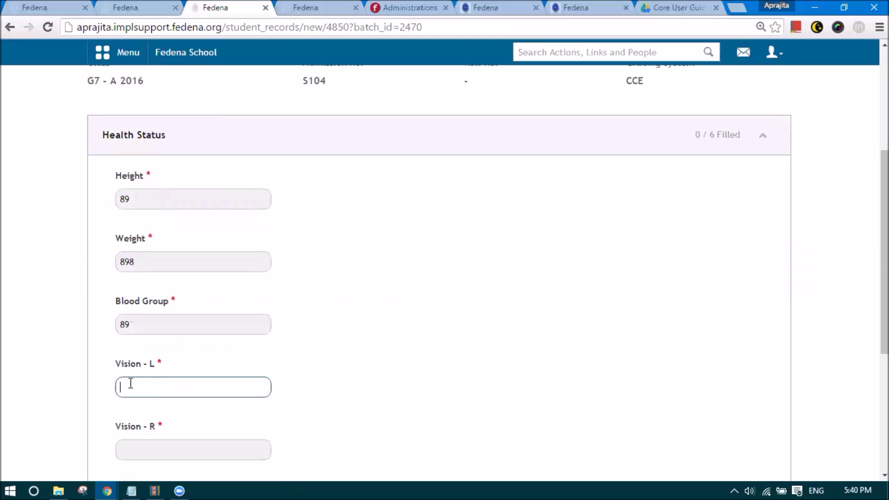
{"action": "type", "text": "8"}
- Correct the vision entries, set right-eye vision 's' and dental hygiene 'f', and save Health Status
{"action": "scroll", "coordinate": [124, 363], "scroll_direction": "down", "scroll_amount": 2}
{"action": "left_click_drag", "start_coordinate": [137, 235], "coordinate": [99, 248]}
{"action": "type", "text": "f"}
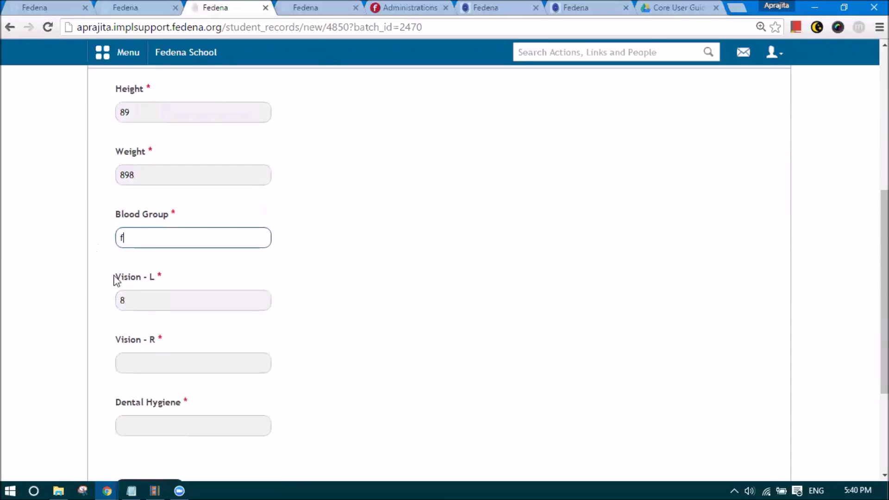
{"action": "double_click", "coordinate": [118, 299]}
{"action": "left_click", "coordinate": [135, 355]}
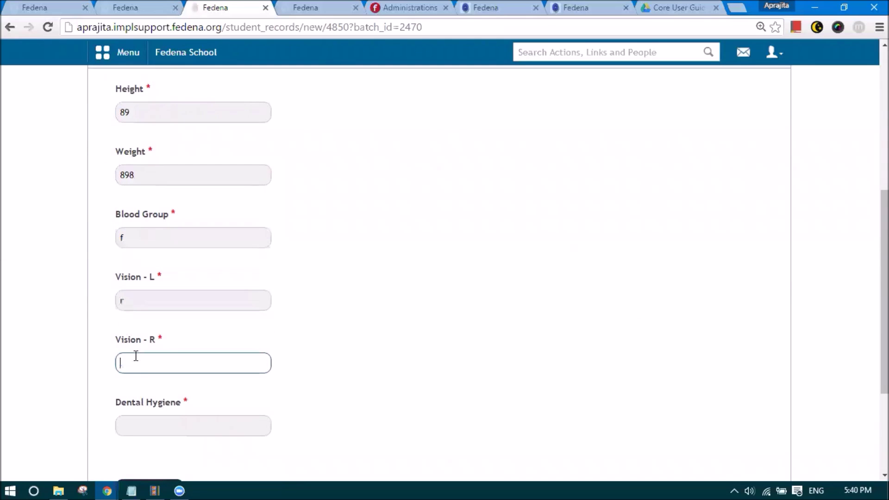
{"action": "type", "text": "s"}
{"action": "scroll", "coordinate": [137, 325], "scroll_direction": "down", "scroll_amount": 3}
{"action": "left_click", "coordinate": [137, 294]}
{"action": "type", "text": "f"}
{"action": "left_click", "coordinate": [140, 365]}
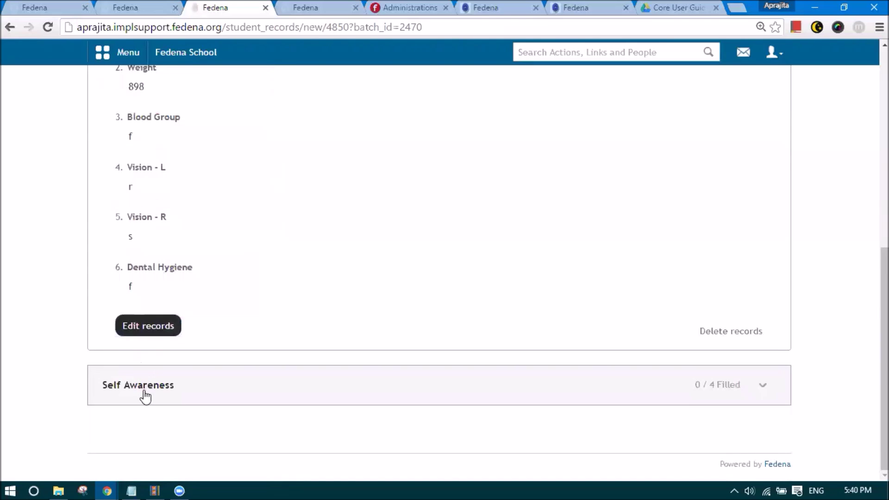
- Fill Self Awareness with strengths 'ghjg', interests 'gj', responsibilities 'gj' and save
{"action": "left_click", "coordinate": [144, 379]}
{"action": "scroll", "coordinate": [146, 357], "scroll_direction": "down", "scroll_amount": 3}
{"action": "left_click", "coordinate": [147, 334]}
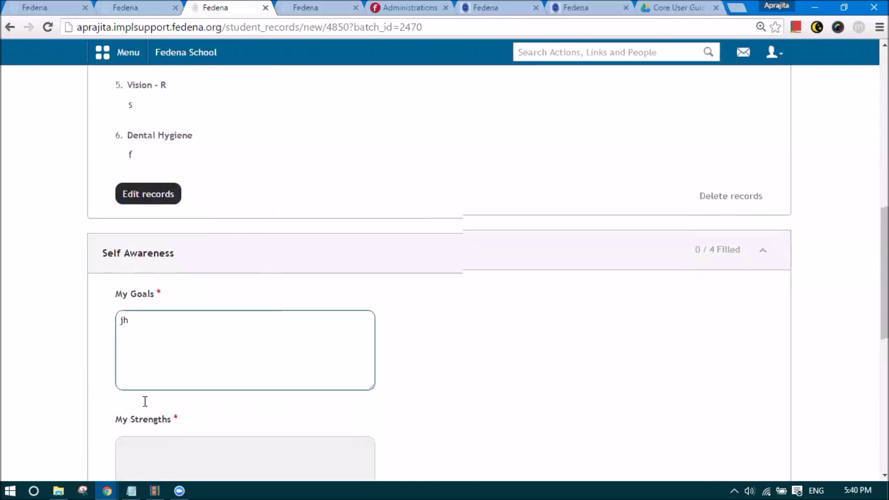
{"action": "scroll", "coordinate": [143, 413], "scroll_direction": "down", "scroll_amount": 3}
{"action": "left_click", "coordinate": [153, 331]}
{"action": "type", "text": "ghjg"}
{"action": "scroll", "coordinate": [168, 416], "scroll_direction": "down", "scroll_amount": 2}
{"action": "left_click", "coordinate": [169, 389]}
{"action": "scroll", "coordinate": [164, 366], "scroll_direction": "down", "scroll_amount": 1}
{"action": "type", "text": "gj"}
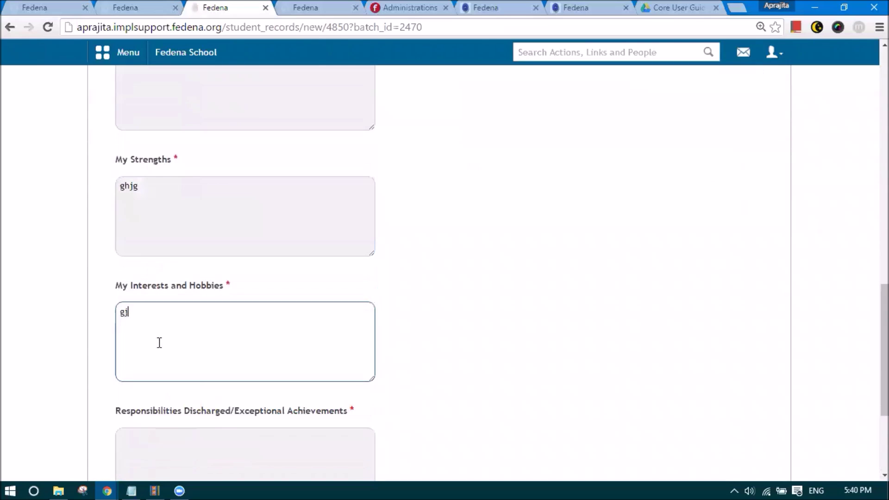
{"action": "scroll", "coordinate": [161, 374], "scroll_direction": "down", "scroll_amount": 4}
{"action": "left_click", "coordinate": [153, 327]}
{"action": "type", "text": "gj"}
{"action": "left_click", "coordinate": [162, 389]}
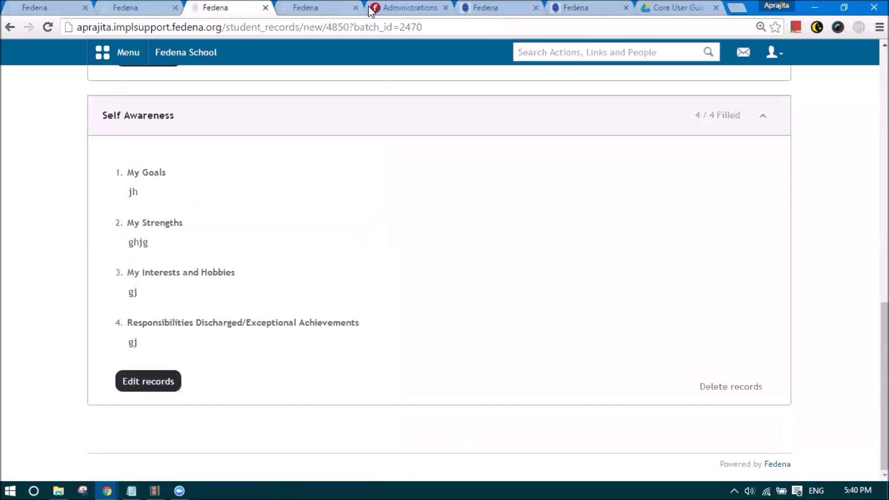
{"action": "scroll", "coordinate": [380, 220], "scroll_direction": "up", "scroll_amount": 15}
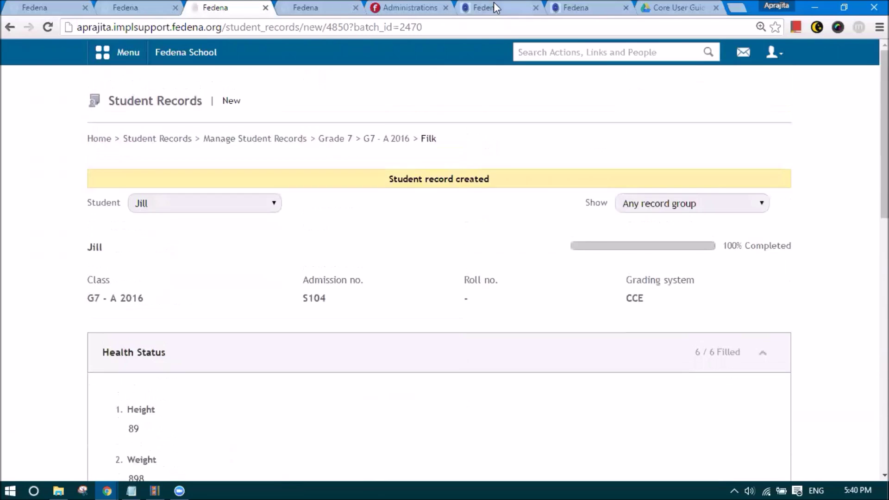
- Return to the CCE report settings and unlink the existing Health Status record group
{"action": "left_click", "coordinate": [486, 8]}
{"action": "left_click", "coordinate": [345, 7]}
{"action": "left_click", "coordinate": [213, 7]}
{"action": "left_click", "coordinate": [139, 7]}
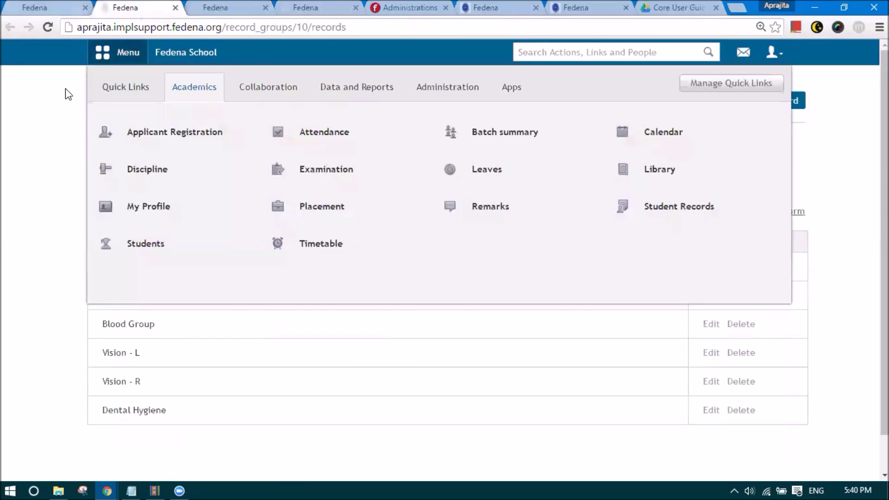
{"action": "left_click", "coordinate": [37, 6]}
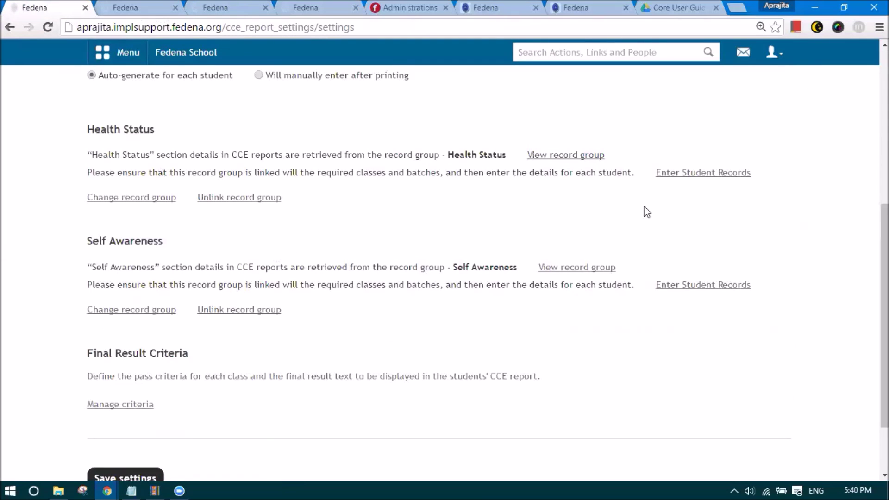
{"action": "left_click", "coordinate": [225, 199]}
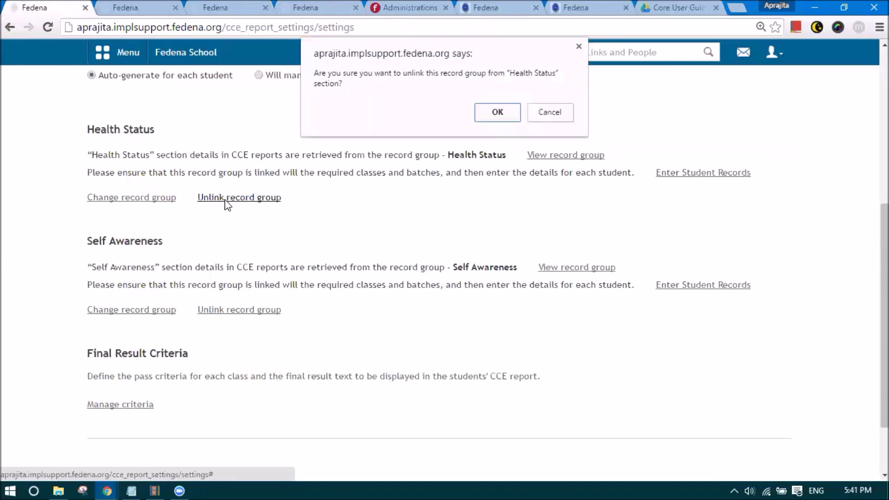
{"action": "left_click", "coordinate": [488, 109]}
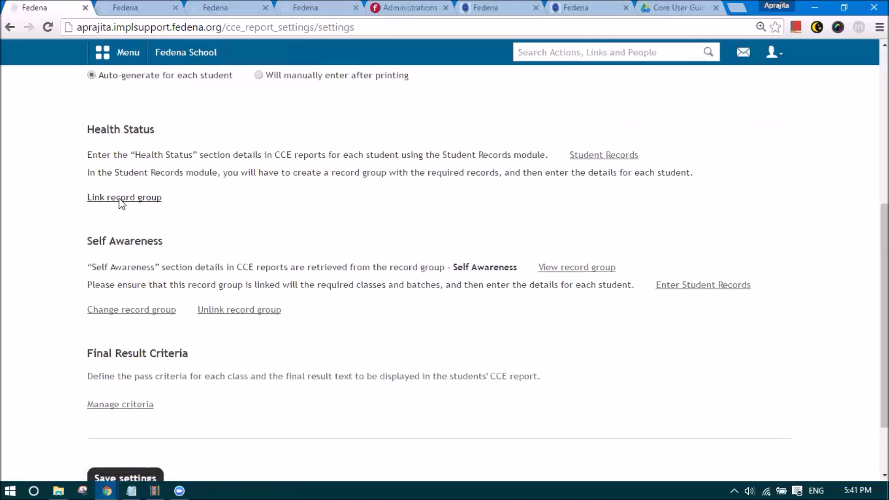
- Link the Health Status record group, mapping Height and Weight to their matching records
{"action": "left_click", "coordinate": [123, 199]}
{"action": "left_click", "coordinate": [400, 160]}
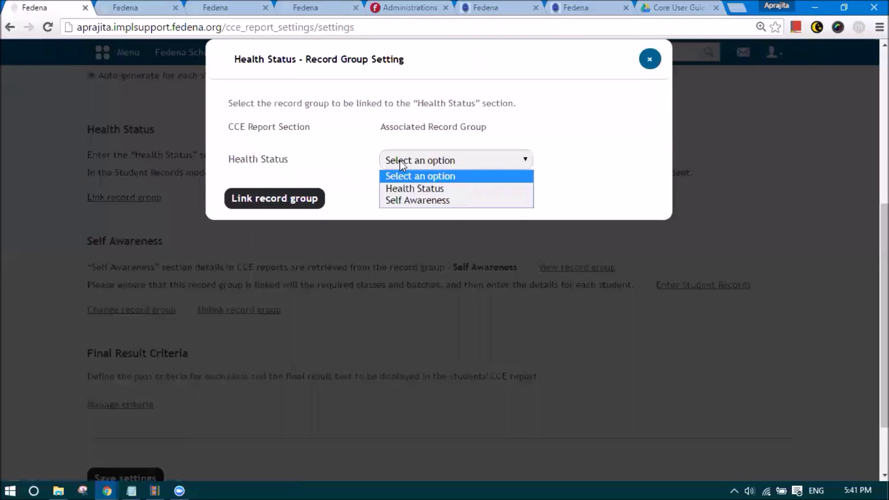
{"action": "left_click", "coordinate": [410, 188]}
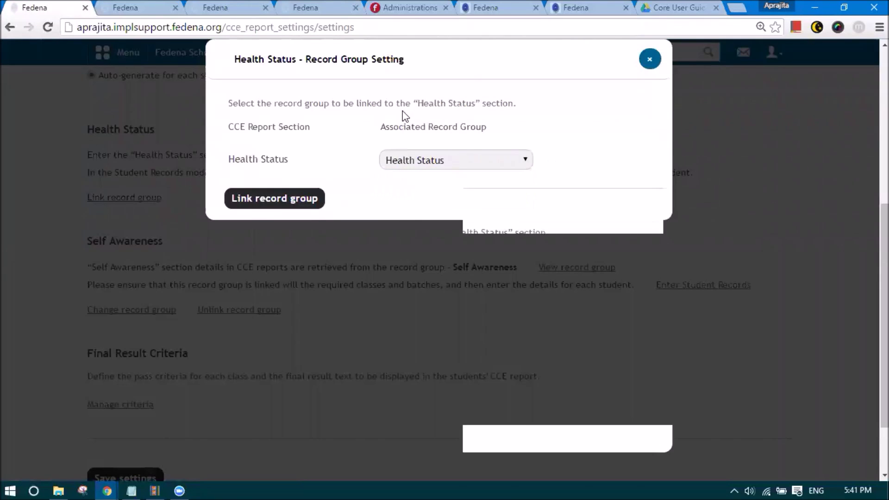
{"action": "scroll", "coordinate": [321, 260], "scroll_direction": "down", "scroll_amount": 2}
{"action": "scroll", "coordinate": [359, 285], "scroll_direction": "up", "scroll_amount": 2}
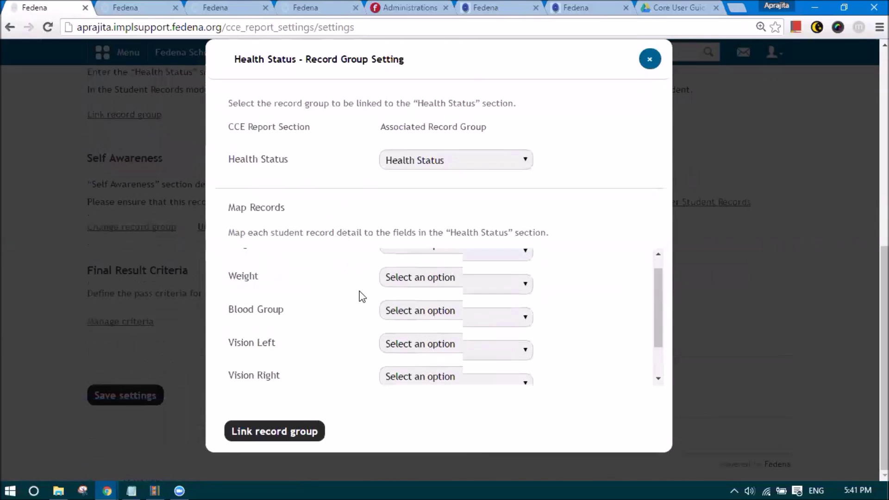
{"action": "left_click", "coordinate": [405, 268]}
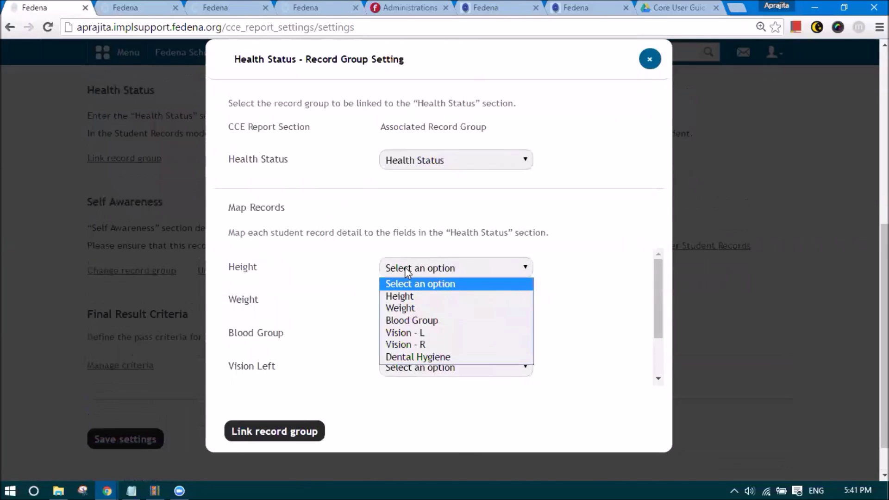
{"action": "left_click", "coordinate": [400, 295]}
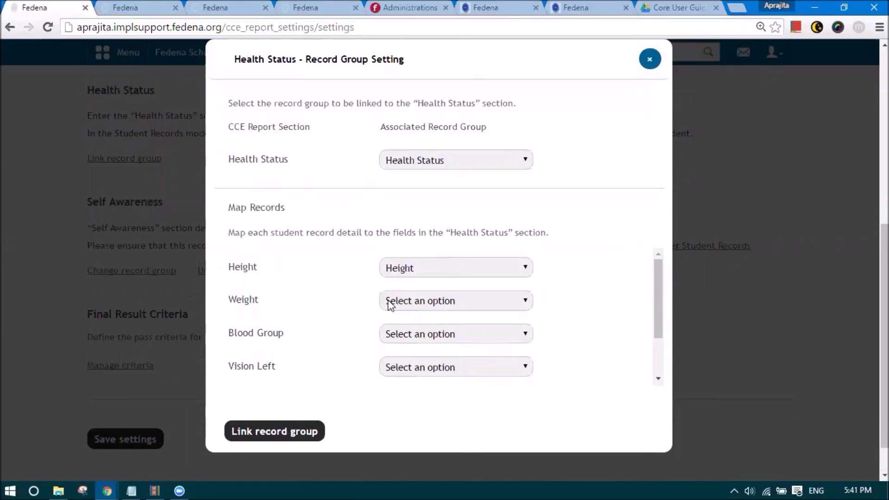
{"action": "left_click", "coordinate": [392, 301]}
{"action": "left_click", "coordinate": [397, 340]}
- Map Blood Group, Vision - L, Vision - R and Dental Hygiene, then confirm the link
{"action": "scroll", "coordinate": [398, 345], "scroll_direction": "down", "scroll_amount": 1}
{"action": "left_click", "coordinate": [410, 297]}
{"action": "left_click", "coordinate": [410, 343]}
{"action": "left_click", "coordinate": [407, 309]}
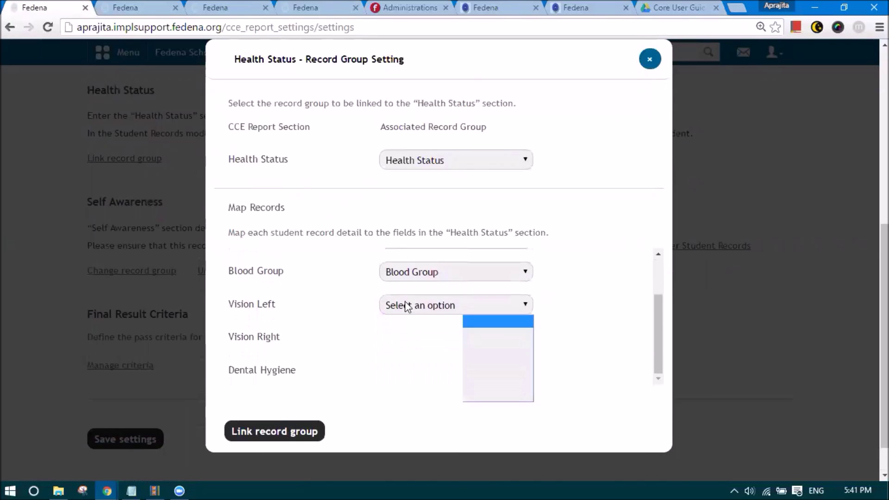
{"action": "left_click", "coordinate": [414, 369]}
{"action": "left_click", "coordinate": [414, 339]}
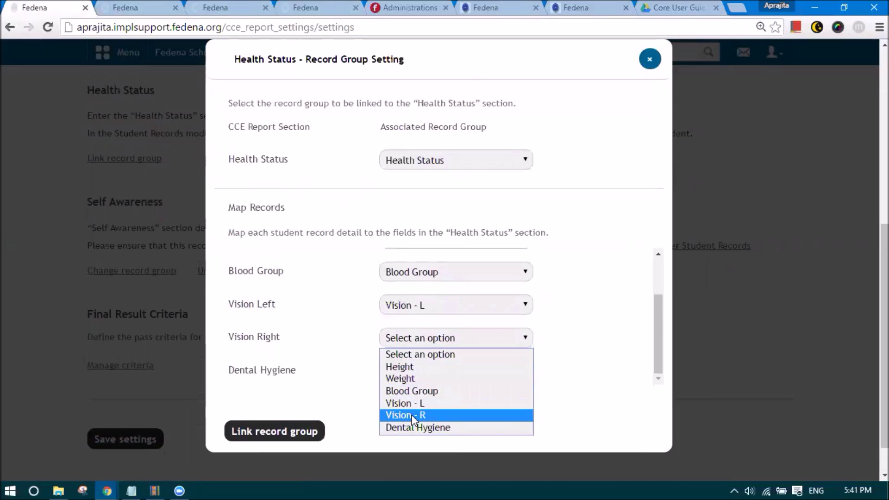
{"action": "left_click", "coordinate": [407, 415]}
{"action": "left_click", "coordinate": [409, 373]}
{"action": "left_click", "coordinate": [415, 461]}
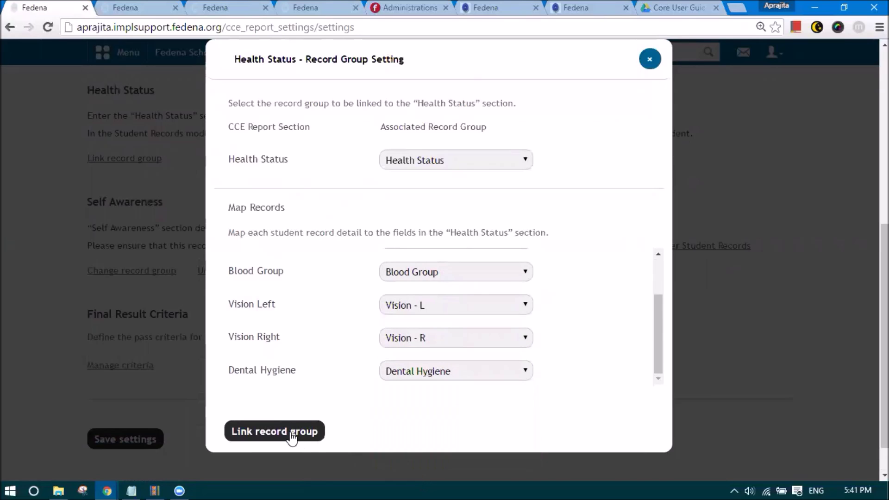
{"action": "left_click", "coordinate": [290, 433]}
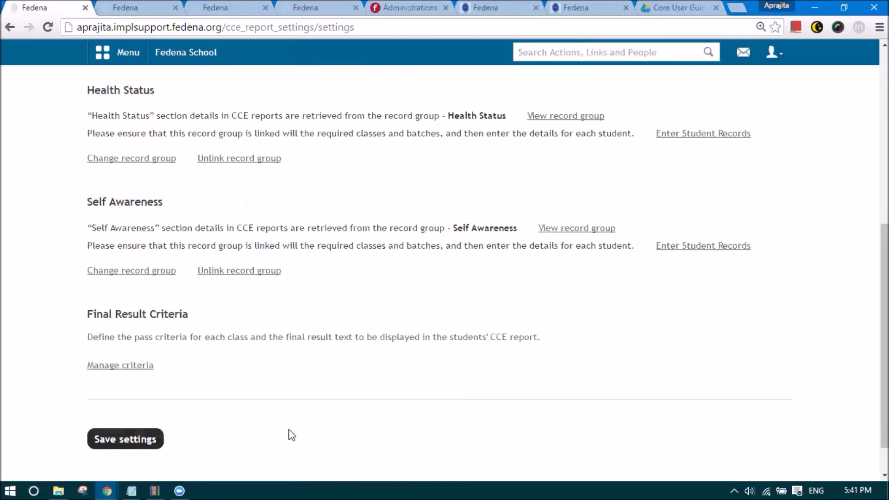
{"action": "left_click_drag", "start_coordinate": [90, 206], "coordinate": [219, 224]}
- Open Final Result Criteria and keep A1 as the pass criterion for Grades 6 and 7
{"action": "left_click", "coordinate": [206, 230]}
{"action": "scroll", "coordinate": [188, 233], "scroll_direction": "up", "scroll_amount": 5}
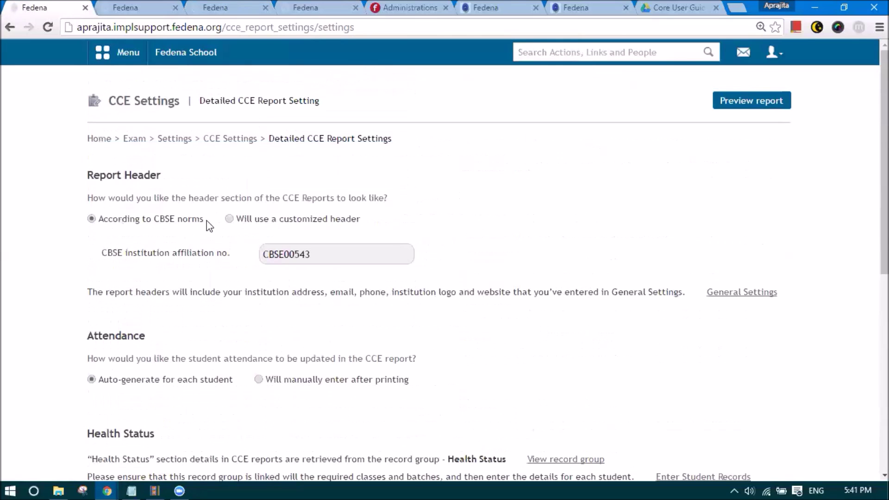
{"action": "scroll", "coordinate": [257, 186], "scroll_direction": "down", "scroll_amount": 1}
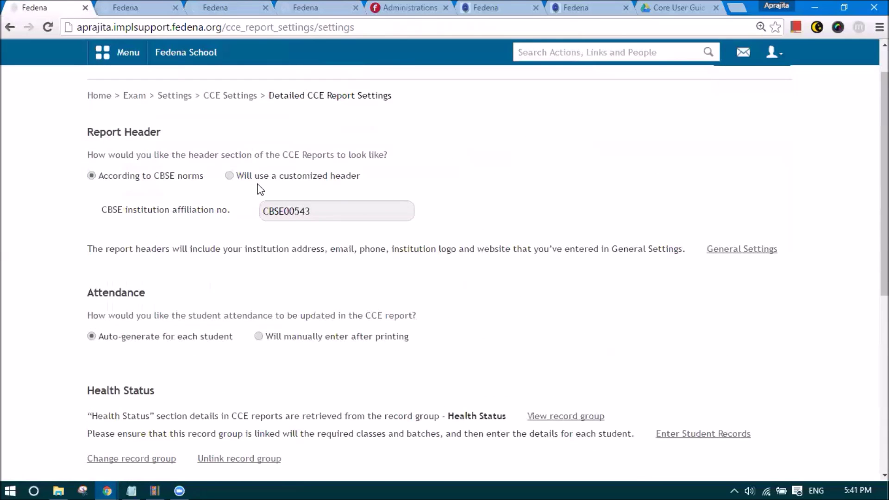
{"action": "scroll", "coordinate": [258, 189], "scroll_direction": "down", "scroll_amount": 7}
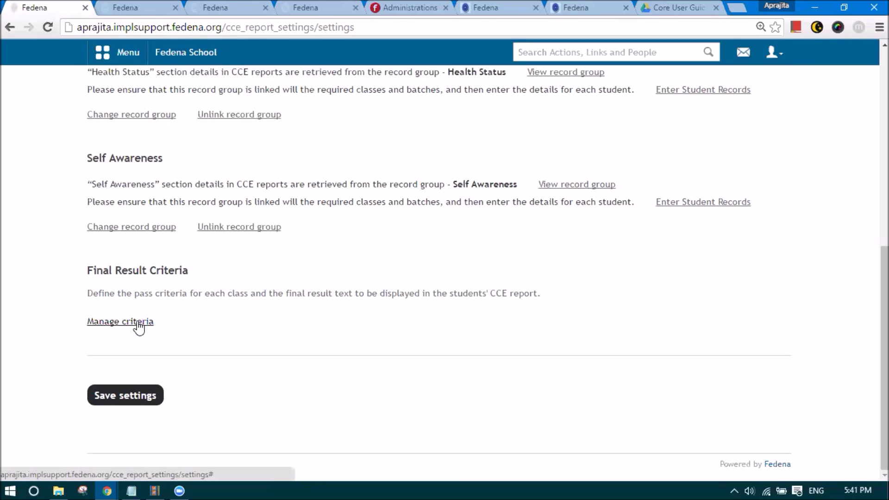
{"action": "left_click", "coordinate": [138, 327]}
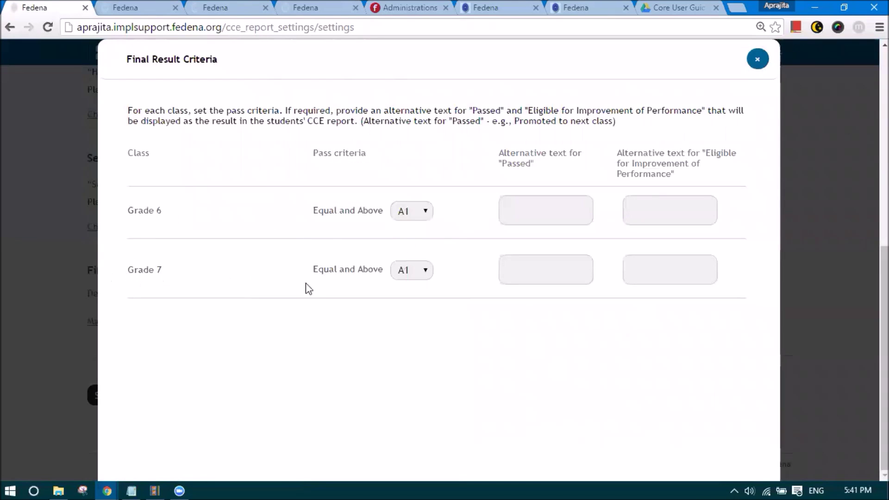
{"action": "left_click", "coordinate": [403, 271]}
{"action": "left_click", "coordinate": [410, 286]}
{"action": "left_click_drag", "start_coordinate": [502, 164], "coordinate": [535, 174]}
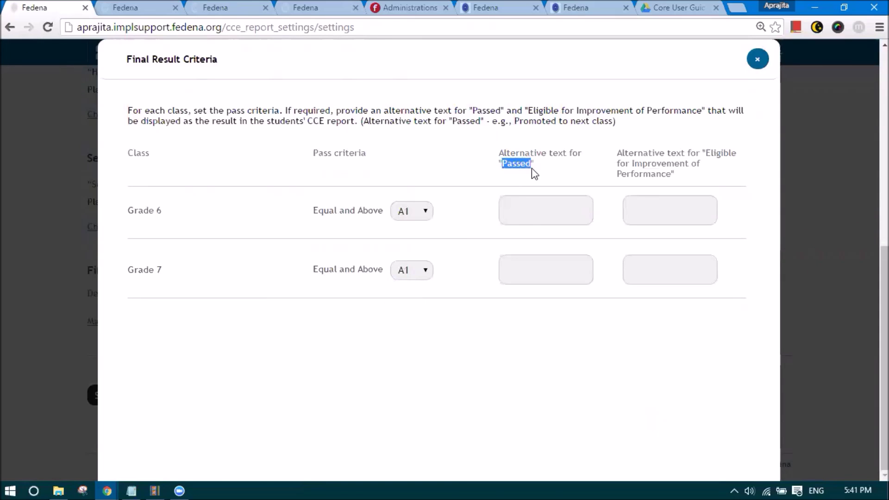
{"action": "left_click_drag", "start_coordinate": [706, 153], "coordinate": [674, 182]}
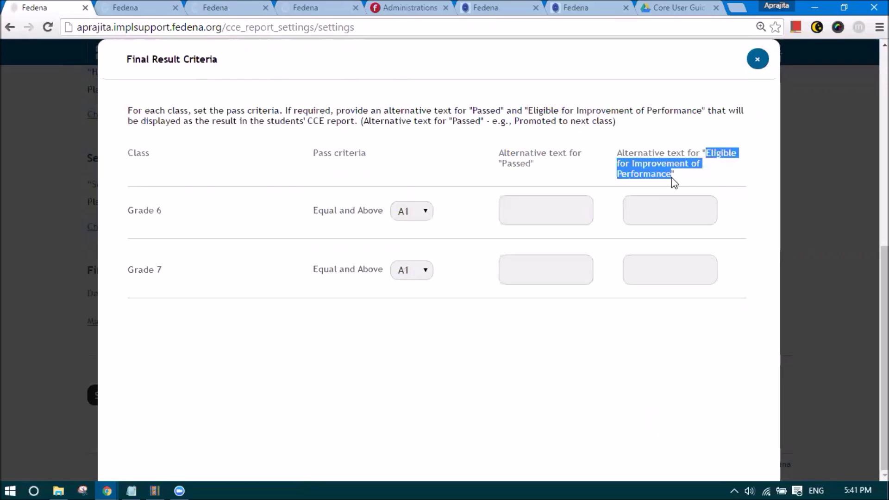
{"action": "left_click", "coordinate": [409, 271]}
{"action": "left_click", "coordinate": [401, 215]}
{"action": "left_click", "coordinate": [401, 215]}
{"action": "left_click", "coordinate": [460, 227]}
- Enter 'Promoted' as Grade 7's alternative text for Passed and save the criteria
{"action": "left_click", "coordinate": [503, 215]}
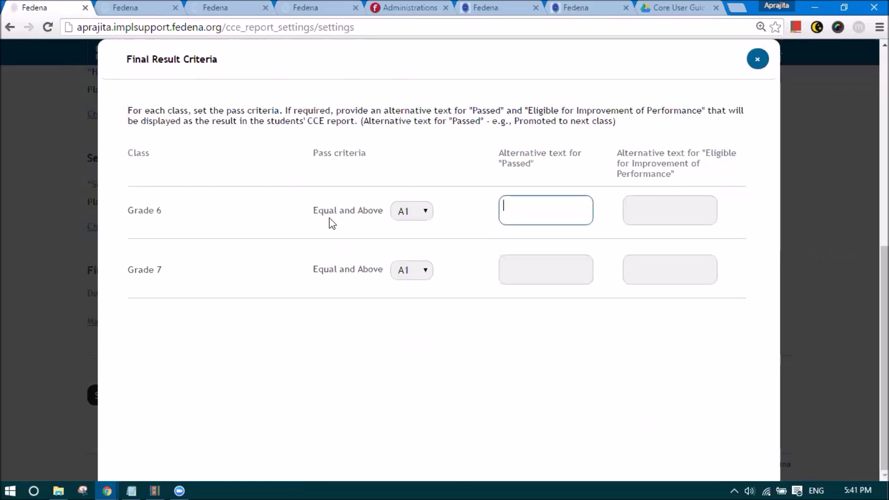
{"action": "left_click", "coordinate": [422, 268]}
{"action": "left_click", "coordinate": [415, 291]}
{"action": "left_click", "coordinate": [510, 269]}
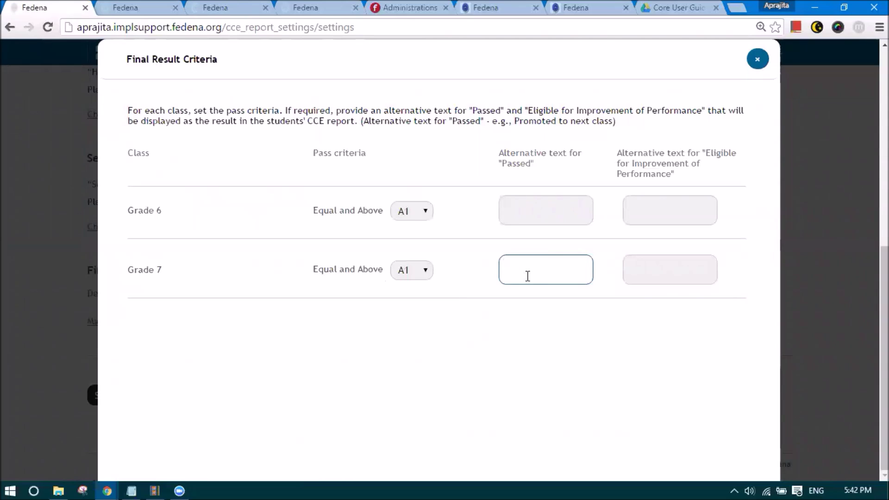
{"action": "left_click", "coordinate": [645, 261]}
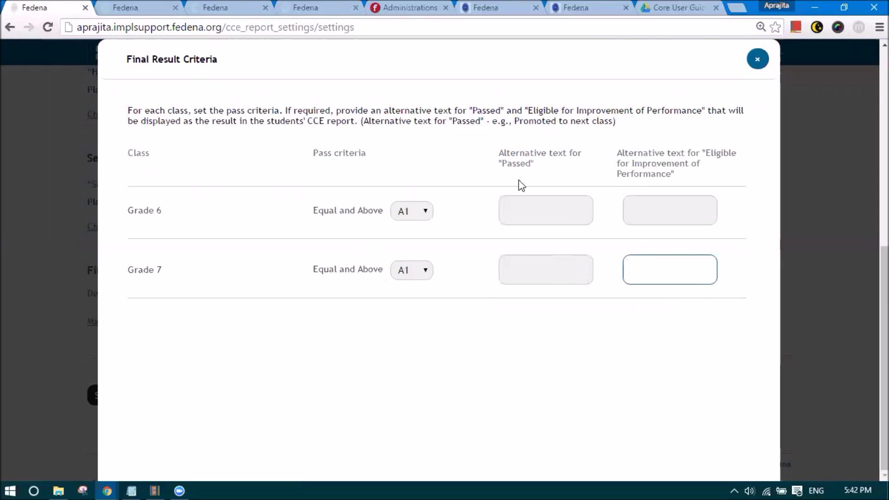
{"action": "left_click", "coordinate": [518, 268]}
{"action": "left_click_drag", "start_coordinate": [502, 164], "coordinate": [532, 169]}
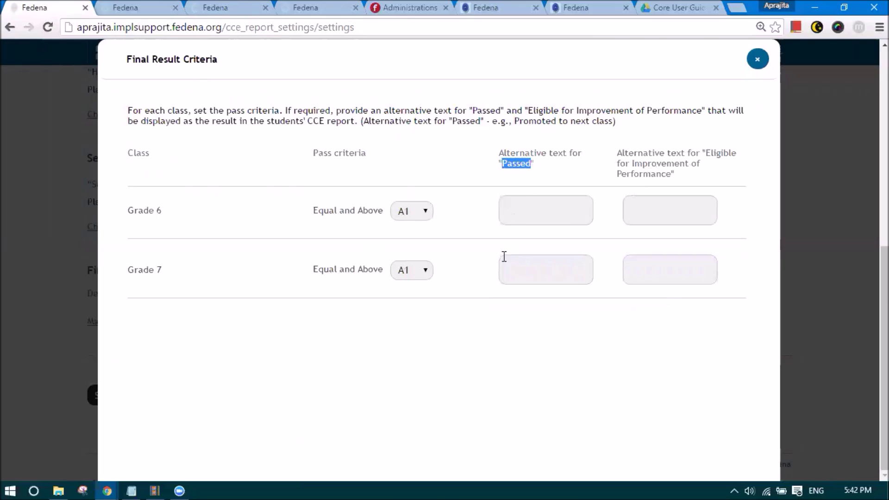
{"action": "left_click", "coordinate": [510, 264]}
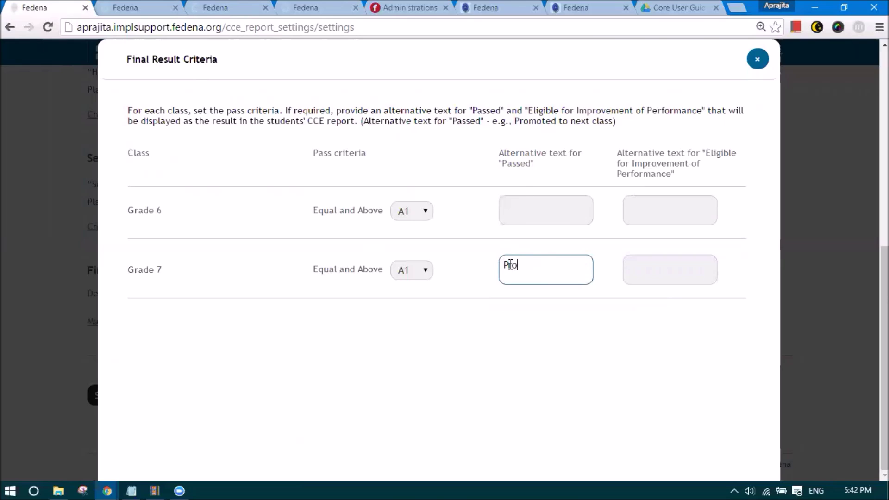
{"action": "type", "text": "Promoted"}
{"action": "key", "text": "ctrl+minus"}
{"action": "key", "text": "ctrl+minus"}
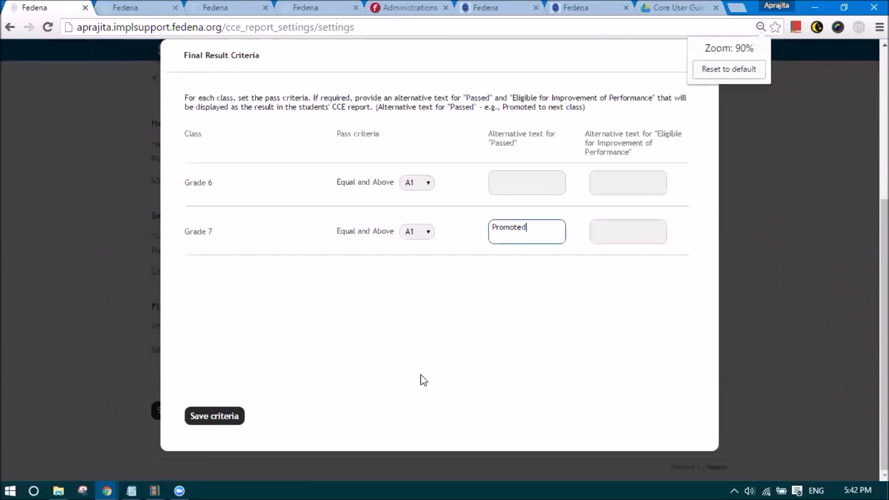
{"action": "left_click", "coordinate": [200, 417]}
- Go back to CCE Settings, visit Upscale Settings, then return to the Exams settings page
{"action": "key", "text": "ctrl+plus"}
{"action": "key", "text": "ctrl+plus"}
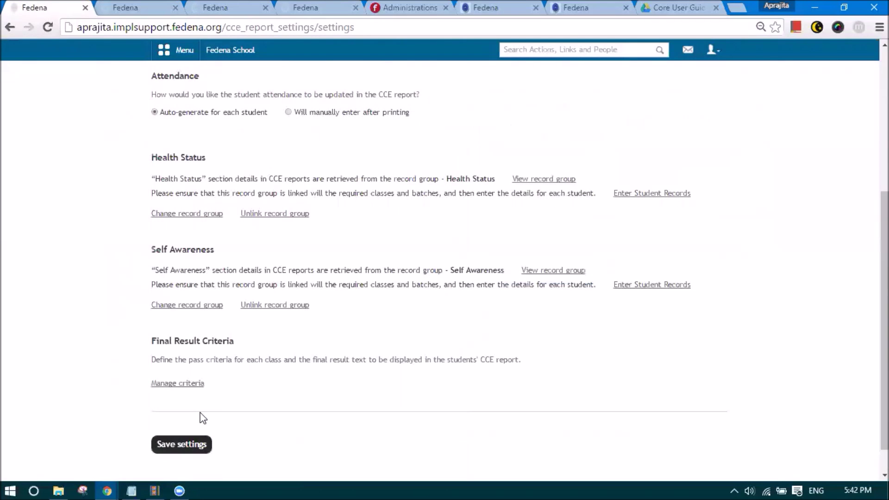
{"action": "key", "text": "ctrl+plus"}
{"action": "key", "text": "ctrl+plus"}
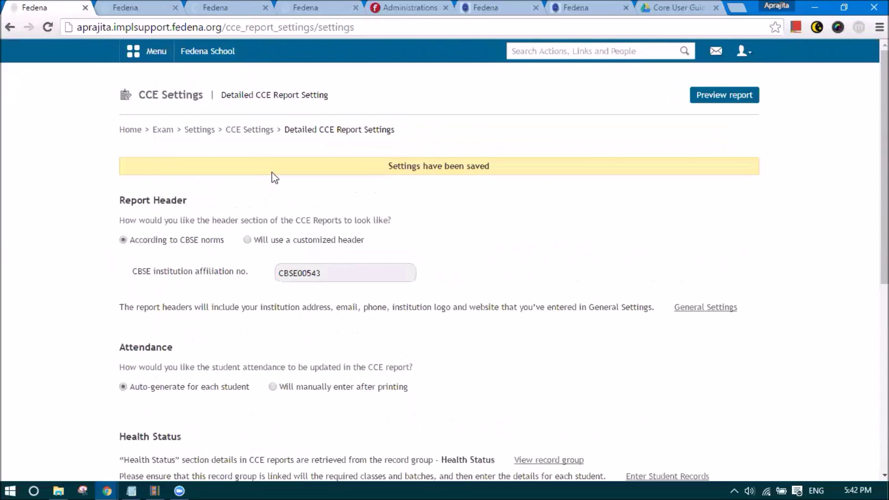
{"action": "left_click", "coordinate": [218, 153]}
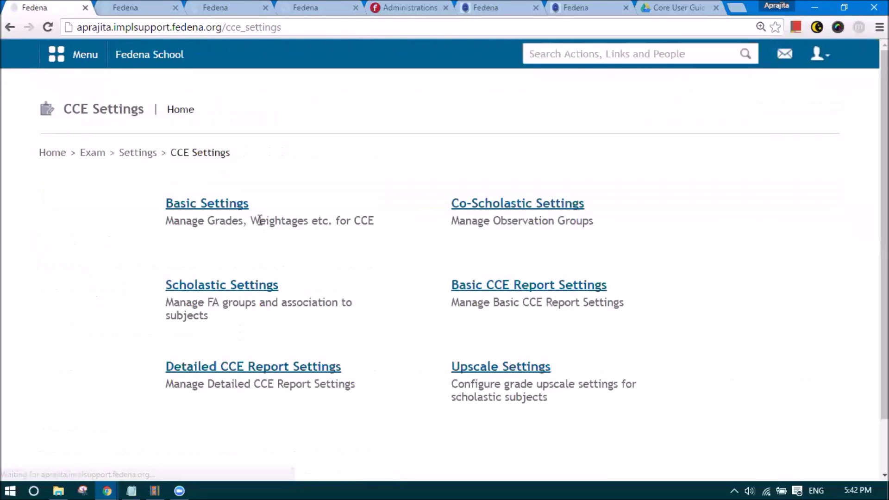
{"action": "key", "text": "ctrl+minus"}
{"action": "left_click", "coordinate": [477, 333]}
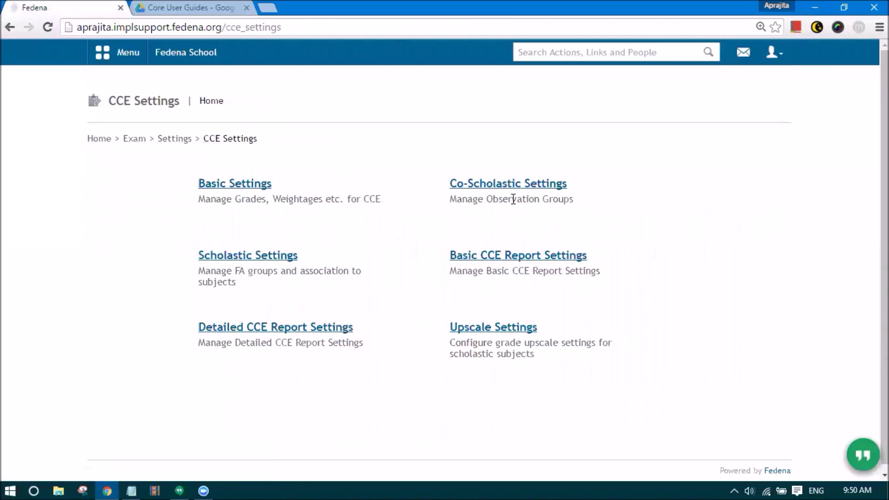
{"action": "left_click", "coordinate": [175, 141]}
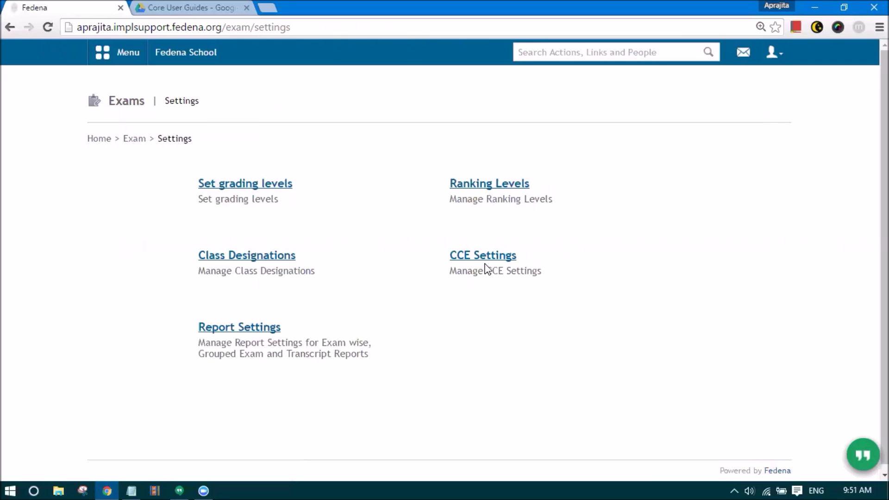
- Go from the Exams home through Exam Management to the create exam group form
{"action": "left_click", "coordinate": [129, 141]}
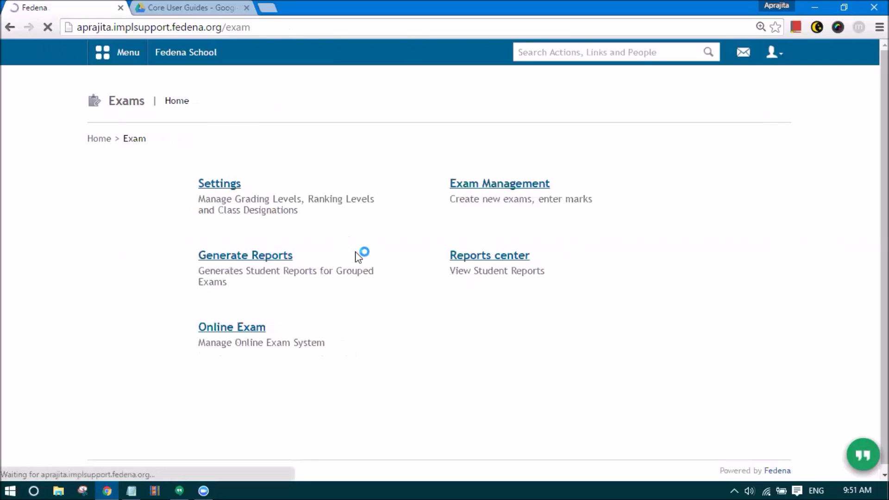
{"action": "left_click", "coordinate": [471, 186]}
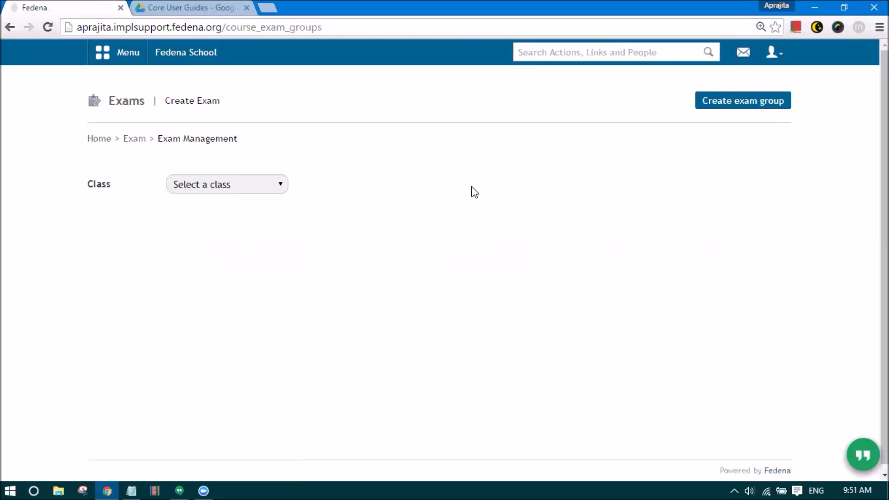
{"action": "left_click", "coordinate": [713, 101]}
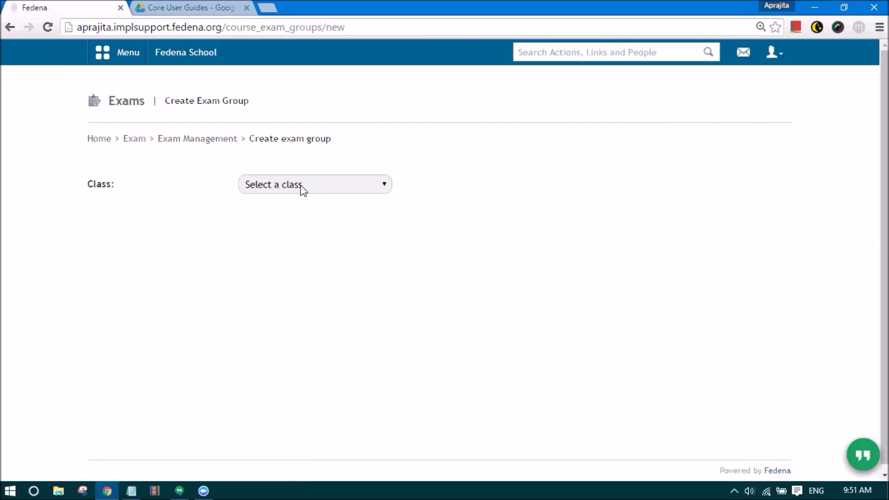
- Create exam group 'Term 1' for Grade 7 batch G7 - A 2016 with CCE category Term 1
{"action": "left_click", "coordinate": [302, 188]}
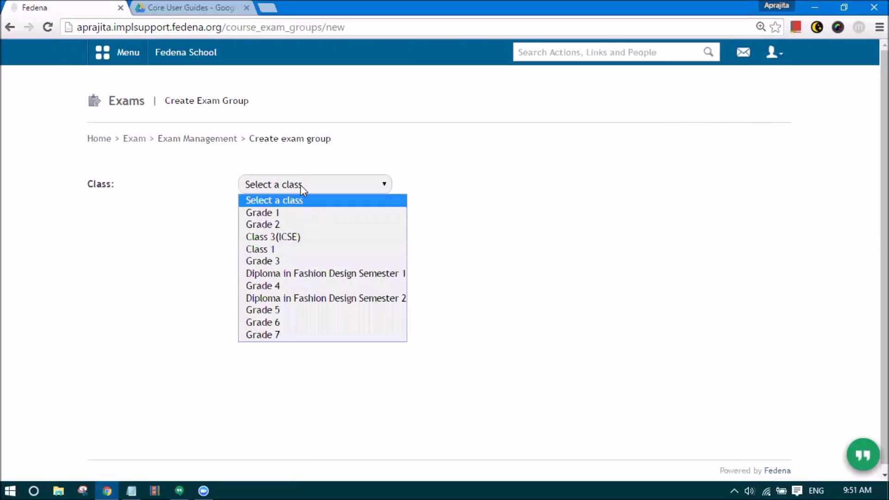
{"action": "left_click", "coordinate": [290, 337]}
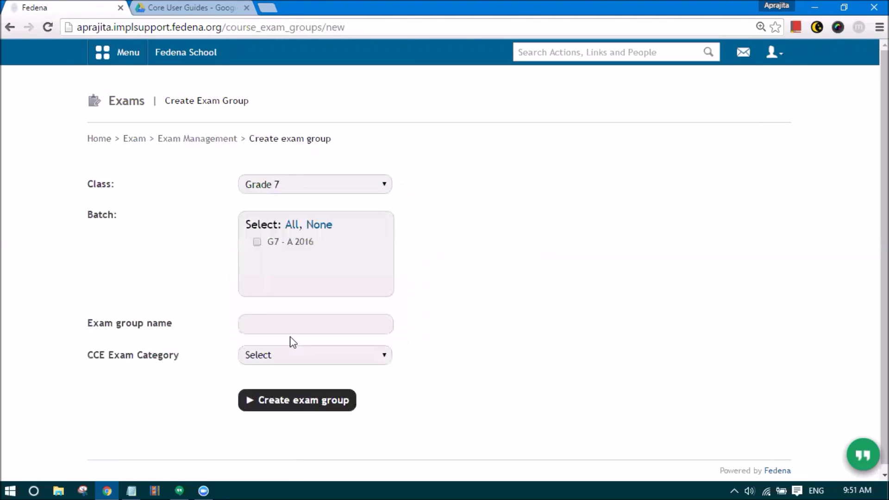
{"action": "left_click", "coordinate": [258, 243]}
{"action": "left_click", "coordinate": [265, 319]}
{"action": "type", "text": "Term 1"}
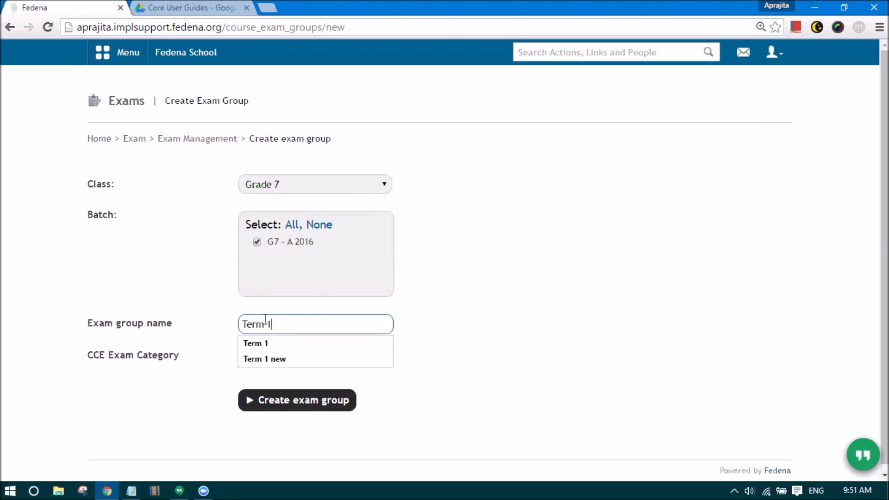
{"action": "left_click", "coordinate": [425, 326]}
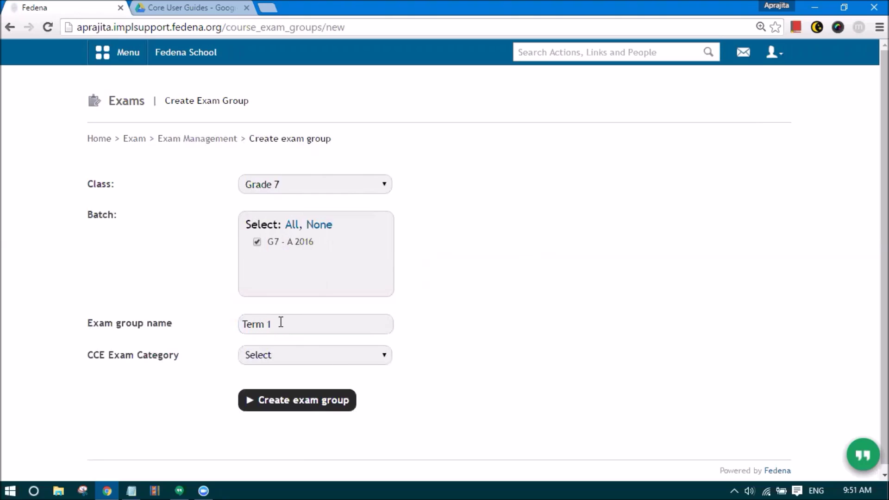
{"action": "left_click", "coordinate": [287, 355]}
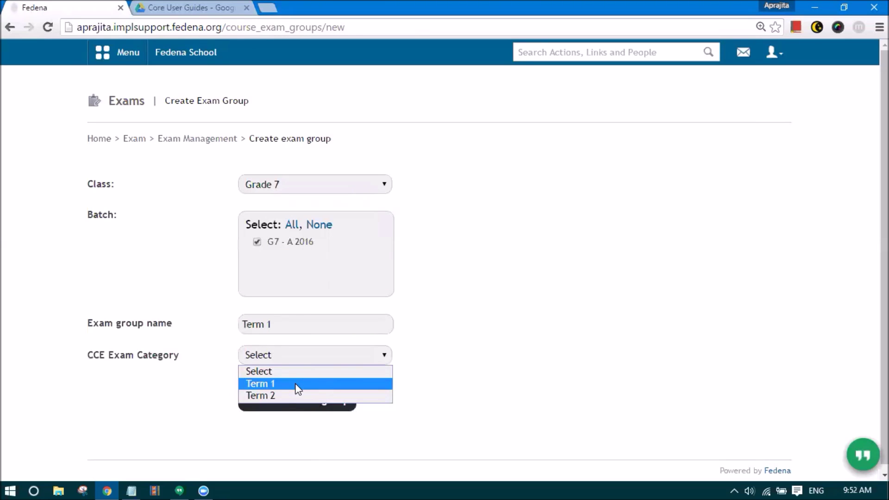
{"action": "left_click", "coordinate": [298, 384]}
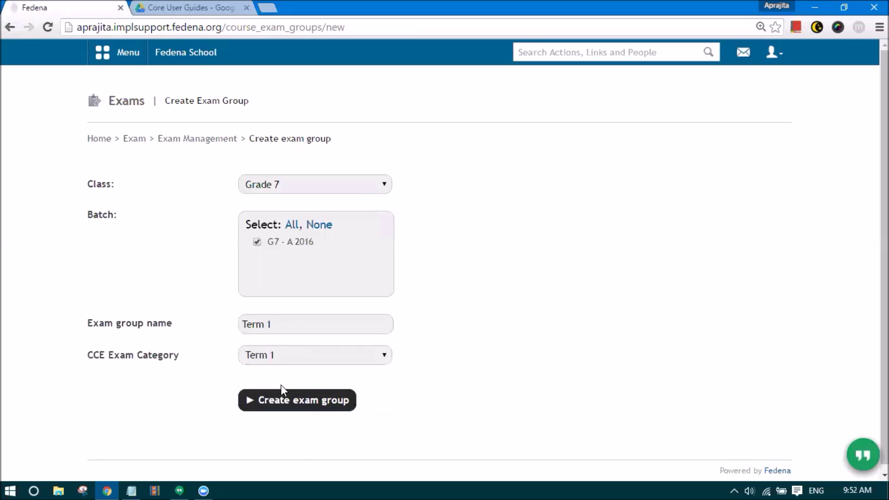
{"action": "left_click", "coordinate": [283, 400]}
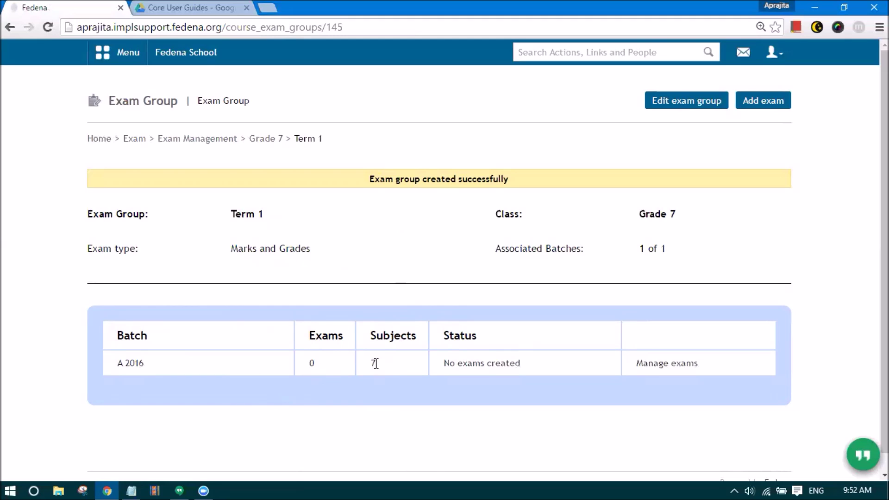
- Open Manage exams for batch A 2016 in the Term 1 exam group
{"action": "left_click", "coordinate": [659, 365]}
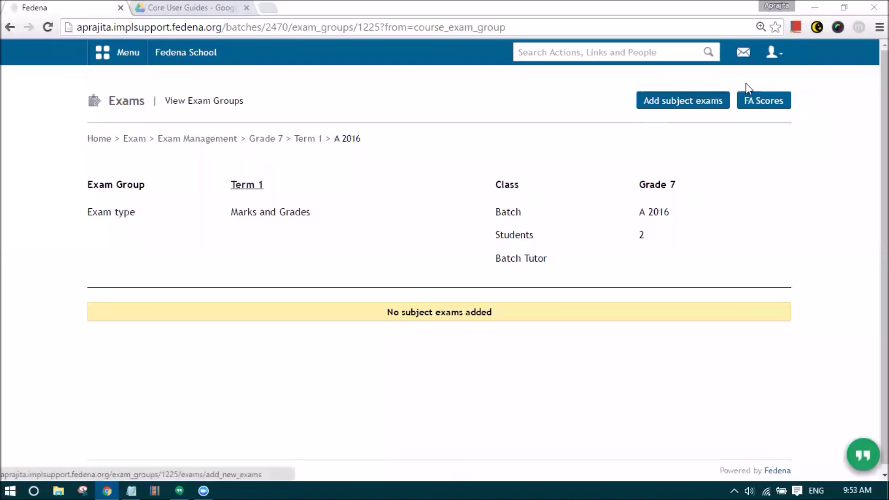
- Save Computer's Science FA1 Experiments marks of 90 and 80 for the two students
{"action": "left_click", "coordinate": [758, 103]}
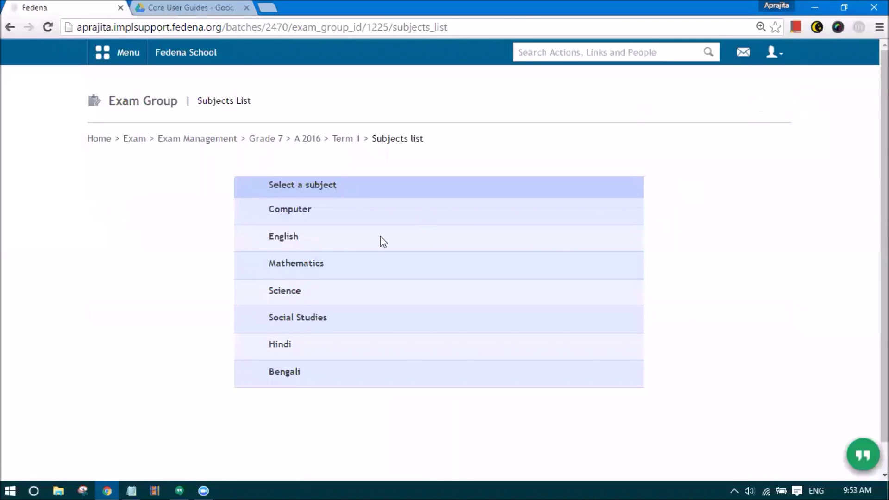
{"action": "left_click", "coordinate": [283, 213]}
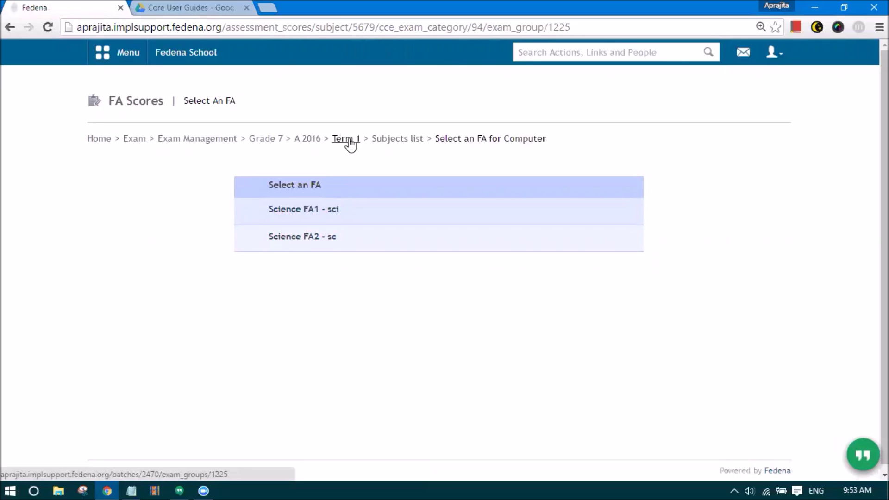
{"action": "left_click", "coordinate": [299, 212]}
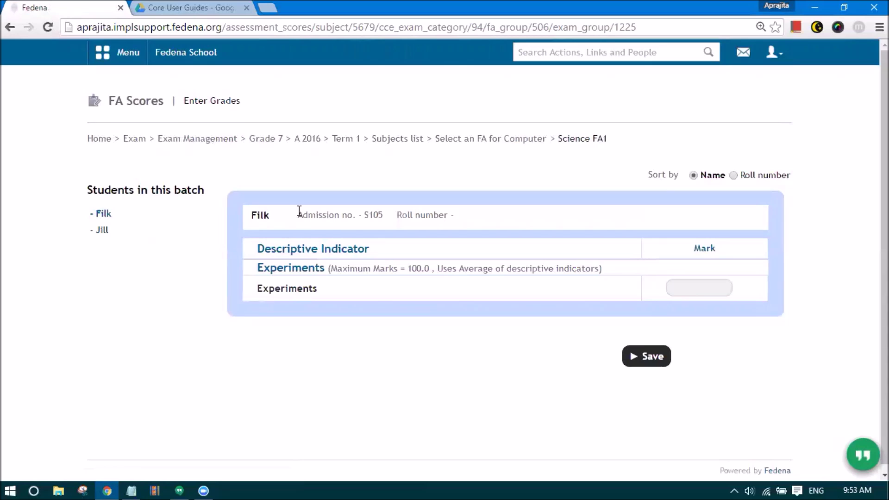
{"action": "left_click", "coordinate": [705, 288]}
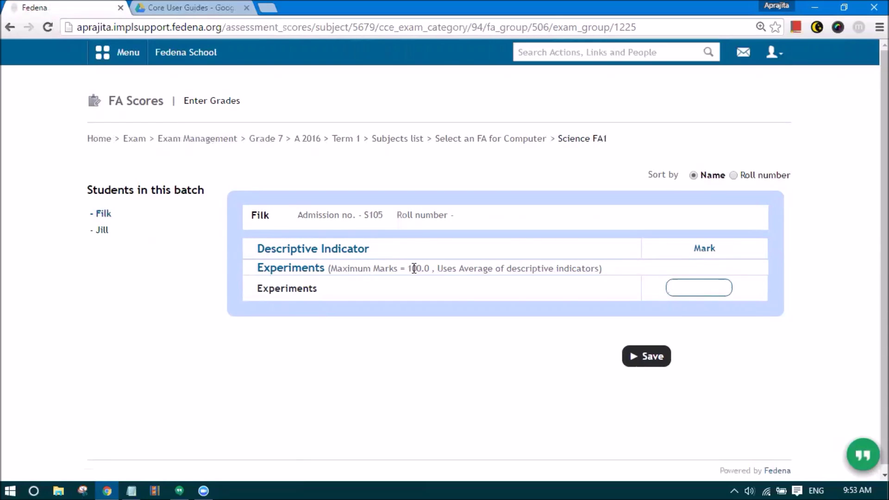
{"action": "left_click", "coordinate": [679, 290]}
{"action": "type", "text": "90"}
{"action": "left_click", "coordinate": [647, 362]}
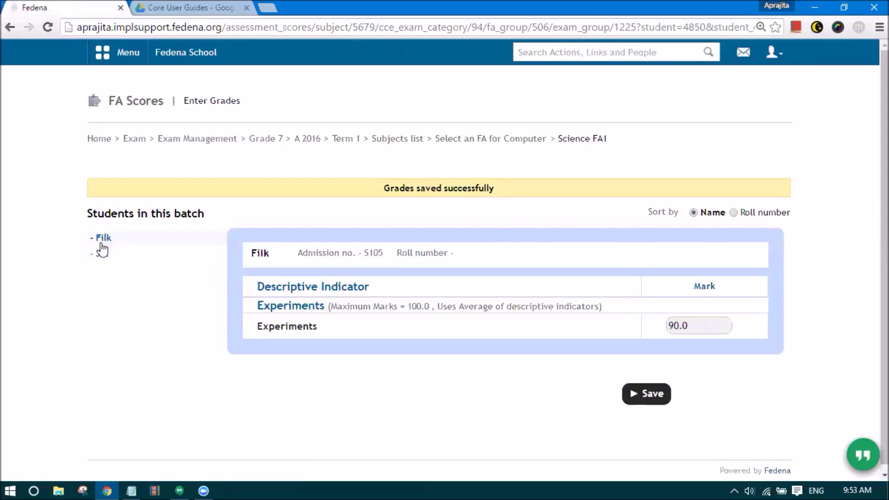
{"action": "left_click", "coordinate": [101, 255]}
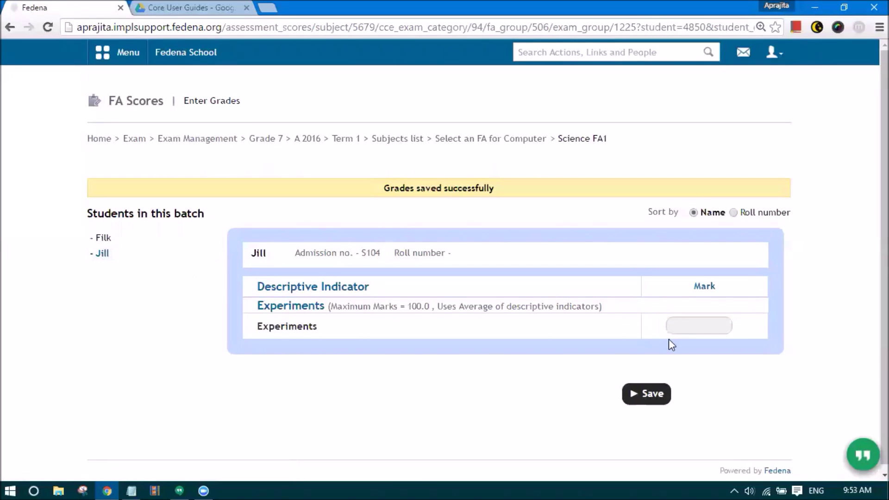
{"action": "left_click", "coordinate": [675, 328]}
{"action": "type", "text": "80"}
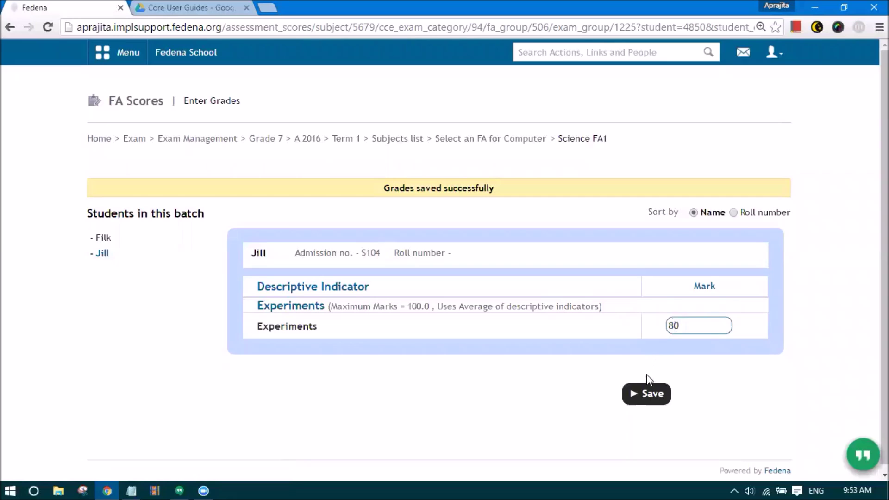
{"action": "left_click", "coordinate": [648, 393]}
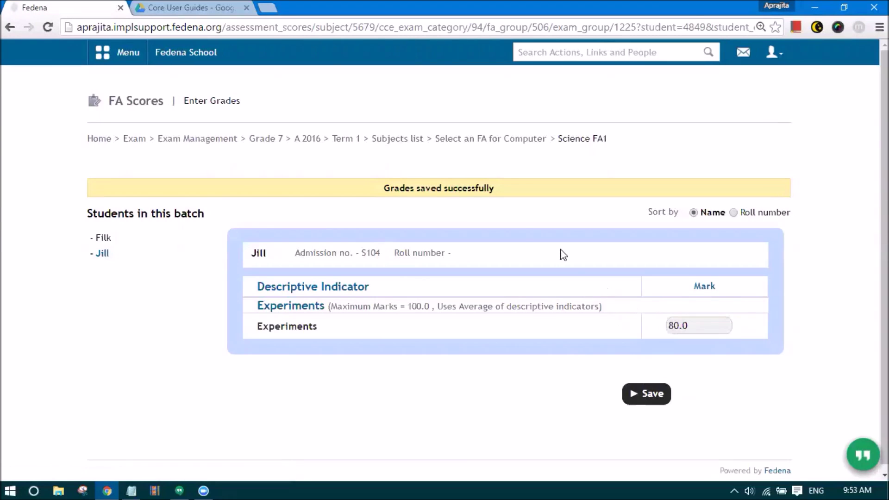
{"action": "left_click", "coordinate": [514, 140]}
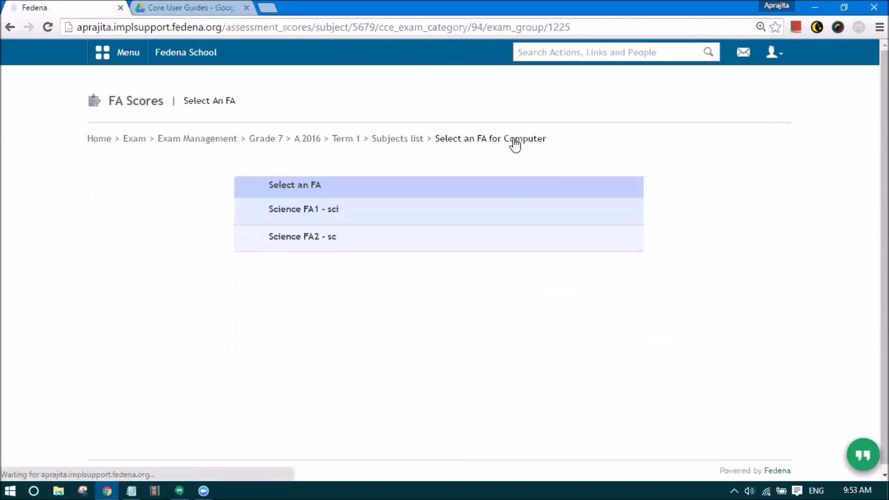
- Save Computer's Science FA2 Experiments marks of 45 and 70 for the two students
{"action": "left_click", "coordinate": [297, 241]}
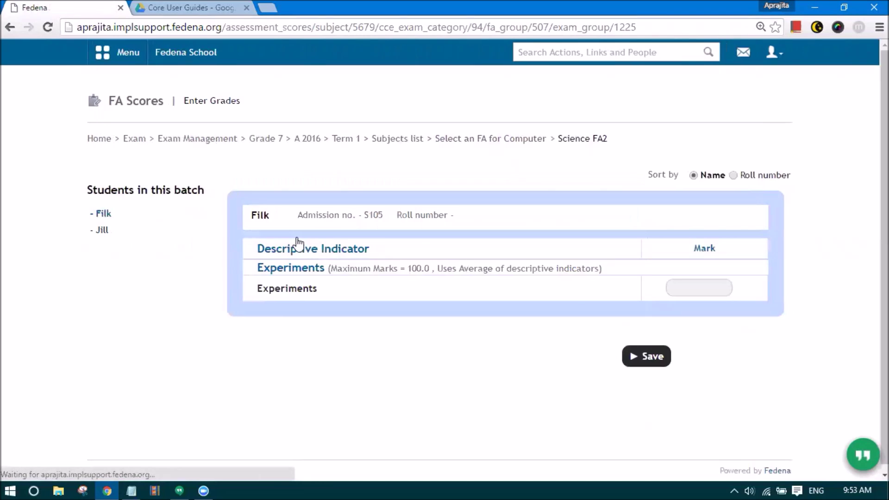
{"action": "left_click", "coordinate": [679, 284]}
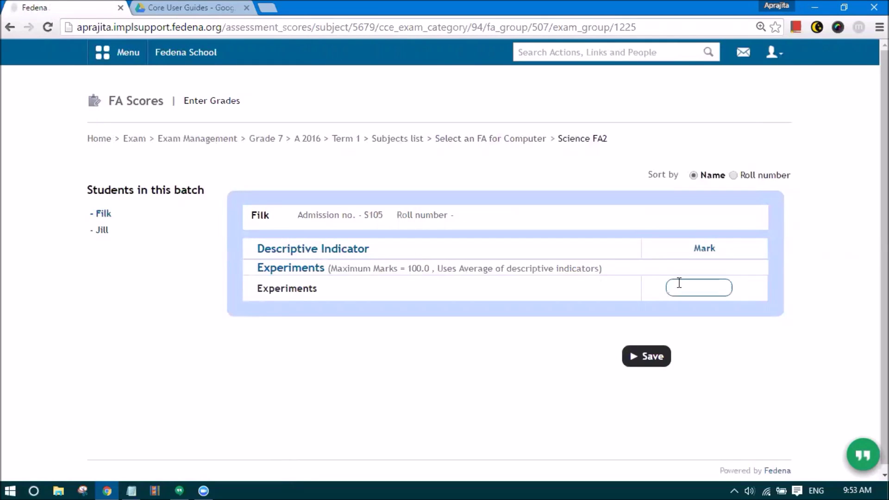
{"action": "type", "text": "45"}
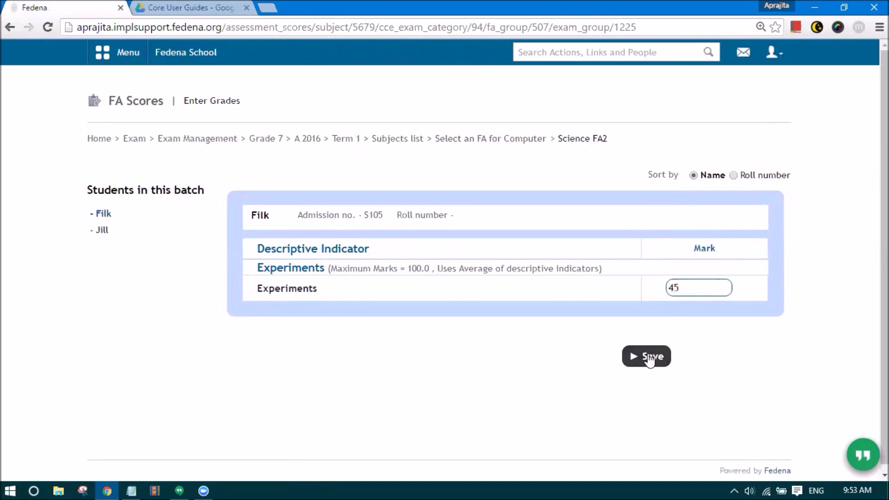
{"action": "left_click", "coordinate": [650, 360]}
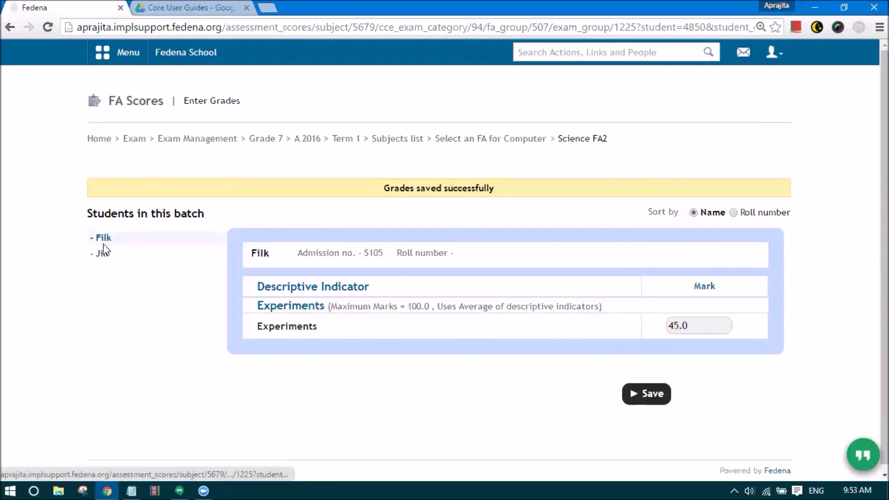
{"action": "left_click", "coordinate": [102, 253]}
{"action": "left_click", "coordinate": [687, 324]}
{"action": "type", "text": "70"}
{"action": "left_click", "coordinate": [649, 393]}
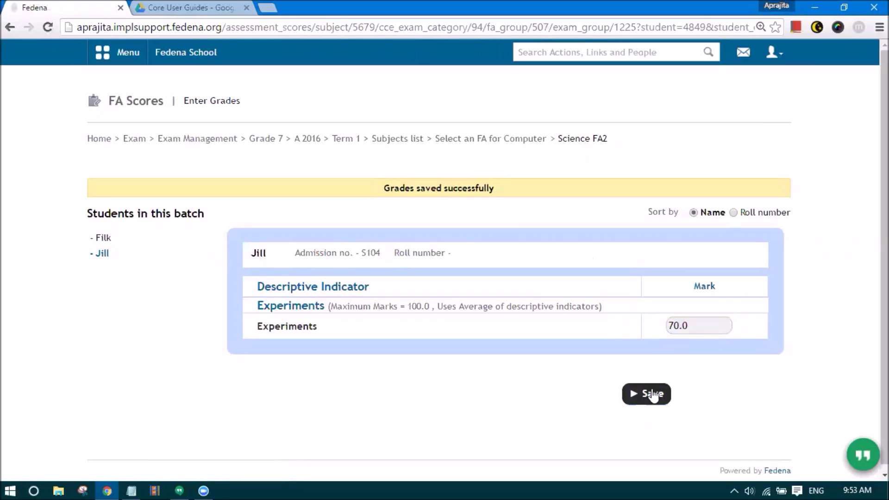
{"action": "left_click", "coordinate": [637, 396]}
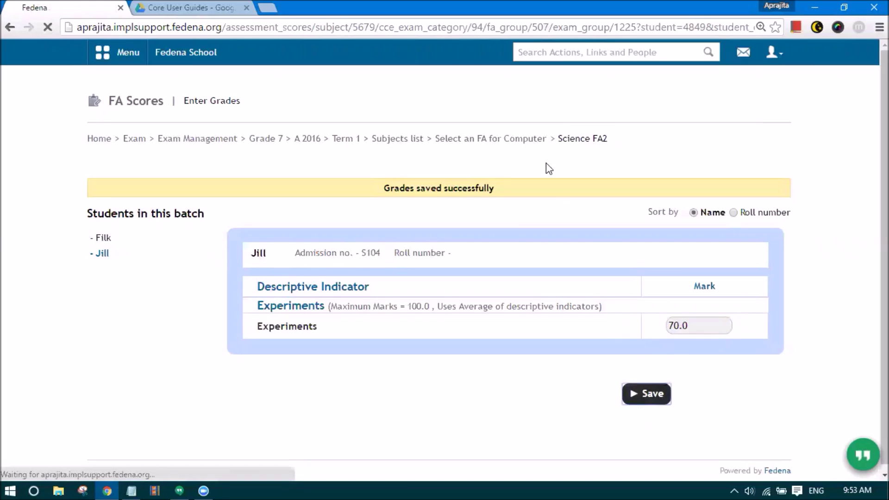
{"action": "left_click", "coordinate": [511, 141]}
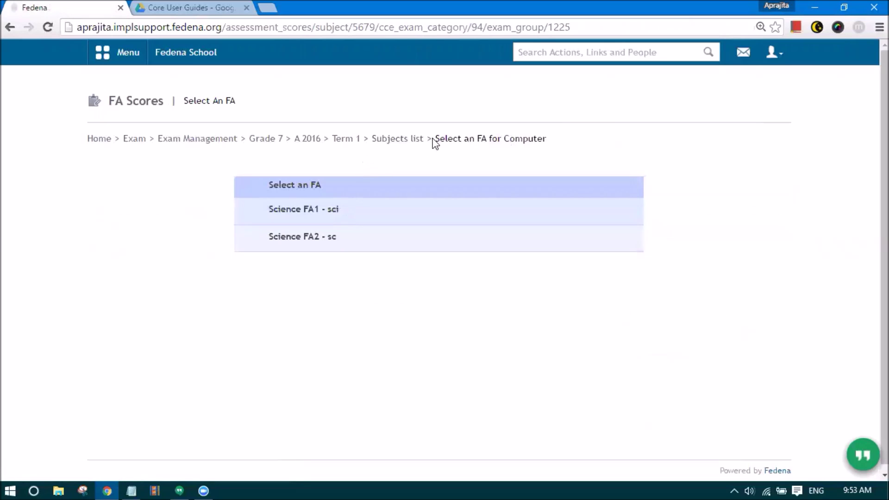
{"action": "left_click", "coordinate": [413, 140]}
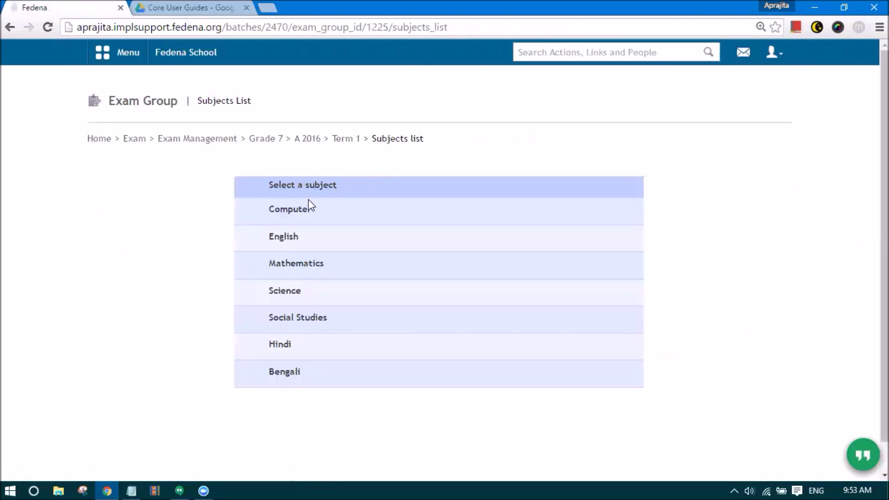
{"action": "left_click", "coordinate": [293, 211]}
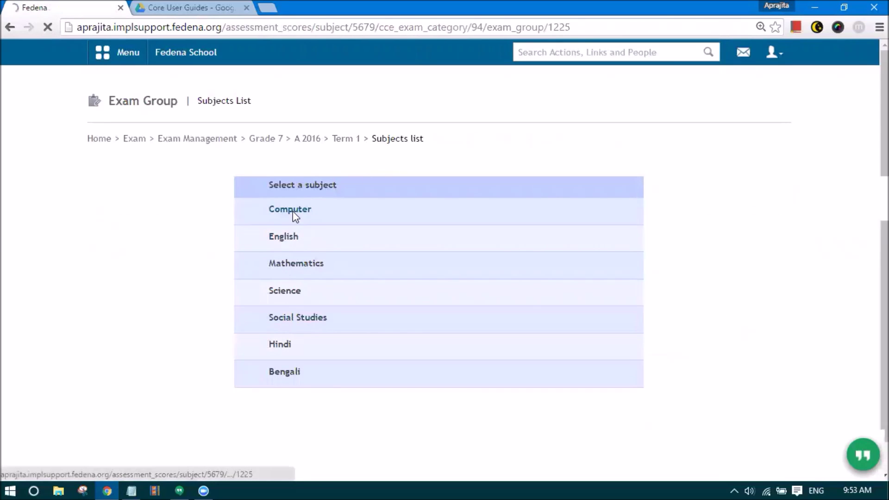
- Review Computer's saved Science FA1 marks, then save the English FA1 marks
{"action": "left_click", "coordinate": [279, 210]}
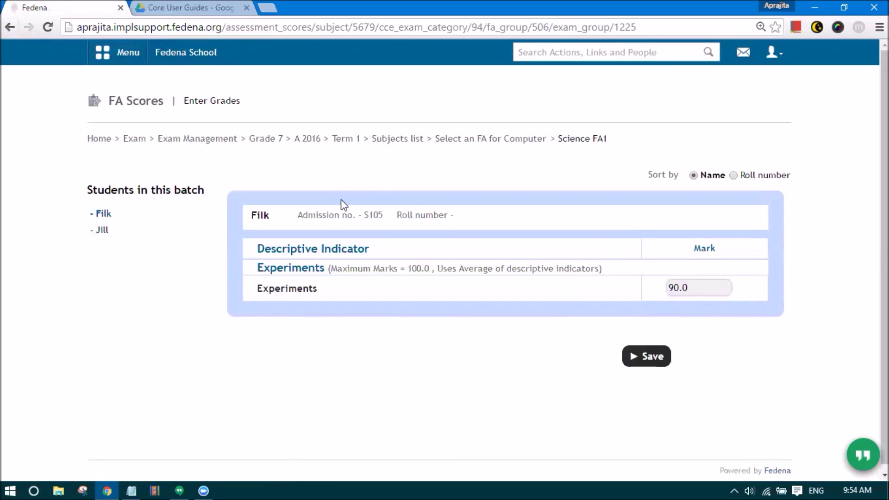
{"action": "left_click", "coordinate": [398, 140]}
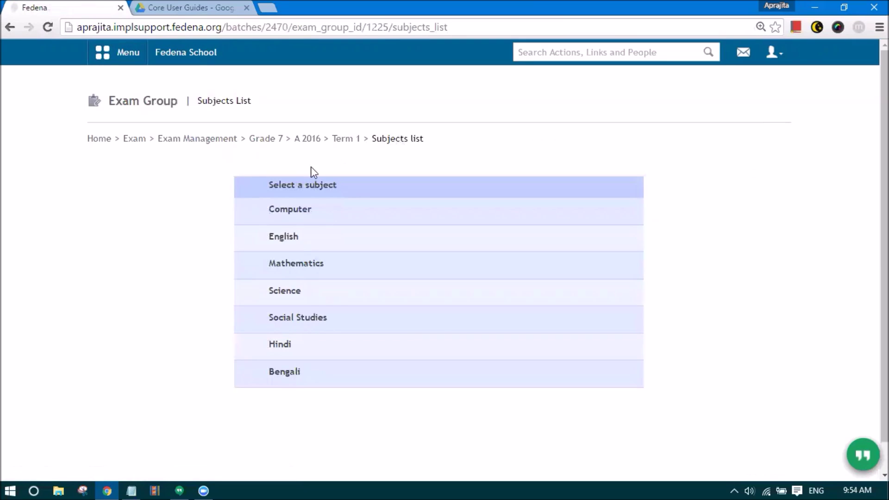
{"action": "left_click", "coordinate": [288, 210]}
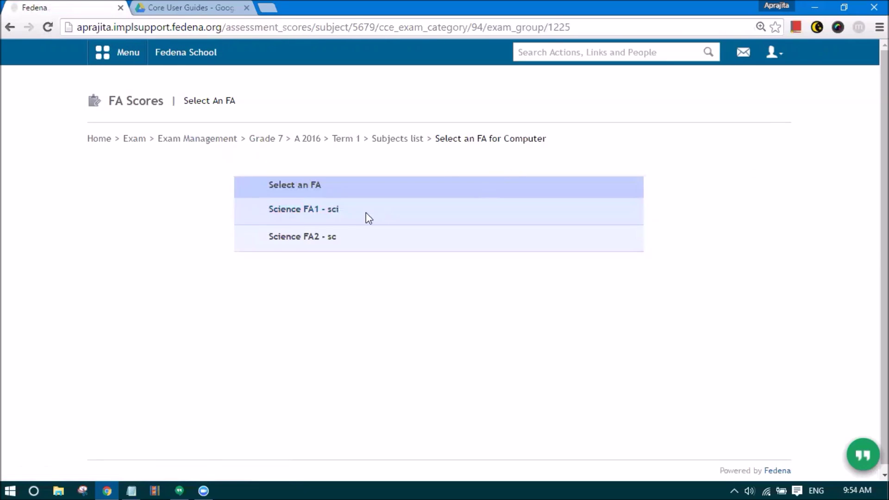
{"action": "left_click", "coordinate": [306, 214]}
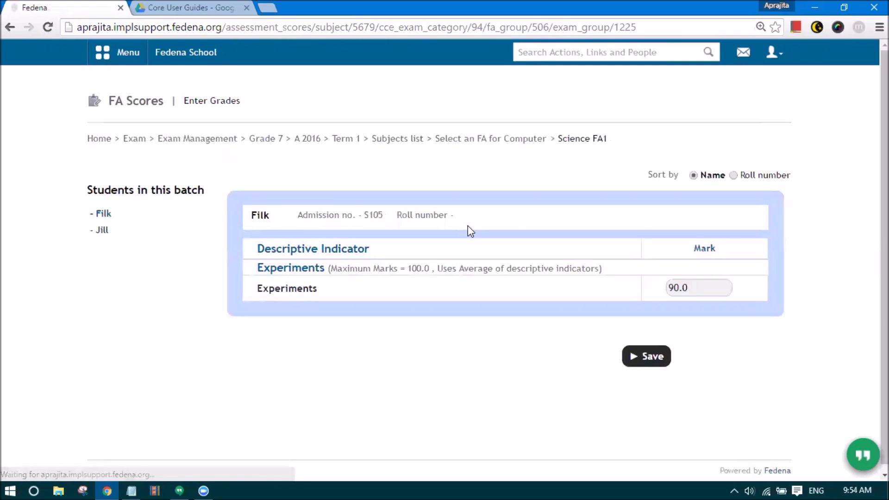
{"action": "left_click", "coordinate": [390, 139]}
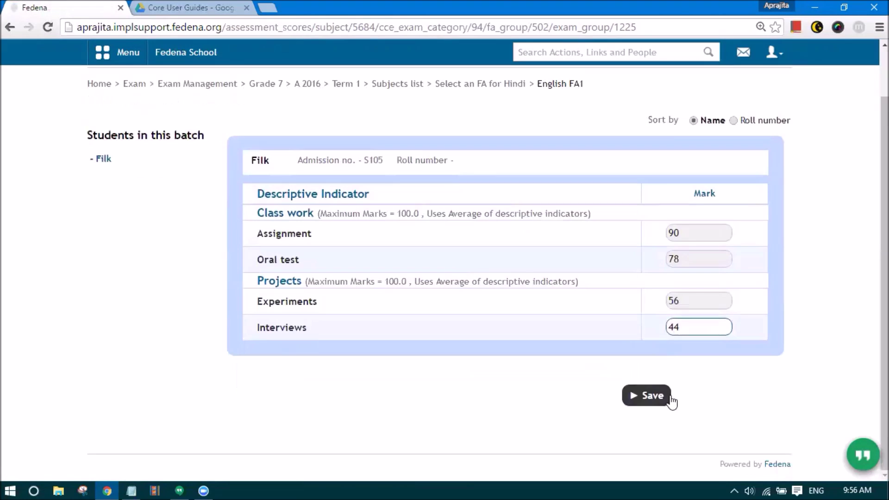
{"action": "left_click", "coordinate": [669, 400]}
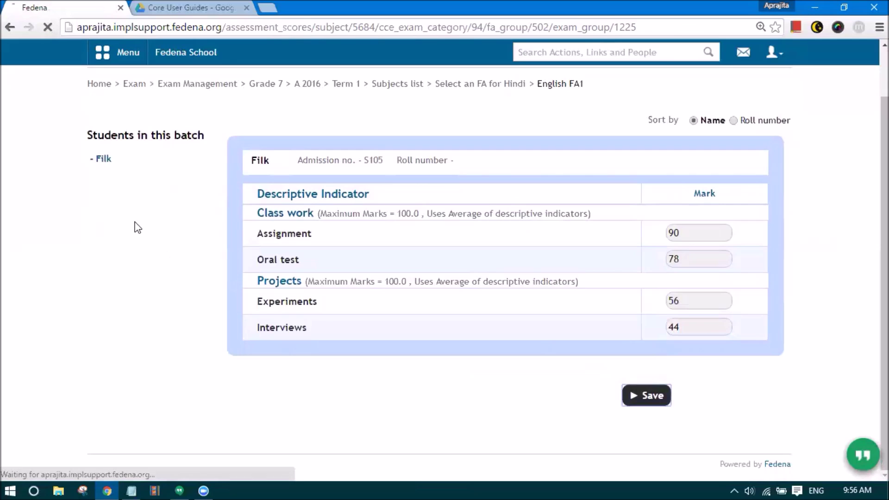
- Save a Class work mark of 78 in Hindi's English FA2
{"action": "left_click", "coordinate": [477, 140]}
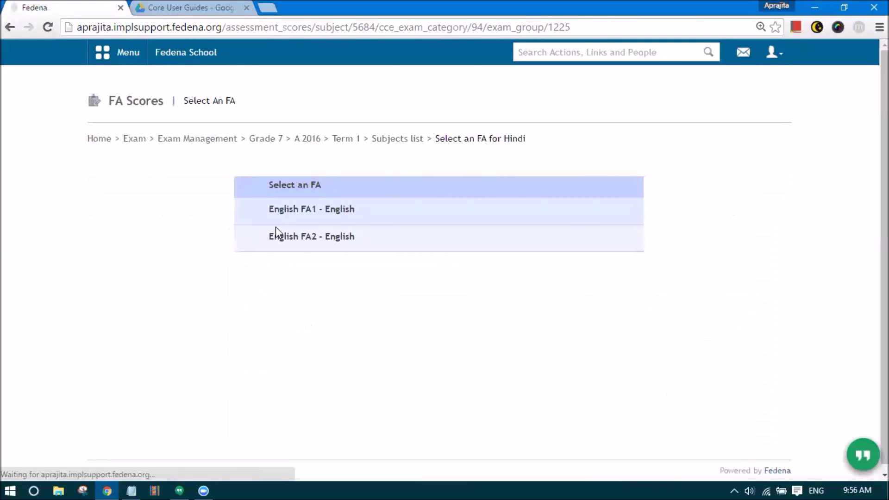
{"action": "left_click", "coordinate": [302, 241]}
{"action": "left_click", "coordinate": [682, 295]}
{"action": "type", "text": "78"}
{"action": "left_click", "coordinate": [655, 357]}
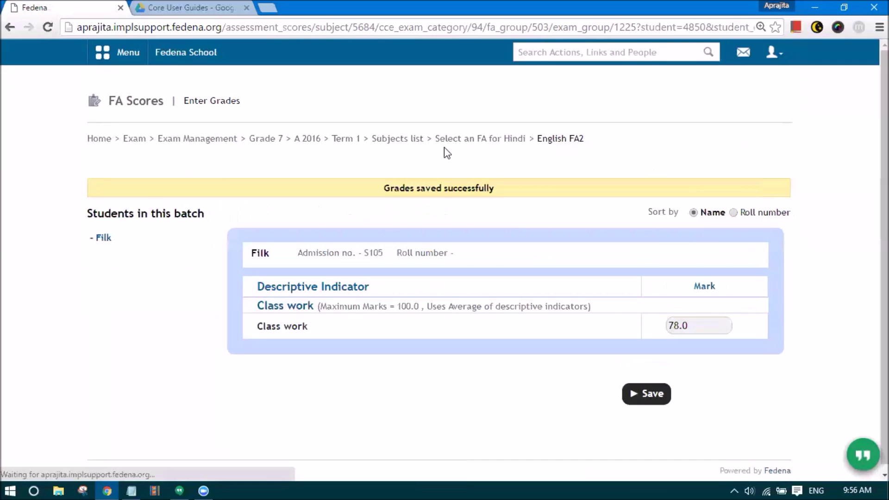
{"action": "left_click", "coordinate": [409, 141]}
- Save a Bengali Science FA1 Experiments mark of 99
{"action": "left_click", "coordinate": [282, 374]}
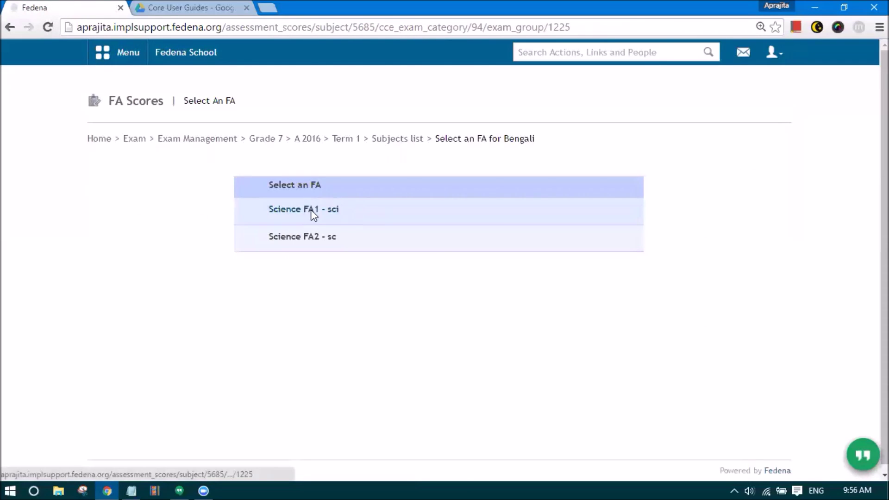
{"action": "left_click", "coordinate": [312, 214]}
{"action": "left_click", "coordinate": [672, 288]}
{"action": "type", "text": "99"}
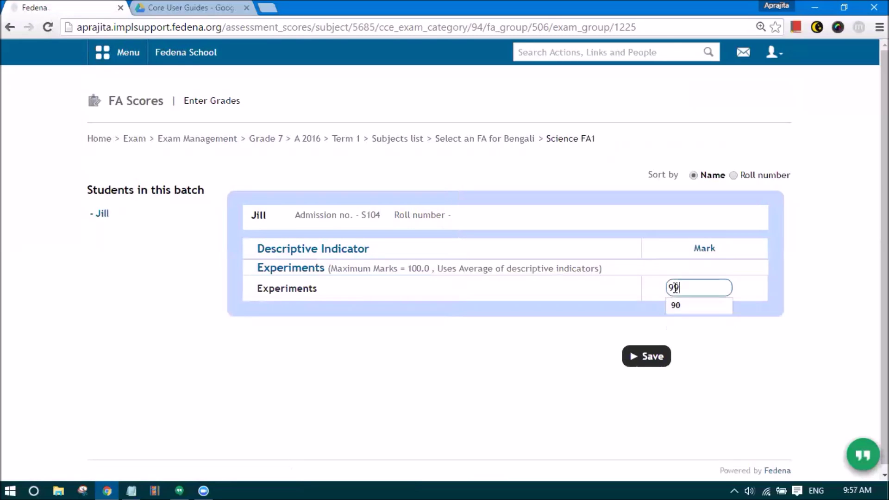
{"action": "left_click", "coordinate": [649, 348]}
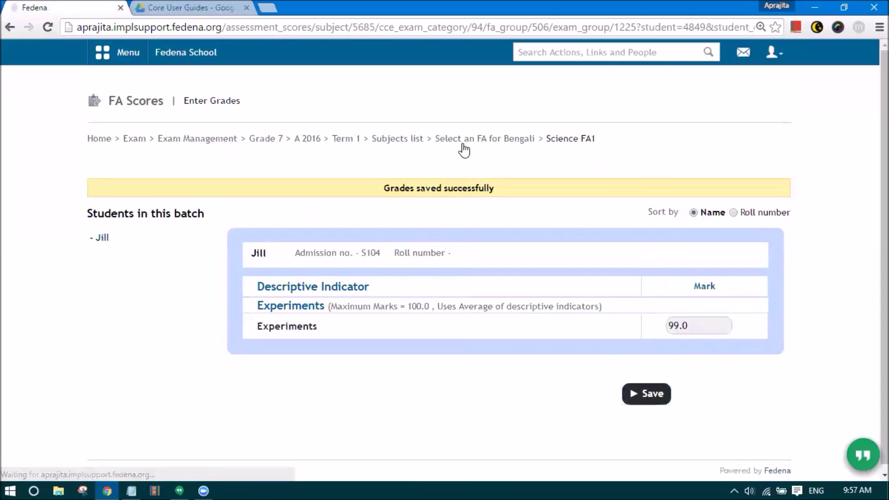
- Save a Bengali Science FA2 Experiments mark of 45
{"action": "left_click", "coordinate": [462, 139]}
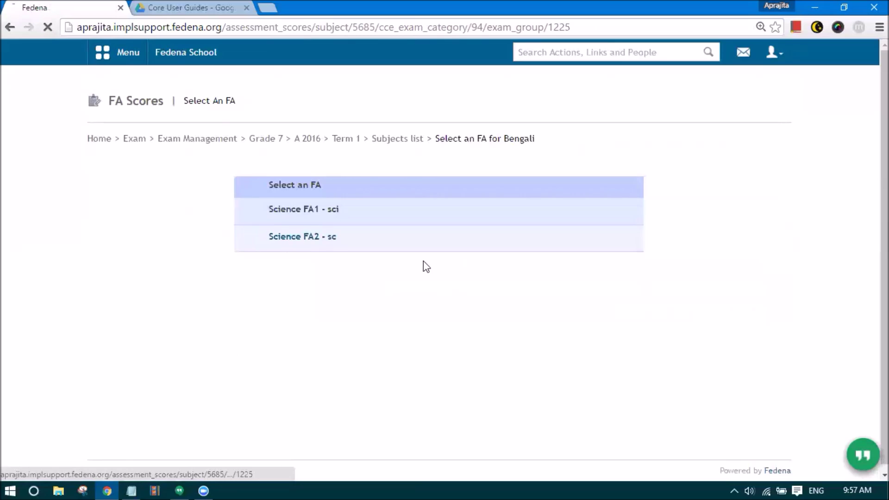
{"action": "left_click", "coordinate": [297, 241]}
{"action": "left_click", "coordinate": [680, 286]}
{"action": "type", "text": "45"}
{"action": "left_click", "coordinate": [641, 363]}
{"action": "left_click", "coordinate": [448, 140]}
{"action": "left_click", "coordinate": [393, 141]}
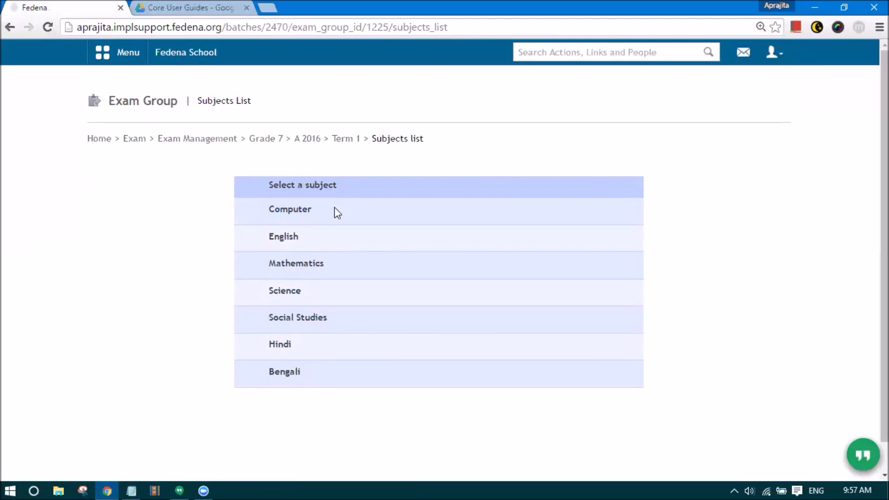
- Open the Term 1 exam group page from the breadcrumb link
{"action": "left_click", "coordinate": [345, 141]}
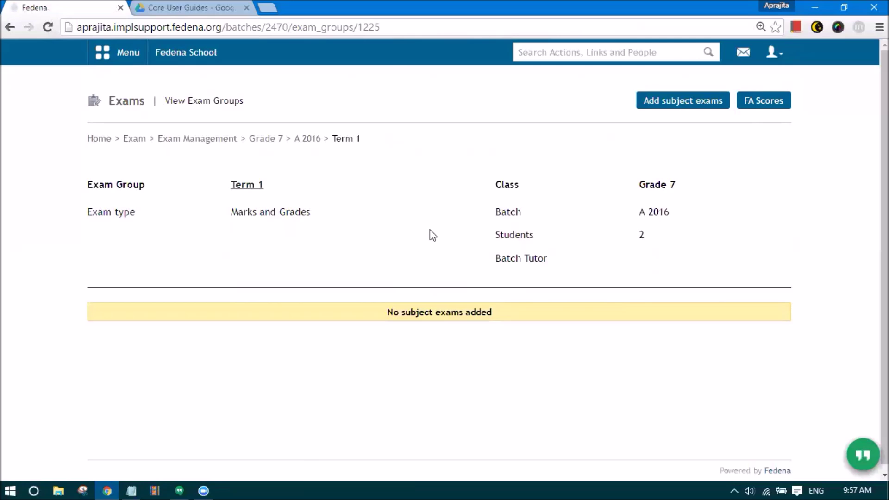
{"action": "left_click_drag", "start_coordinate": [332, 139], "coordinate": [375, 139]}
{"action": "left_click", "coordinate": [432, 163]}
- Add subject exams with maximum marks 100 and minimum marks 0 applied to all subjects
{"action": "left_click", "coordinate": [673, 102]}
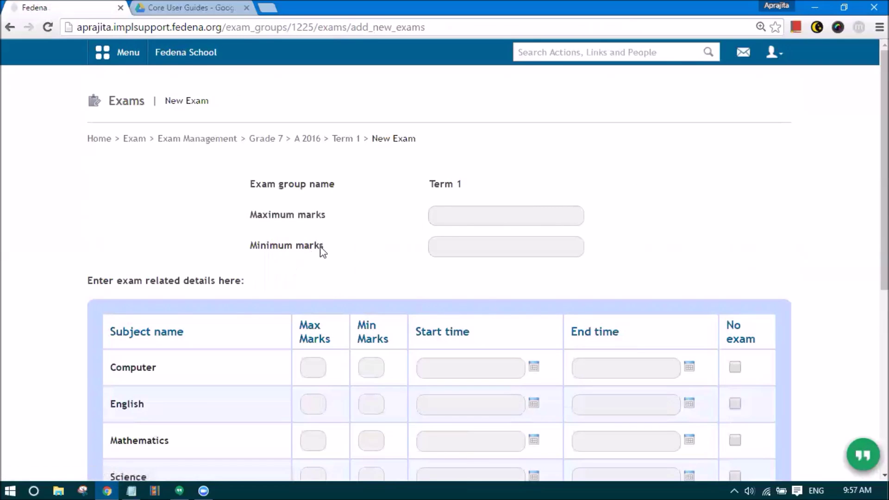
{"action": "left_click", "coordinate": [448, 220]}
{"action": "scroll", "coordinate": [448, 222], "scroll_direction": "down", "scroll_amount": 2}
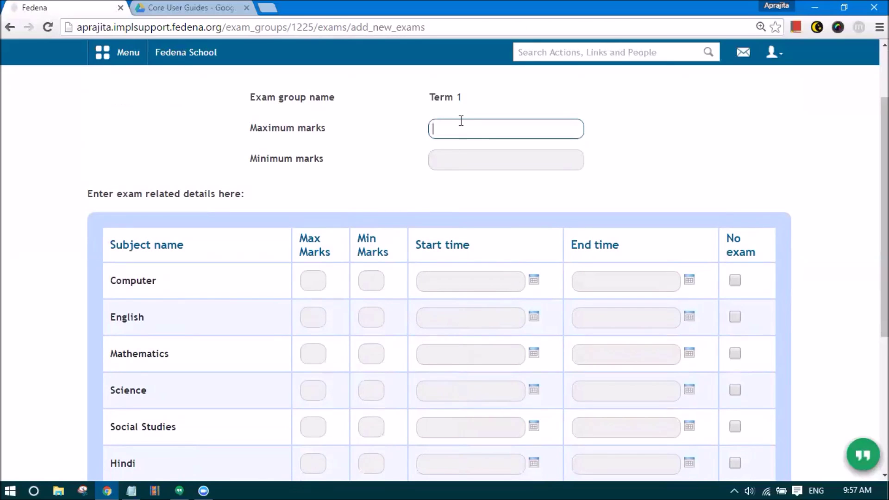
{"action": "type", "text": "100"}
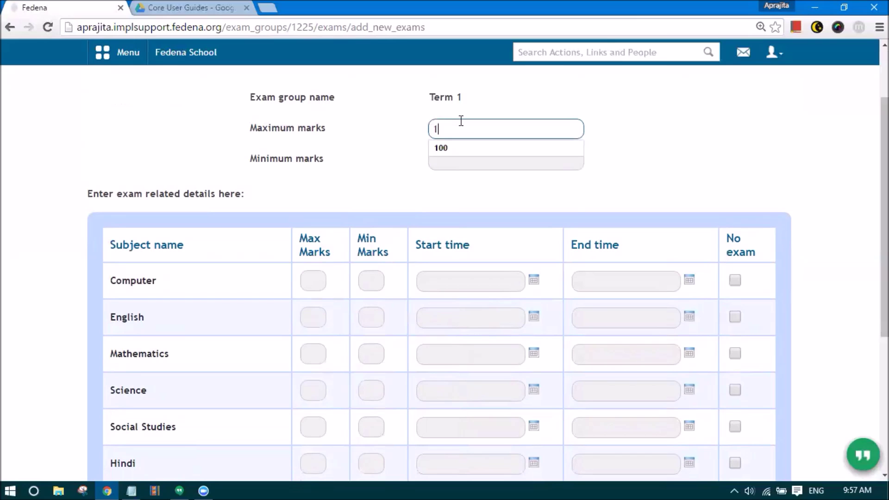
{"action": "left_click", "coordinate": [463, 156]}
{"action": "type", "text": "0"}
{"action": "left_click", "coordinate": [477, 205]}
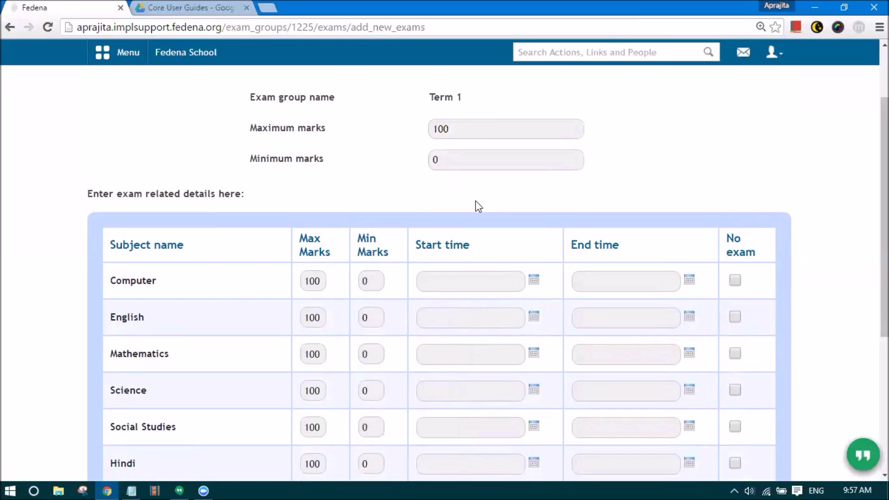
{"action": "scroll", "coordinate": [162, 199], "scroll_direction": "down", "scroll_amount": 2}
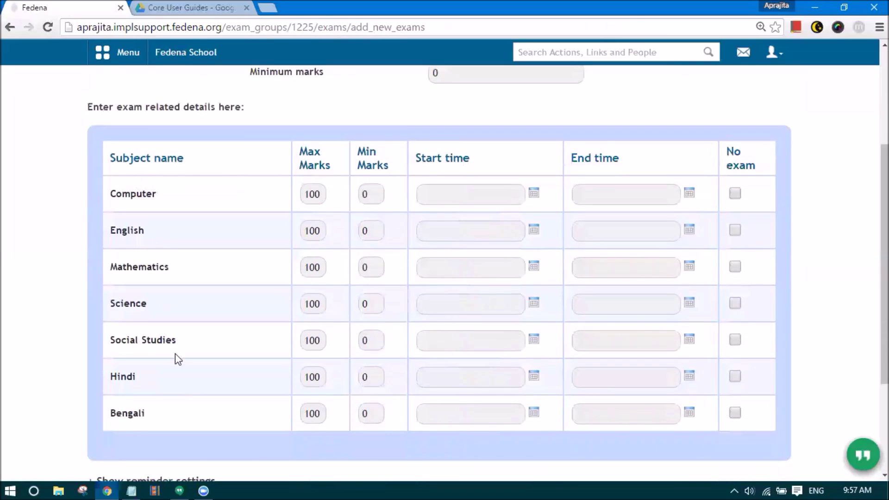
- Schedule the Computer exam on 12 August 2016, with its end hour at 12 PM
{"action": "left_click", "coordinate": [533, 194]}
{"action": "left_click", "coordinate": [517, 265]}
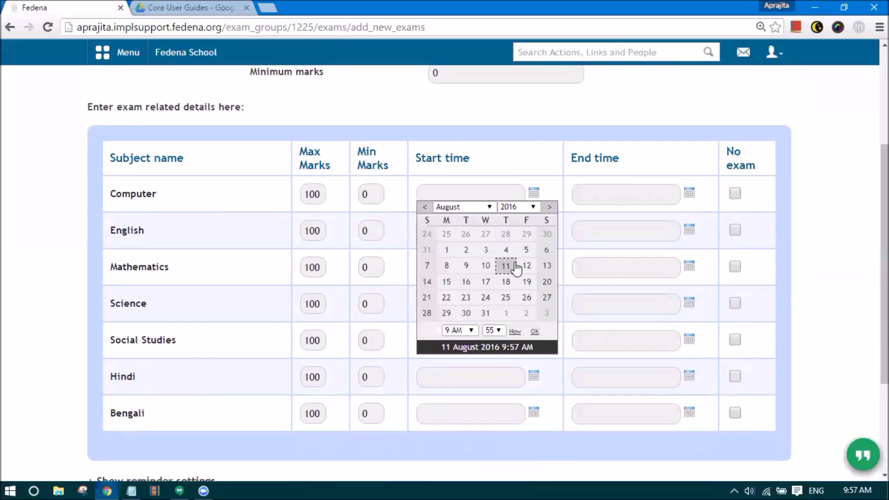
{"action": "left_click", "coordinate": [527, 265]}
{"action": "left_click", "coordinate": [529, 269]}
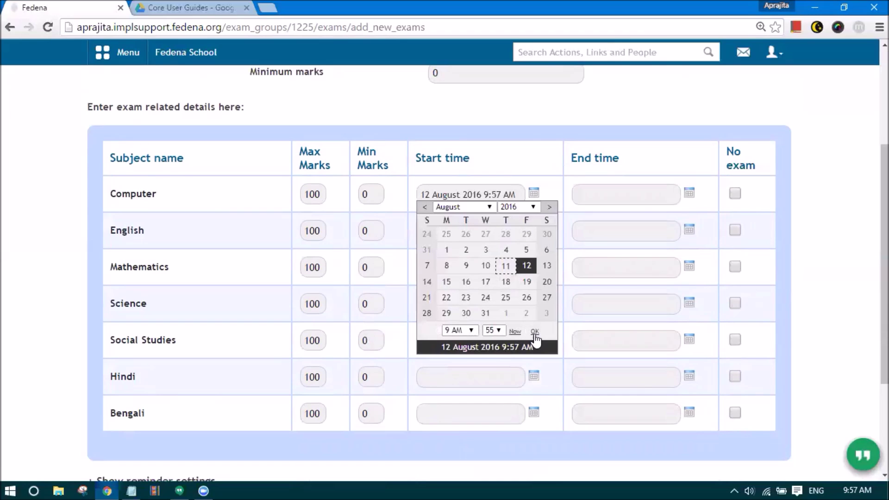
{"action": "left_click", "coordinate": [535, 333]}
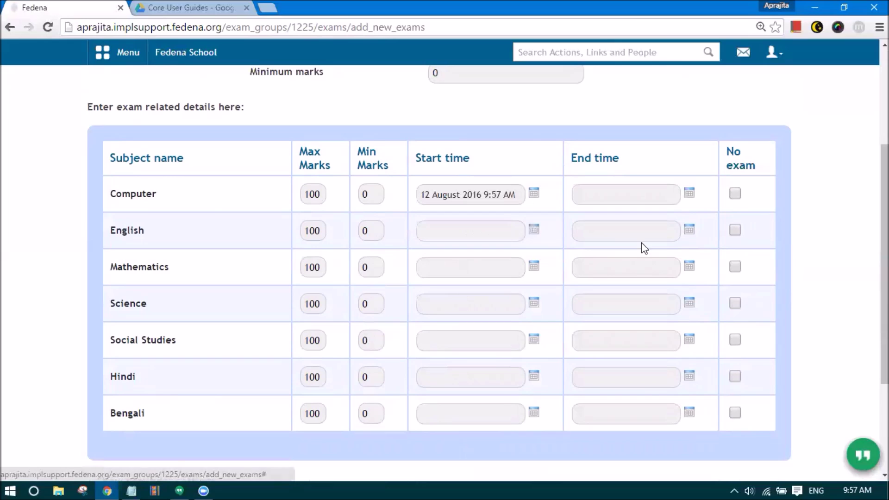
{"action": "left_click", "coordinate": [690, 192]}
{"action": "left_click", "coordinate": [681, 265]}
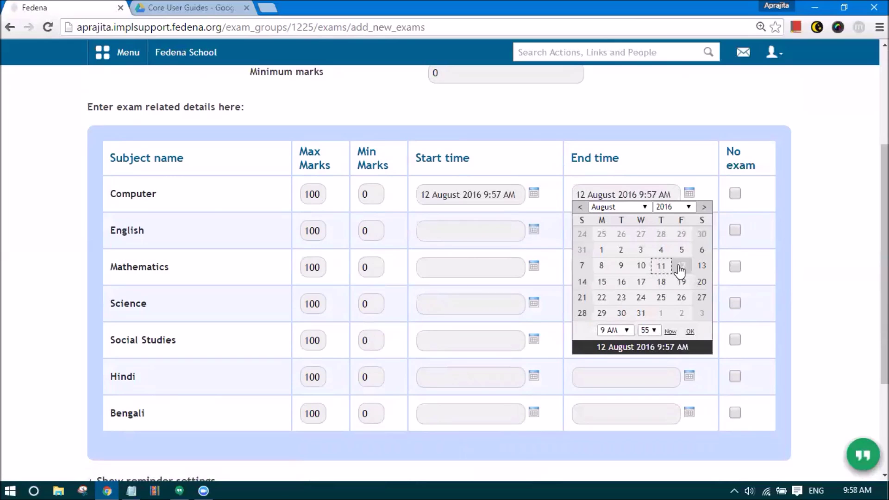
{"action": "left_click", "coordinate": [627, 328]}
{"action": "left_click", "coordinate": [610, 246]}
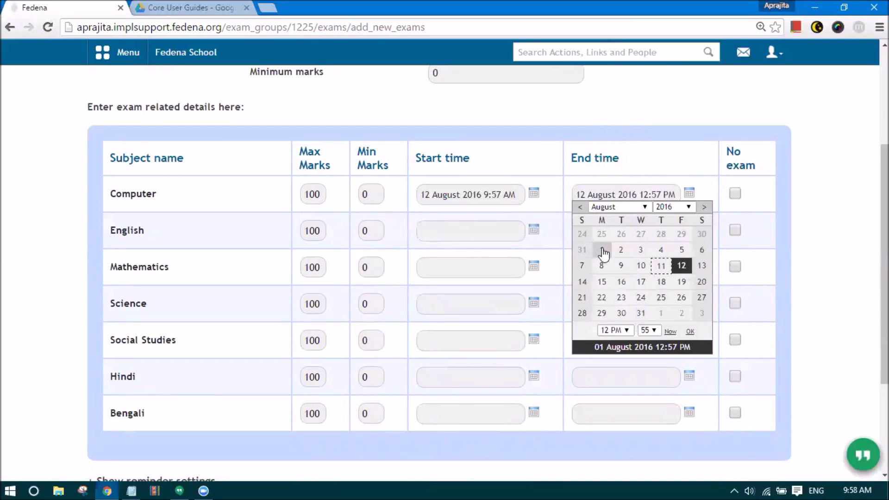
{"action": "left_click", "coordinate": [689, 330]}
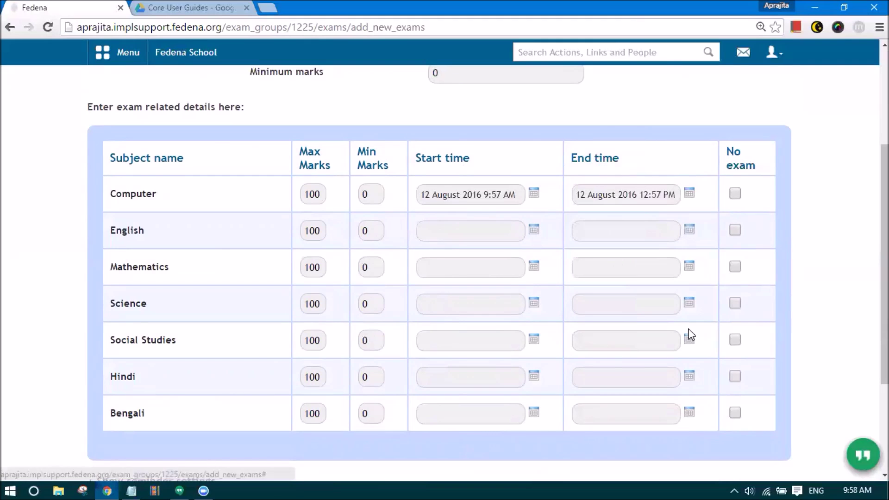
- Date English's start and end on 12 August and Mathematics' on 15 August
{"action": "left_click", "coordinate": [534, 230]}
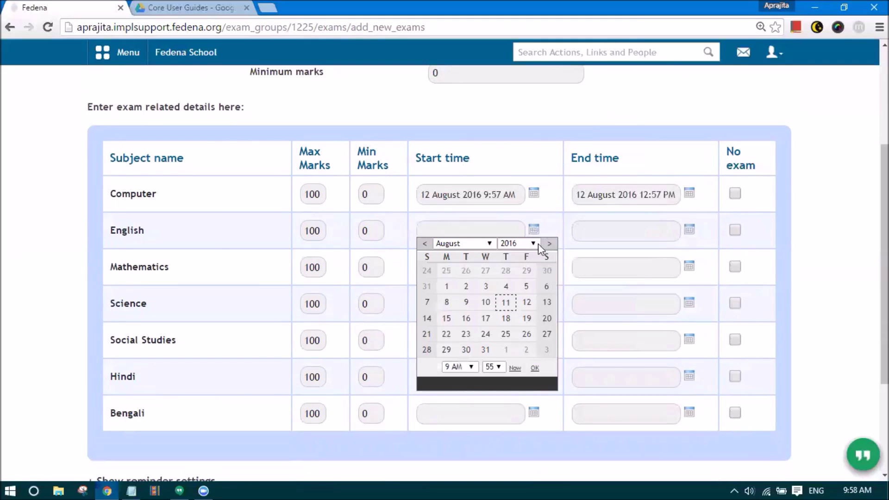
{"action": "left_click", "coordinate": [526, 302]}
{"action": "left_click", "coordinate": [690, 232]}
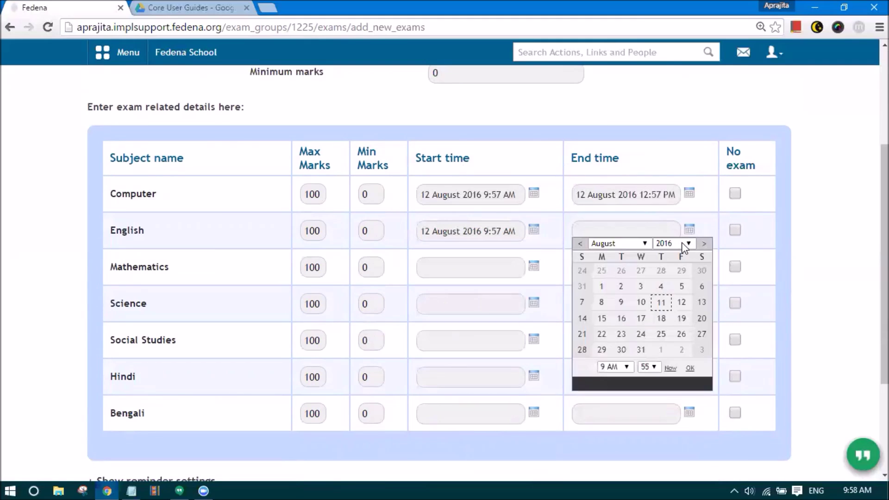
{"action": "left_click", "coordinate": [682, 302]}
{"action": "left_click", "coordinate": [534, 268]}
{"action": "left_click", "coordinate": [534, 268]}
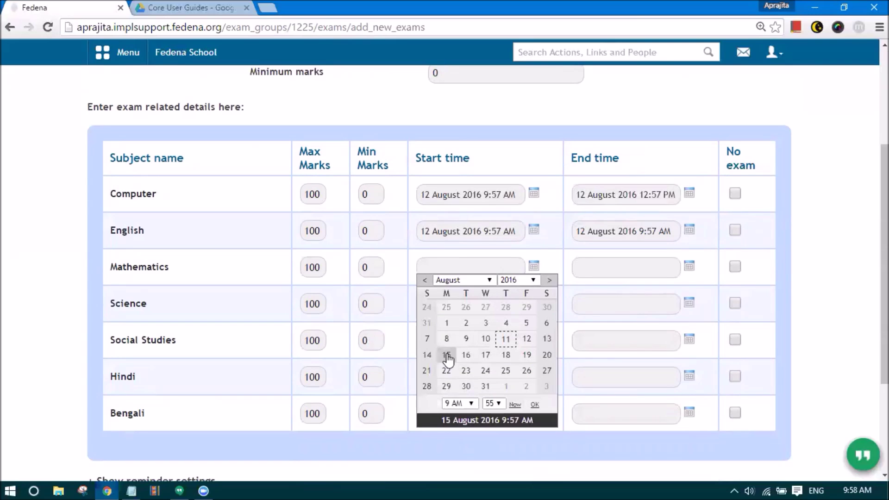
{"action": "left_click", "coordinate": [447, 355]}
{"action": "left_click", "coordinate": [689, 267]}
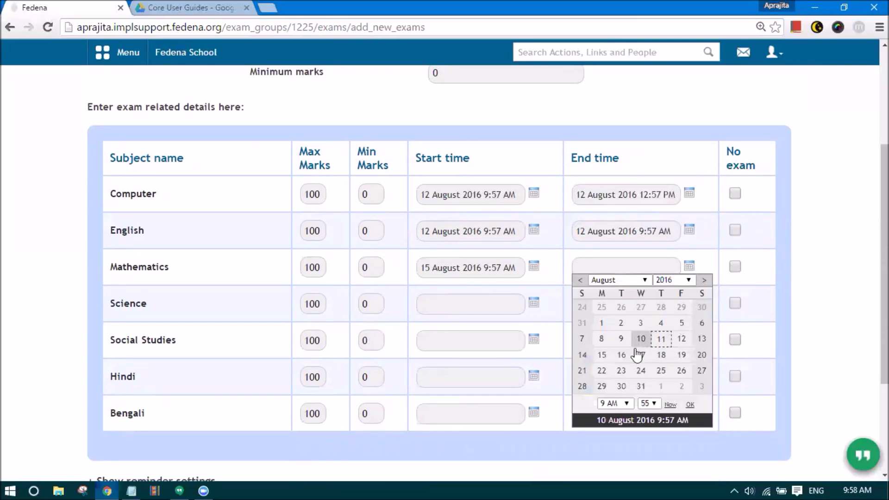
{"action": "left_click", "coordinate": [601, 355]}
- Date Science's start and end on 16 August and Social Studies' on 17 August
{"action": "left_click", "coordinate": [534, 302]}
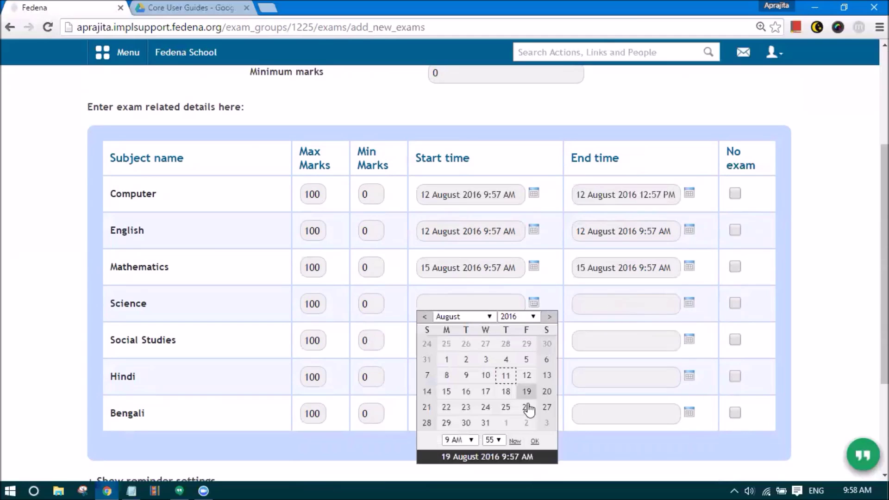
{"action": "left_click", "coordinate": [466, 391]}
{"action": "scroll", "coordinate": [637, 326], "scroll_direction": "down", "scroll_amount": 3}
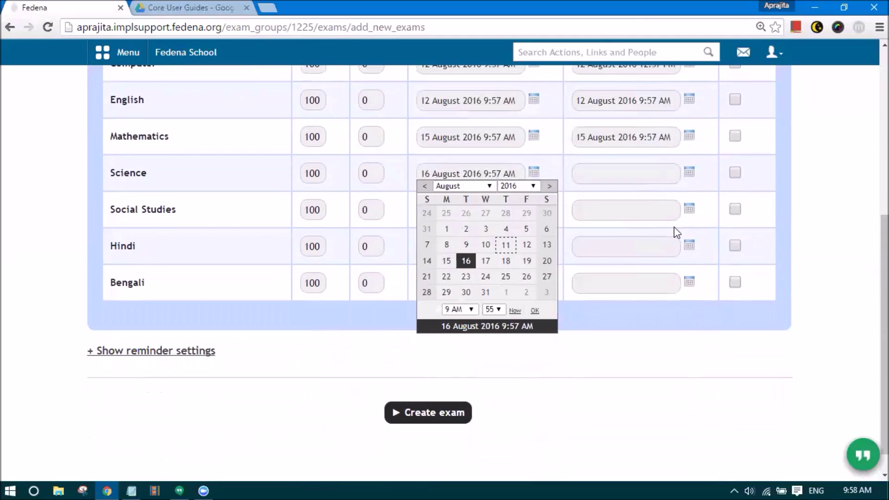
{"action": "left_click", "coordinate": [690, 173]}
{"action": "left_click", "coordinate": [622, 262]}
{"action": "left_click", "coordinate": [534, 209]}
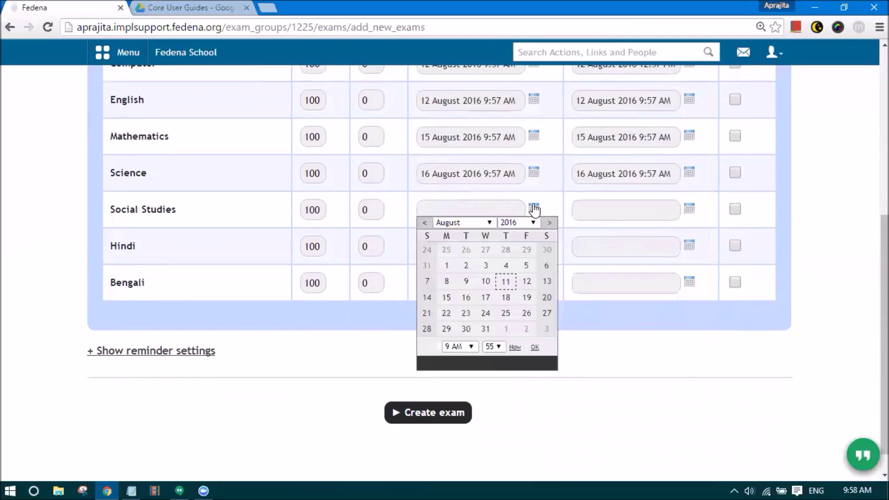
{"action": "left_click", "coordinate": [486, 297]}
{"action": "left_click", "coordinate": [689, 209]}
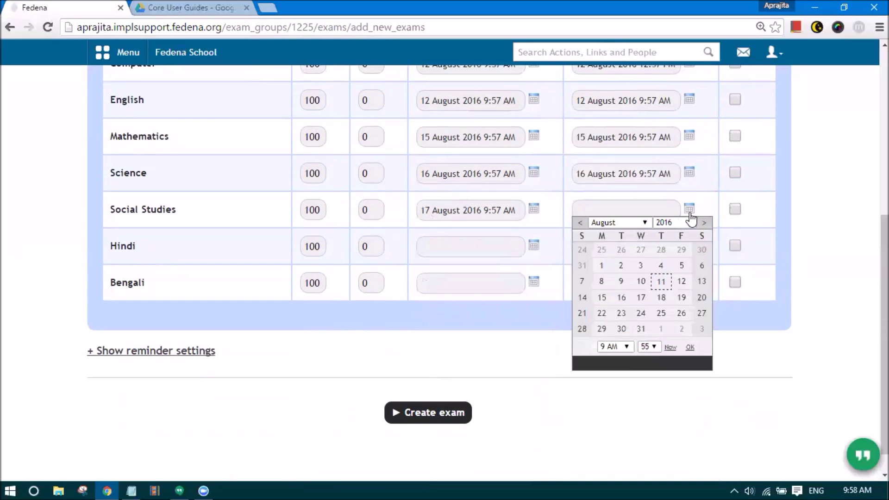
{"action": "left_click", "coordinate": [641, 297]}
- Date Hindi's start and end on 18 August and Bengali's on 19 August
{"action": "left_click", "coordinate": [535, 245]}
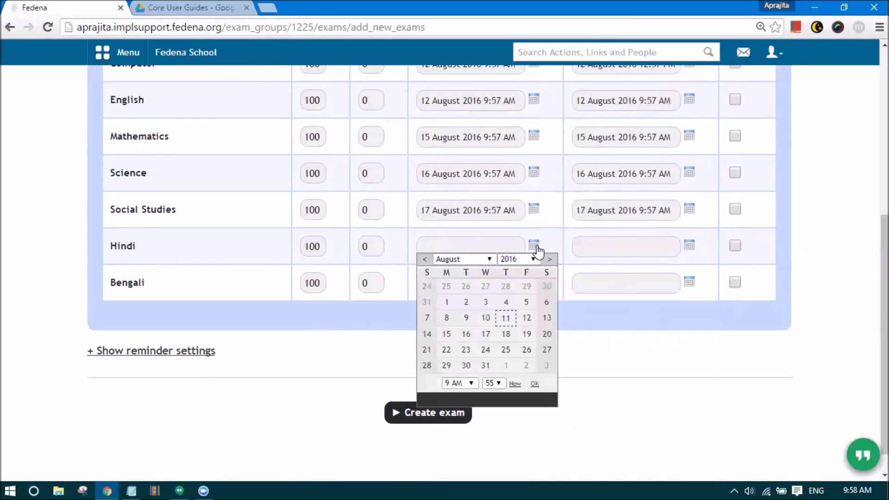
{"action": "left_click", "coordinate": [505, 334]}
{"action": "left_click", "coordinate": [690, 245]}
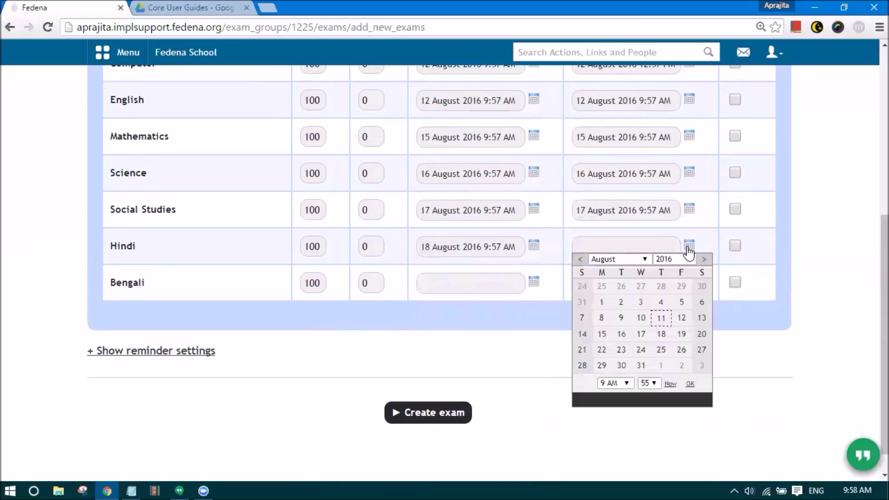
{"action": "left_click", "coordinate": [661, 334]}
{"action": "left_click", "coordinate": [534, 282]}
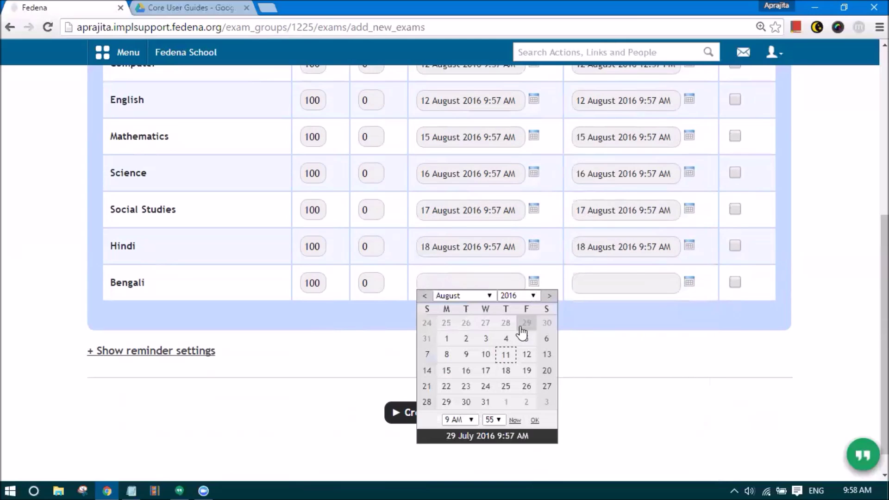
{"action": "left_click", "coordinate": [527, 371]}
{"action": "left_click", "coordinate": [690, 282]}
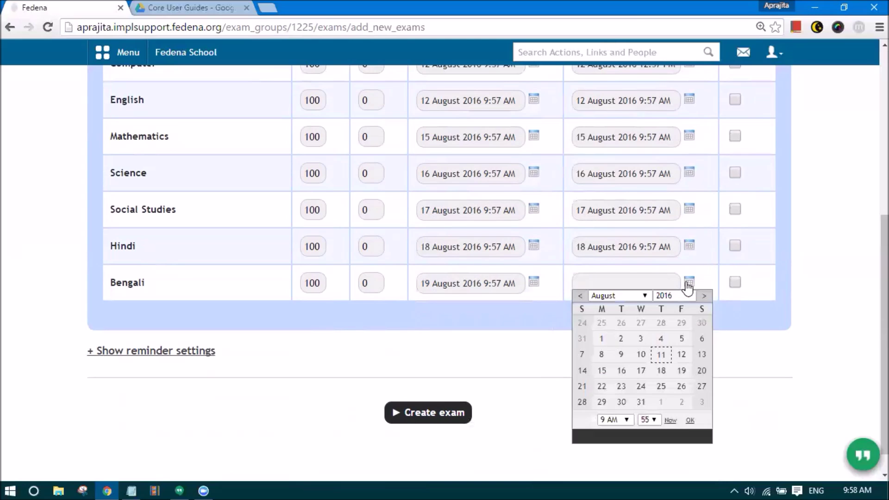
{"action": "left_click", "coordinate": [677, 371]}
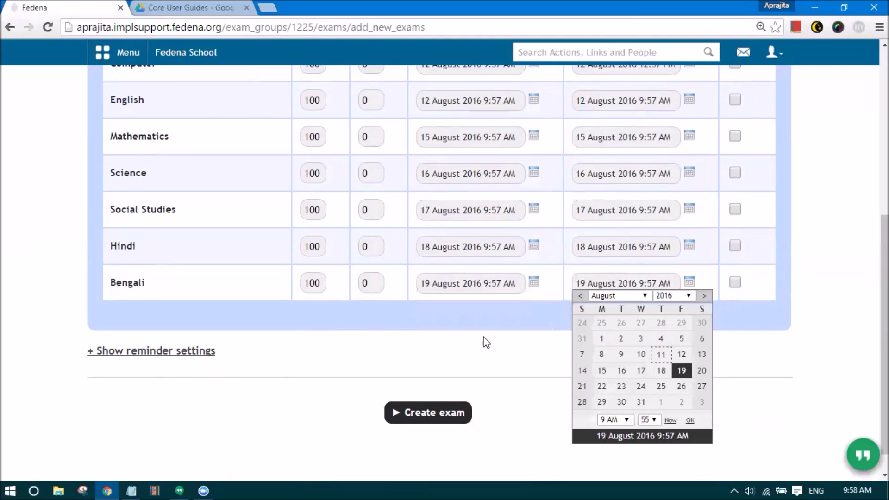
{"action": "scroll", "coordinate": [477, 345], "scroll_direction": "up", "scroll_amount": 1}
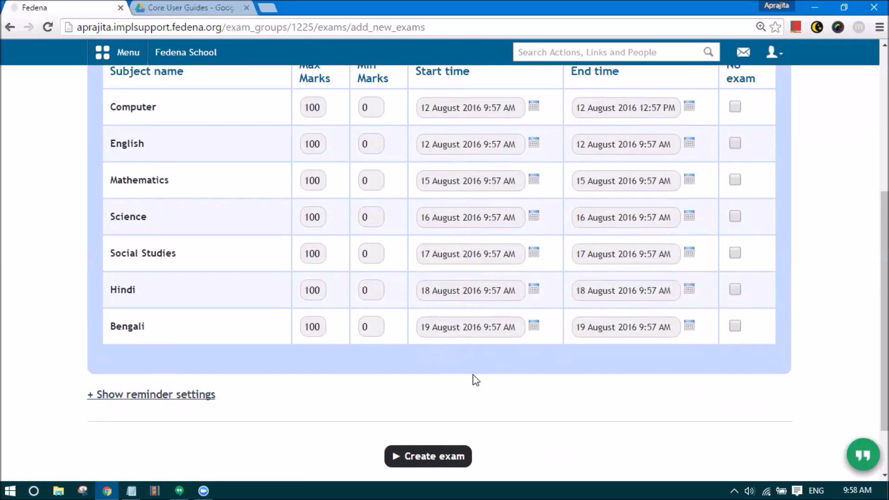
{"action": "scroll", "coordinate": [474, 374], "scroll_direction": "up", "scroll_amount": 1}
{"action": "scroll", "coordinate": [484, 343], "scroll_direction": "up", "scroll_amount": 4}
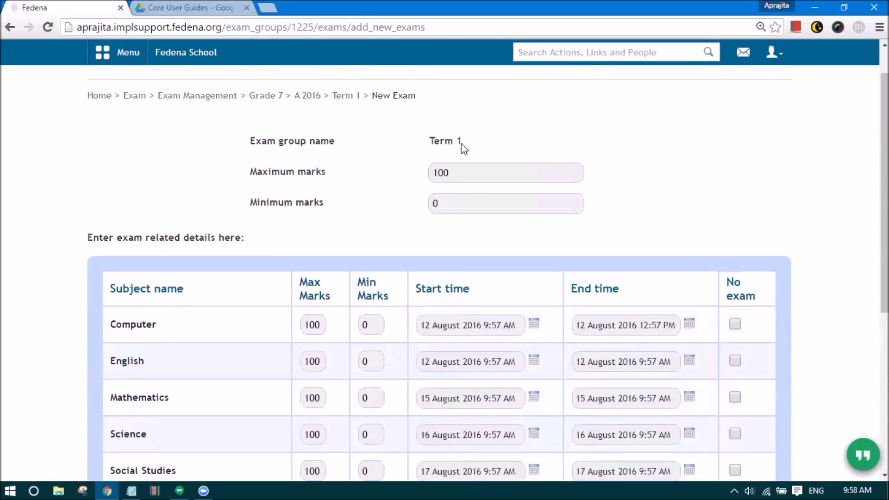
{"action": "left_click", "coordinate": [407, 183]}
{"action": "scroll", "coordinate": [200, 252], "scroll_direction": "down", "scroll_amount": 4}
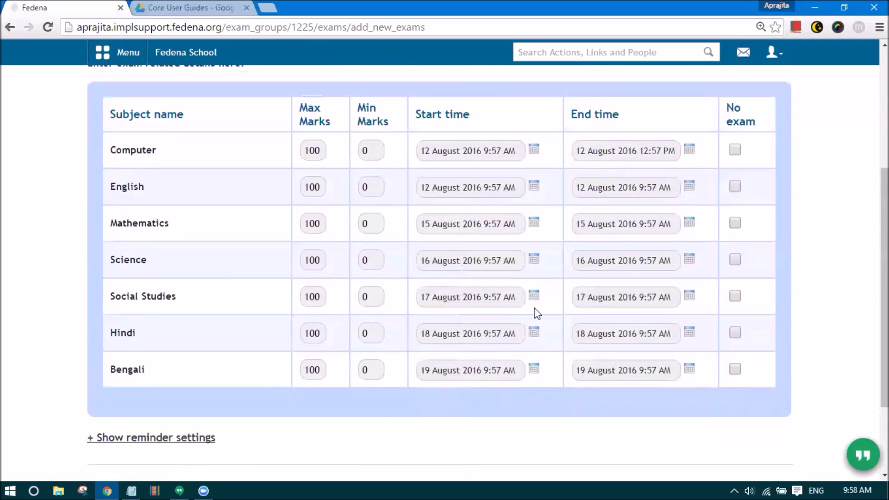
{"action": "scroll", "coordinate": [567, 285], "scroll_direction": "up", "scroll_amount": 1}
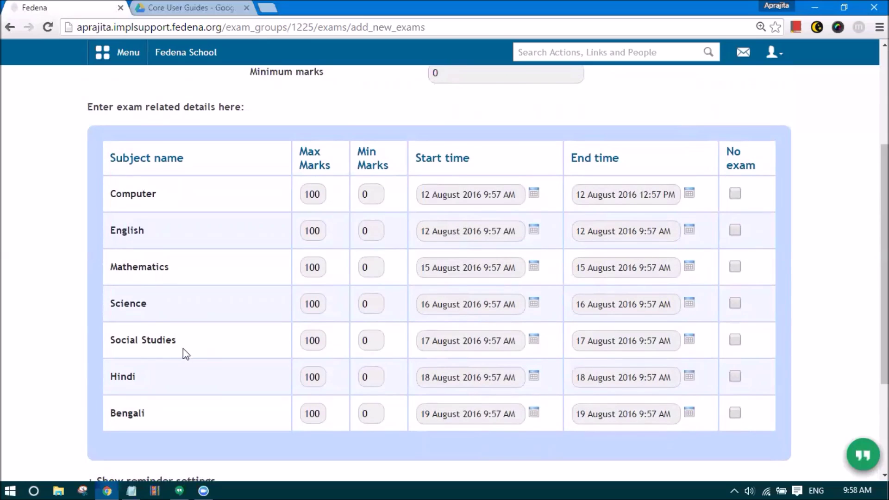
{"action": "scroll", "coordinate": [716, 308], "scroll_direction": "down", "scroll_amount": 2}
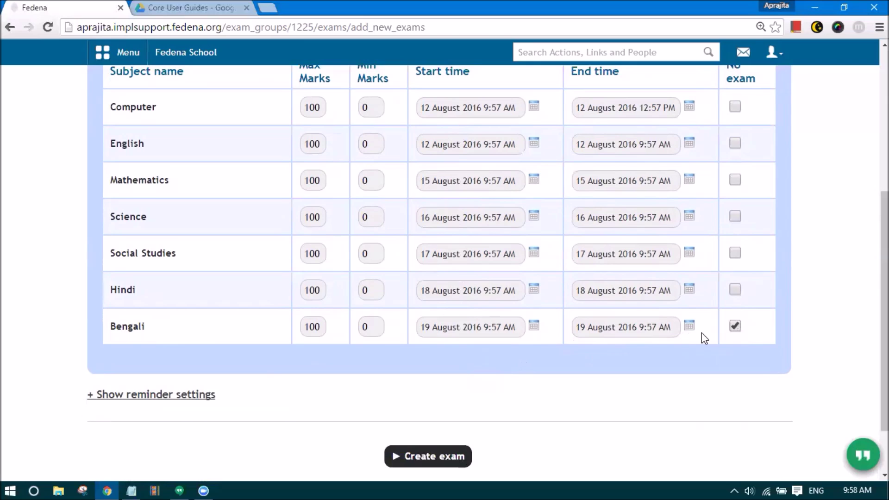
{"action": "scroll", "coordinate": [681, 331], "scroll_direction": "up", "scroll_amount": 1}
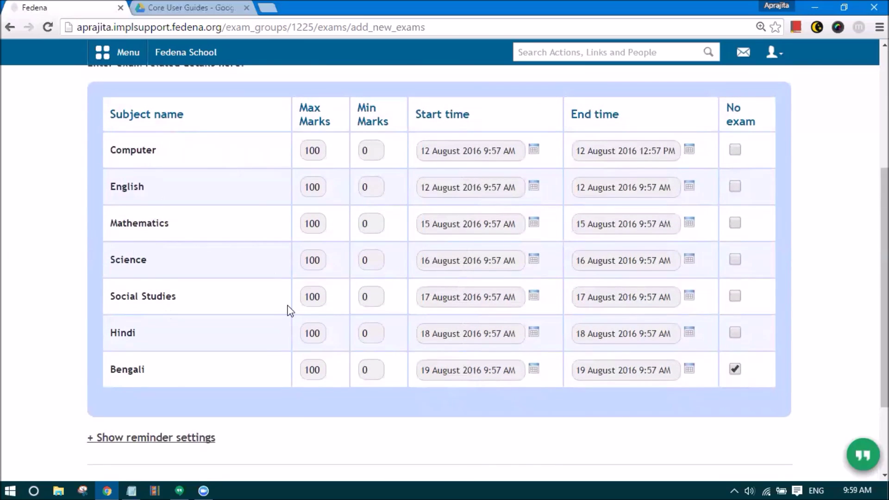
{"action": "scroll", "coordinate": [291, 303], "scroll_direction": "up", "scroll_amount": 5}
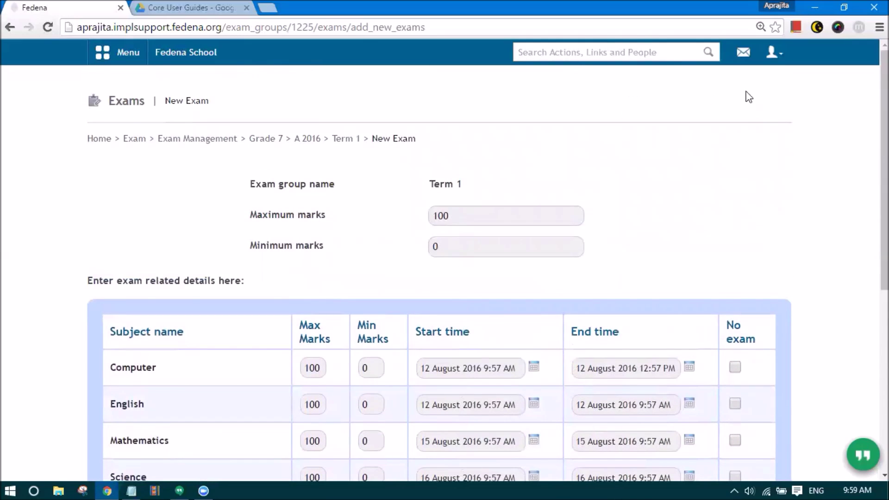
{"action": "scroll", "coordinate": [616, 121], "scroll_direction": "down", "scroll_amount": 6}
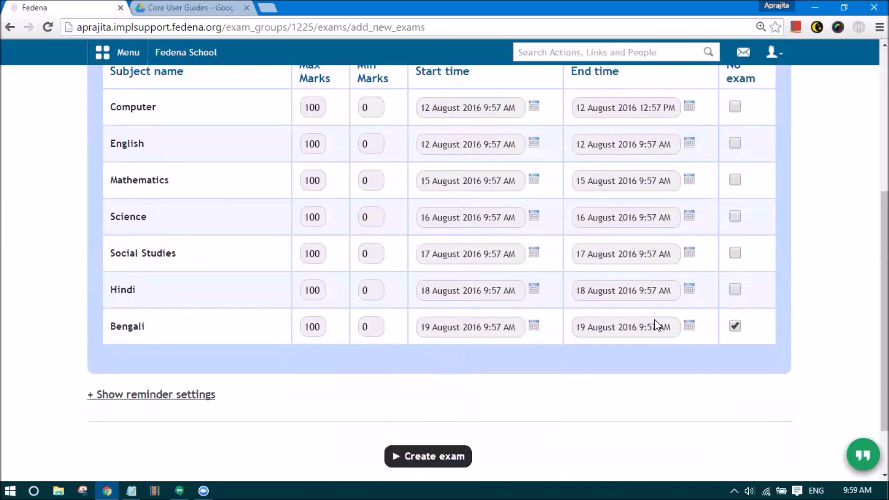
{"action": "scroll", "coordinate": [655, 324], "scroll_direction": "down", "scroll_amount": 2}
{"action": "left_click", "coordinate": [735, 255]}
{"action": "scroll", "coordinate": [531, 115], "scroll_direction": "up", "scroll_amount": 3}
{"action": "scroll", "coordinate": [530, 114], "scroll_direction": "down", "scroll_amount": 3}
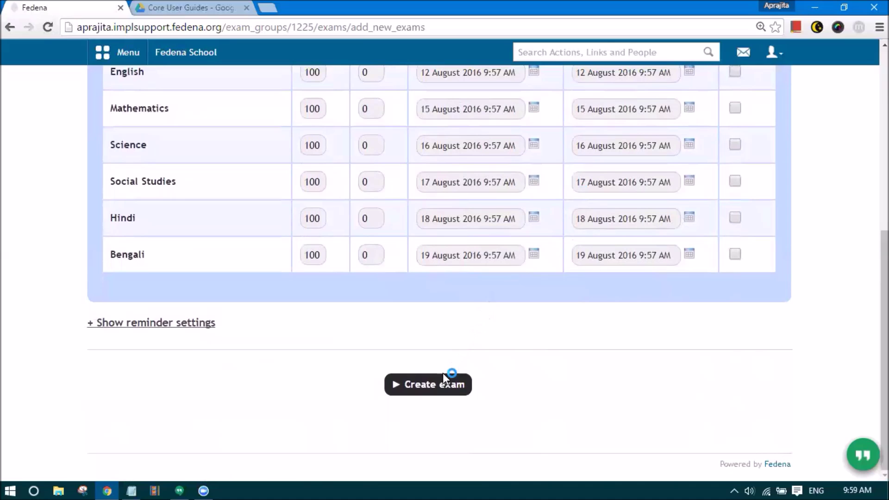
- Create the exams and check that all seven subjects list 100 maximum and 0 minimum marks
{"action": "left_click", "coordinate": [438, 388]}
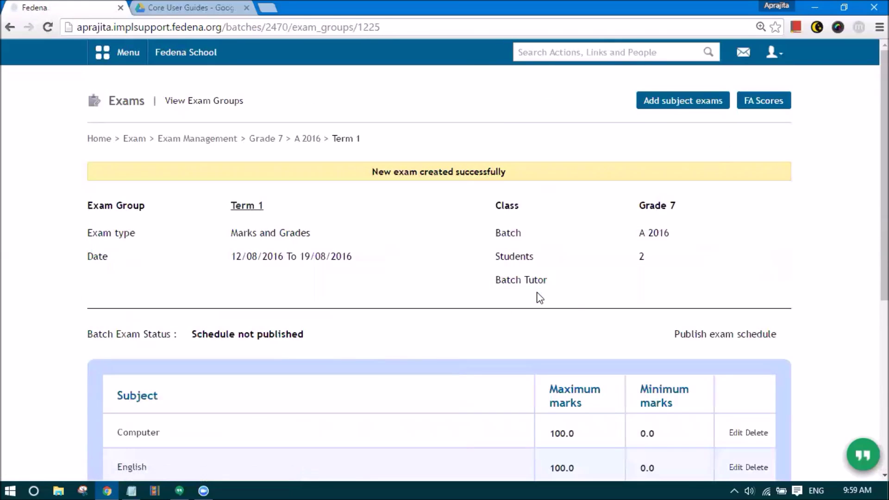
{"action": "scroll", "coordinate": [539, 298], "scroll_direction": "down", "scroll_amount": 2}
{"action": "scroll", "coordinate": [540, 298], "scroll_direction": "down", "scroll_amount": 2}
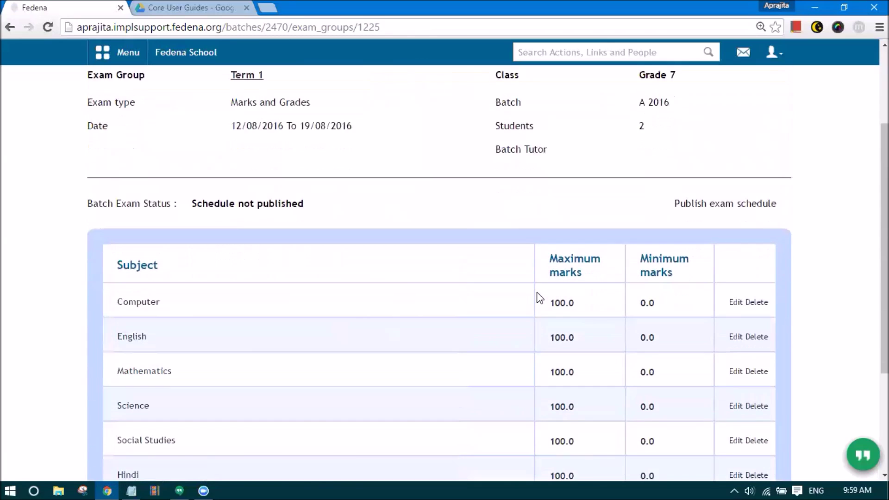
{"action": "scroll", "coordinate": [539, 289], "scroll_direction": "down", "scroll_amount": 1}
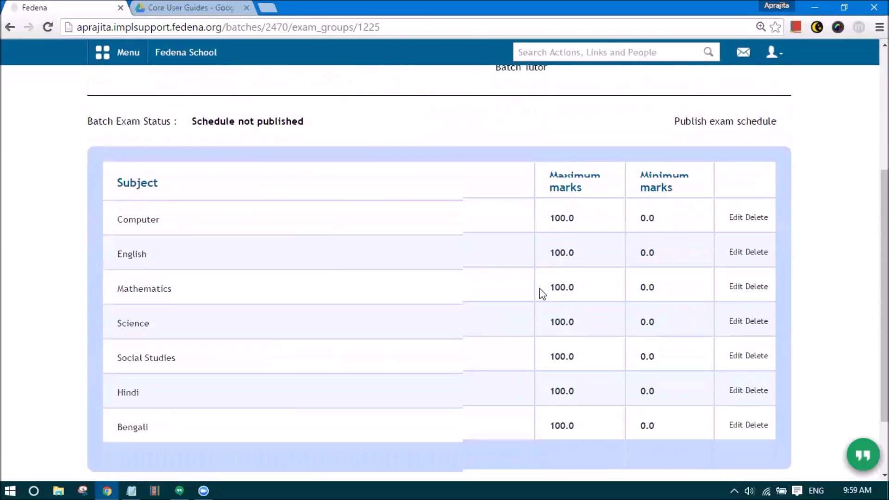
{"action": "left_click_drag", "start_coordinate": [188, 117], "coordinate": [312, 120]}
{"action": "left_click", "coordinate": [314, 122]}
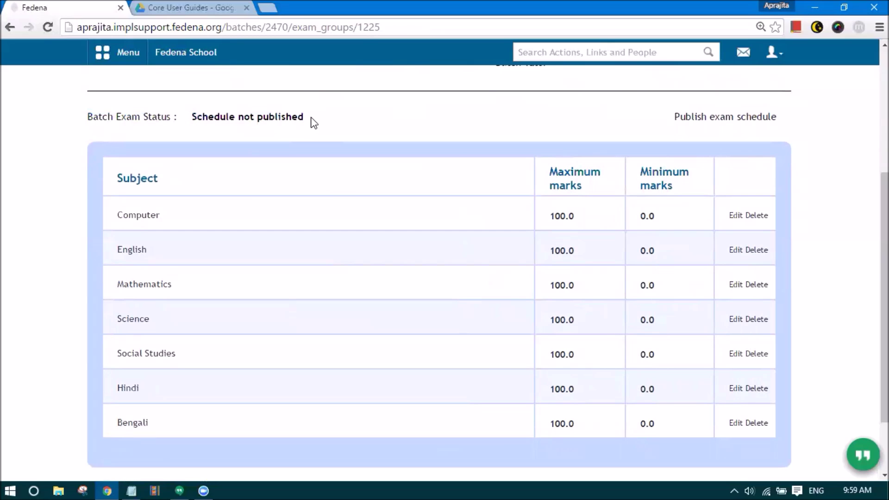
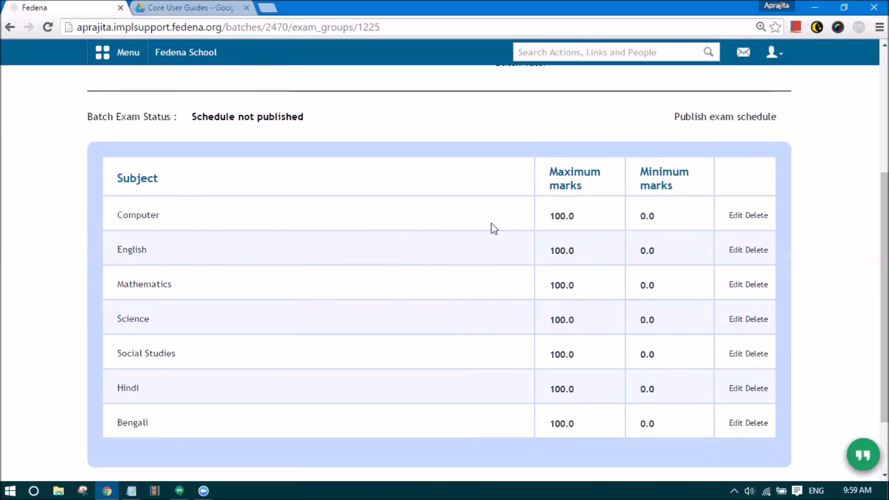
- Publish the Grade 7 A 2016 Term 1 exam schedule and review the success messages
{"action": "left_click", "coordinate": [699, 119]}
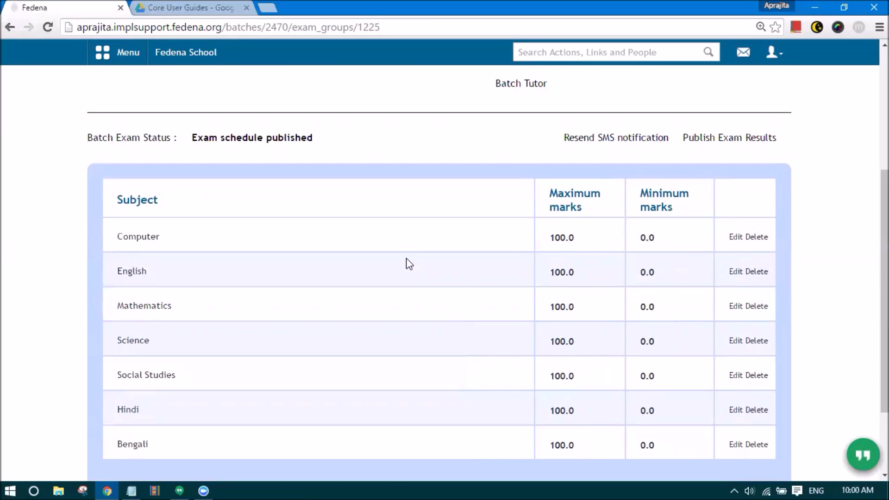
{"action": "scroll", "coordinate": [407, 260], "scroll_direction": "up", "scroll_amount": 4}
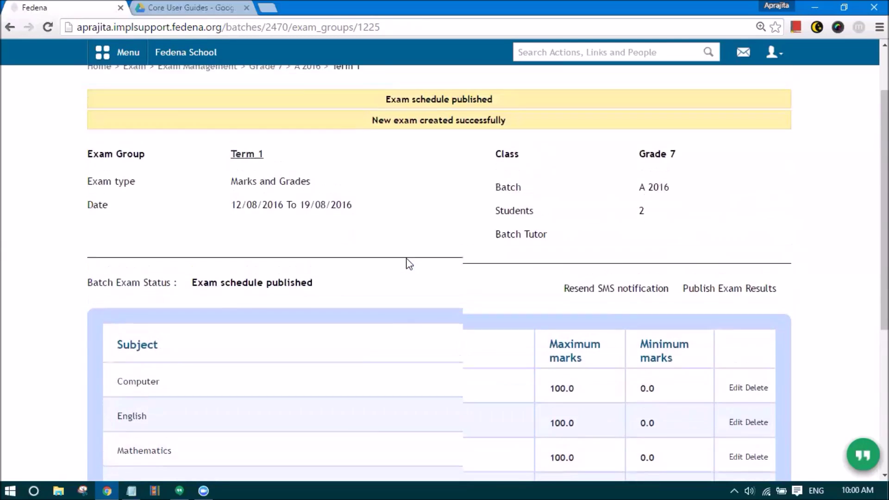
{"action": "scroll", "coordinate": [409, 264], "scroll_direction": "up", "scroll_amount": 1}
{"action": "scroll", "coordinate": [409, 264], "scroll_direction": "up", "scroll_amount": 1}
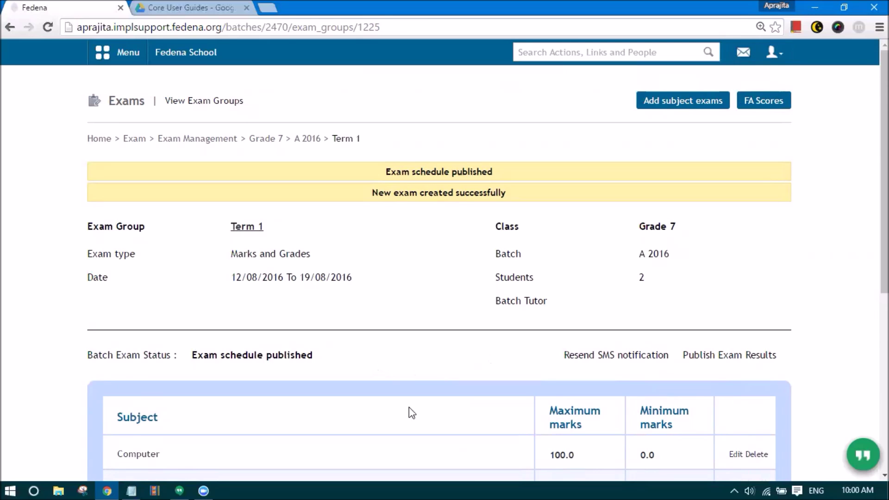
{"action": "scroll", "coordinate": [396, 431], "scroll_direction": "down", "scroll_amount": 3}
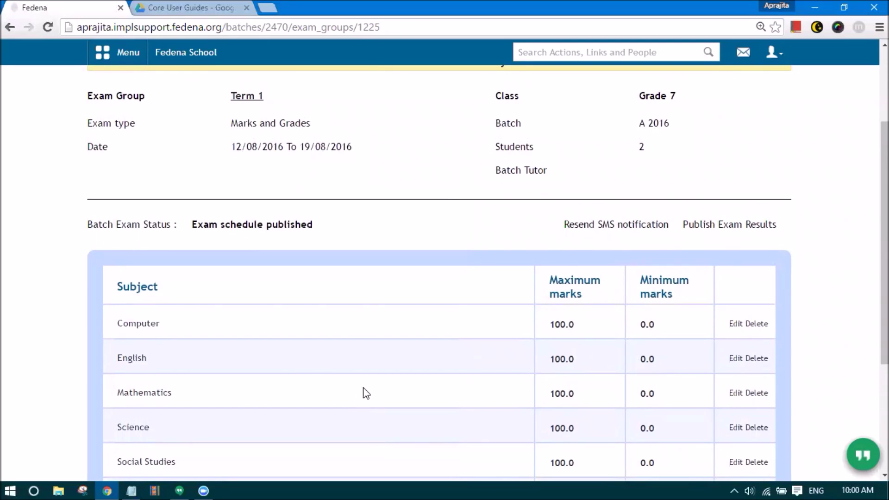
{"action": "scroll", "coordinate": [401, 396], "scroll_direction": "up", "scroll_amount": 3}
{"action": "scroll", "coordinate": [399, 395], "scroll_direction": "down", "scroll_amount": 2}
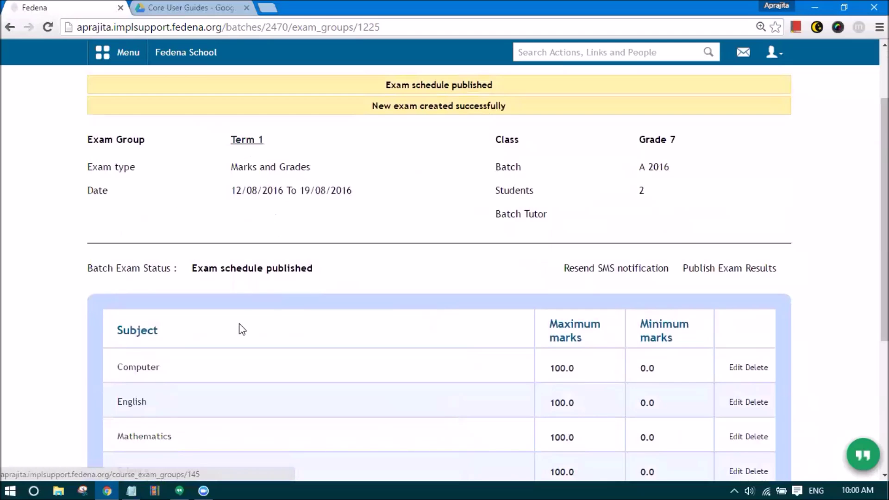
{"action": "scroll", "coordinate": [236, 324], "scroll_direction": "down", "scroll_amount": 3}
{"action": "scroll", "coordinate": [410, 311], "scroll_direction": "up", "scroll_amount": 3}
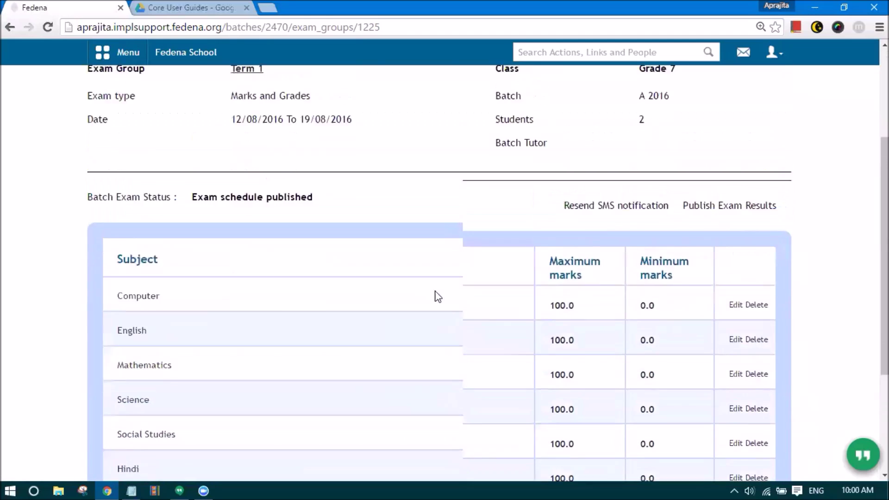
{"action": "scroll", "coordinate": [386, 401], "scroll_direction": "up", "scroll_amount": 2}
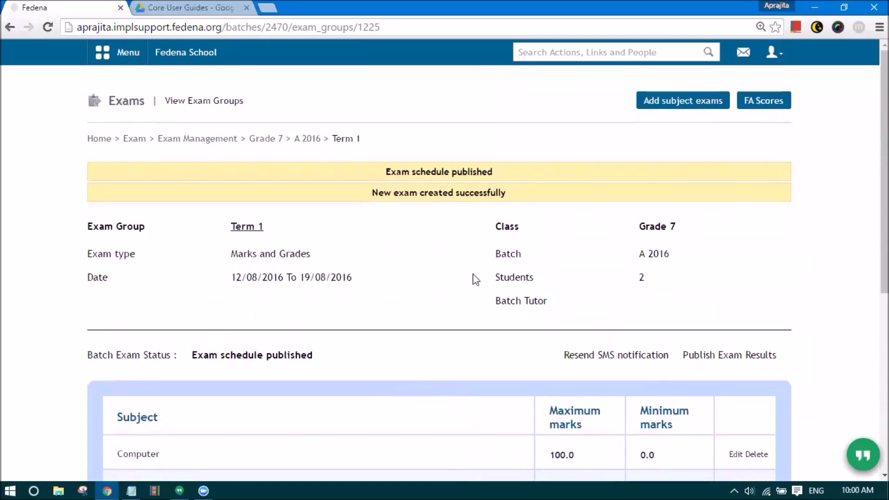
- Log out of the admin account and sign in with the student's username and password
{"action": "left_click", "coordinate": [773, 61]}
{"action": "left_click", "coordinate": [719, 112]}
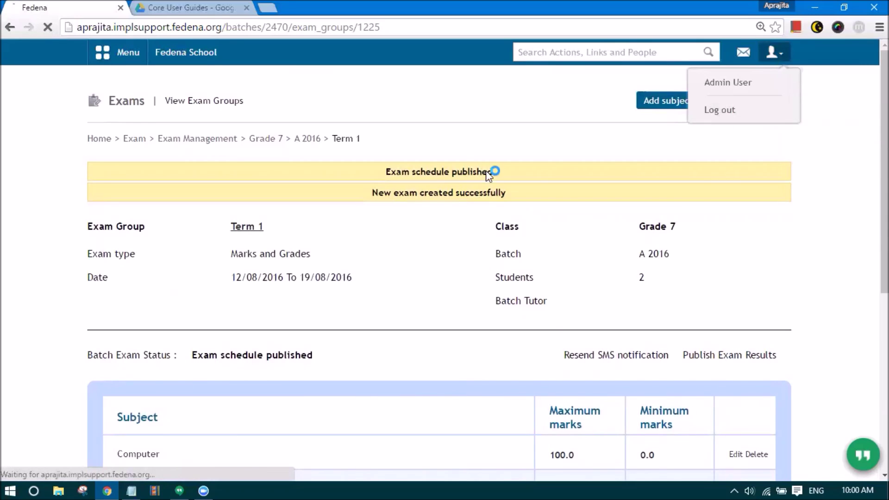
{"action": "type", "text": "S104"}
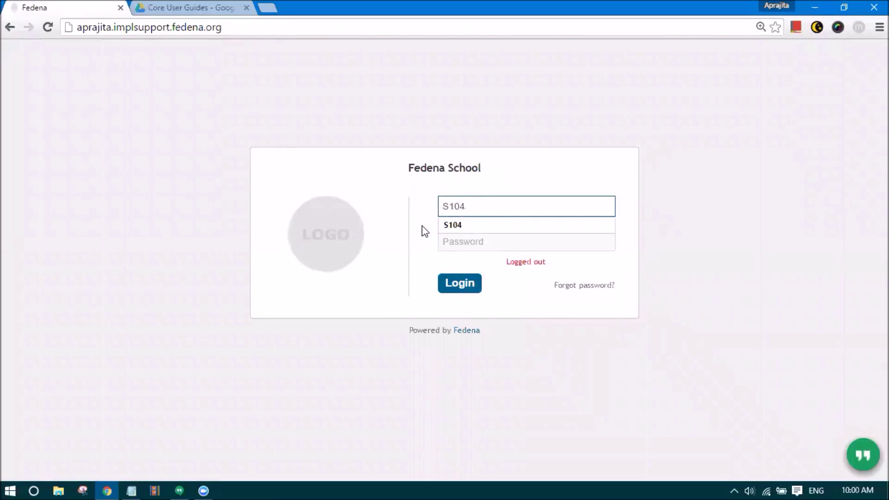
{"action": "key", "text": "Tab"}
{"action": "type", "text": "S104123"}
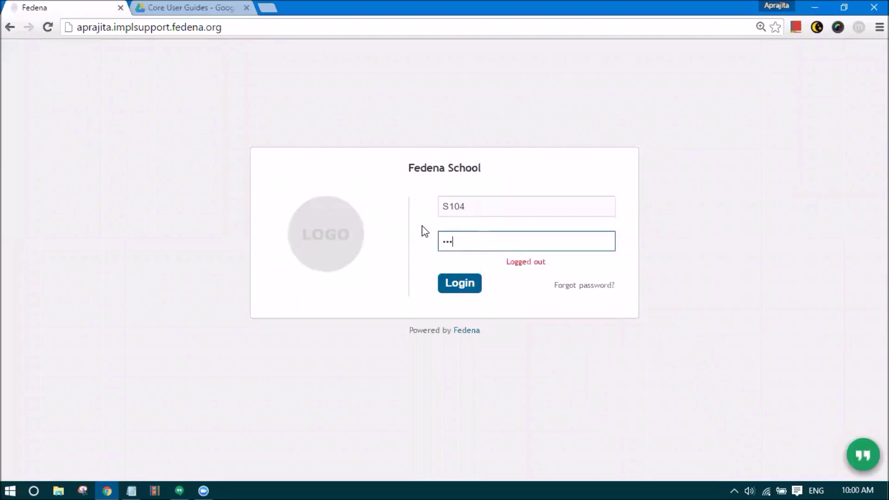
{"action": "key", "text": "Return"}
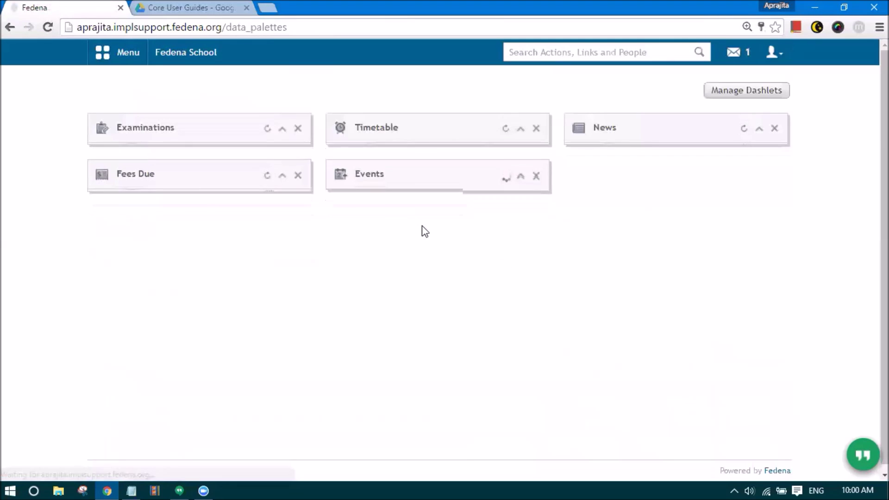
- Read the 'Exam scheduled' message in the student's inbox announcing Term 1
{"action": "left_click", "coordinate": [736, 54]}
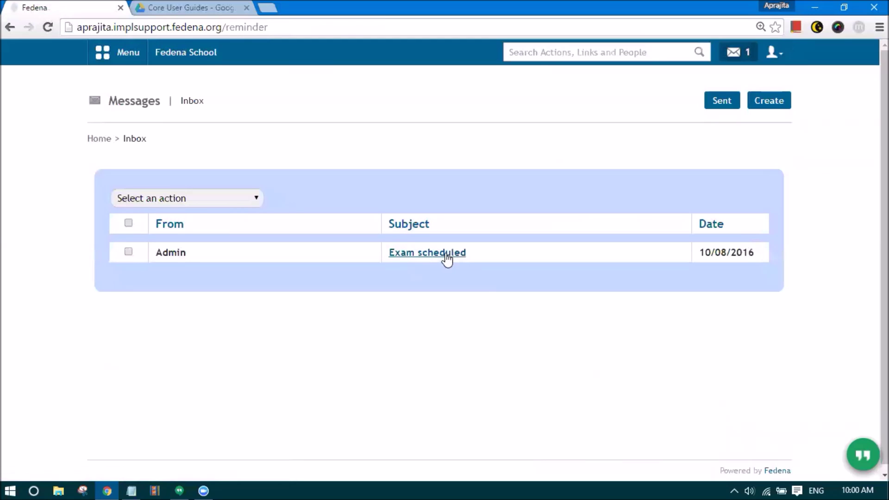
{"action": "left_click", "coordinate": [452, 254]}
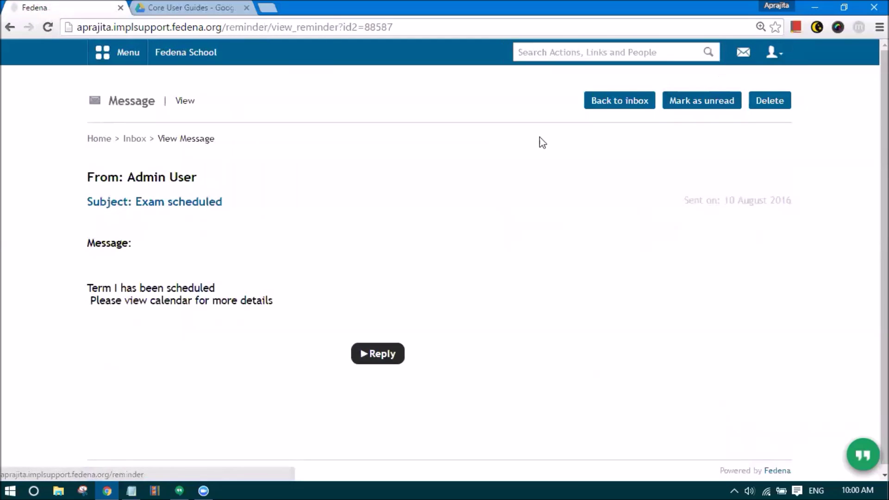
{"action": "left_click_drag", "start_coordinate": [96, 300], "coordinate": [283, 300]}
{"action": "left_click", "coordinate": [297, 310]}
{"action": "left_click", "coordinate": [103, 52]}
{"action": "left_click", "coordinate": [206, 96]}
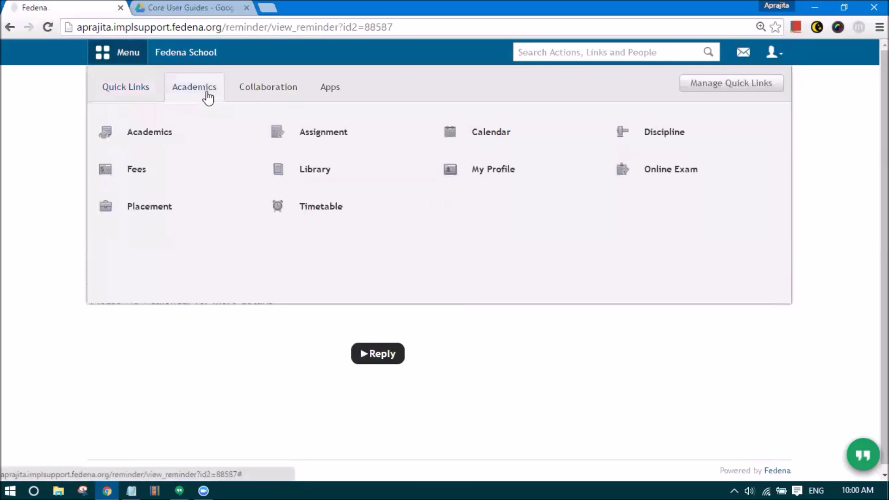
- View the August 2016 calendar's Term 1 exams on the 12th, 19th, 17th, 16th and 15th
{"action": "left_click", "coordinate": [497, 129]}
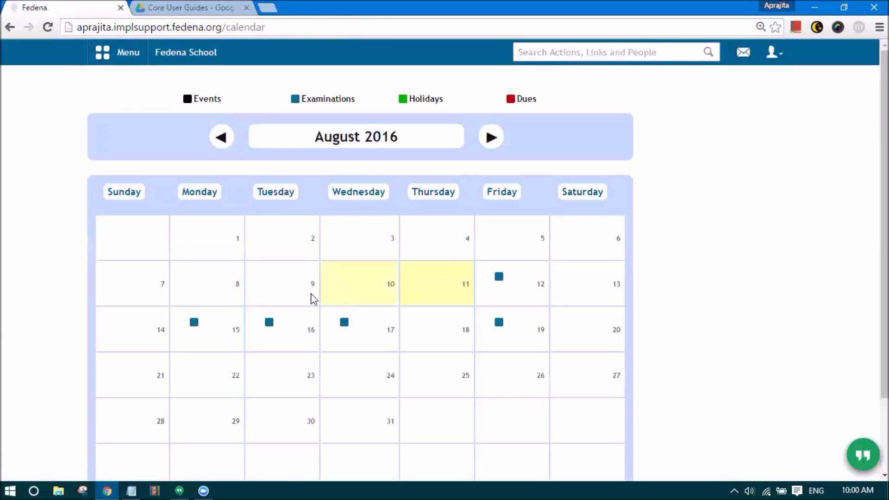
{"action": "scroll", "coordinate": [311, 298], "scroll_direction": "down", "scroll_amount": 2}
{"action": "left_click", "coordinate": [499, 190]}
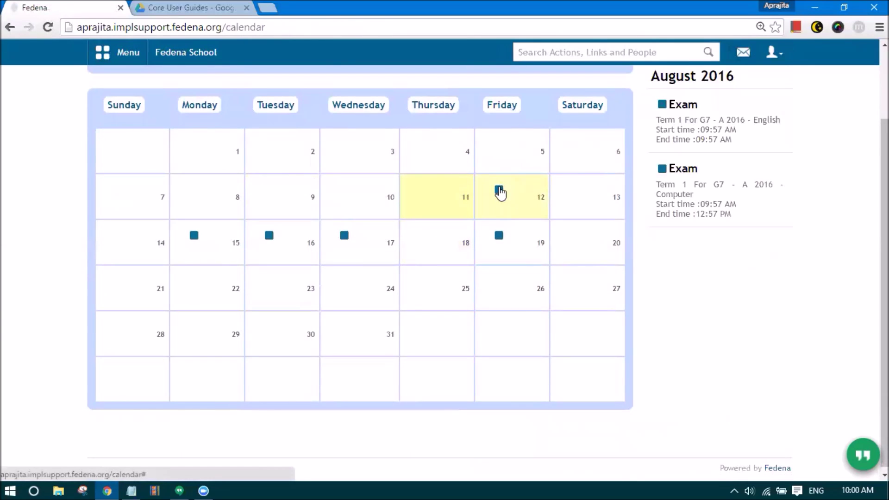
{"action": "left_click", "coordinate": [500, 238]}
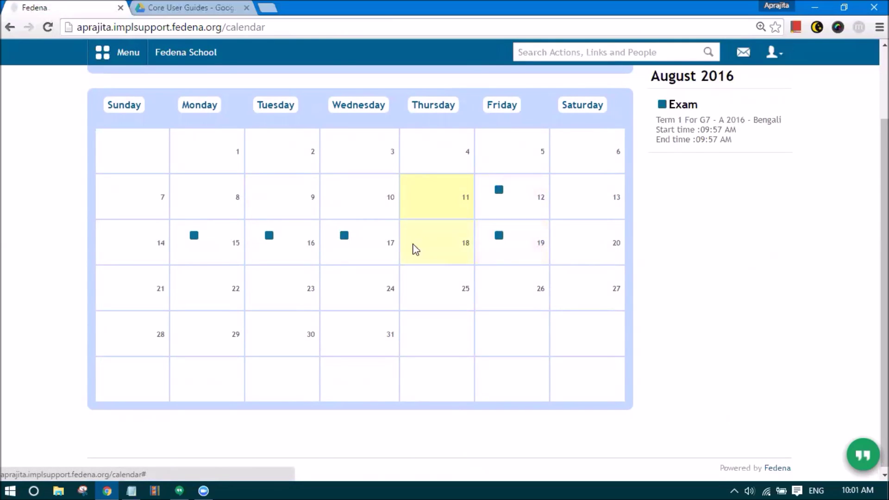
{"action": "left_click", "coordinate": [344, 237]}
{"action": "left_click", "coordinate": [270, 238]}
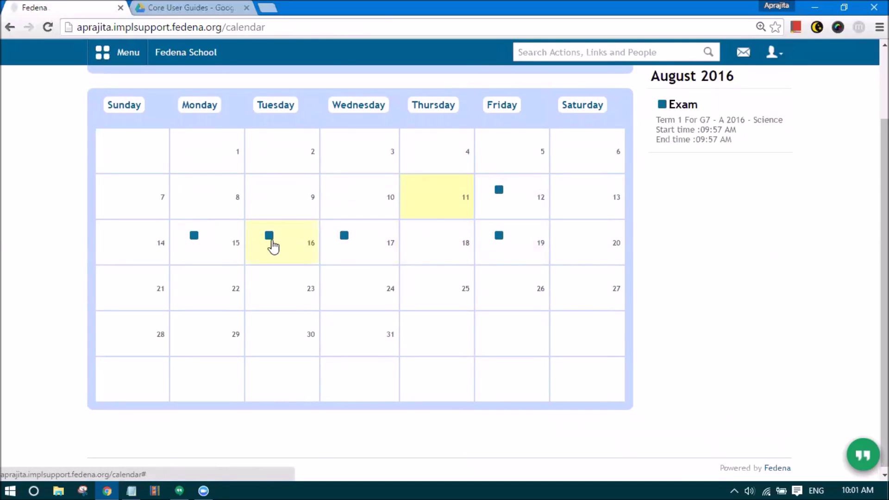
{"action": "left_click", "coordinate": [231, 244]}
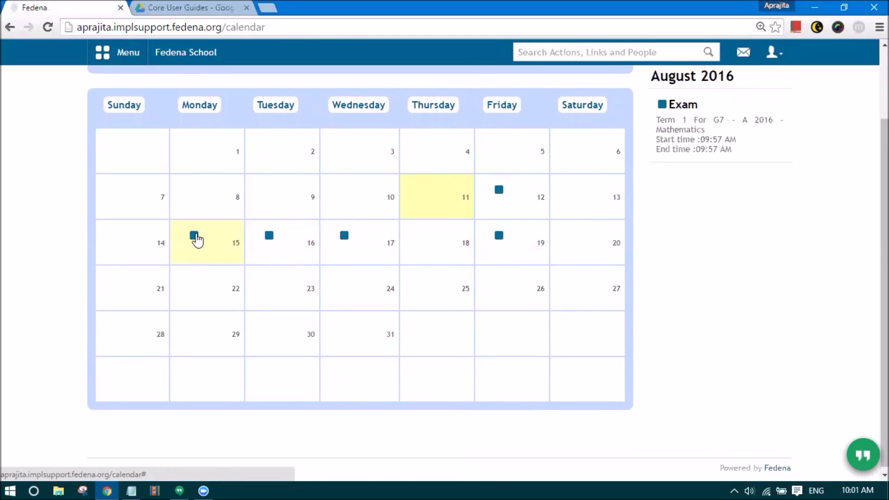
{"action": "scroll", "coordinate": [197, 240], "scroll_direction": "up", "scroll_amount": 2}
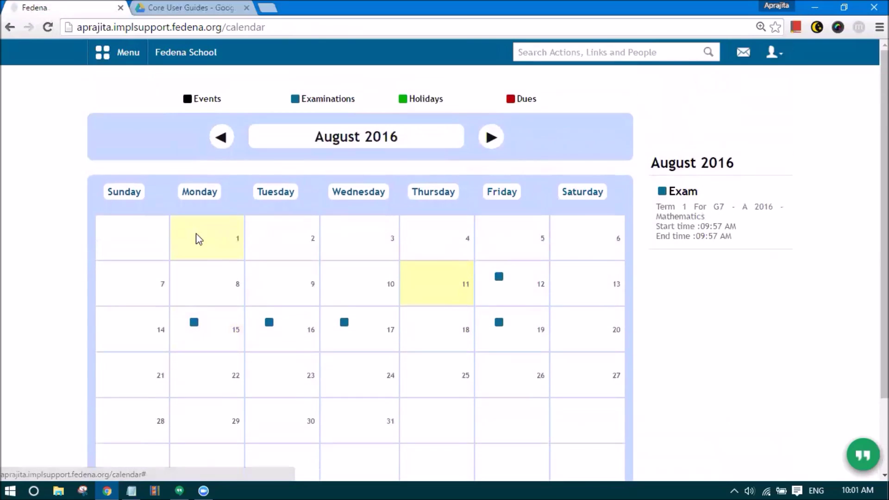
{"action": "double_click", "coordinate": [307, 97]}
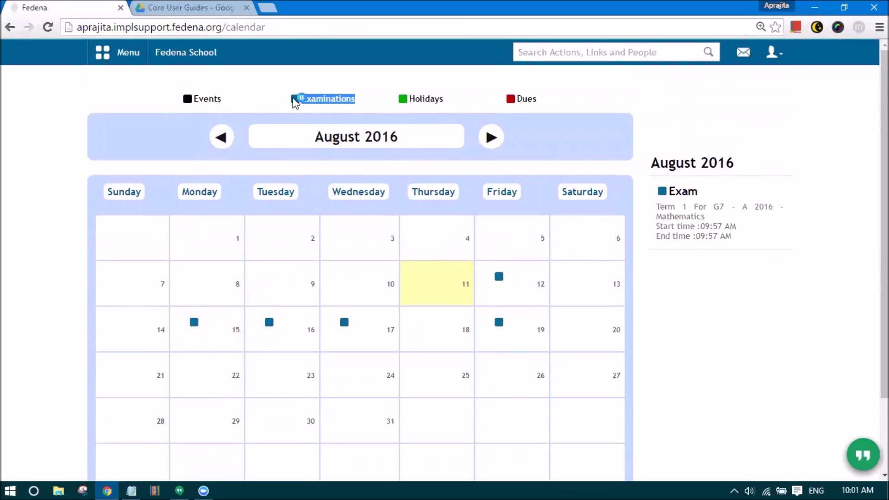
{"action": "left_click", "coordinate": [254, 93]}
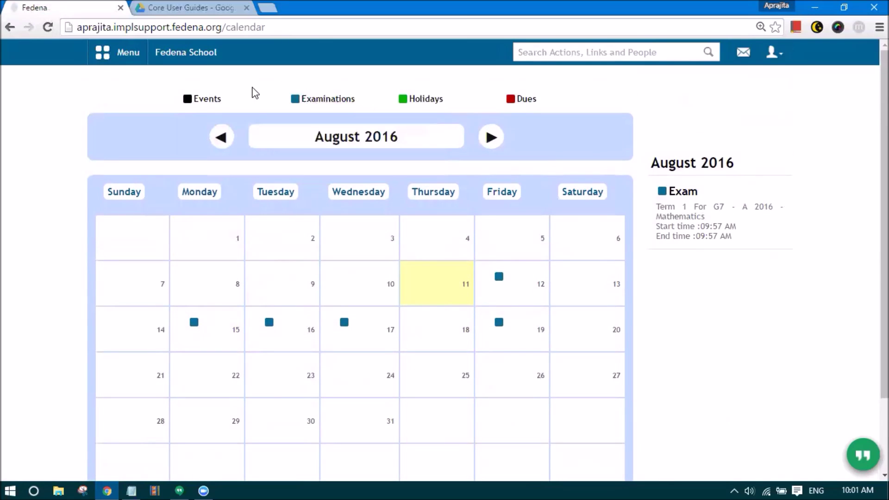
{"action": "left_click", "coordinate": [774, 52]}
{"action": "left_click", "coordinate": [705, 111]}
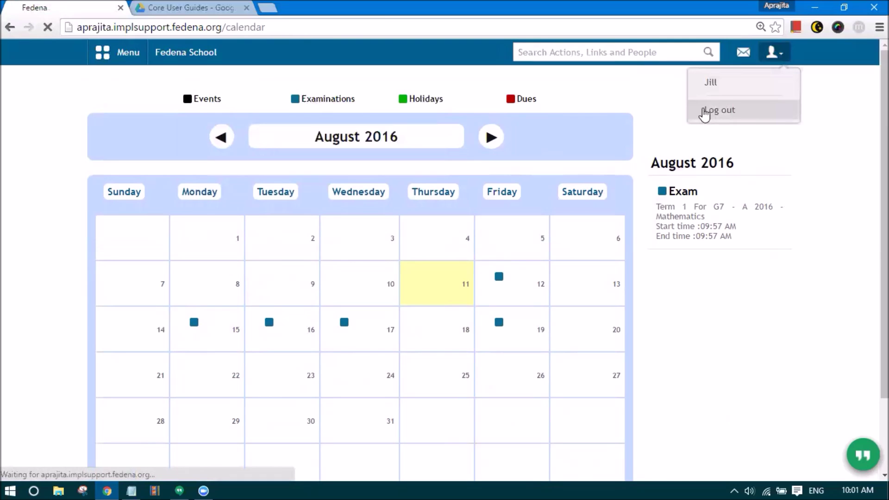
{"action": "type", "text": "admin"}
{"action": "key", "text": "Tab"}
{"action": "type", "text": "admin123"}
{"action": "key", "text": "Return"}
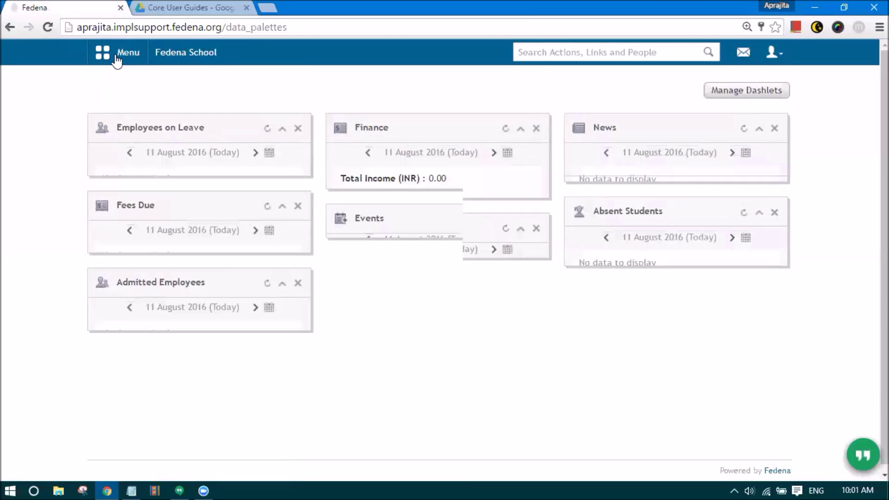
{"action": "left_click", "coordinate": [99, 56]}
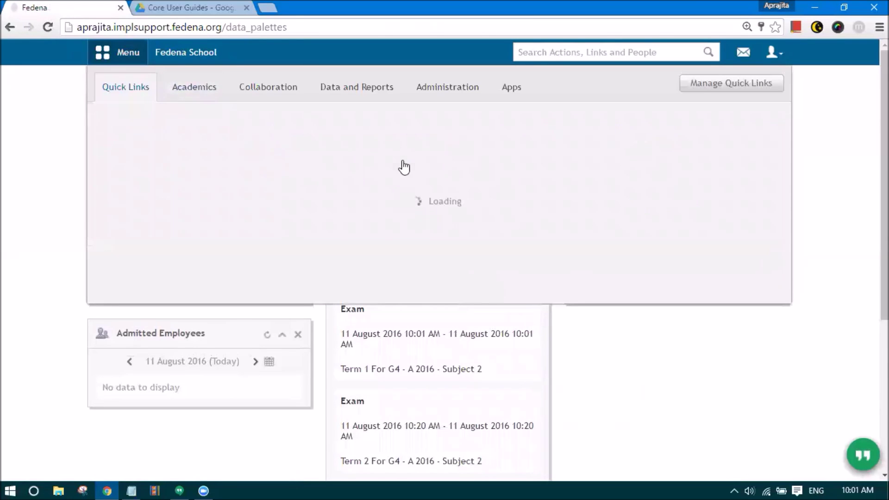
{"action": "mouse_move", "coordinate": [357, 171]}
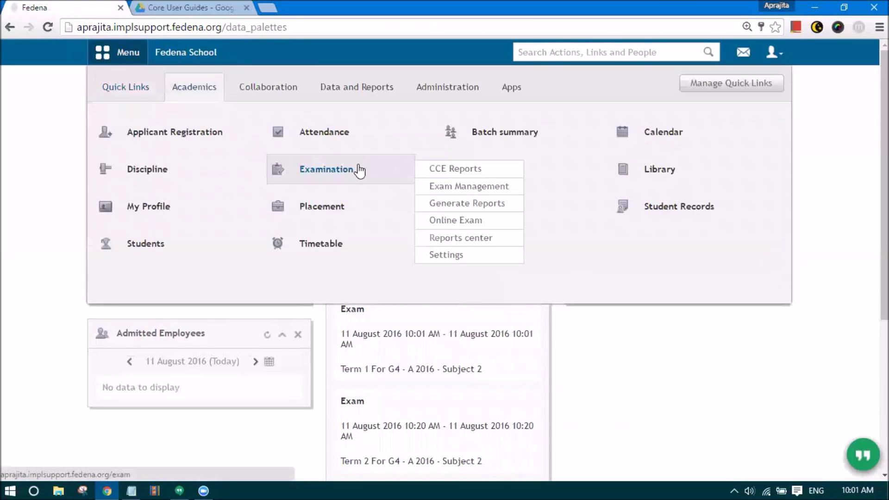
{"action": "left_click", "coordinate": [446, 190]}
{"action": "left_click", "coordinate": [234, 182]}
{"action": "left_click", "coordinate": [231, 338]}
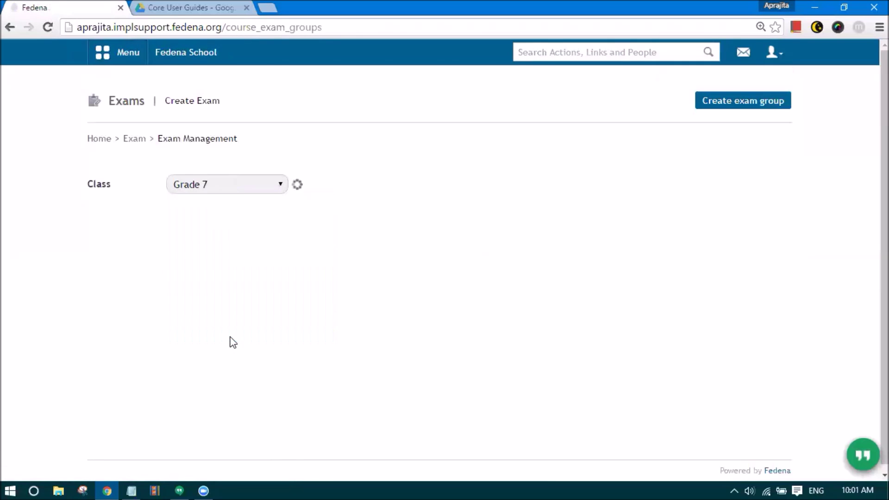
{"action": "scroll", "coordinate": [310, 290], "scroll_direction": "down", "scroll_amount": 3}
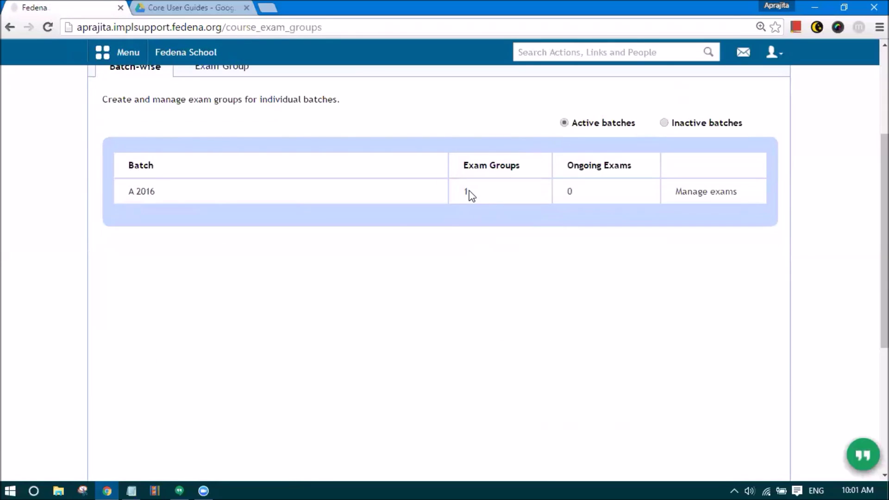
{"action": "left_click", "coordinate": [697, 194]}
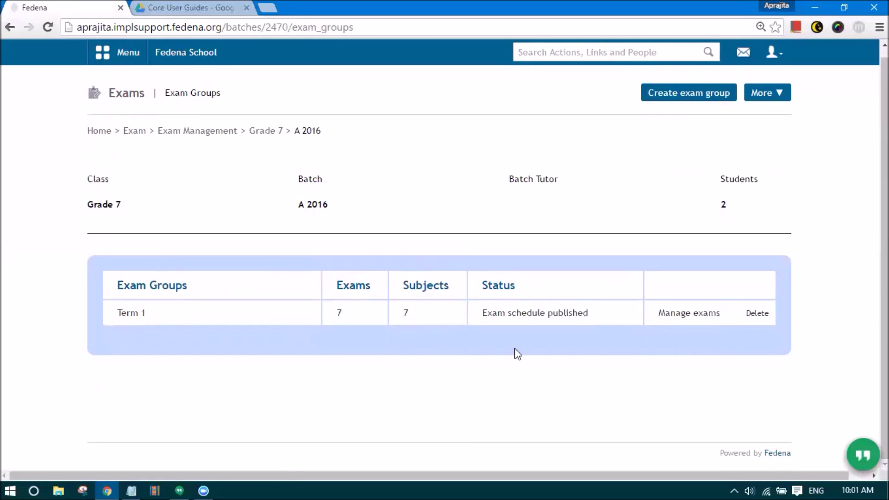
{"action": "left_click_drag", "start_coordinate": [477, 313], "coordinate": [591, 302]}
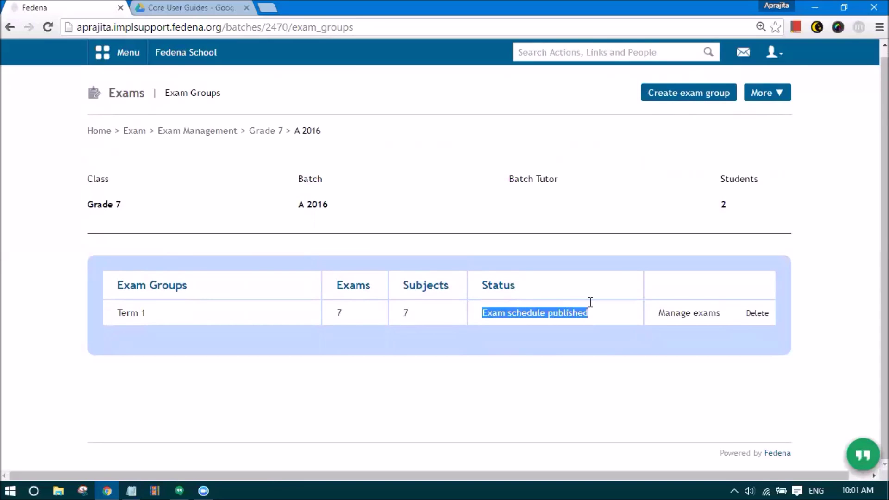
{"action": "left_click", "coordinate": [620, 316]}
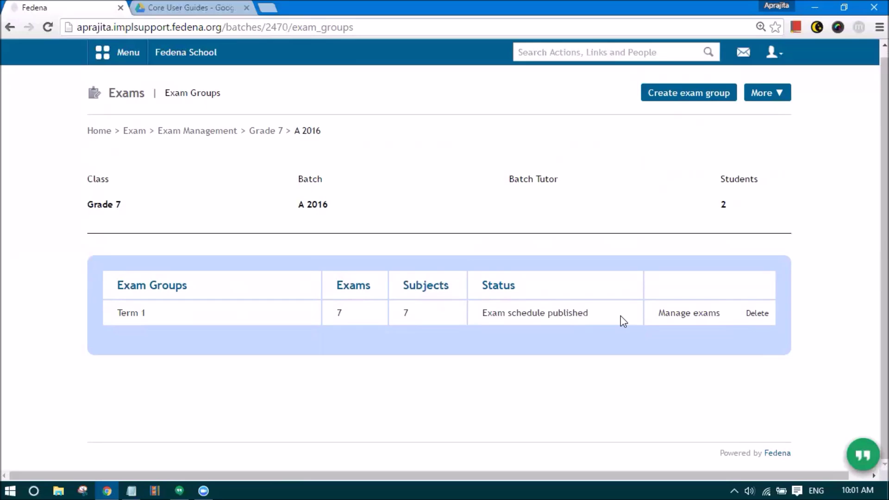
{"action": "left_click_drag", "start_coordinate": [408, 308], "coordinate": [405, 312]}
{"action": "left_click", "coordinate": [420, 328]}
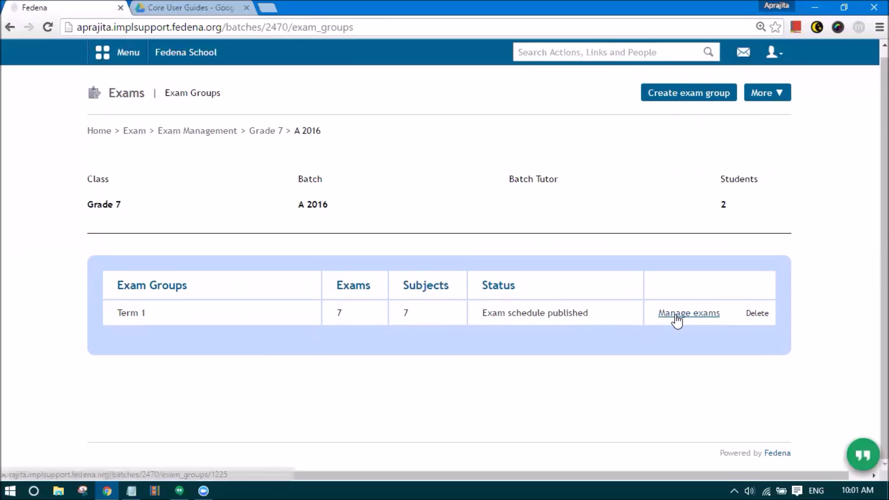
- Open Term 1's exams, check the FA Scores subject list, then return to the seven-subject table
{"action": "left_click", "coordinate": [692, 314]}
{"action": "scroll", "coordinate": [625, 324], "scroll_direction": "down", "scroll_amount": 4}
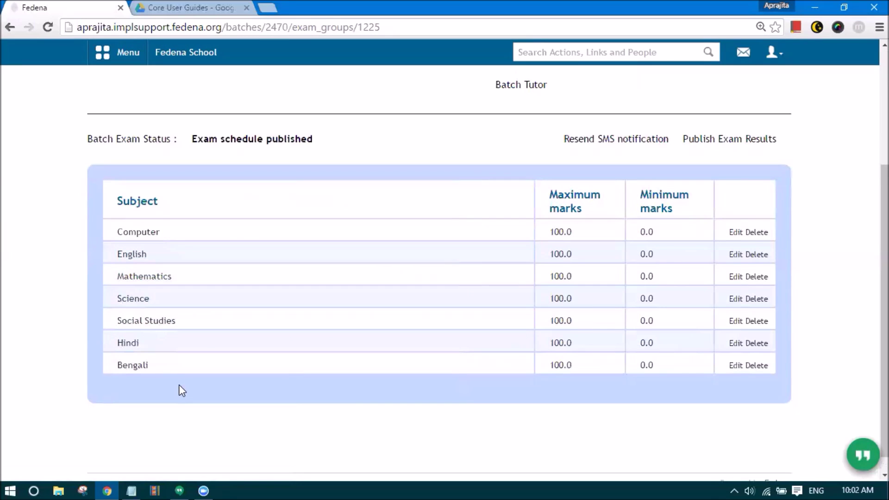
{"action": "scroll", "coordinate": [191, 371], "scroll_direction": "up", "scroll_amount": 4}
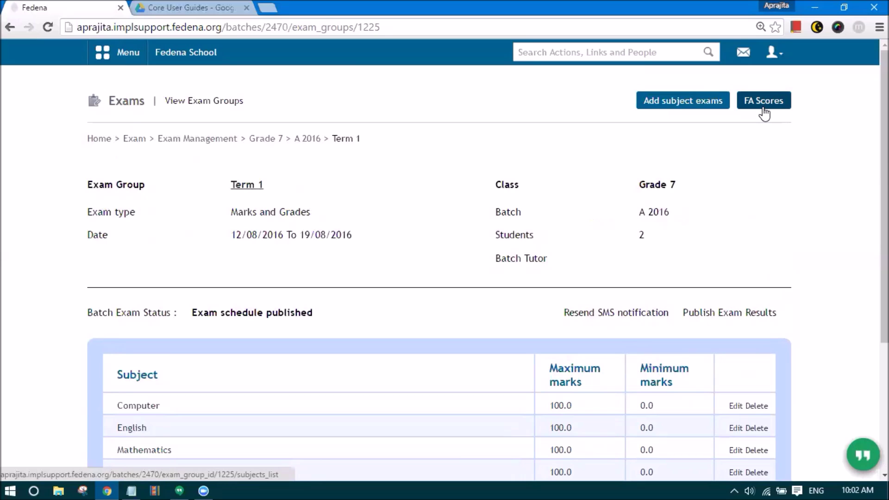
{"action": "left_click", "coordinate": [763, 110]}
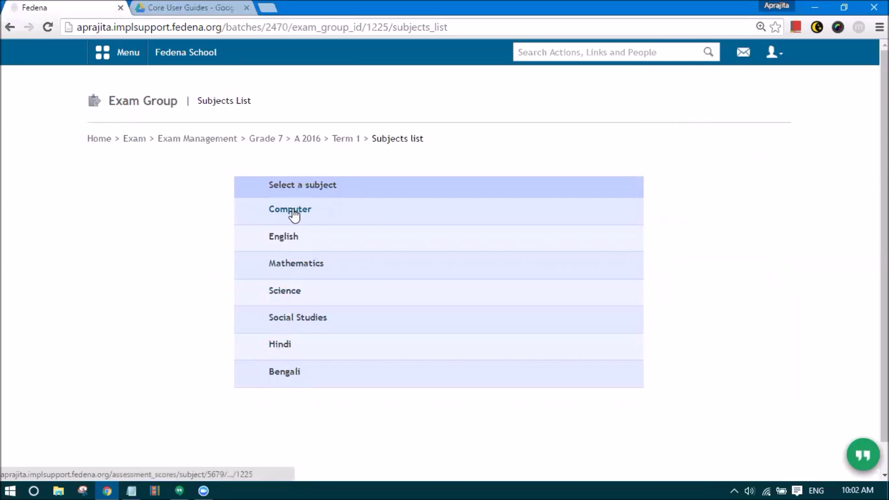
{"action": "left_click", "coordinate": [340, 139]}
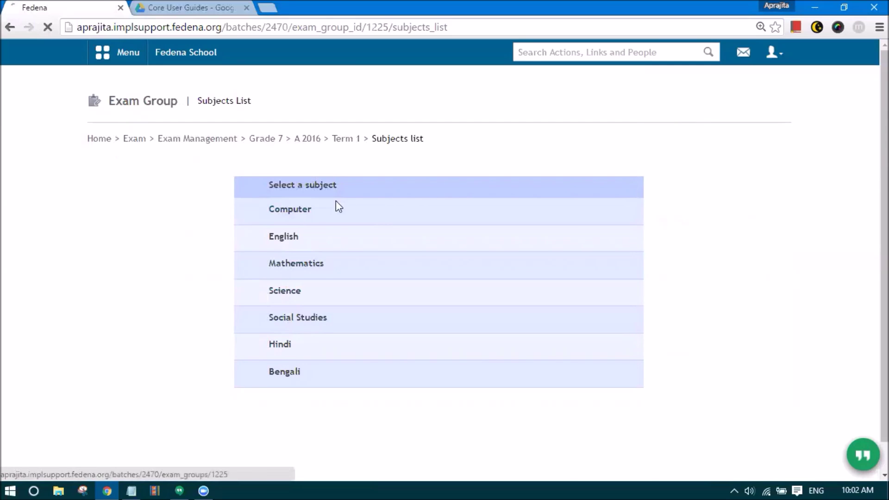
{"action": "scroll", "coordinate": [171, 379], "scroll_direction": "down", "scroll_amount": 1}
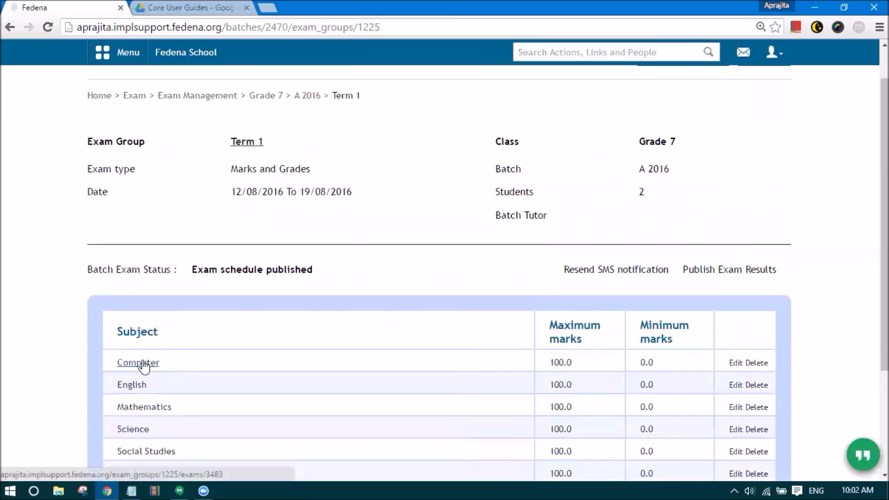
{"action": "scroll", "coordinate": [679, 125], "scroll_direction": "up", "scroll_amount": 1}
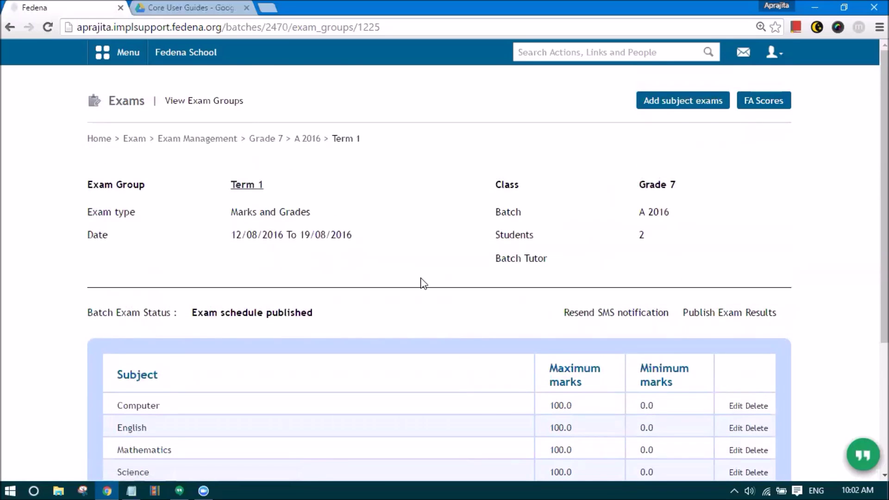
{"action": "scroll", "coordinate": [358, 330], "scroll_direction": "down", "scroll_amount": 2}
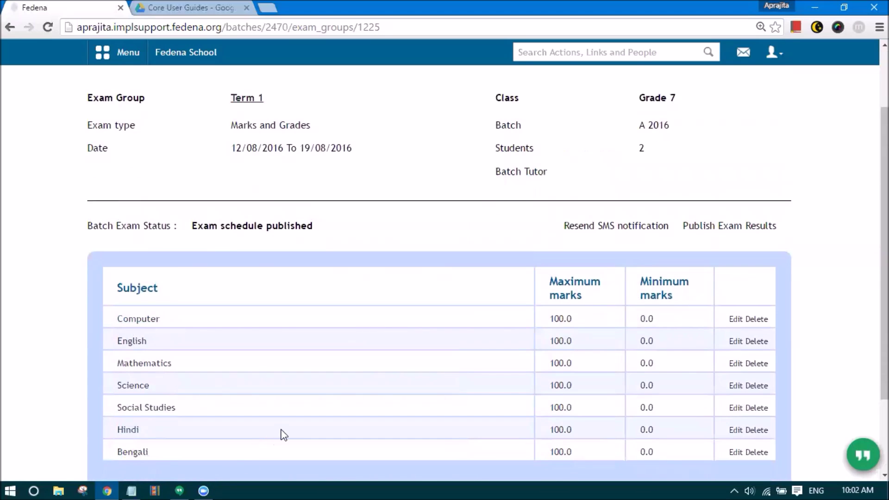
{"action": "scroll", "coordinate": [311, 420], "scroll_direction": "up", "scroll_amount": 2}
{"action": "scroll", "coordinate": [313, 410], "scroll_direction": "down", "scroll_amount": 4}
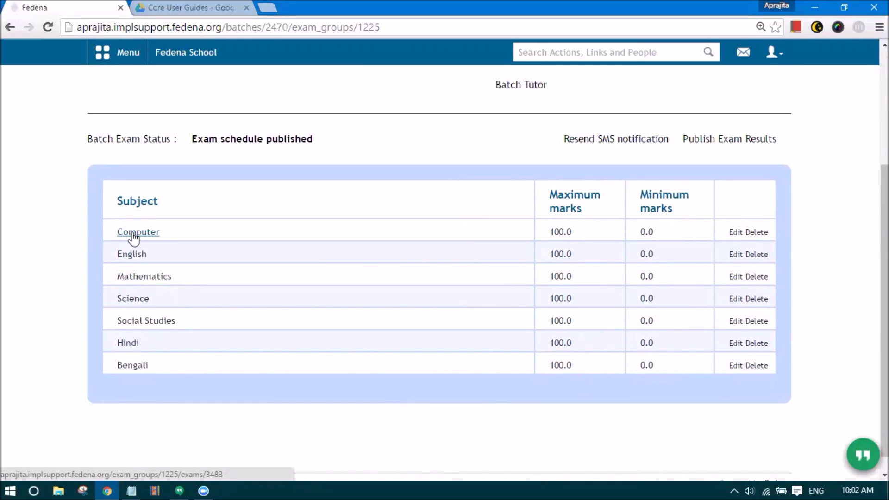
- Save Computer marks 80 and 100, both remarked Excellent, yielding grades B1 and A1
{"action": "left_click", "coordinate": [134, 233]}
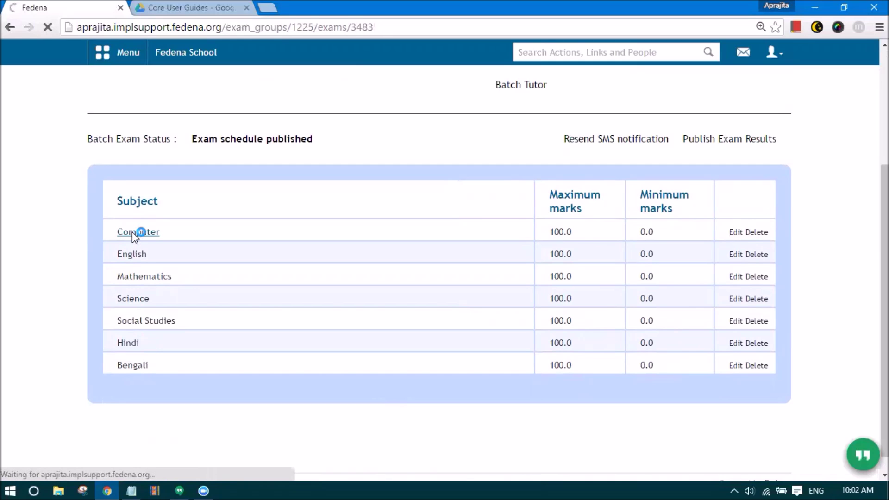
{"action": "left_click", "coordinate": [441, 232]}
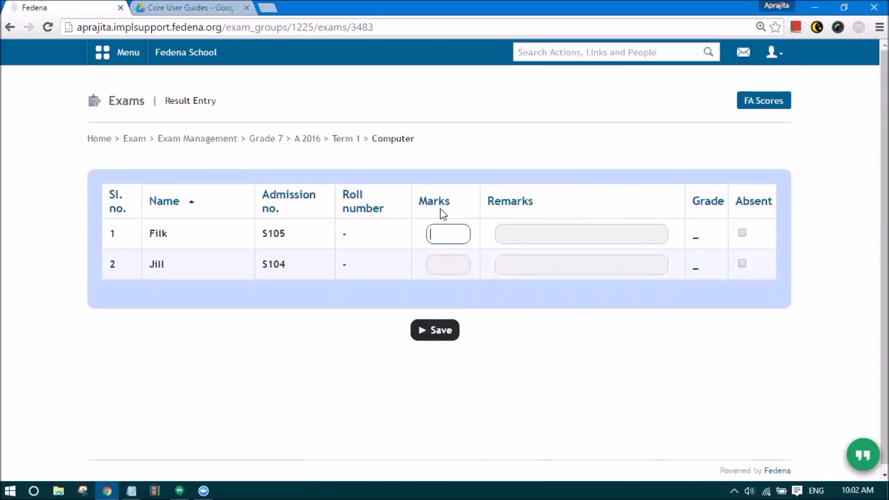
{"action": "type", "text": "80100"}
{"action": "left_click", "coordinate": [496, 232]}
{"action": "left_click", "coordinate": [509, 239]}
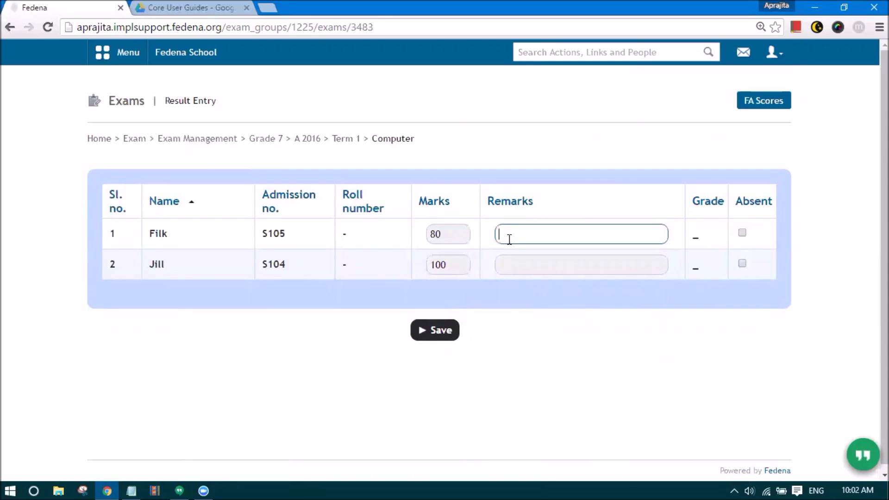
{"action": "type", "text": "Excellent"}
{"action": "key", "text": "Tab"}
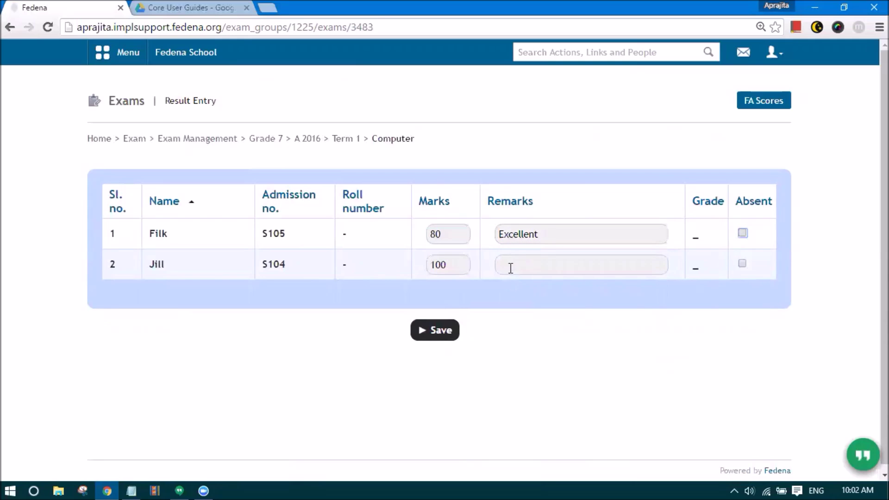
{"action": "left_click", "coordinate": [510, 269]}
{"action": "type", "text": "Excellent"}
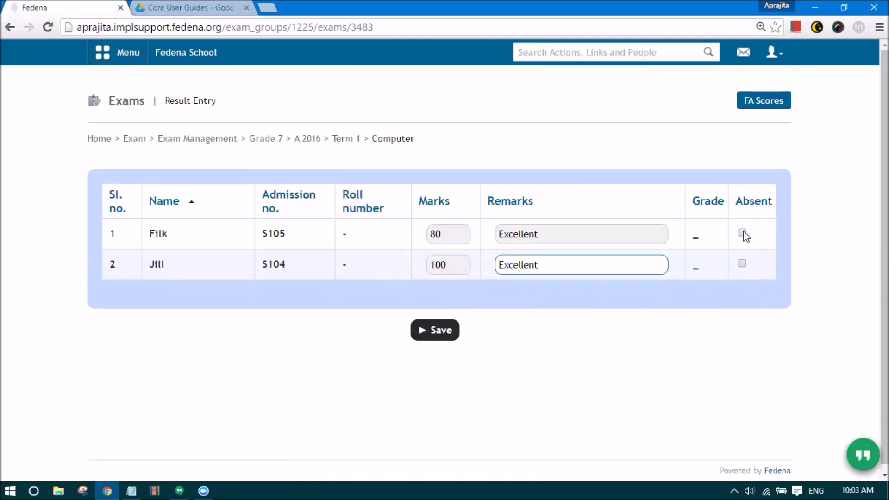
{"action": "left_click", "coordinate": [432, 334]}
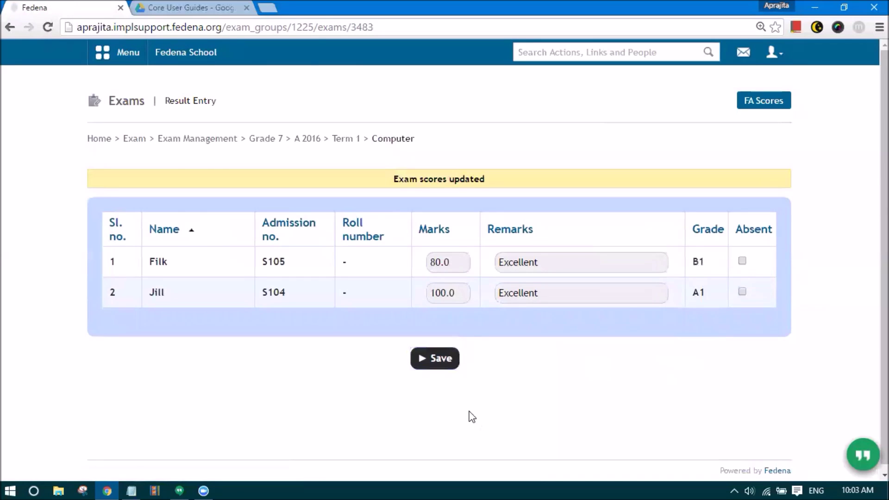
{"action": "left_click_drag", "start_coordinate": [373, 138], "coordinate": [470, 180]}
- Return to Term 1 and open the Employee Subject Association Details report under Data and Reports
{"action": "left_click", "coordinate": [343, 140]}
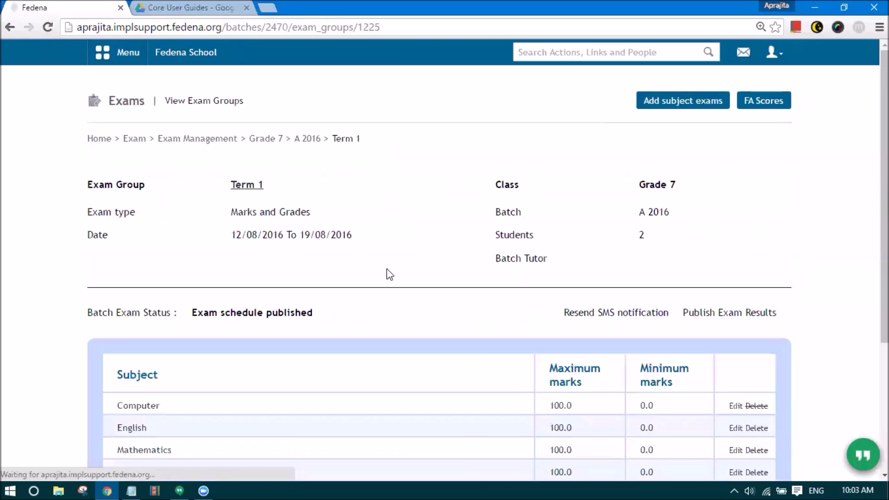
{"action": "scroll", "coordinate": [214, 351], "scroll_direction": "down", "scroll_amount": 2}
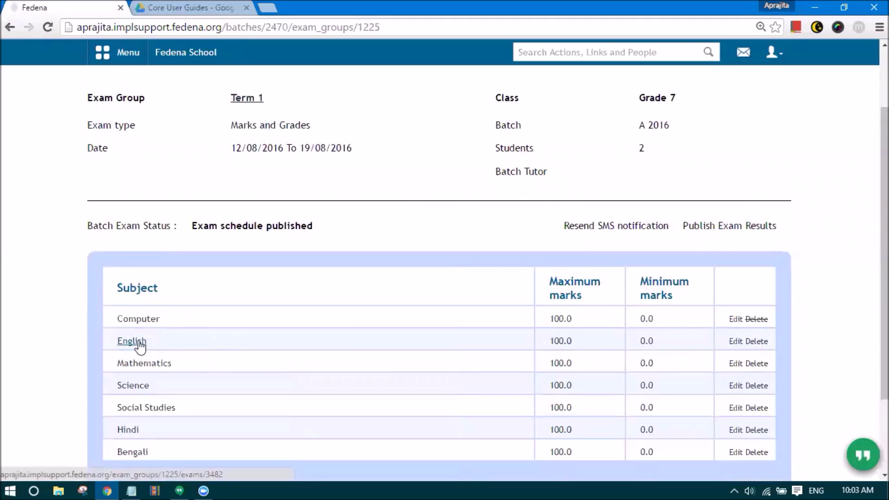
{"action": "scroll", "coordinate": [141, 345], "scroll_direction": "up", "scroll_amount": 1}
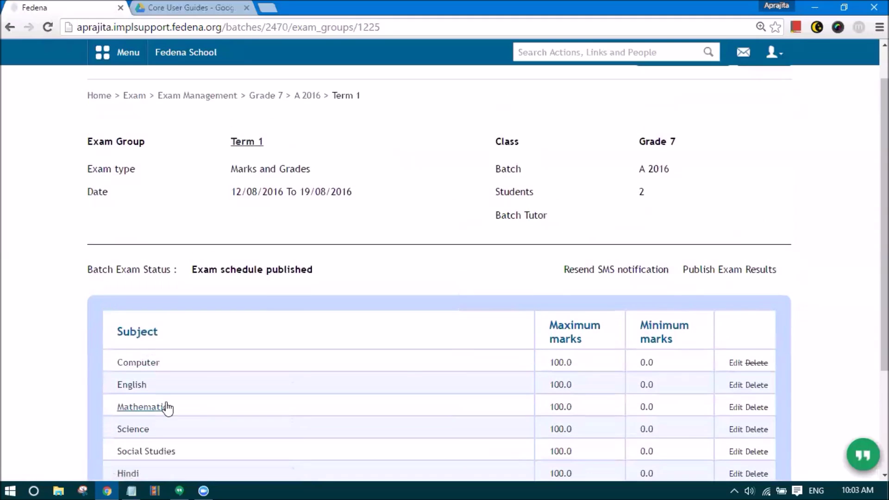
{"action": "scroll", "coordinate": [116, 329], "scroll_direction": "down", "scroll_amount": 2}
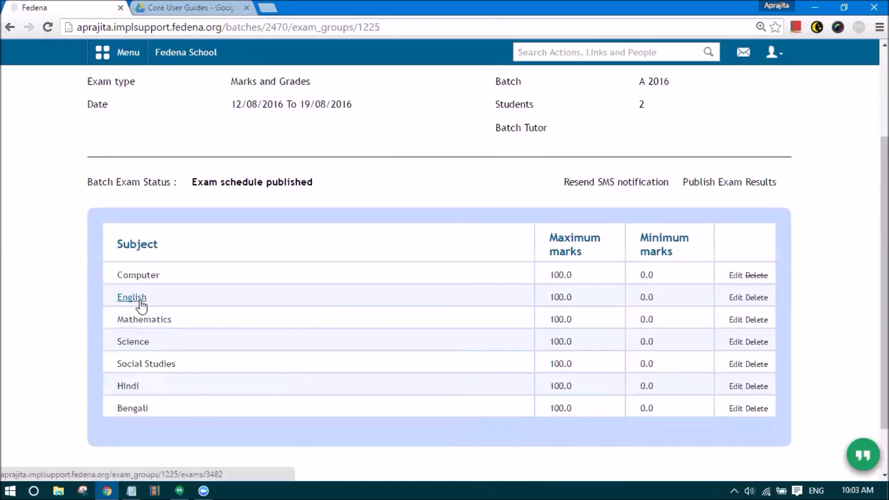
{"action": "left_click", "coordinate": [121, 53]}
{"action": "left_click", "coordinate": [436, 93]}
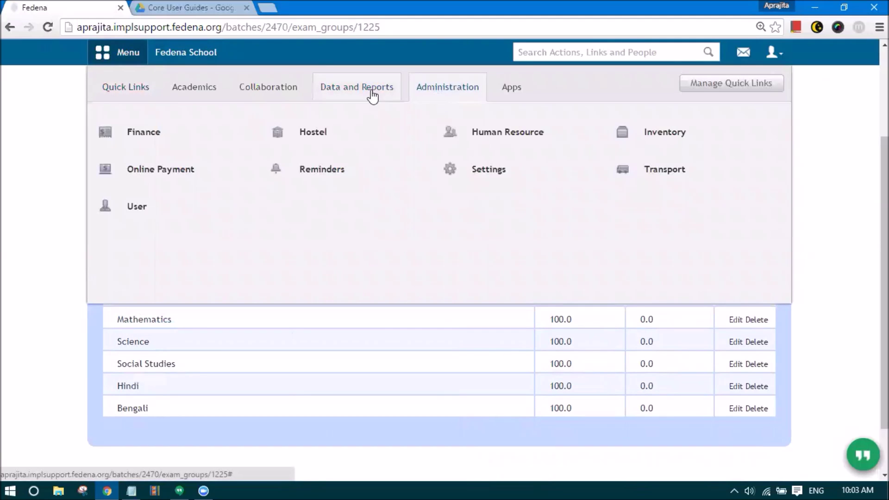
{"action": "left_click", "coordinate": [354, 87]}
{"action": "left_click", "coordinate": [320, 175]}
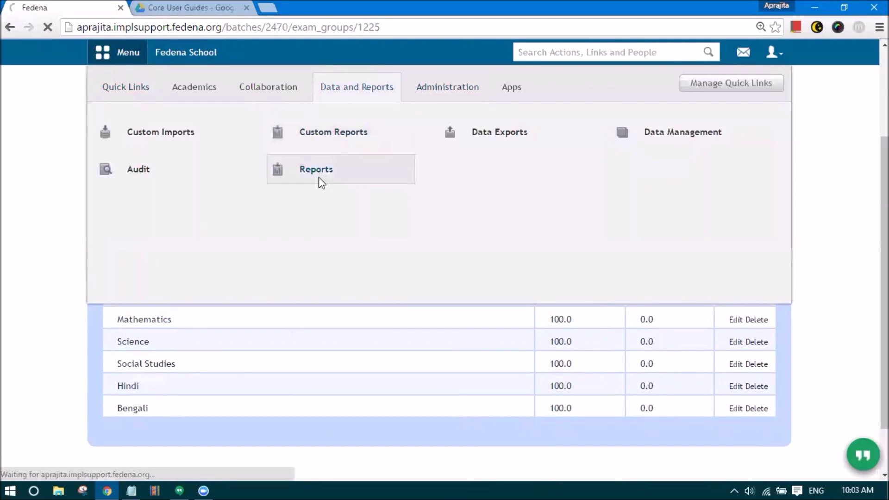
{"action": "scroll", "coordinate": [334, 222], "scroll_direction": "down", "scroll_amount": 2}
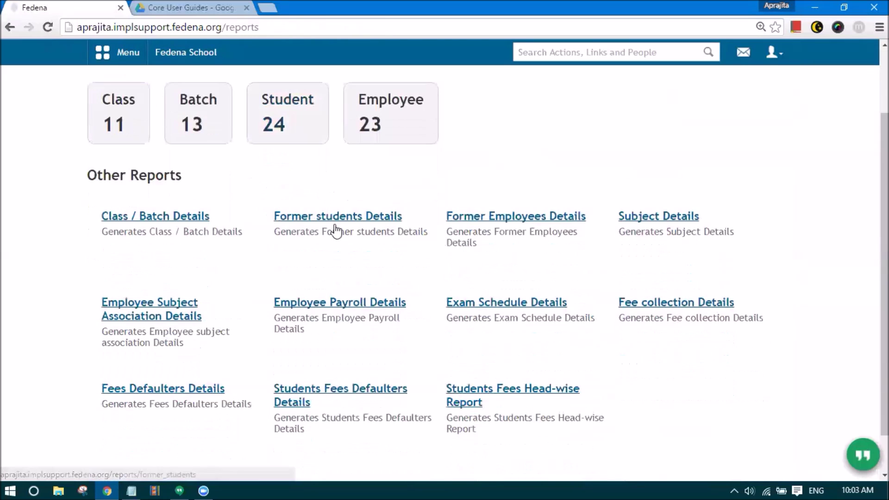
{"action": "left_click", "coordinate": [145, 314]}
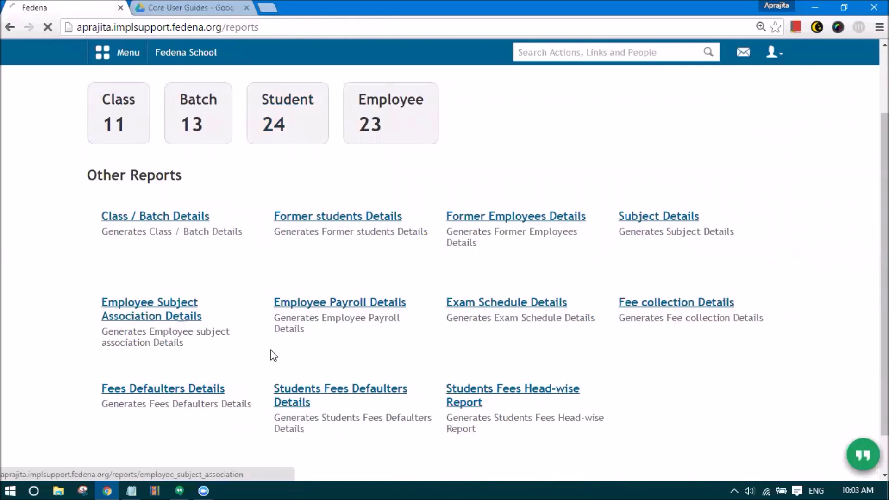
- Select the employee IDs of the Grade 7 A Computer and English teachers
{"action": "scroll", "coordinate": [286, 351], "scroll_direction": "down", "scroll_amount": 1}
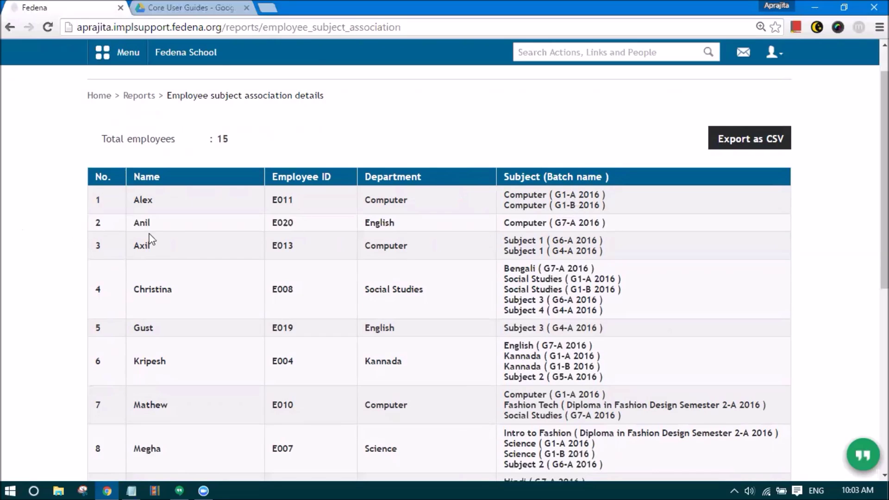
{"action": "double_click", "coordinate": [287, 223]}
{"action": "scroll", "coordinate": [550, 271], "scroll_direction": "down", "scroll_amount": 2}
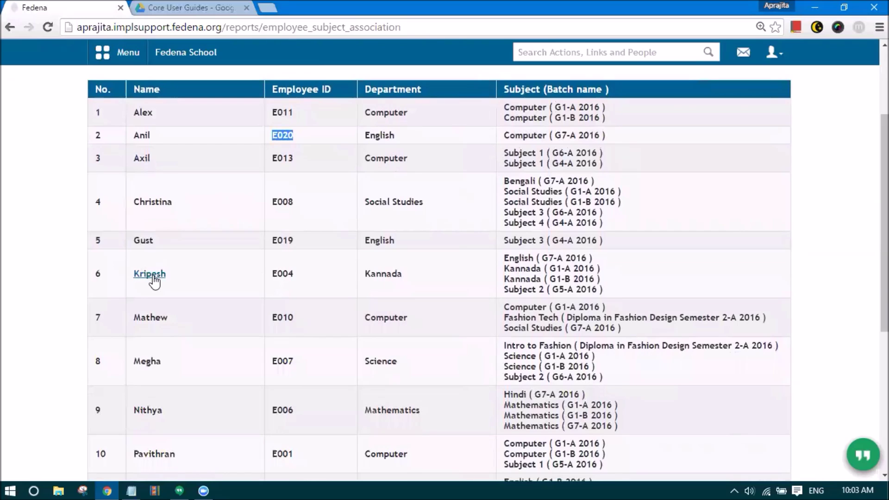
{"action": "left_click_drag", "start_coordinate": [305, 276], "coordinate": [265, 274]}
{"action": "key", "text": "ctrl+c"}
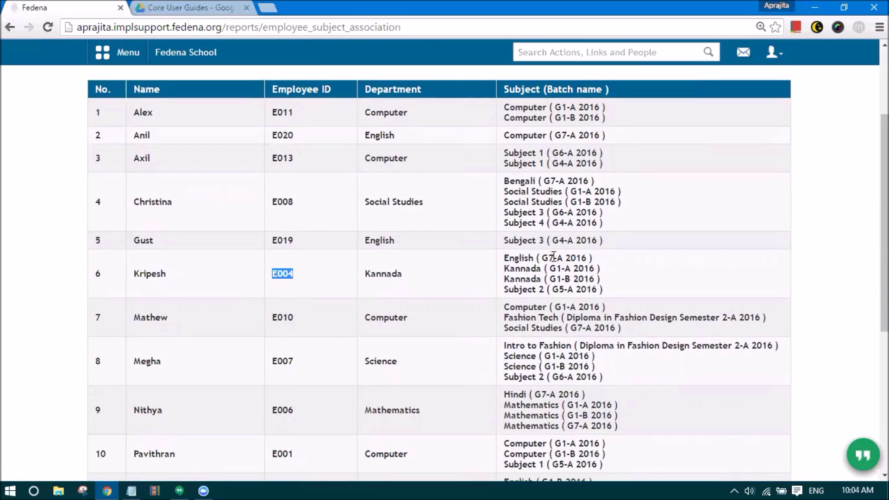
- Log out and sign in as the teacher using the copied employee ID and password
{"action": "left_click", "coordinate": [774, 53]}
{"action": "left_click", "coordinate": [748, 109]}
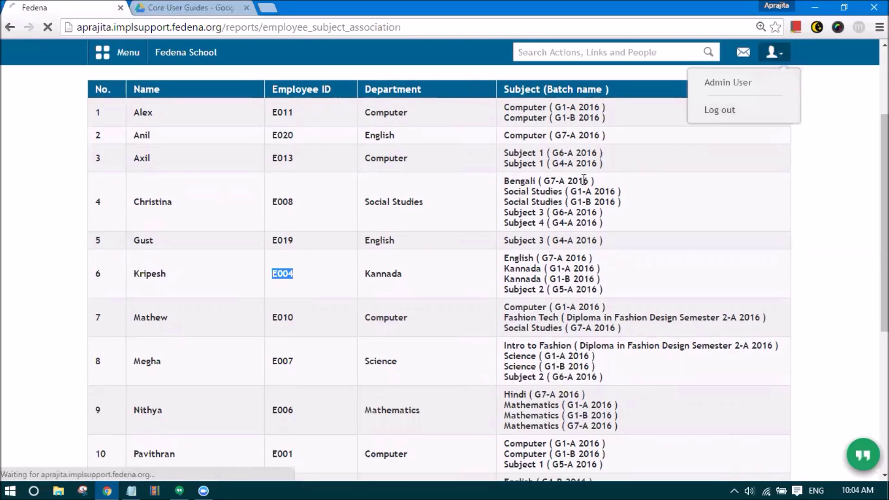
{"action": "key", "text": "ctrl+v"}
{"action": "key", "text": "Tab"}
{"action": "key", "text": "ctrl+v"}
{"action": "key", "text": "Return"}
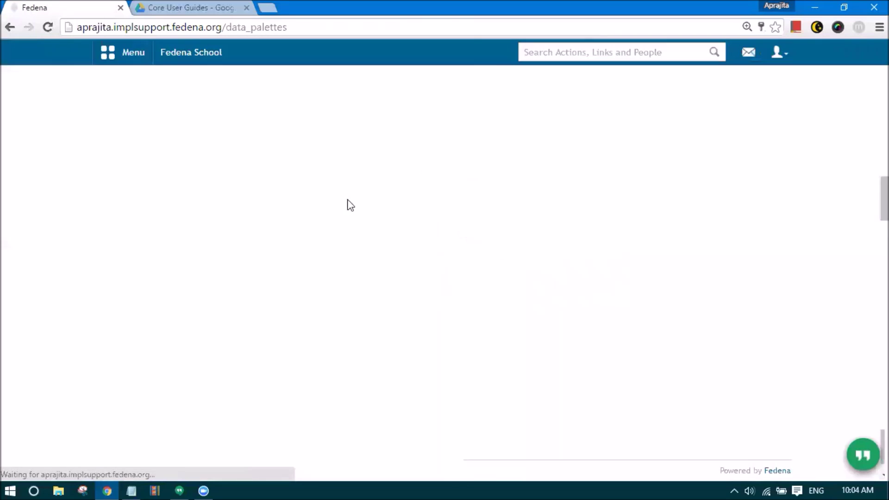
- Go to Academics > Examination > Exam Management and list the available classes
{"action": "left_click", "coordinate": [194, 89]}
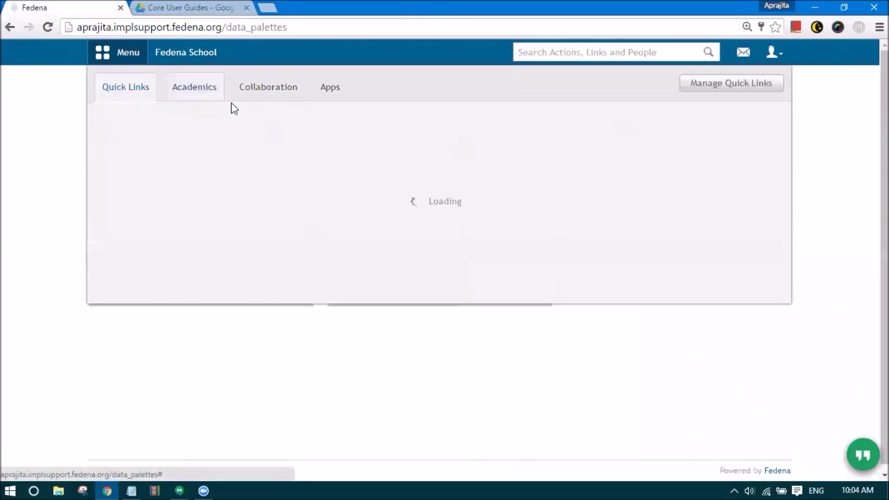
{"action": "mouse_move", "coordinate": [657, 139]}
{"action": "left_click", "coordinate": [601, 149]}
{"action": "left_click", "coordinate": [188, 188]}
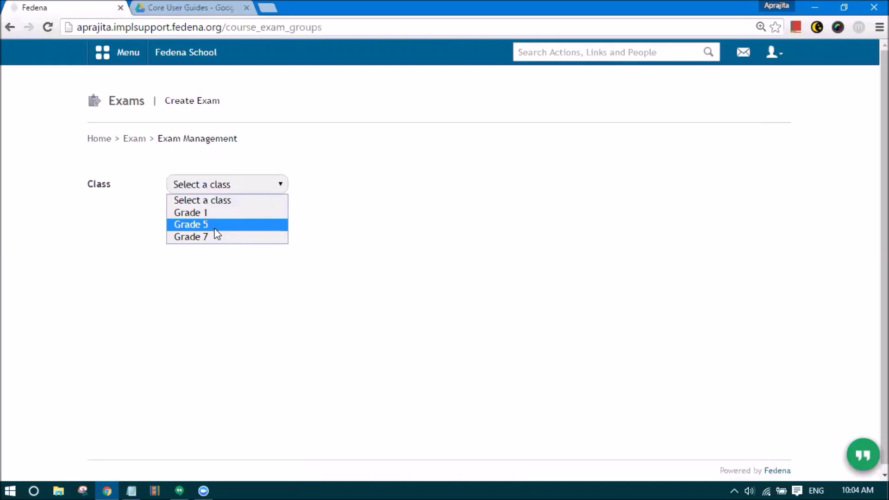
- Open English result entry for Grade 7 A 2016's Term 1 exam group
{"action": "left_click", "coordinate": [215, 238]}
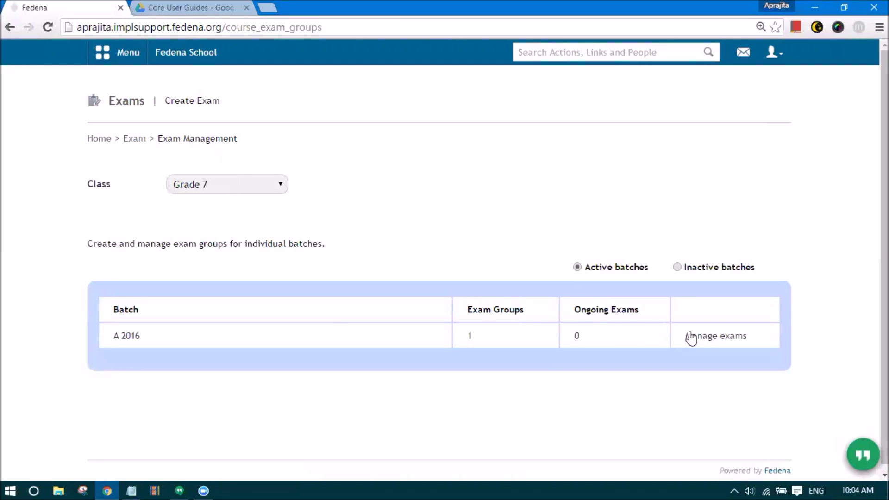
{"action": "left_click", "coordinate": [710, 342]}
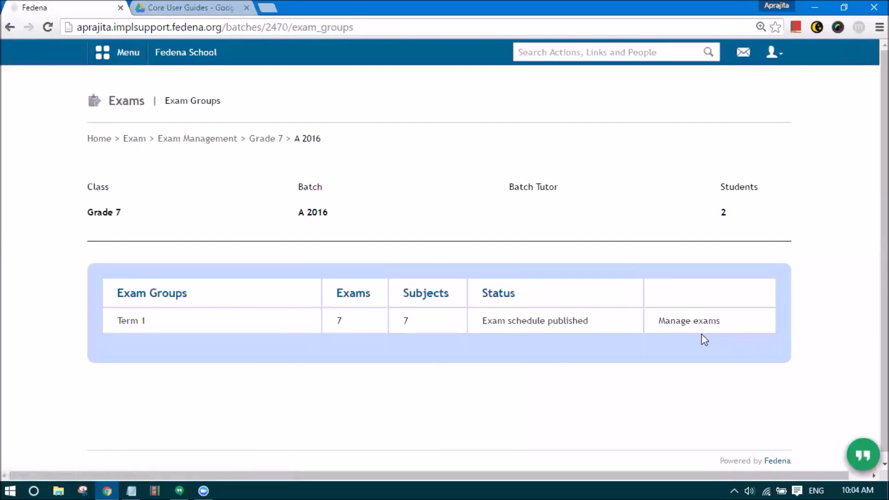
{"action": "left_click", "coordinate": [692, 324]}
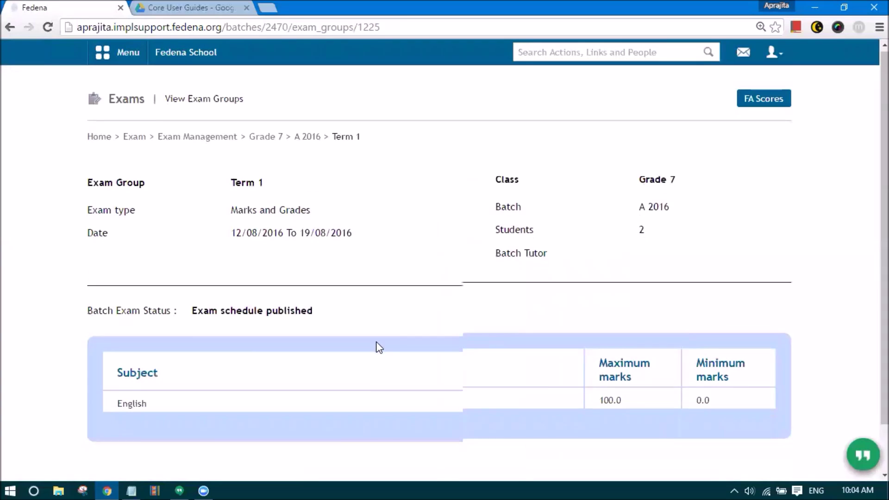
{"action": "scroll", "coordinate": [153, 353], "scroll_direction": "down", "scroll_amount": 2}
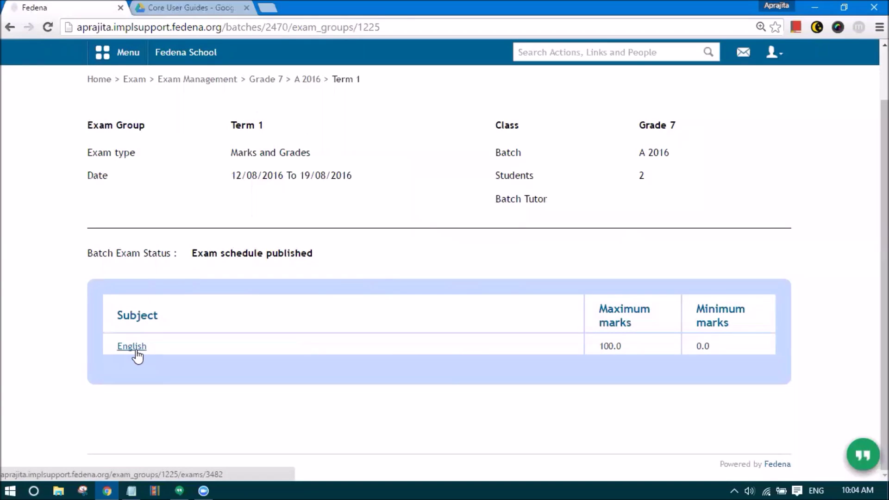
{"action": "left_click", "coordinate": [136, 351]}
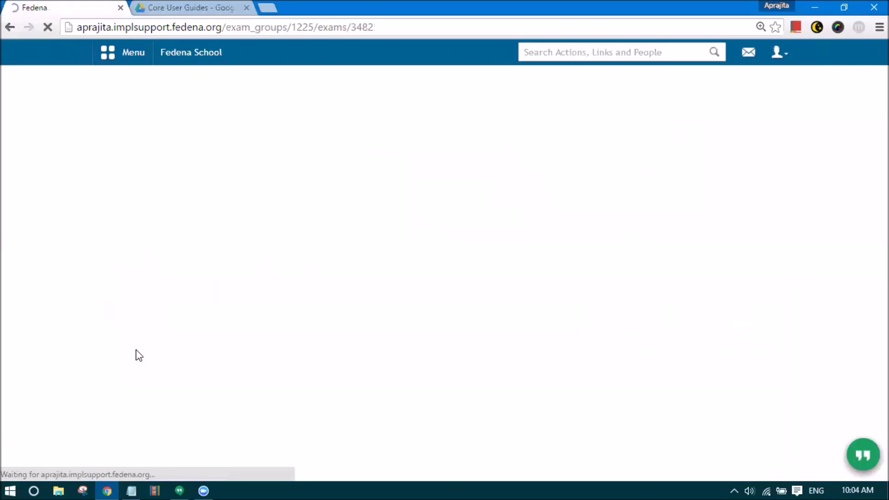
- Save English marks 70 and 89 with remark Excellent, giving grades B2 and A2
{"action": "left_click", "coordinate": [451, 231]}
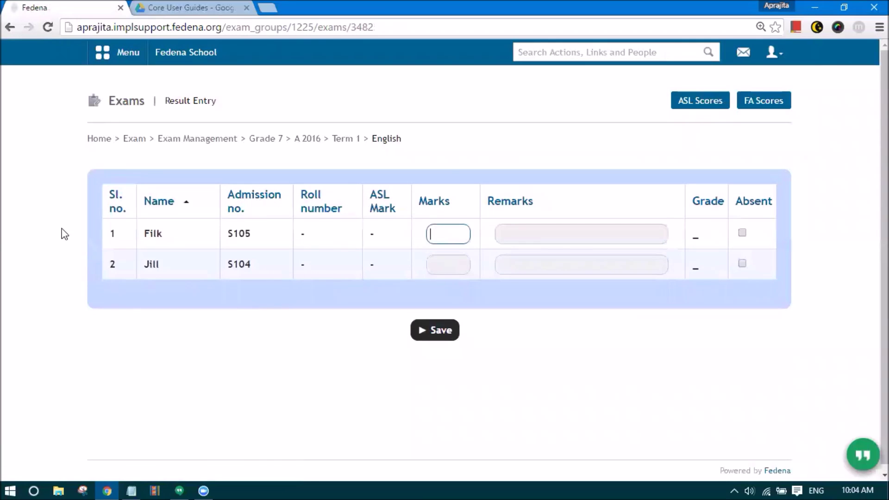
{"action": "type", "text": "70"}
{"action": "left_click", "coordinate": [451, 266]}
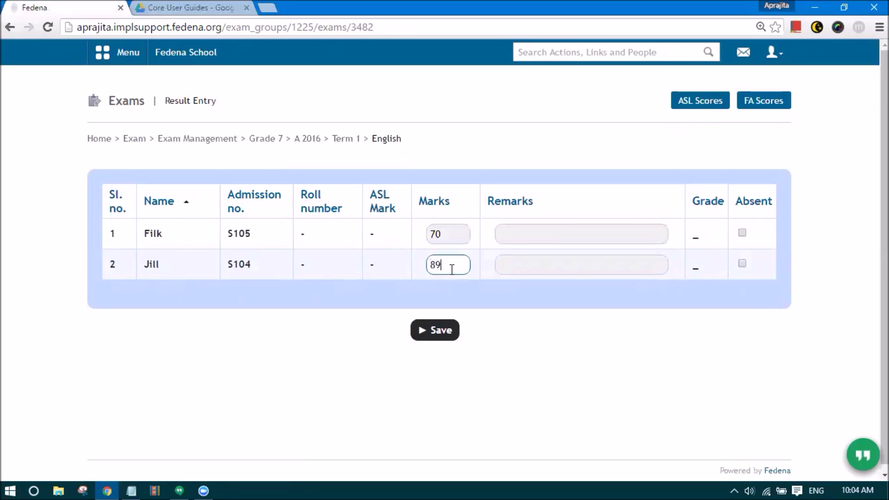
{"action": "left_click", "coordinate": [504, 231]}
{"action": "left_click", "coordinate": [518, 257]}
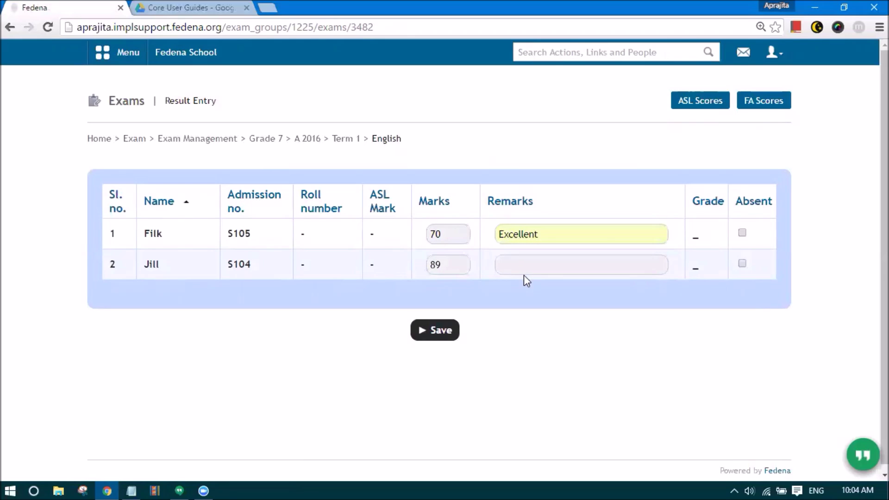
{"action": "left_click", "coordinate": [522, 268]}
{"action": "left_click", "coordinate": [521, 284]}
{"action": "left_click", "coordinate": [429, 334]}
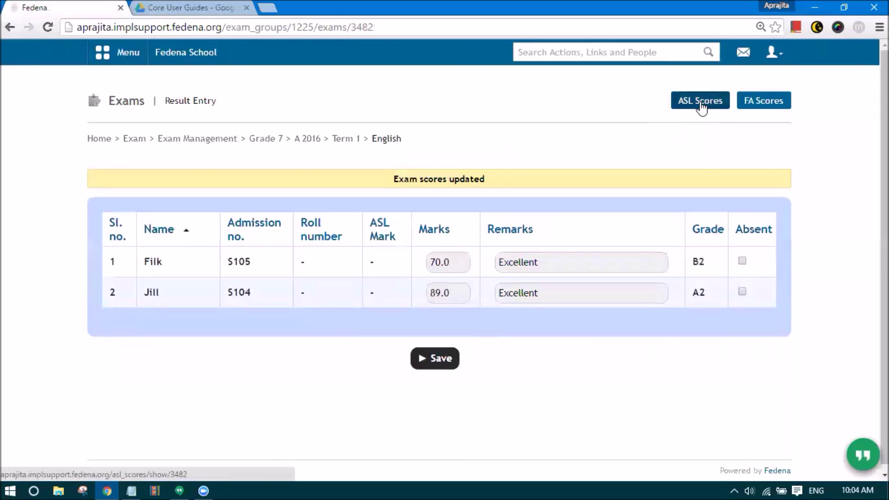
{"action": "left_click_drag", "start_coordinate": [373, 138], "coordinate": [413, 134]}
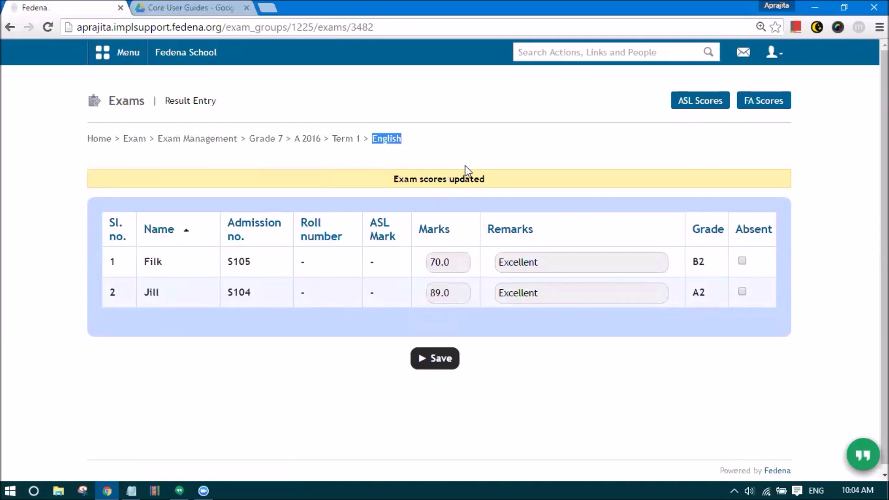
{"action": "left_click", "coordinate": [709, 109]}
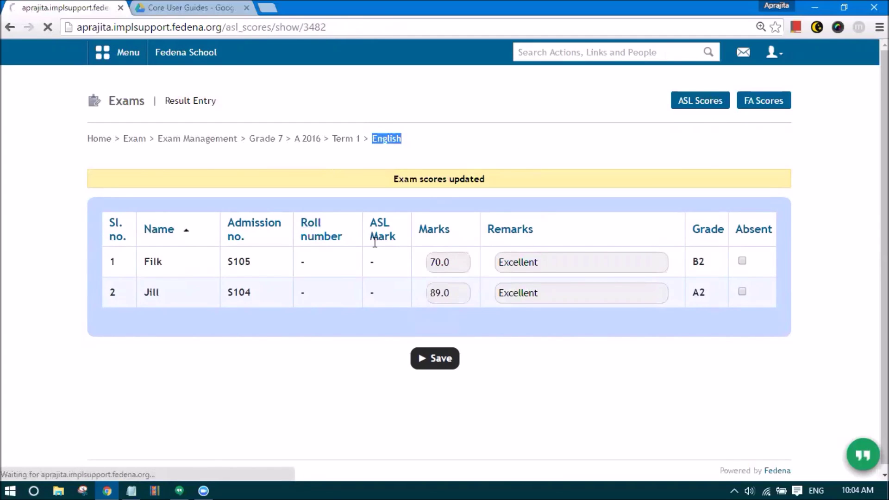
- Save English ASL speaking/listening scores of 12/10 and 13/16 for the two students
{"action": "left_click", "coordinate": [674, 229]}
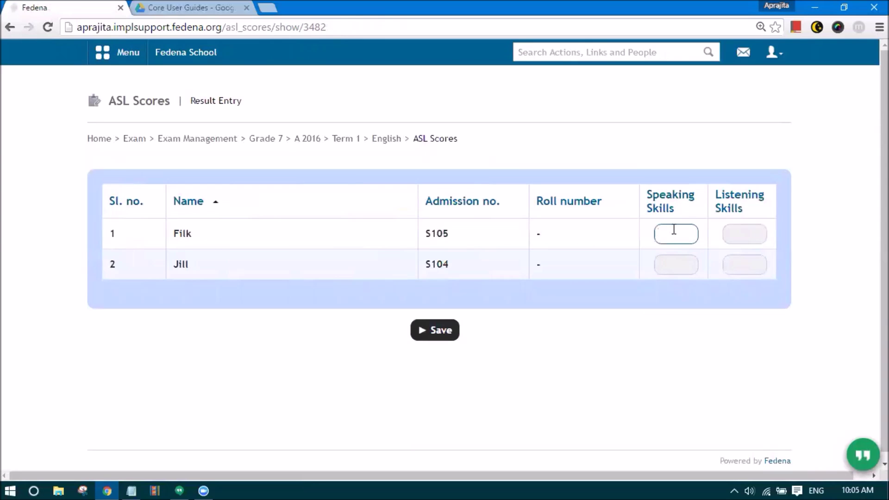
{"action": "type", "text": "12"}
{"action": "left_click", "coordinate": [738, 234]}
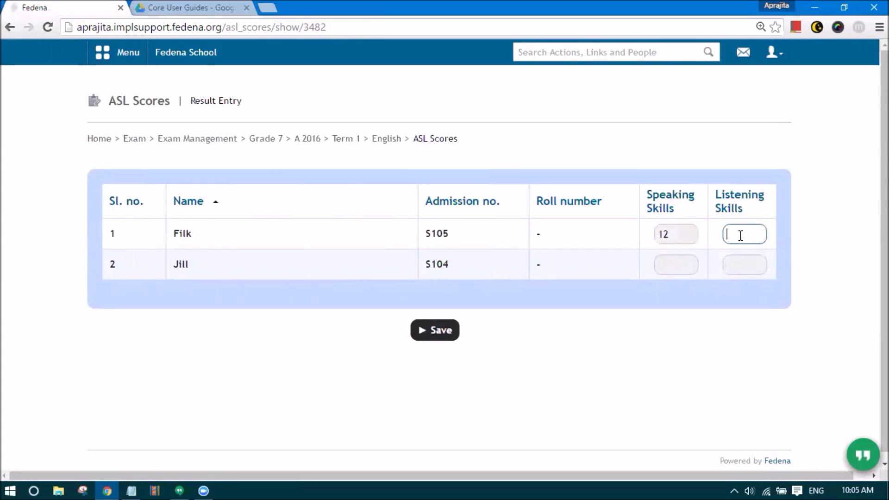
{"action": "type", "text": "10"}
{"action": "left_click", "coordinate": [674, 261]}
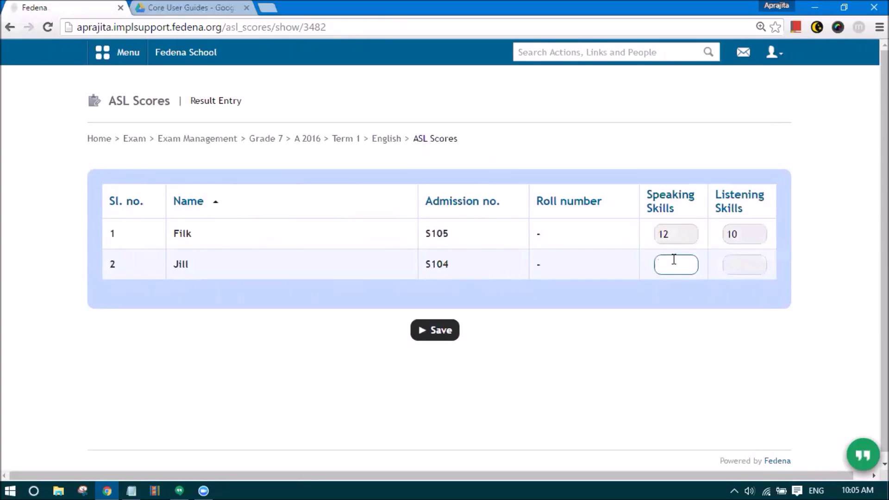
{"action": "left_click", "coordinate": [736, 265]}
{"action": "type", "text": "16"}
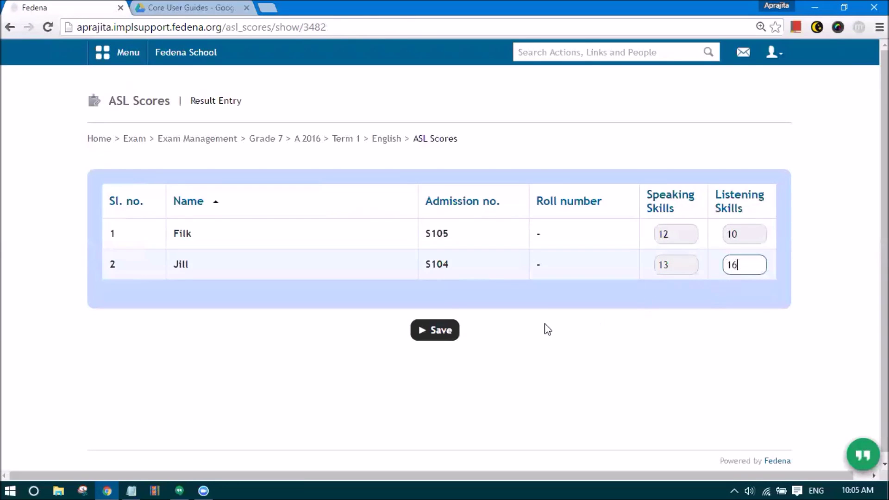
{"action": "left_click", "coordinate": [452, 330]}
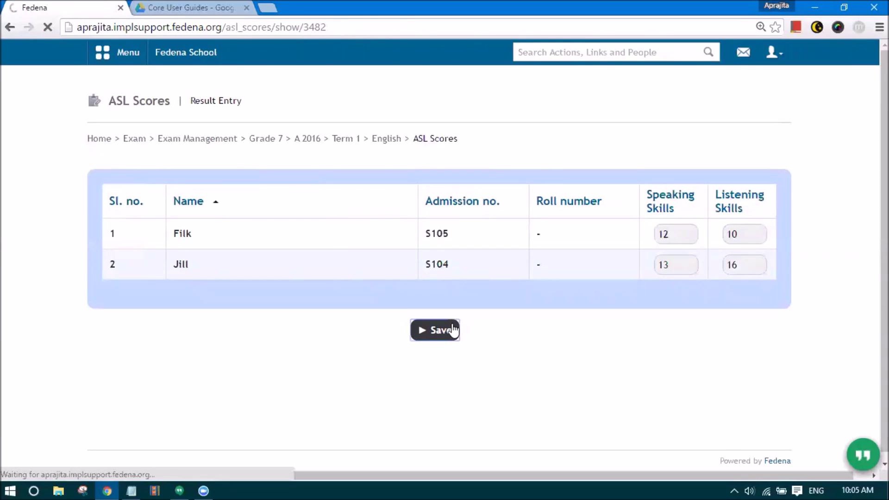
{"action": "left_click", "coordinate": [379, 140]}
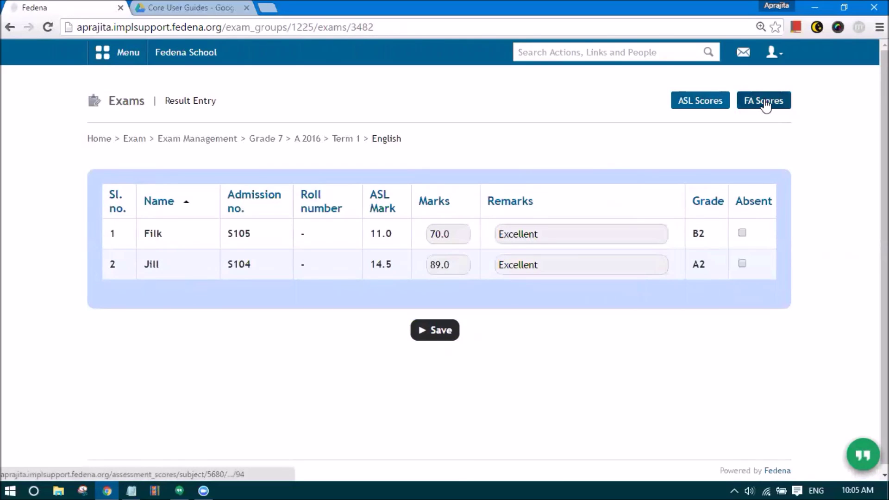
- Change the first student's Science FA1 mark from 99.0 to 90 and save
{"action": "left_click", "coordinate": [767, 103]}
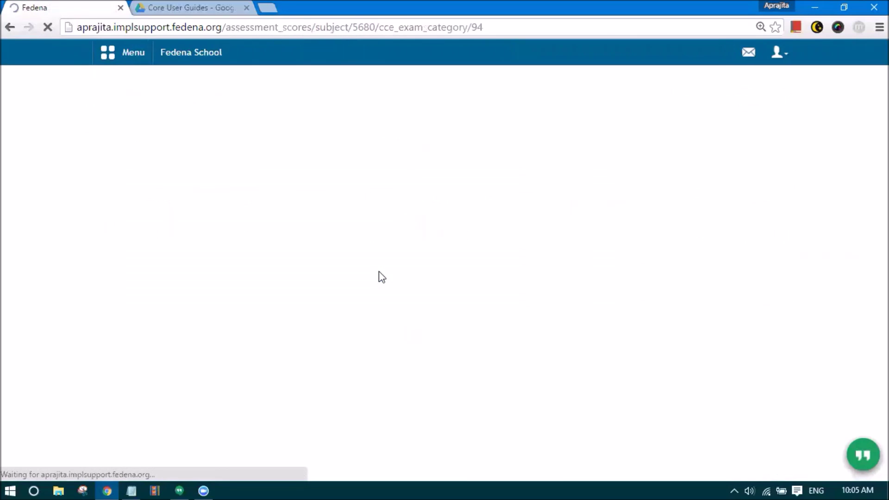
{"action": "left_click", "coordinate": [291, 211]}
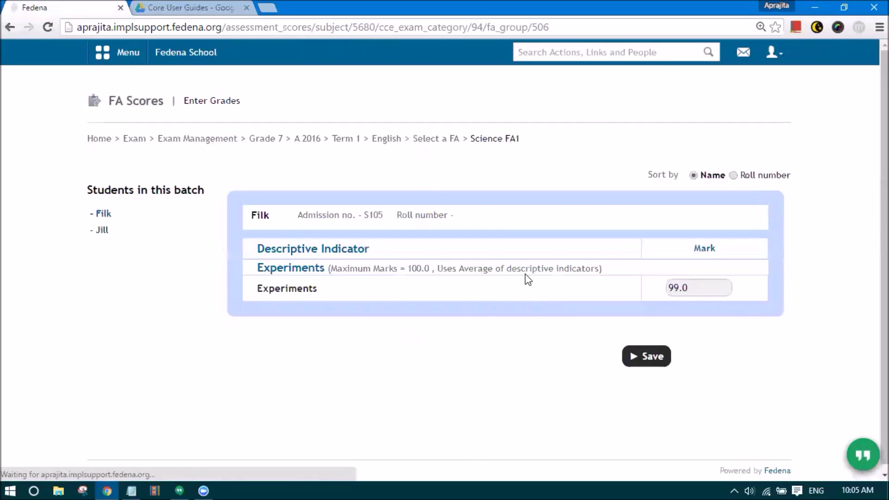
{"action": "left_click_drag", "start_coordinate": [727, 287], "coordinate": [642, 287]}
{"action": "type", "text": "90"}
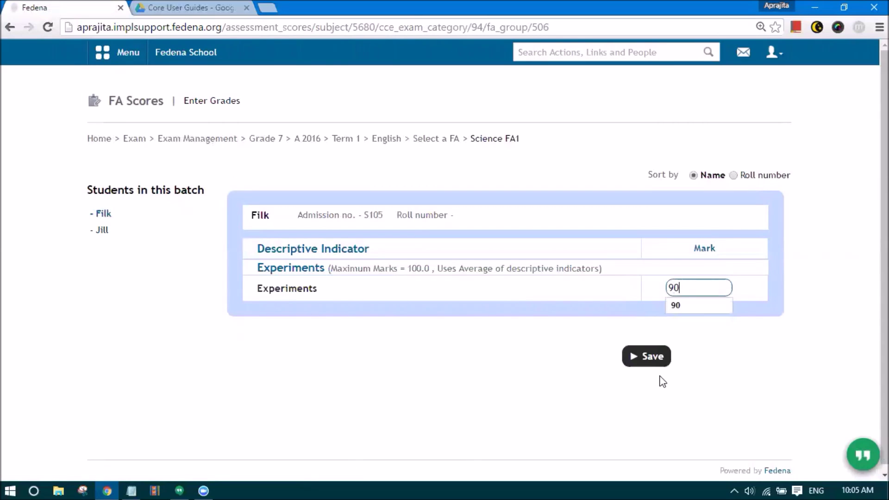
{"action": "left_click", "coordinate": [635, 356]}
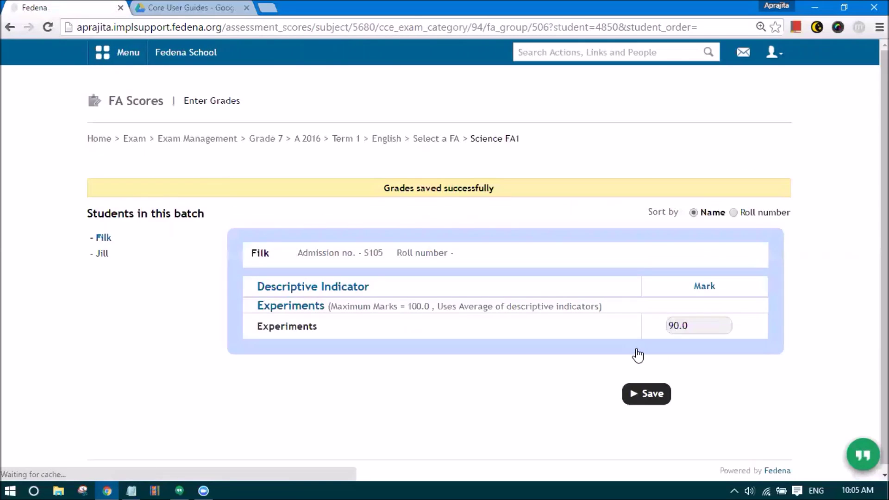
{"action": "left_click", "coordinate": [432, 139]}
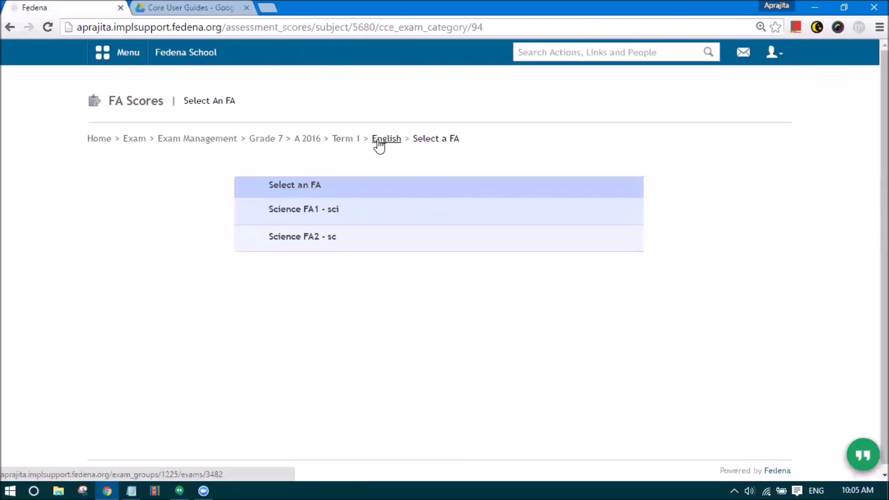
- Log out and attempt to sign in as admin with a mistyped password
{"action": "left_click", "coordinate": [772, 53]}
{"action": "left_click", "coordinate": [724, 112]}
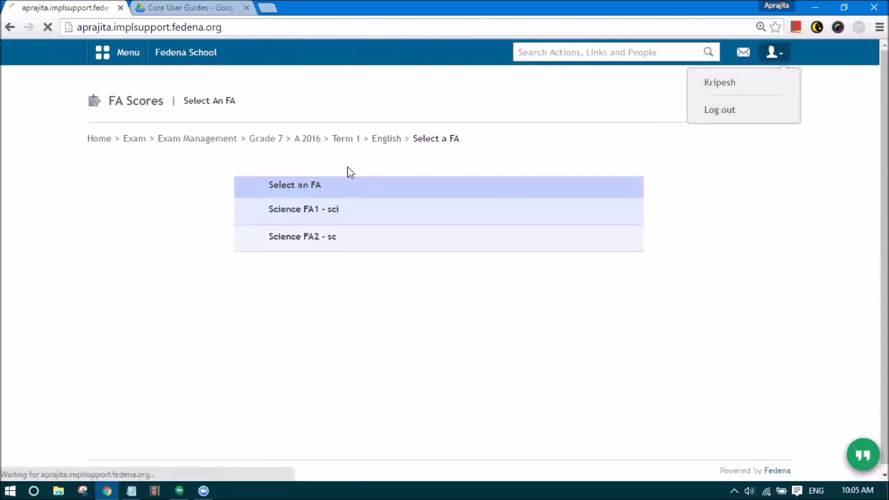
{"action": "type", "text": "admin"}
{"action": "key", "text": "Tab"}
{"action": "type", "text": "admi"}
{"action": "key", "text": "Return"}
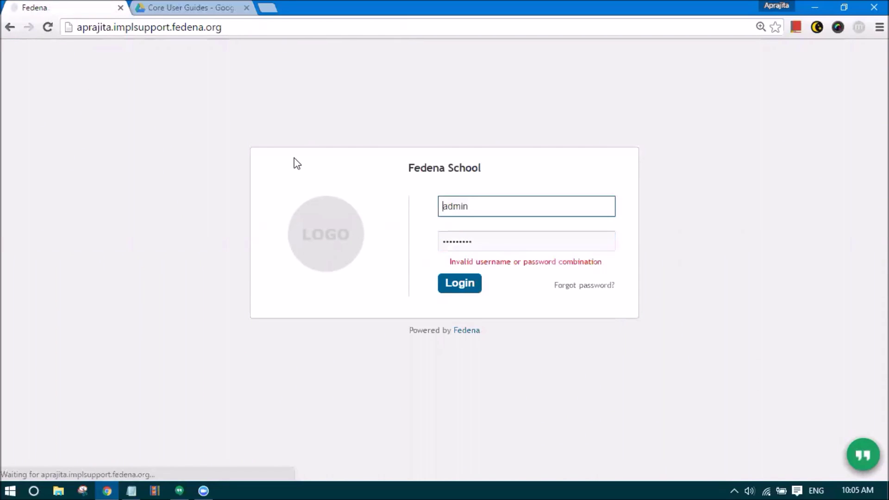
- Retry with the correct admin password to reach the school dashboard
{"action": "left_click", "coordinate": [476, 242]}
{"action": "key", "text": "Return"}
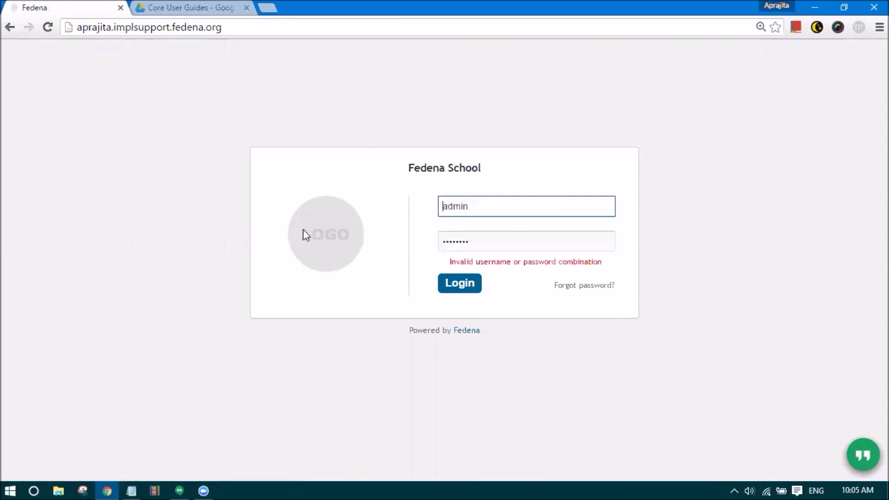
{"action": "key", "text": "Tab"}
{"action": "type", "text": "admin"}
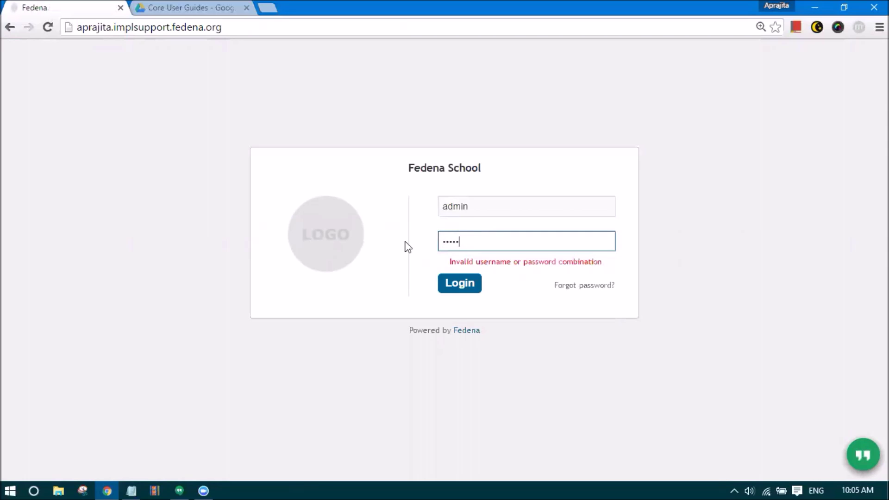
{"action": "key", "text": "Return"}
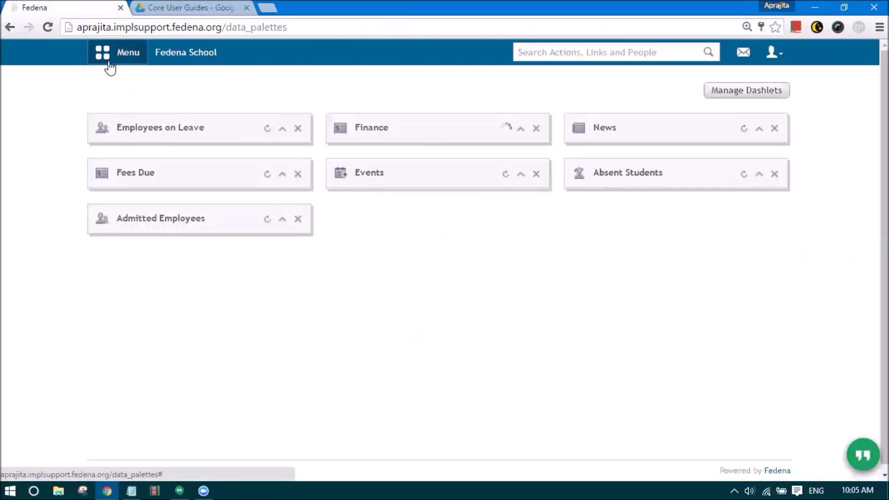
{"action": "left_click", "coordinate": [109, 60]}
{"action": "left_click", "coordinate": [192, 97]}
- Open the Grade 7 A 2016 exams and save a Hindi mark of 45 with the remark Excellent
{"action": "mouse_move", "coordinate": [298, 174]}
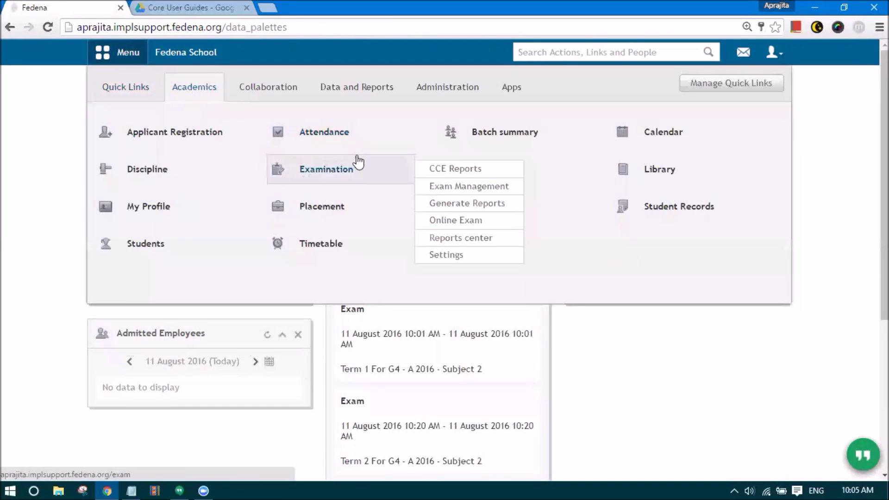
{"action": "left_click", "coordinate": [463, 187]}
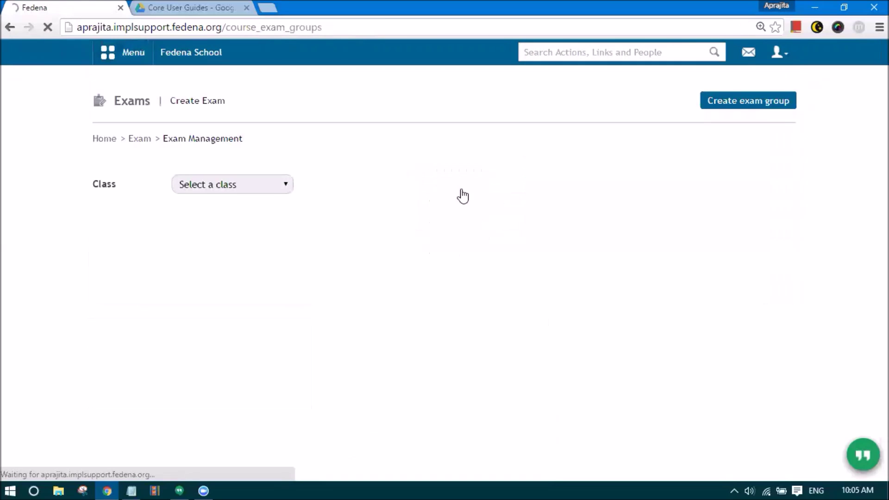
{"action": "left_click", "coordinate": [190, 185]}
{"action": "left_click", "coordinate": [210, 336]}
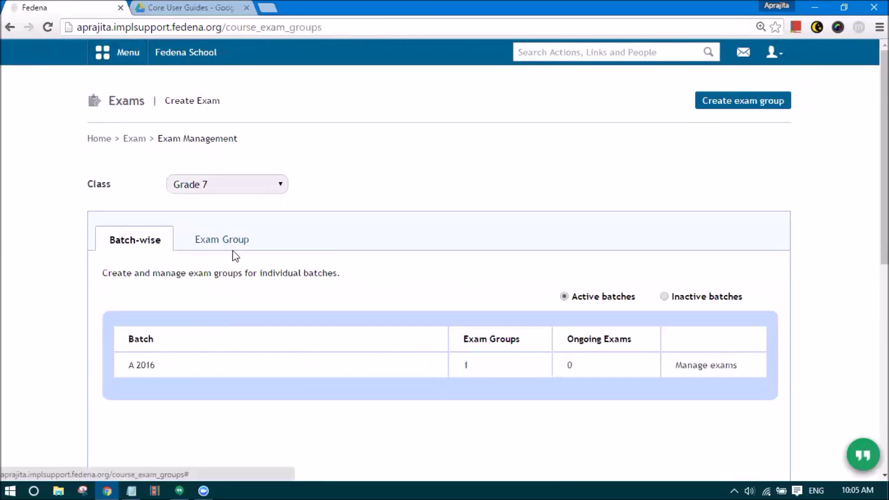
{"action": "left_click", "coordinate": [699, 366]}
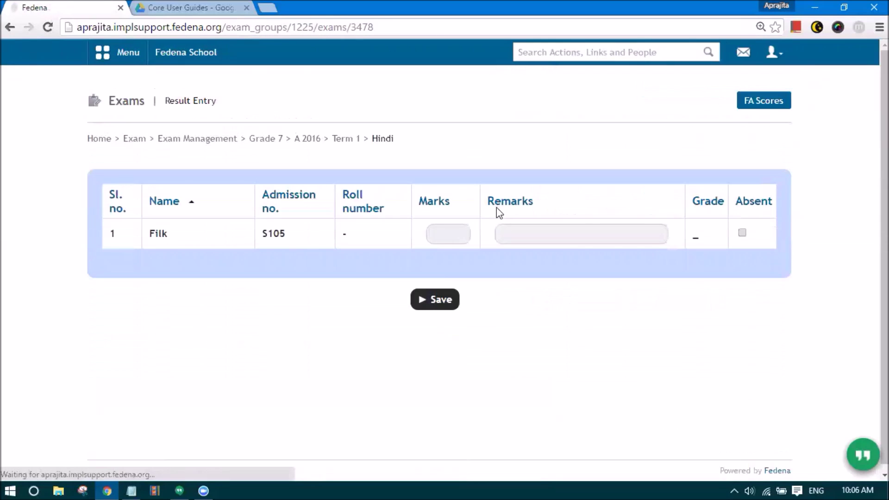
{"action": "left_click", "coordinate": [444, 232]}
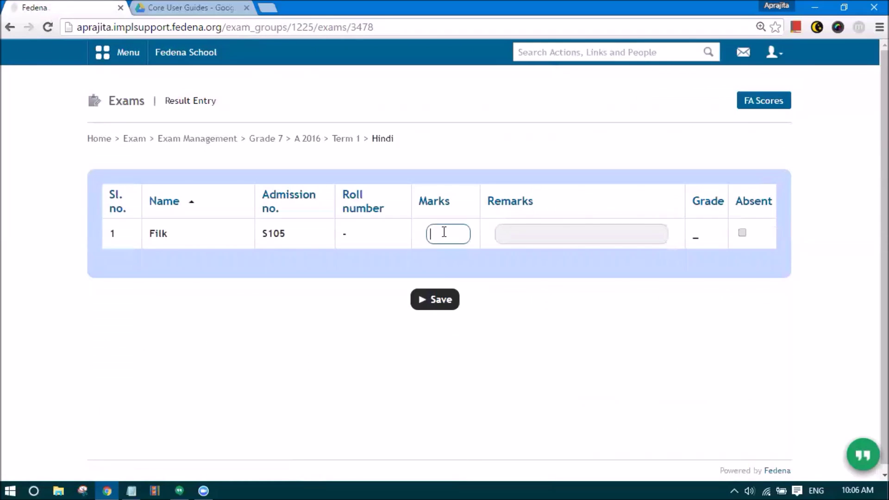
{"action": "type", "text": "45"}
{"action": "left_click_drag", "start_coordinate": [371, 138], "coordinate": [401, 140]}
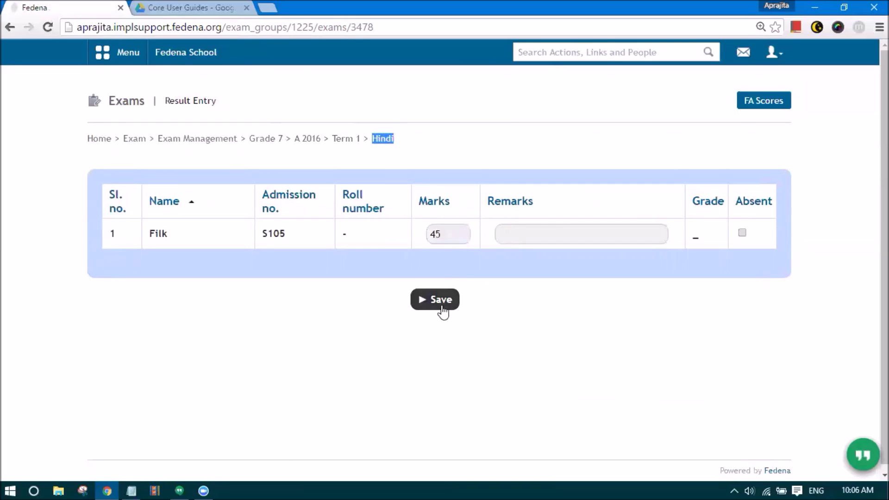
{"action": "left_click", "coordinate": [533, 237]}
{"action": "key", "text": "Down"}
{"action": "key", "text": "Return"}
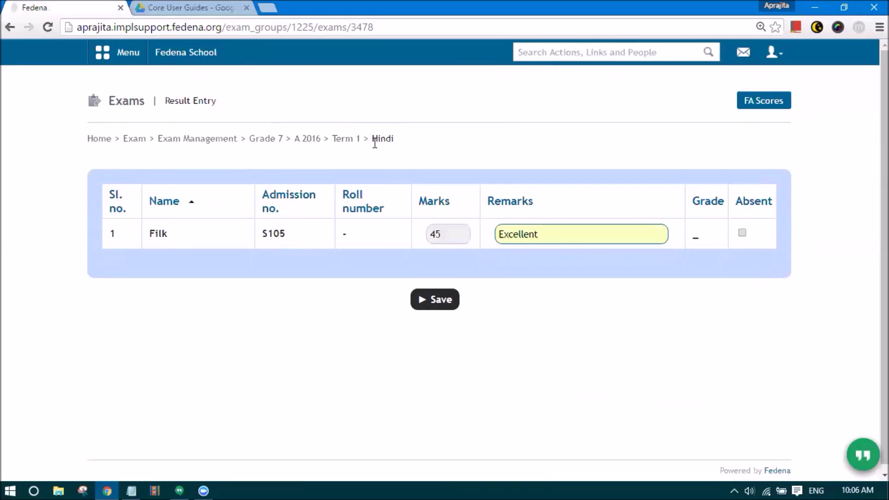
{"action": "left_click", "coordinate": [430, 302]}
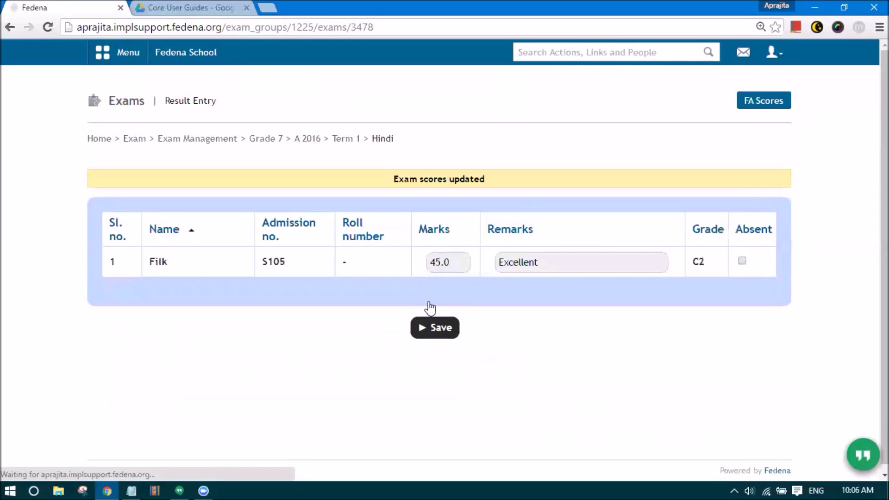
- Save a Bengali mark of 56 remarked Excellent, then return to the batch's exam groups
{"action": "left_click", "coordinate": [346, 139]}
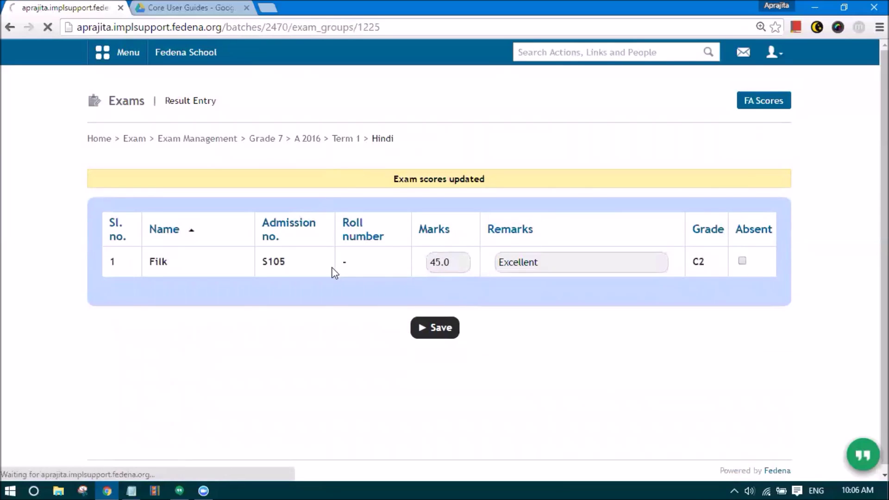
{"action": "scroll", "coordinate": [342, 278], "scroll_direction": "down", "scroll_amount": 4}
{"action": "left_click", "coordinate": [124, 346]}
{"action": "left_click", "coordinate": [437, 239]}
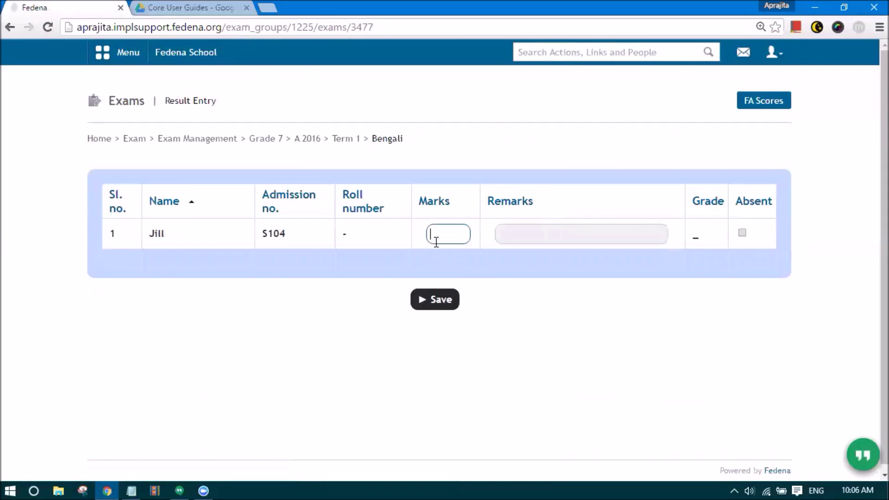
{"action": "left_click", "coordinate": [532, 237]}
{"action": "left_click", "coordinate": [536, 252]}
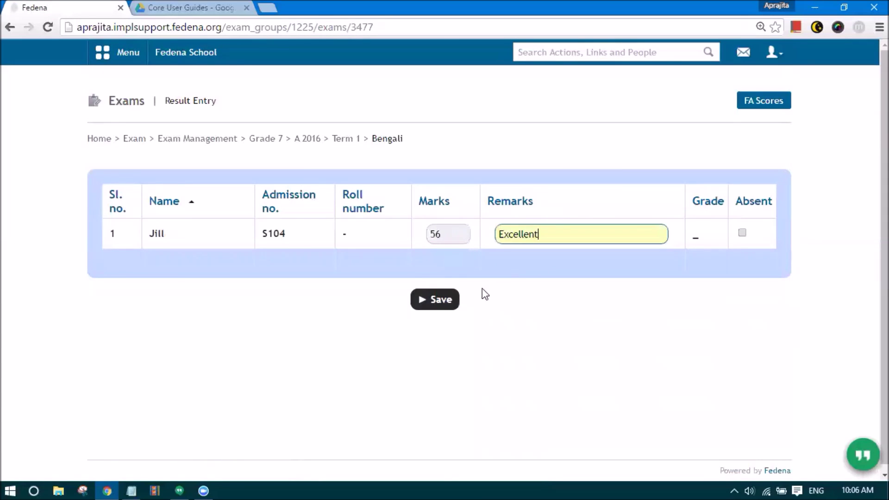
{"action": "left_click", "coordinate": [425, 303]}
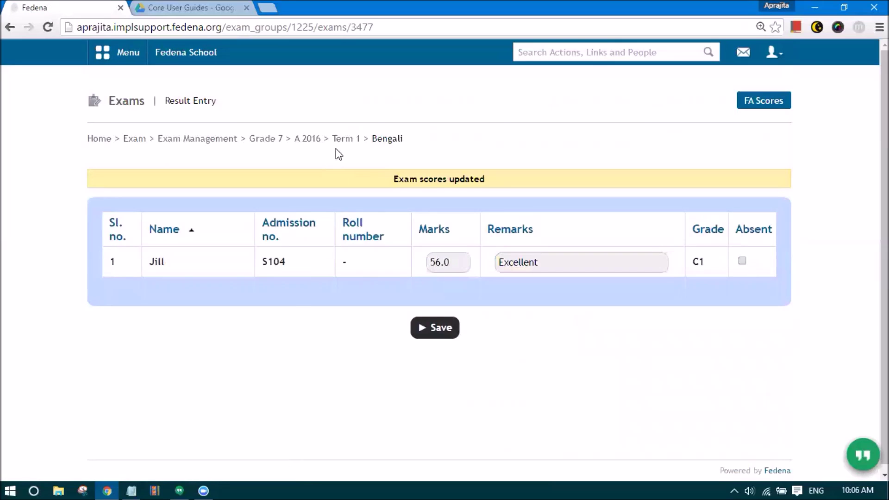
{"action": "left_click", "coordinate": [338, 144]}
{"action": "left_click", "coordinate": [308, 140]}
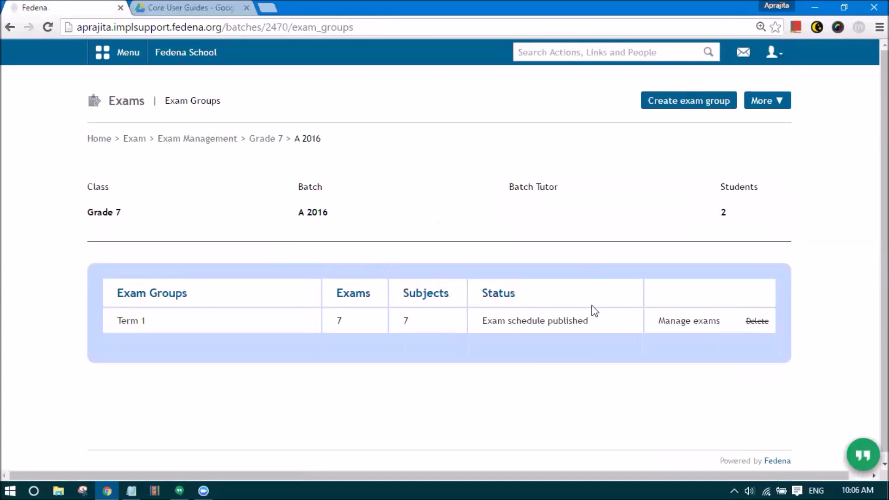
- Publish the Term 1 exam results for Grade 7 A 2016 and confirm the prompt
{"action": "left_click", "coordinate": [685, 323]}
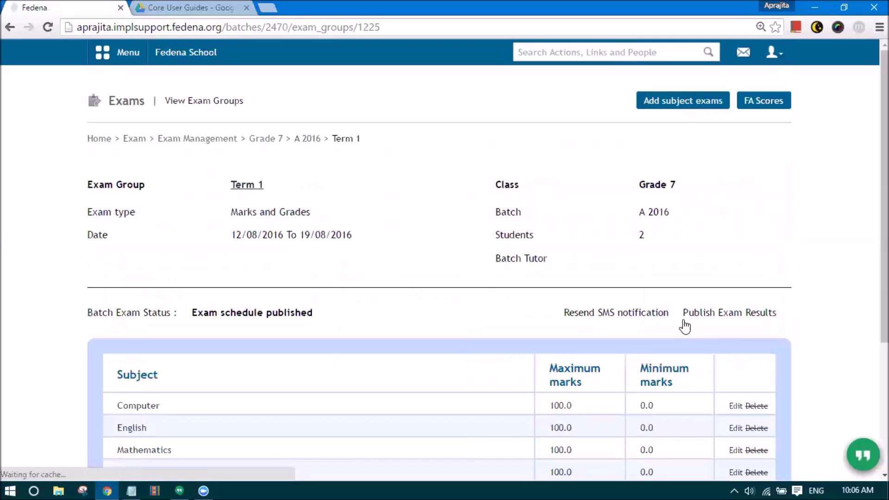
{"action": "scroll", "coordinate": [716, 319], "scroll_direction": "down", "scroll_amount": 4}
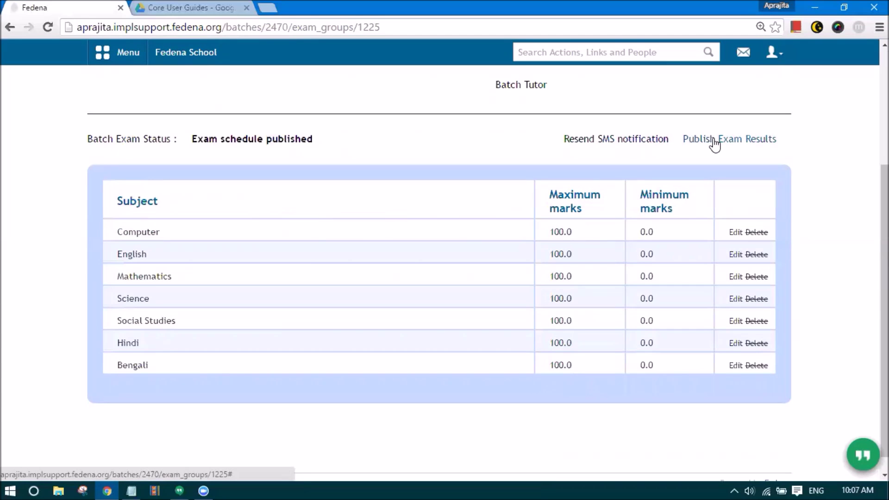
{"action": "left_click", "coordinate": [719, 140]}
{"action": "left_click", "coordinate": [500, 104]}
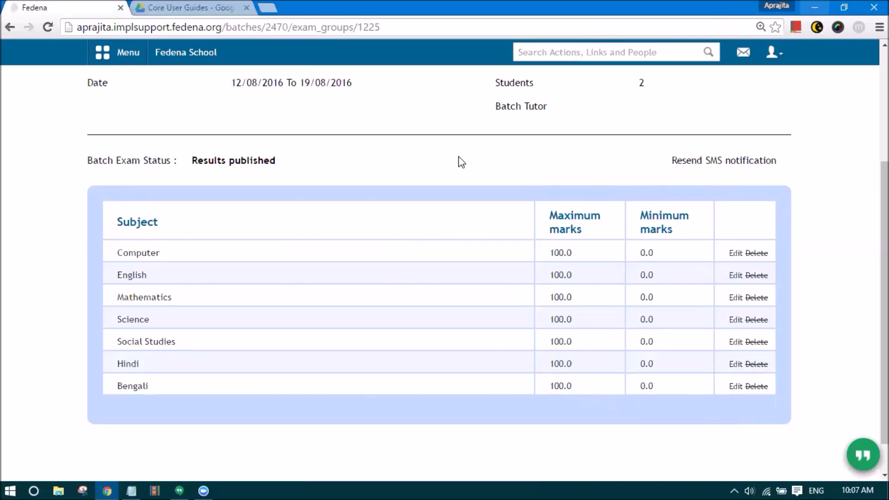
{"action": "left_click", "coordinate": [772, 53]}
- Log out of the administrator account and sign in with the student's username and password
{"action": "left_click", "coordinate": [709, 109]}
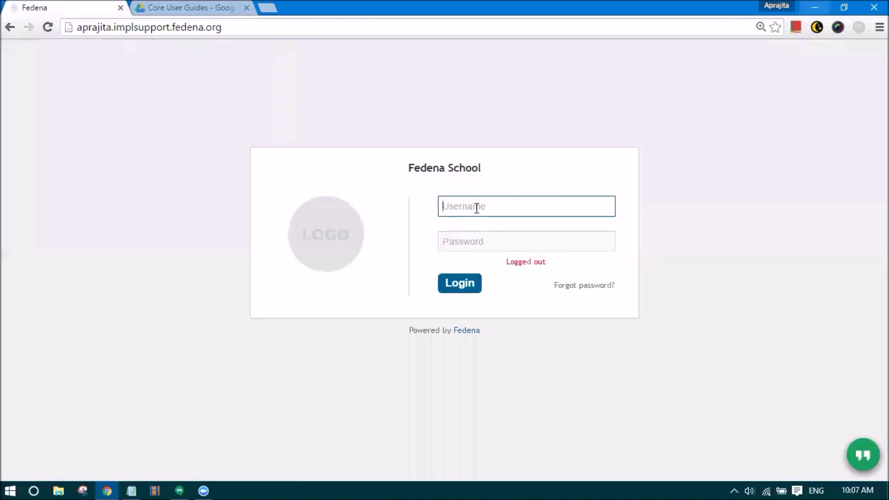
{"action": "type", "text": "S104"}
{"action": "key", "text": "Tab"}
{"action": "type", "text": "S1"}
{"action": "key", "text": "Return"}
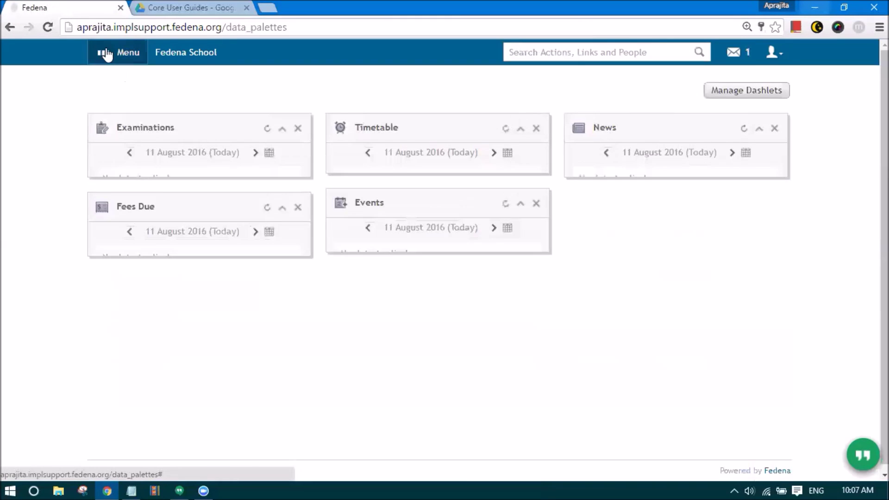
- Open the student's Term 1 report and review the 379.0/600.0 marks, B2 grade and chart
{"action": "left_click", "coordinate": [106, 55]}
{"action": "left_click", "coordinate": [201, 92]}
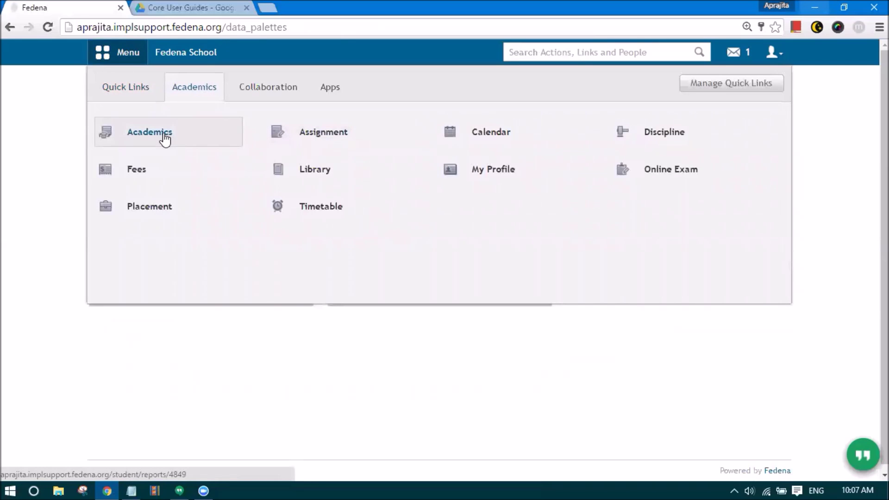
{"action": "left_click", "coordinate": [166, 139]}
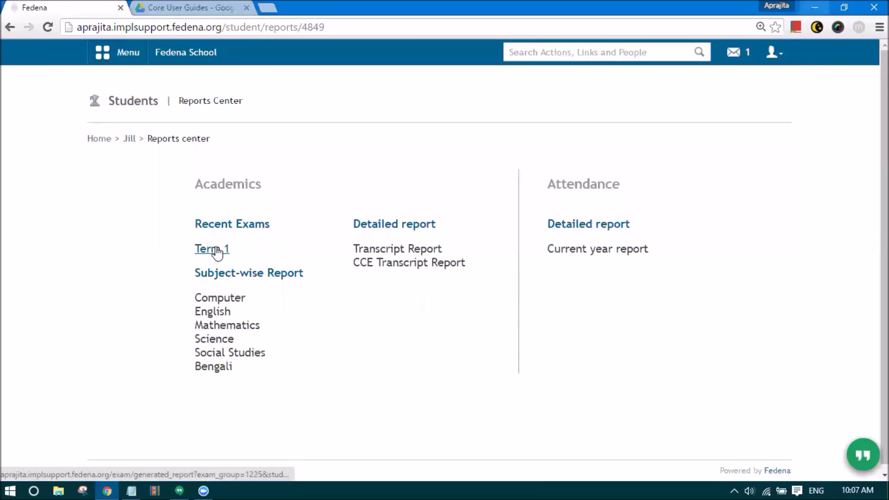
{"action": "left_click", "coordinate": [210, 253]}
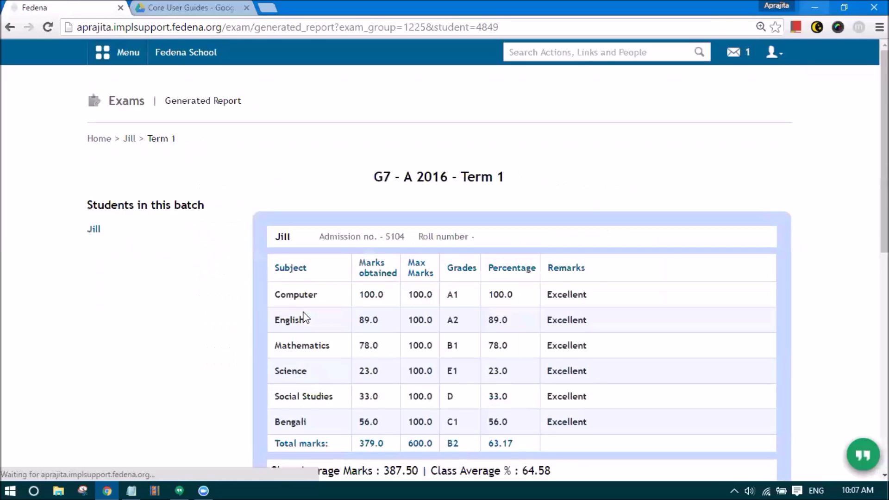
{"action": "scroll", "coordinate": [305, 318], "scroll_direction": "down", "scroll_amount": 4}
{"action": "scroll", "coordinate": [288, 182], "scroll_direction": "up", "scroll_amount": 1}
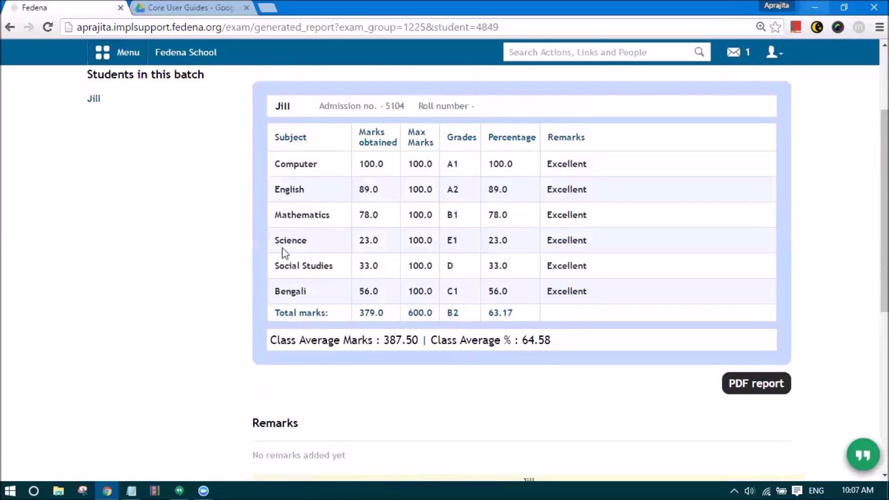
{"action": "left_click_drag", "start_coordinate": [309, 292], "coordinate": [276, 292]}
{"action": "left_click", "coordinate": [320, 292]}
{"action": "scroll", "coordinate": [548, 337], "scroll_direction": "down", "scroll_amount": 7}
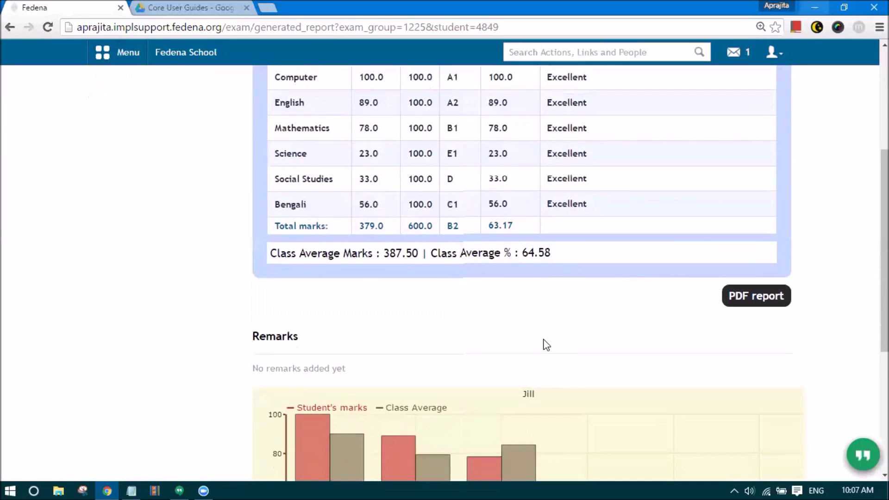
{"action": "scroll", "coordinate": [545, 343], "scroll_direction": "down", "scroll_amount": 1}
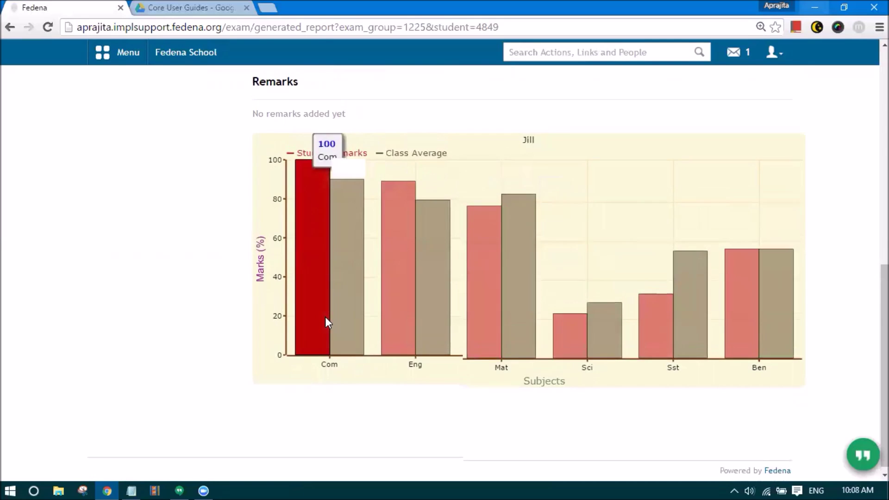
{"action": "scroll", "coordinate": [329, 324], "scroll_direction": "up", "scroll_amount": 7}
{"action": "scroll", "coordinate": [333, 328], "scroll_direction": "up", "scroll_amount": 3}
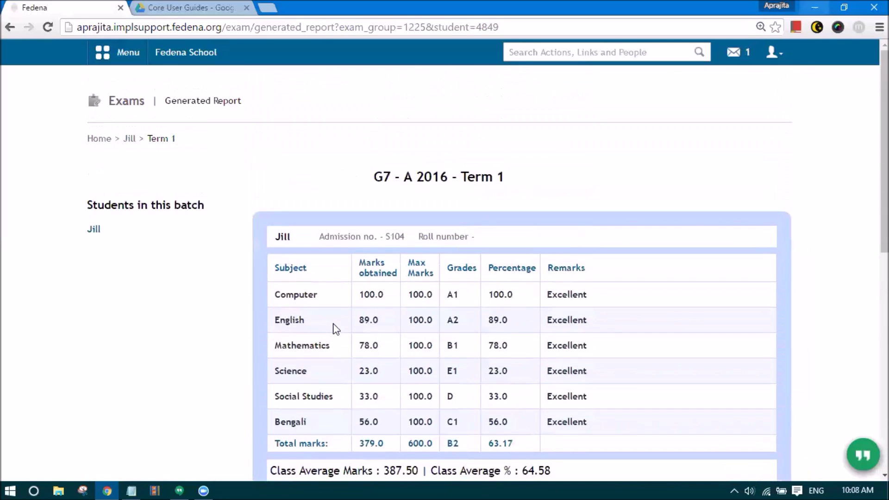
{"action": "scroll", "coordinate": [334, 327], "scroll_direction": "down", "scroll_amount": 5}
- Generate a PDF of the Term 1 report (class average 387.50, 64.58%), then return to Fedena
{"action": "left_click", "coordinate": [751, 261]}
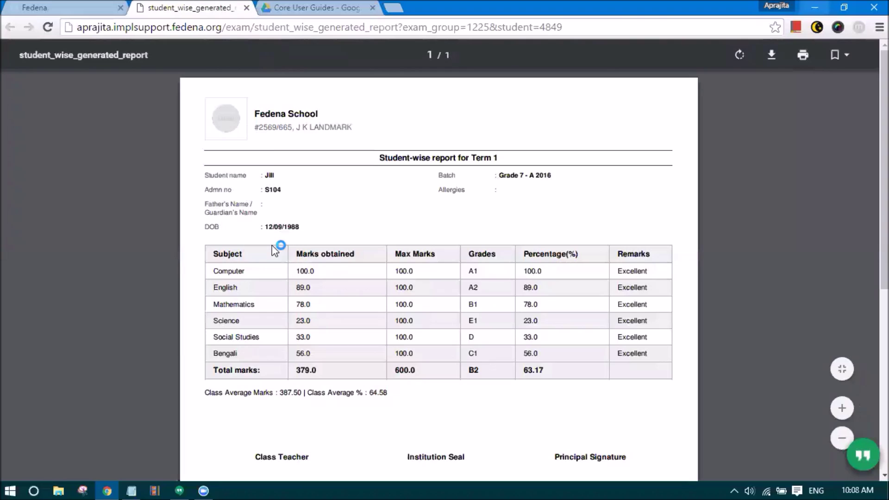
{"action": "scroll", "coordinate": [275, 250], "scroll_direction": "down", "scroll_amount": 2}
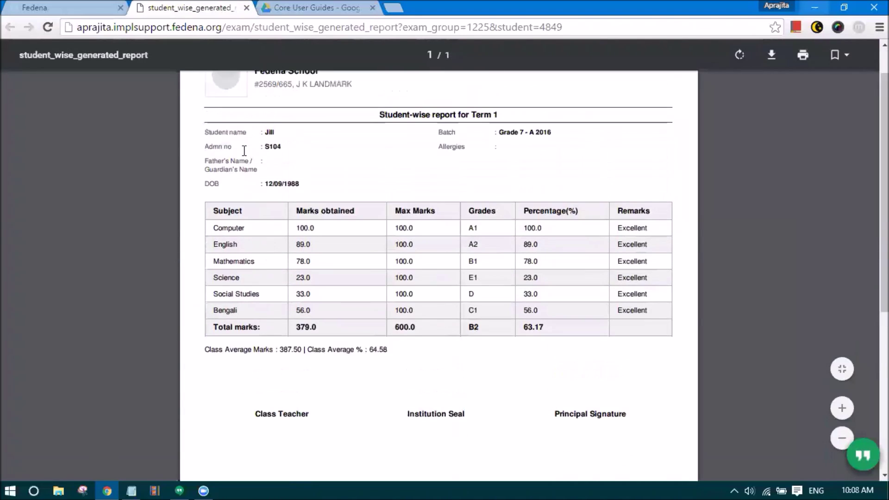
{"action": "scroll", "coordinate": [242, 192], "scroll_direction": "up", "scroll_amount": 2}
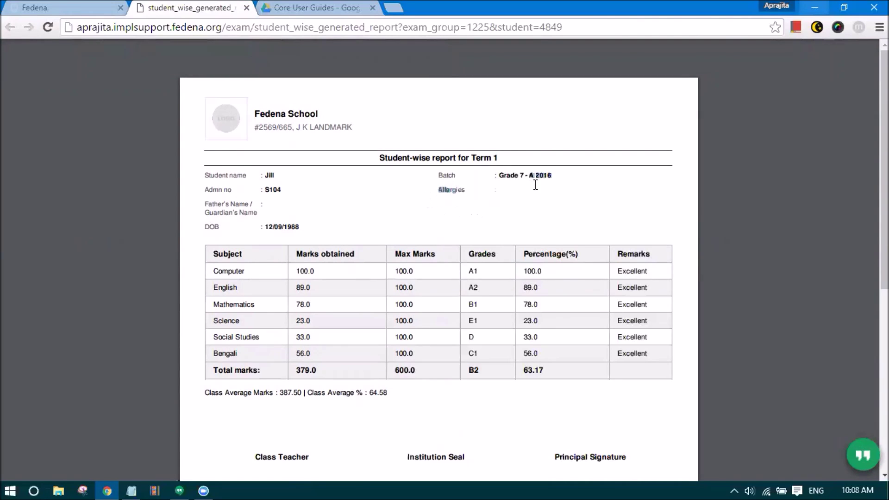
{"action": "scroll", "coordinate": [260, 216], "scroll_direction": "down", "scroll_amount": 4}
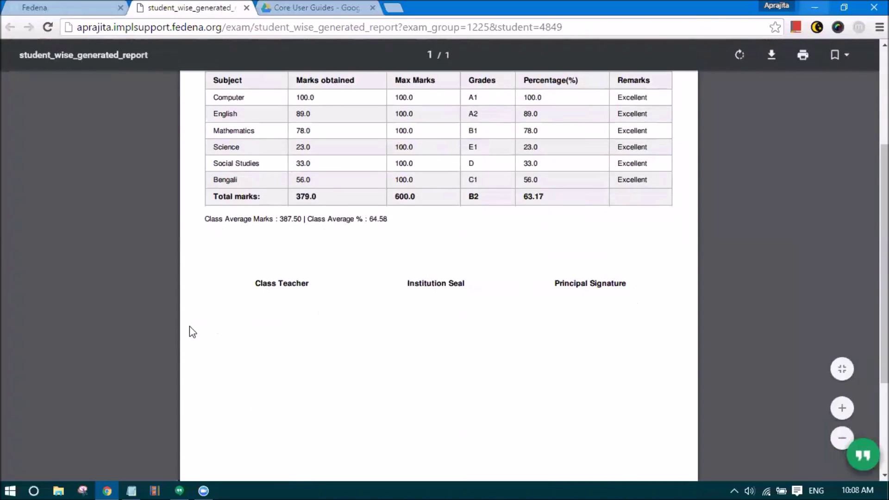
{"action": "scroll", "coordinate": [190, 326], "scroll_direction": "up", "scroll_amount": 4}
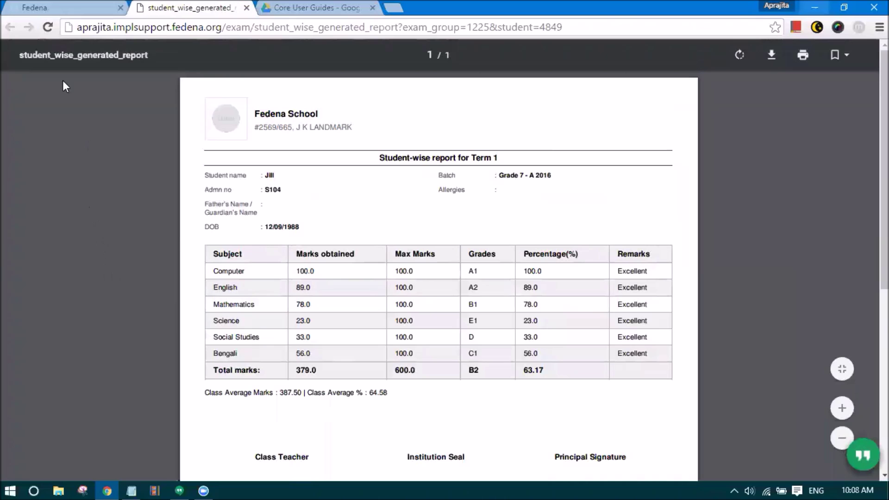
{"action": "left_click", "coordinate": [37, 5]}
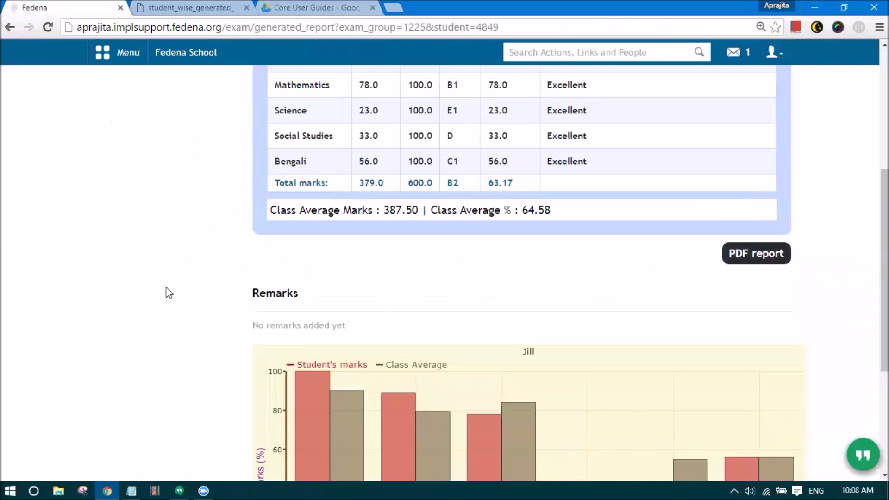
- View the student's Computer subject-wise report, then open the CCE Transcript Report from the reports center
{"action": "scroll", "coordinate": [166, 293], "scroll_direction": "up", "scroll_amount": 4}
{"action": "scroll", "coordinate": [165, 293], "scroll_direction": "up", "scroll_amount": 2}
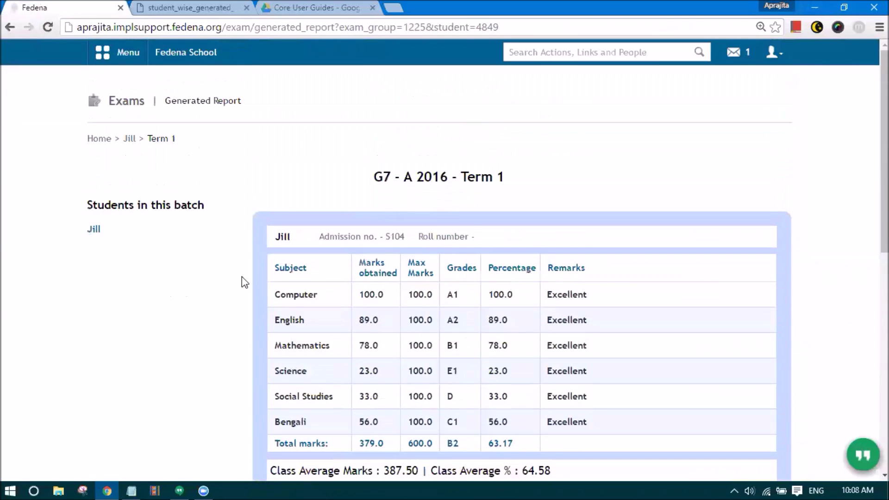
{"action": "left_click", "coordinate": [130, 138]}
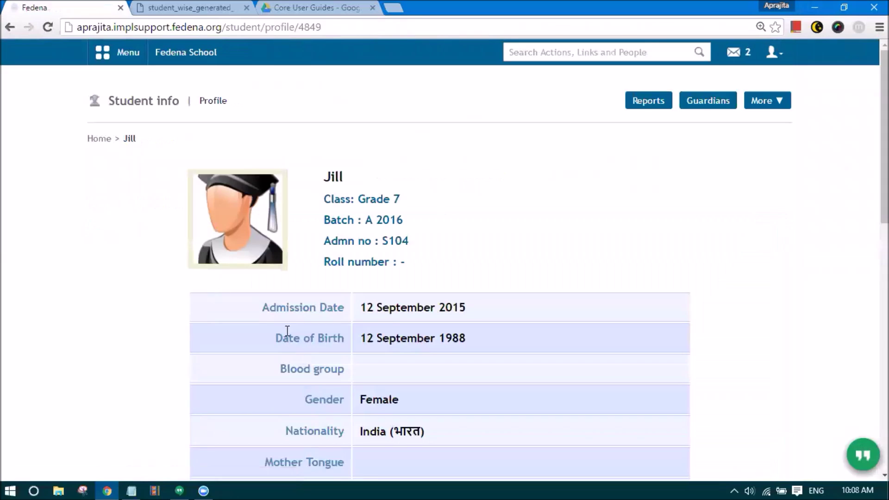
{"action": "left_click", "coordinate": [114, 58]}
{"action": "left_click", "coordinate": [194, 86]}
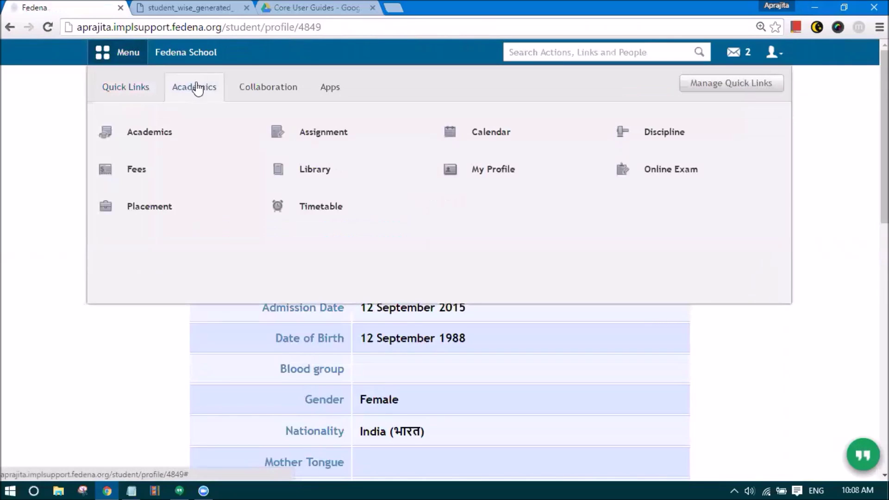
{"action": "left_click", "coordinate": [169, 130]}
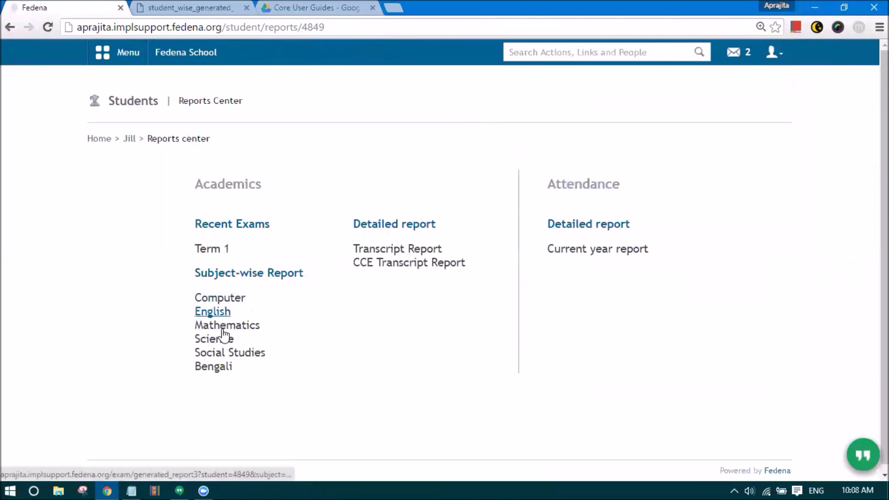
{"action": "left_click", "coordinate": [218, 298]}
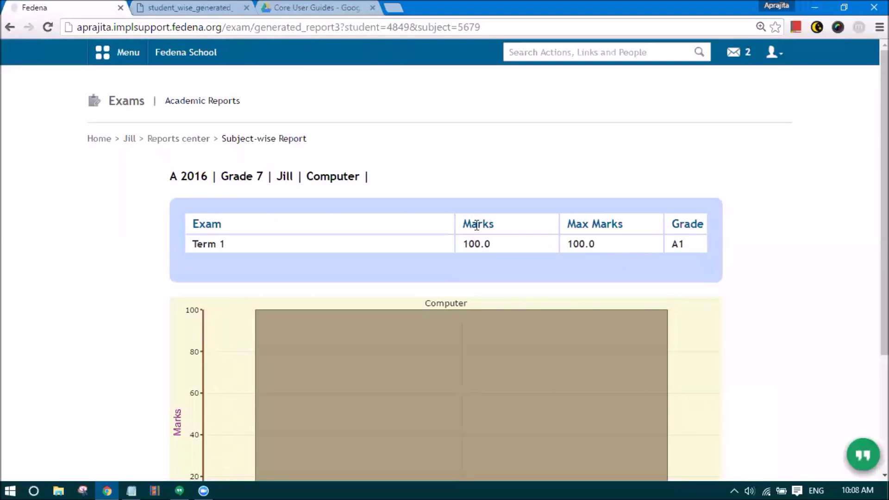
{"action": "left_click", "coordinate": [198, 140]}
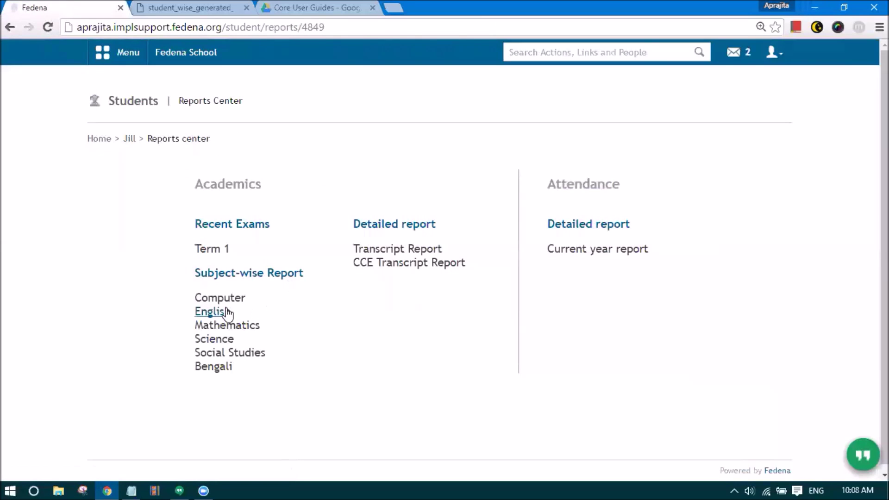
{"action": "left_click", "coordinate": [382, 263]}
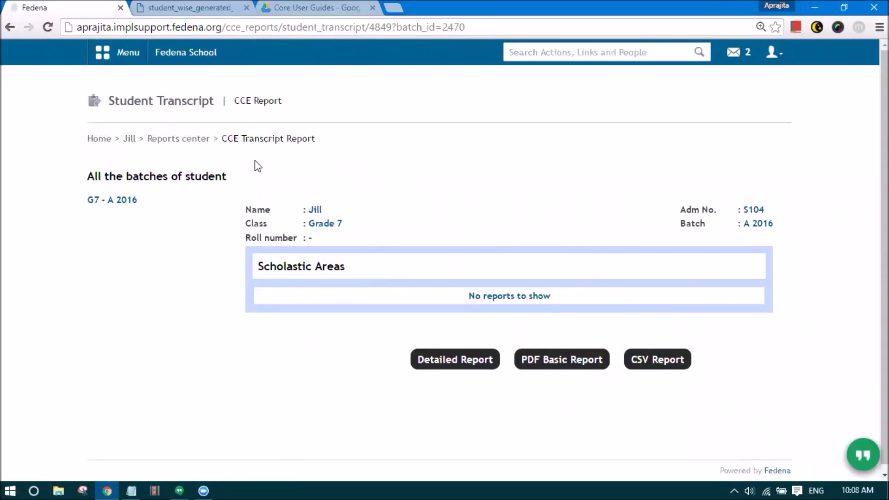
- Go back to the reports center and open the current year attendance report
{"action": "left_click_drag", "start_coordinate": [241, 138], "coordinate": [320, 137]}
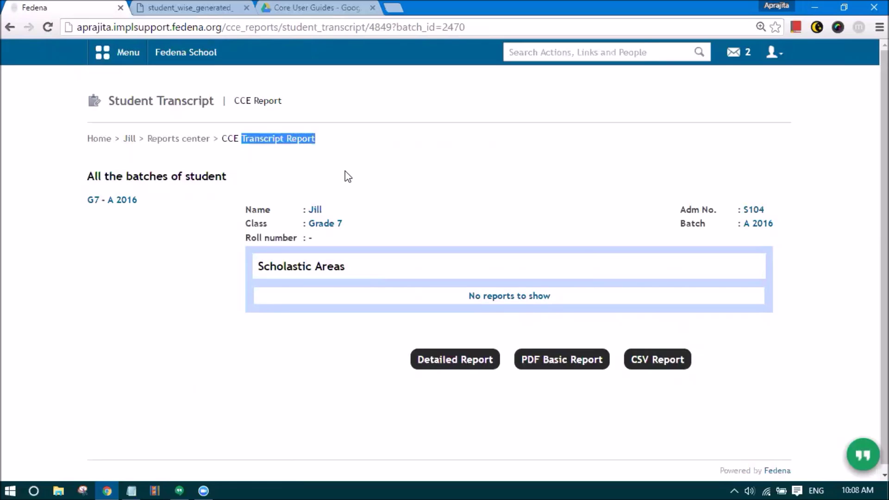
{"action": "left_click", "coordinate": [223, 149]}
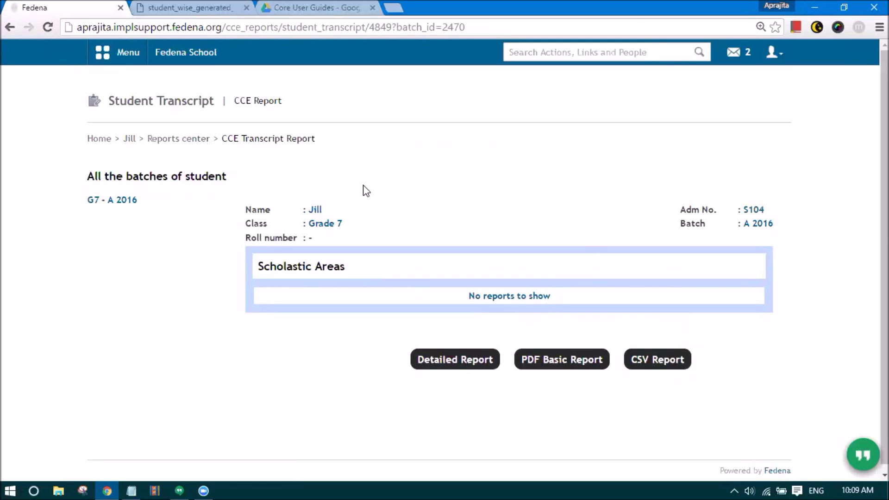
{"action": "left_click", "coordinate": [175, 140]}
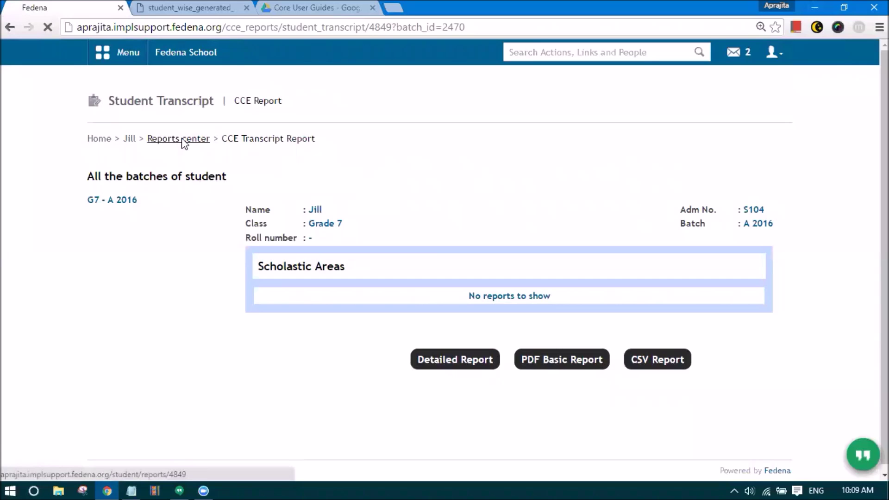
{"action": "left_click", "coordinate": [575, 250]}
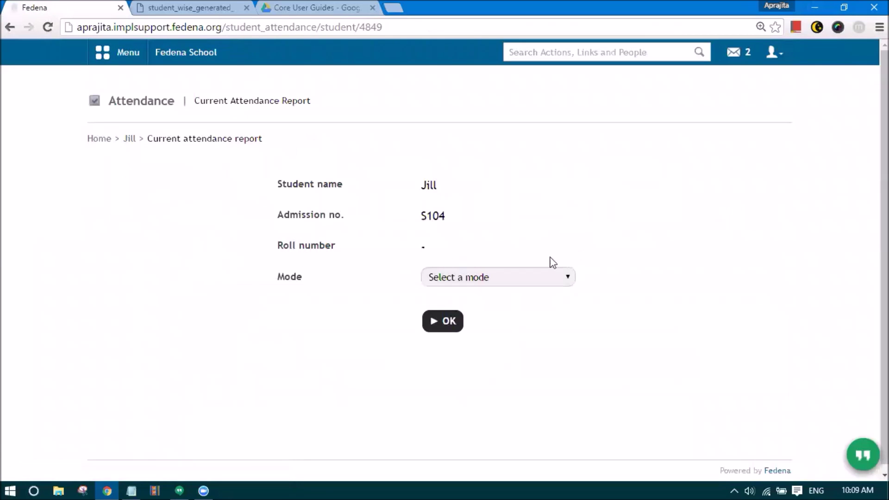
- Show Overall attendance mode (2 working days, 100%) and open the messages inbox
{"action": "left_click", "coordinate": [439, 273]}
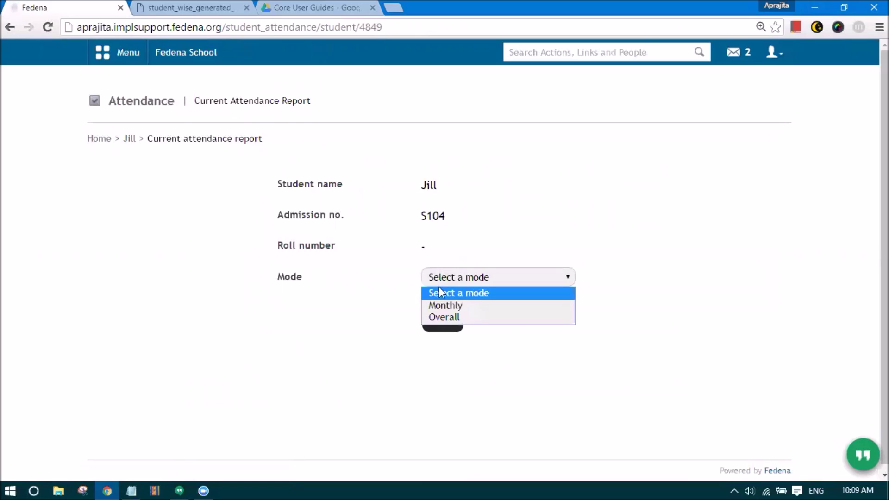
{"action": "left_click", "coordinate": [447, 317]}
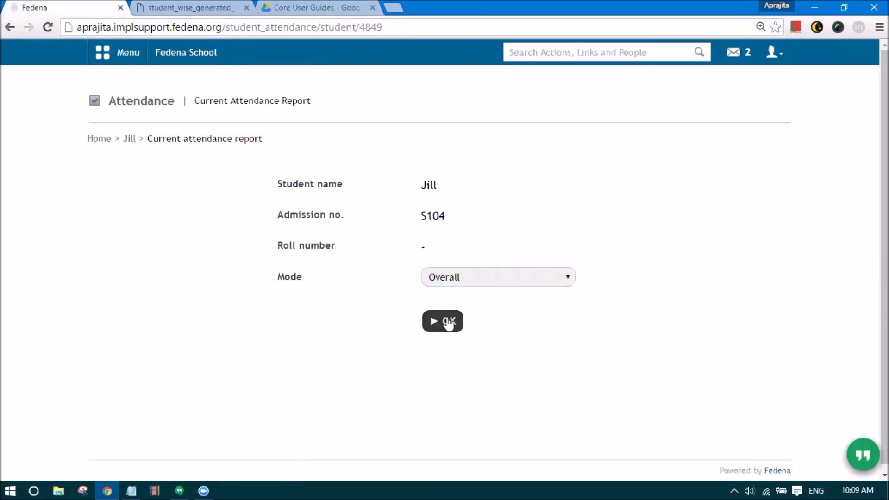
{"action": "left_click", "coordinate": [447, 321]}
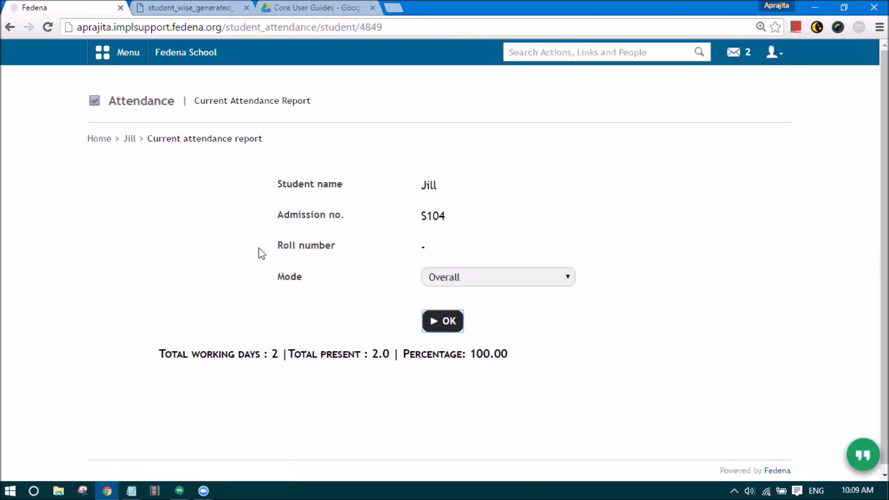
{"action": "left_click", "coordinate": [737, 61]}
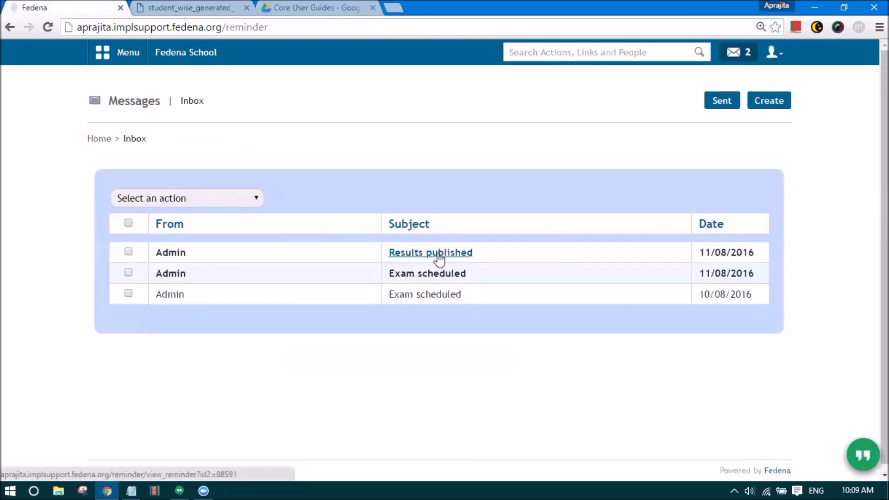
- Read the Results published message, sign back in as administrator and open Exam Management
{"action": "left_click", "coordinate": [408, 253]}
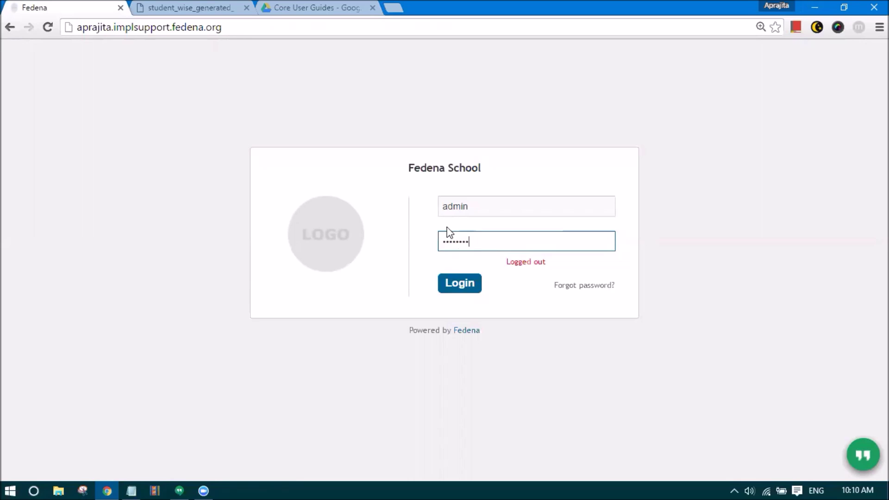
{"action": "left_click", "coordinate": [465, 289]}
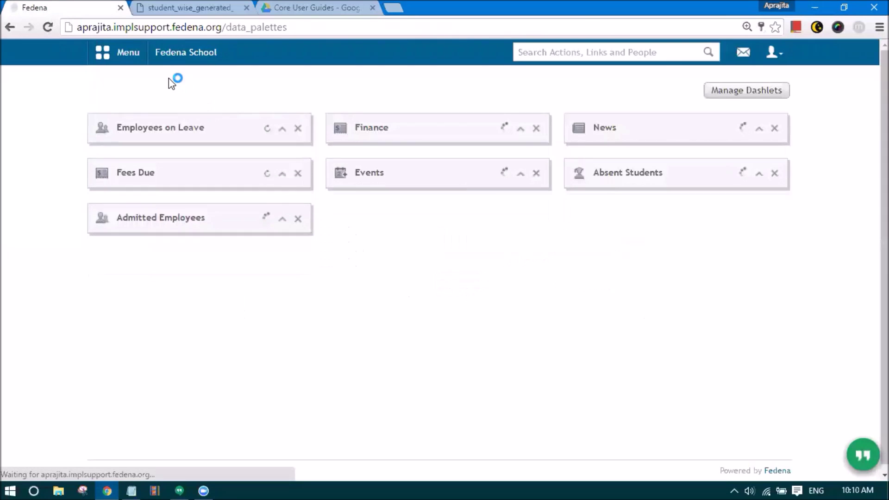
{"action": "left_click", "coordinate": [124, 54]}
{"action": "left_click", "coordinate": [193, 91]}
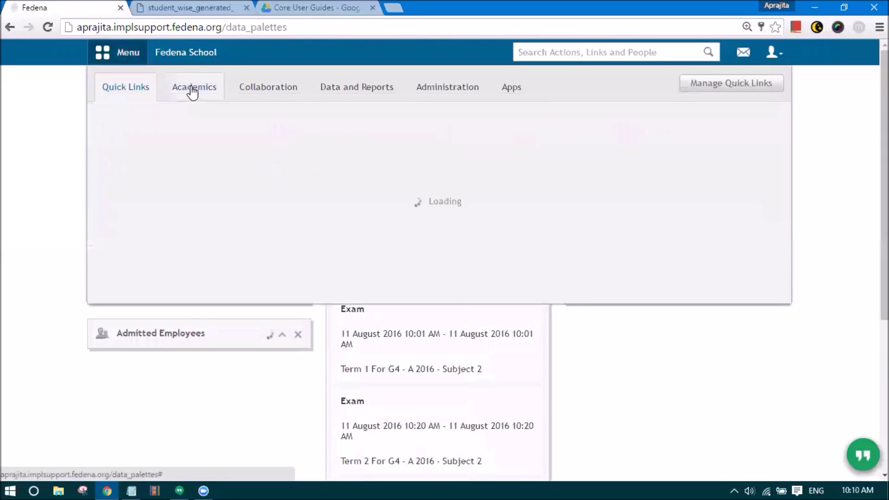
{"action": "mouse_move", "coordinate": [357, 184]}
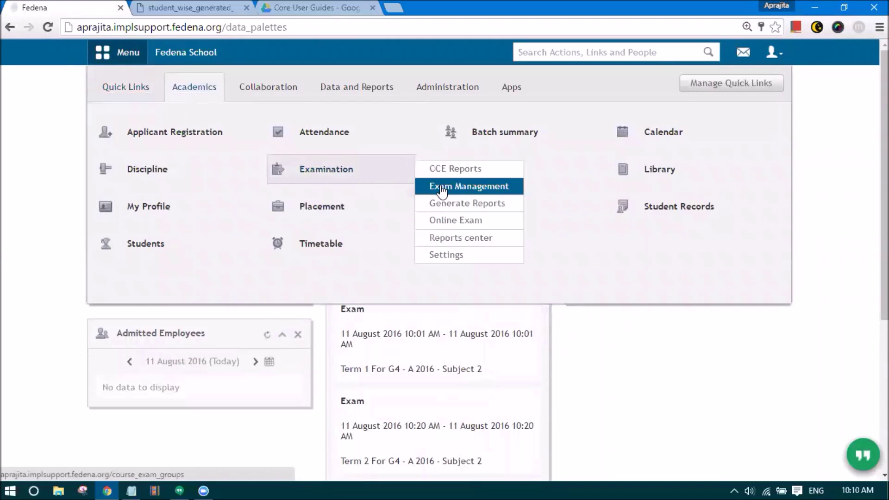
{"action": "left_click", "coordinate": [442, 187]}
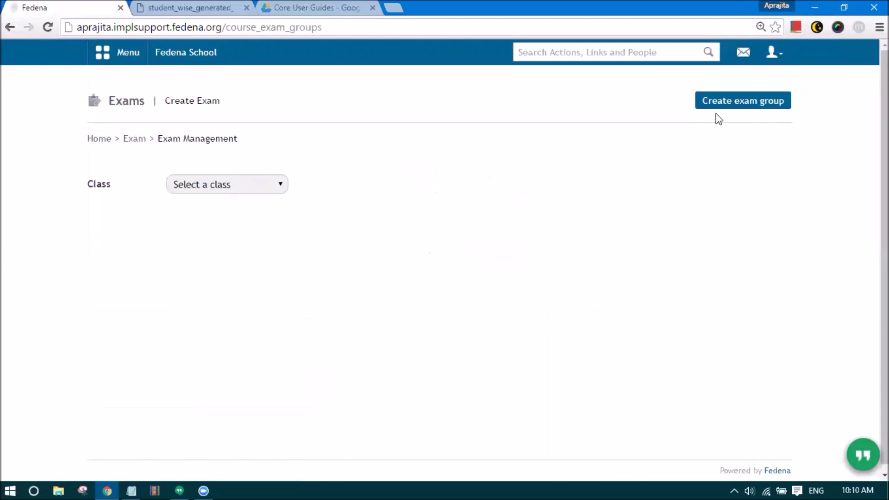
- Create a Grade 7 exam group named 'Term 2' in the Term 2 CCE category
{"action": "left_click", "coordinate": [726, 110]}
{"action": "left_click", "coordinate": [299, 185]}
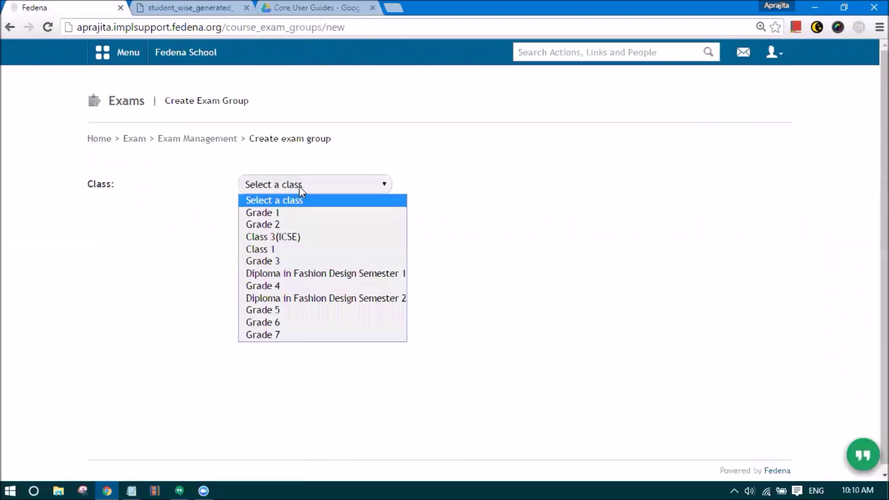
{"action": "left_click", "coordinate": [313, 337]}
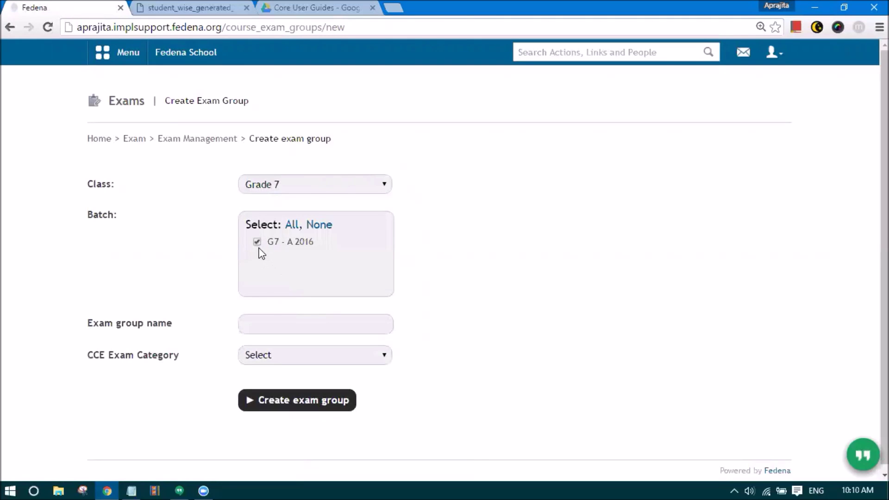
{"action": "left_click", "coordinate": [277, 323]}
{"action": "type", "text": "Term 2"}
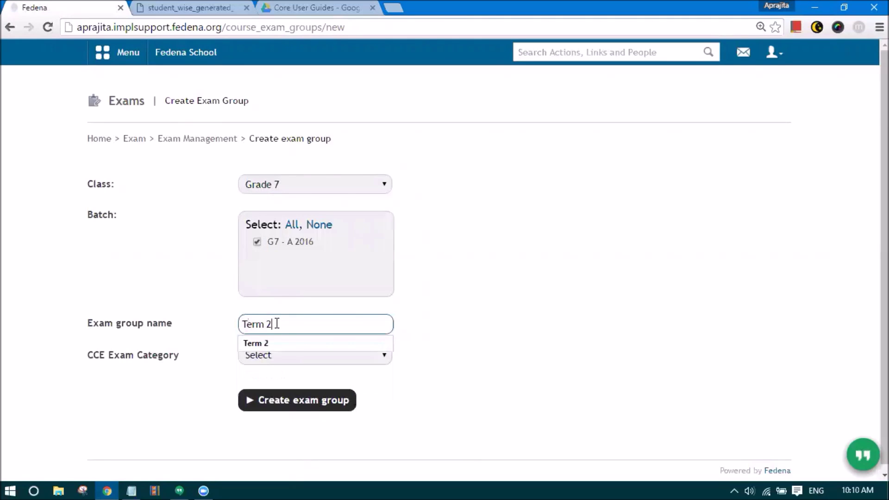
{"action": "left_click", "coordinate": [285, 382]}
{"action": "left_click", "coordinate": [263, 362]}
{"action": "left_click", "coordinate": [276, 394]}
{"action": "left_click", "coordinate": [276, 401]}
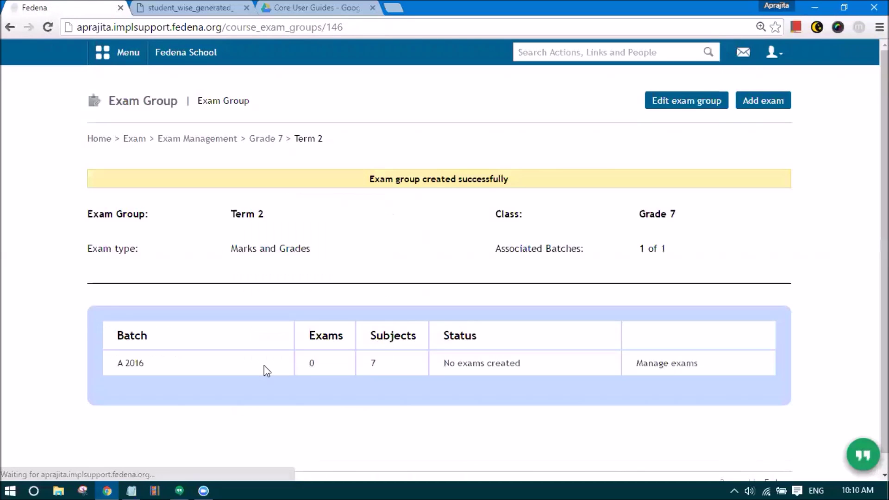
- Start the Term 2 subject exams for A 2016 with maximum marks 100 and minimum 0 for every subject
{"action": "left_click", "coordinate": [657, 367]}
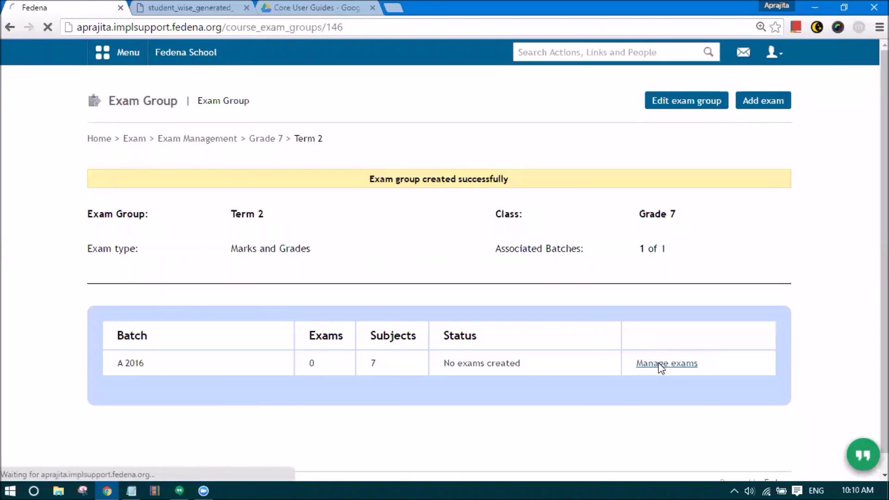
{"action": "left_click", "coordinate": [646, 105]}
{"action": "left_click_drag", "start_coordinate": [433, 183], "coordinate": [474, 189]}
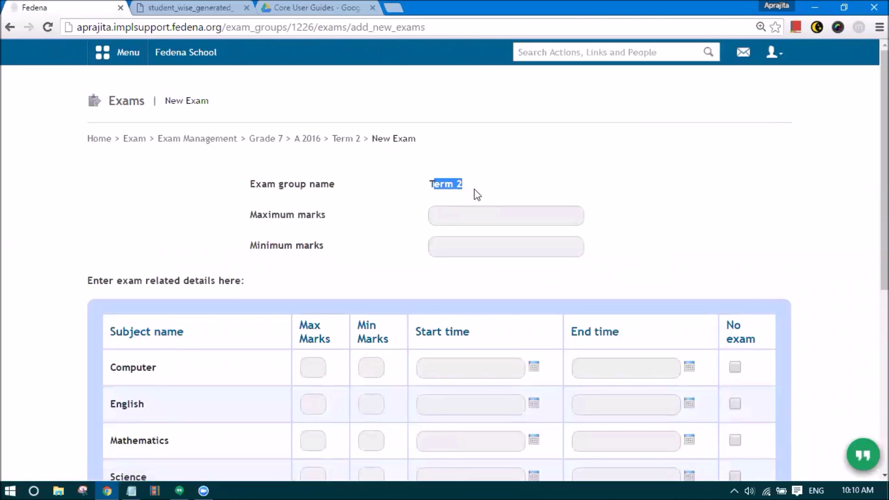
{"action": "left_click", "coordinate": [467, 212]}
{"action": "type", "text": "100"}
{"action": "left_click", "coordinate": [452, 252]}
{"action": "type", "text": "0"}
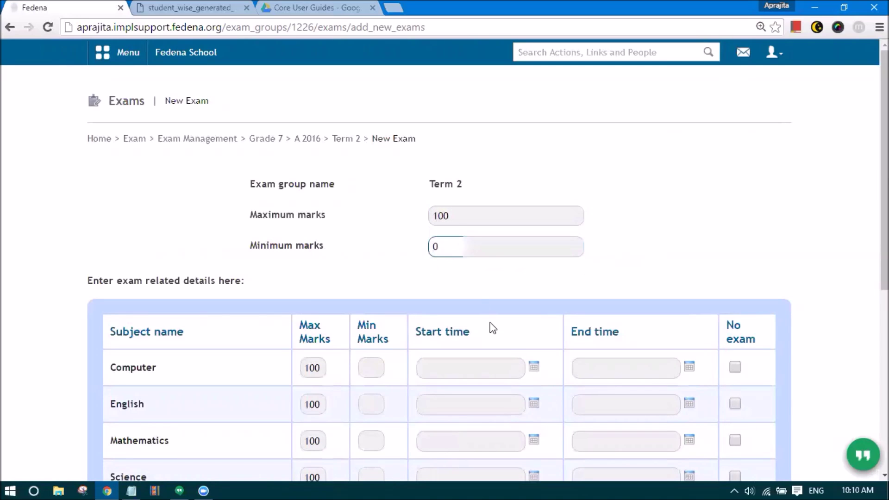
{"action": "left_click", "coordinate": [490, 323]}
{"action": "scroll", "coordinate": [490, 323], "scroll_direction": "down", "scroll_amount": 4}
{"action": "left_click", "coordinate": [305, 202]}
{"action": "left_click", "coordinate": [360, 198]}
{"action": "left_click", "coordinate": [324, 230]}
{"action": "left_click", "coordinate": [375, 231]}
- Schedule the subject exams from 12 August (Computer) to 22 August 2016 (Bengali) and create them
{"action": "left_click", "coordinate": [533, 193]}
{"action": "left_click", "coordinate": [527, 266]}
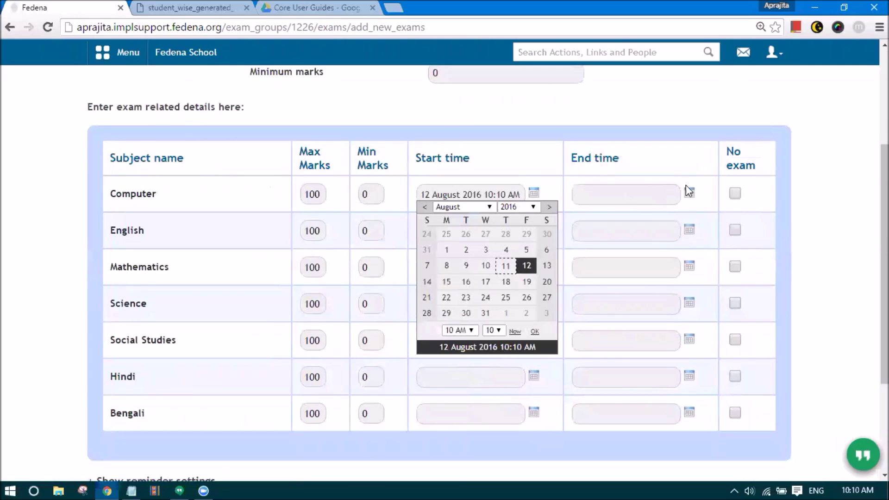
{"action": "left_click", "coordinate": [689, 192]}
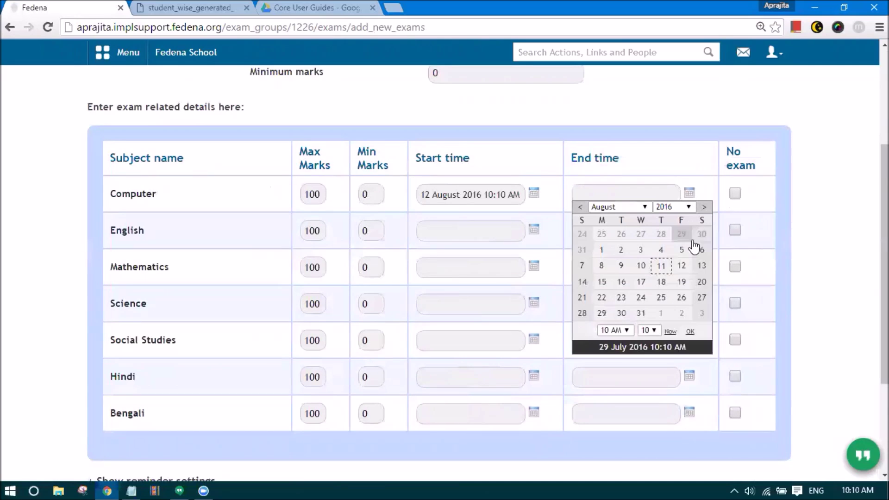
{"action": "left_click", "coordinate": [535, 233]}
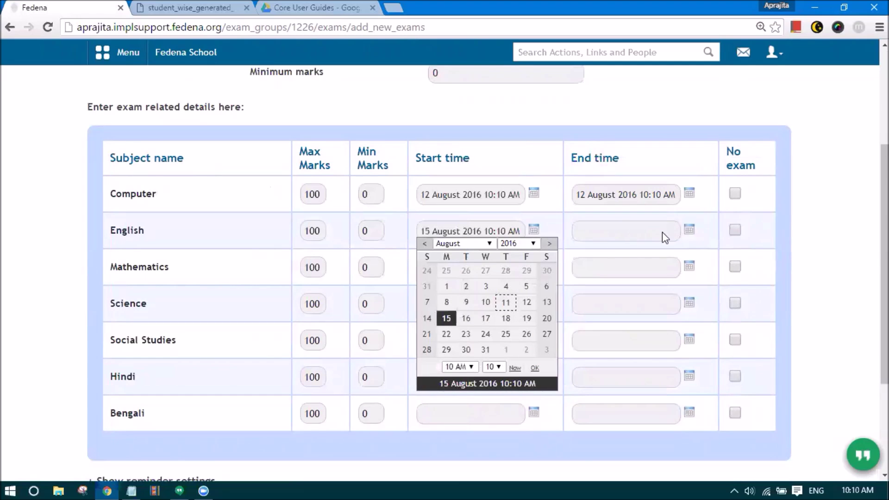
{"action": "left_click", "coordinate": [689, 230]}
{"action": "left_click", "coordinate": [601, 319]}
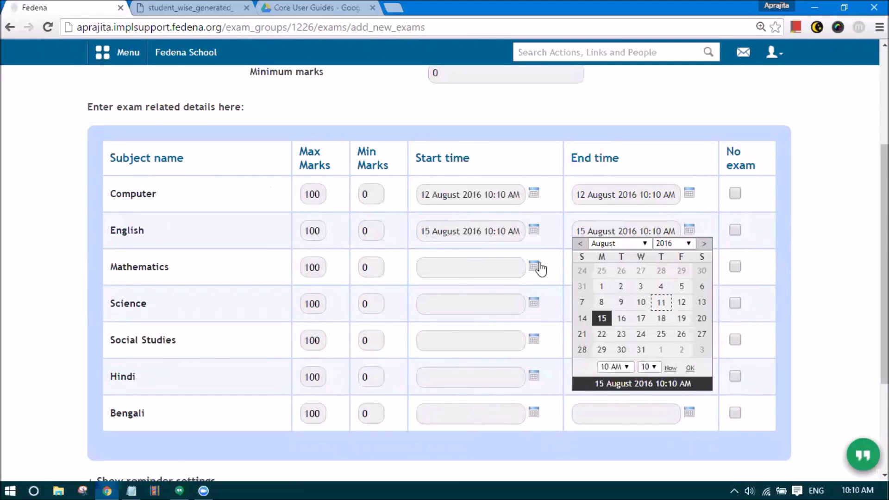
{"action": "left_click", "coordinate": [534, 266]}
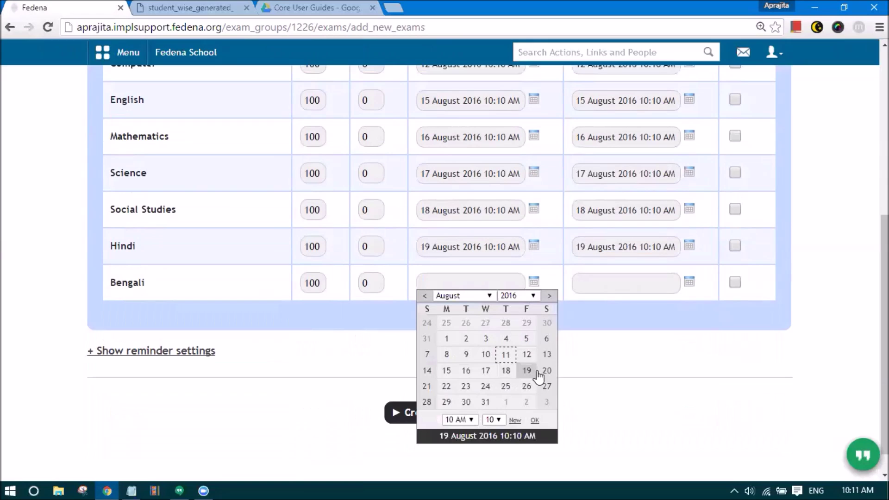
{"action": "left_click", "coordinate": [447, 388]}
{"action": "left_click", "coordinate": [690, 284]}
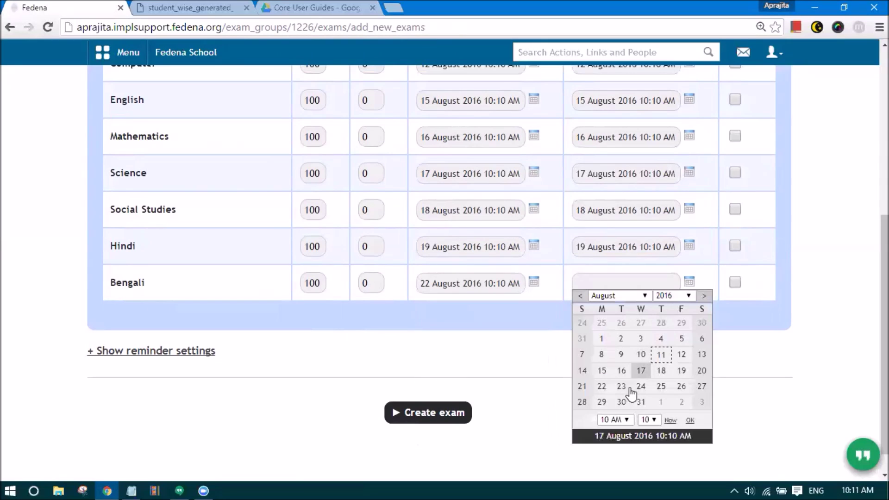
{"action": "left_click", "coordinate": [602, 386]}
{"action": "left_click", "coordinate": [448, 414]}
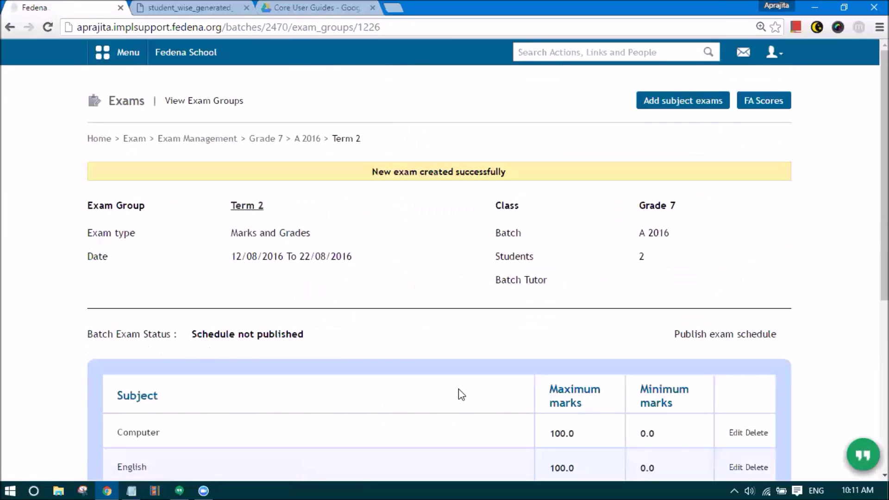
- Open the Term 2 exams for A 2016, review the schedule, and open the FA scores subject list
{"action": "left_click", "coordinate": [315, 139]}
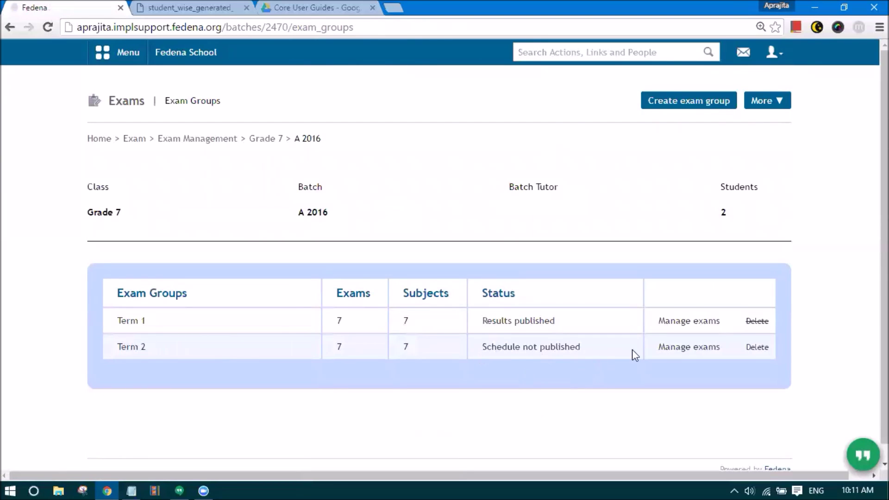
{"action": "left_click", "coordinate": [669, 352]}
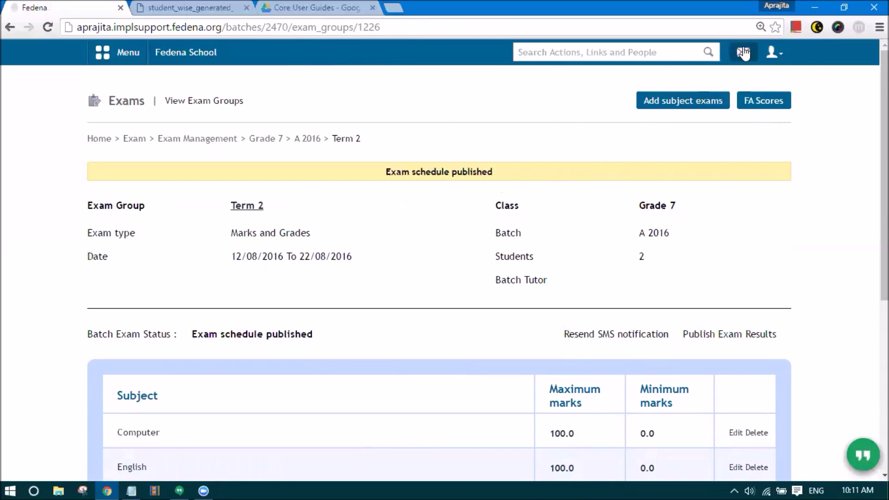
{"action": "scroll", "coordinate": [239, 306], "scroll_direction": "down", "scroll_amount": 3}
{"action": "scroll", "coordinate": [243, 311], "scroll_direction": "down", "scroll_amount": 2}
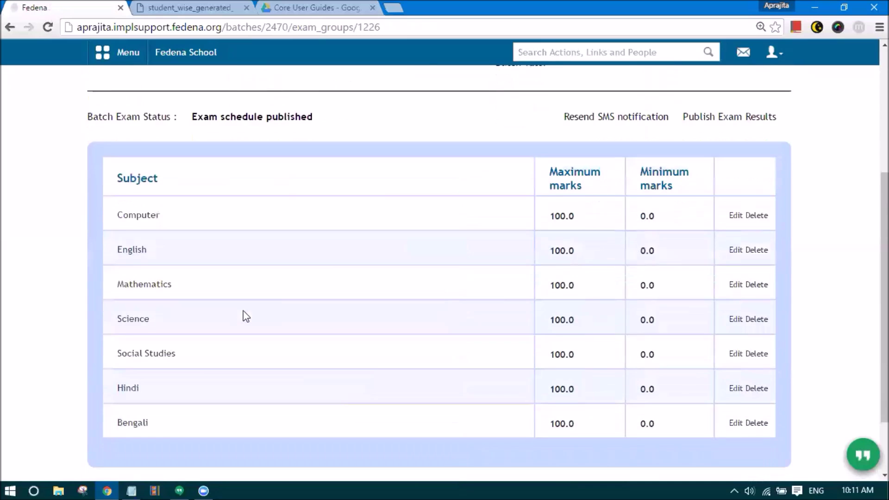
{"action": "scroll", "coordinate": [248, 317], "scroll_direction": "up", "scroll_amount": 3}
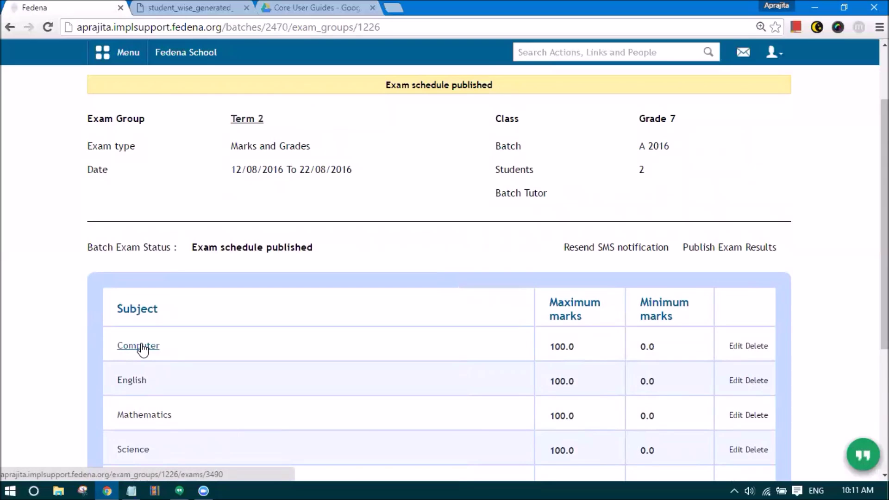
{"action": "scroll", "coordinate": [358, 299], "scroll_direction": "up", "scroll_amount": 2}
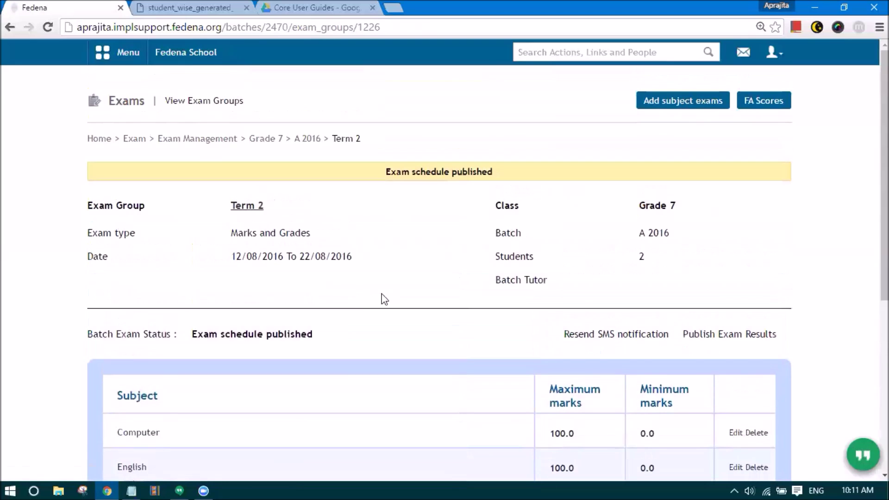
{"action": "scroll", "coordinate": [278, 292], "scroll_direction": "down", "scroll_amount": 4}
{"action": "left_click", "coordinate": [145, 261]}
{"action": "scroll", "coordinate": [278, 297], "scroll_direction": "up", "scroll_amount": 4}
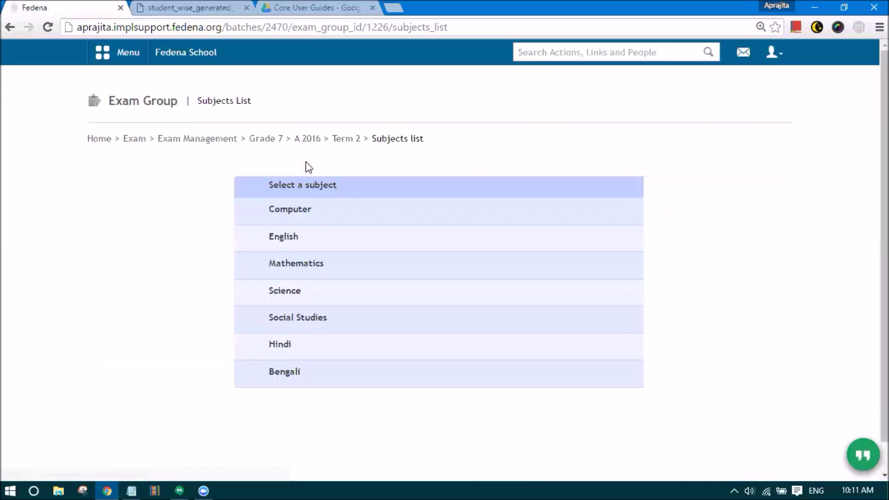
- Under Computer, enter Science FA3 Experiments marks of 90 and 89 for the two students
{"action": "left_click", "coordinate": [306, 210]}
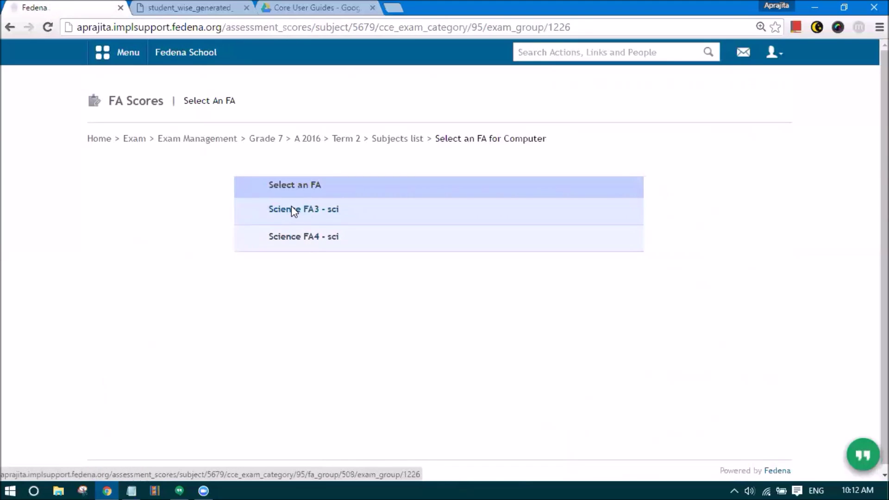
{"action": "left_click", "coordinate": [292, 208]}
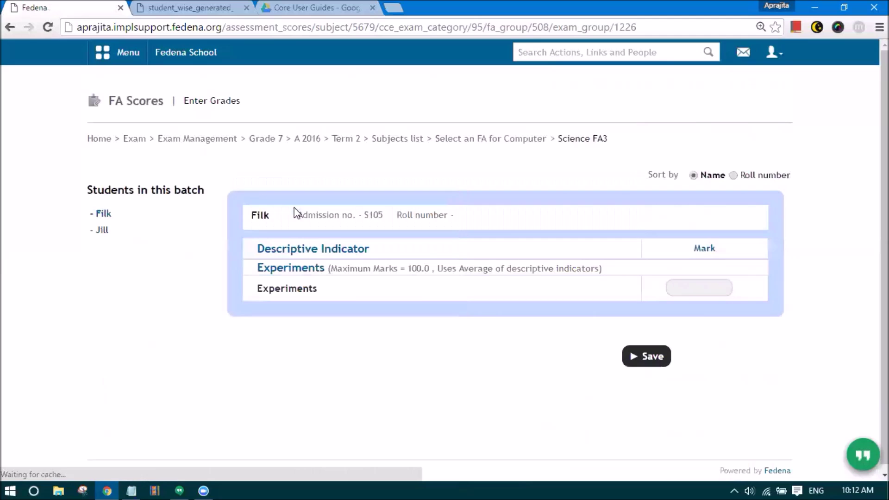
{"action": "left_click", "coordinate": [679, 289]}
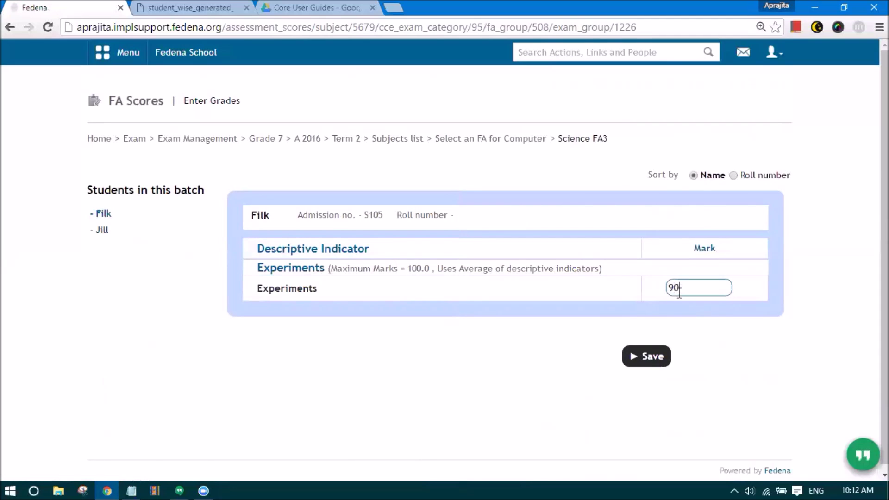
{"action": "left_click", "coordinate": [647, 358]}
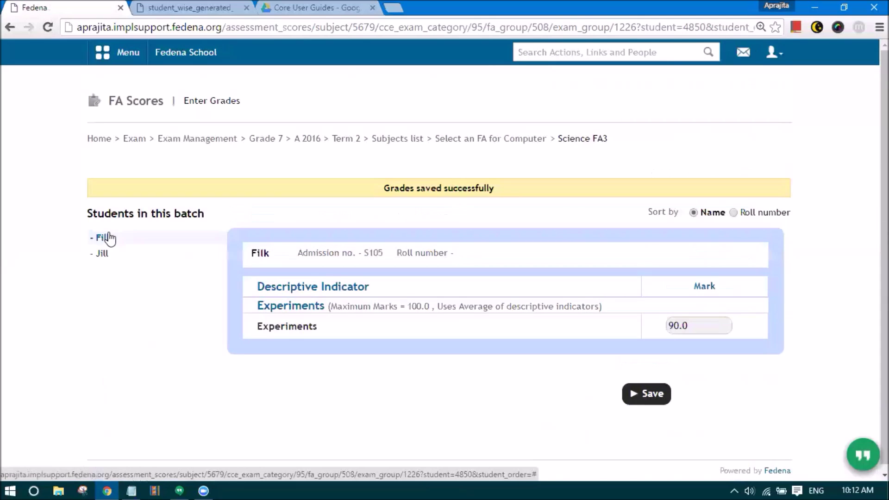
{"action": "left_click", "coordinate": [102, 254]}
{"action": "left_click", "coordinate": [682, 328]}
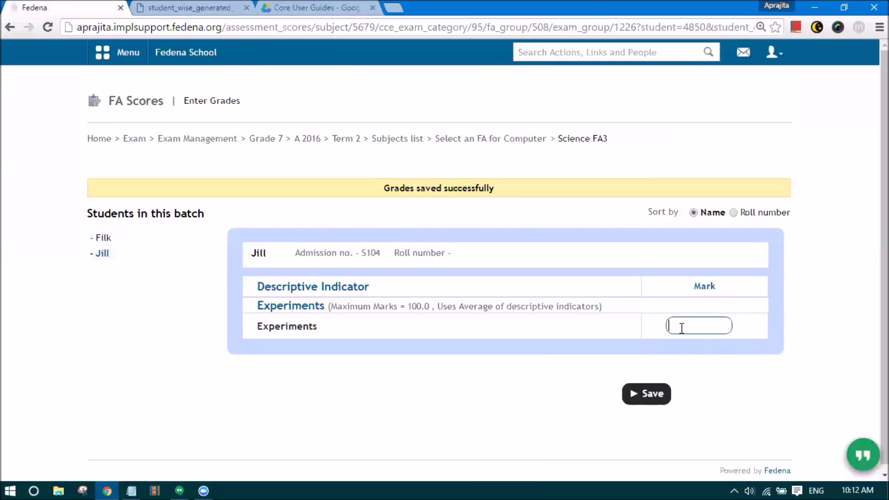
{"action": "type", "text": "89"}
{"action": "left_click", "coordinate": [667, 394]}
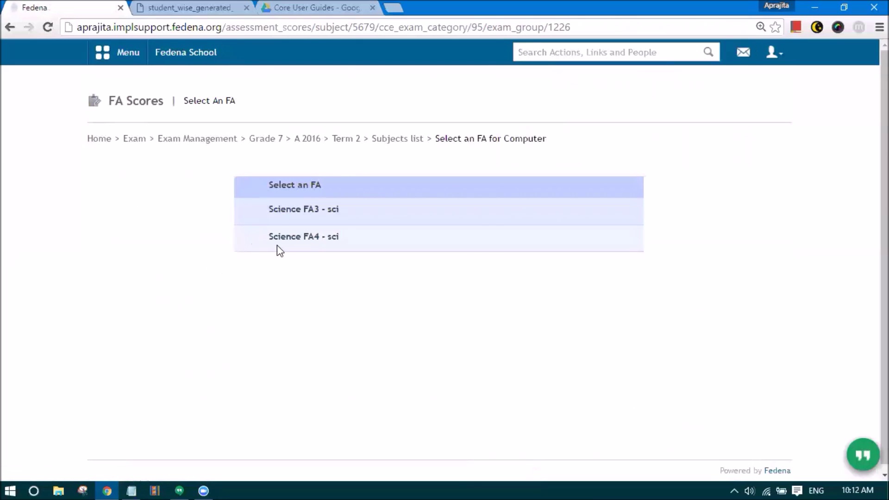
- Under Computer, enter Science FA4 Experiments marks of 90 and 67 for the two students
{"action": "left_click", "coordinate": [409, 140]}
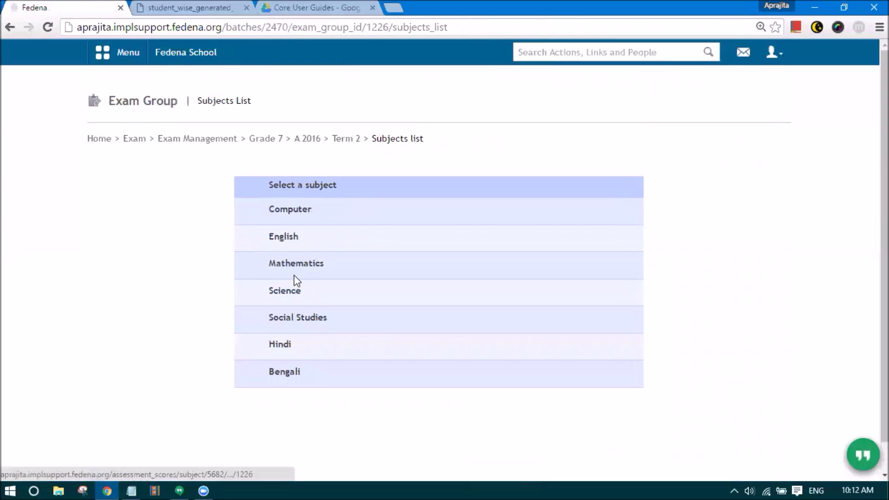
{"action": "left_click", "coordinate": [281, 213]}
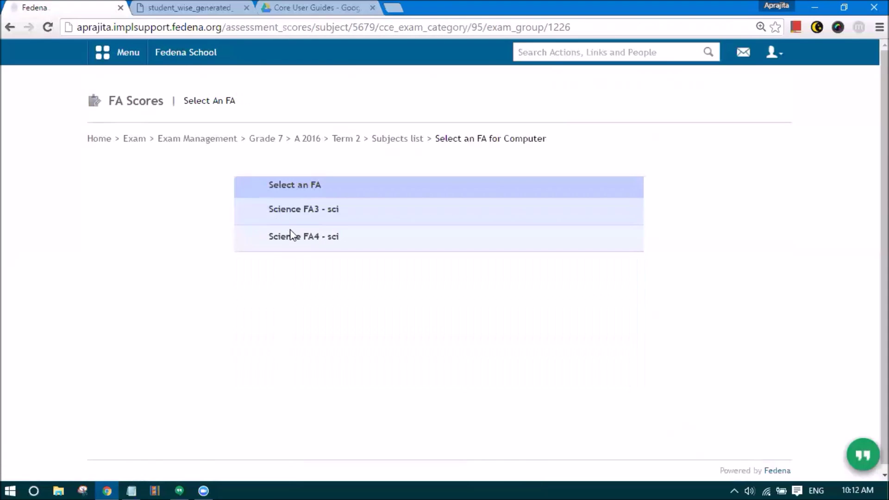
{"action": "left_click", "coordinate": [293, 237]}
{"action": "type", "text": "90"}
{"action": "left_click", "coordinate": [650, 357]}
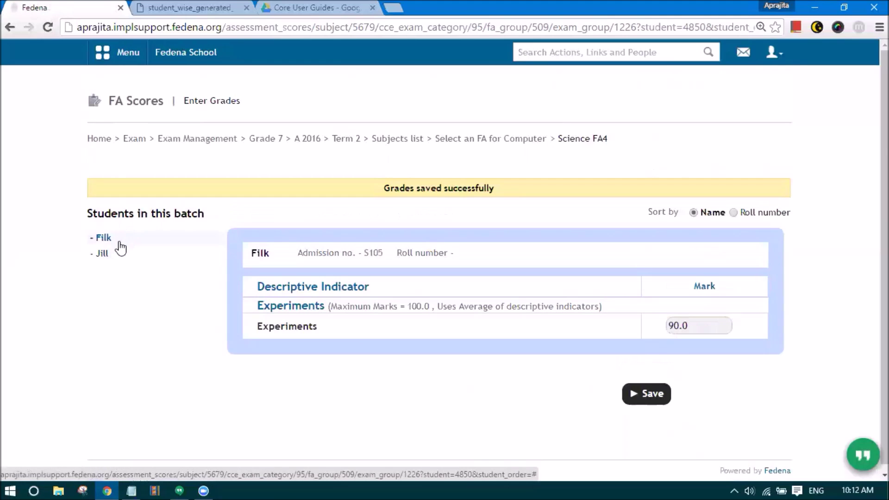
{"action": "left_click", "coordinate": [151, 254]}
{"action": "left_click", "coordinate": [690, 328]}
{"action": "type", "text": "67"}
{"action": "left_click", "coordinate": [636, 398]}
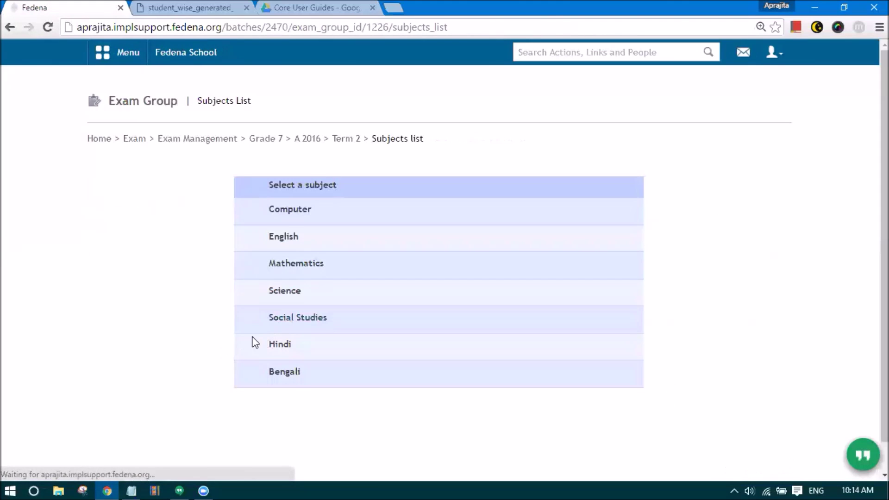
- Save a Bengali Science FA3 Experiments mark of 89
{"action": "left_click", "coordinate": [290, 372]}
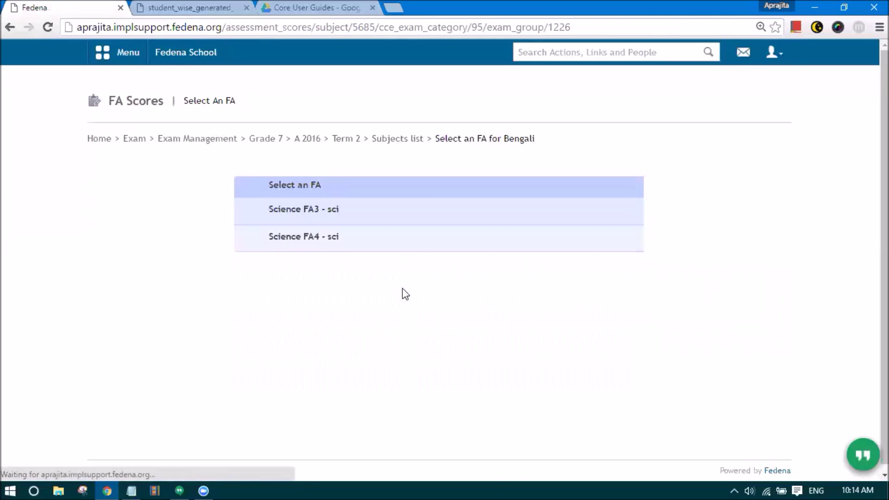
{"action": "left_click", "coordinate": [335, 214]}
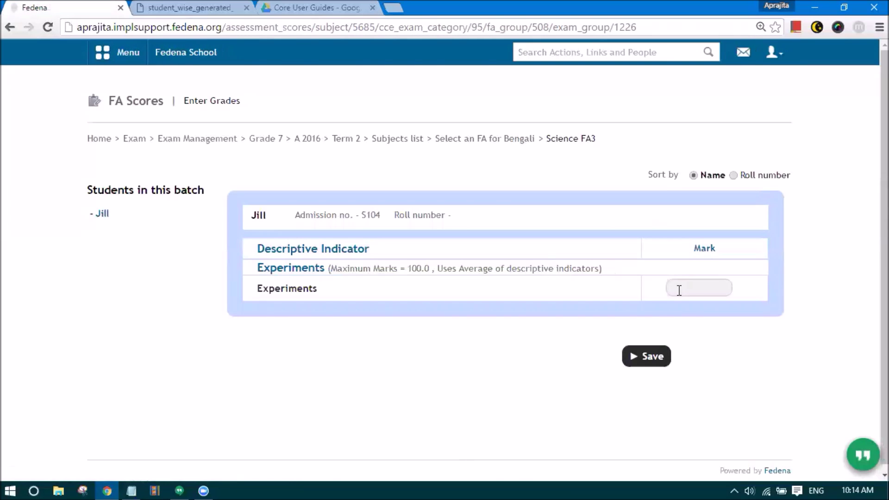
{"action": "left_click", "coordinate": [679, 290]}
{"action": "type", "text": "89"}
{"action": "left_click", "coordinate": [661, 362]}
- Save a Bengali Science FA4 Experiments mark of 67
{"action": "left_click", "coordinate": [480, 141]}
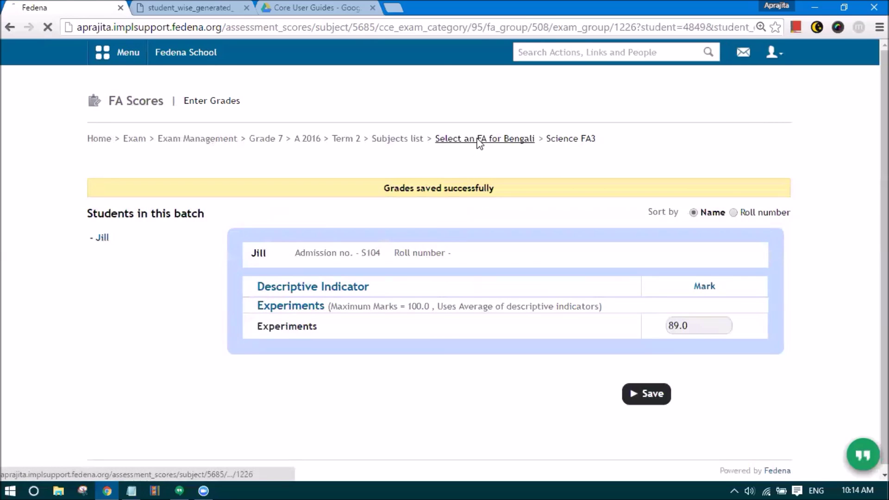
{"action": "left_click", "coordinate": [308, 238]}
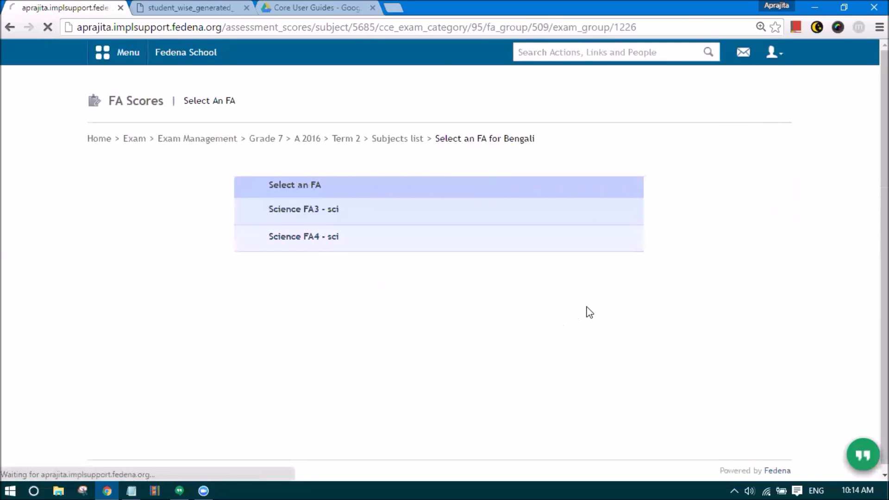
{"action": "left_click", "coordinate": [673, 291]}
{"action": "type", "text": "67"}
{"action": "left_click", "coordinate": [653, 359]}
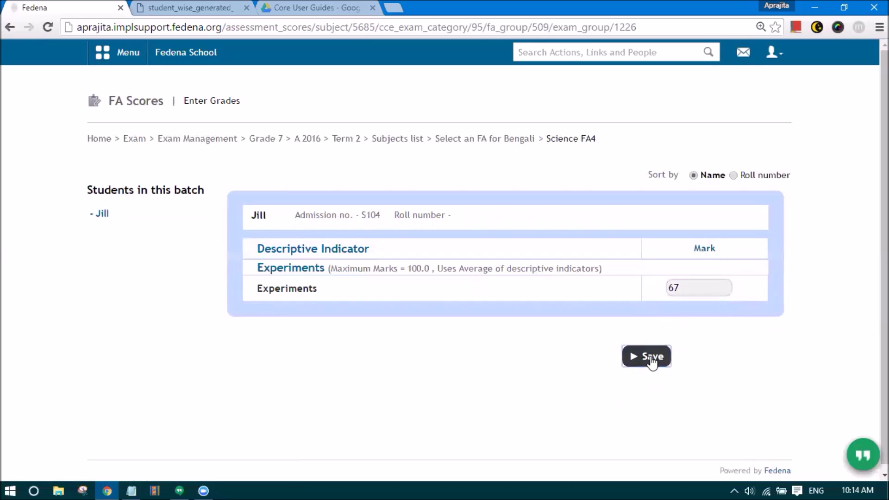
- Reopen Bengali's Science FA3 grades to check the 89.0 mark, then return to Term 2 subjects
{"action": "left_click", "coordinate": [498, 140]}
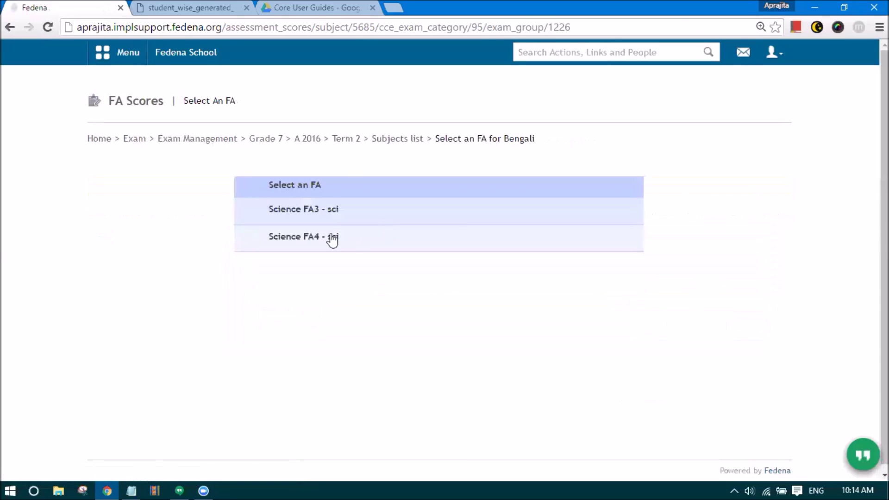
{"action": "left_click", "coordinate": [312, 214]}
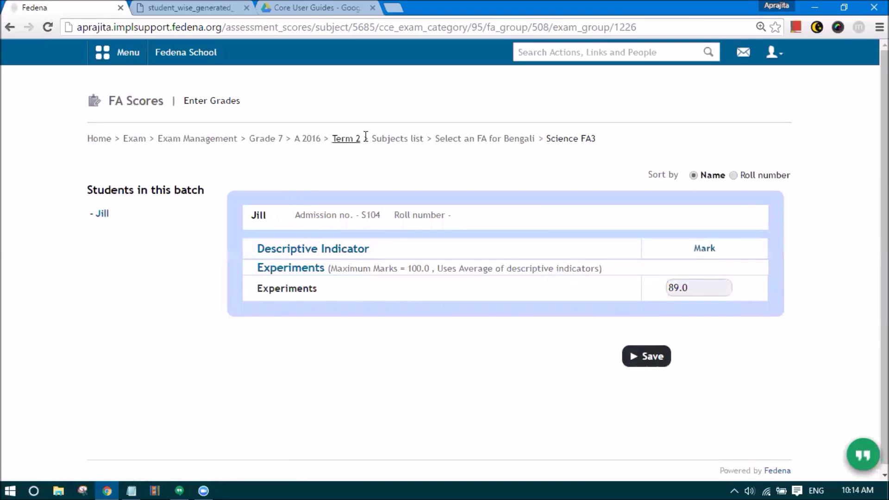
{"action": "left_click", "coordinate": [396, 141]}
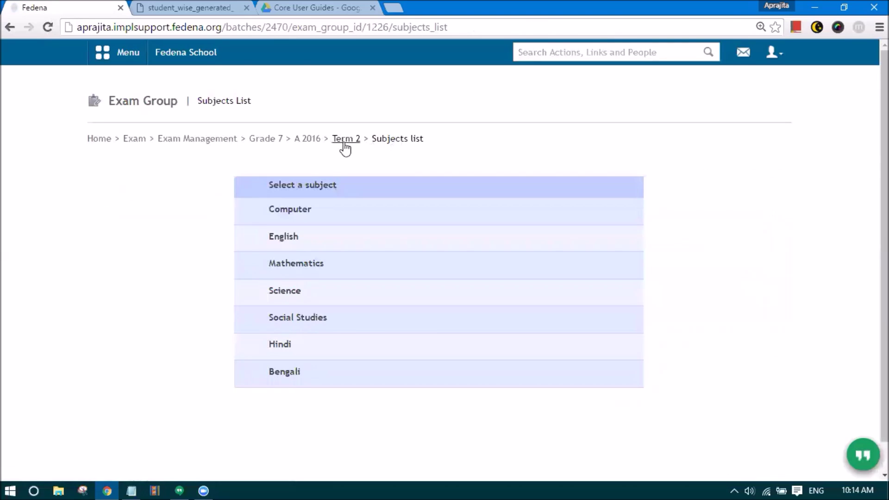
- Save Term 2 Computer marks of 90 and 78 with Excellent remarks for both students
{"action": "left_click", "coordinate": [345, 141]}
{"action": "scroll", "coordinate": [258, 316], "scroll_direction": "down", "scroll_amount": 3}
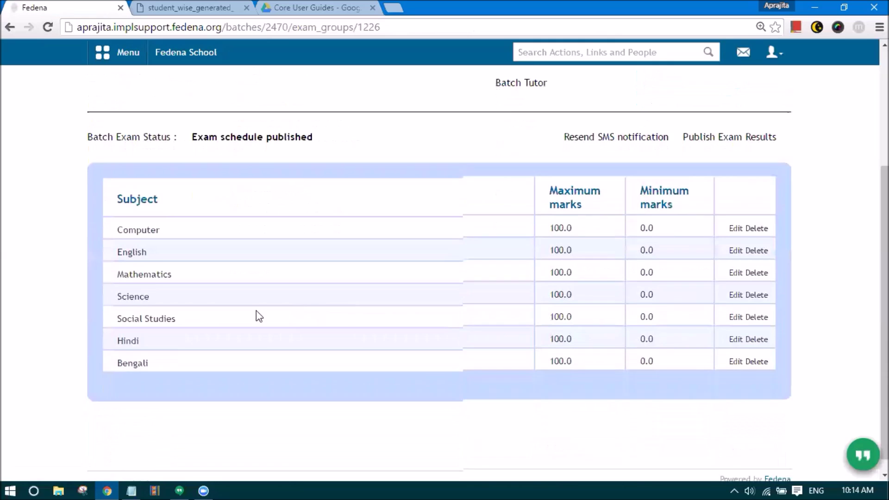
{"action": "left_click", "coordinate": [125, 219]}
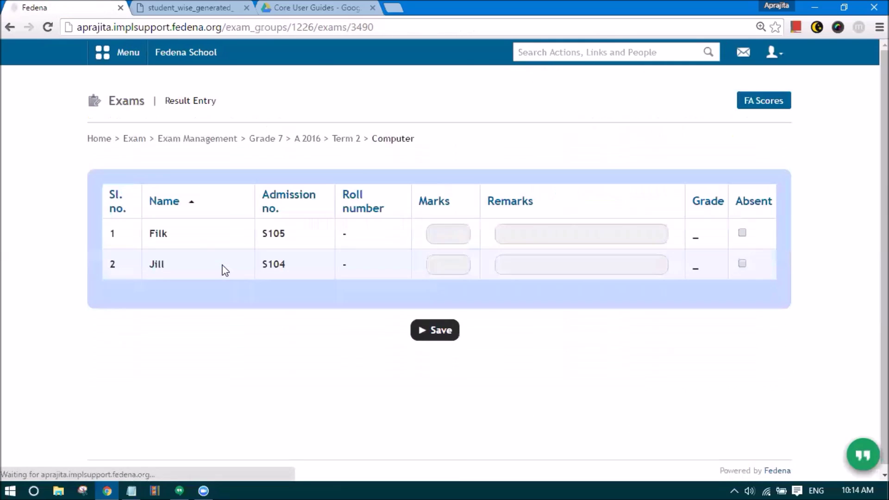
{"action": "left_click", "coordinate": [457, 235]}
{"action": "type", "text": "90"}
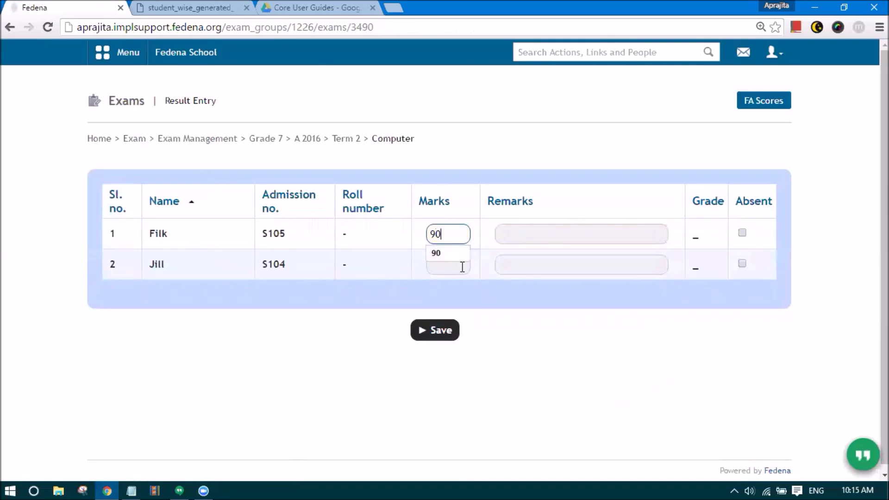
{"action": "left_click", "coordinate": [459, 264]}
{"action": "type", "text": "78"}
{"action": "left_click", "coordinate": [529, 234]}
{"action": "left_click", "coordinate": [524, 253]}
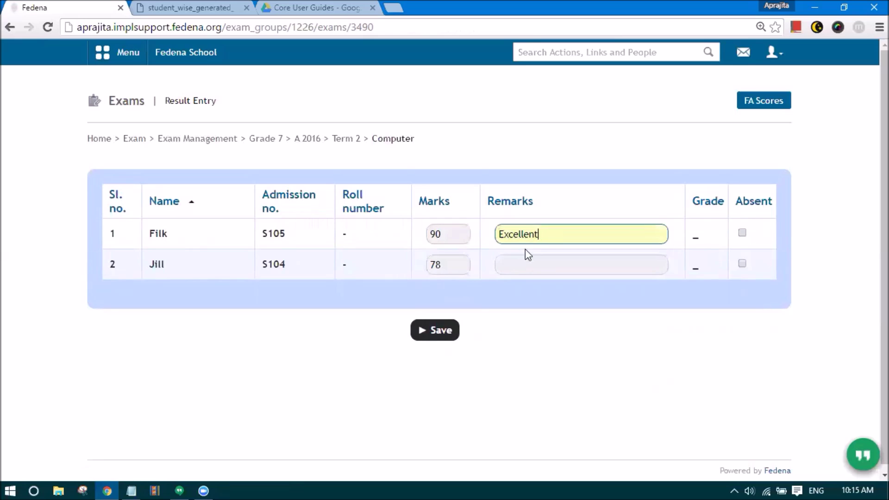
{"action": "left_click", "coordinate": [520, 263]}
{"action": "left_click", "coordinate": [518, 284]}
{"action": "left_click", "coordinate": [441, 335]}
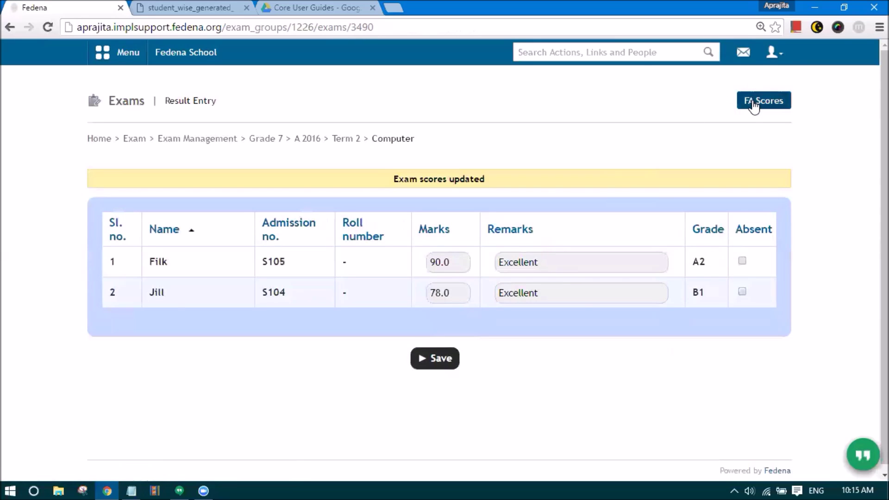
- Fill in Term 2 English marks of 90 and 56 with Excellent remarks for both students
{"action": "left_click", "coordinate": [355, 139]}
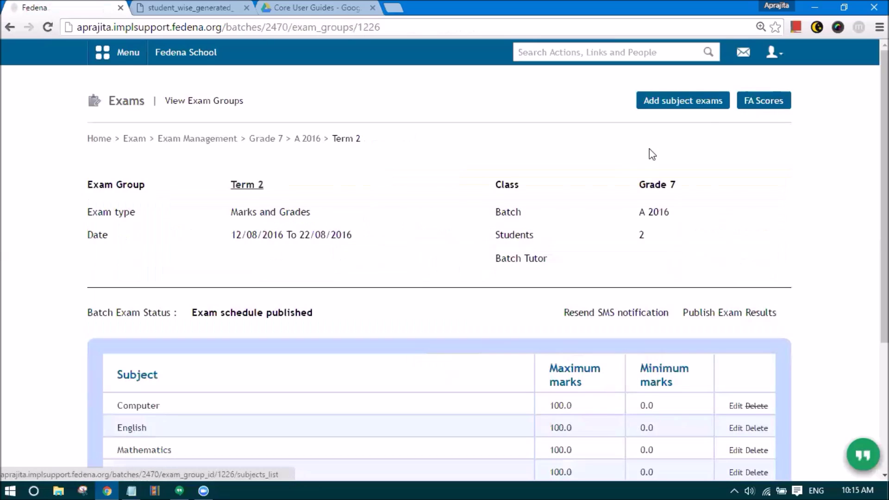
{"action": "scroll", "coordinate": [316, 315], "scroll_direction": "down", "scroll_amount": 3}
{"action": "left_click", "coordinate": [134, 299]}
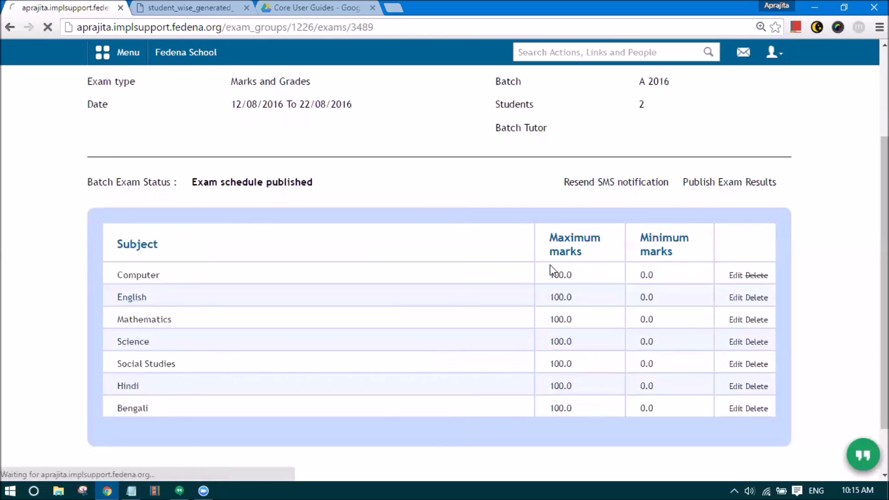
{"action": "left_click", "coordinate": [455, 235]}
{"action": "type", "text": "90"}
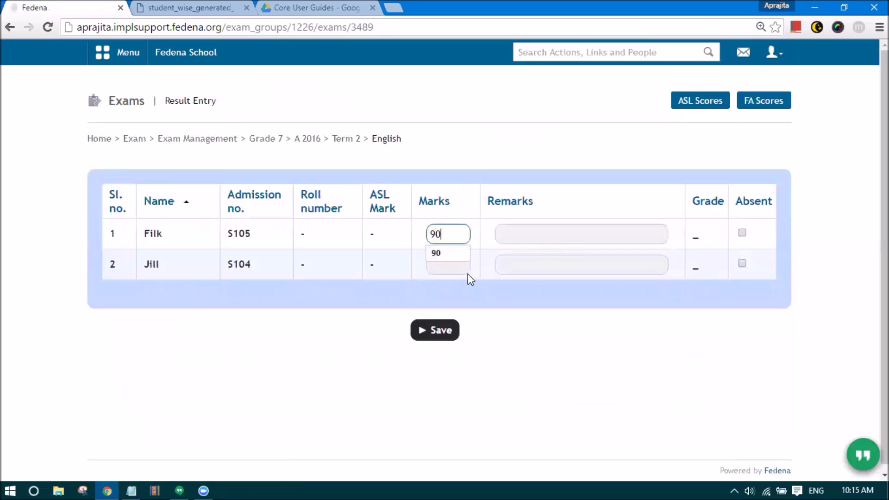
{"action": "left_click", "coordinate": [453, 264]}
{"action": "type", "text": "56"}
{"action": "left_click", "coordinate": [469, 282]}
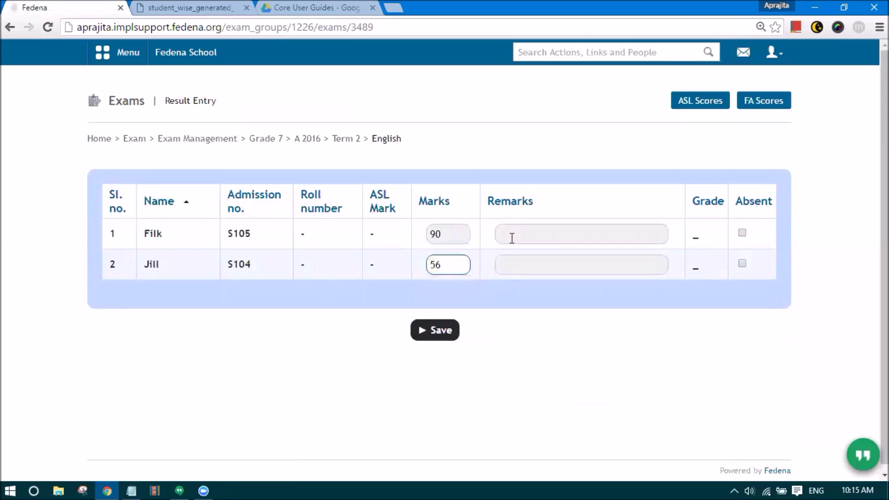
{"action": "left_click", "coordinate": [512, 238]}
{"action": "left_click", "coordinate": [512, 253]}
{"action": "left_click", "coordinate": [512, 264]}
{"action": "left_click", "coordinate": [519, 285]}
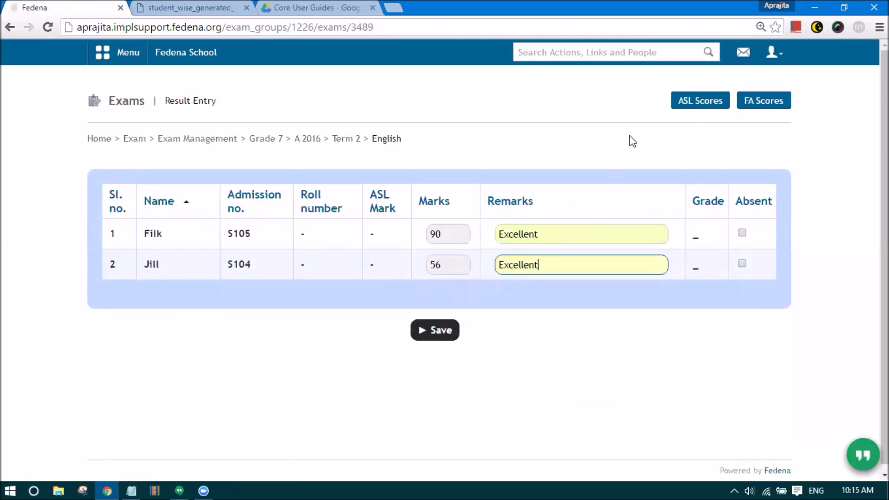
{"action": "left_click", "coordinate": [697, 102]}
- Save English speaking/listening scores of 12/13 and 20/20 for the two students
{"action": "left_click", "coordinate": [669, 238]}
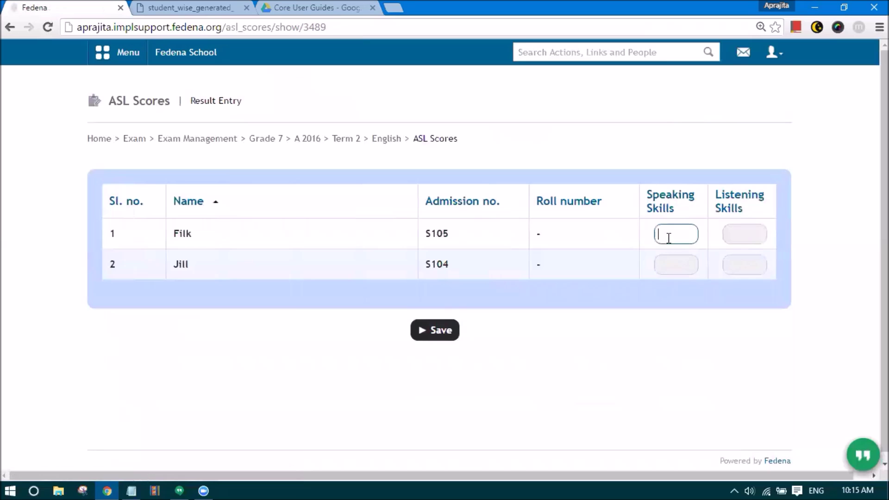
{"action": "left_click", "coordinate": [736, 233]}
{"action": "double_click", "coordinate": [660, 234]}
{"action": "key", "text": "BackSpace"}
{"action": "type", "text": "12"}
{"action": "left_click", "coordinate": [747, 239]}
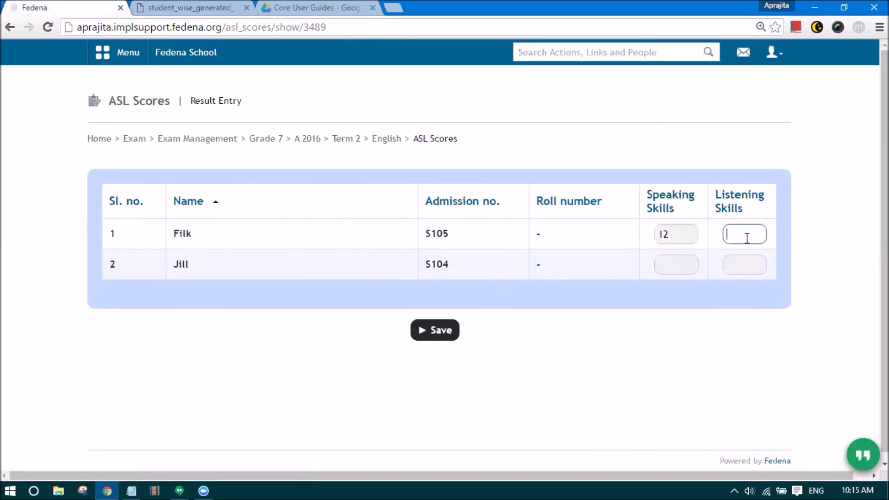
{"action": "type", "text": "13"}
{"action": "left_click", "coordinate": [679, 265]}
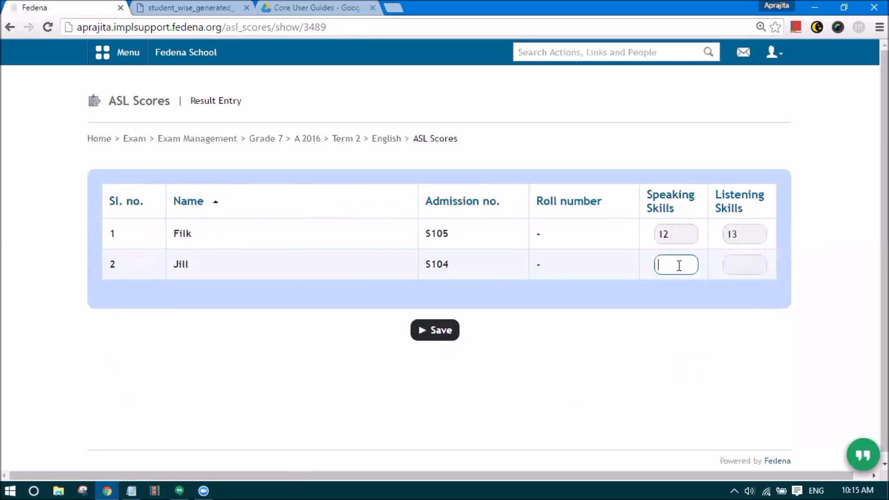
{"action": "left_click", "coordinate": [737, 265]}
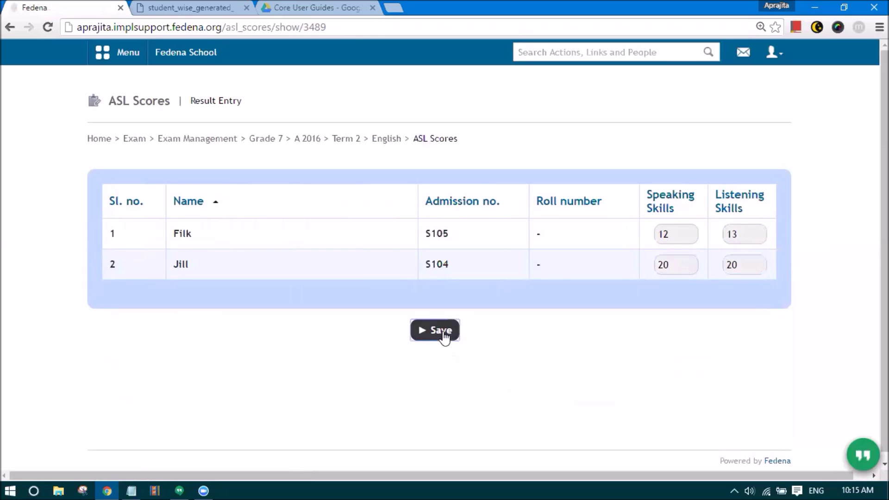
{"action": "left_click", "coordinate": [442, 337]}
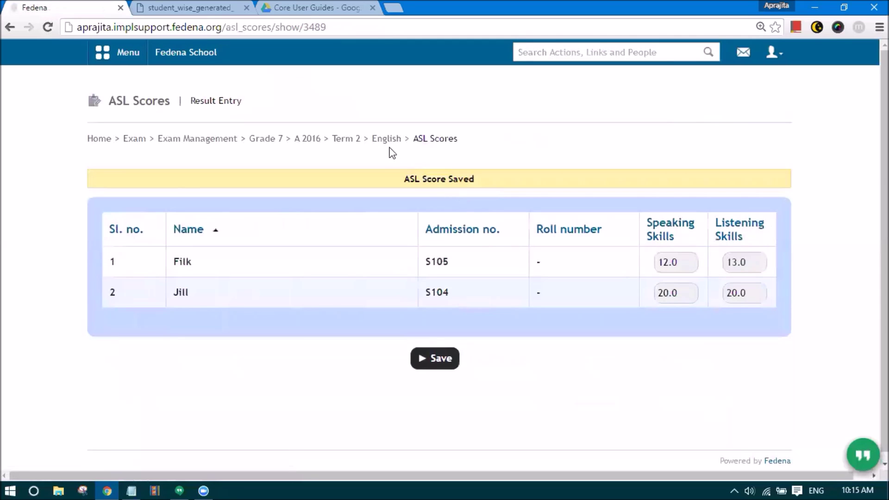
- Save English marks of 89 and 90 with Excellent remarks for both students
{"action": "left_click", "coordinate": [384, 139]}
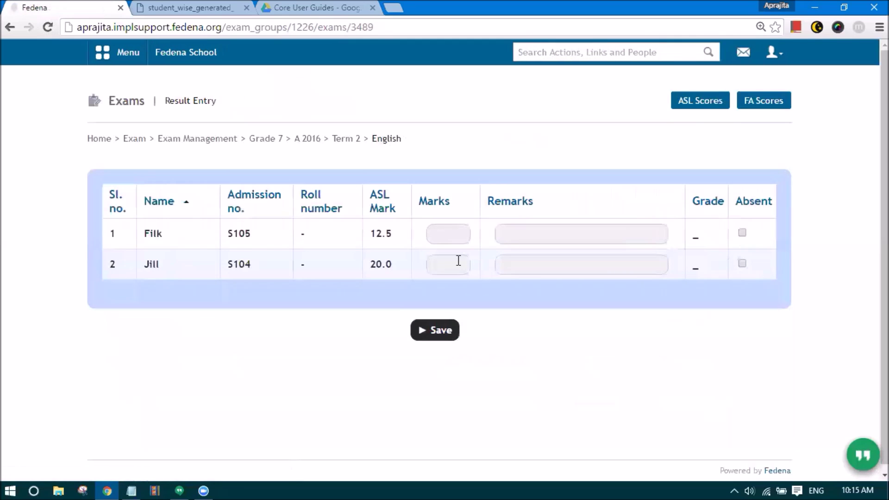
{"action": "left_click", "coordinate": [451, 236]}
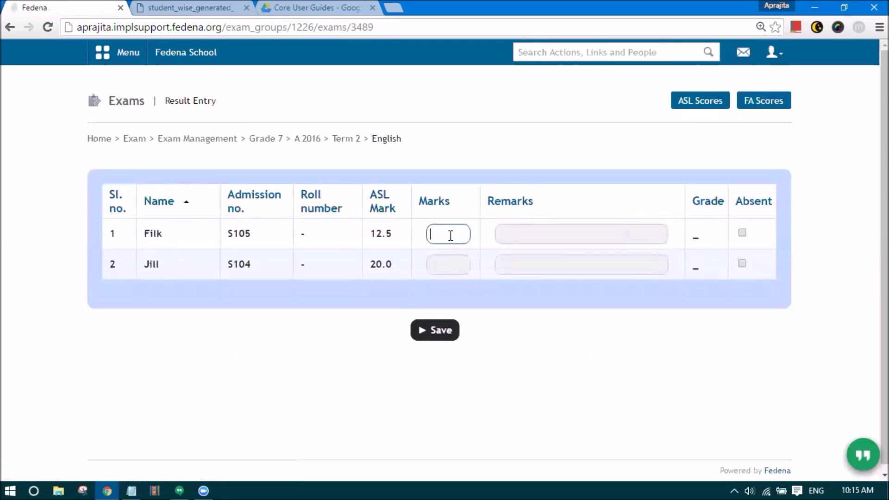
{"action": "left_click", "coordinate": [456, 267]}
{"action": "left_click", "coordinate": [504, 237]}
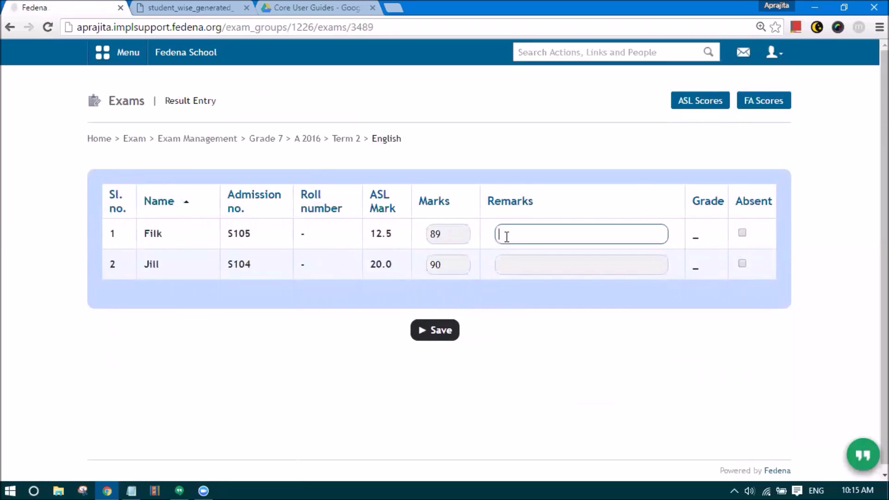
{"action": "left_click", "coordinate": [508, 255]}
{"action": "left_click", "coordinate": [512, 260]}
{"action": "left_click", "coordinate": [518, 284]}
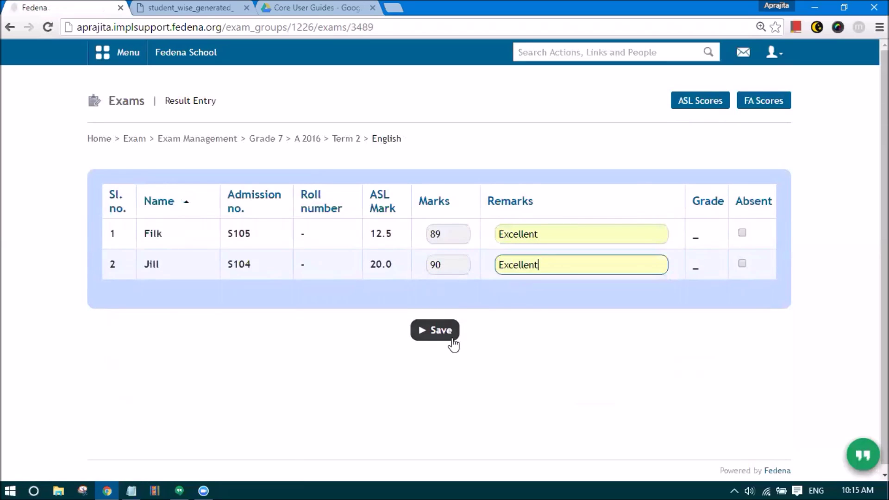
{"action": "left_click", "coordinate": [446, 336]}
{"action": "left_click", "coordinate": [686, 107]}
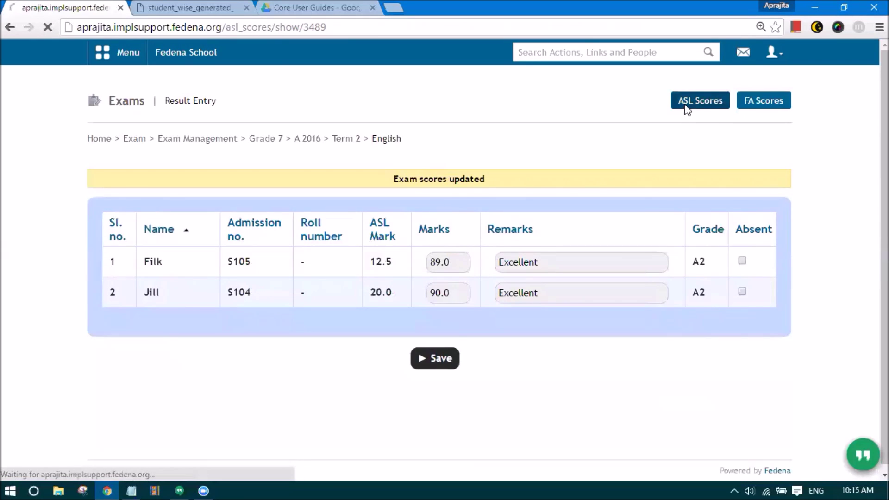
- Give both students Excellent remarks for Term 2 Social Studies and save
{"action": "left_click", "coordinate": [354, 138]}
{"action": "scroll", "coordinate": [132, 381], "scroll_direction": "down", "scroll_amount": 1}
{"action": "scroll", "coordinate": [132, 381], "scroll_direction": "down", "scroll_amount": 2}
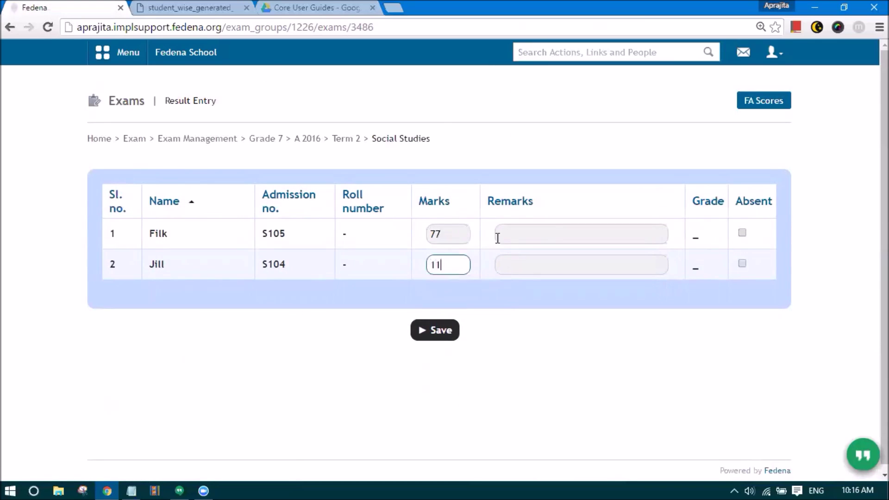
{"action": "left_click", "coordinate": [498, 238]}
{"action": "left_click", "coordinate": [502, 253]}
{"action": "left_click", "coordinate": [508, 264]}
{"action": "left_click", "coordinate": [508, 282]}
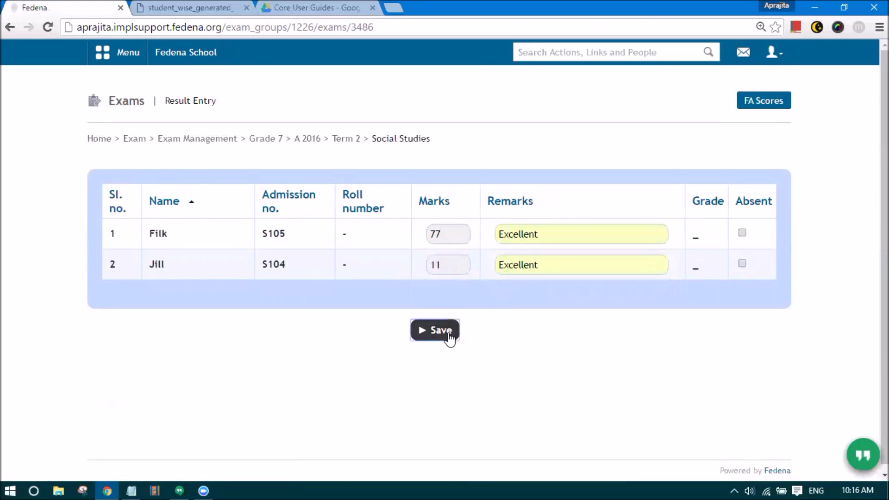
{"action": "left_click", "coordinate": [449, 337]}
- Save a Term 2 Hindi mark of 34 with the remark Excellent
{"action": "left_click", "coordinate": [345, 140]}
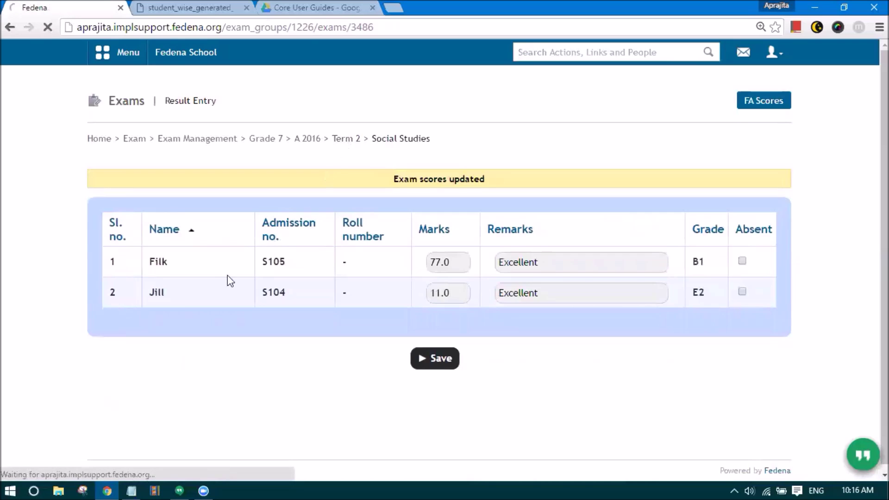
{"action": "scroll", "coordinate": [129, 388], "scroll_direction": "down", "scroll_amount": 4}
{"action": "left_click", "coordinate": [128, 343]}
{"action": "left_click", "coordinate": [463, 239]}
{"action": "type", "text": "34"}
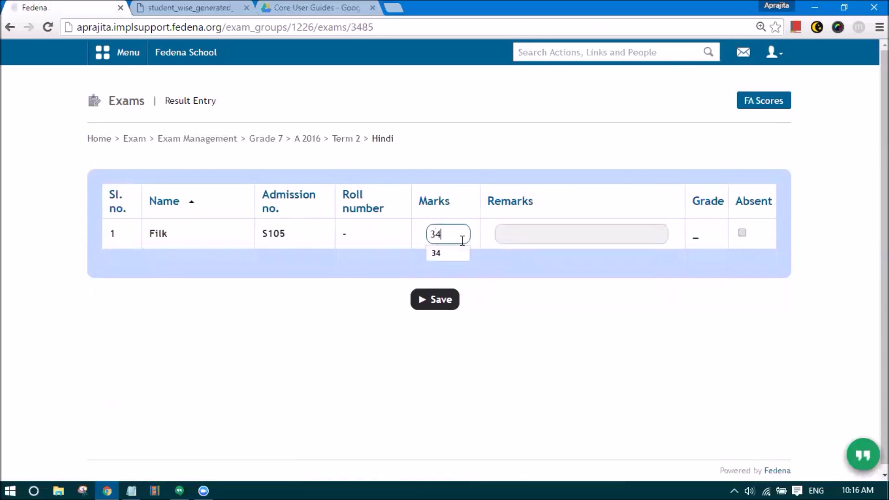
{"action": "left_click", "coordinate": [519, 239]}
{"action": "left_click", "coordinate": [509, 252]}
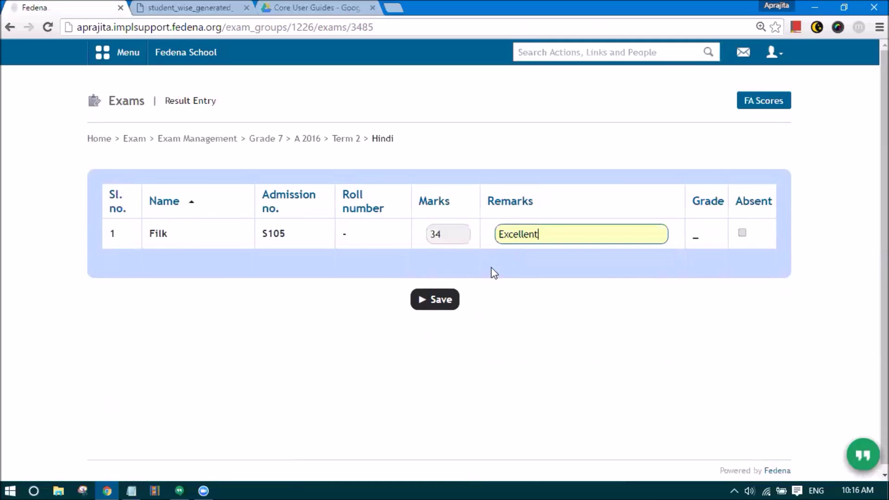
{"action": "left_click", "coordinate": [447, 302]}
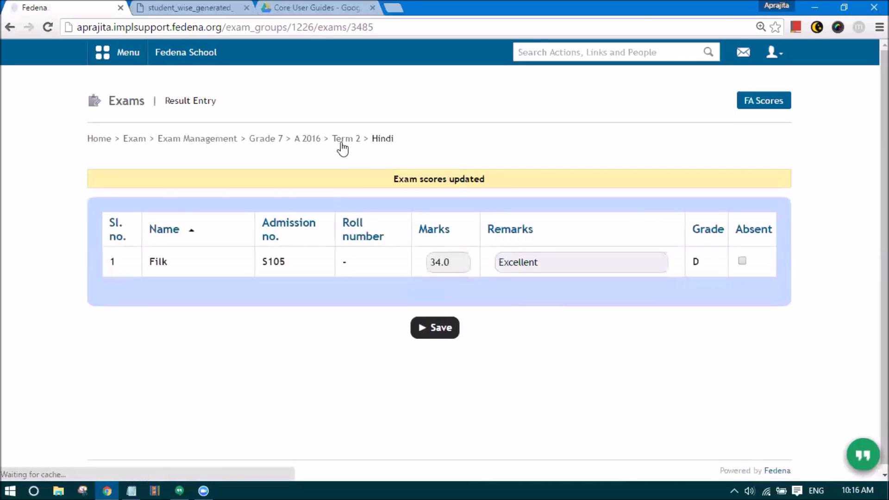
- Save a Term 2 Bengali mark of 23 with the remark Excellent
{"action": "left_click", "coordinate": [343, 142]}
{"action": "scroll", "coordinate": [193, 360], "scroll_direction": "down", "scroll_amount": 3}
{"action": "left_click", "coordinate": [142, 368]}
{"action": "left_click", "coordinate": [454, 231]}
{"action": "type", "text": "23"}
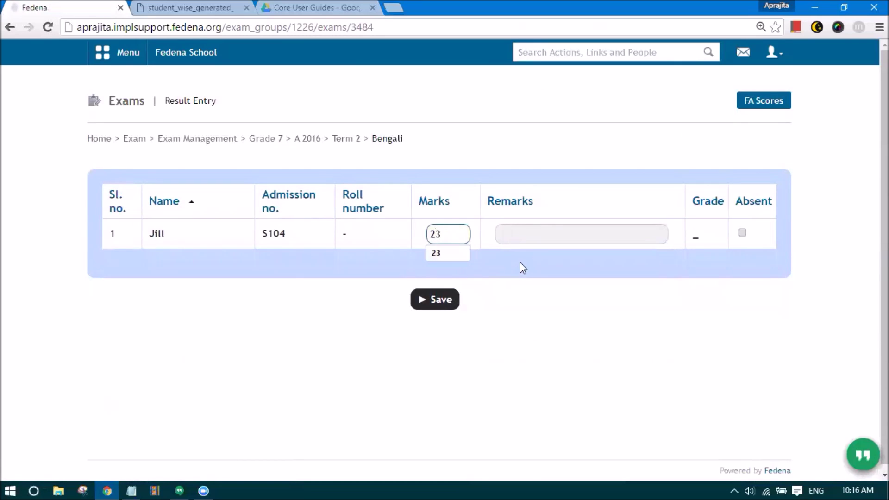
{"action": "left_click", "coordinate": [520, 232]}
{"action": "type", "text": "Excellent"}
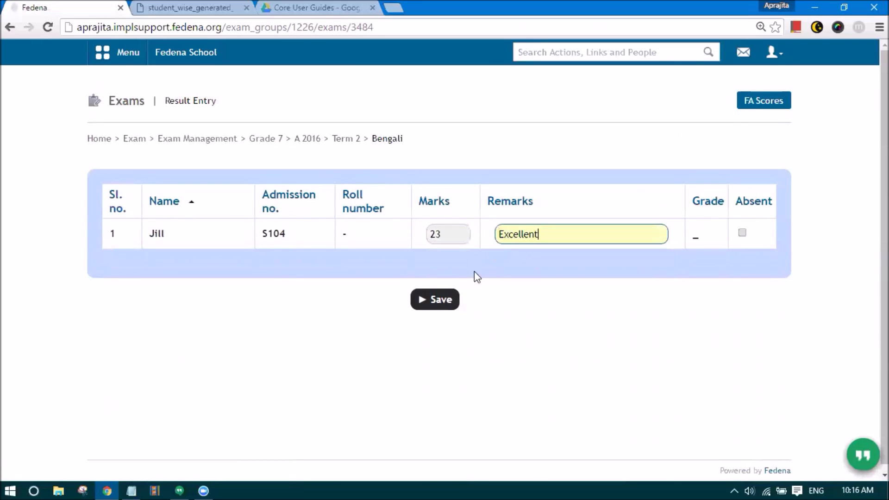
{"action": "left_click", "coordinate": [432, 297]}
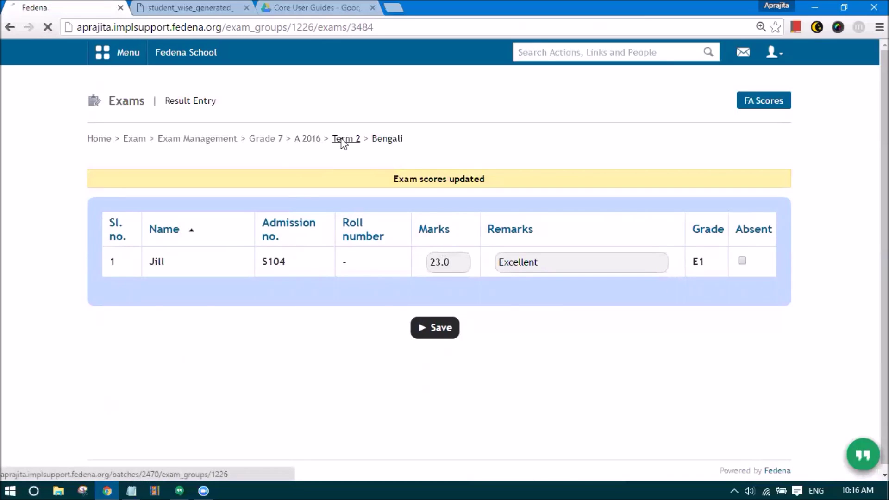
{"action": "scroll", "coordinate": [344, 144], "scroll_direction": "down", "scroll_amount": 4}
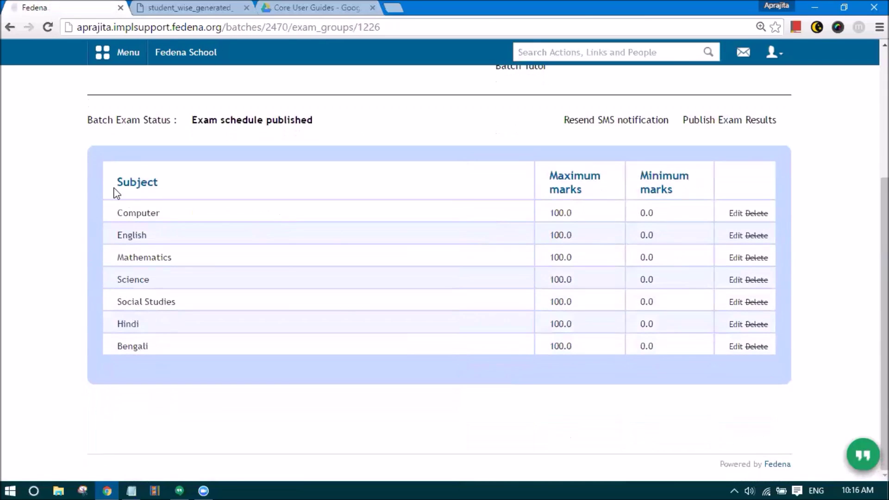
- Confirm publishing the Grade 7 A 2016 Term 2 exam results, then sign out as administrator
{"action": "left_click", "coordinate": [690, 116]}
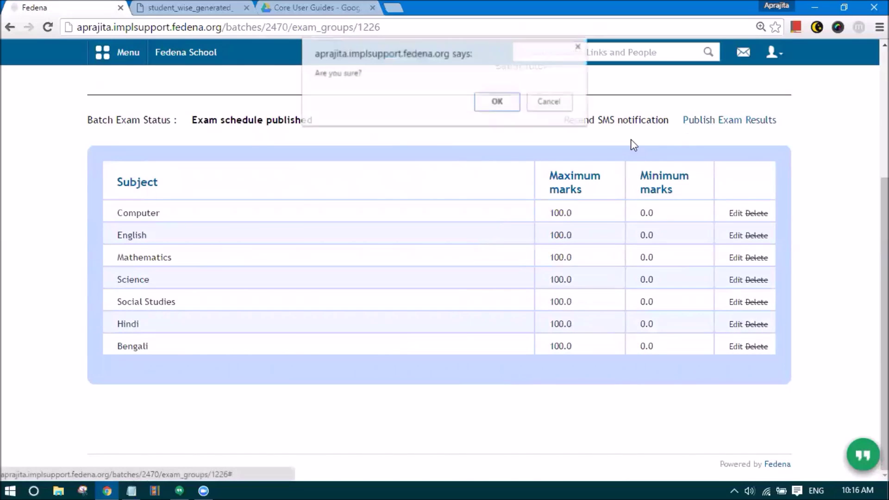
{"action": "left_click", "coordinate": [492, 103]}
{"action": "scroll", "coordinate": [416, 243], "scroll_direction": "up", "scroll_amount": 3}
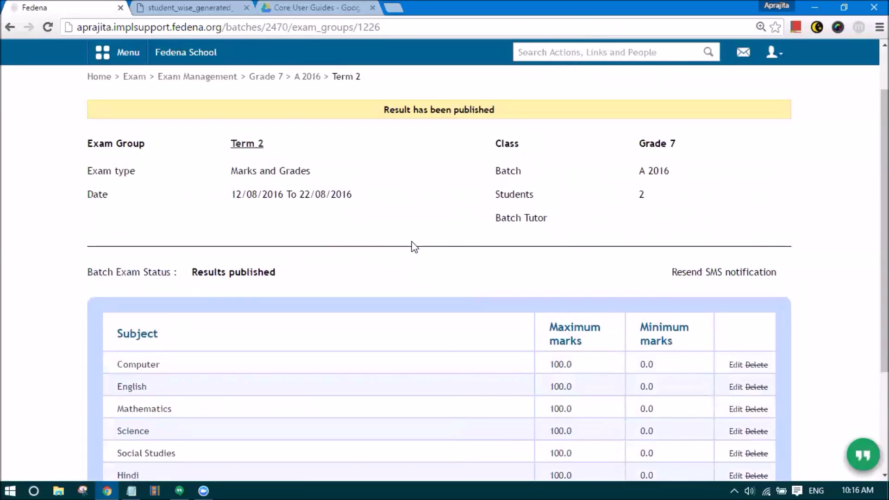
{"action": "scroll", "coordinate": [394, 232], "scroll_direction": "up", "scroll_amount": 2}
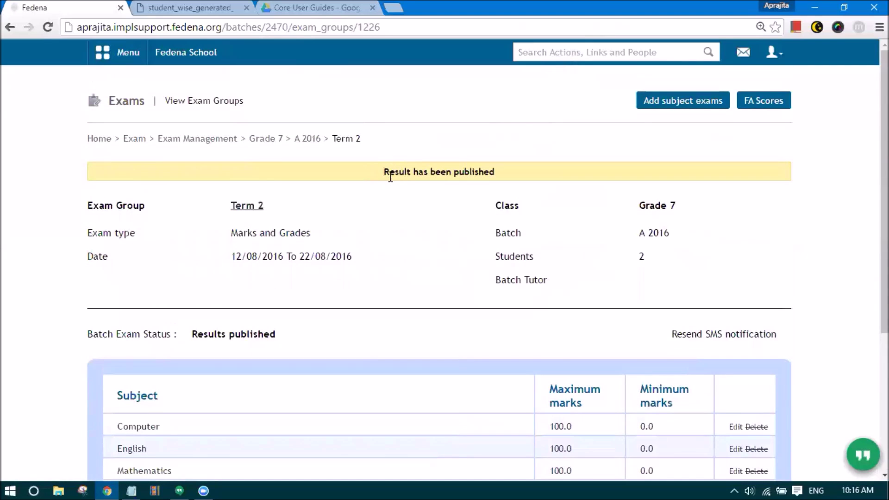
{"action": "left_click", "coordinate": [773, 52]}
{"action": "left_click", "coordinate": [713, 110]}
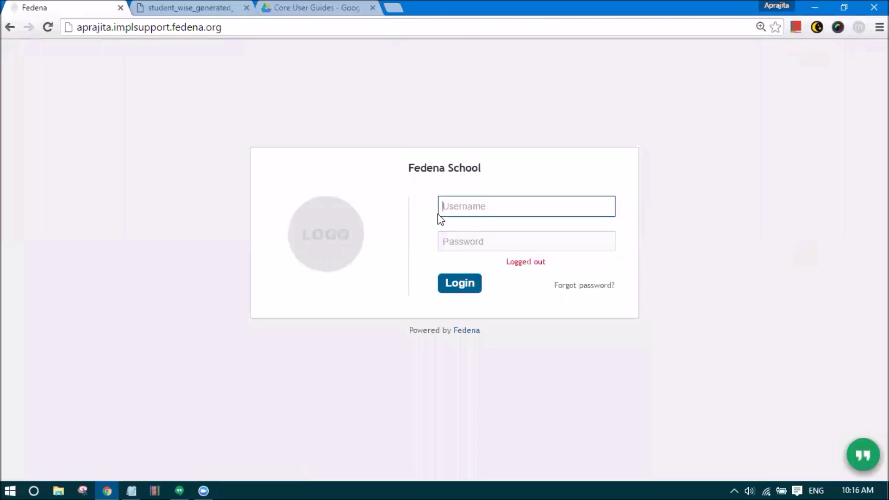
- Sign in with the student's username and password
{"action": "type", "text": "S104"}
{"action": "key", "text": "Tab"}
{"action": "type", "text": "S104123"}
{"action": "key", "text": "Return"}
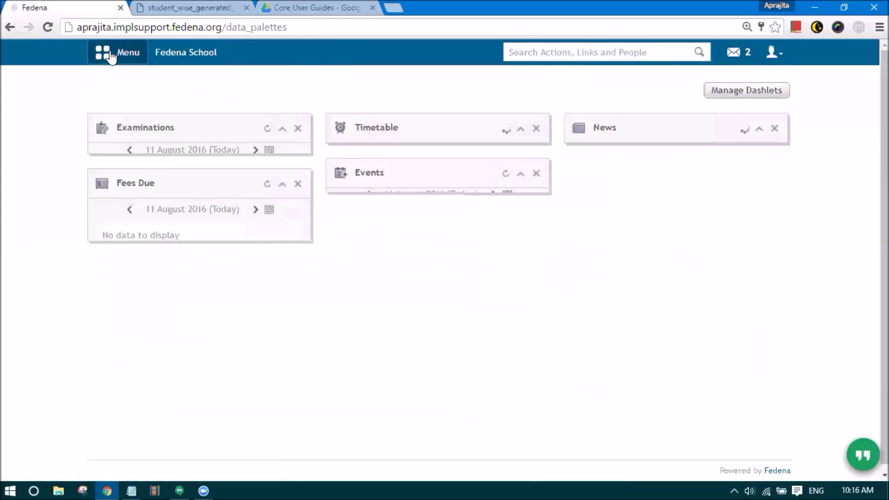
- Review the student's Term 2 exam report in the Reports Center
{"action": "left_click", "coordinate": [111, 53]}
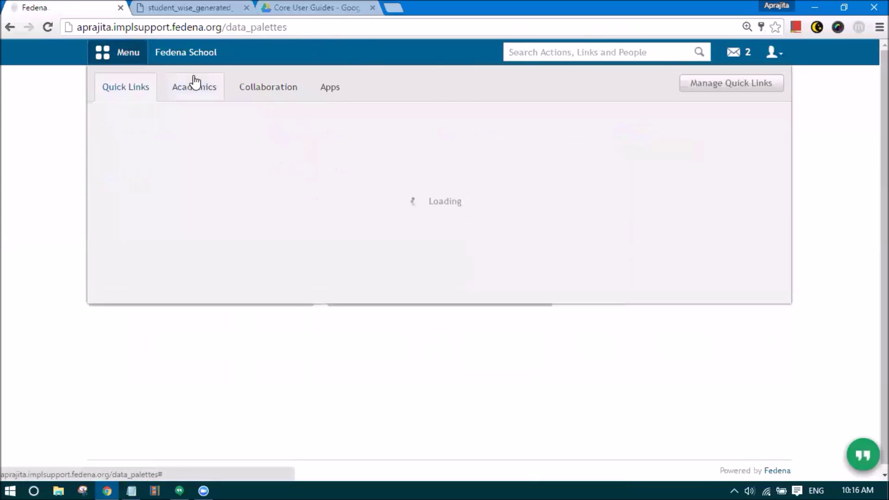
{"action": "left_click", "coordinate": [167, 146]}
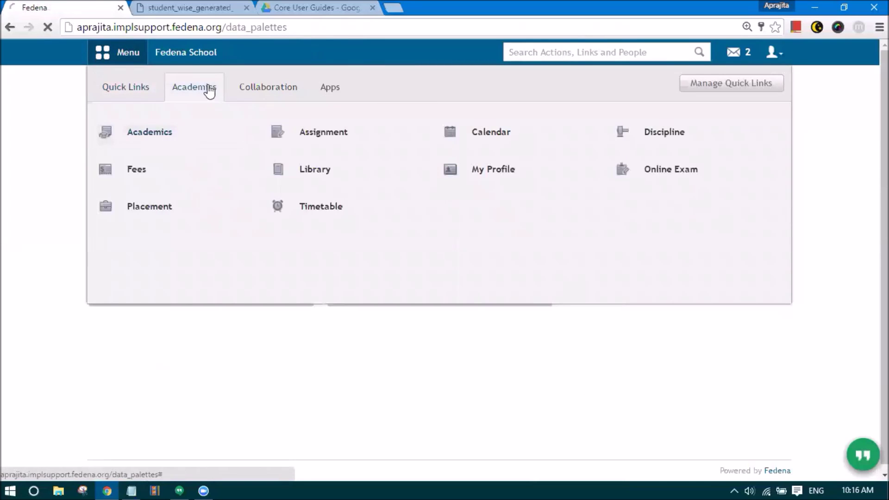
{"action": "left_click", "coordinate": [217, 263]}
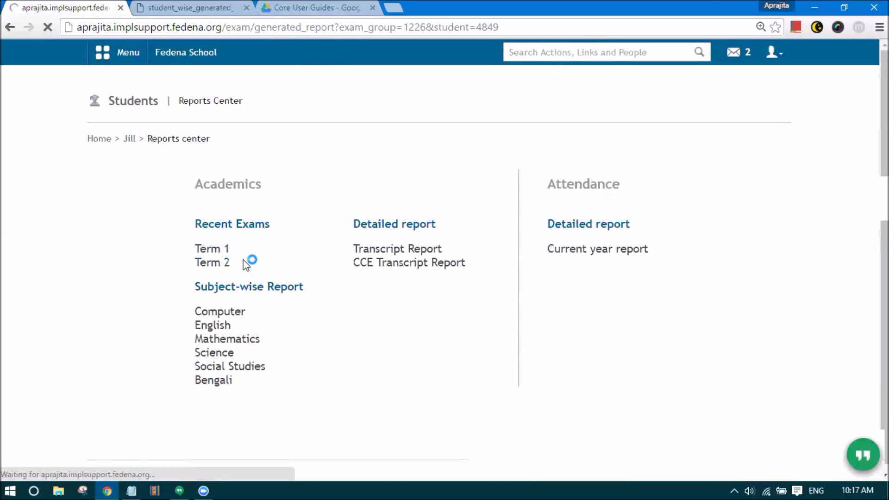
{"action": "scroll", "coordinate": [390, 287], "scroll_direction": "down", "scroll_amount": 4}
{"action": "scroll", "coordinate": [391, 287], "scroll_direction": "down", "scroll_amount": 1}
{"action": "scroll", "coordinate": [288, 204], "scroll_direction": "up", "scroll_amount": 2}
{"action": "scroll", "coordinate": [477, 272], "scroll_direction": "down", "scroll_amount": 1}
{"action": "scroll", "coordinate": [482, 213], "scroll_direction": "down", "scroll_amount": 2}
{"action": "scroll", "coordinate": [482, 215], "scroll_direction": "up", "scroll_amount": 8}
{"action": "scroll", "coordinate": [279, 248], "scroll_direction": "up", "scroll_amount": 2}
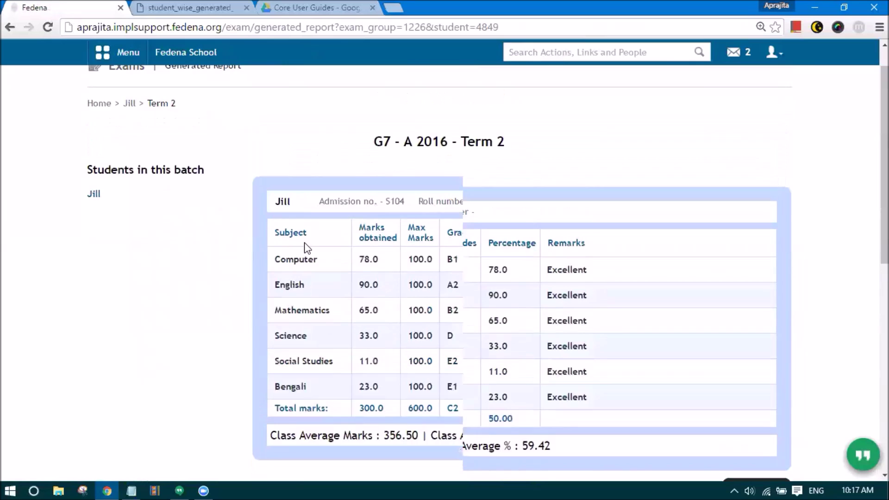
{"action": "scroll", "coordinate": [280, 251], "scroll_direction": "down", "scroll_amount": 2}
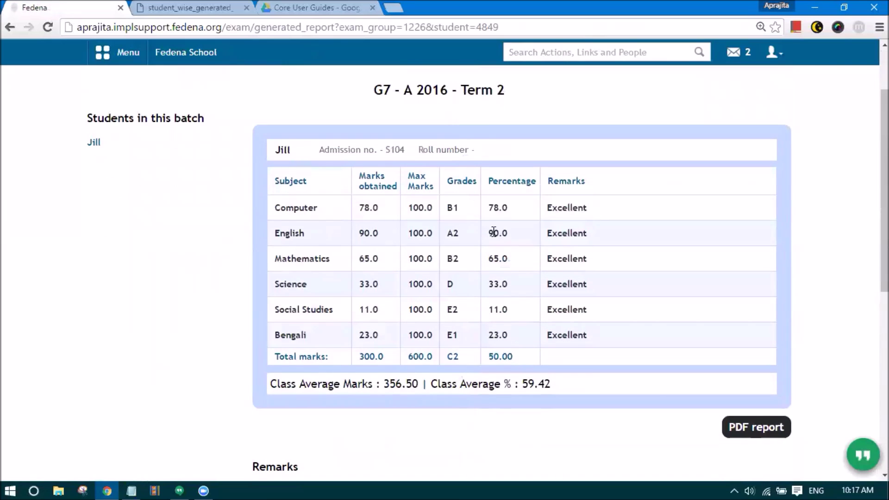
{"action": "scroll", "coordinate": [184, 109], "scroll_direction": "up", "scroll_amount": 2}
{"action": "left_click", "coordinate": [125, 139]}
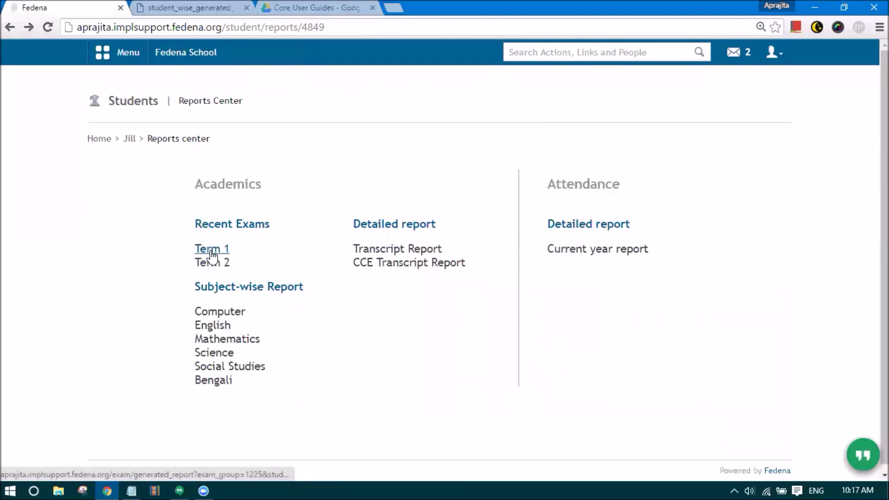
- Review the student's Computer subject-wise report
{"action": "left_click", "coordinate": [239, 314]}
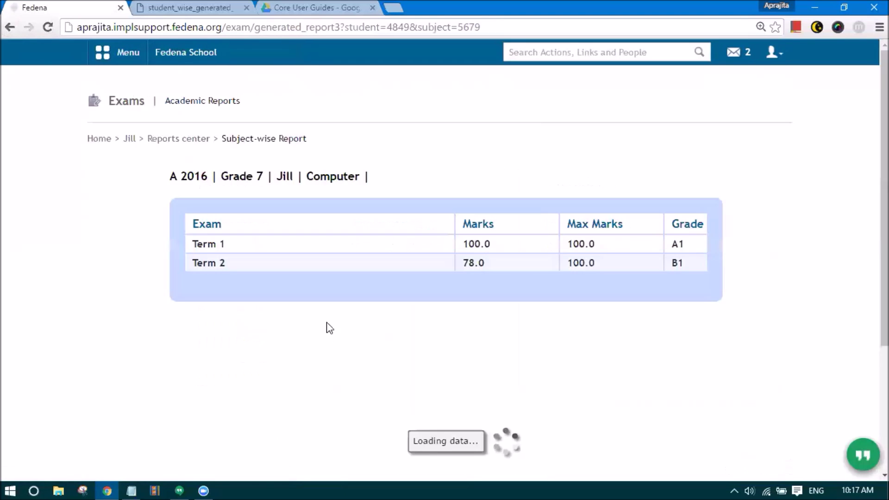
{"action": "scroll", "coordinate": [514, 223], "scroll_direction": "down", "scroll_amount": 1}
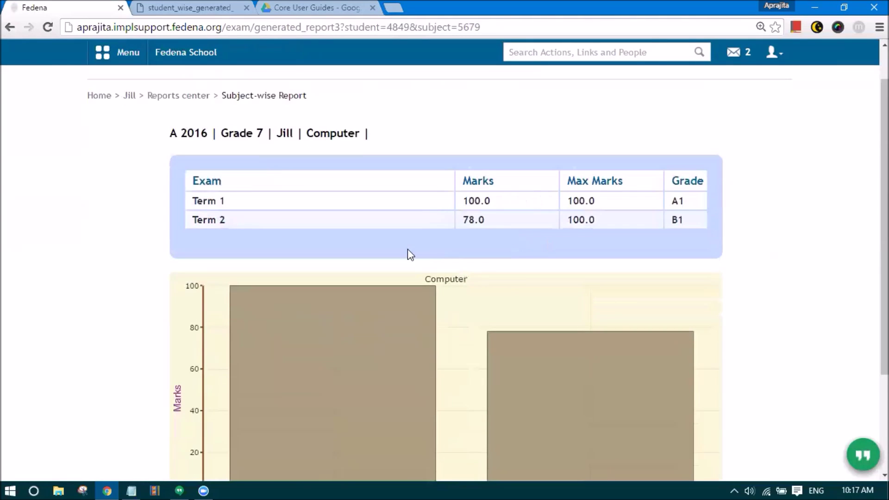
{"action": "scroll", "coordinate": [409, 253], "scroll_direction": "down", "scroll_amount": 2}
{"action": "scroll", "coordinate": [401, 238], "scroll_direction": "up", "scroll_amount": 3}
{"action": "scroll", "coordinate": [465, 302], "scroll_direction": "down", "scroll_amount": 2}
{"action": "scroll", "coordinate": [465, 302], "scroll_direction": "down", "scroll_amount": 1}
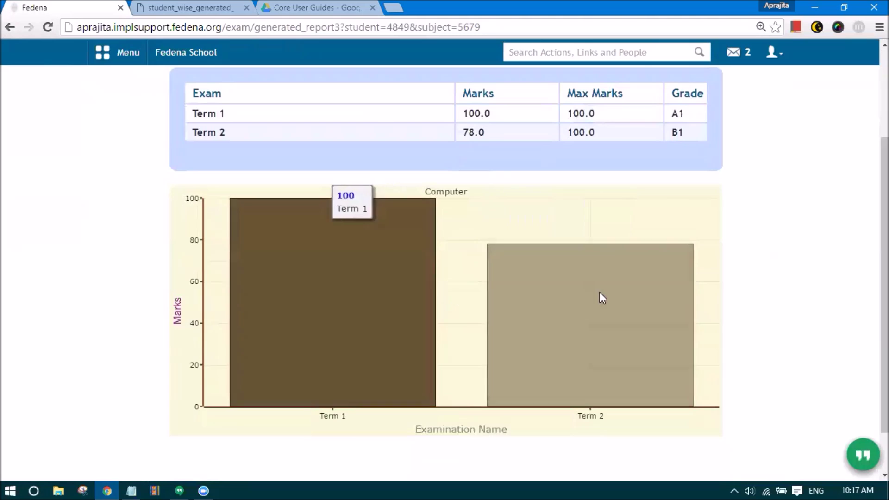
{"action": "scroll", "coordinate": [493, 299], "scroll_direction": "up", "scroll_amount": 3}
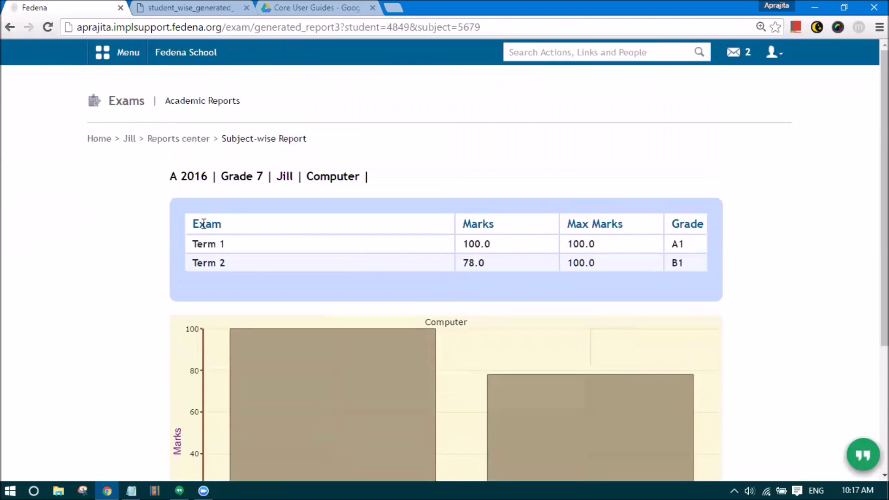
{"action": "left_click", "coordinate": [16, 31]}
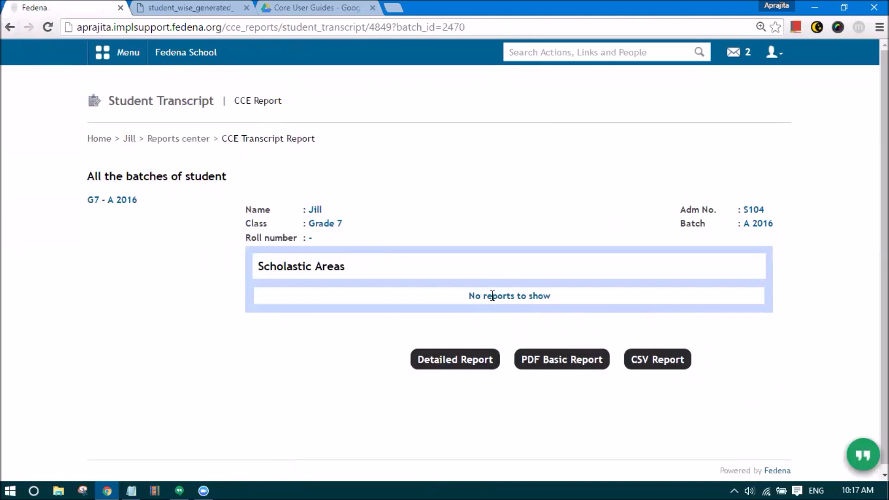
- Log out of the student account and sign back in with the administrator's credentials
{"action": "left_click", "coordinate": [773, 53]}
{"action": "left_click", "coordinate": [743, 107]}
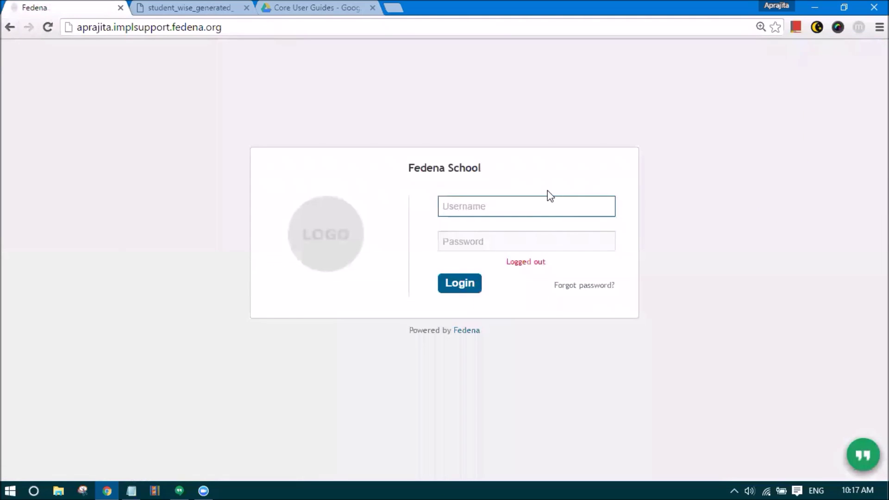
{"action": "type", "text": "ad"}
{"action": "key", "text": "Down"}
{"action": "key", "text": "Return"}
{"action": "key", "text": "Tab"}
{"action": "type", "text": "admin123"}
{"action": "key", "text": "Return"}
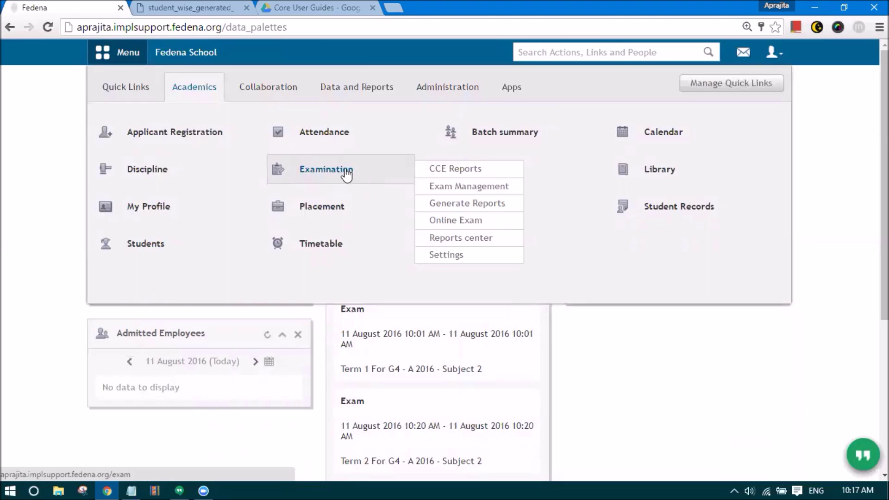
- Open Co-Scholastic result entry for Grade 7 batch A 2016 through Exam Management
{"action": "left_click", "coordinate": [423, 186]}
{"action": "left_click", "coordinate": [230, 187]}
{"action": "left_click", "coordinate": [250, 335]}
{"action": "left_click", "coordinate": [692, 366]}
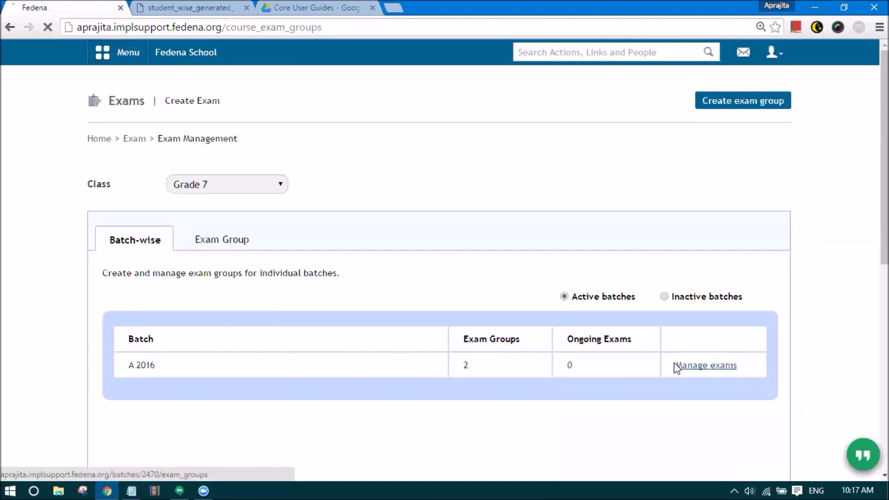
{"action": "scroll", "coordinate": [589, 281], "scroll_direction": "down", "scroll_amount": 1}
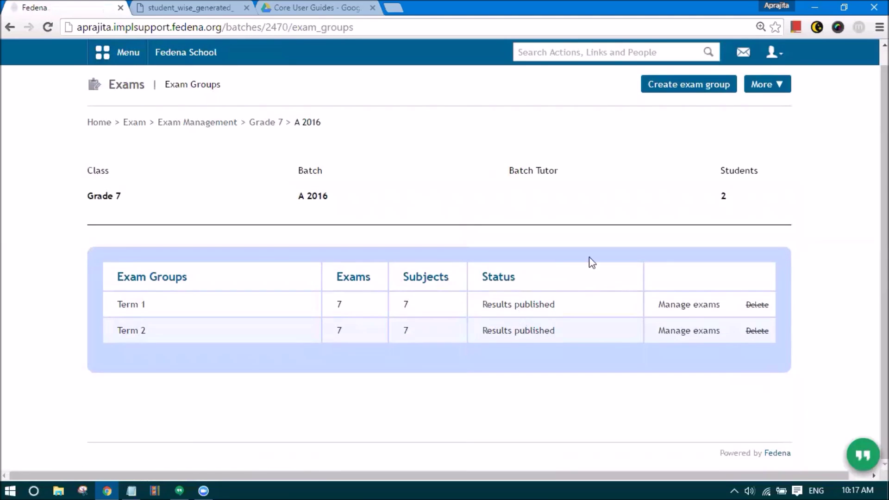
{"action": "left_click", "coordinate": [760, 86]}
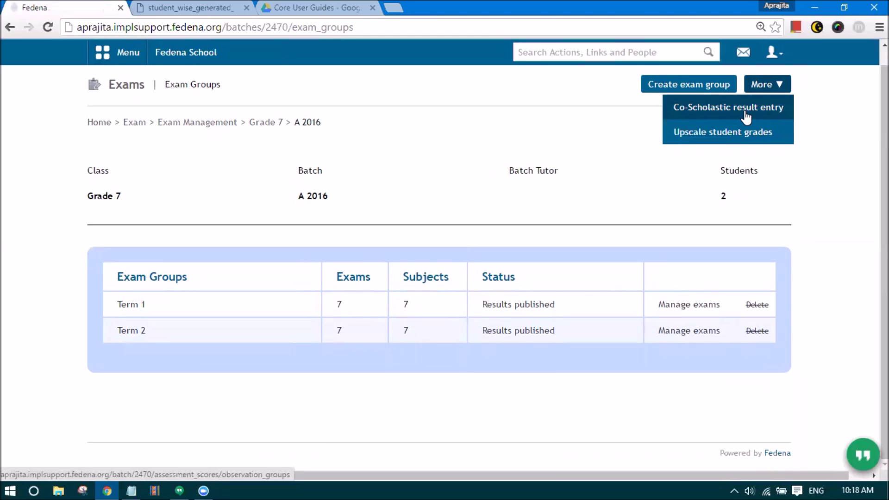
{"action": "left_click", "coordinate": [745, 114]}
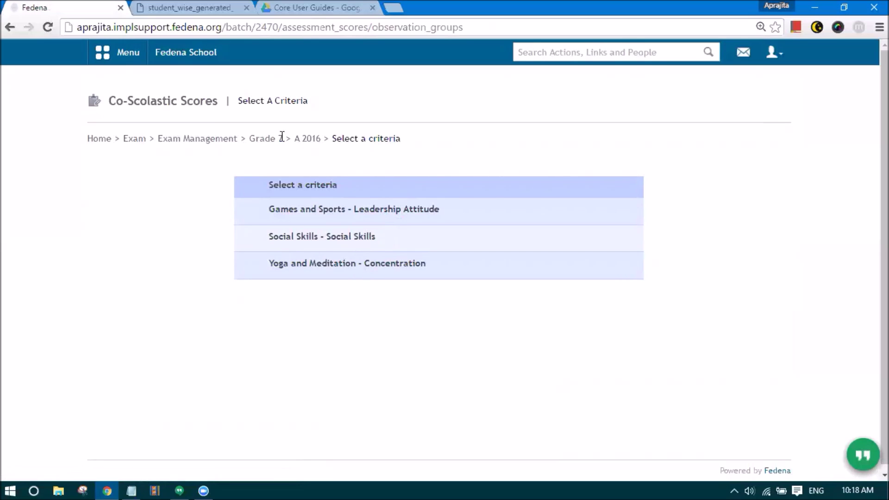
- Open Games and Sports and save grade point 5 for the first student
{"action": "left_click", "coordinate": [304, 214]}
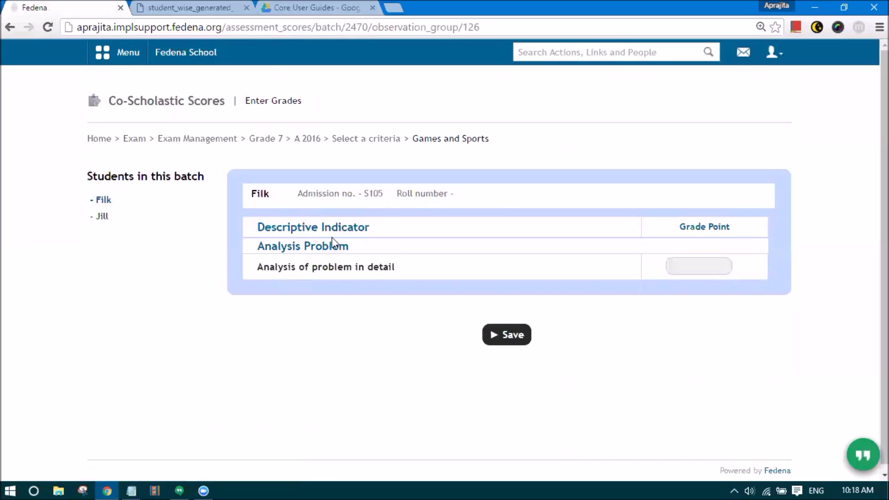
{"action": "left_click", "coordinate": [684, 263]}
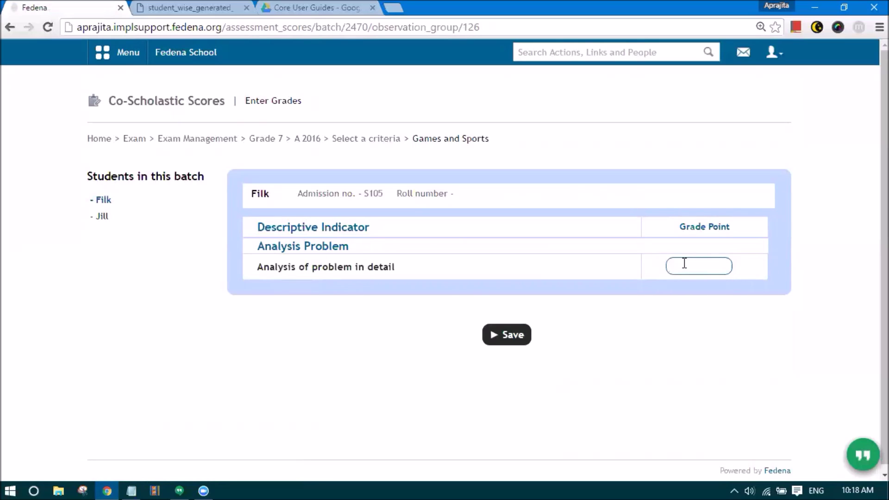
{"action": "left_click", "coordinate": [521, 333]}
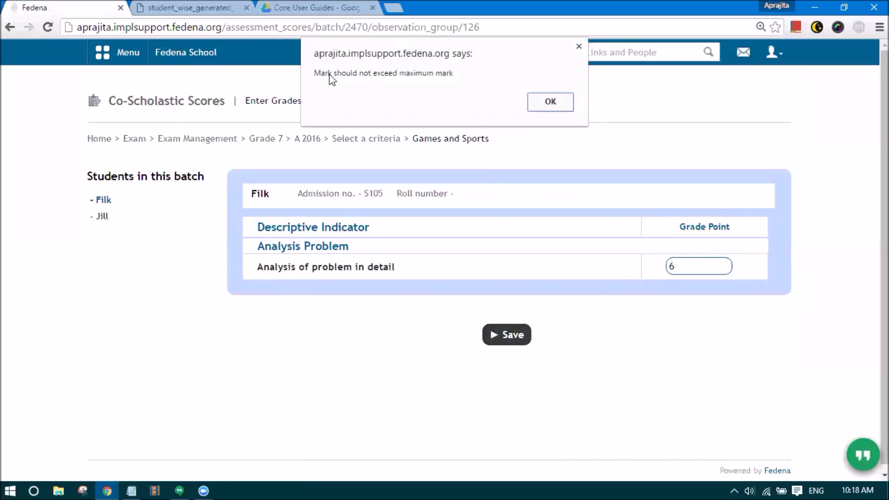
{"action": "left_click", "coordinate": [548, 102]}
{"action": "left_click", "coordinate": [694, 260]}
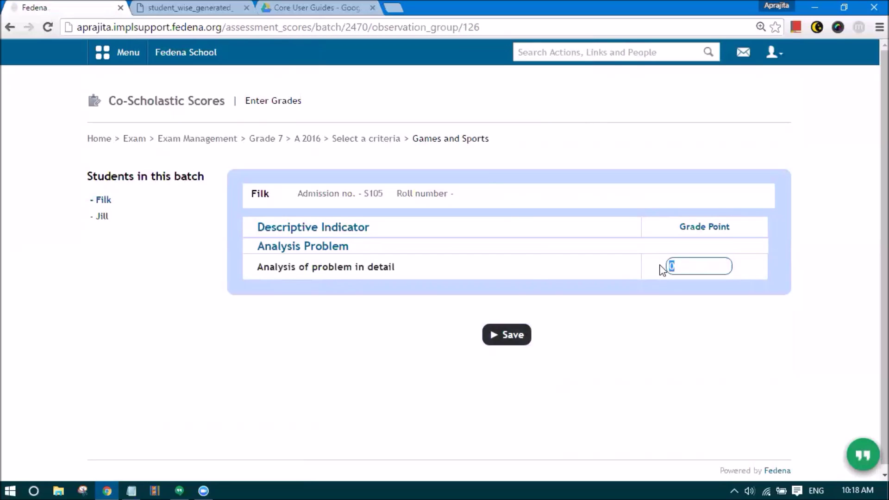
{"action": "type", "text": "5"}
{"action": "left_click", "coordinate": [504, 336]}
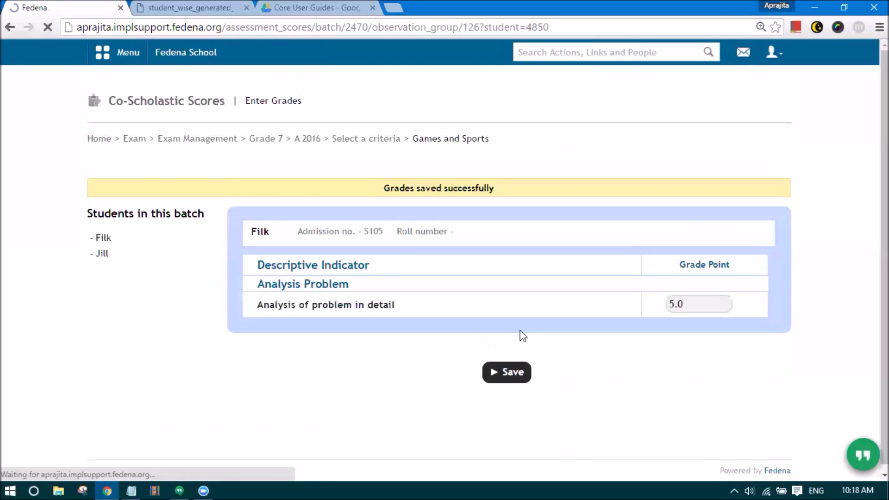
- Save Games and Sports grade point 3 for the second student, then return to the criteria list
{"action": "left_click", "coordinate": [139, 255]}
{"action": "left_click", "coordinate": [704, 305]}
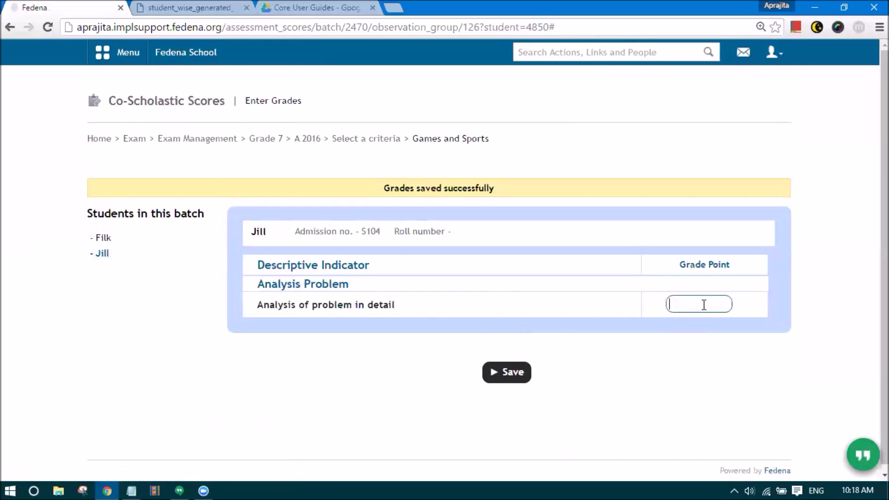
{"action": "type", "text": "3"}
{"action": "left_click", "coordinate": [518, 374]}
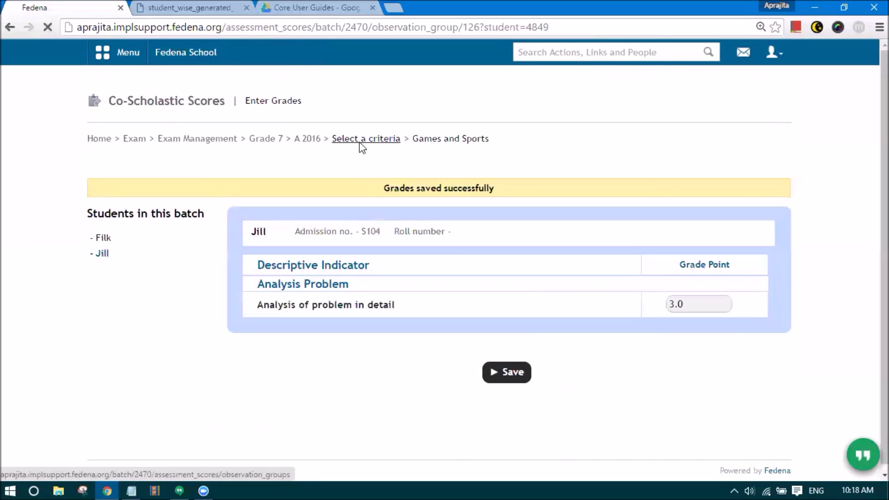
{"action": "left_click", "coordinate": [360, 140]}
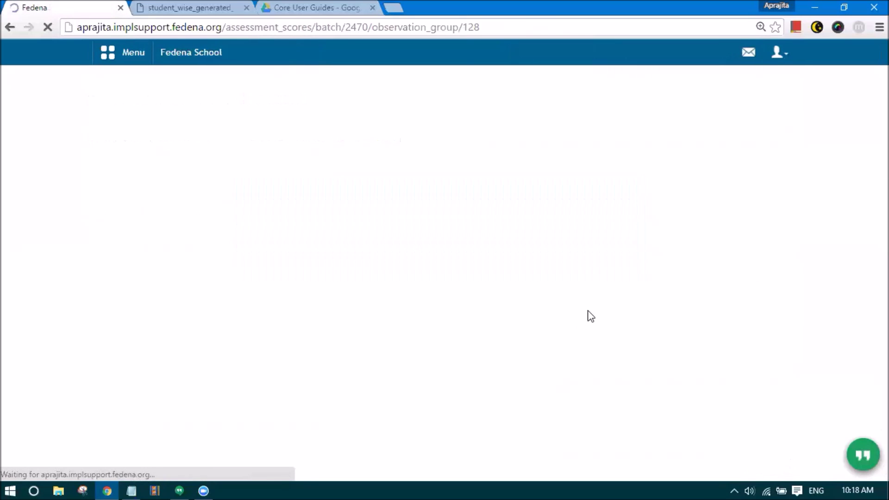
- Save Social Skills grades for both students, 3 and 1, and return to the criteria list
{"action": "left_click", "coordinate": [699, 262]}
{"action": "type", "text": "8"}
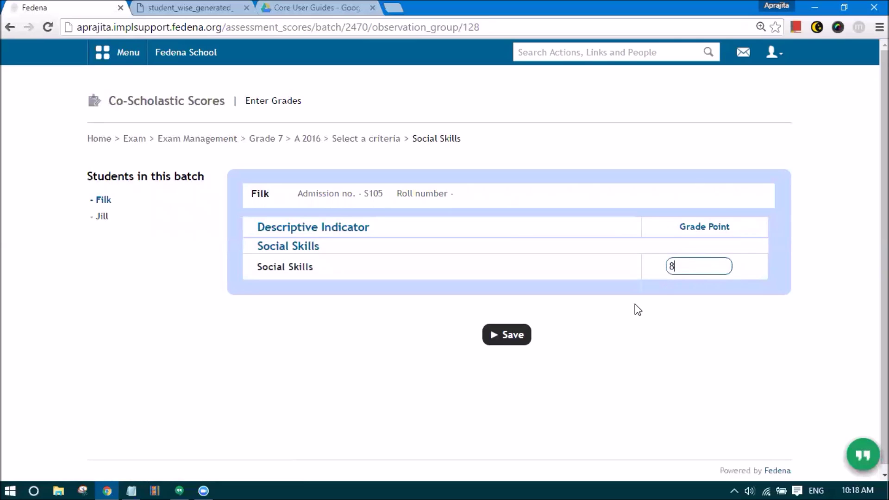
{"action": "type", "text": "3"}
{"action": "left_click", "coordinate": [506, 334]}
{"action": "left_click", "coordinate": [157, 220]}
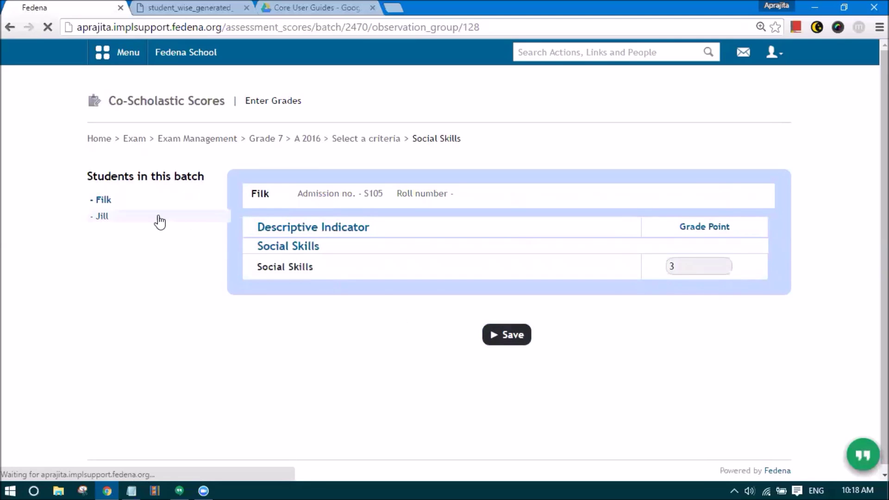
{"action": "left_click", "coordinate": [129, 255]}
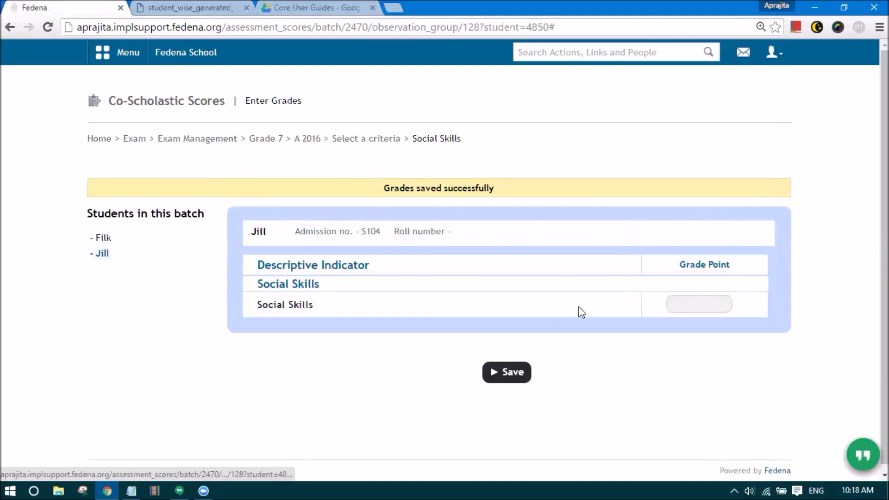
{"action": "left_click", "coordinate": [680, 308]}
{"action": "type", "text": "1"}
{"action": "left_click", "coordinate": [512, 373]}
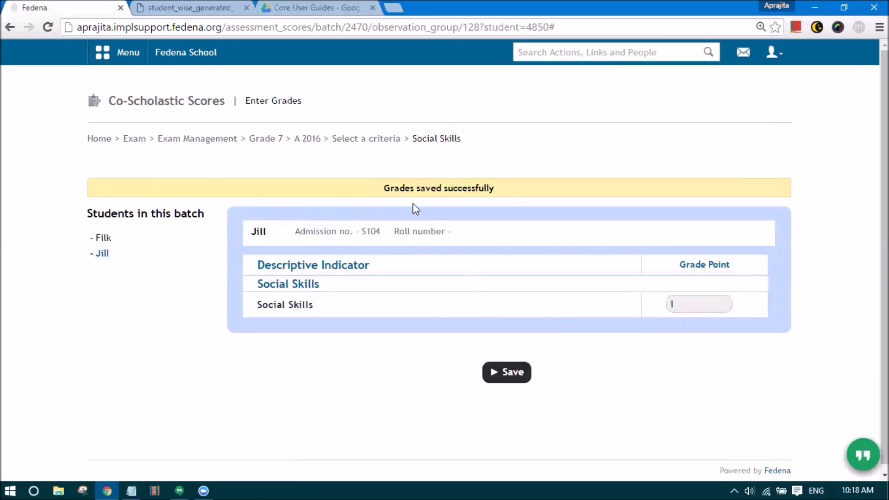
{"action": "left_click", "coordinate": [356, 140]}
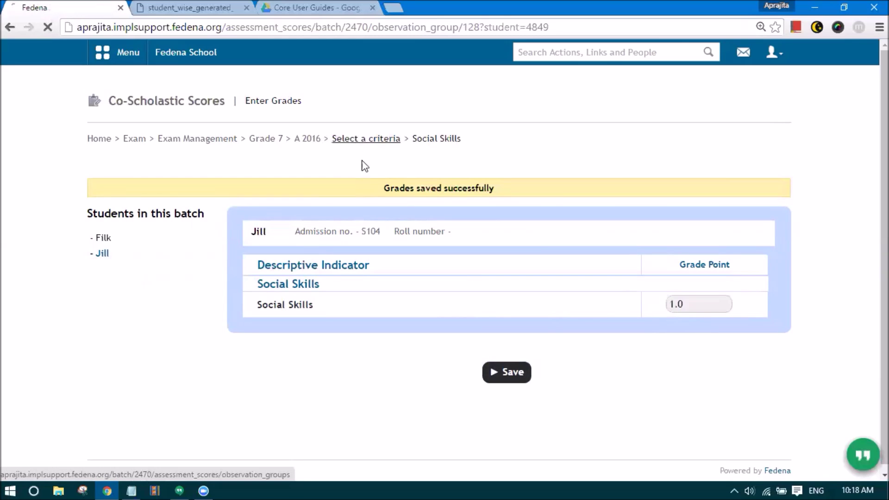
- Open Yoga and Meditation and save the first student's grades, 3 and 4
{"action": "left_click", "coordinate": [387, 278]}
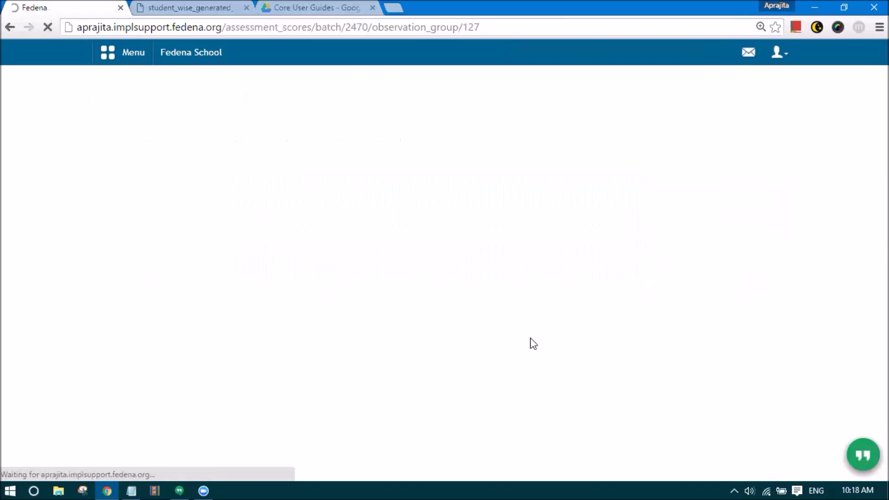
{"action": "left_click", "coordinate": [695, 269]}
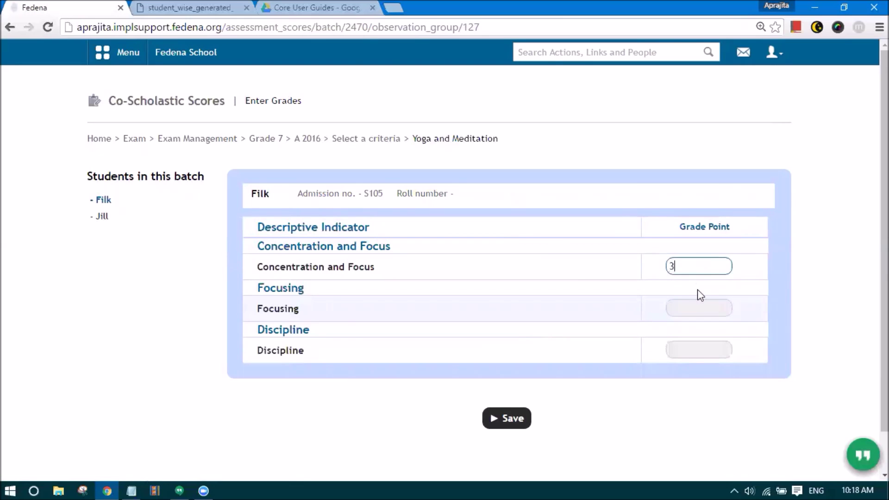
{"action": "type", "text": "3"}
{"action": "left_click", "coordinate": [694, 308]}
{"action": "left_click", "coordinate": [679, 349]}
{"action": "type", "text": "4"}
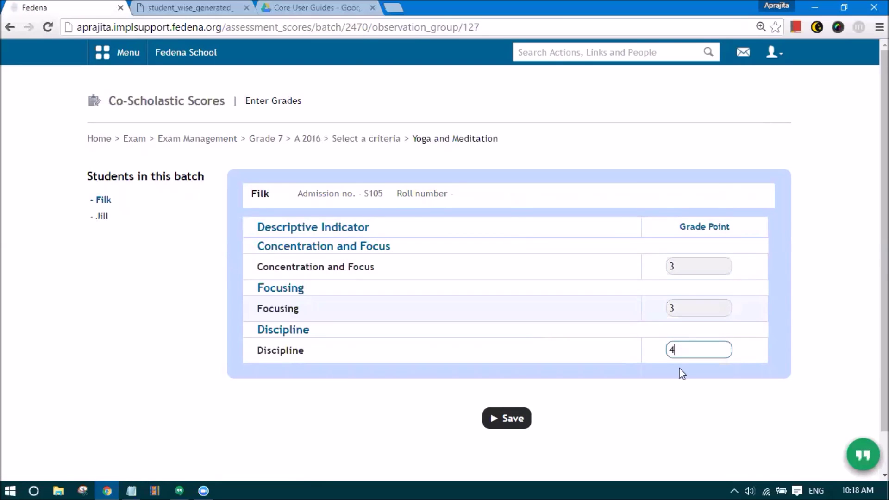
{"action": "left_click", "coordinate": [508, 418]}
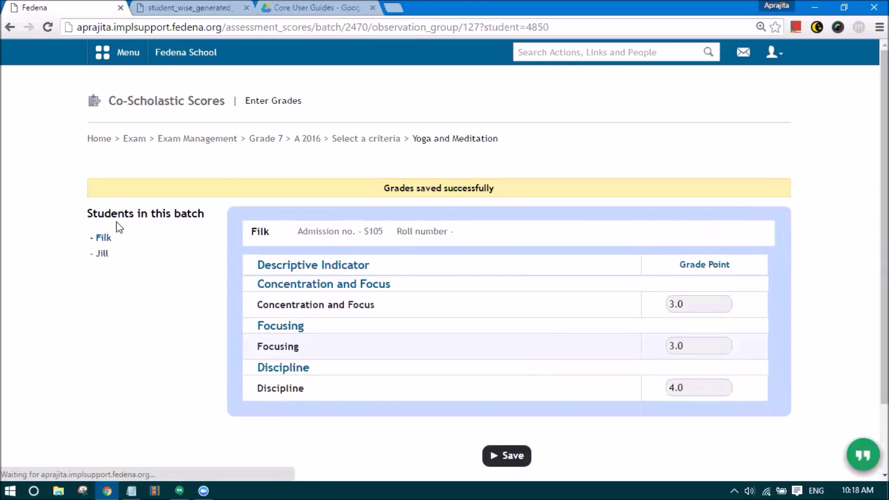
- Save the second student's Yoga and Meditation grades, then go to the A 2016 exam groups
{"action": "left_click", "coordinate": [115, 253]}
{"action": "left_click", "coordinate": [690, 304]}
{"action": "type", "text": "3"}
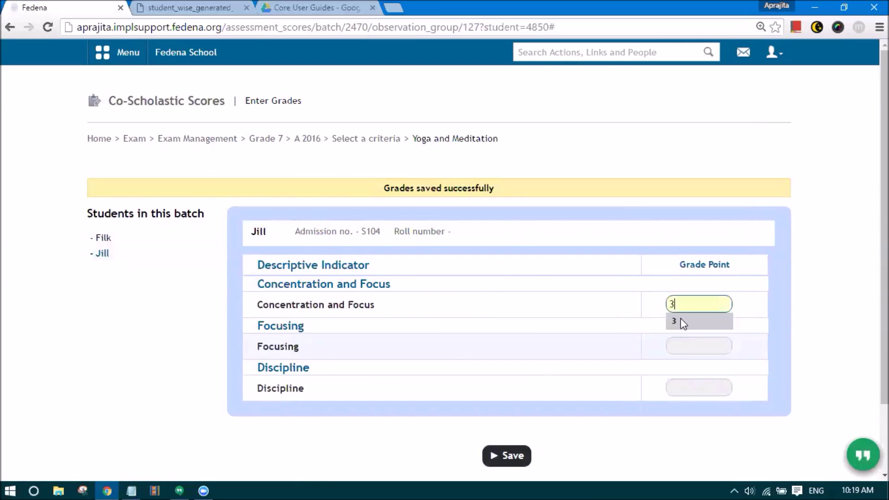
{"action": "left_click", "coordinate": [681, 349]}
{"action": "type", "text": "2"}
{"action": "left_click", "coordinate": [679, 392]}
{"action": "type", "text": "6"}
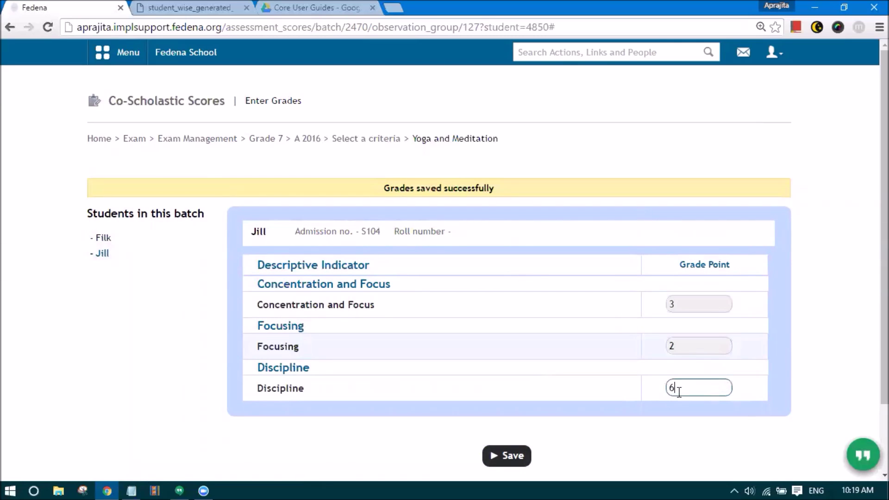
{"action": "scroll", "coordinate": [556, 391], "scroll_direction": "down", "scroll_amount": 2}
{"action": "left_click", "coordinate": [512, 376]}
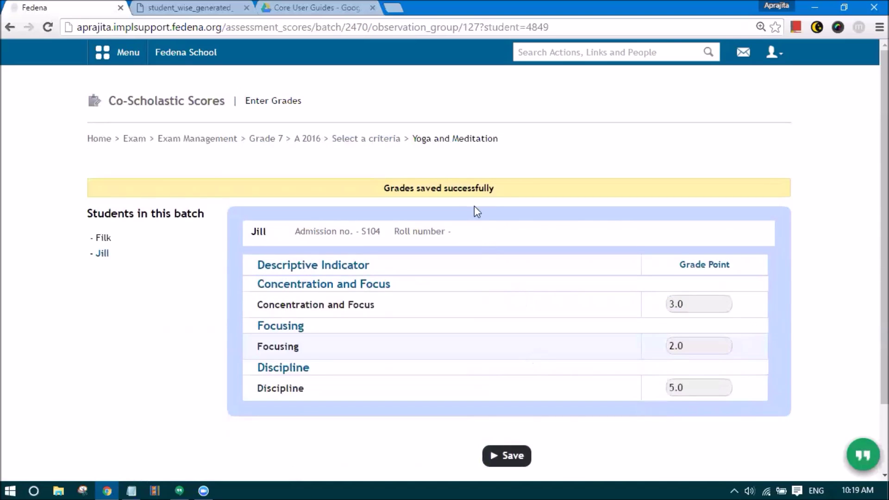
{"action": "left_click", "coordinate": [346, 140]}
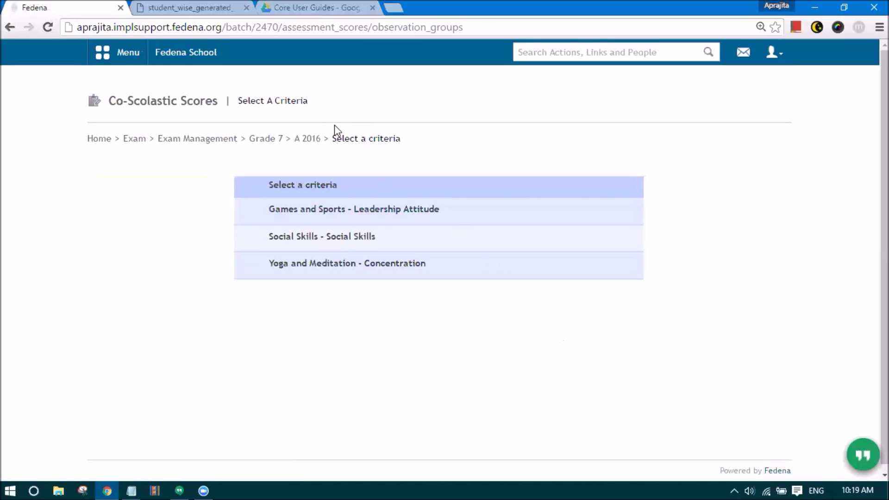
{"action": "left_click", "coordinate": [312, 141]}
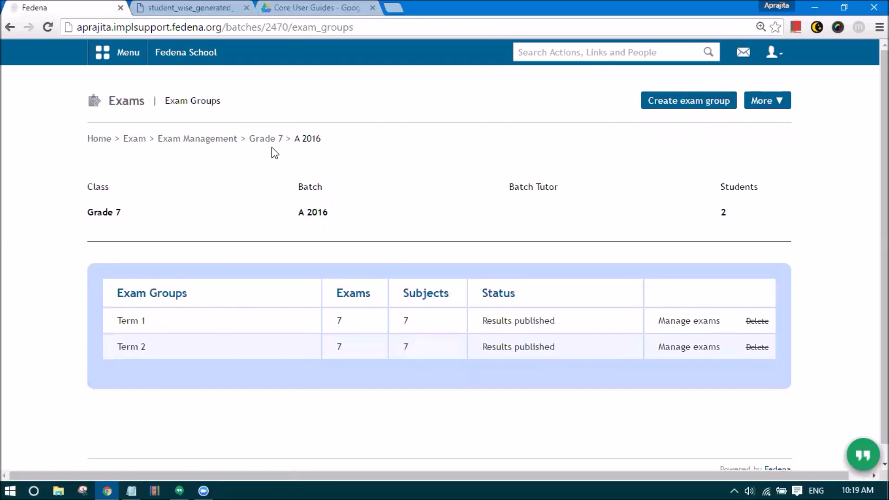
- Go from the A 2016 exam groups to the Exams home page and open the Reports Center
{"action": "left_click", "coordinate": [133, 140]}
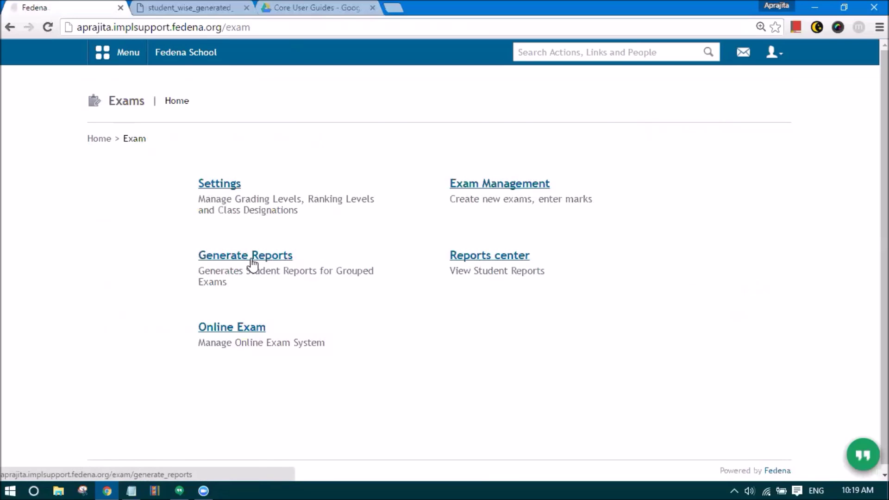
{"action": "left_click", "coordinate": [485, 260]}
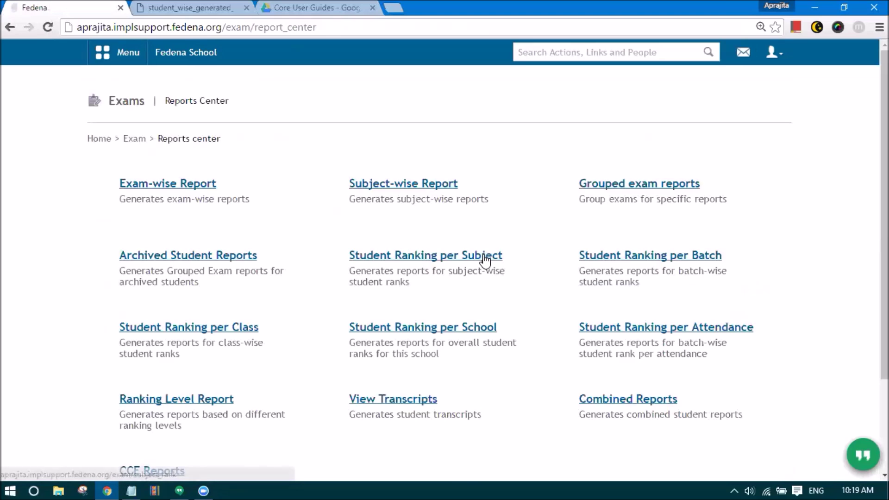
- Find the CCE Reports section from the Reports Center and open Generate Reports
{"action": "scroll", "coordinate": [293, 349], "scroll_direction": "down", "scroll_amount": 3}
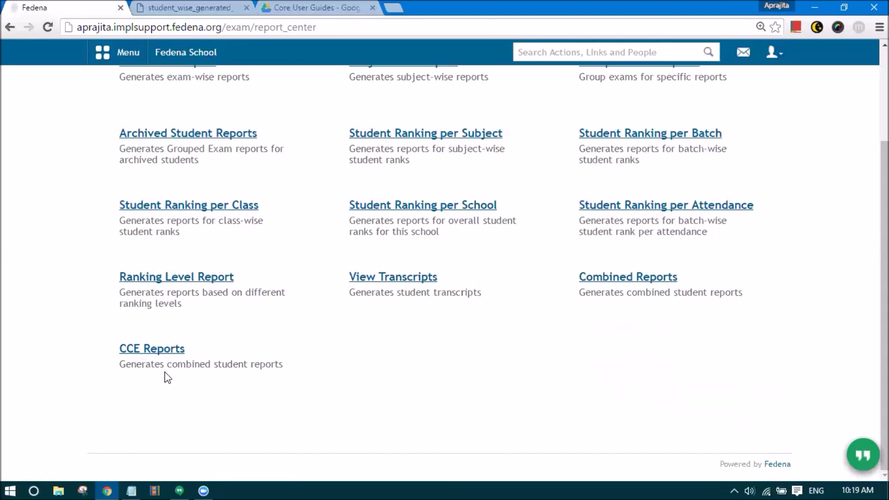
{"action": "left_click", "coordinate": [157, 350]}
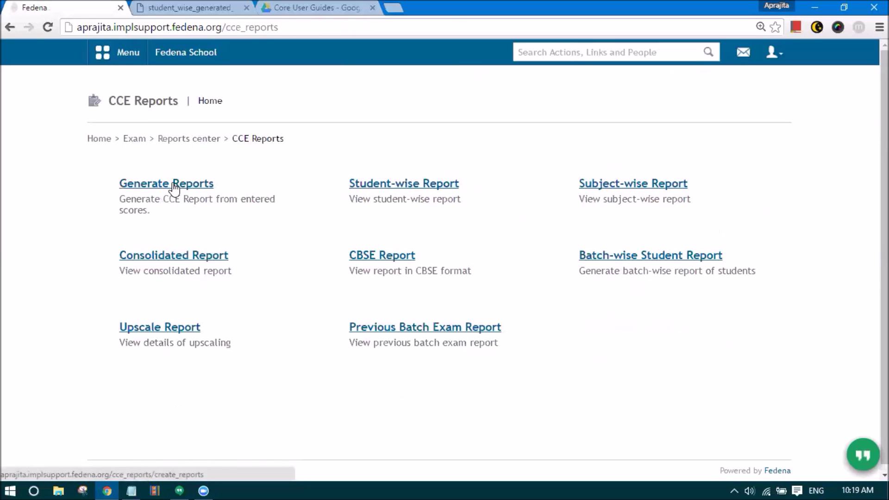
{"action": "double_click", "coordinate": [242, 138]}
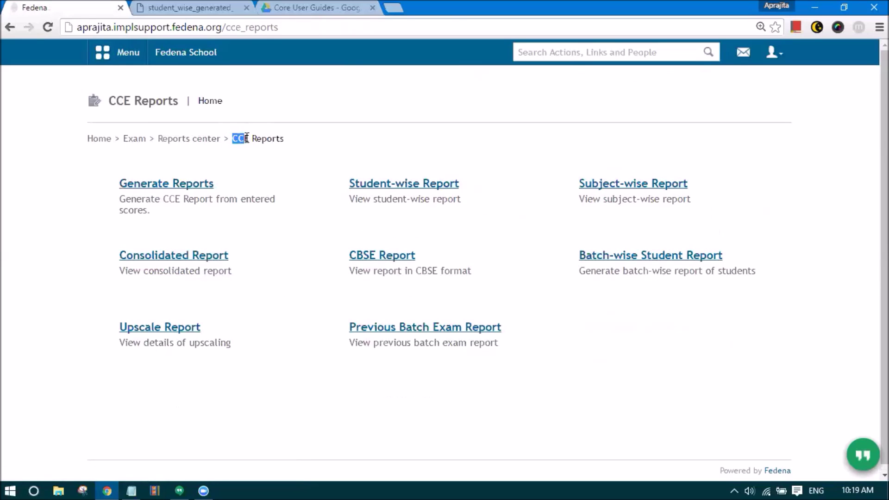
{"action": "left_click", "coordinate": [189, 140]}
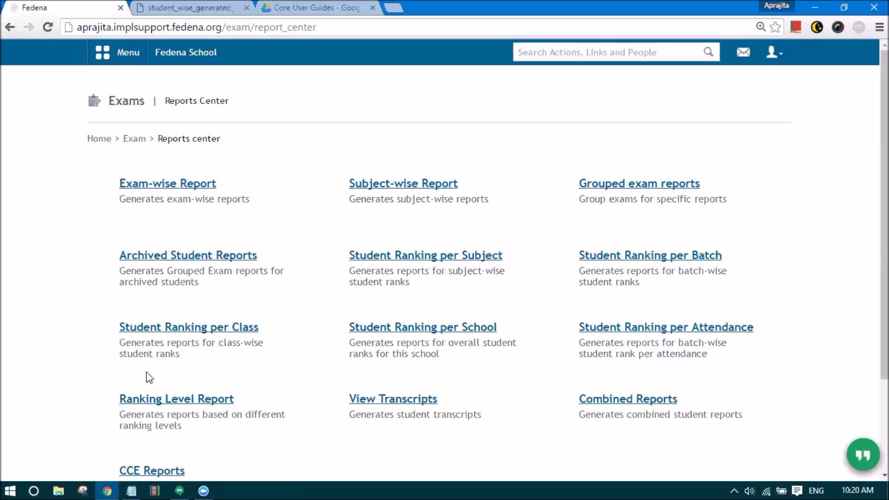
{"action": "left_click", "coordinate": [132, 470]}
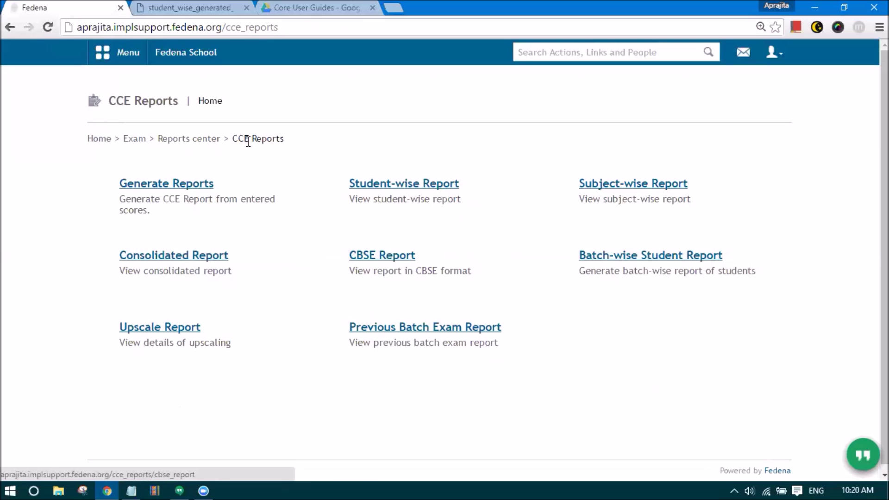
{"action": "left_click", "coordinate": [203, 140]}
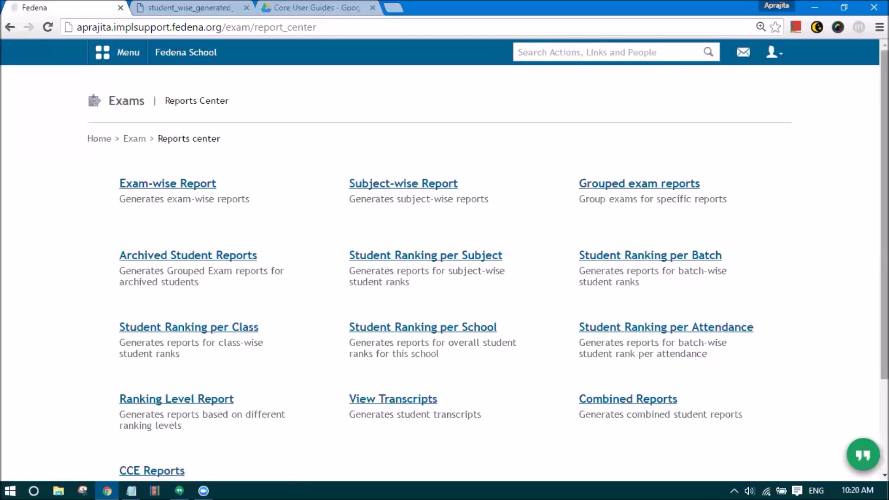
{"action": "scroll", "coordinate": [303, 410], "scroll_direction": "down", "scroll_amount": 2}
{"action": "left_click", "coordinate": [145, 383]}
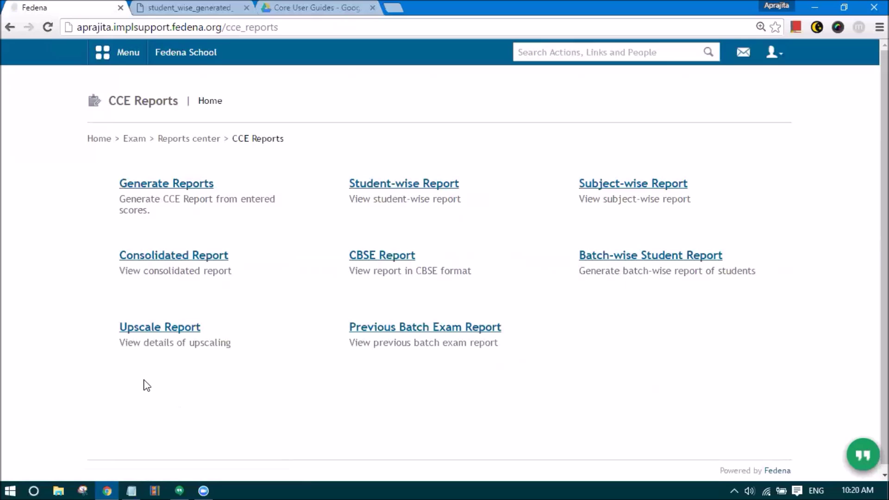
{"action": "left_click", "coordinate": [180, 188]}
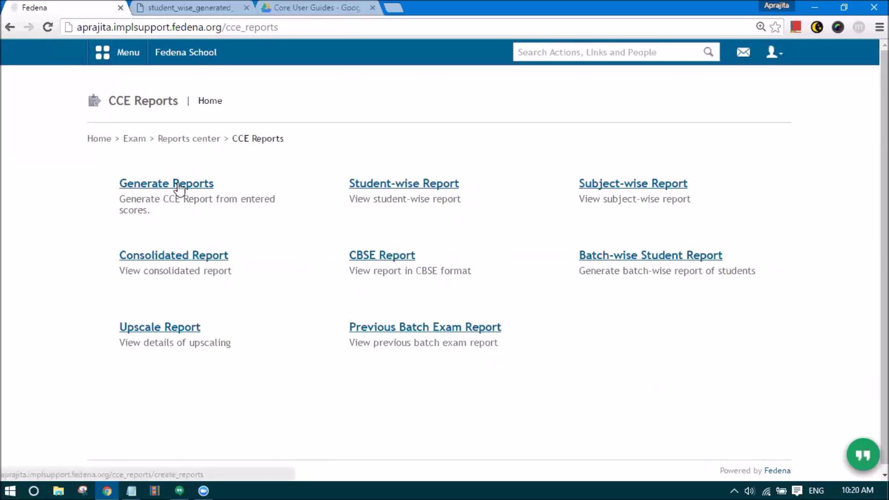
- Choose class Grade 7, tick batch G7 - A 2016, and generate the CCE report
{"action": "left_click", "coordinate": [183, 206]}
{"action": "left_click", "coordinate": [185, 248]}
{"action": "left_click", "coordinate": [129, 328]}
{"action": "left_click", "coordinate": [125, 391]}
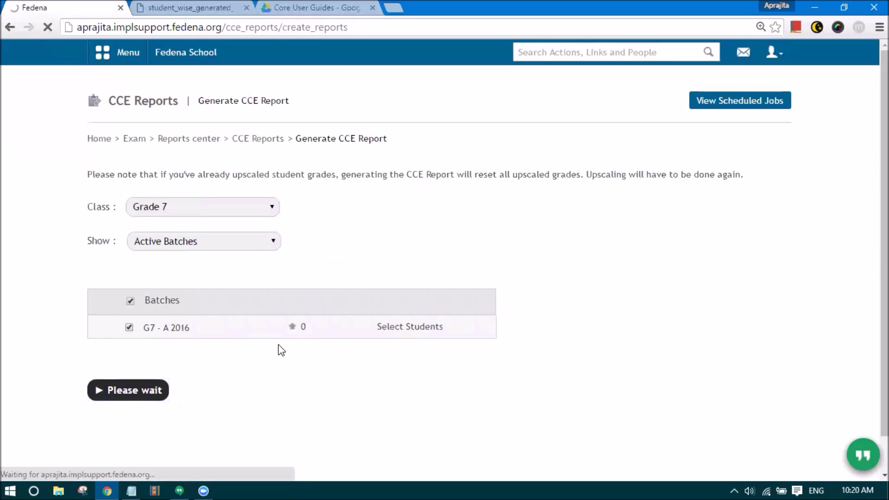
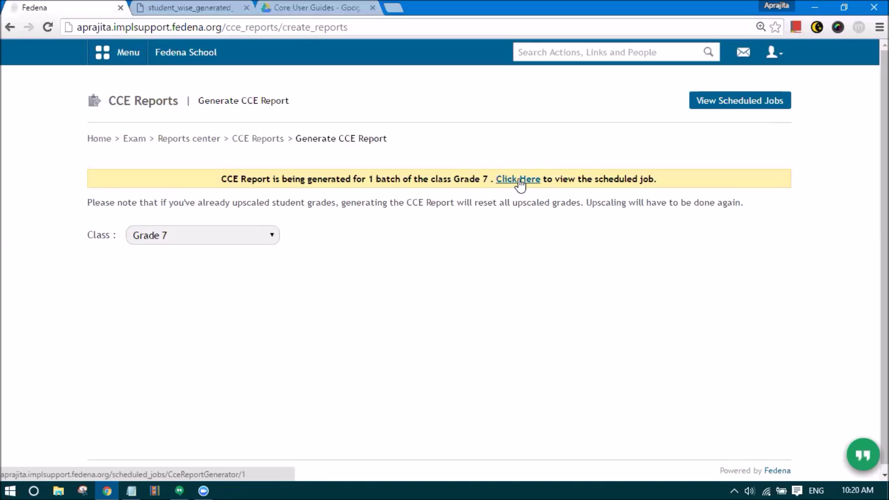
- Open Scheduled Jobs from the notice and check that the CCE report job is In Queue
{"action": "left_click", "coordinate": [520, 182]}
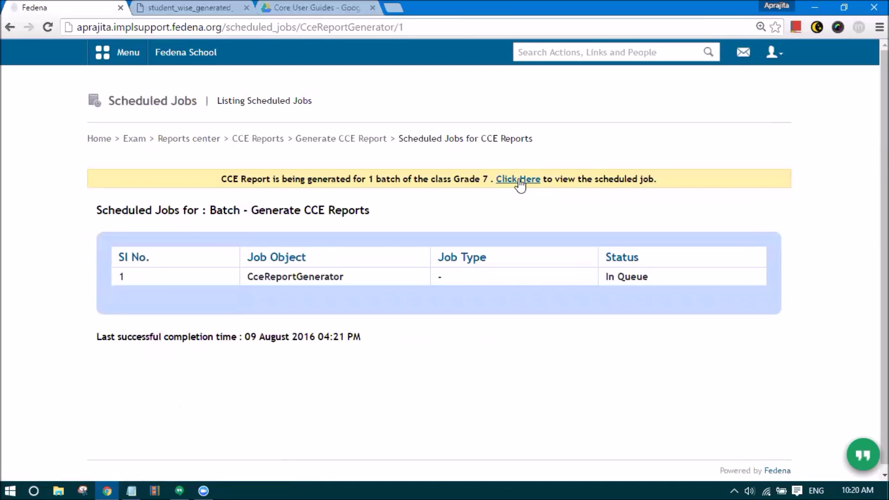
{"action": "left_click_drag", "start_coordinate": [607, 255], "coordinate": [609, 281]}
{"action": "left_click", "coordinate": [580, 297]}
- Reload the Scheduled Jobs page until it reads 'No scheduled jobs'
{"action": "left_click", "coordinate": [422, 26]}
{"action": "key", "text": "Return"}
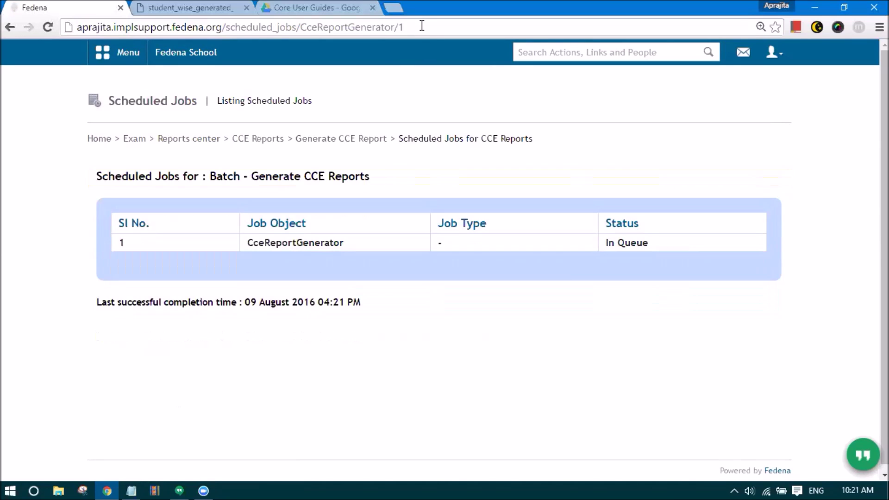
{"action": "left_click", "coordinate": [422, 27]}
{"action": "key", "text": "Return"}
{"action": "left_click", "coordinate": [424, 27]}
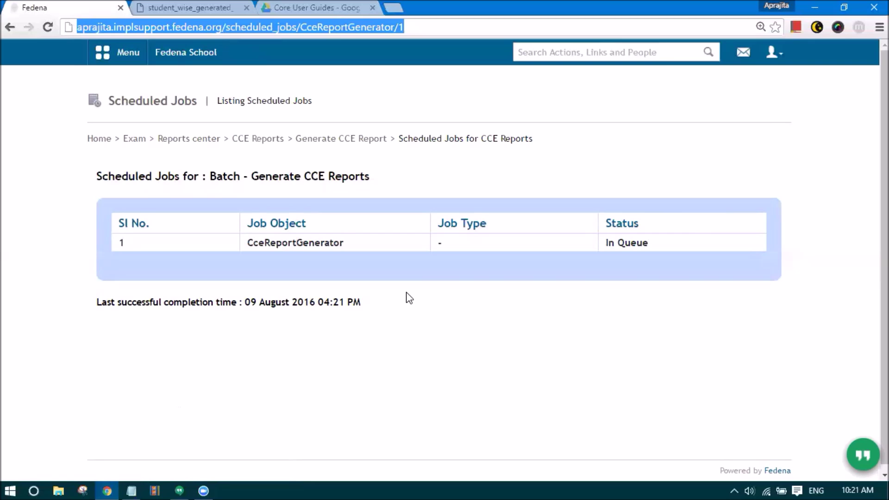
{"action": "key", "text": "Return"}
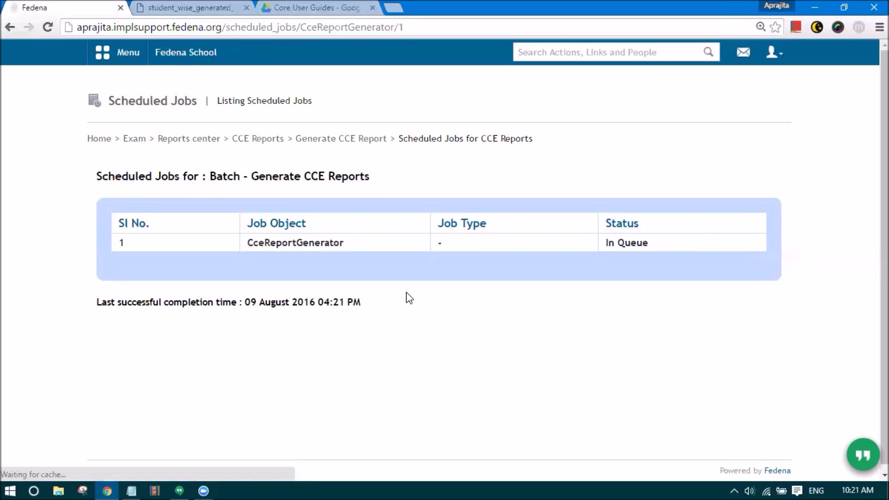
{"action": "left_click", "coordinate": [462, 27]}
{"action": "key", "text": "Return"}
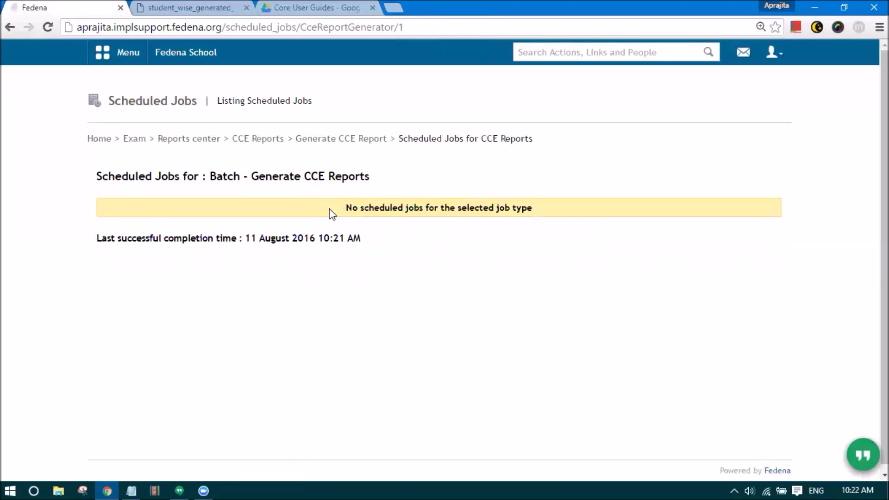
- Open the CCE Student-wise Report and select batch G7 - A 2016
{"action": "left_click", "coordinate": [268, 141]}
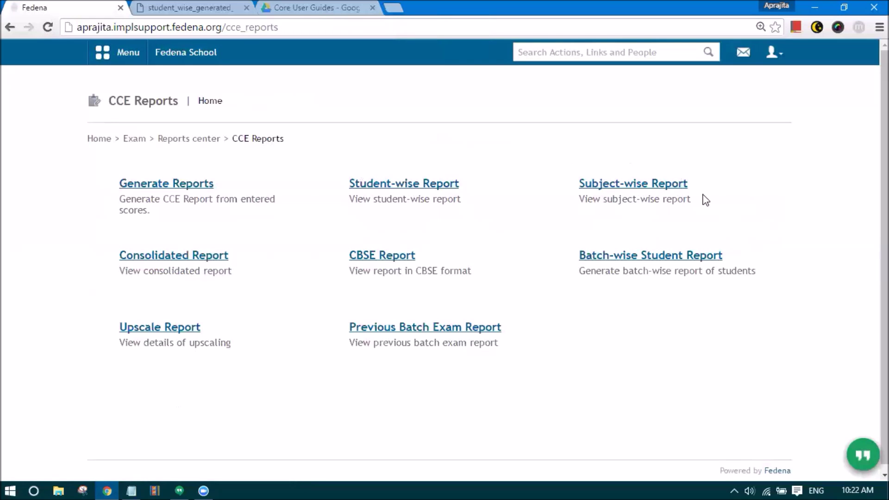
{"action": "left_click", "coordinate": [384, 185]}
{"action": "left_click", "coordinate": [385, 190]}
{"action": "left_click", "coordinate": [357, 224]}
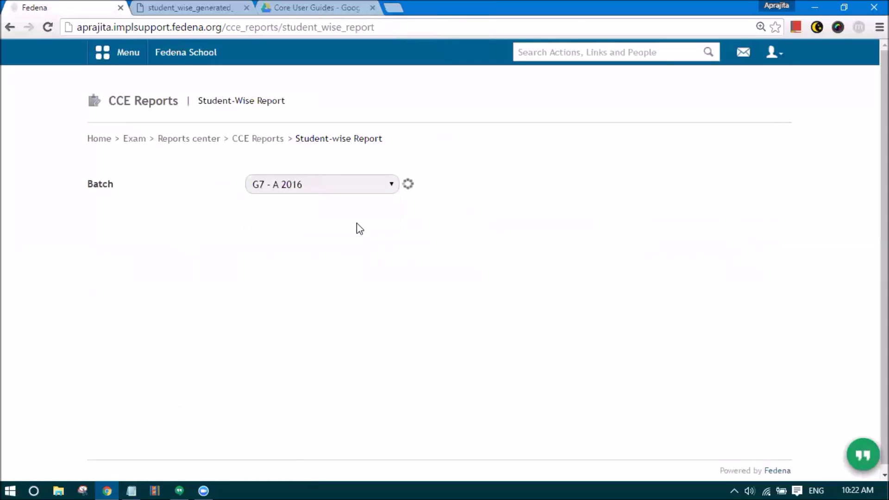
{"action": "left_click", "coordinate": [290, 184]}
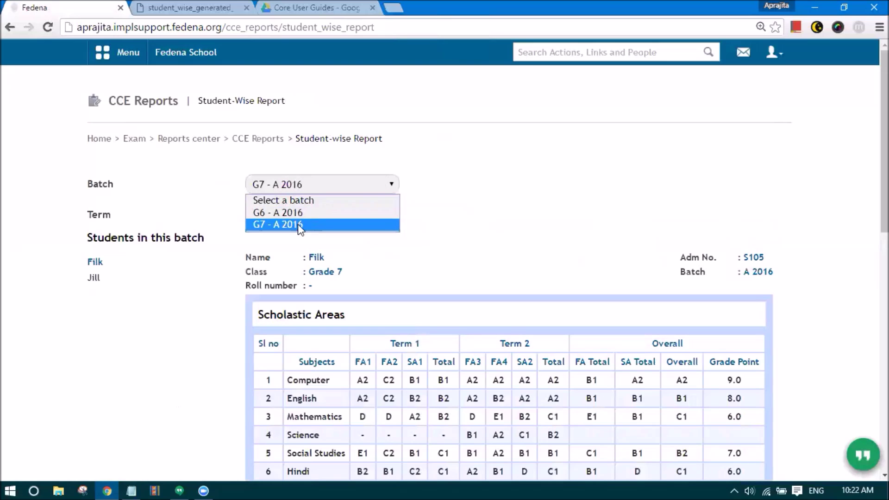
{"action": "left_click", "coordinate": [470, 193]}
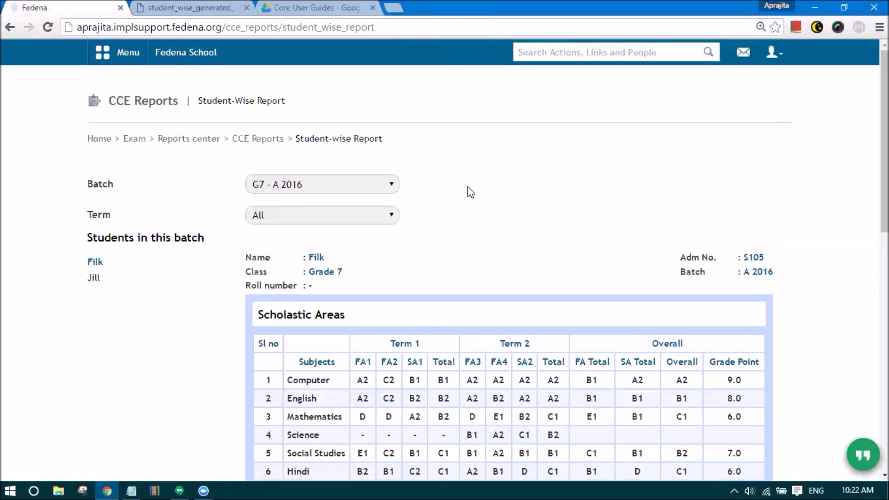
- Keep Term set to All and scroll through the first student's grades and CGPA 6.00
{"action": "scroll", "coordinate": [125, 236], "scroll_direction": "down", "scroll_amount": 2}
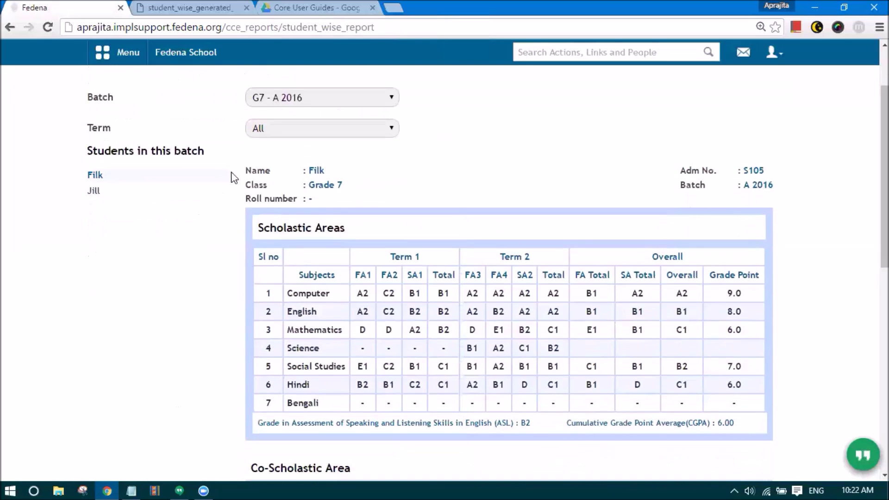
{"action": "left_click", "coordinate": [279, 131]}
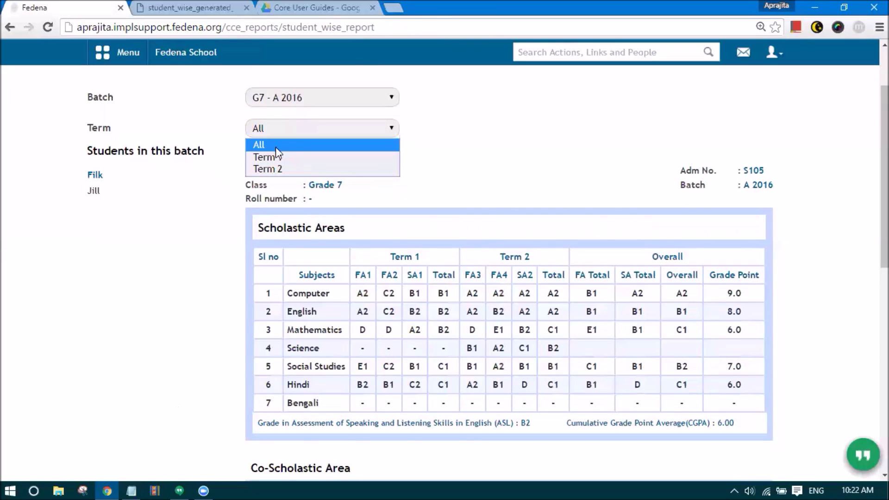
{"action": "left_click", "coordinate": [274, 144]}
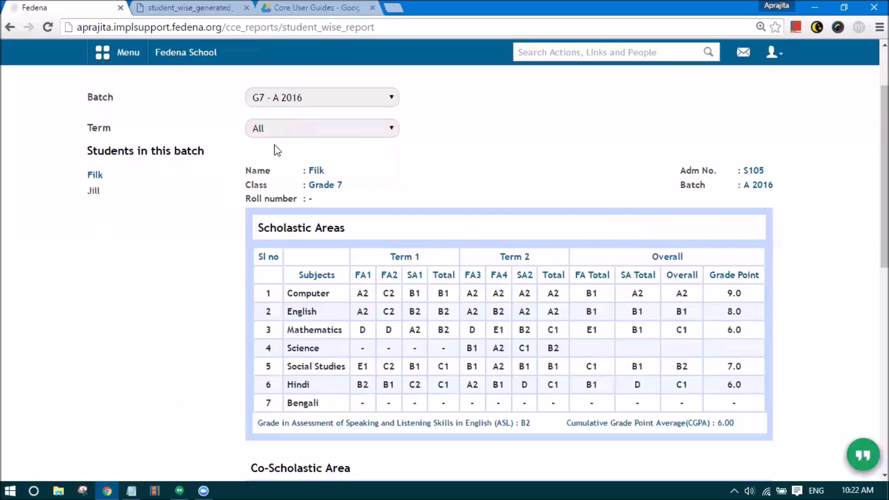
{"action": "left_click", "coordinate": [265, 129]}
{"action": "left_click", "coordinate": [269, 147]}
{"action": "scroll", "coordinate": [595, 247], "scroll_direction": "down", "scroll_amount": 2}
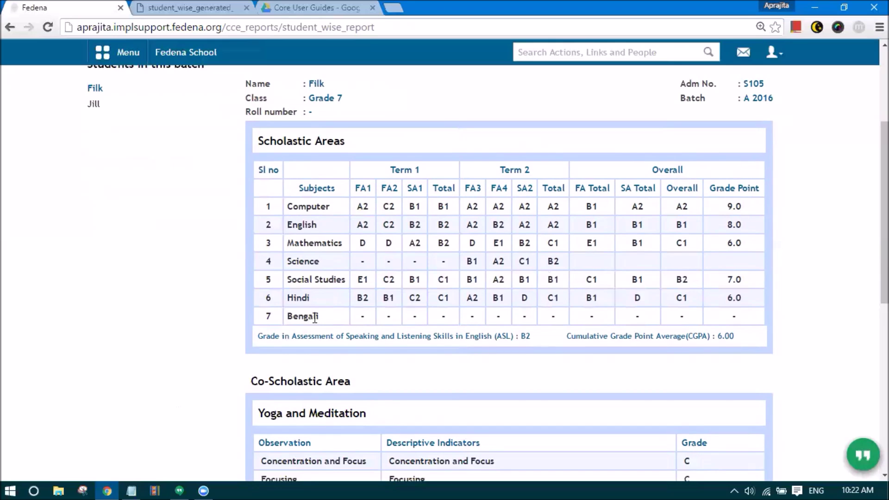
{"action": "scroll", "coordinate": [139, 202], "scroll_direction": "up", "scroll_amount": 2}
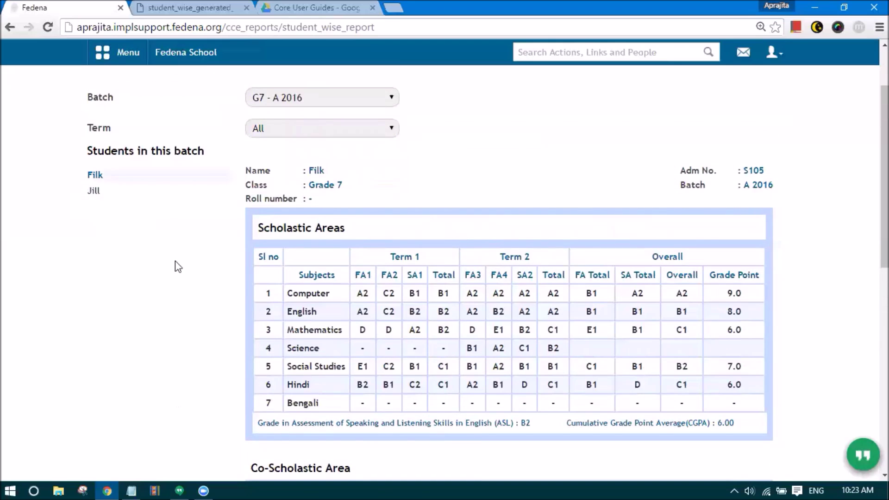
{"action": "scroll", "coordinate": [289, 359], "scroll_direction": "down", "scroll_amount": 1}
{"action": "scroll", "coordinate": [289, 359], "scroll_direction": "down", "scroll_amount": 1}
- Review the first student's scholastic grades, ASL and CGPA summary, including English ASL B2
{"action": "left_click_drag", "start_coordinate": [285, 317], "coordinate": [332, 324]}
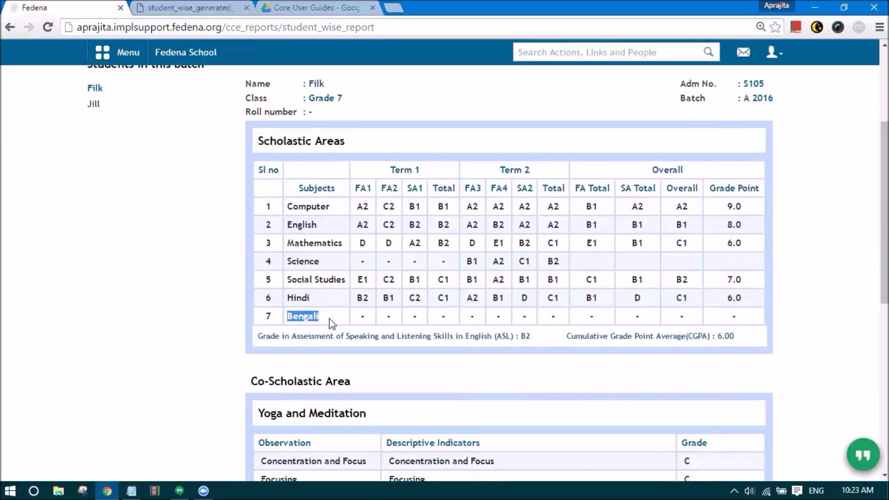
{"action": "left_click", "coordinate": [332, 323]}
{"action": "scroll", "coordinate": [143, 183], "scroll_direction": "up", "scroll_amount": 2}
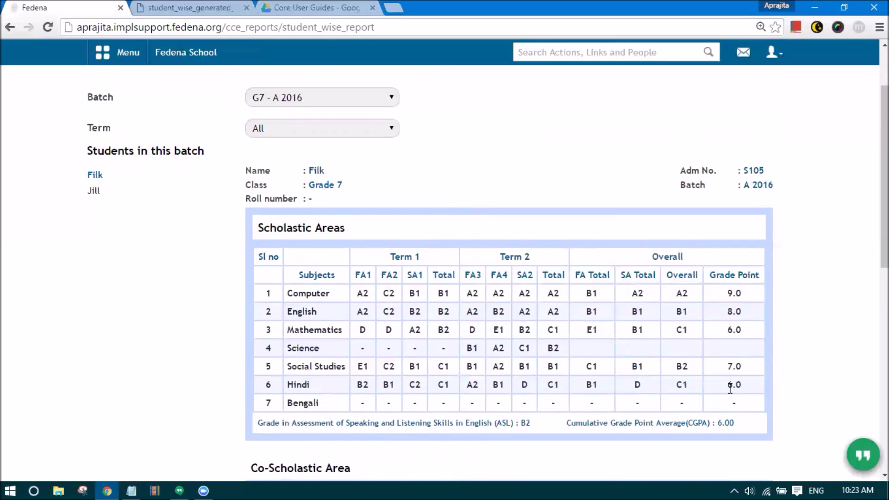
{"action": "scroll", "coordinate": [723, 393], "scroll_direction": "down", "scroll_amount": 2}
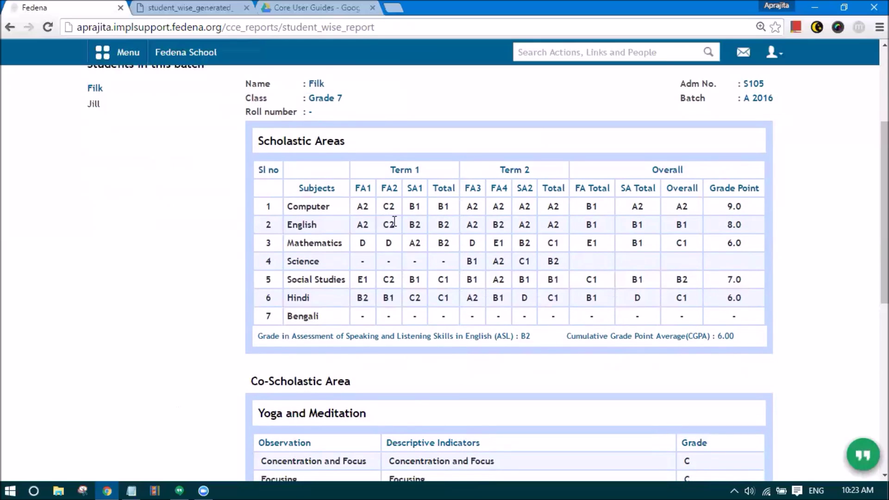
{"action": "scroll", "coordinate": [454, 236], "scroll_direction": "up", "scroll_amount": 1}
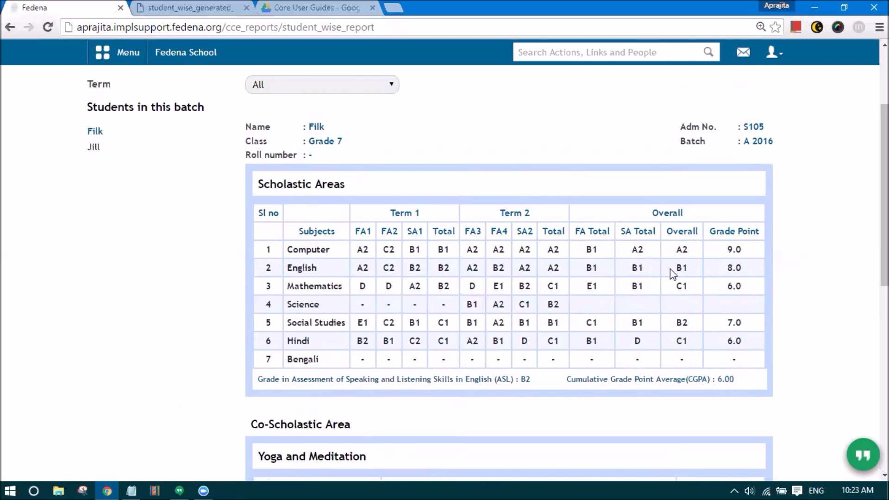
{"action": "scroll", "coordinate": [731, 318], "scroll_direction": "down", "scroll_amount": 4}
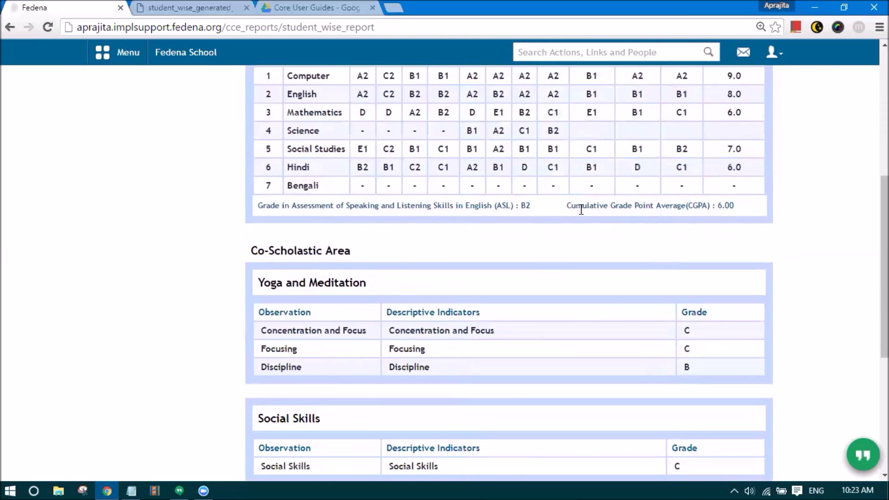
{"action": "left_click_drag", "start_coordinate": [565, 208], "coordinate": [705, 207]}
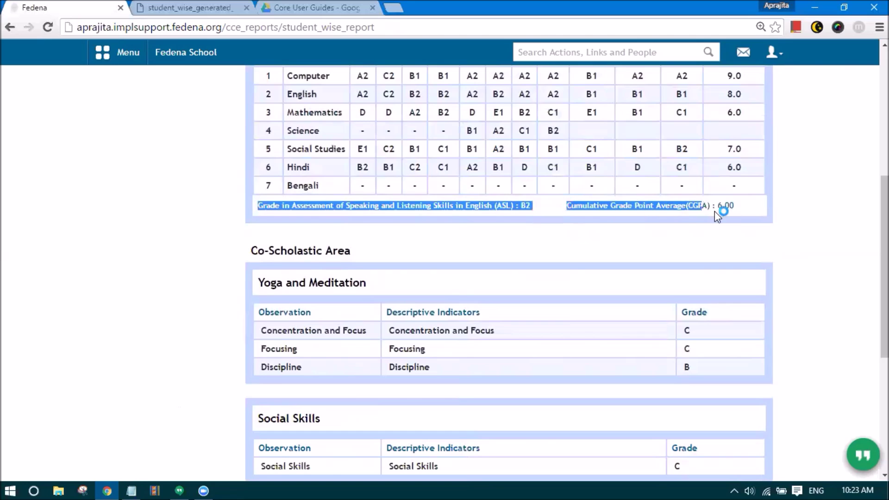
{"action": "left_click", "coordinate": [720, 211]}
{"action": "left_click_drag", "start_coordinate": [305, 207], "coordinate": [529, 208]}
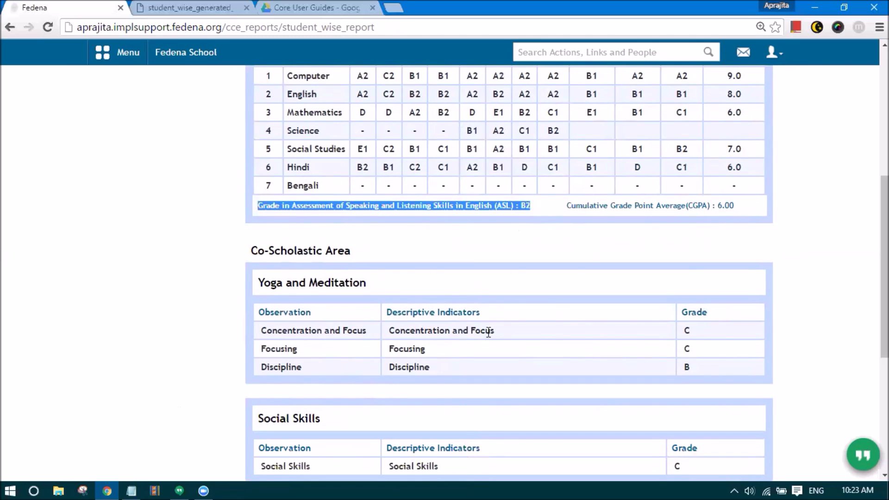
{"action": "scroll", "coordinate": [488, 332], "scroll_direction": "up", "scroll_amount": 3}
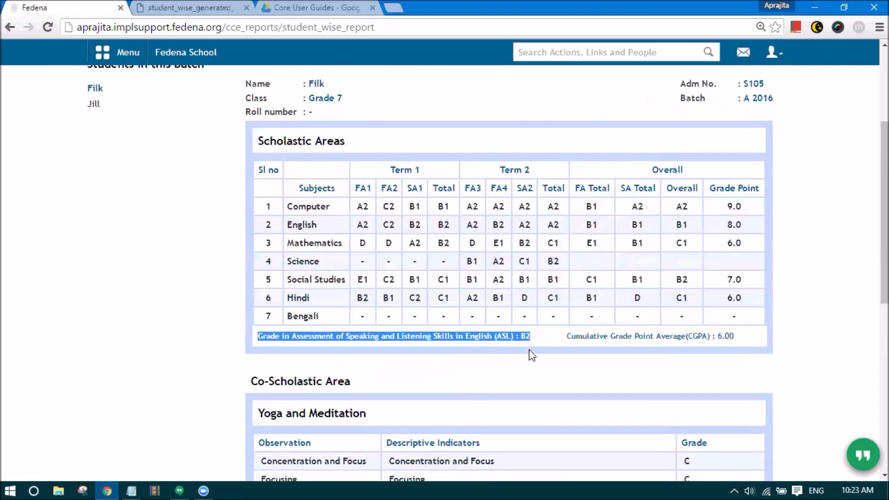
- Zoom in and read the co-scholastic tables down to the result 'Eligible For Improvement Of Performance'
{"action": "key", "text": "ctrl+plus"}
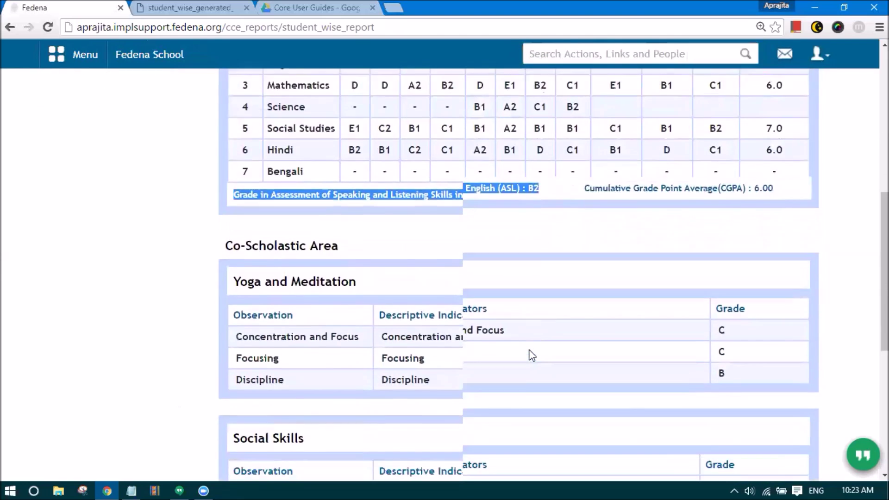
{"action": "scroll", "coordinate": [533, 355], "scroll_direction": "down", "scroll_amount": 2}
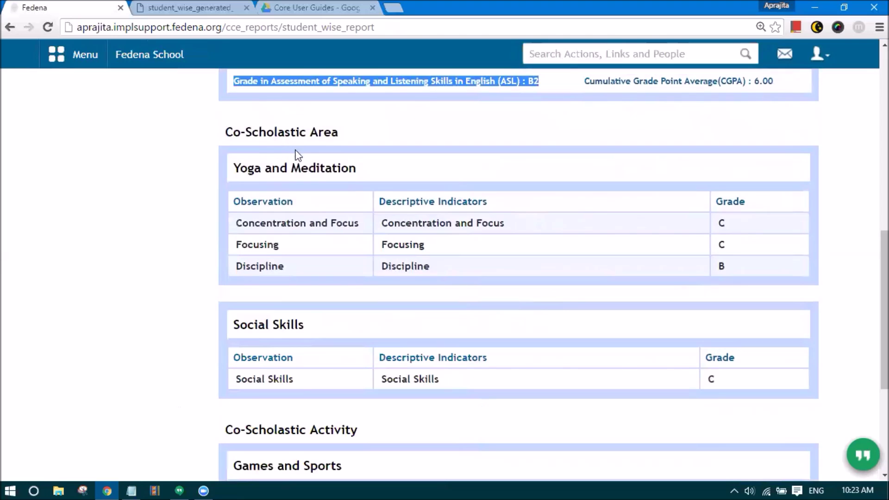
{"action": "scroll", "coordinate": [248, 120], "scroll_direction": "down", "scroll_amount": 2}
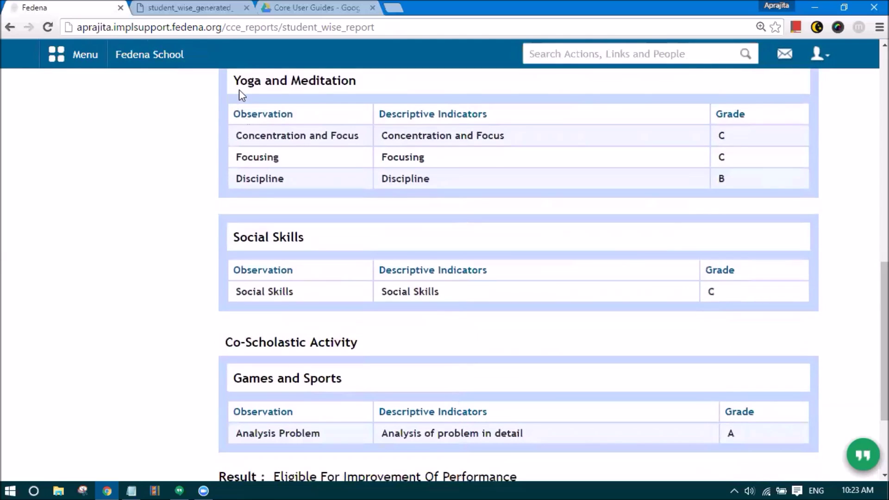
{"action": "left_click_drag", "start_coordinate": [729, 137], "coordinate": [730, 185]}
{"action": "left_click", "coordinate": [596, 185]}
{"action": "scroll", "coordinate": [596, 185], "scroll_direction": "down", "scroll_amount": 2}
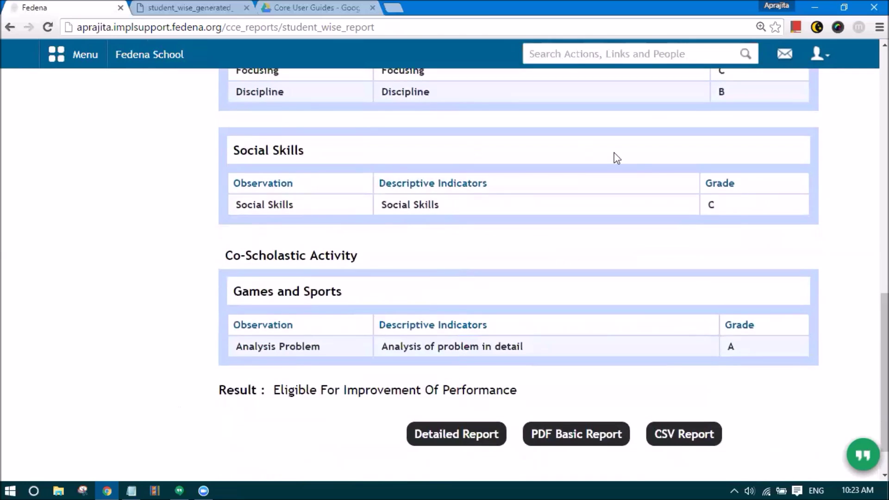
{"action": "scroll", "coordinate": [713, 236], "scroll_direction": "down", "scroll_amount": 1}
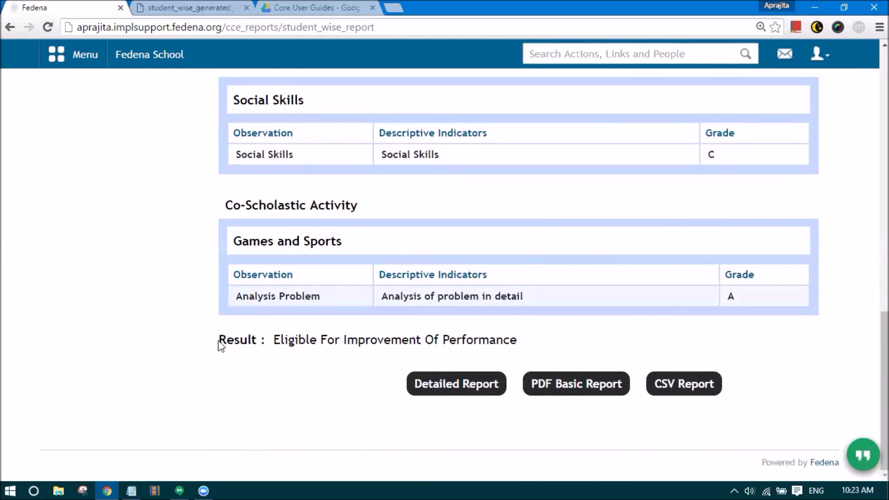
{"action": "left_click_drag", "start_coordinate": [219, 346], "coordinate": [336, 348]}
{"action": "left_click", "coordinate": [423, 339]}
{"action": "scroll", "coordinate": [548, 364], "scroll_direction": "up", "scroll_amount": 7}
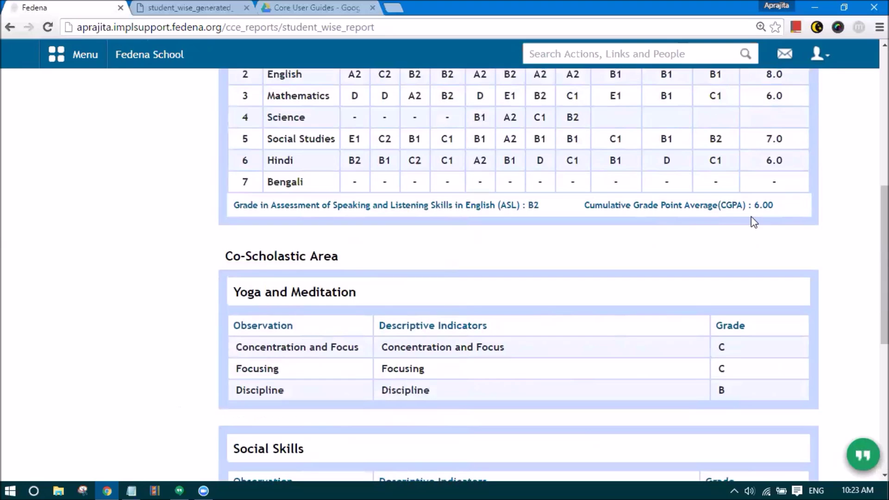
{"action": "scroll", "coordinate": [751, 218], "scroll_direction": "down", "scroll_amount": 7}
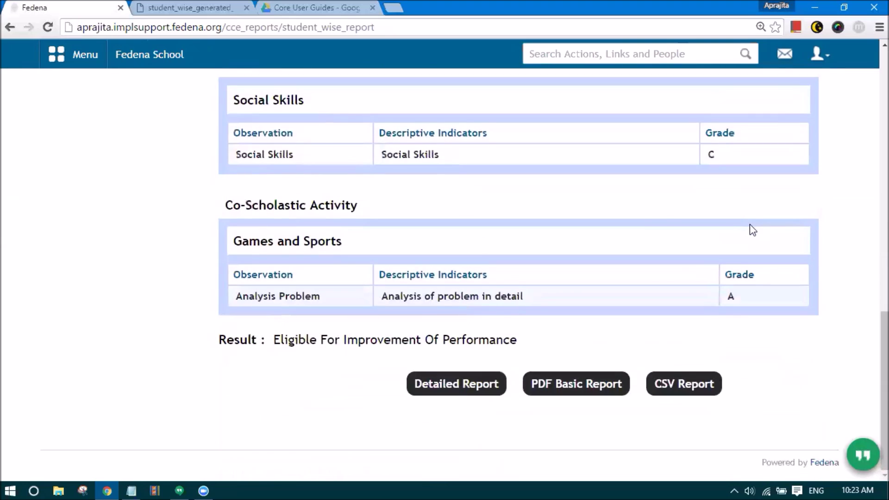
{"action": "scroll", "coordinate": [749, 230], "scroll_direction": "up", "scroll_amount": 12}
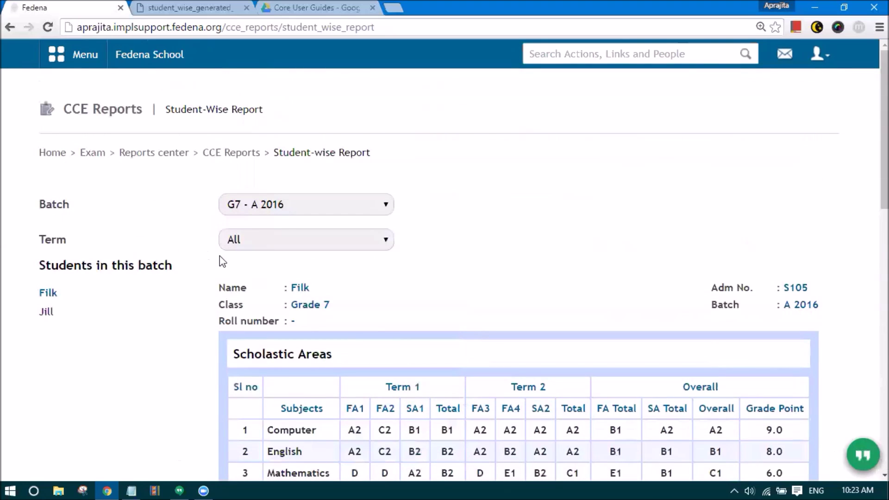
- Limit the student-wise report to Term 1 and scroll through its grades
{"action": "left_click", "coordinate": [242, 237]}
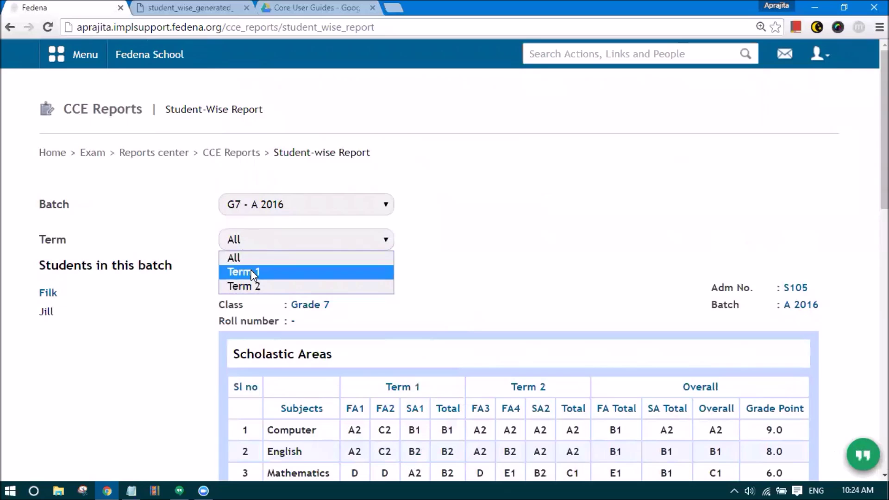
{"action": "left_click", "coordinate": [255, 272]}
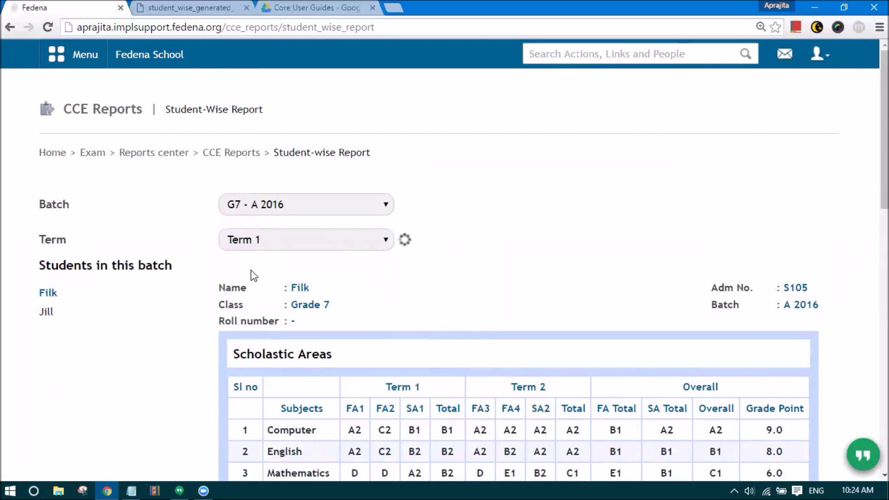
{"action": "scroll", "coordinate": [253, 276], "scroll_direction": "down", "scroll_amount": 3}
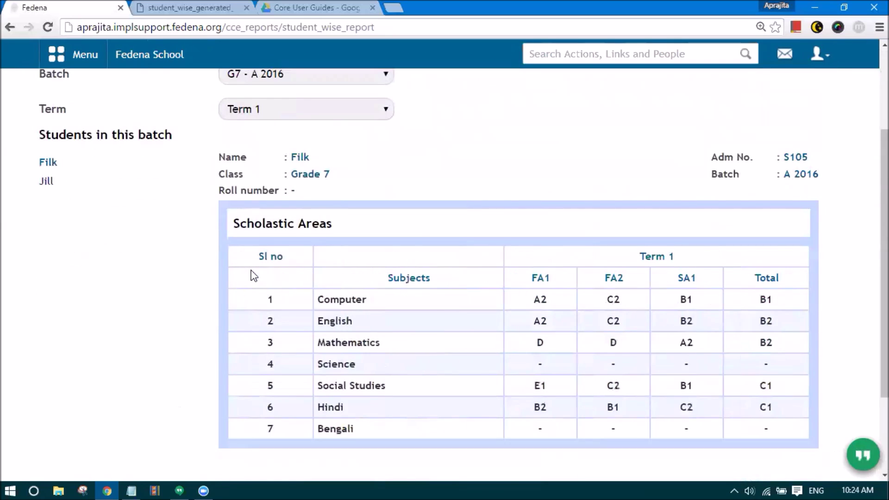
{"action": "scroll", "coordinate": [253, 276], "scroll_direction": "down", "scroll_amount": 3}
{"action": "scroll", "coordinate": [254, 274], "scroll_direction": "up", "scroll_amount": 6}
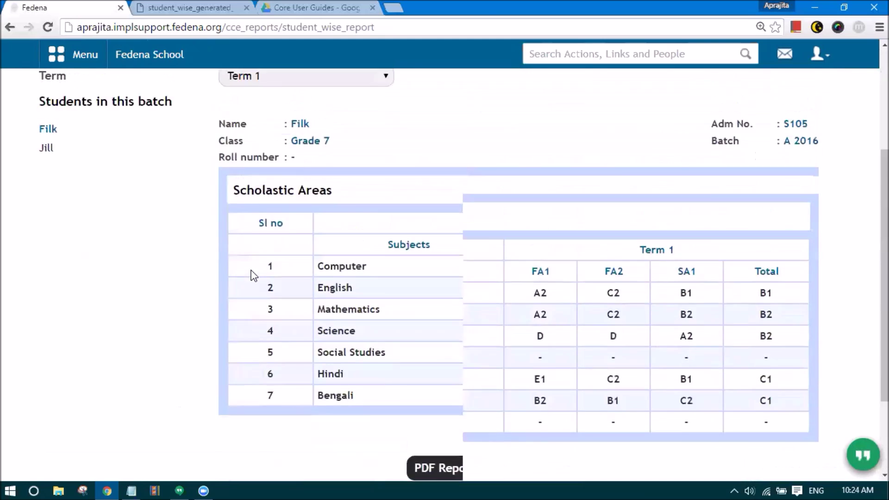
- Set the Term back to All and review the full-year report
{"action": "left_click", "coordinate": [255, 242]}
{"action": "left_click", "coordinate": [257, 256]}
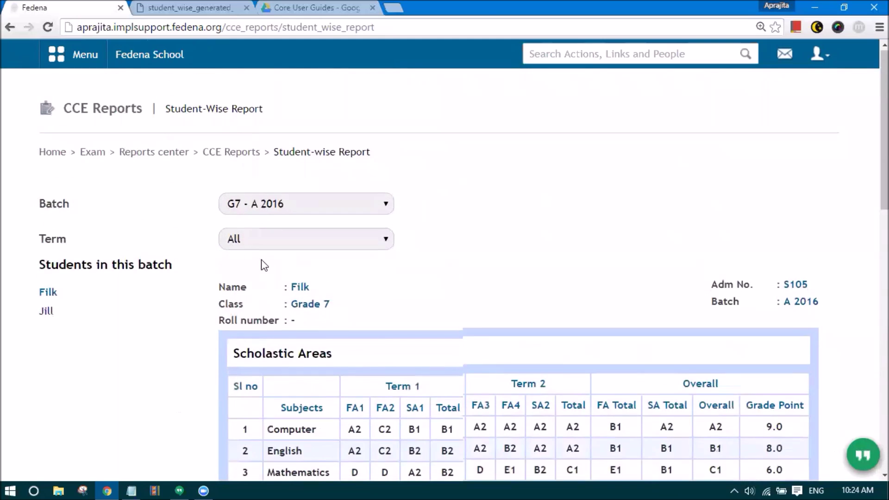
{"action": "scroll", "coordinate": [278, 273], "scroll_direction": "down", "scroll_amount": 9}
{"action": "scroll", "coordinate": [304, 284], "scroll_direction": "up", "scroll_amount": 8}
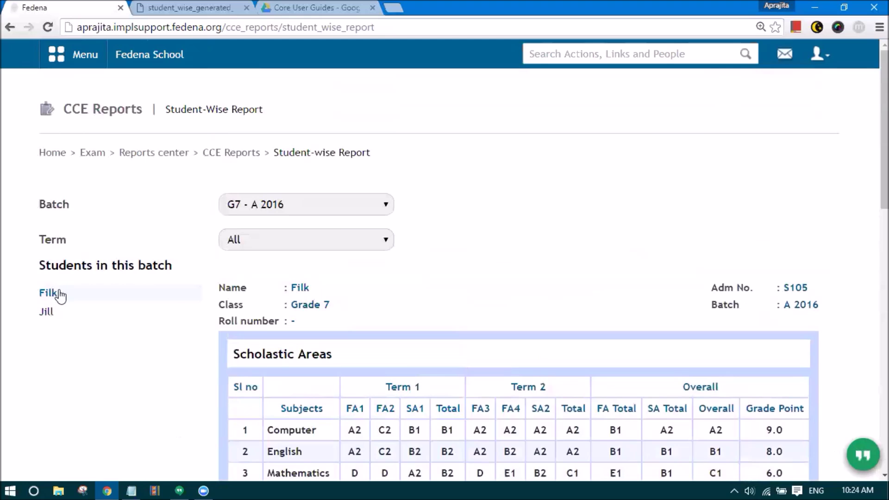
{"action": "scroll", "coordinate": [417, 301], "scroll_direction": "down", "scroll_amount": 3}
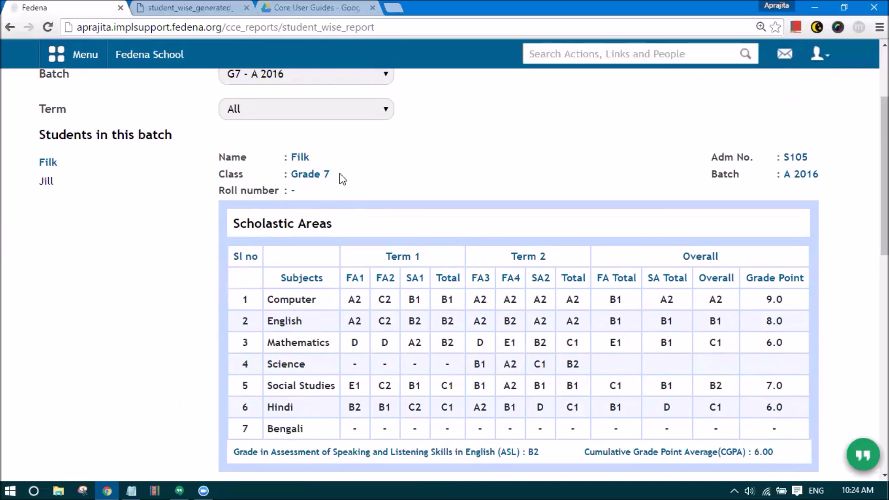
{"action": "scroll", "coordinate": [343, 179], "scroll_direction": "down", "scroll_amount": 10}
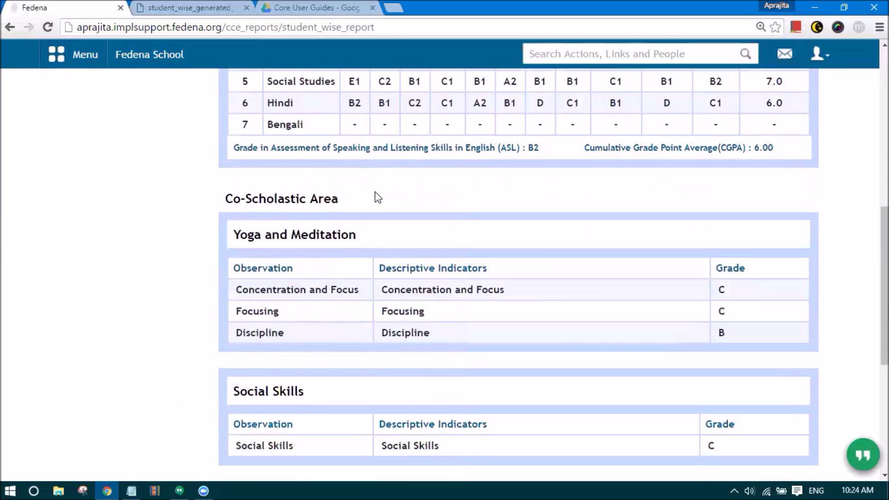
{"action": "scroll", "coordinate": [362, 213], "scroll_direction": "up", "scroll_amount": 6}
{"action": "scroll", "coordinate": [360, 212], "scroll_direction": "up", "scroll_amount": 4}
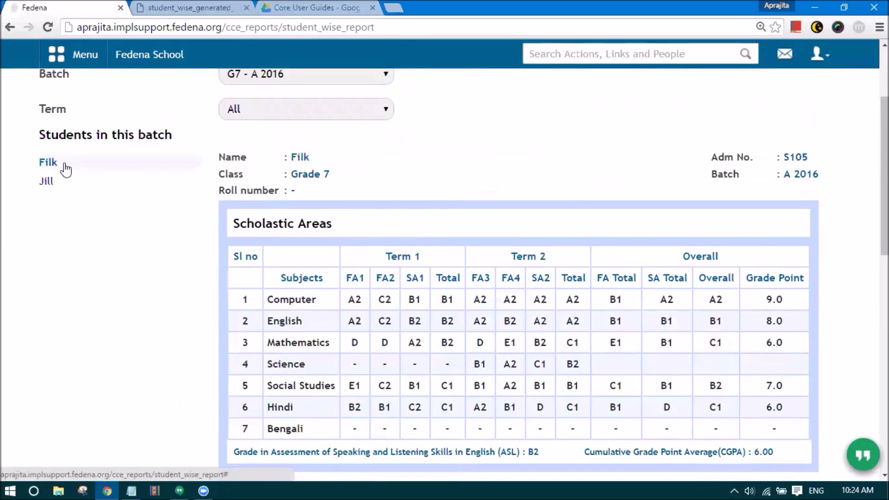
- Show the second student's report: CGPA 5.33, ASL A1, Games and Sports C
{"action": "left_click", "coordinate": [62, 191]}
{"action": "scroll", "coordinate": [297, 231], "scroll_direction": "down", "scroll_amount": 5}
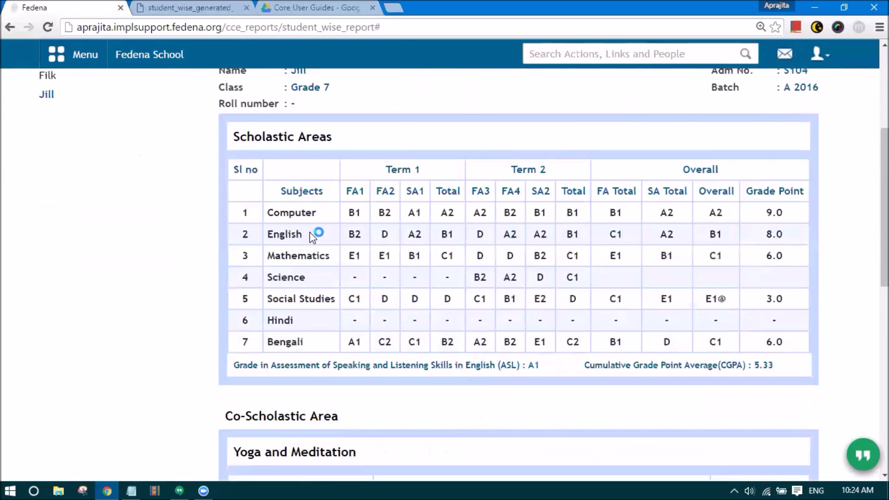
{"action": "scroll", "coordinate": [313, 232], "scroll_direction": "down", "scroll_amount": 12}
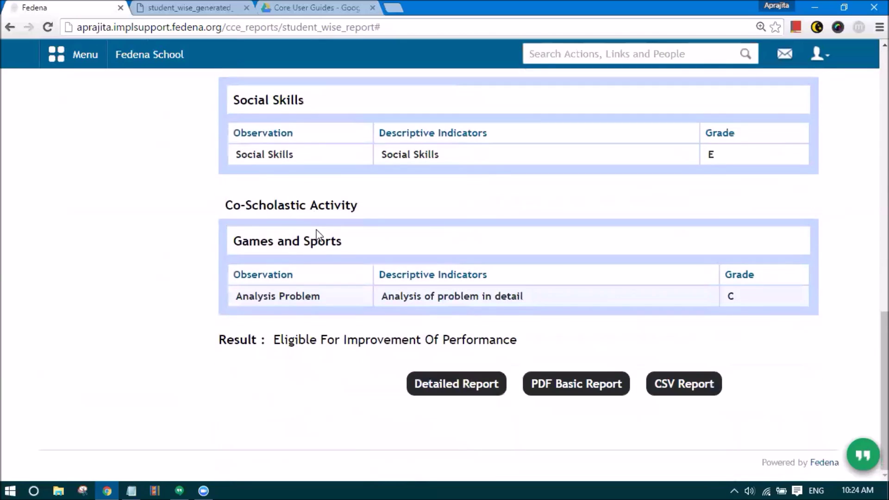
- Open the second student's 4-page Detailed Report PDF and scroll through it
{"action": "scroll", "coordinate": [317, 232], "scroll_direction": "up", "scroll_amount": 8}
{"action": "scroll", "coordinate": [318, 232], "scroll_direction": "down", "scroll_amount": 8}
{"action": "left_click", "coordinate": [452, 385]}
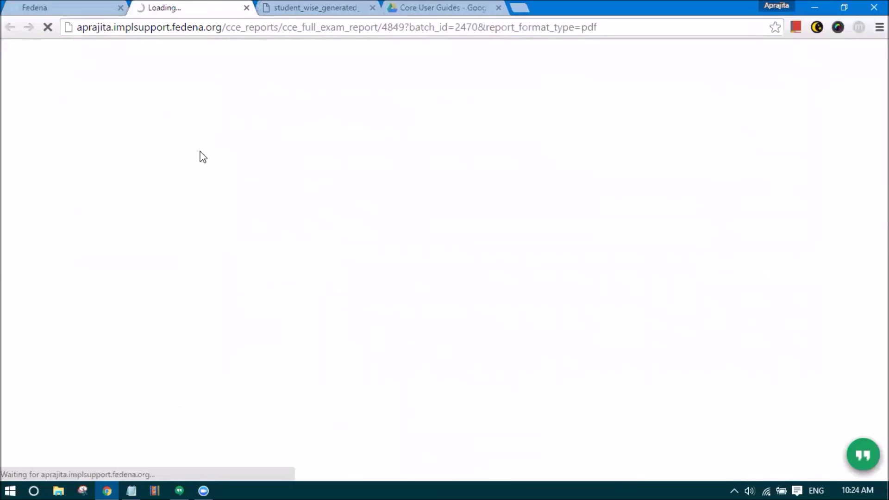
{"action": "scroll", "coordinate": [322, 257], "scroll_direction": "down", "scroll_amount": 3}
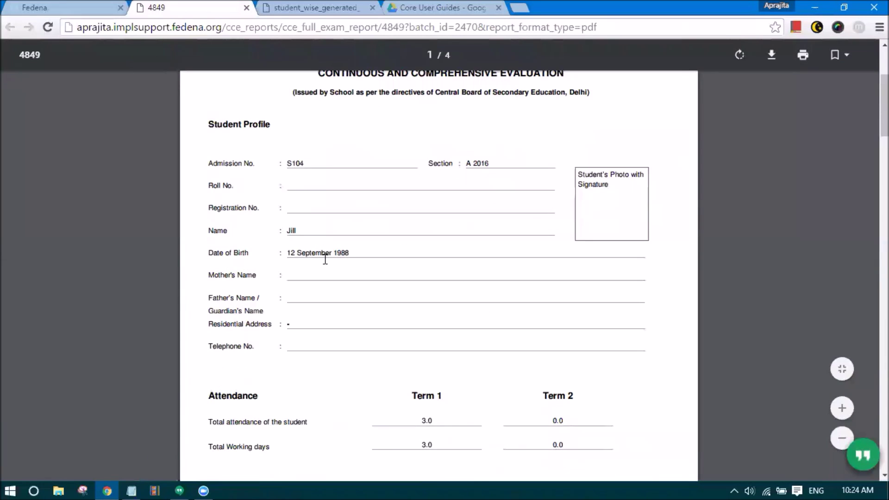
{"action": "scroll", "coordinate": [323, 258], "scroll_direction": "down", "scroll_amount": 8}
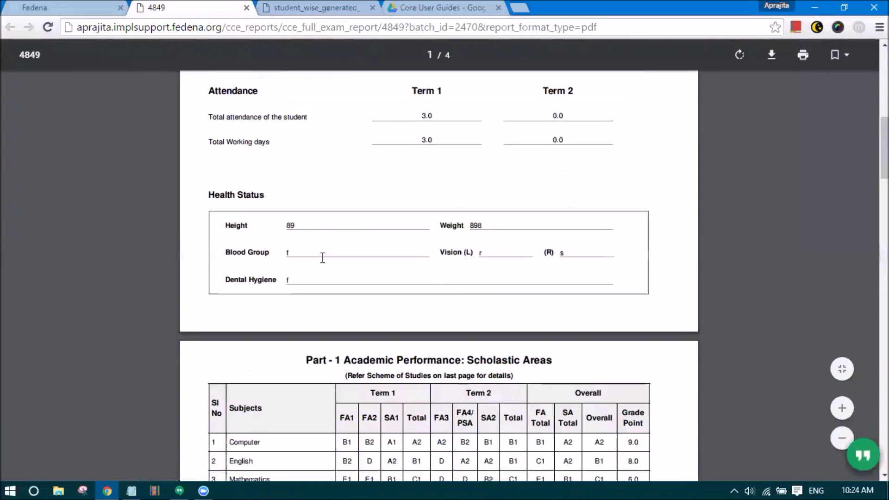
{"action": "scroll", "coordinate": [323, 257], "scroll_direction": "down", "scroll_amount": 10}
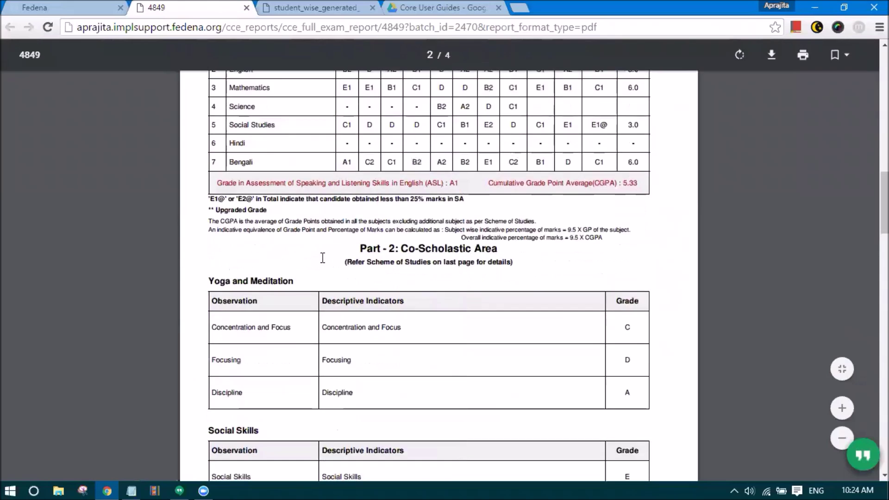
{"action": "scroll", "coordinate": [323, 258], "scroll_direction": "down", "scroll_amount": 8}
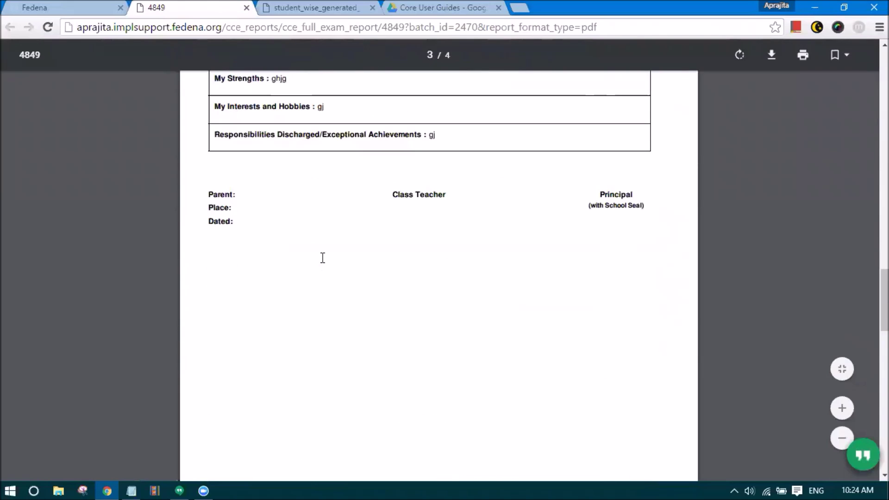
{"action": "scroll", "coordinate": [321, 258], "scroll_direction": "up", "scroll_amount": 5}
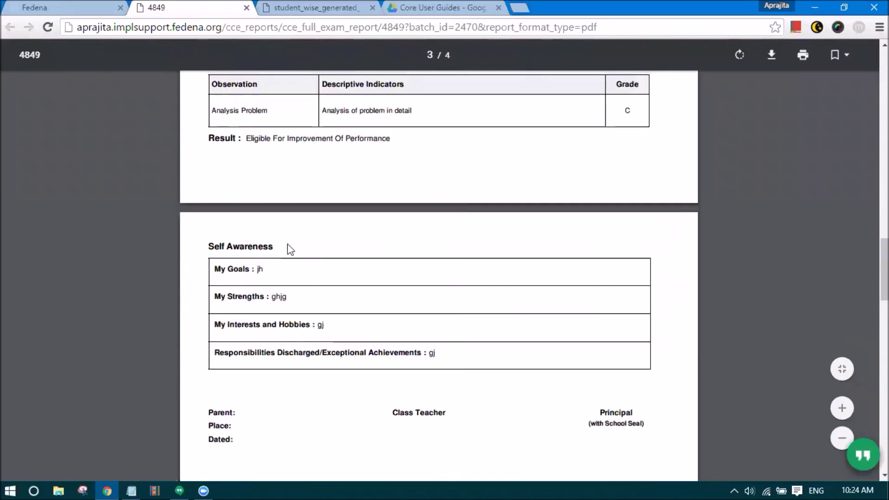
- Open the 2-page PDF Basic Report from the report page, then return to Fedena
{"action": "left_click", "coordinate": [35, 9]}
{"action": "left_click", "coordinate": [552, 397]}
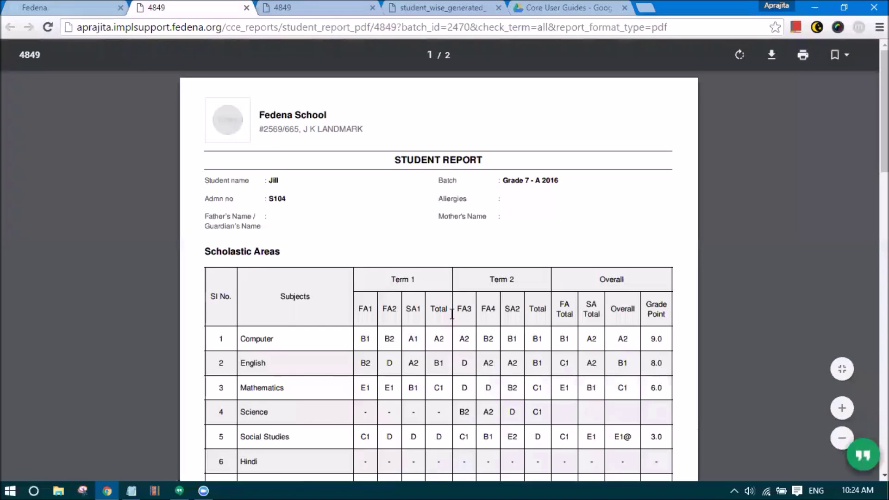
{"action": "scroll", "coordinate": [452, 314], "scroll_direction": "down", "scroll_amount": 13}
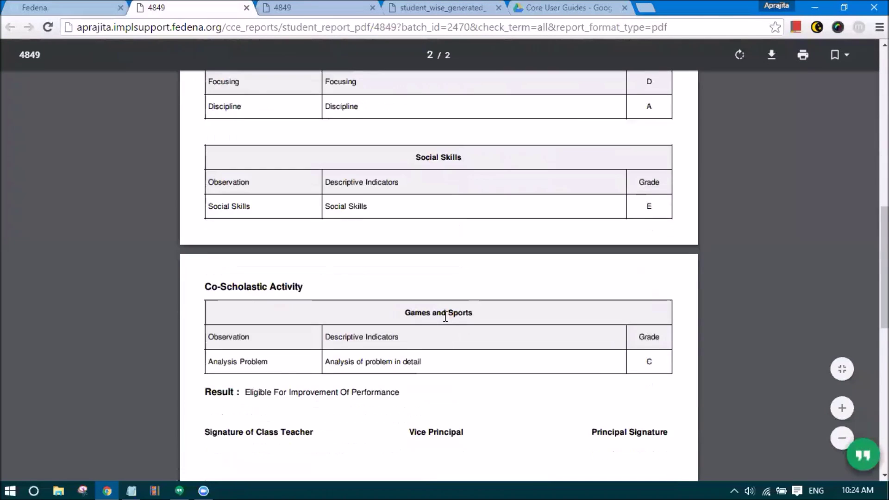
{"action": "scroll", "coordinate": [445, 318], "scroll_direction": "down", "scroll_amount": 5}
{"action": "left_click", "coordinate": [76, 6]}
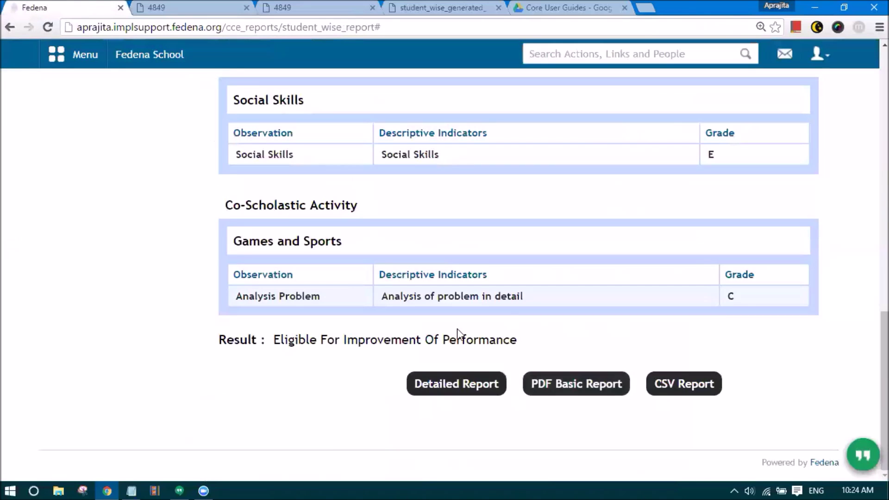
- Open the Subject-wise Report form with Grade 7, batch G7 - A 2016 and subject Computer
{"action": "scroll", "coordinate": [509, 324], "scroll_direction": "up", "scroll_amount": 5}
{"action": "scroll", "coordinate": [500, 321], "scroll_direction": "up", "scroll_amount": 5}
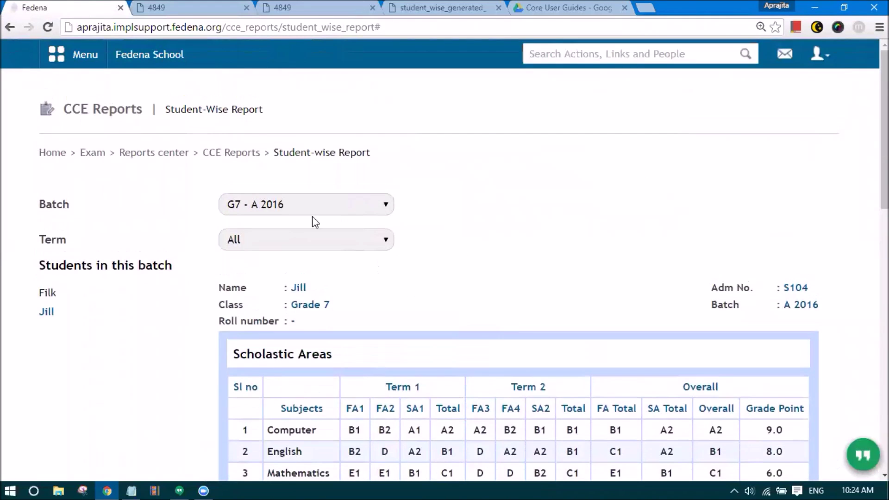
{"action": "left_click", "coordinate": [239, 154]}
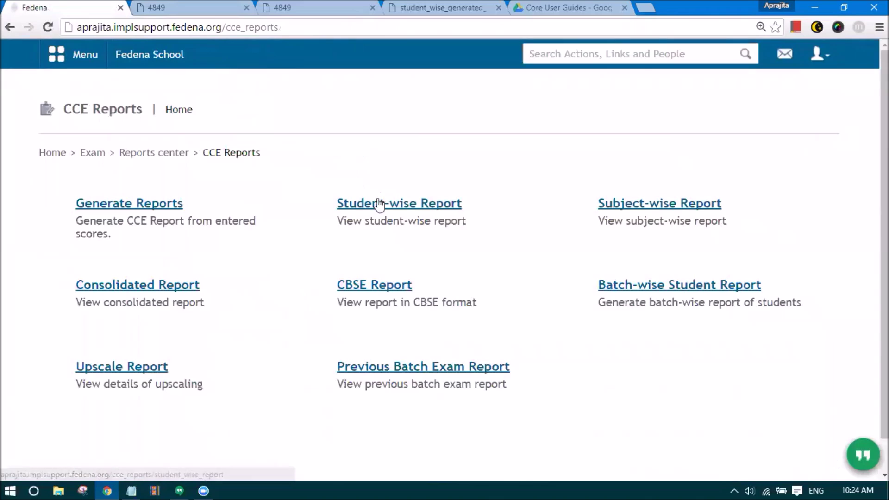
{"action": "left_click", "coordinate": [691, 207]}
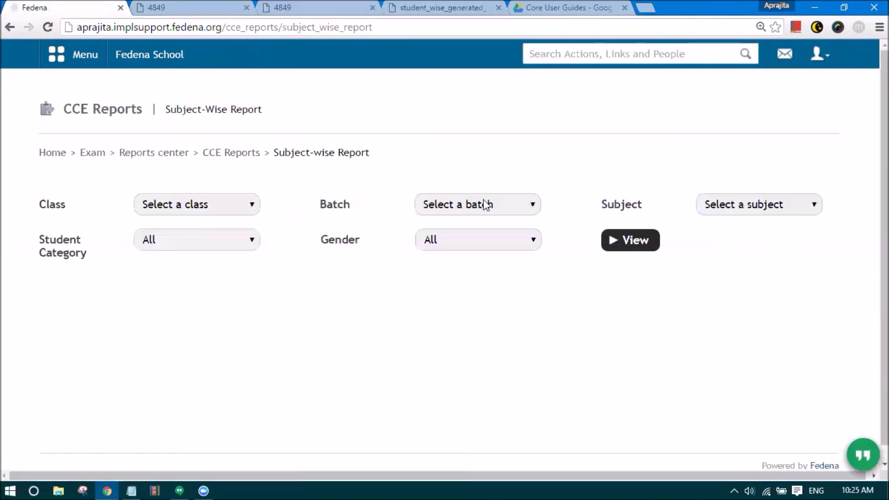
{"action": "left_click", "coordinate": [225, 204]}
{"action": "left_click", "coordinate": [215, 246]}
{"action": "left_click", "coordinate": [440, 209]}
{"action": "left_click", "coordinate": [444, 237]}
{"action": "left_click", "coordinate": [700, 211]}
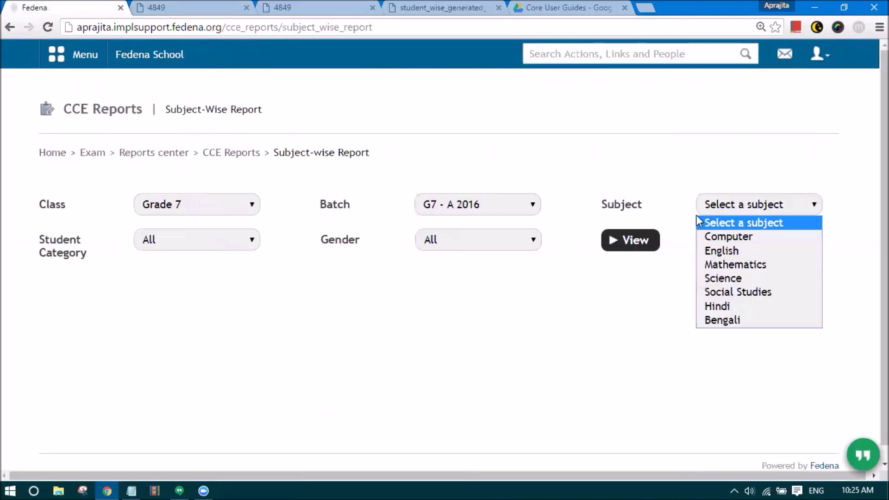
{"action": "left_click", "coordinate": [702, 240]}
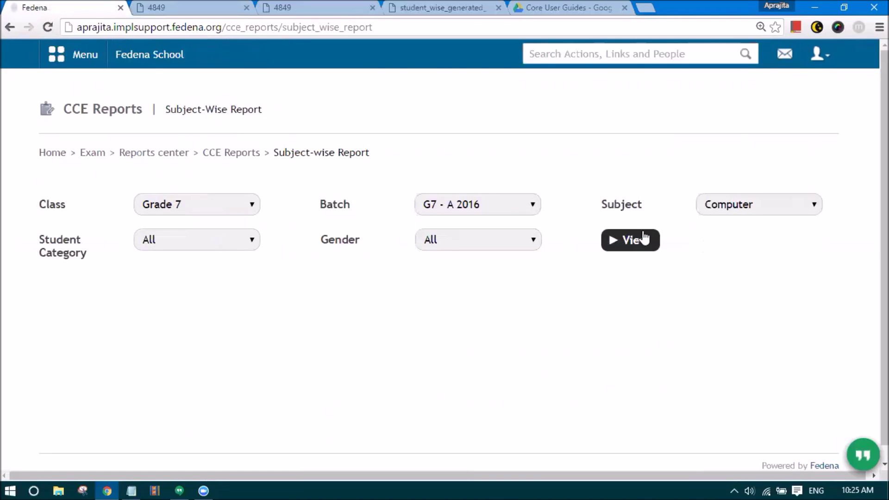
- Leave Student Category and Gender at All and view both students' FA1–SA2 Computer grades
{"action": "left_click", "coordinate": [241, 240]}
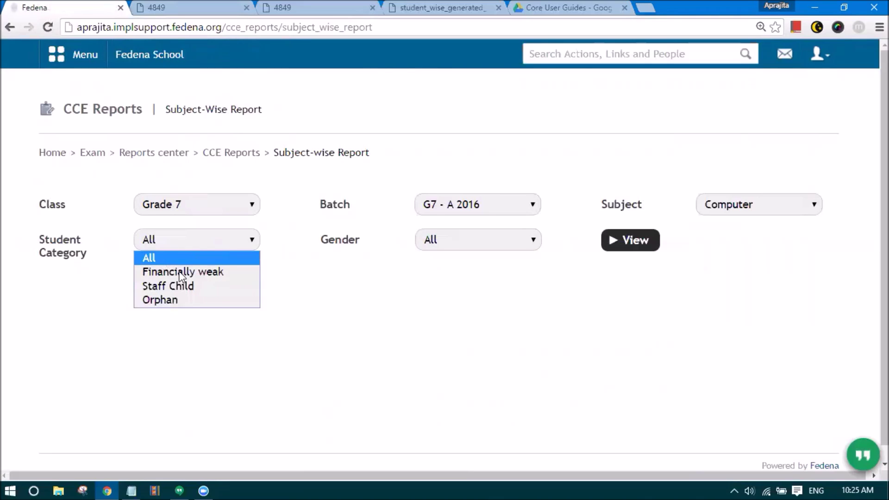
{"action": "left_click", "coordinate": [301, 276]}
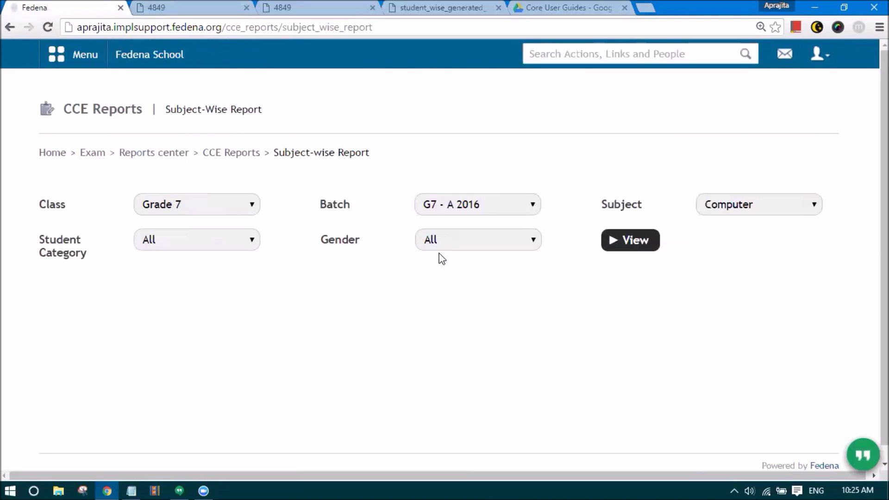
{"action": "left_click", "coordinate": [444, 244]}
{"action": "left_click", "coordinate": [431, 245]}
{"action": "left_click", "coordinate": [481, 245]}
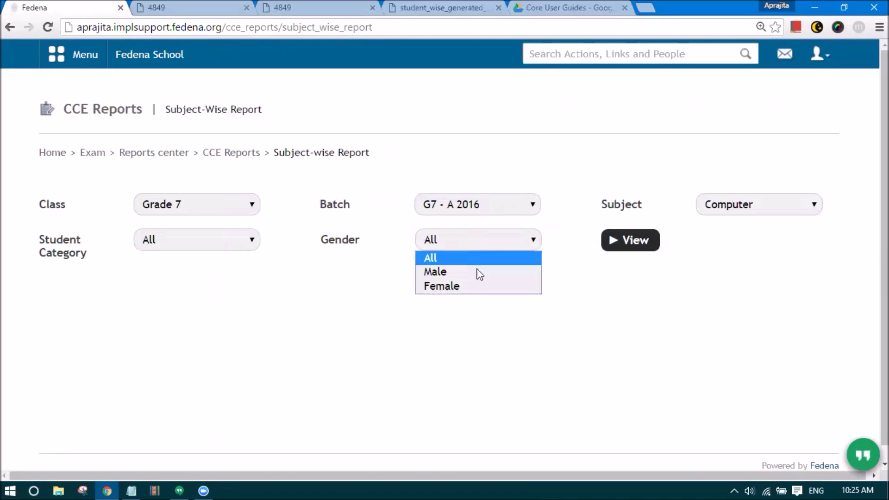
{"action": "left_click", "coordinate": [651, 248]}
{"action": "scroll", "coordinate": [421, 319], "scroll_direction": "down", "scroll_amount": 2}
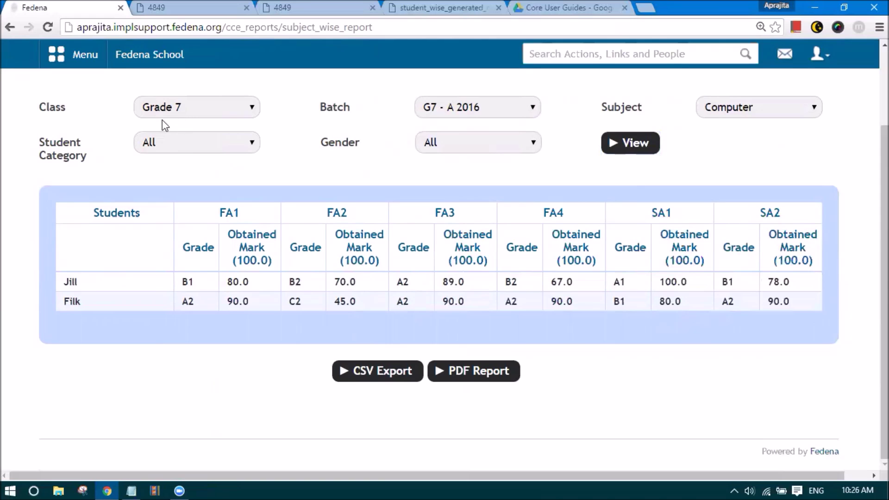
{"action": "scroll", "coordinate": [377, 179], "scroll_direction": "up", "scroll_amount": 2}
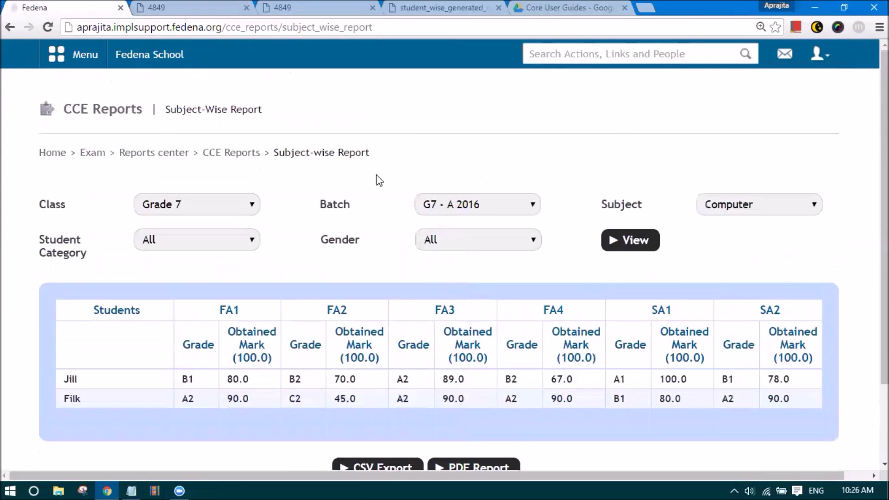
{"action": "scroll", "coordinate": [278, 182], "scroll_direction": "down", "scroll_amount": 1}
{"action": "scroll", "coordinate": [282, 187], "scroll_direction": "up", "scroll_amount": 2}
{"action": "left_click", "coordinate": [218, 153]}
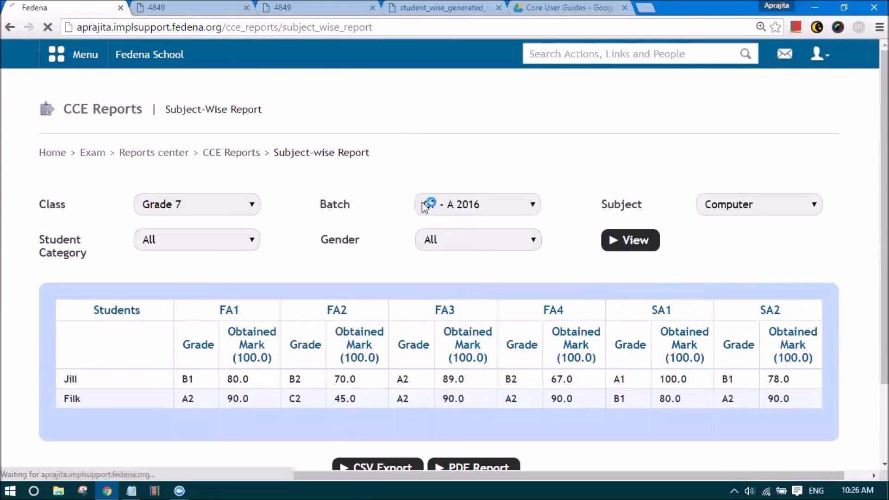
- Generate the Consolidated Report for Grade 7, G7 - A 2016, assessment group FA1+FA2+FA3+FA4
{"action": "left_click", "coordinate": [138, 295]}
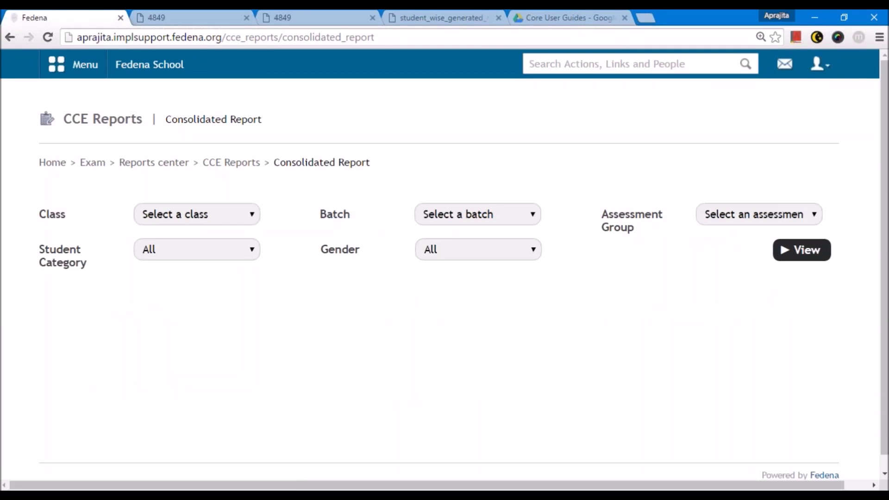
{"action": "left_click", "coordinate": [195, 218]}
{"action": "left_click", "coordinate": [181, 260]}
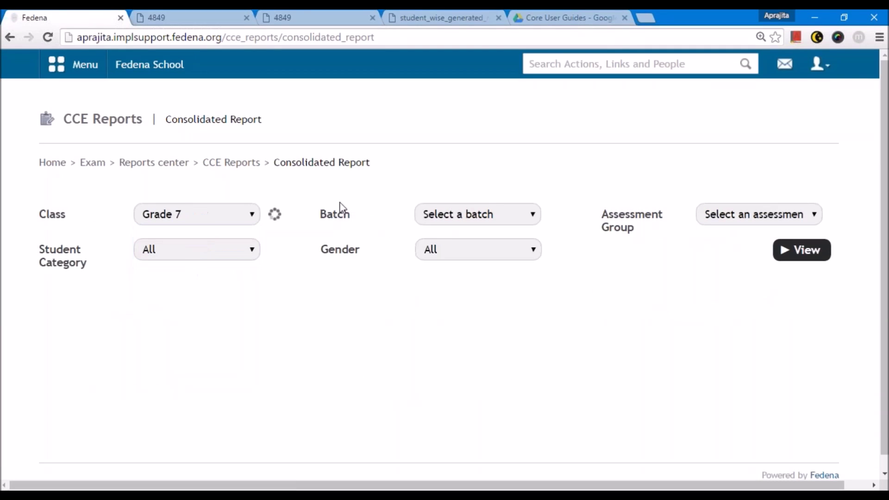
{"action": "left_click", "coordinate": [483, 209]}
{"action": "left_click", "coordinate": [477, 246]}
{"action": "left_click", "coordinate": [718, 216]}
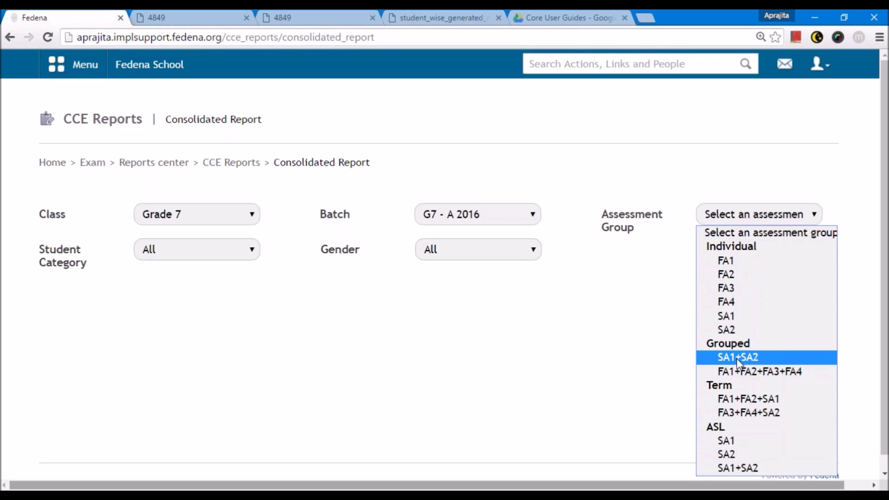
{"action": "left_click", "coordinate": [740, 371]}
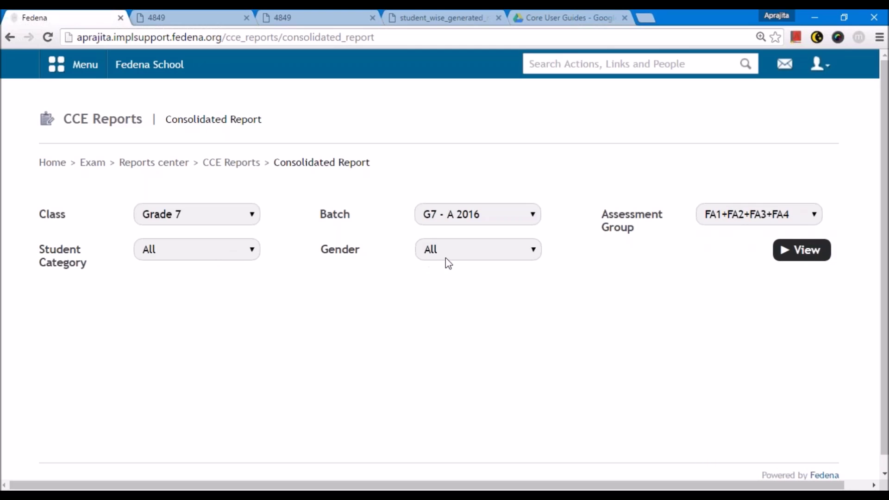
{"action": "left_click", "coordinate": [790, 260]}
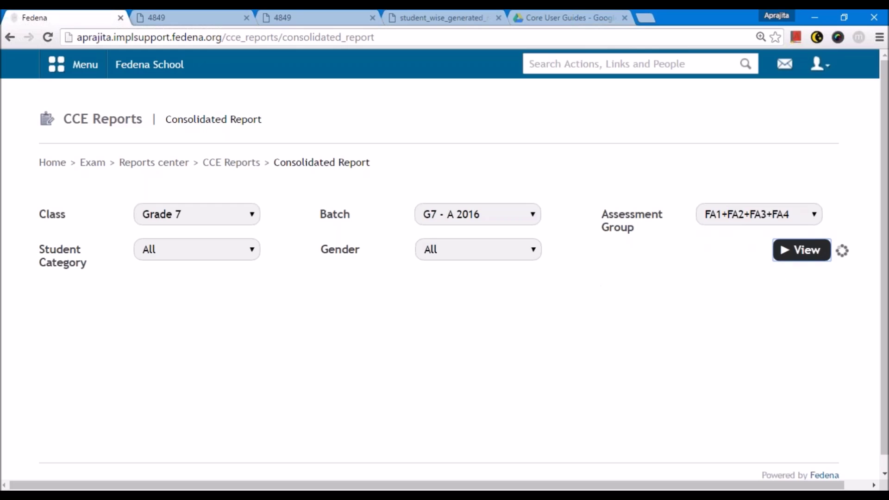
{"action": "scroll", "coordinate": [328, 363], "scroll_direction": "down", "scroll_amount": 2}
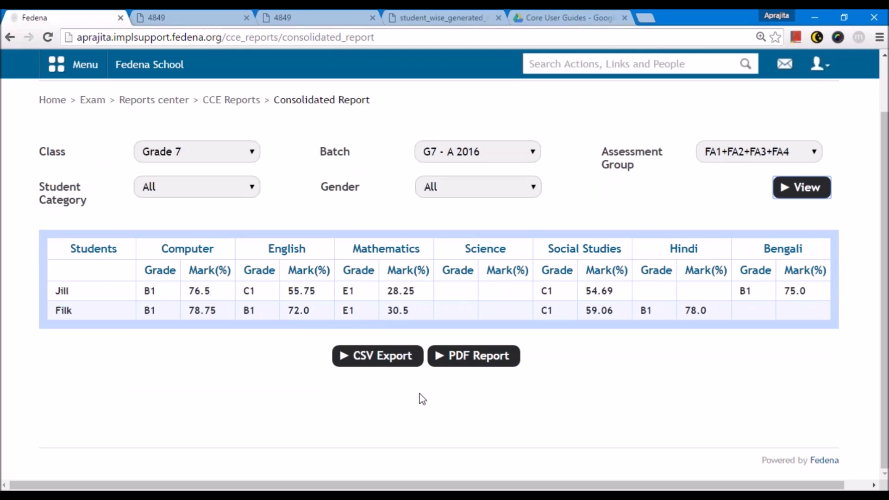
{"action": "scroll", "coordinate": [277, 278], "scroll_direction": "up", "scroll_amount": 2}
{"action": "left_click", "coordinate": [231, 162]}
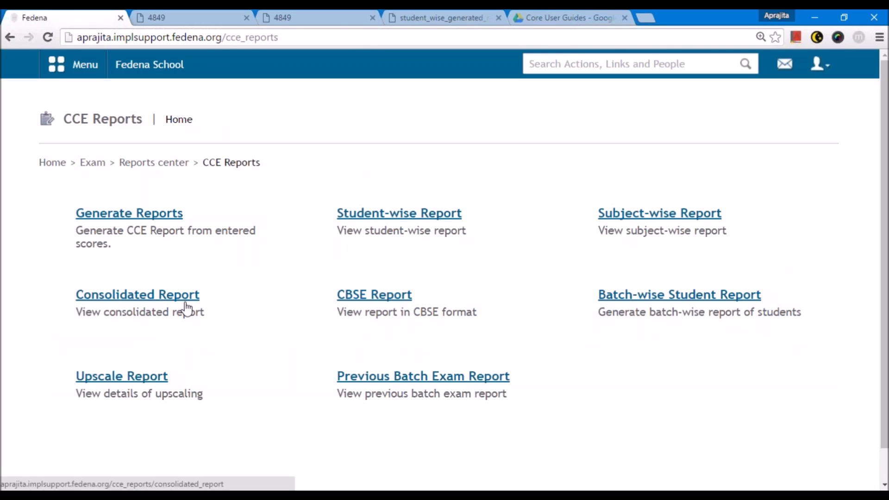
- Open the CBSE Scholastic report with Grade 7, batch G7 - A 2016 and exam group Term 1
{"action": "left_click", "coordinate": [377, 299]}
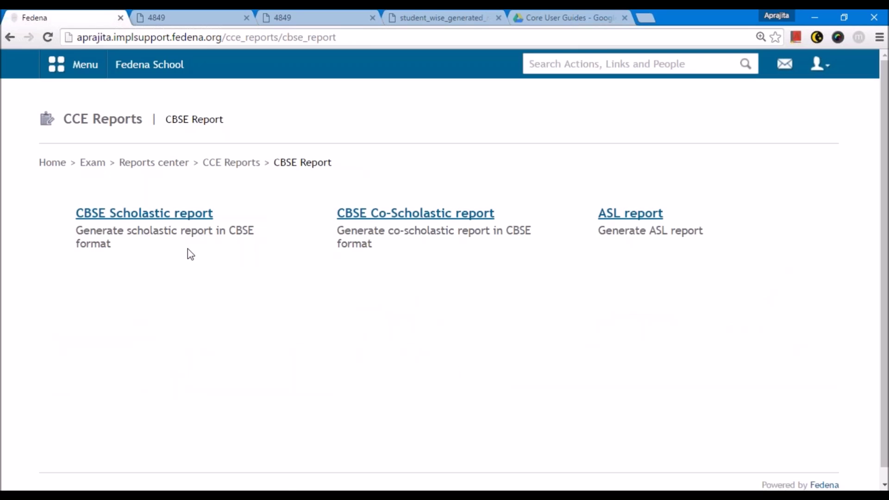
{"action": "left_click", "coordinate": [144, 215]}
{"action": "left_click", "coordinate": [175, 215]}
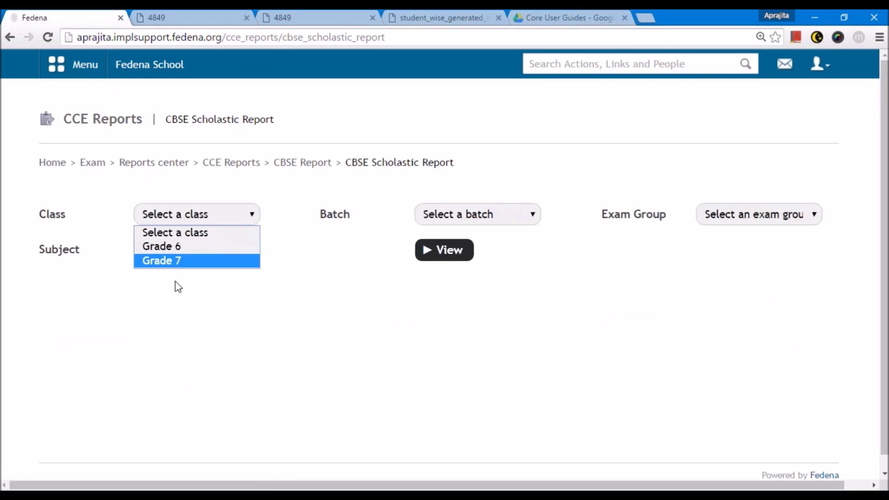
{"action": "left_click", "coordinate": [169, 262]}
{"action": "left_click", "coordinate": [450, 218]}
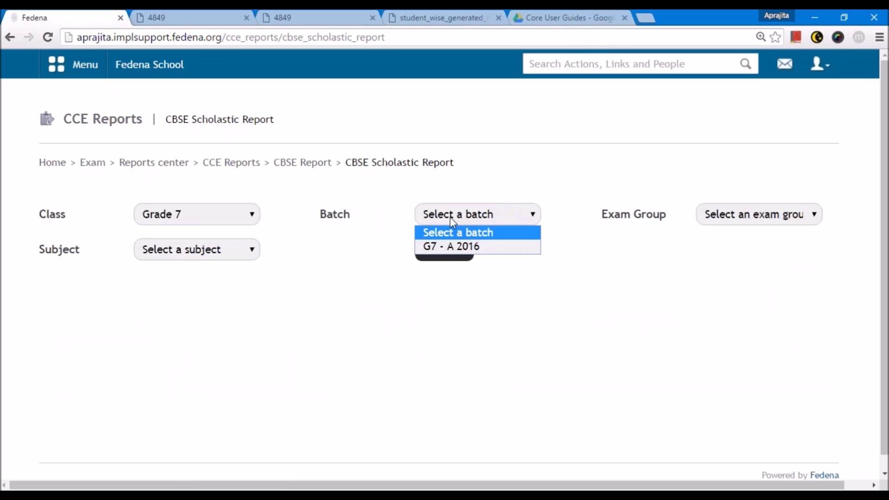
{"action": "left_click", "coordinate": [451, 247]}
{"action": "left_click", "coordinate": [722, 214]}
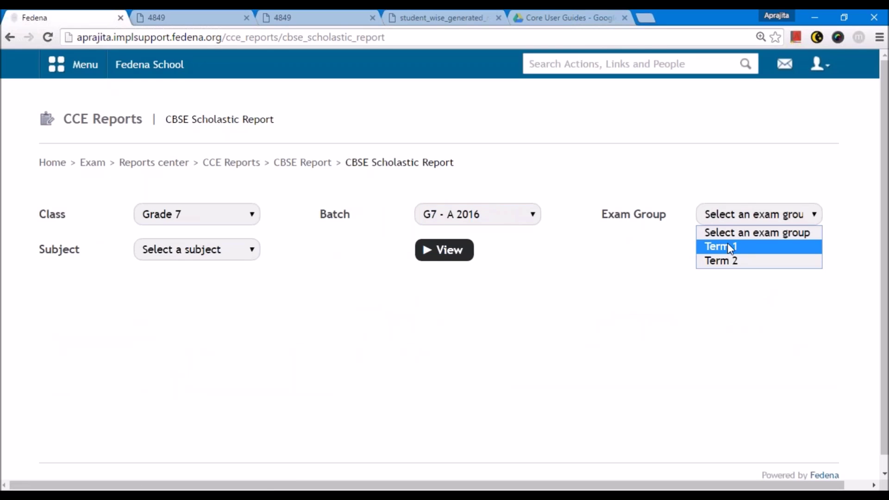
{"action": "left_click", "coordinate": [728, 245]}
- Choose subject Computer and view both students' FA1, FA2 and SA1 marks
{"action": "left_click", "coordinate": [163, 251]}
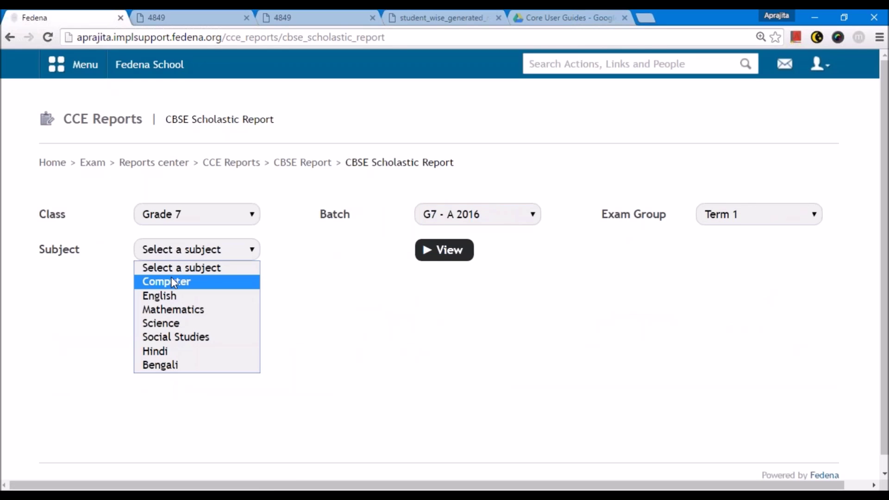
{"action": "left_click", "coordinate": [189, 279]}
{"action": "left_click", "coordinate": [431, 252]}
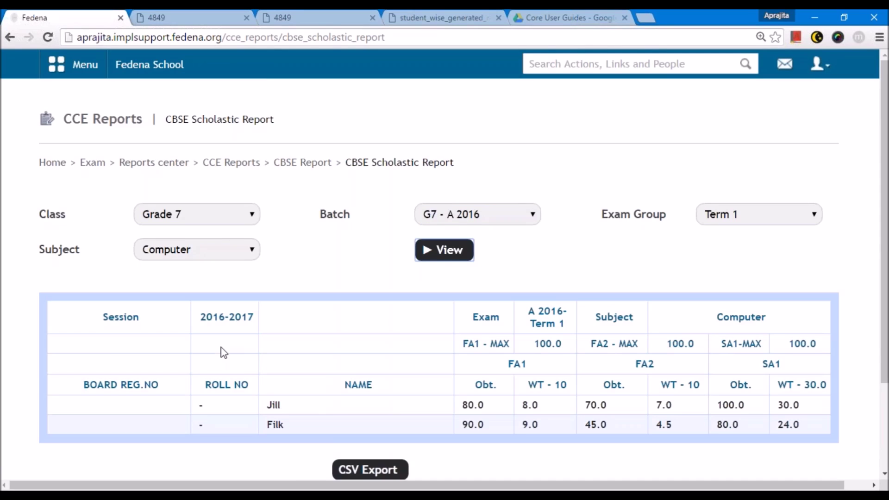
{"action": "scroll", "coordinate": [224, 354], "scroll_direction": "down", "scroll_amount": 2}
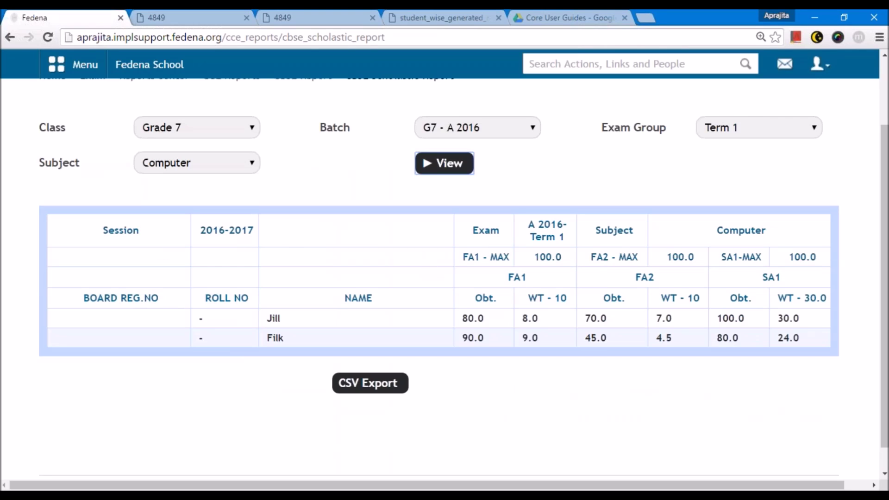
{"action": "scroll", "coordinate": [641, 201], "scroll_direction": "up", "scroll_amount": 2}
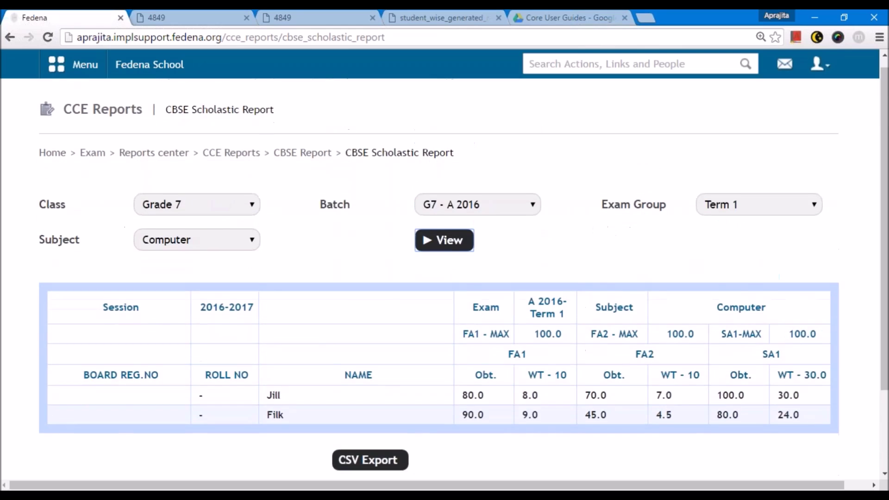
{"action": "scroll", "coordinate": [692, 234], "scroll_direction": "down", "scroll_amount": 3}
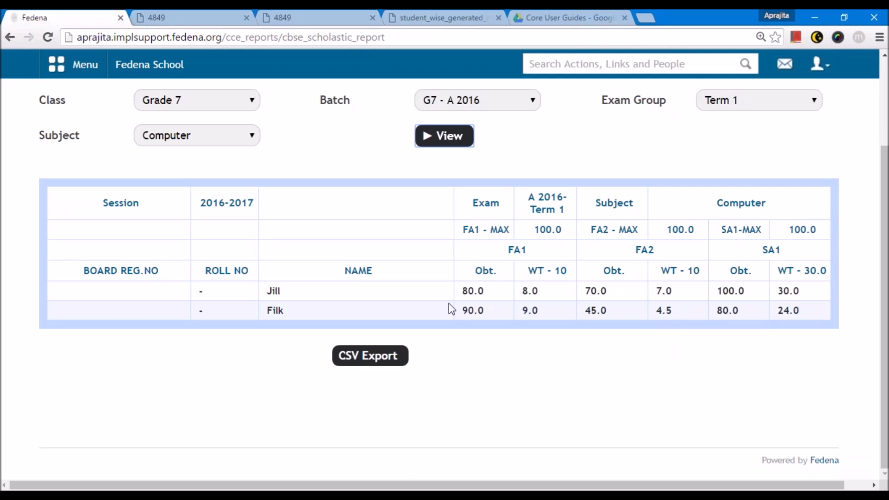
{"action": "scroll", "coordinate": [449, 303], "scroll_direction": "up", "scroll_amount": 2}
{"action": "scroll", "coordinate": [362, 359], "scroll_direction": "down", "scroll_amount": 2}
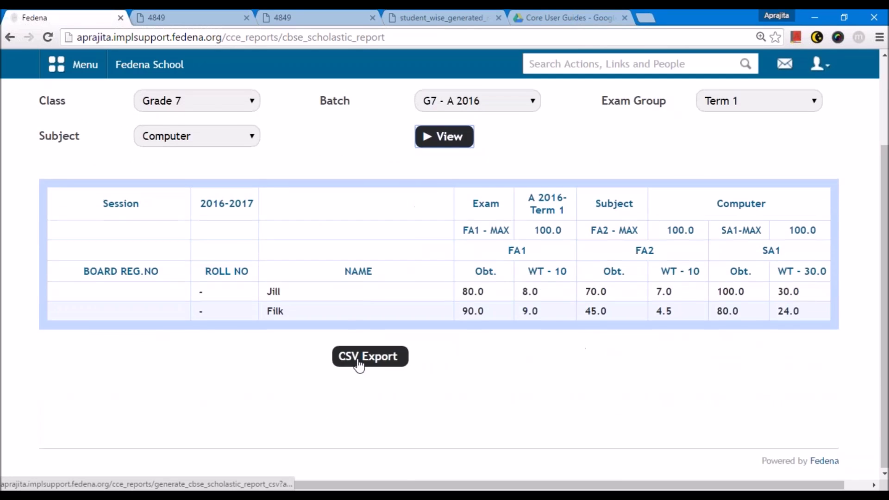
{"action": "scroll", "coordinate": [358, 366], "scroll_direction": "up", "scroll_amount": 1}
{"action": "scroll", "coordinate": [276, 174], "scroll_direction": "up", "scroll_amount": 2}
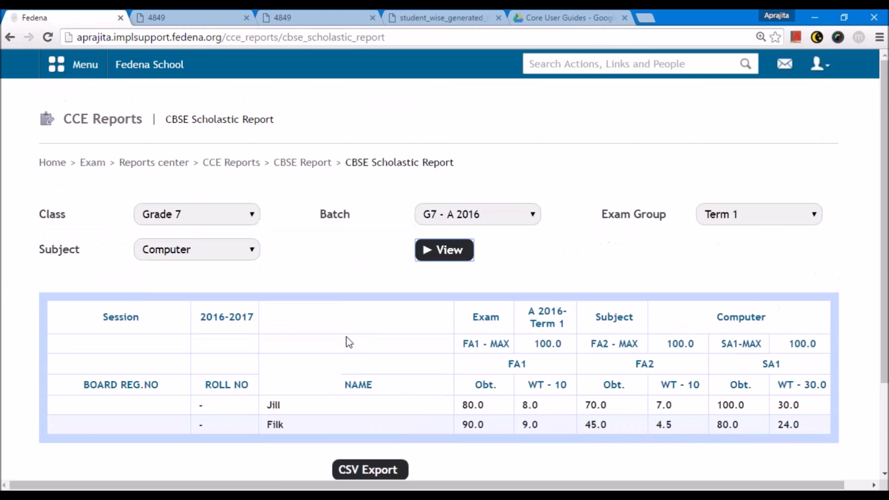
- Show the CBSE Co-Scholastic report for Grade 7, G7 - A 2016, Yoga and Meditation
{"action": "left_click", "coordinate": [286, 163]}
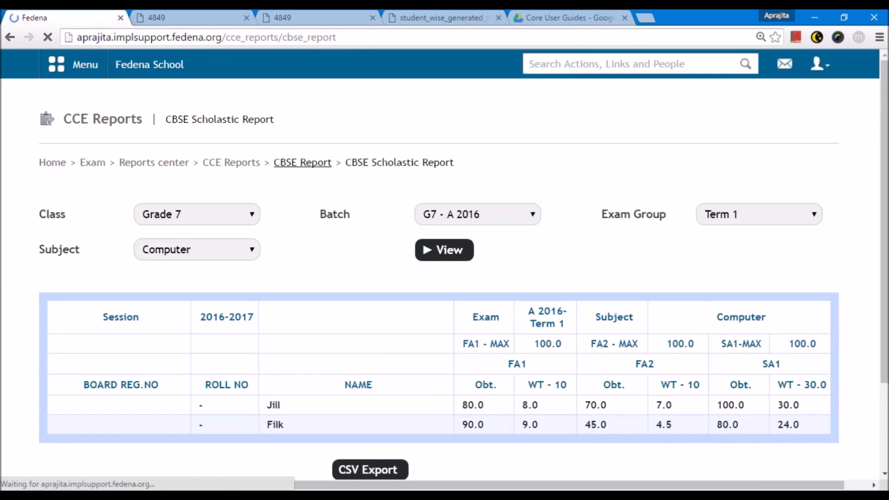
{"action": "left_click", "coordinate": [416, 213]}
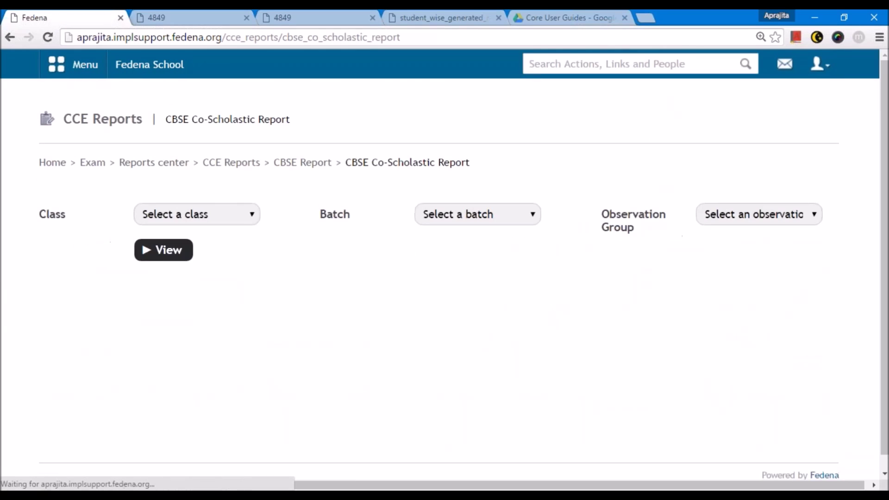
{"action": "left_click", "coordinate": [222, 215]}
{"action": "left_click", "coordinate": [218, 262]}
{"action": "left_click", "coordinate": [443, 217]}
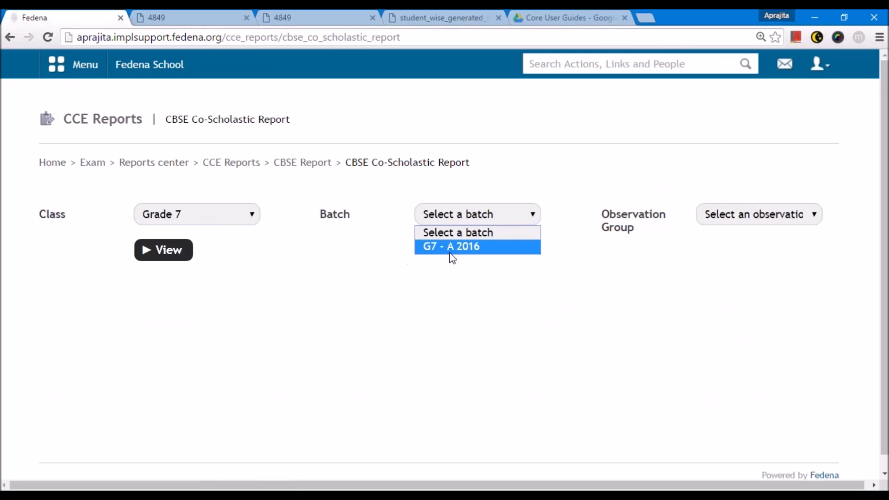
{"action": "left_click", "coordinate": [449, 248]}
{"action": "left_click", "coordinate": [752, 215]}
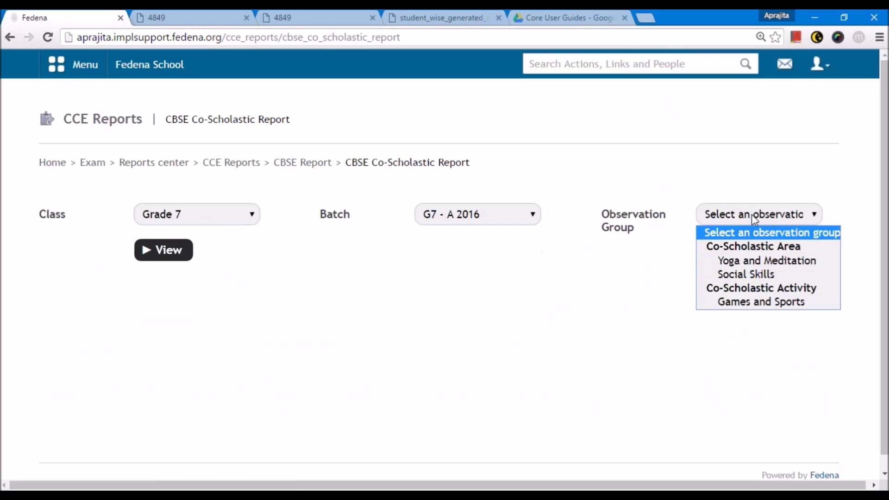
{"action": "left_click", "coordinate": [734, 261]}
{"action": "left_click", "coordinate": [168, 252]}
- Review the concentration, focusing and discipline columns, then return to the CBSE report options
{"action": "scroll", "coordinate": [607, 391], "scroll_direction": "down", "scroll_amount": 2}
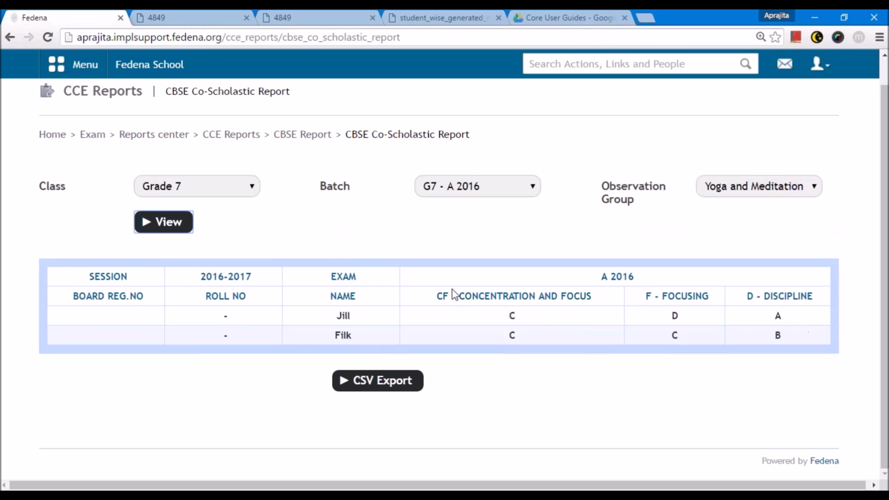
{"action": "left_click_drag", "start_coordinate": [456, 292], "coordinate": [435, 296]}
{"action": "left_click_drag", "start_coordinate": [654, 296], "coordinate": [646, 296]}
{"action": "left_click_drag", "start_coordinate": [755, 298], "coordinate": [749, 299]}
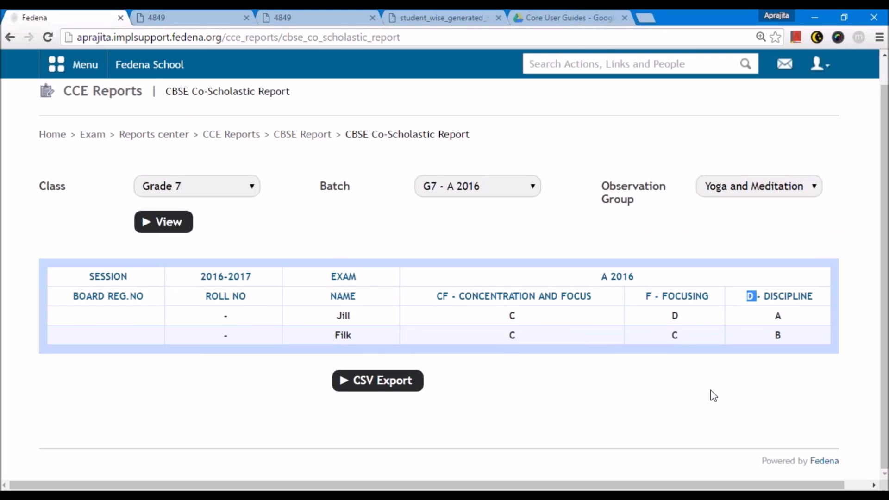
{"action": "left_click", "coordinate": [454, 288]}
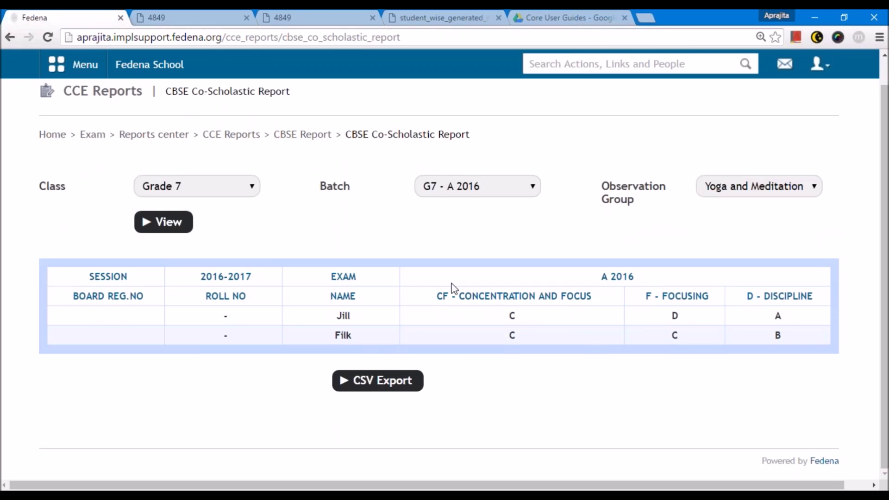
{"action": "left_click", "coordinate": [288, 135]}
- View the ASL report for Grade 7, G7 - A 2016, group ASL1
{"action": "left_click", "coordinate": [630, 214]}
{"action": "left_click", "coordinate": [174, 214]}
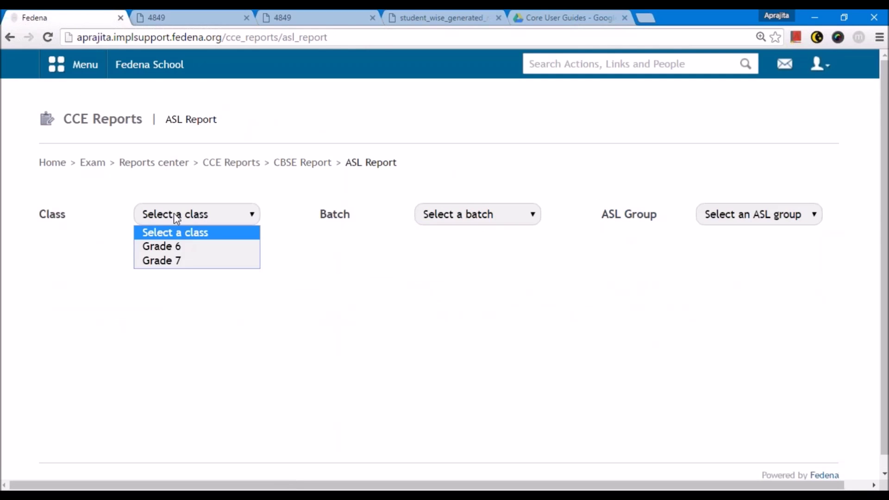
{"action": "left_click", "coordinate": [184, 269]}
{"action": "left_click", "coordinate": [431, 217]}
{"action": "left_click", "coordinate": [437, 247]}
{"action": "left_click", "coordinate": [746, 216]}
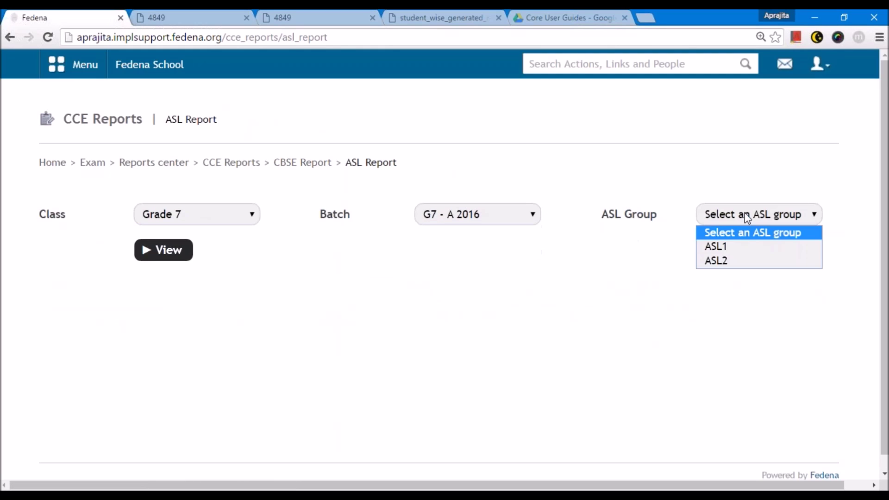
{"action": "left_click", "coordinate": [748, 248]}
{"action": "left_click", "coordinate": [163, 250]}
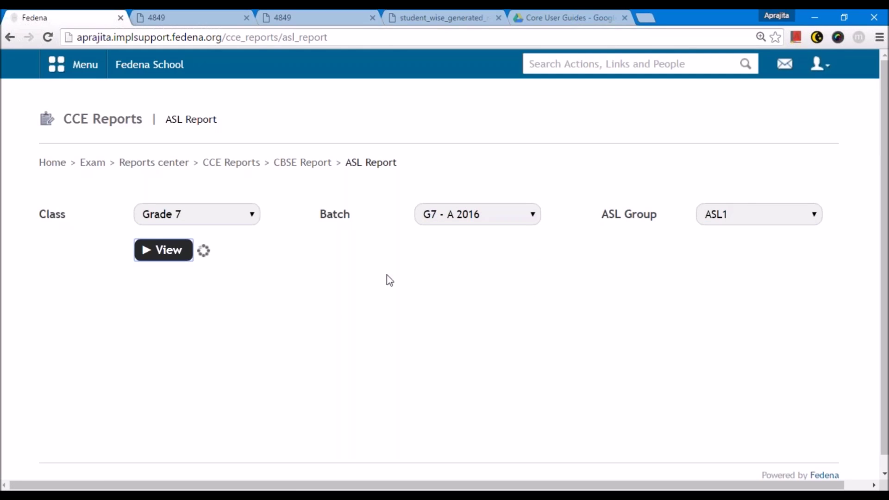
{"action": "scroll", "coordinate": [402, 278], "scroll_direction": "down", "scroll_amount": 1}
- Switch the ASL group to ASL2, view it, then go back to CBSE reports
{"action": "left_click", "coordinate": [728, 200]}
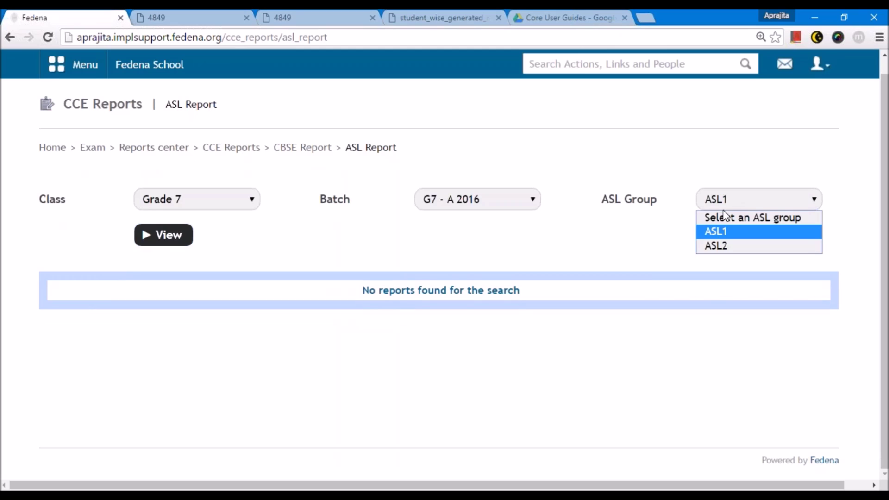
{"action": "left_click", "coordinate": [717, 243]}
{"action": "left_click", "coordinate": [148, 239]}
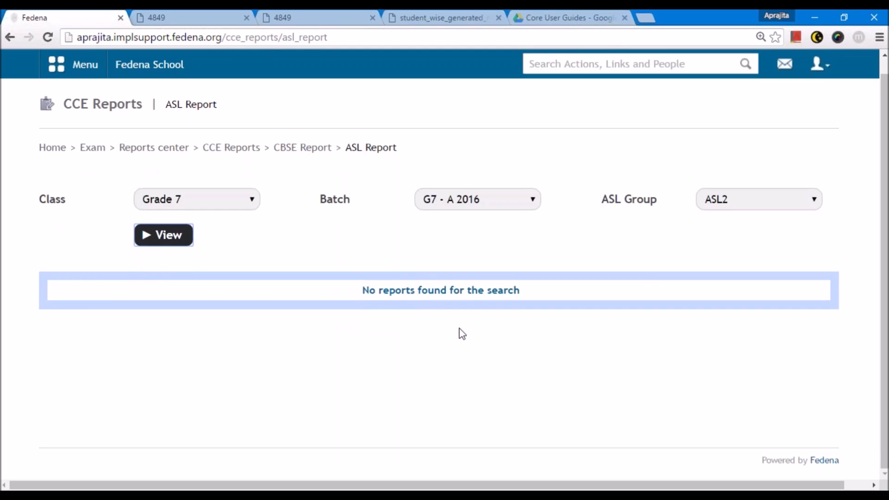
{"action": "left_click", "coordinate": [289, 151]}
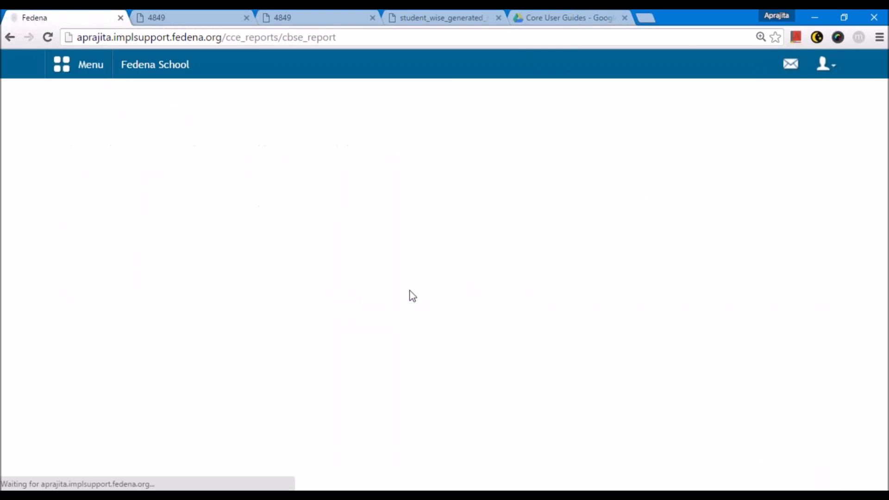
- Generate a new Detailed batch-wise student report for Grade 7, batch G7 - A 2016
{"action": "left_click", "coordinate": [232, 162]}
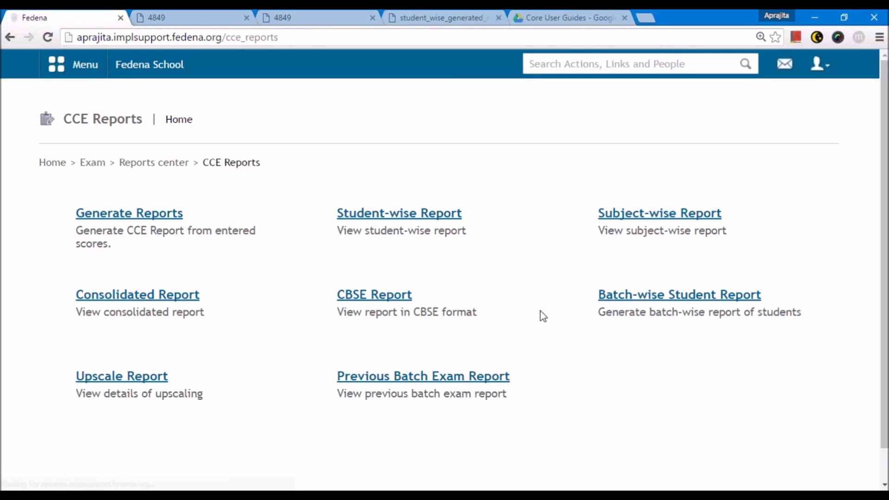
{"action": "left_click", "coordinate": [616, 299]}
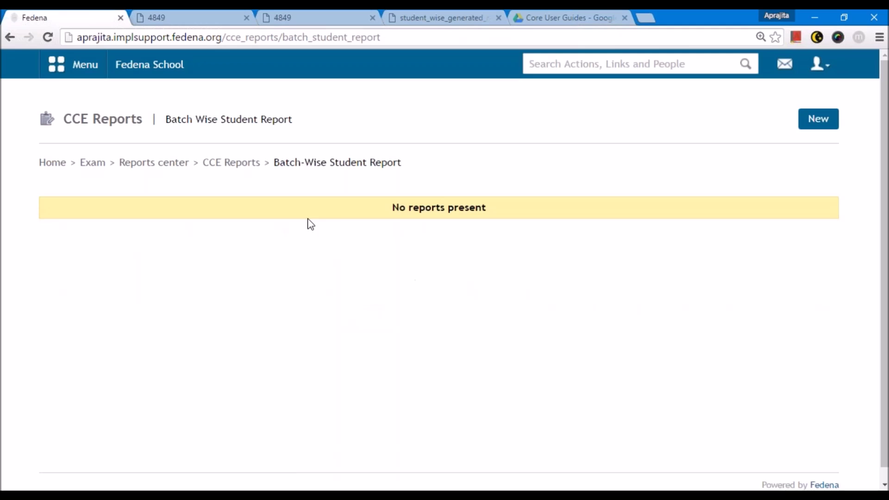
{"action": "left_click", "coordinate": [810, 126]}
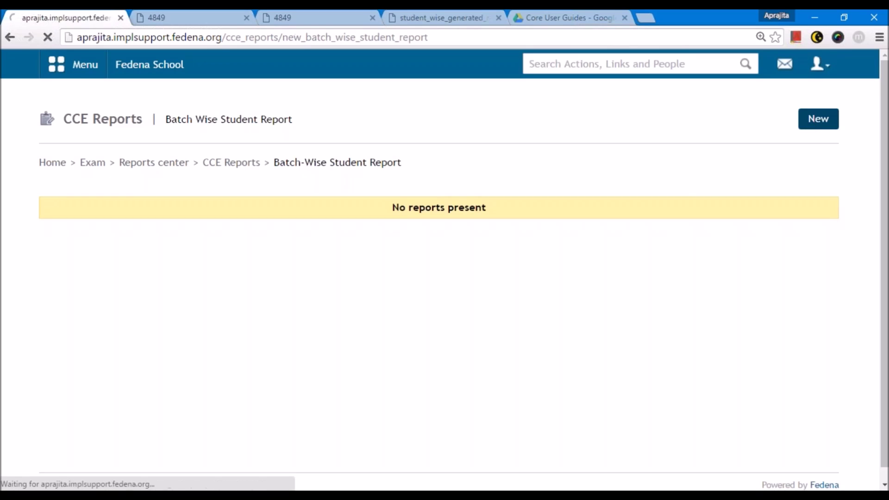
{"action": "left_click", "coordinate": [347, 218]}
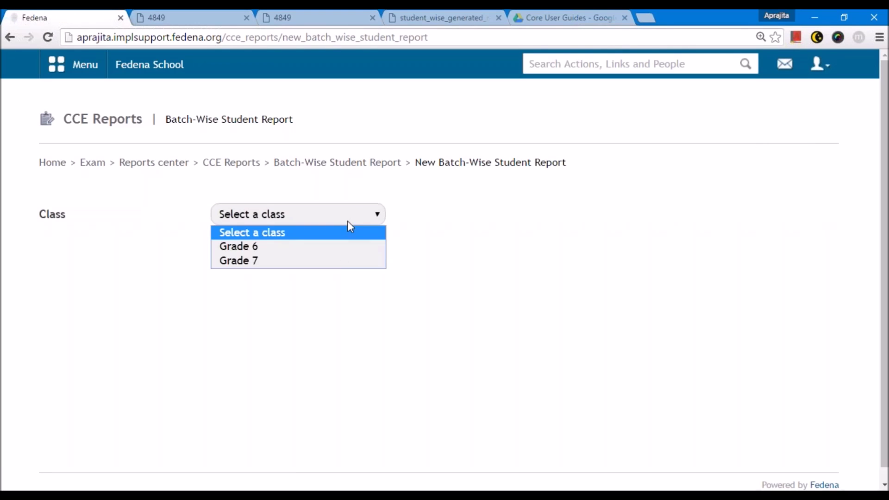
{"action": "left_click", "coordinate": [319, 260]}
{"action": "left_click", "coordinate": [226, 275]}
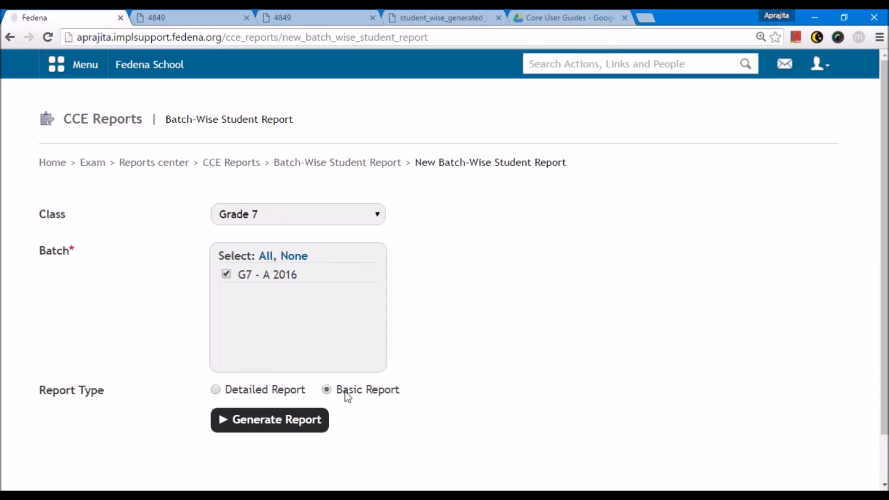
{"action": "left_click", "coordinate": [216, 390]}
{"action": "left_click", "coordinate": [297, 419]}
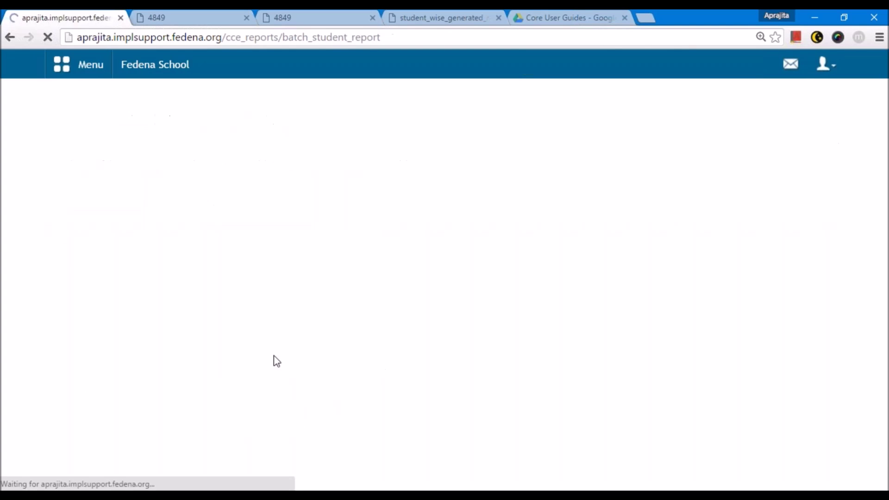
- Reload the report list until the Grade 7 report reaches Success, then download G7_CCE_Reports.zip
{"action": "left_click_drag", "start_coordinate": [501, 258], "coordinate": [442, 259]}
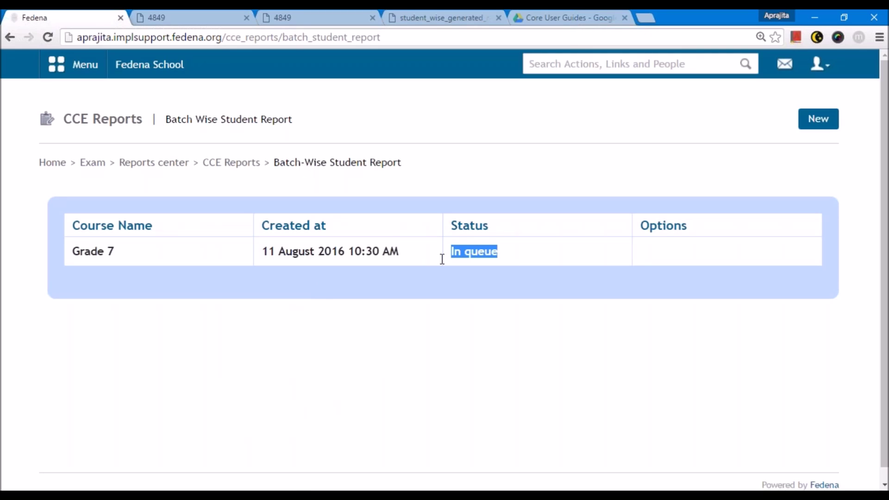
{"action": "left_click", "coordinate": [491, 379]}
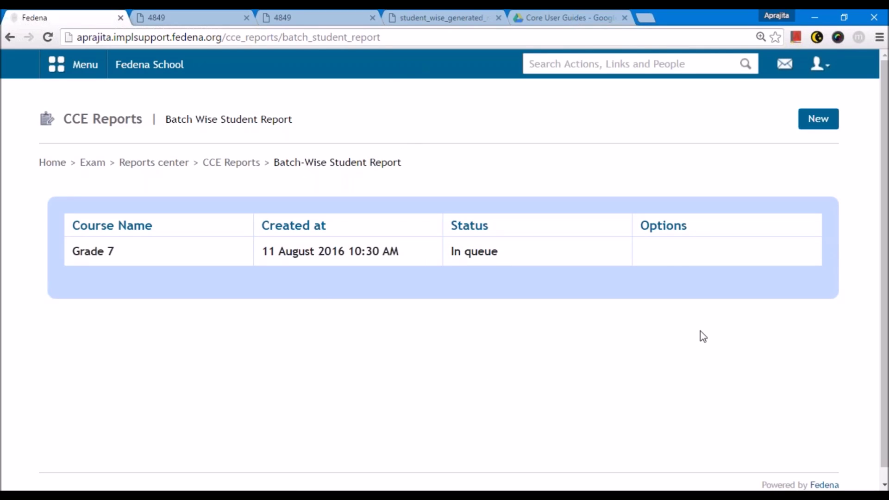
{"action": "left_click", "coordinate": [411, 38]}
{"action": "key", "text": "Return"}
{"action": "left_click_drag", "start_coordinate": [116, 255], "coordinate": [71, 257]}
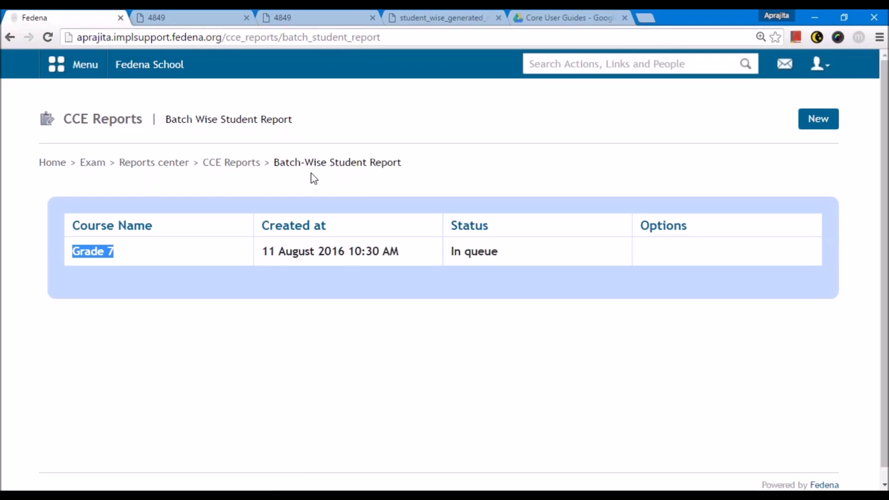
{"action": "key", "text": "F5"}
{"action": "left_click", "coordinate": [402, 38]}
{"action": "key", "text": "Return"}
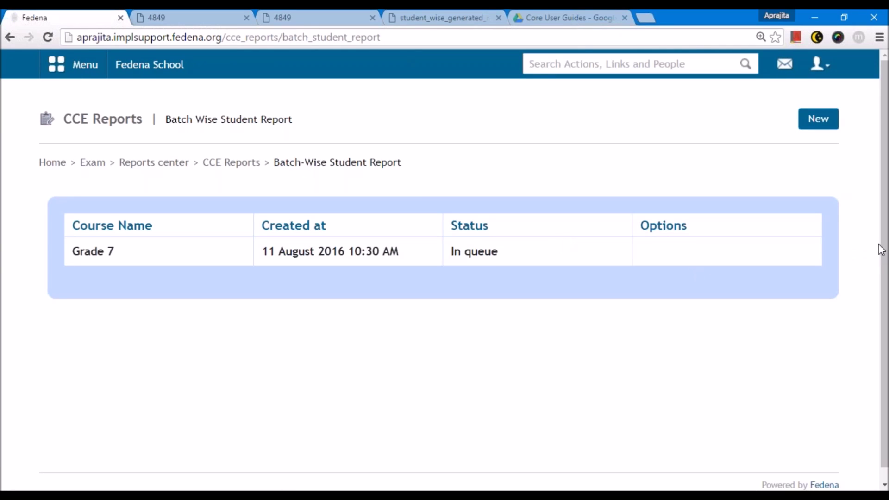
{"action": "key", "text": "F5"}
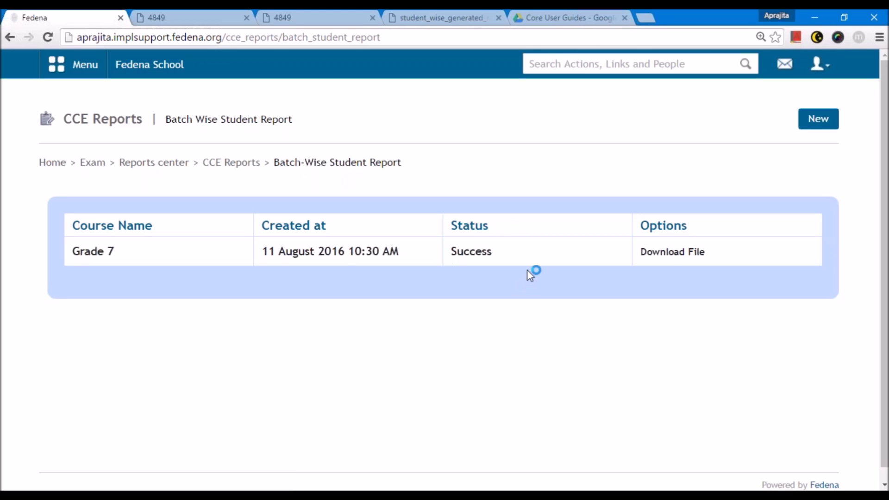
{"action": "left_click", "coordinate": [672, 252]}
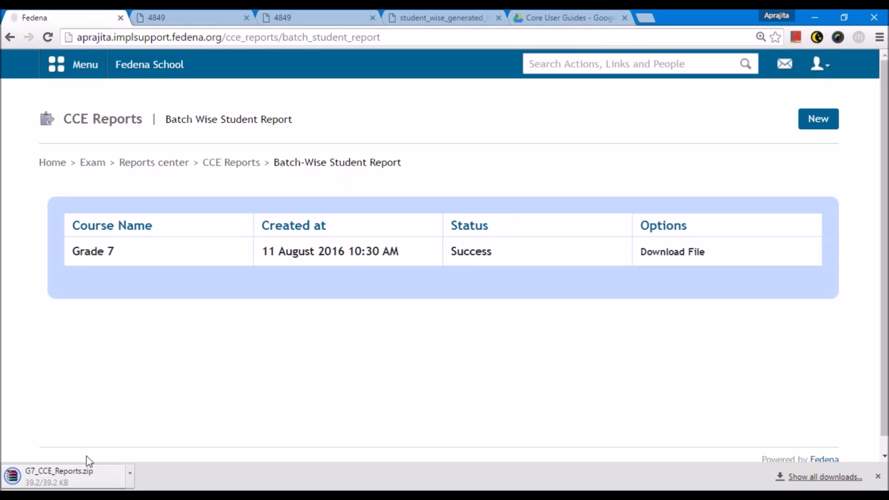
- Open G7_CCE_Reports.zip in WinRAR and go into the G7 - A 2016 folder of student PDFs
{"action": "left_click", "coordinate": [87, 472]}
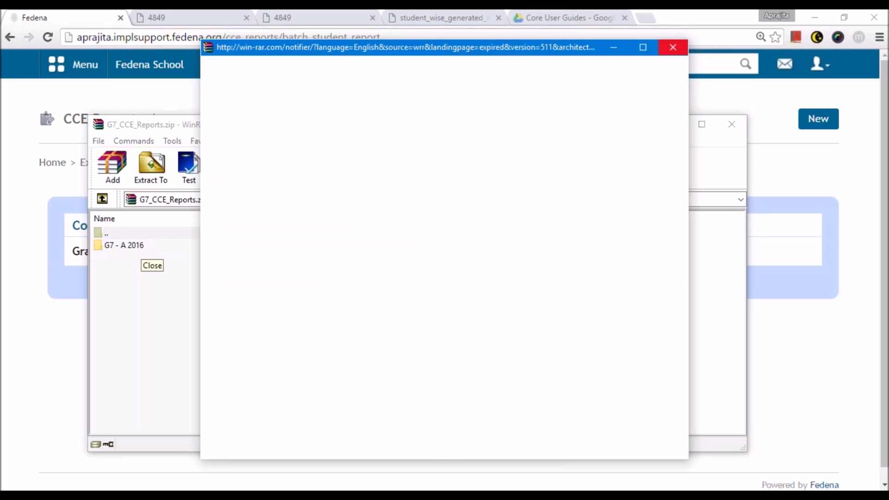
{"action": "left_click", "coordinate": [673, 46]}
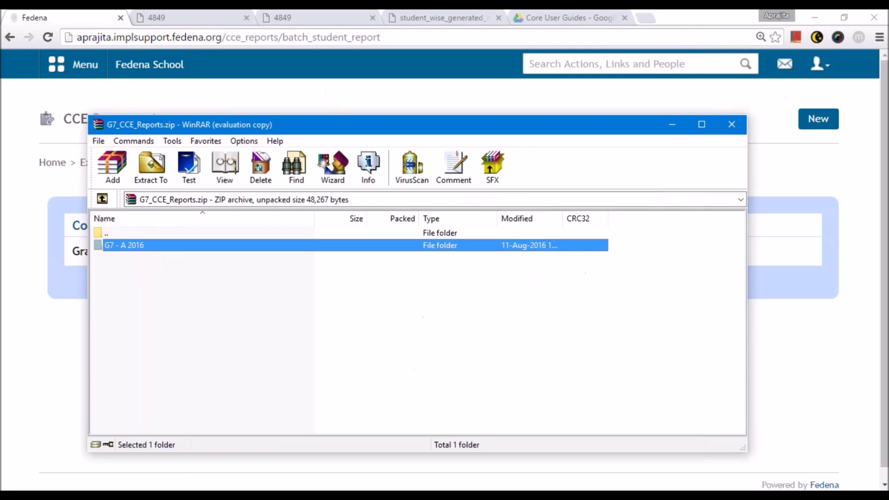
{"action": "double_click", "coordinate": [132, 246]}
{"action": "left_click", "coordinate": [131, 246]}
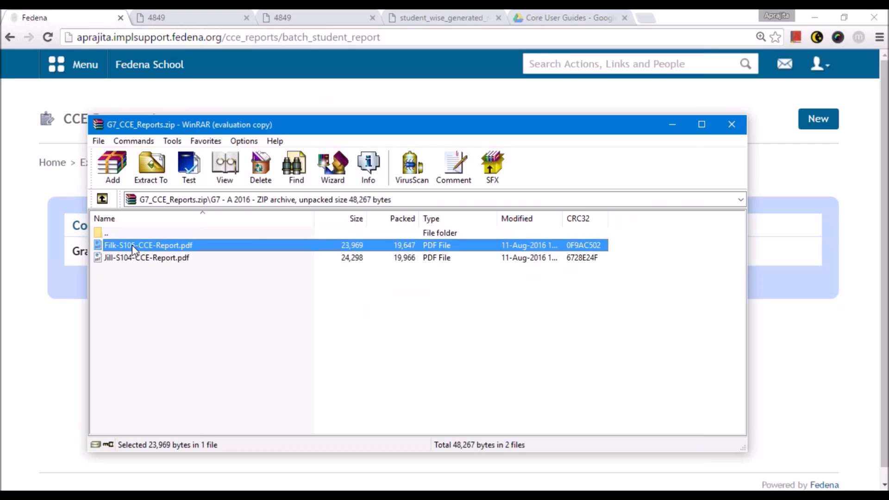
- Open the first student's CCE report PDF in Edge, scroll through both pages, and close it
{"action": "double_click", "coordinate": [159, 246]}
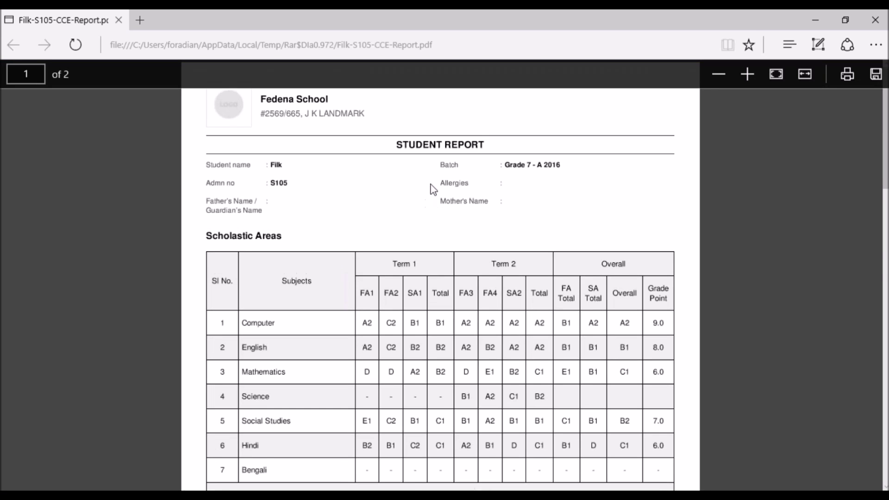
{"action": "scroll", "coordinate": [392, 264], "scroll_direction": "down", "scroll_amount": 4}
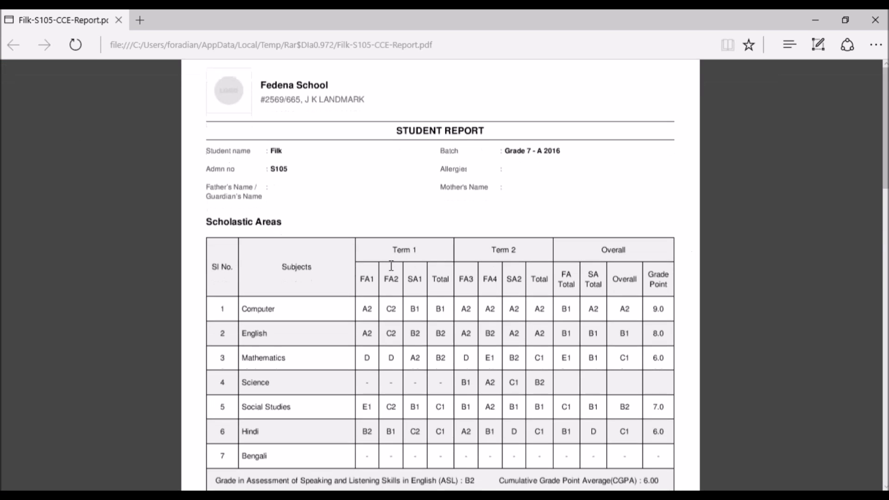
{"action": "scroll", "coordinate": [440, 278], "scroll_direction": "up", "scroll_amount": 4}
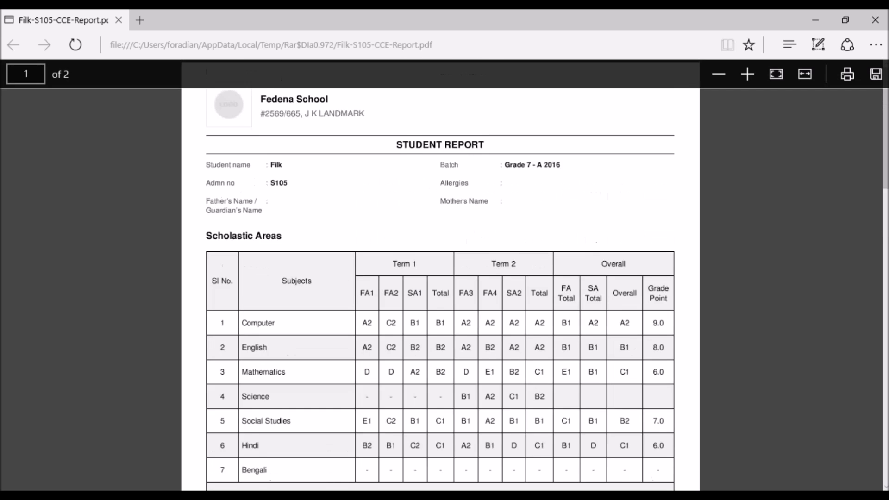
{"action": "scroll", "coordinate": [440, 278], "scroll_direction": "down", "scroll_amount": 2}
{"action": "scroll", "coordinate": [440, 278], "scroll_direction": "up", "scroll_amount": 2}
{"action": "scroll", "coordinate": [440, 278], "scroll_direction": "down", "scroll_amount": 12}
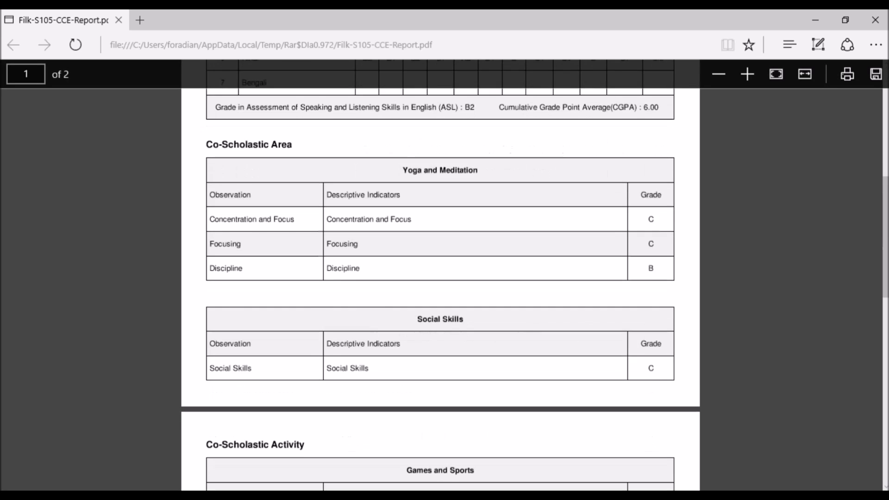
{"action": "scroll", "coordinate": [440, 278], "scroll_direction": "down", "scroll_amount": 4}
{"action": "scroll", "coordinate": [440, 277], "scroll_direction": "up", "scroll_amount": 16}
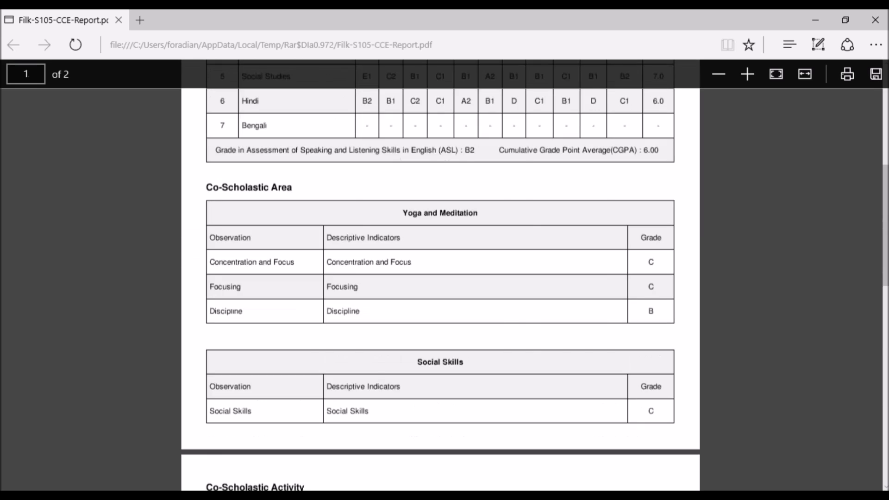
{"action": "left_click", "coordinate": [119, 21]}
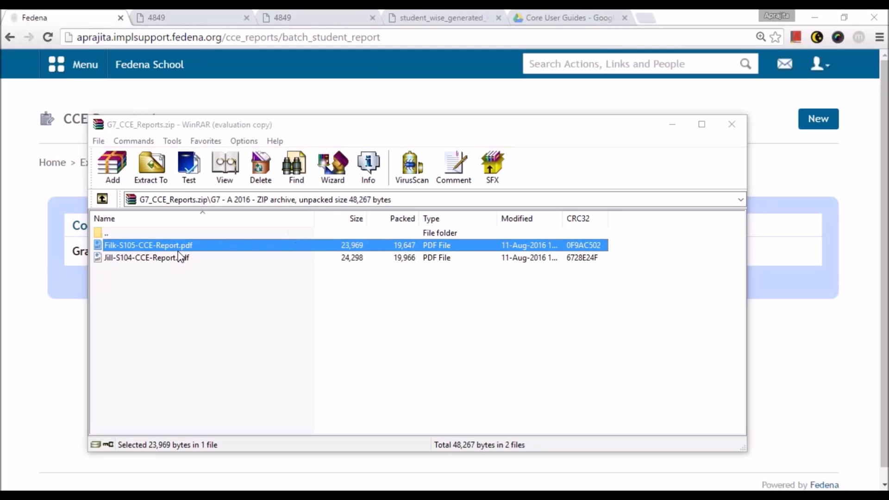
- Close WinRAR and check the Upscale Report, which lists no upscaled batches
{"action": "key", "text": "alt+F4"}
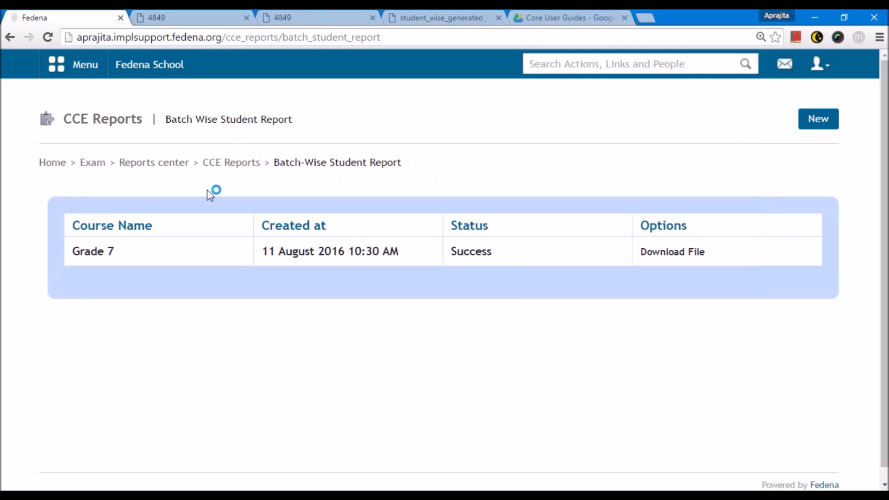
{"action": "left_click", "coordinate": [232, 163]}
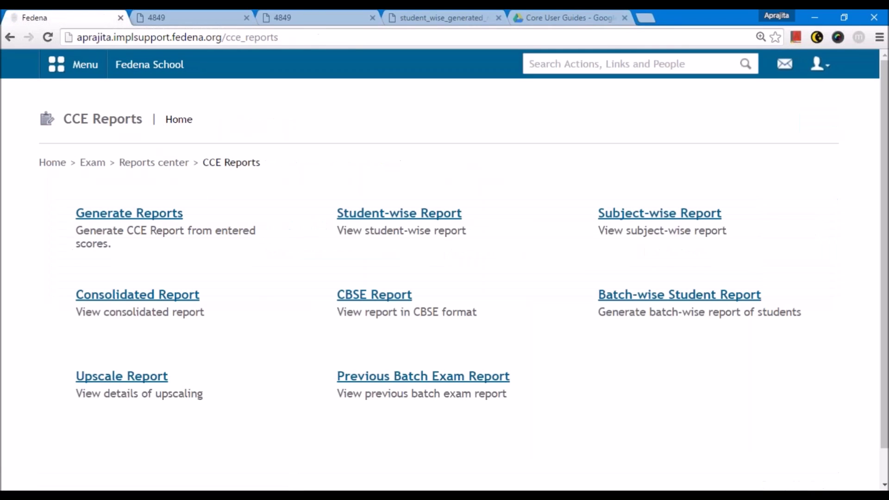
{"action": "left_click", "coordinate": [133, 382]}
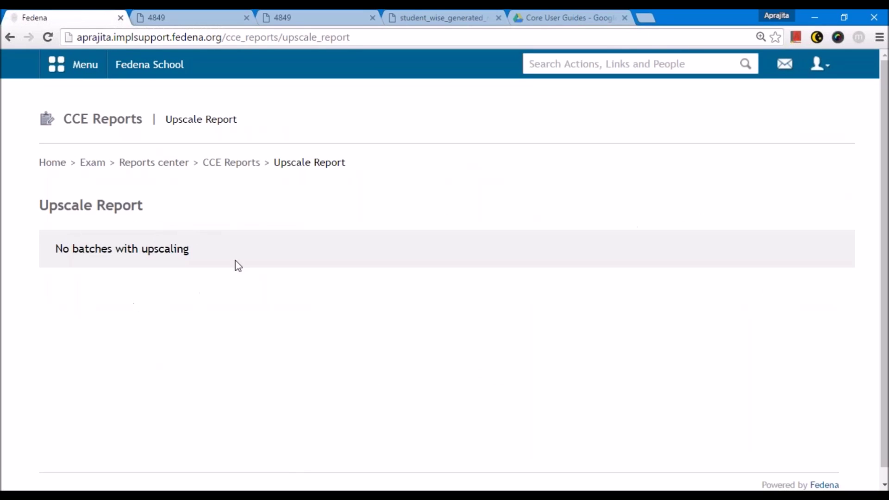
{"action": "left_click", "coordinate": [218, 165]}
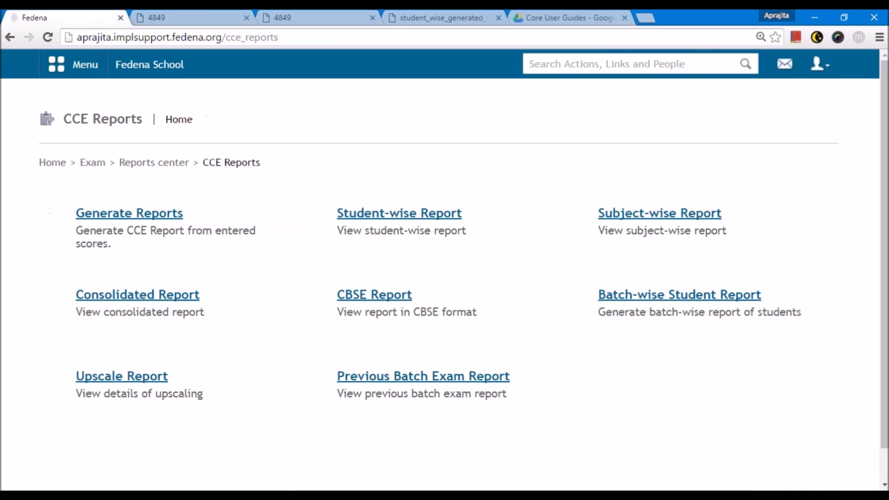
- Check the Previous Batch Exam Report's empty class list, then return to CCE Reports home
{"action": "left_click", "coordinate": [397, 376]}
{"action": "left_click", "coordinate": [220, 216]}
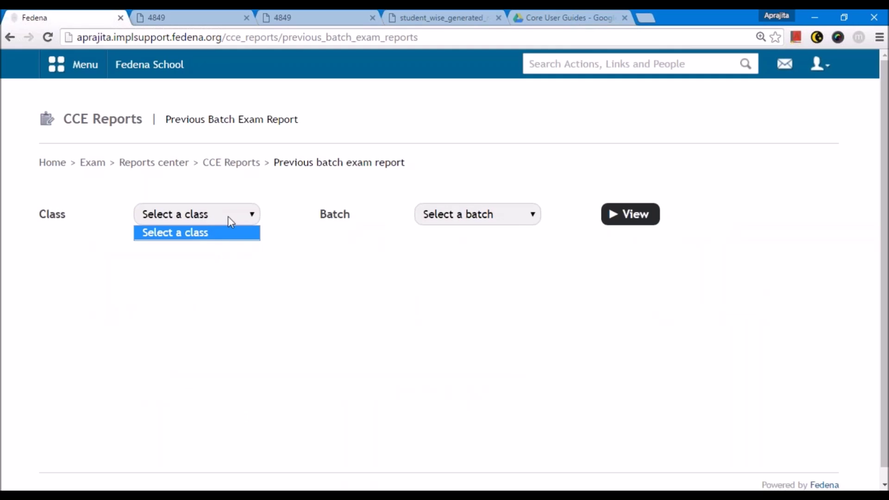
{"action": "left_click", "coordinate": [228, 165]}
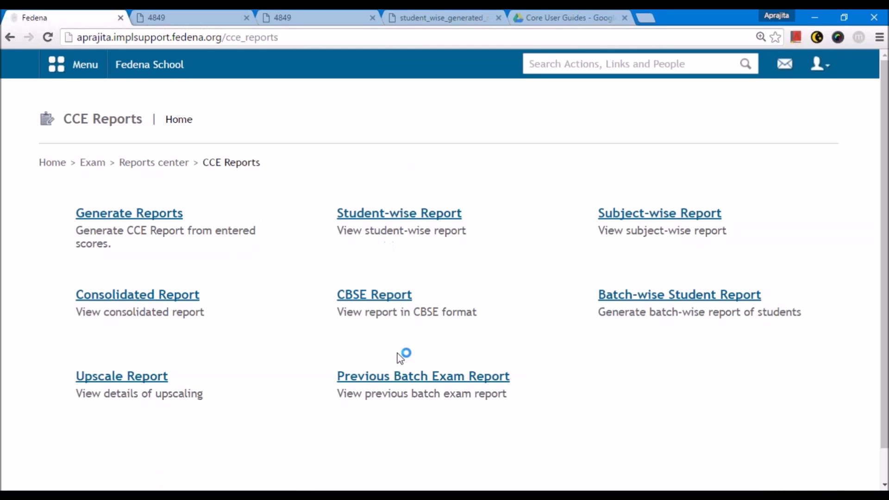
- Open Exam Management, manage the exams of batch A 2016, and show its More options
{"action": "left_click", "coordinate": [154, 170]}
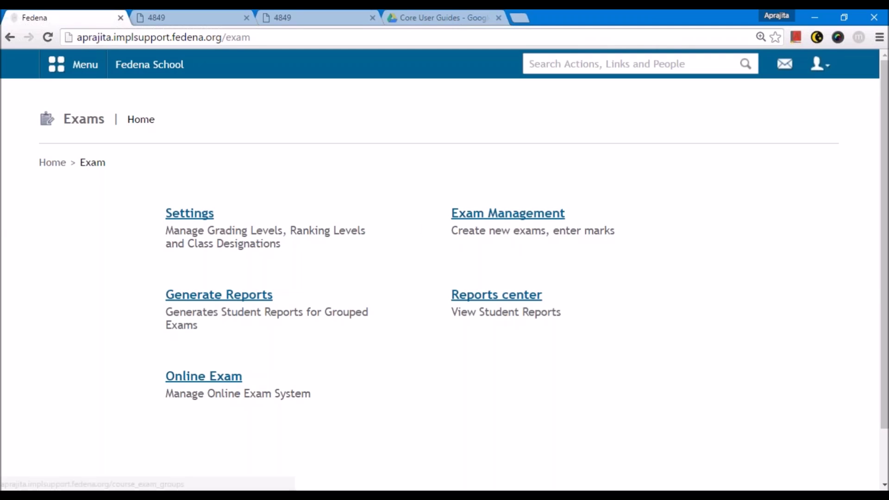
{"action": "left_click", "coordinate": [508, 213]}
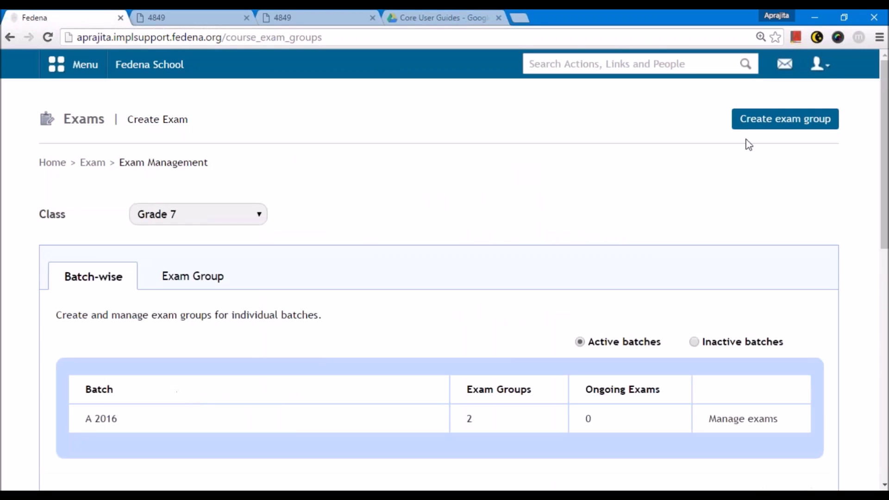
{"action": "scroll", "coordinate": [742, 201], "scroll_direction": "down", "scroll_amount": 5}
{"action": "left_click", "coordinate": [743, 202]}
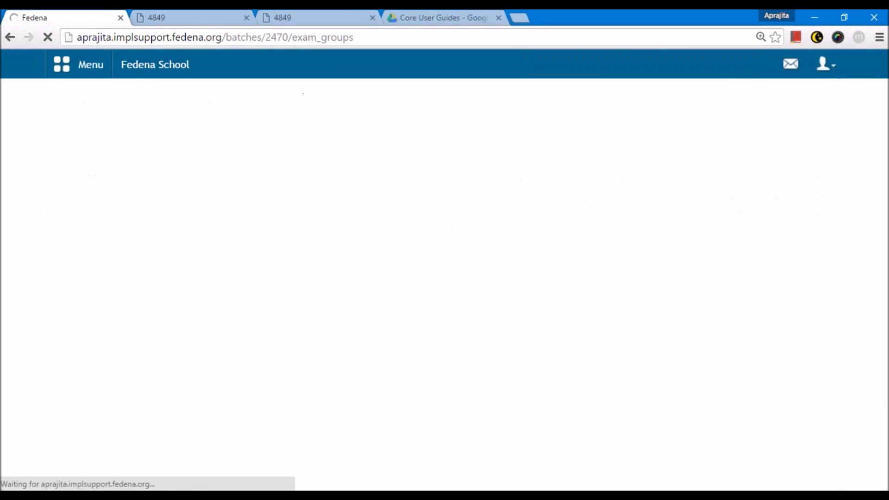
{"action": "left_click", "coordinate": [812, 119]}
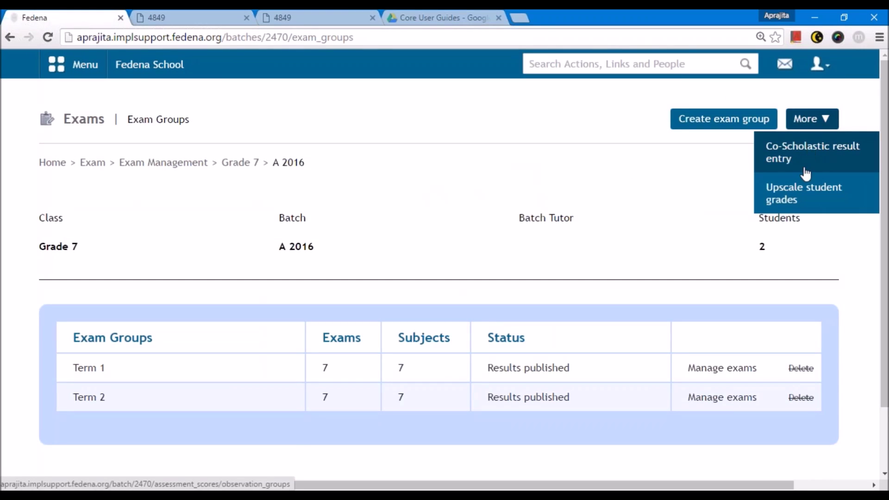
- Open Upscale student grades for G7 - A 2016 and review the grading and student-count summary
{"action": "left_click", "coordinate": [811, 205]}
{"action": "scroll", "coordinate": [254, 241], "scroll_direction": "down", "scroll_amount": 3}
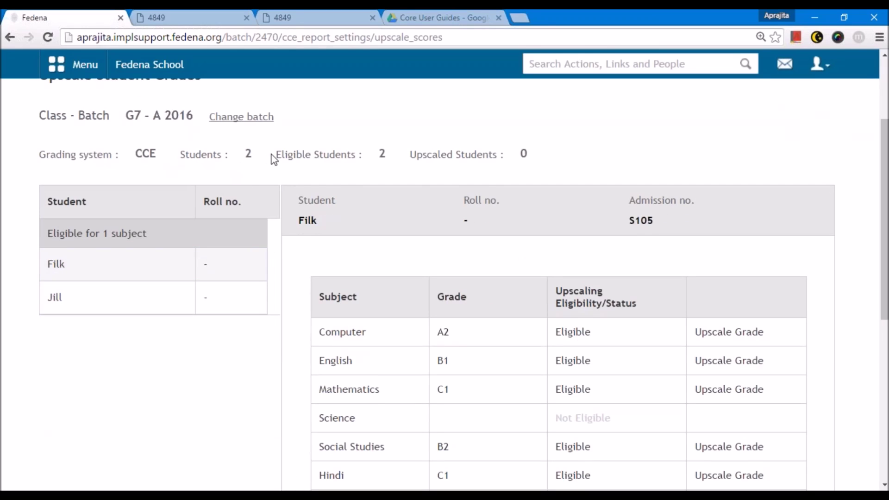
{"action": "scroll", "coordinate": [274, 159], "scroll_direction": "up", "scroll_amount": 1}
{"action": "triple_click", "coordinate": [394, 206]}
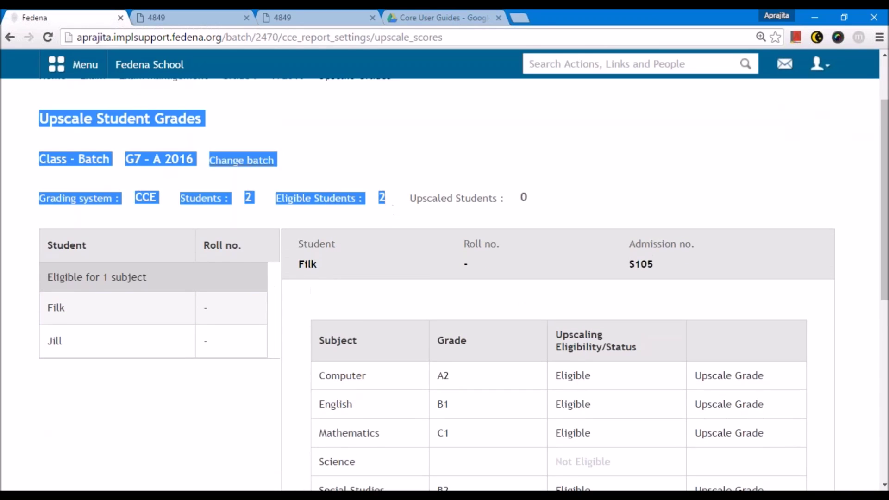
{"action": "left_click", "coordinate": [385, 212]}
{"action": "scroll", "coordinate": [371, 218], "scroll_direction": "down", "scroll_amount": 2}
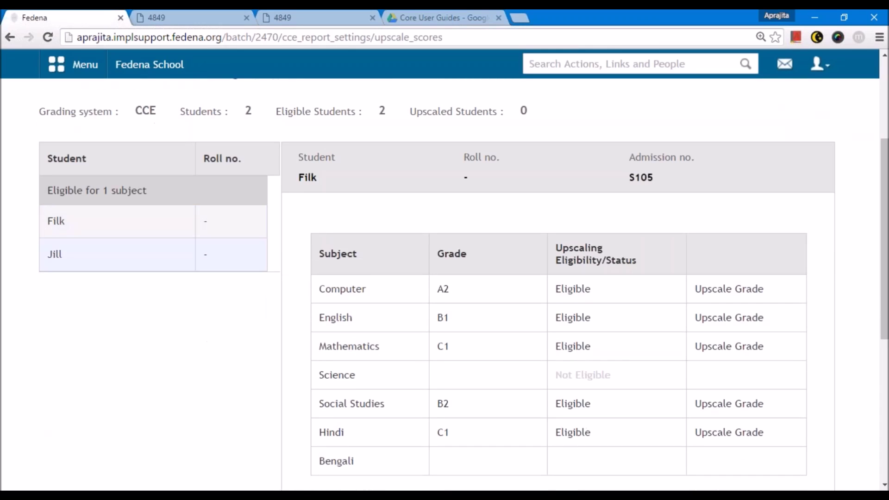
{"action": "triple_click", "coordinate": [383, 122]}
{"action": "left_click", "coordinate": [381, 121]}
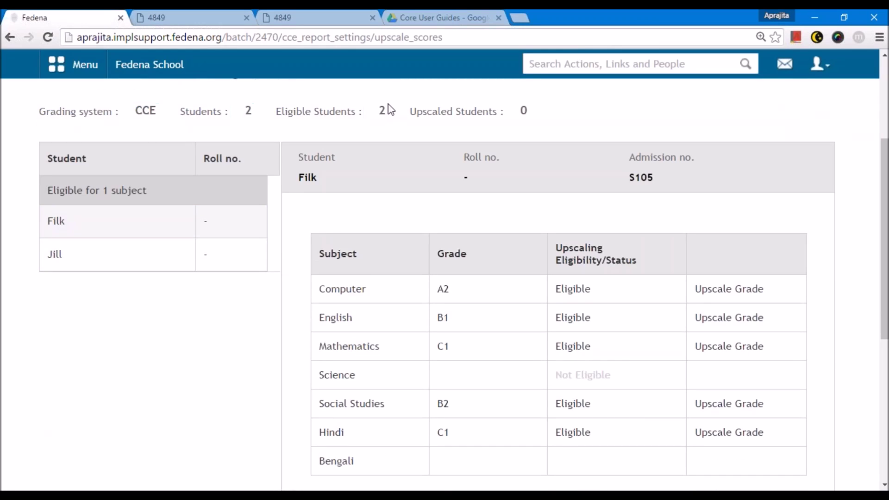
{"action": "triple_click", "coordinate": [388, 110]}
{"action": "left_click", "coordinate": [393, 139]}
- Load the first student's subject grades: five subjects eligible for upscaling, Science not eligible
{"action": "scroll", "coordinate": [225, 230], "scroll_direction": "down", "scroll_amount": 1}
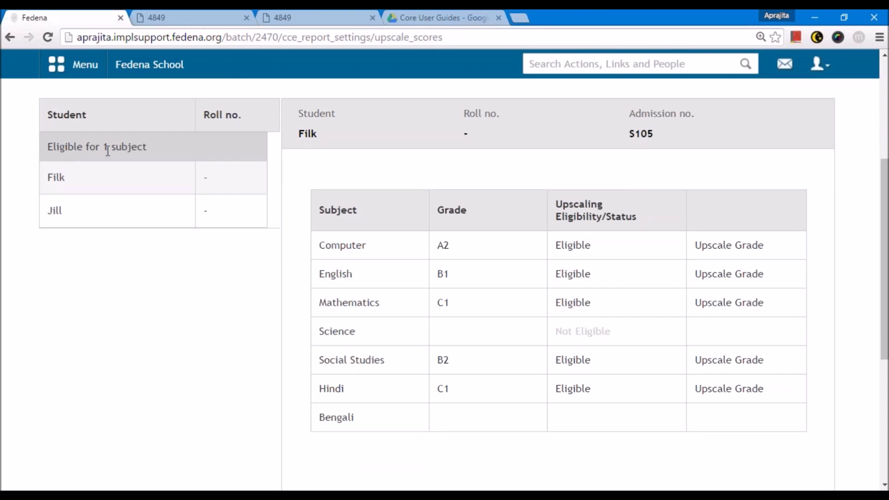
{"action": "scroll", "coordinate": [134, 174], "scroll_direction": "down", "scroll_amount": 2}
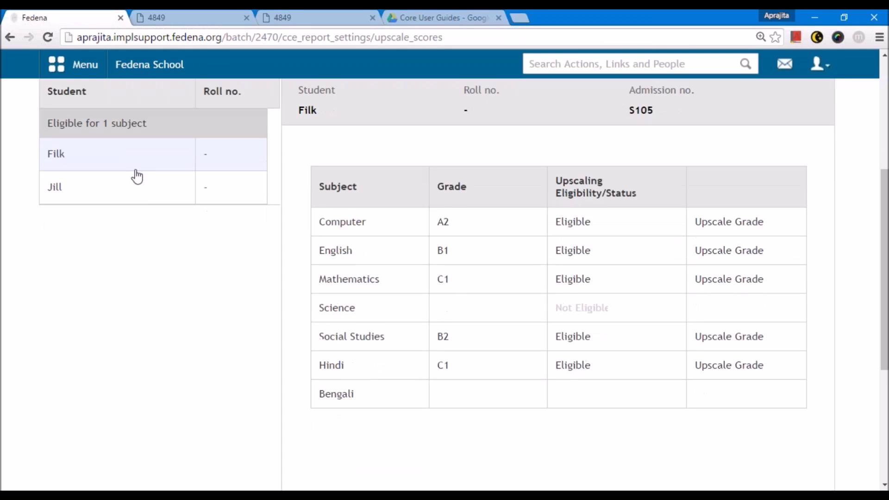
{"action": "scroll", "coordinate": [169, 218], "scroll_direction": "up", "scroll_amount": 5}
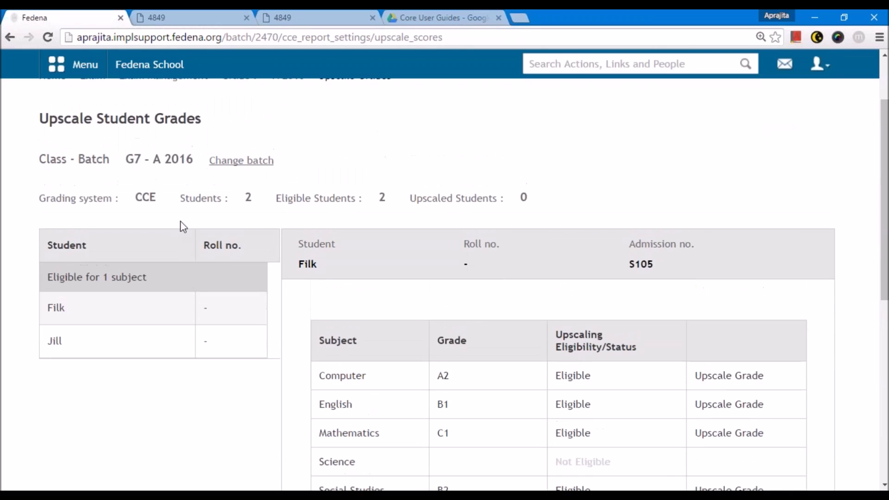
{"action": "left_click", "coordinate": [203, 313]}
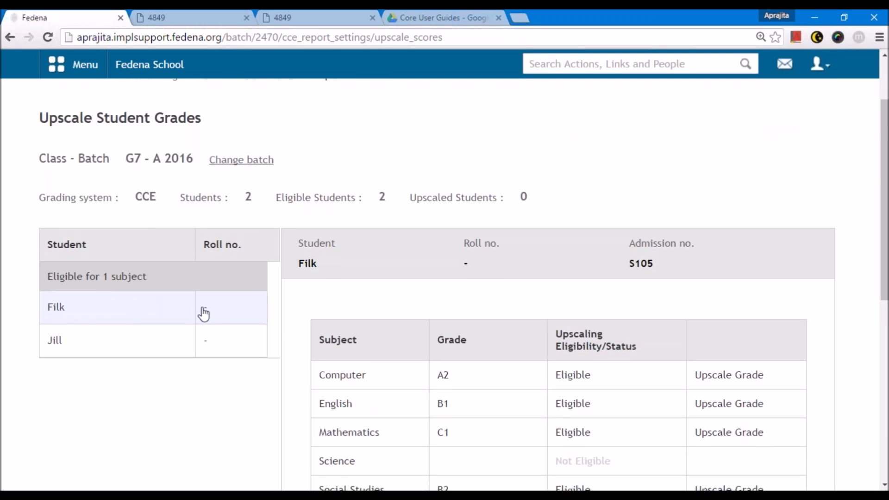
{"action": "scroll", "coordinate": [85, 228], "scroll_direction": "down", "scroll_amount": 2}
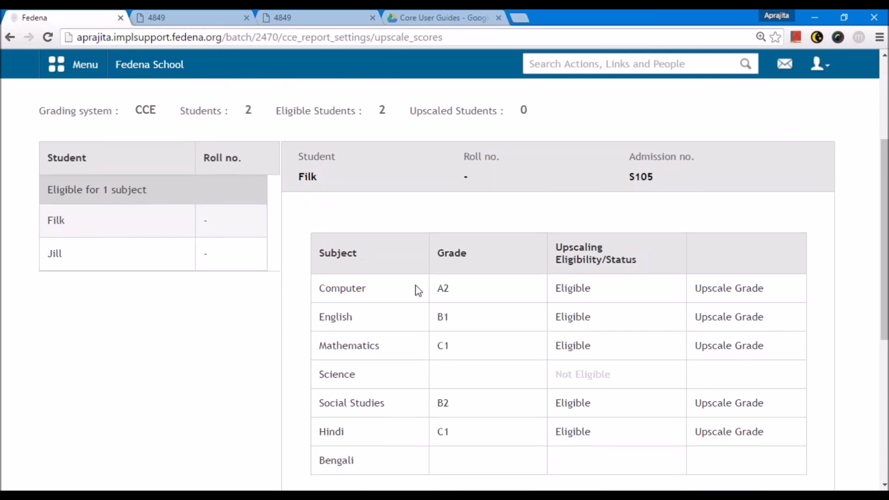
{"action": "scroll", "coordinate": [424, 239], "scroll_direction": "down", "scroll_amount": 2}
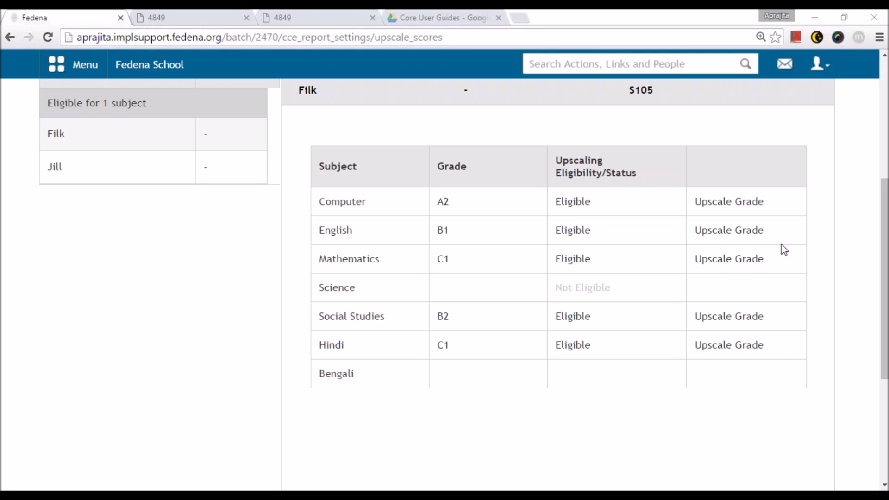
- Upscale the student's Computer grade from A2 to A1 and save it
{"action": "left_click", "coordinate": [734, 208]}
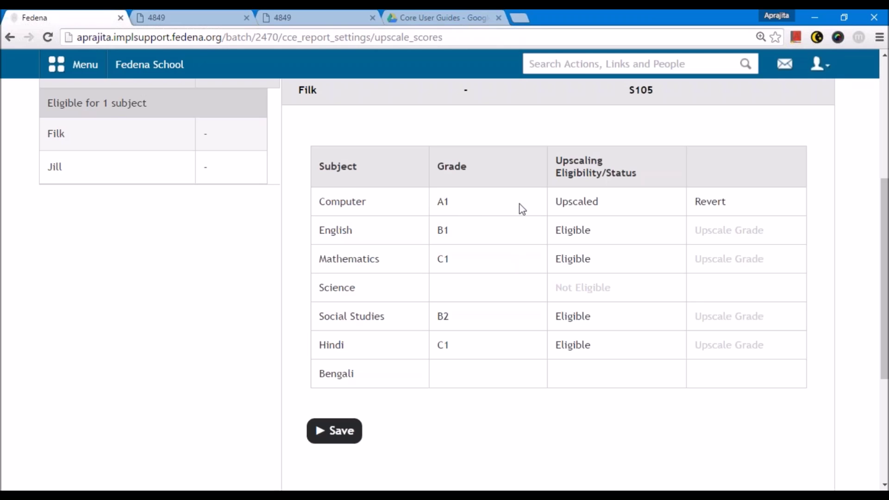
{"action": "scroll", "coordinate": [641, 209], "scroll_direction": "up", "scroll_amount": 1}
{"action": "left_click_drag", "start_coordinate": [48, 144], "coordinate": [149, 155]}
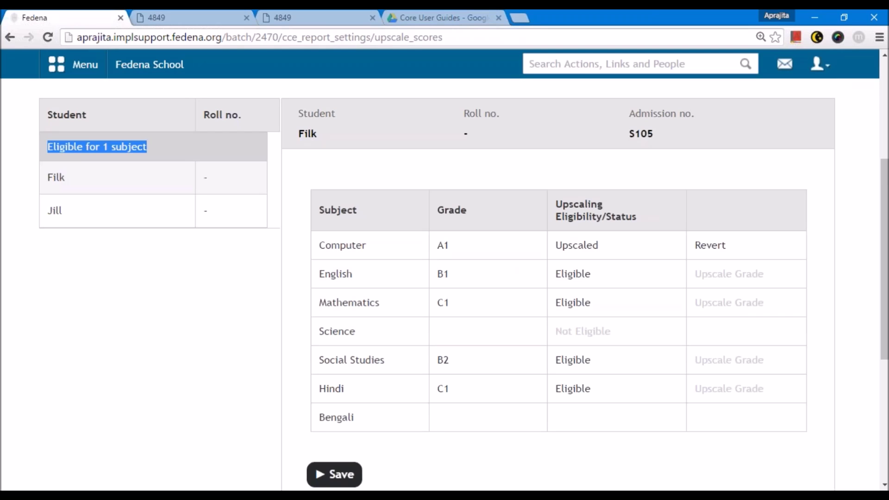
{"action": "scroll", "coordinate": [288, 324], "scroll_direction": "down", "scroll_amount": 5}
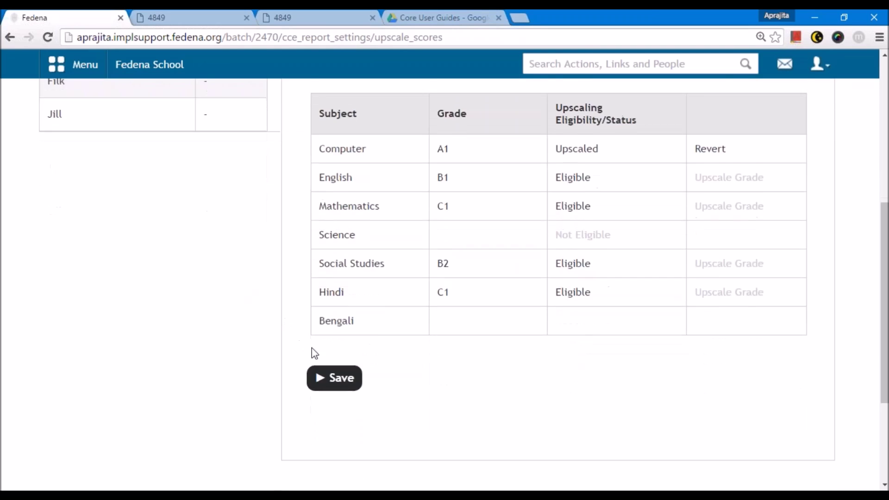
{"action": "left_click", "coordinate": [334, 266]}
{"action": "scroll", "coordinate": [420, 429], "scroll_direction": "up", "scroll_amount": 6}
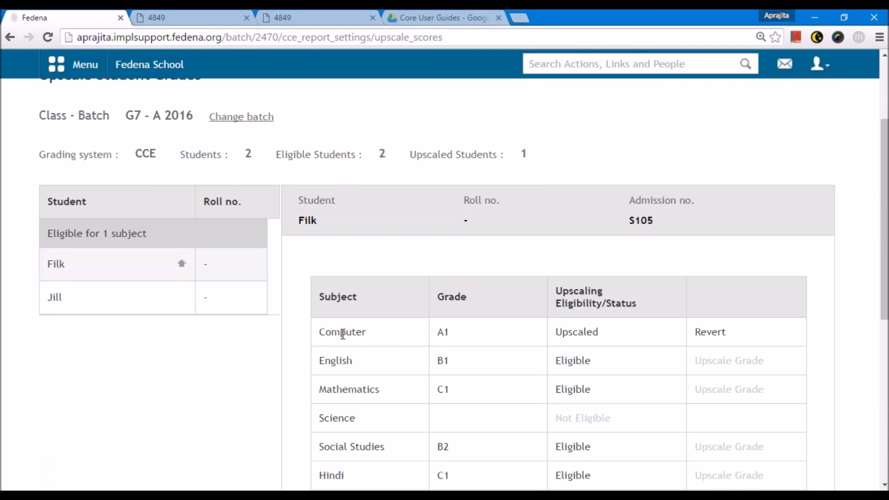
{"action": "scroll", "coordinate": [139, 342], "scroll_direction": "up", "scroll_amount": 3}
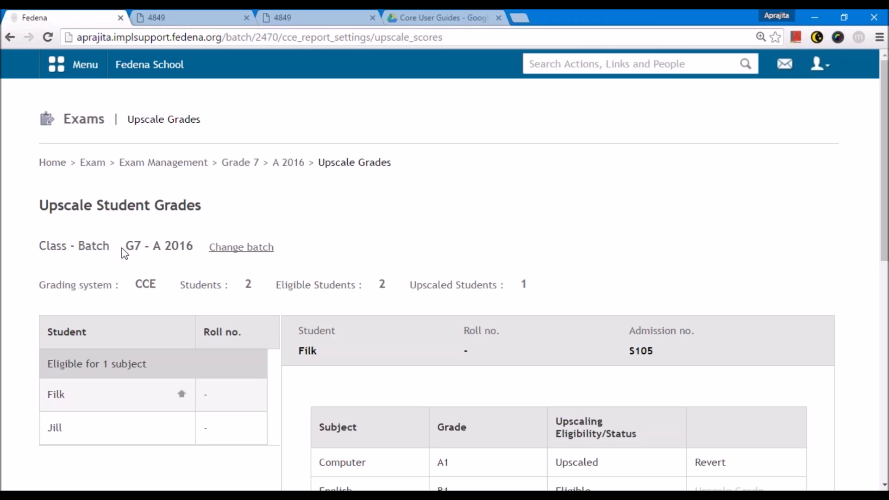
- Open the student-wise CCE report in Reports Center for batch G7 - A 2016
{"action": "left_click", "coordinate": [92, 165]}
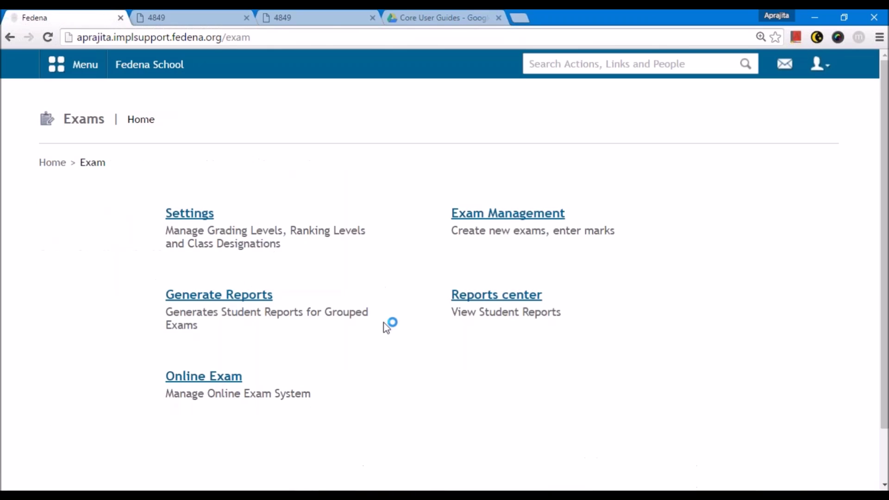
{"action": "left_click", "coordinate": [479, 302]}
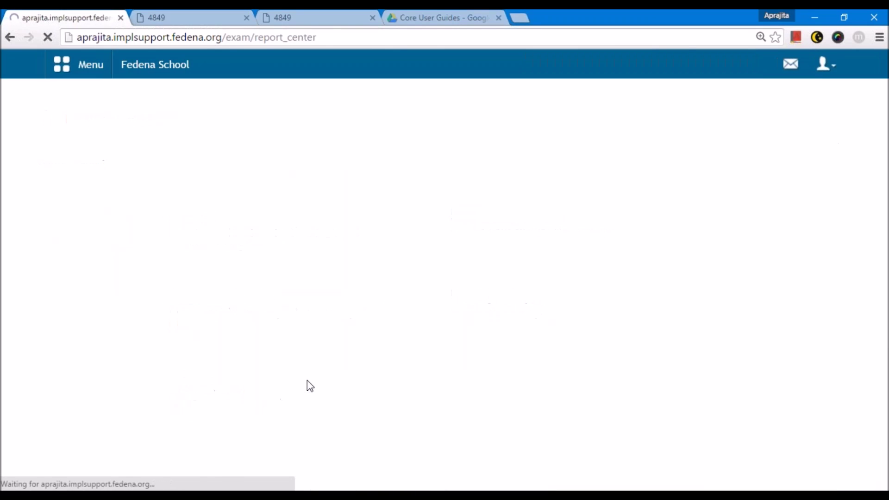
{"action": "scroll", "coordinate": [171, 400], "scroll_direction": "down", "scroll_amount": 5}
{"action": "left_click", "coordinate": [105, 343]}
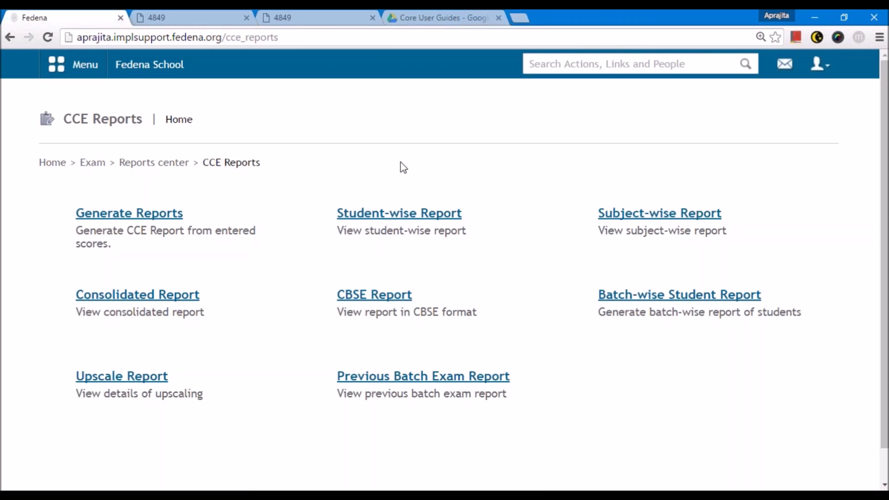
{"action": "left_click", "coordinate": [399, 213]}
{"action": "left_click", "coordinate": [291, 219]}
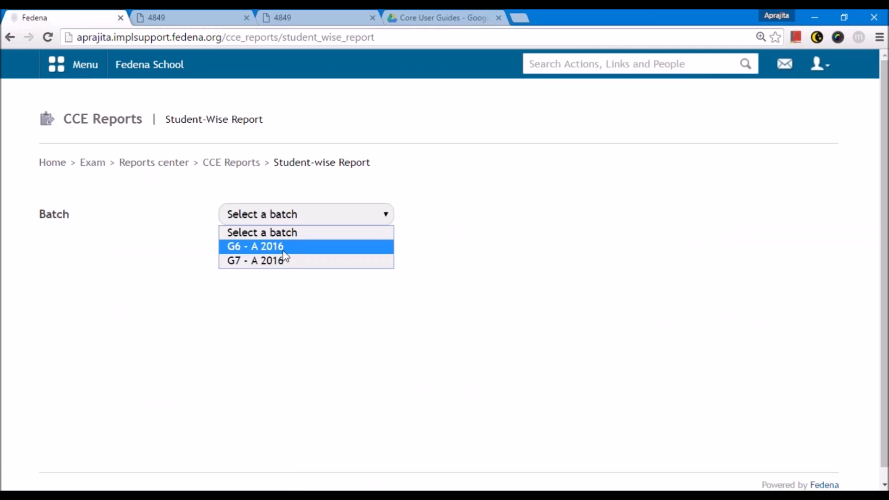
{"action": "left_click", "coordinate": [291, 262]}
- Inspect the student's overall Computer grade of A1**, then return to the CCE Reports list
{"action": "scroll", "coordinate": [320, 342], "scroll_direction": "down", "scroll_amount": 2}
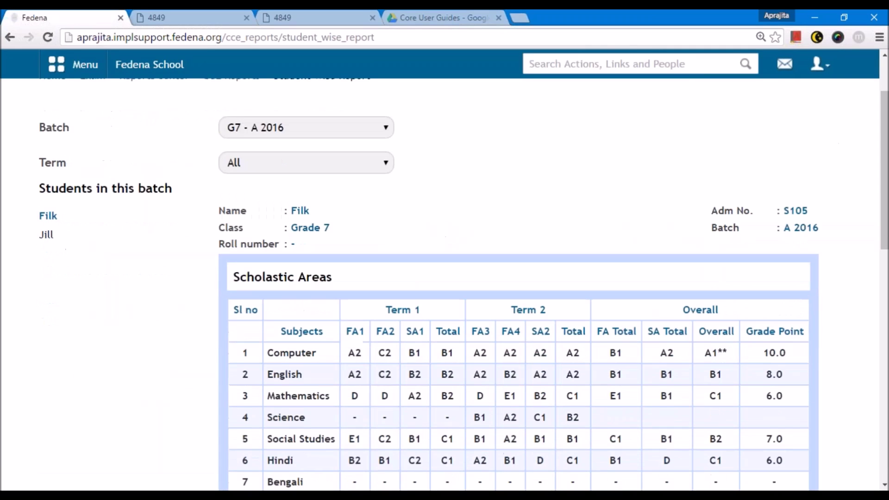
{"action": "scroll", "coordinate": [64, 218], "scroll_direction": "down", "scroll_amount": 2}
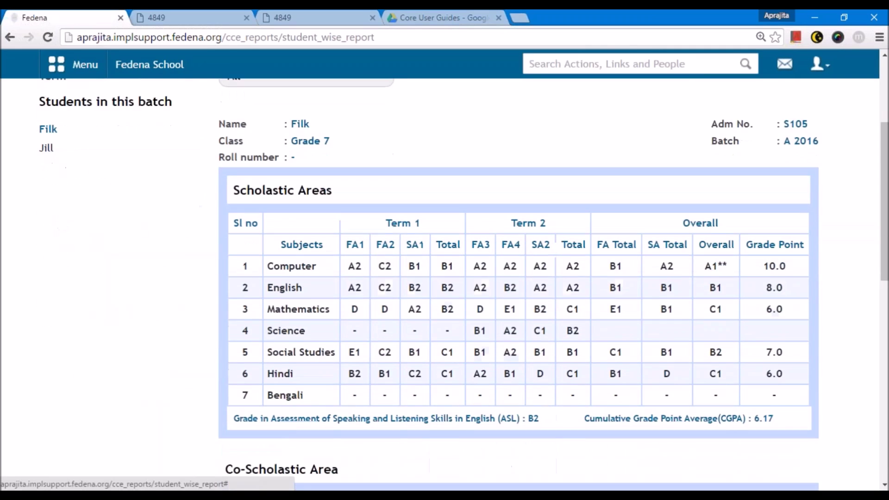
{"action": "left_click", "coordinate": [46, 129]}
{"action": "left_click_drag", "start_coordinate": [736, 275], "coordinate": [708, 268]}
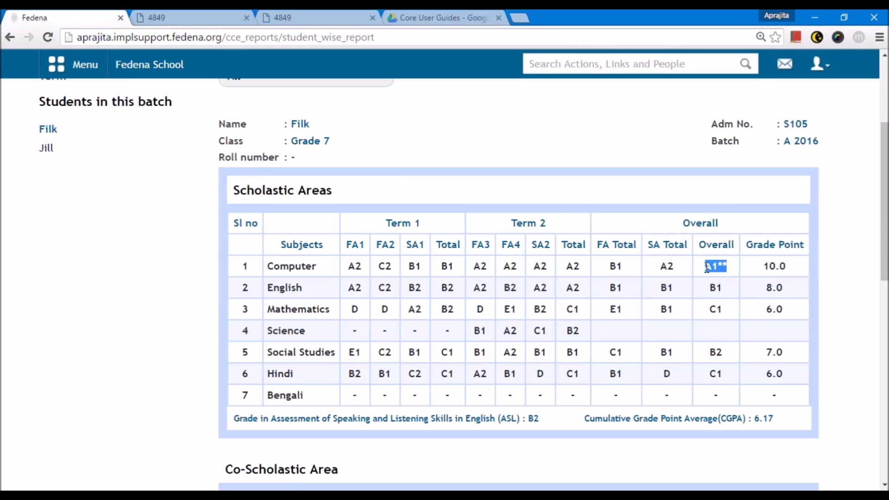
{"action": "left_click", "coordinate": [722, 262]}
{"action": "left_click_drag", "start_coordinate": [727, 265], "coordinate": [719, 267]}
{"action": "left_click_drag", "start_coordinate": [706, 267], "coordinate": [718, 267]}
{"action": "left_click", "coordinate": [670, 266]}
{"action": "scroll", "coordinate": [463, 284], "scroll_direction": "down", "scroll_amount": 3}
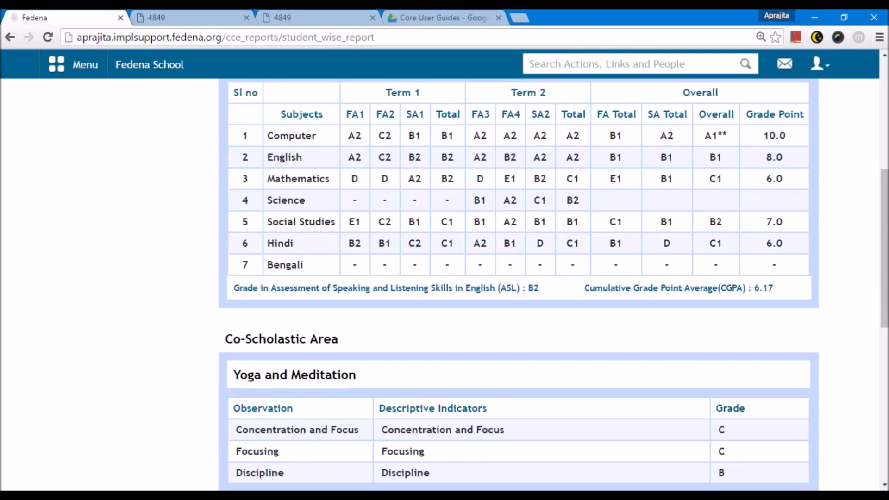
{"action": "scroll", "coordinate": [585, 305], "scroll_direction": "up", "scroll_amount": 7}
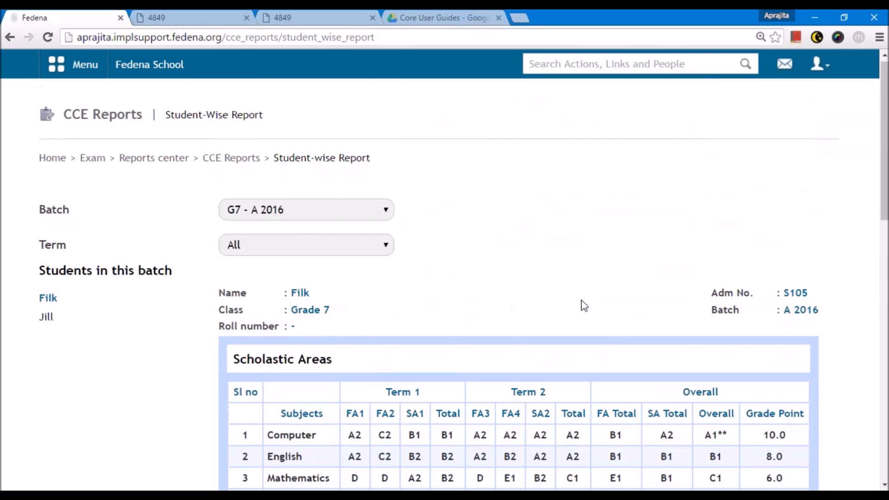
{"action": "scroll", "coordinate": [584, 305], "scroll_direction": "down", "scroll_amount": 11}
{"action": "scroll", "coordinate": [582, 304], "scroll_direction": "up", "scroll_amount": 9}
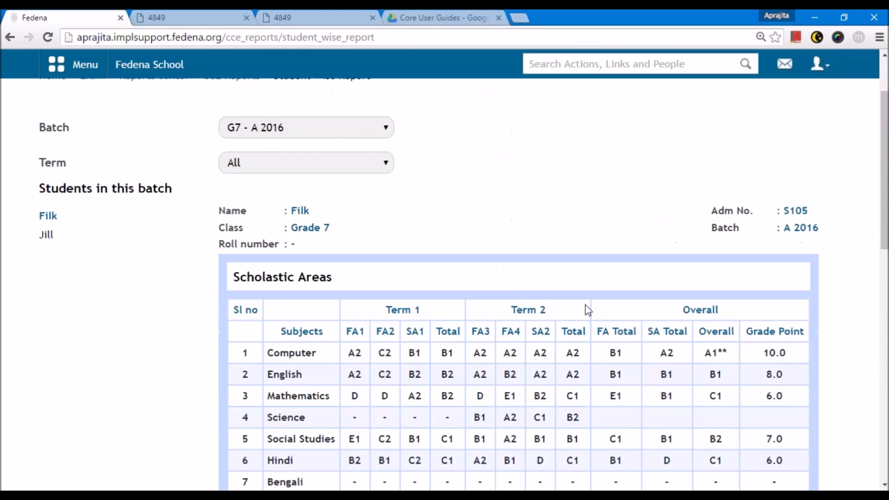
{"action": "scroll", "coordinate": [587, 310], "scroll_direction": "up", "scroll_amount": 2}
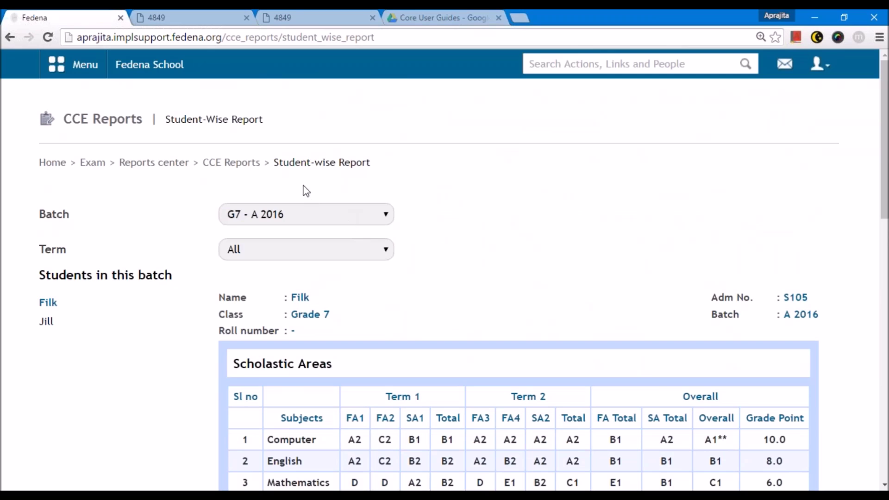
{"action": "left_click", "coordinate": [214, 161]}
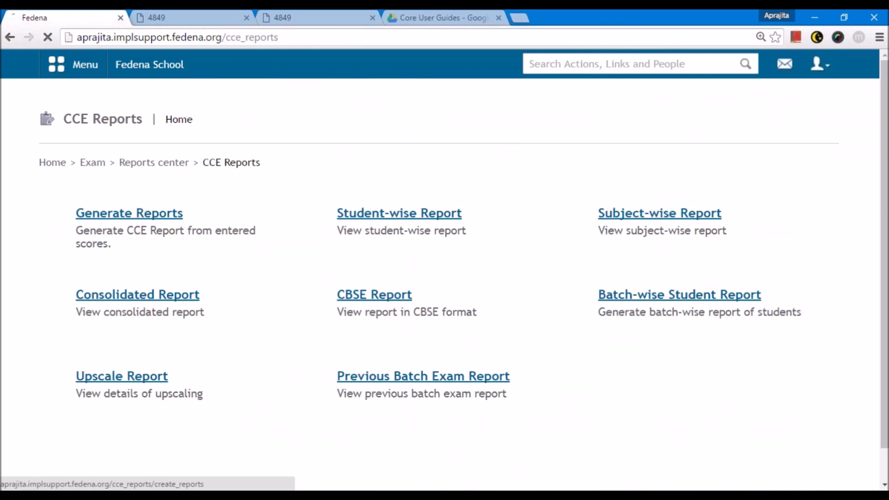
- Start CCE report generation for class Grade 7 and batch G7 - A 2016, listing its students
{"action": "left_click", "coordinate": [129, 214]}
{"action": "left_click", "coordinate": [141, 239]}
{"action": "left_click", "coordinate": [138, 288]}
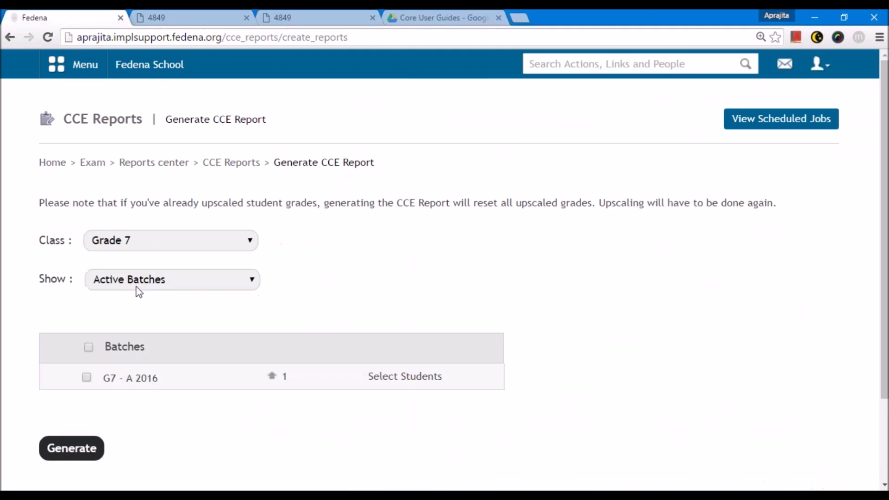
{"action": "scroll", "coordinate": [185, 301], "scroll_direction": "down", "scroll_amount": 3}
{"action": "left_click_drag", "start_coordinate": [288, 273], "coordinate": [270, 274]}
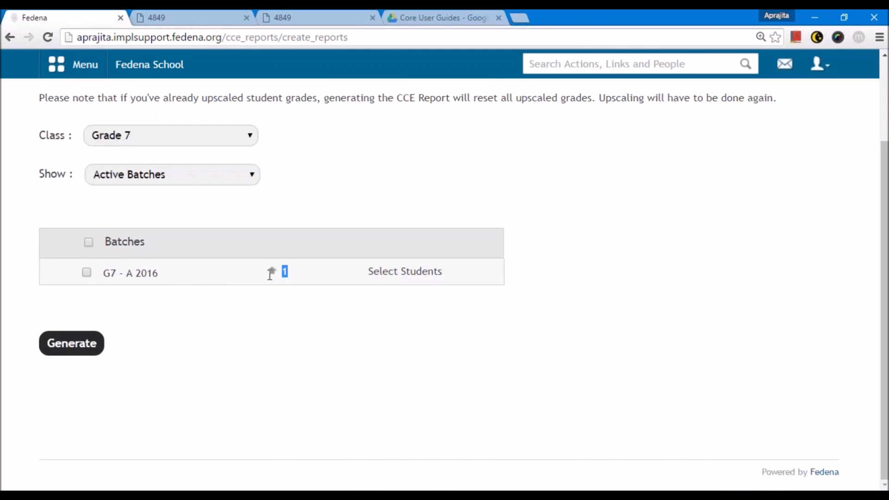
{"action": "left_click", "coordinate": [86, 273]}
{"action": "left_click", "coordinate": [398, 273]}
- Keep only the intended student selected, leaving the upscaled student out, then go back to Reports Center
{"action": "left_click", "coordinate": [563, 273]}
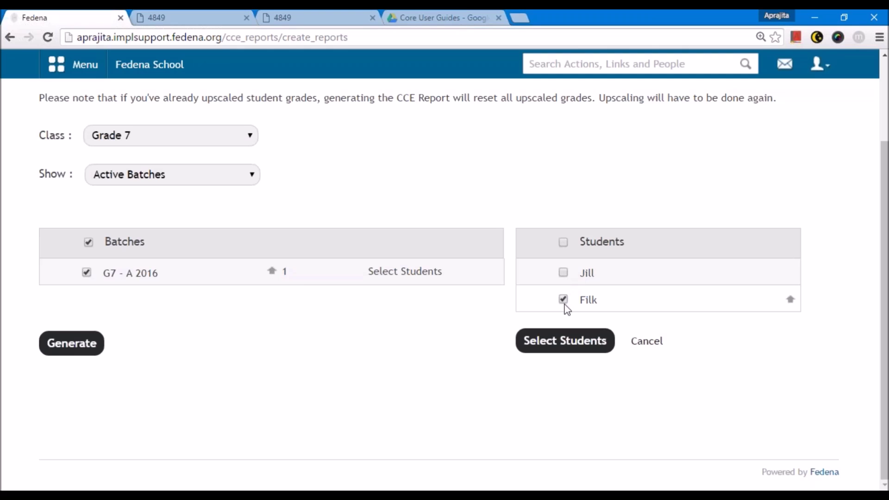
{"action": "left_click", "coordinate": [565, 276]}
{"action": "double_click", "coordinate": [581, 273]}
{"action": "left_click", "coordinate": [589, 274]}
{"action": "left_click", "coordinate": [563, 273]}
{"action": "left_click_drag", "start_coordinate": [602, 281], "coordinate": [580, 282]}
{"action": "scroll", "coordinate": [274, 312], "scroll_direction": "up", "scroll_amount": 2}
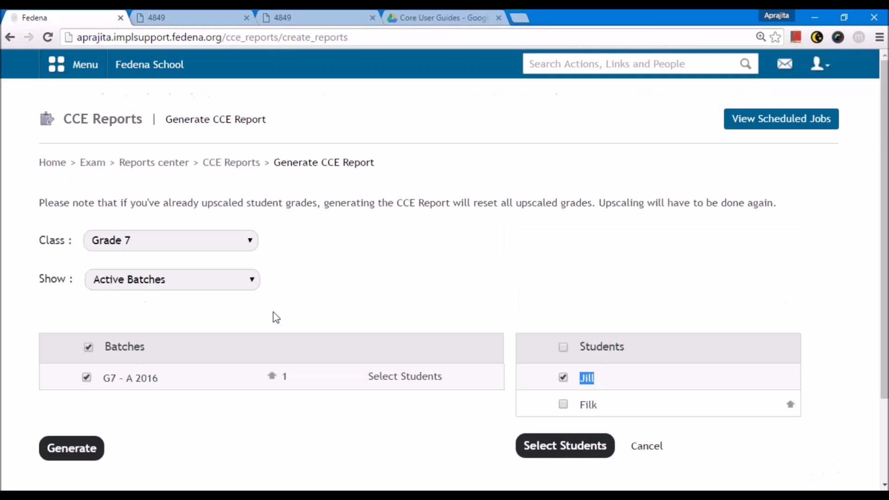
{"action": "left_click", "coordinate": [154, 163]}
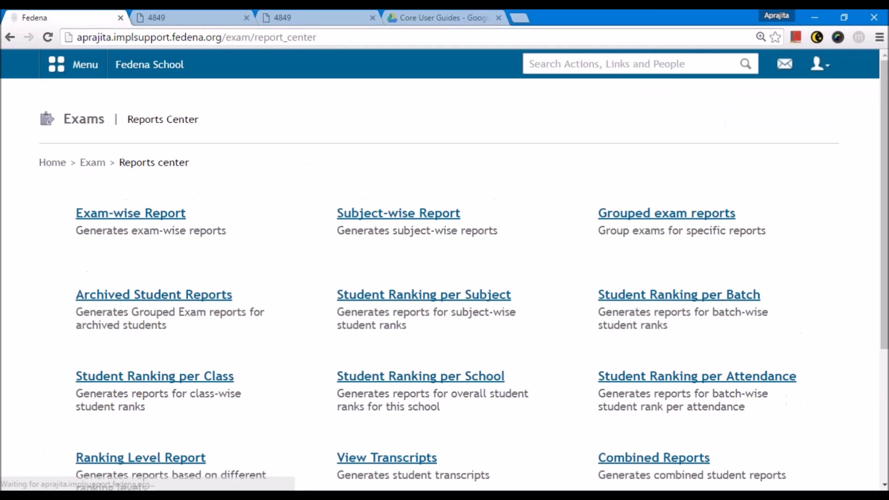
- Go to Administration > Settings > General settings and scroll to Include Grading Systems, where only CCE is ticked
{"action": "left_click", "coordinate": [153, 65]}
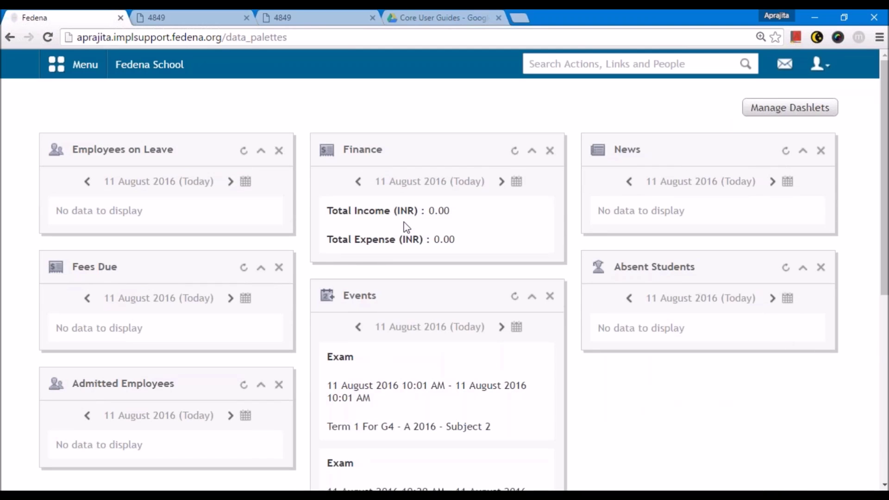
{"action": "left_click", "coordinate": [103, 73]}
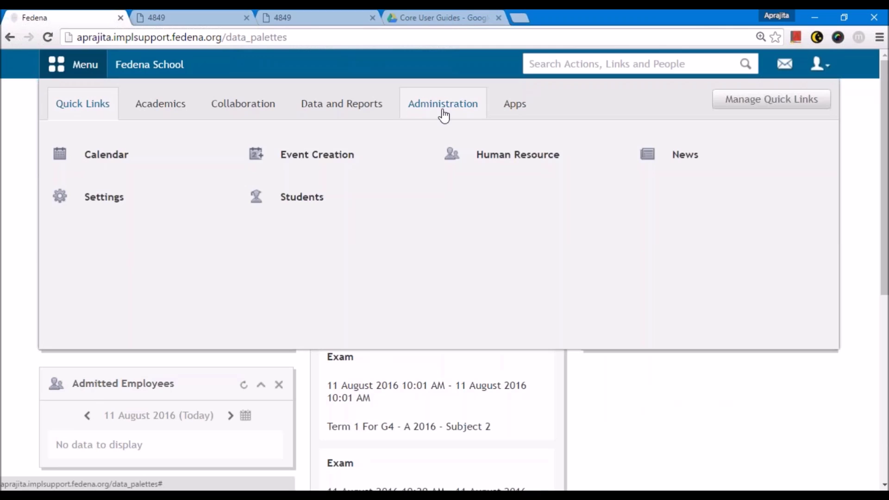
{"action": "left_click", "coordinate": [478, 195]}
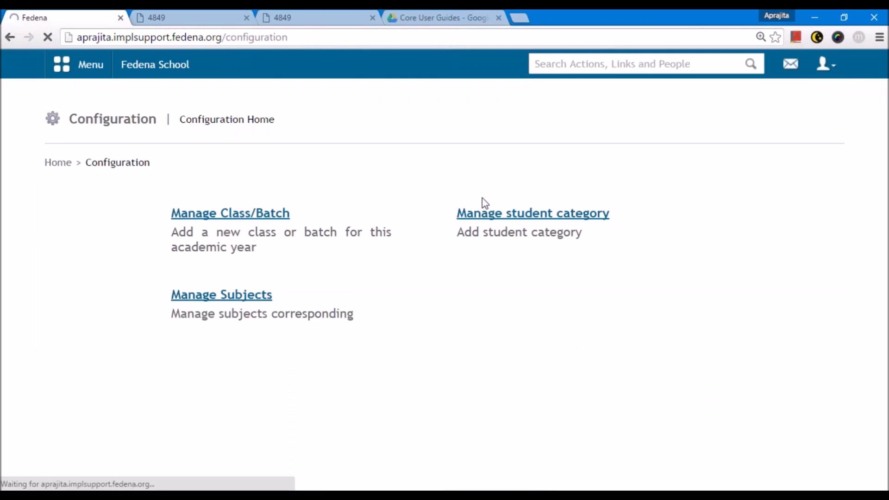
{"action": "scroll", "coordinate": [452, 184], "scroll_direction": "down", "scroll_amount": 2}
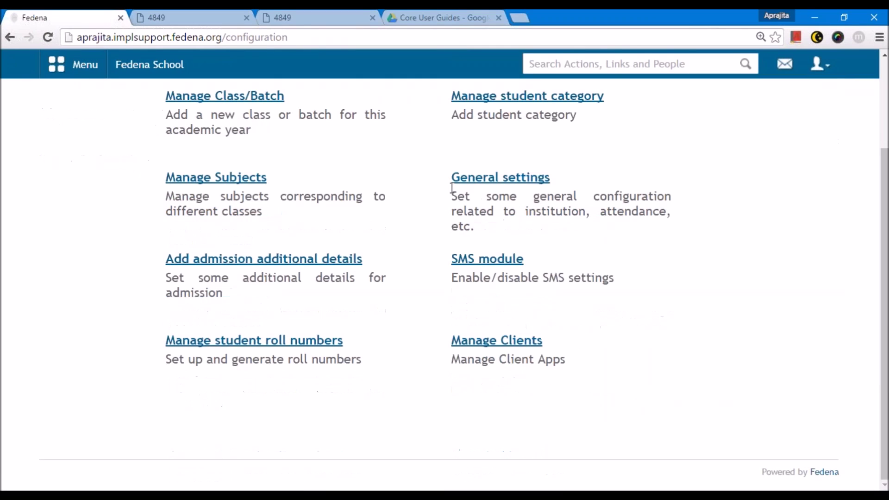
{"action": "left_click", "coordinate": [479, 190]}
{"action": "scroll", "coordinate": [466, 278], "scroll_direction": "down", "scroll_amount": 10}
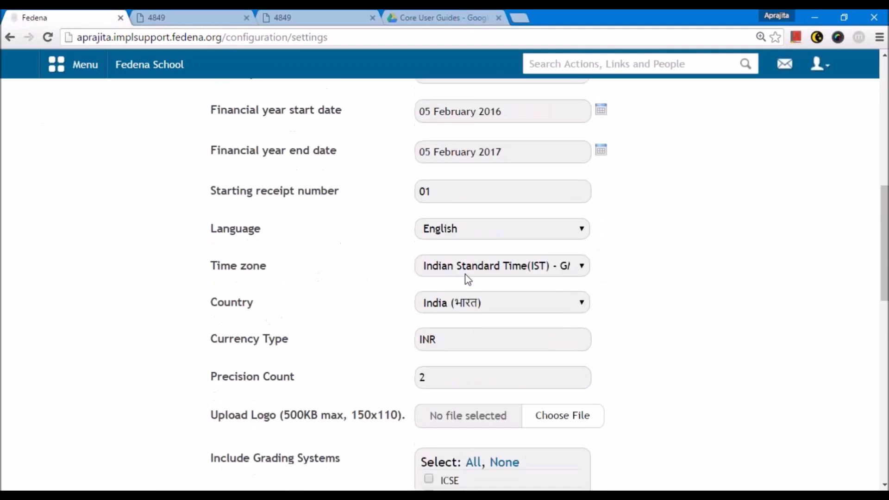
{"action": "scroll", "coordinate": [466, 274], "scroll_direction": "down", "scroll_amount": 1}
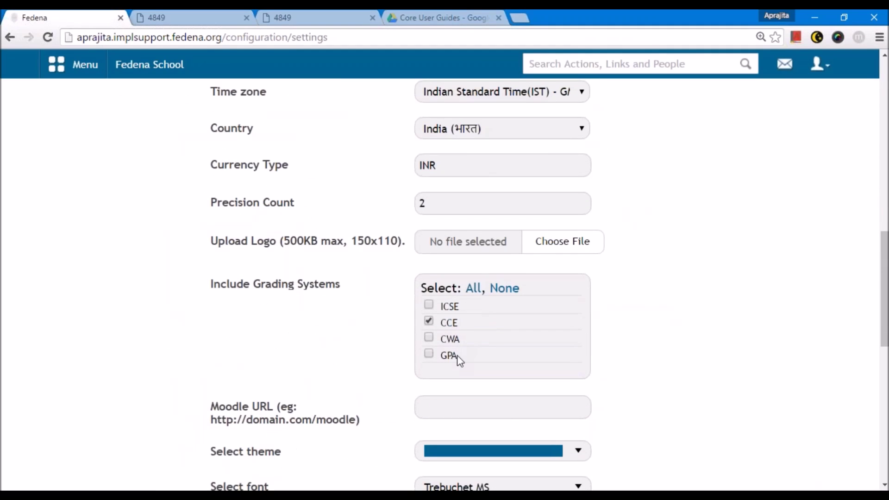